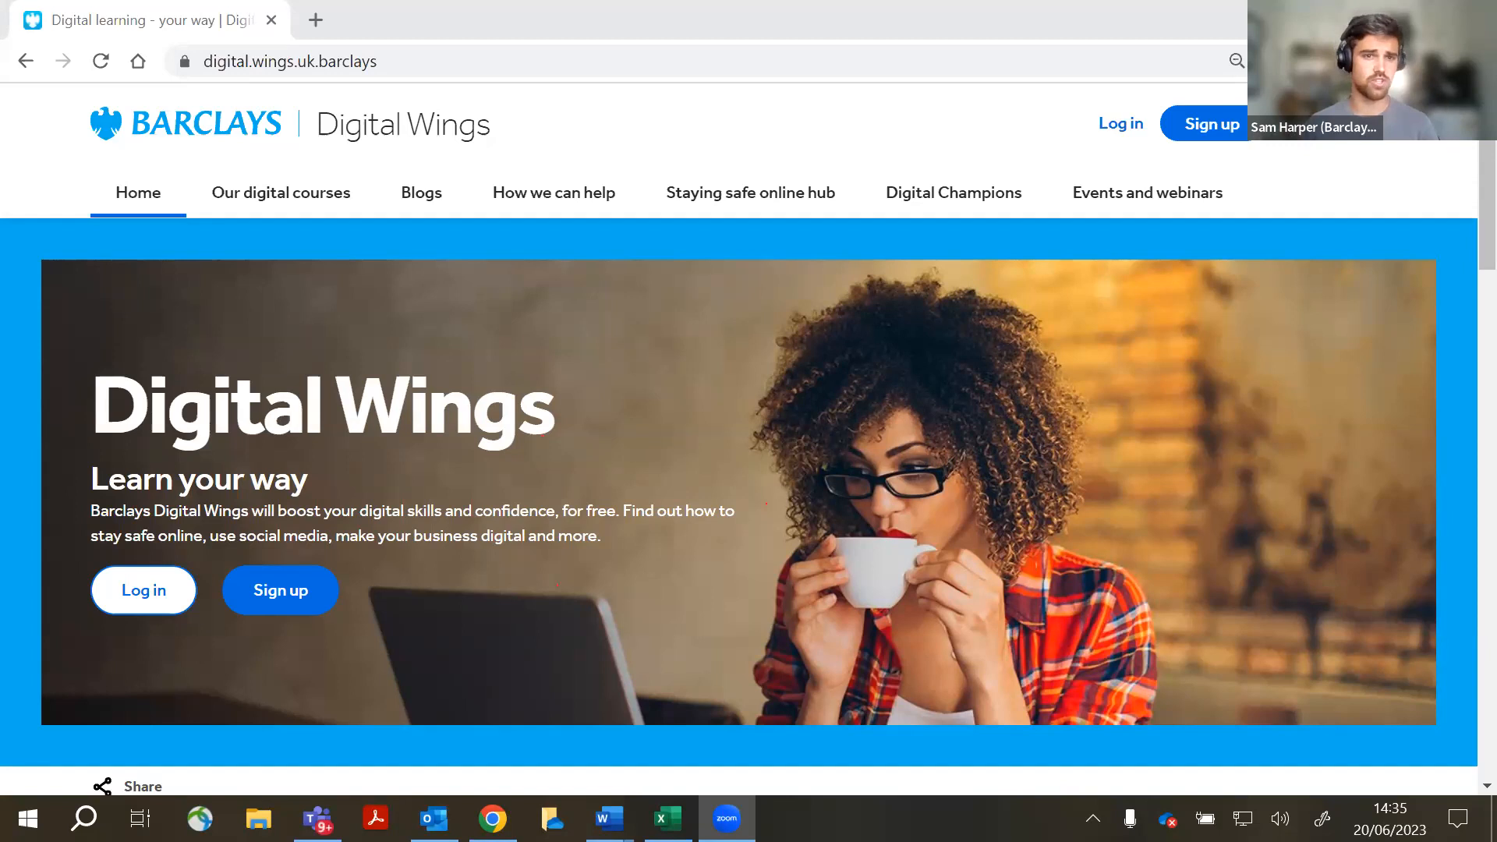
- Go to the Barclays Digital Wings Sign up page and scroll past name, email and password to Company code
key(ctrl)
click(1198, 149)
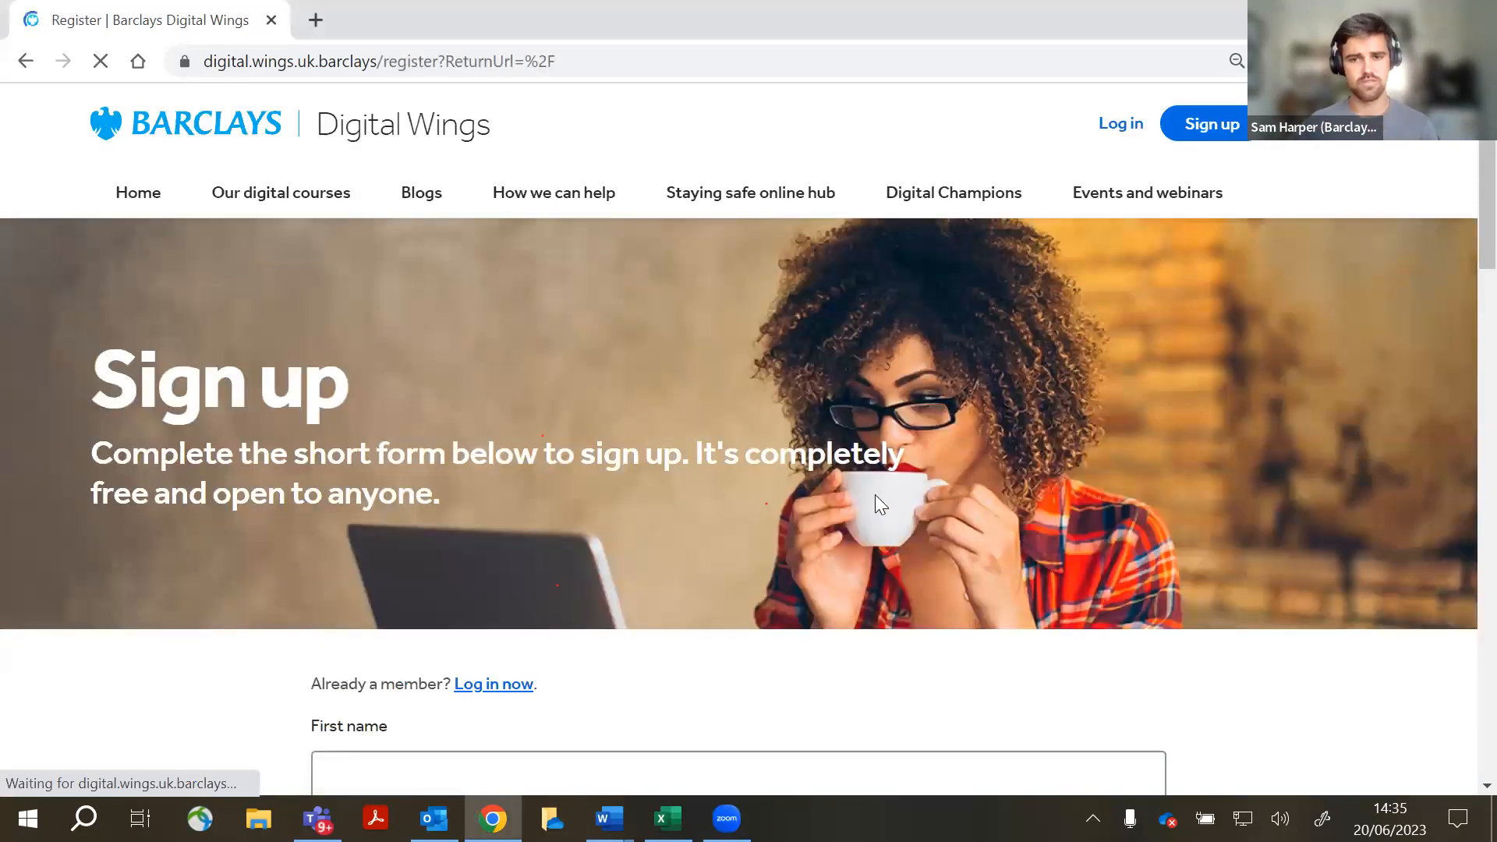
scroll(828, 496, down, 7)
scroll(538, 438, up, 3)
scroll(537, 458, down, 1)
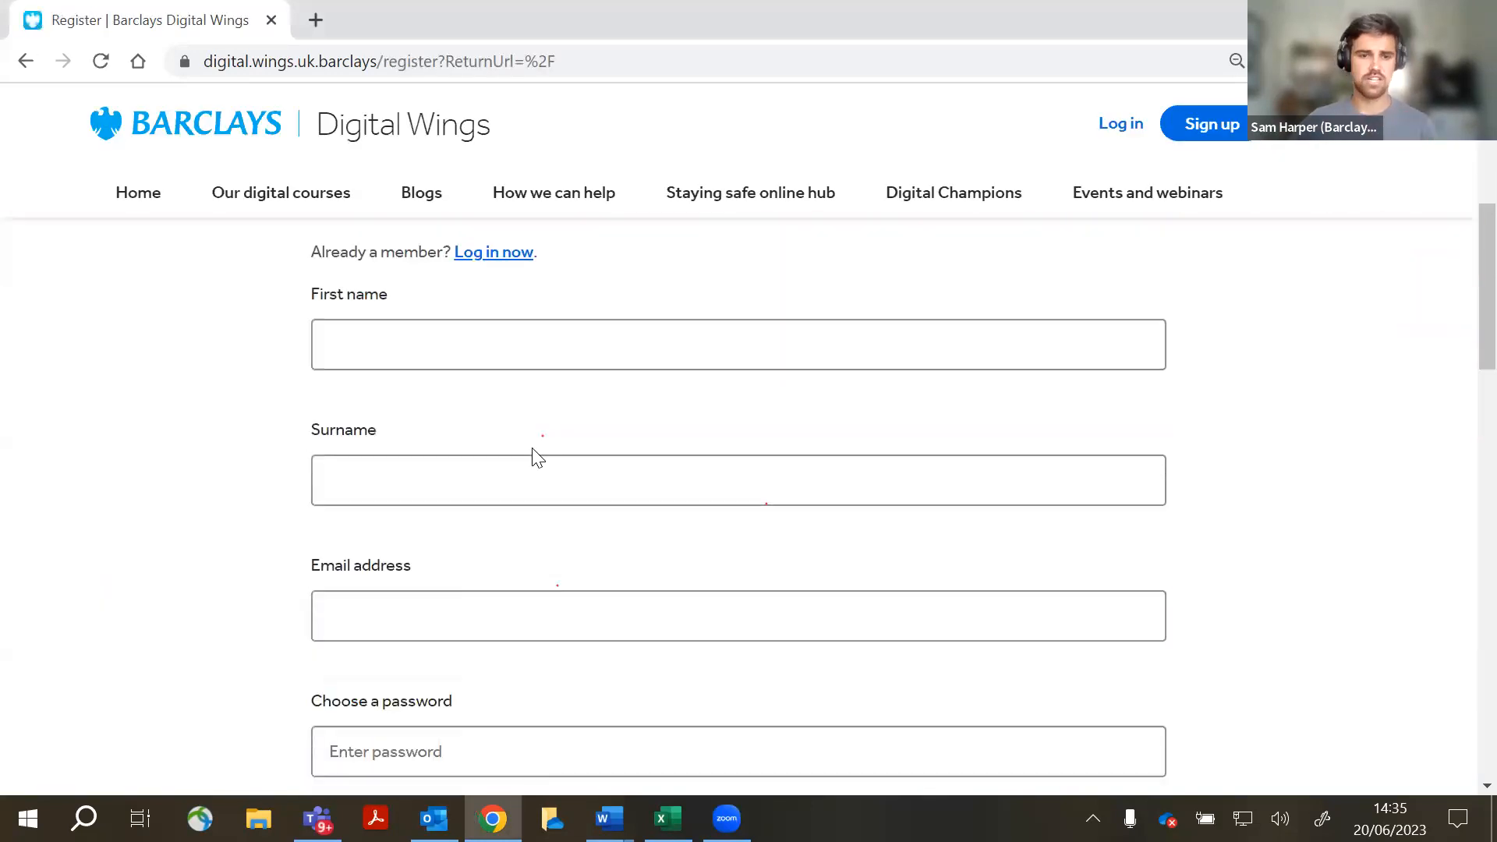
scroll(536, 458, down, 2)
click(483, 479)
click(277, 614)
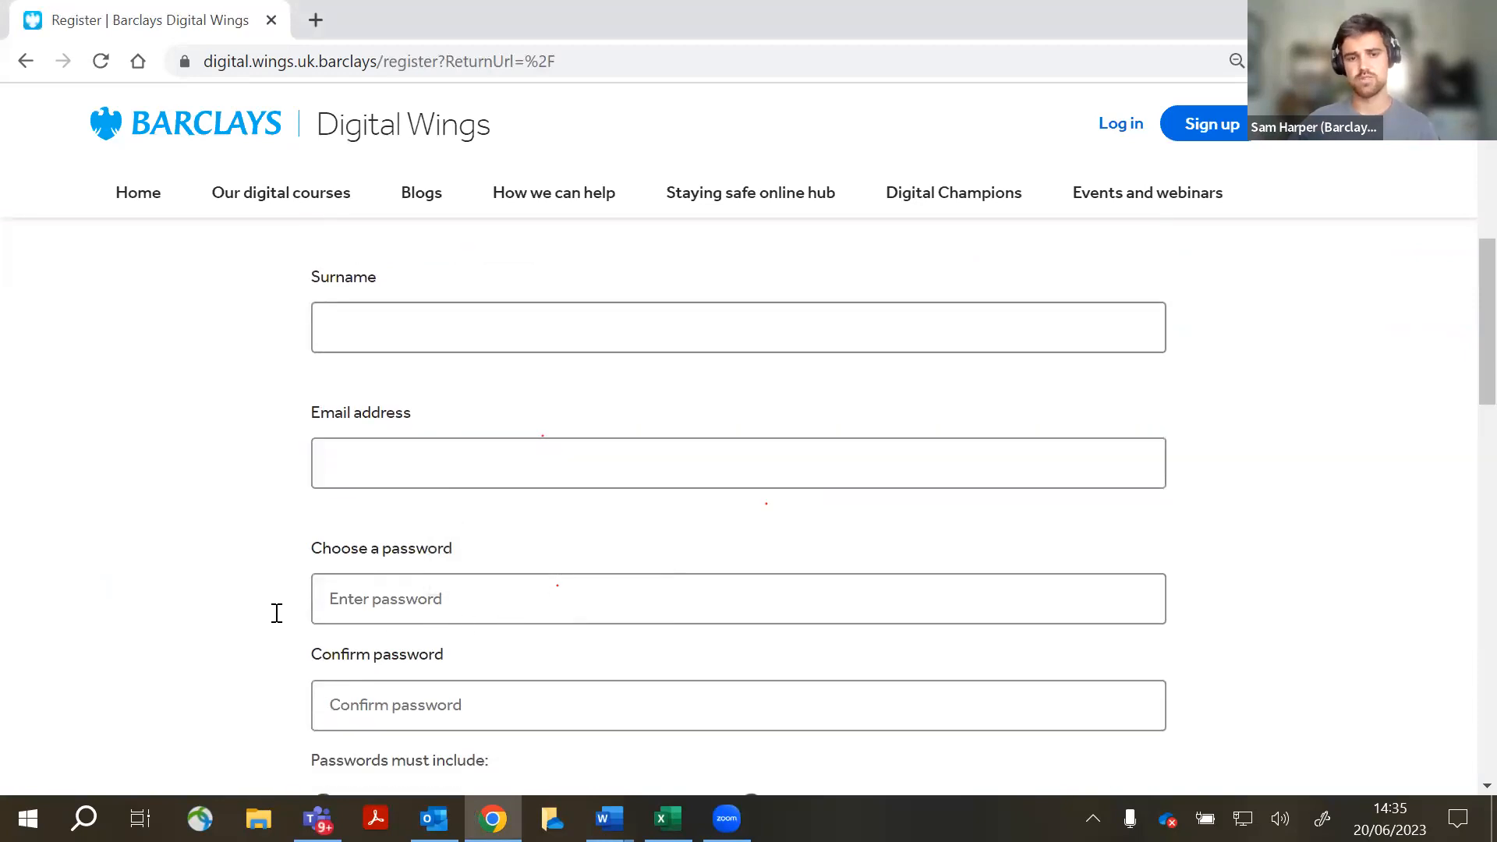
scroll(53, 517, down, 5)
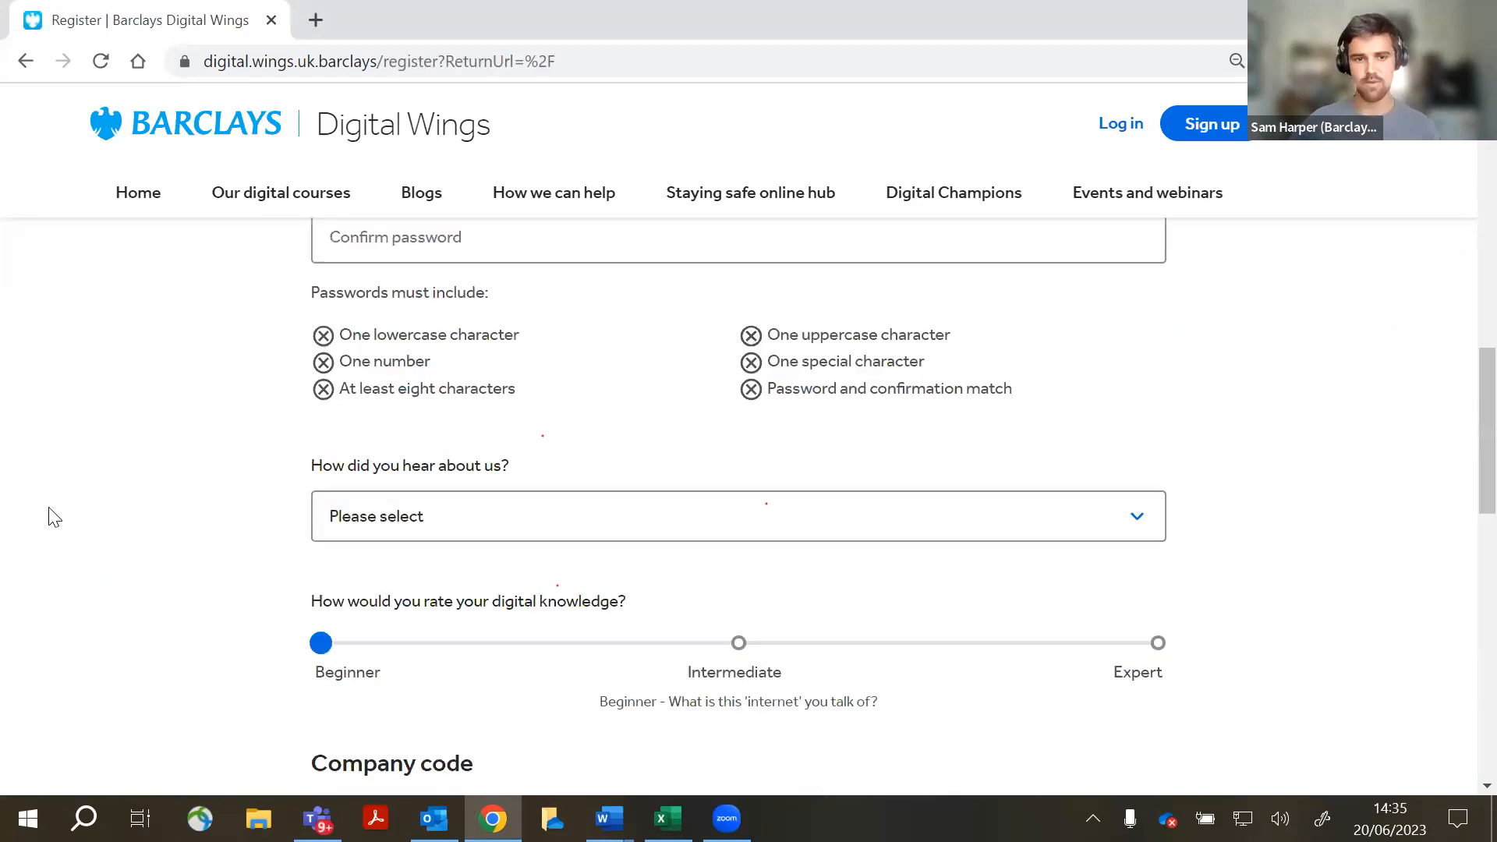
scroll(53, 517, down, 5)
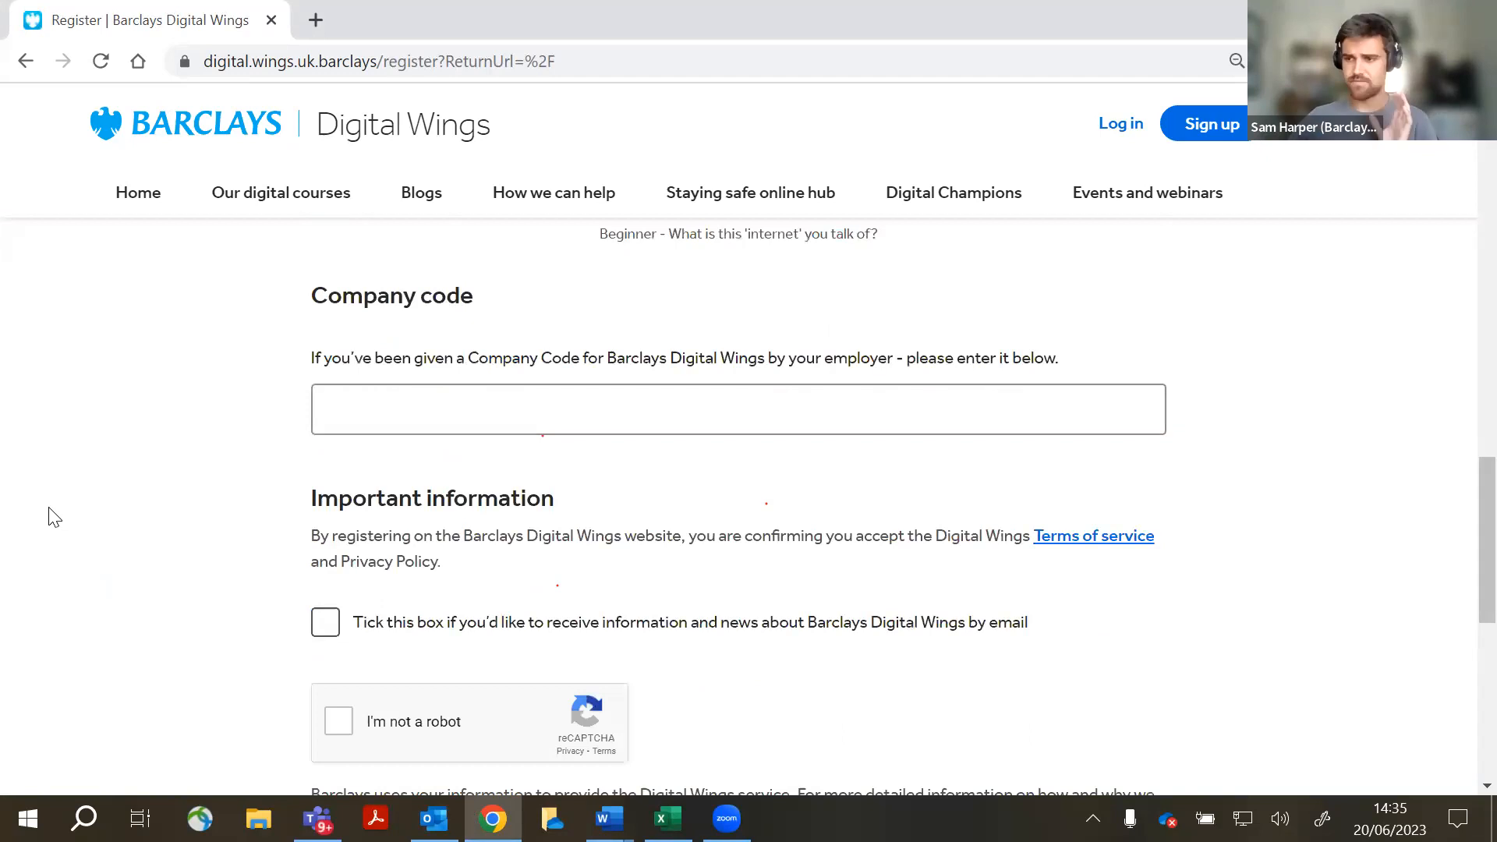
- Enter the employer's company code in the registration form's Company code field
click(402, 424)
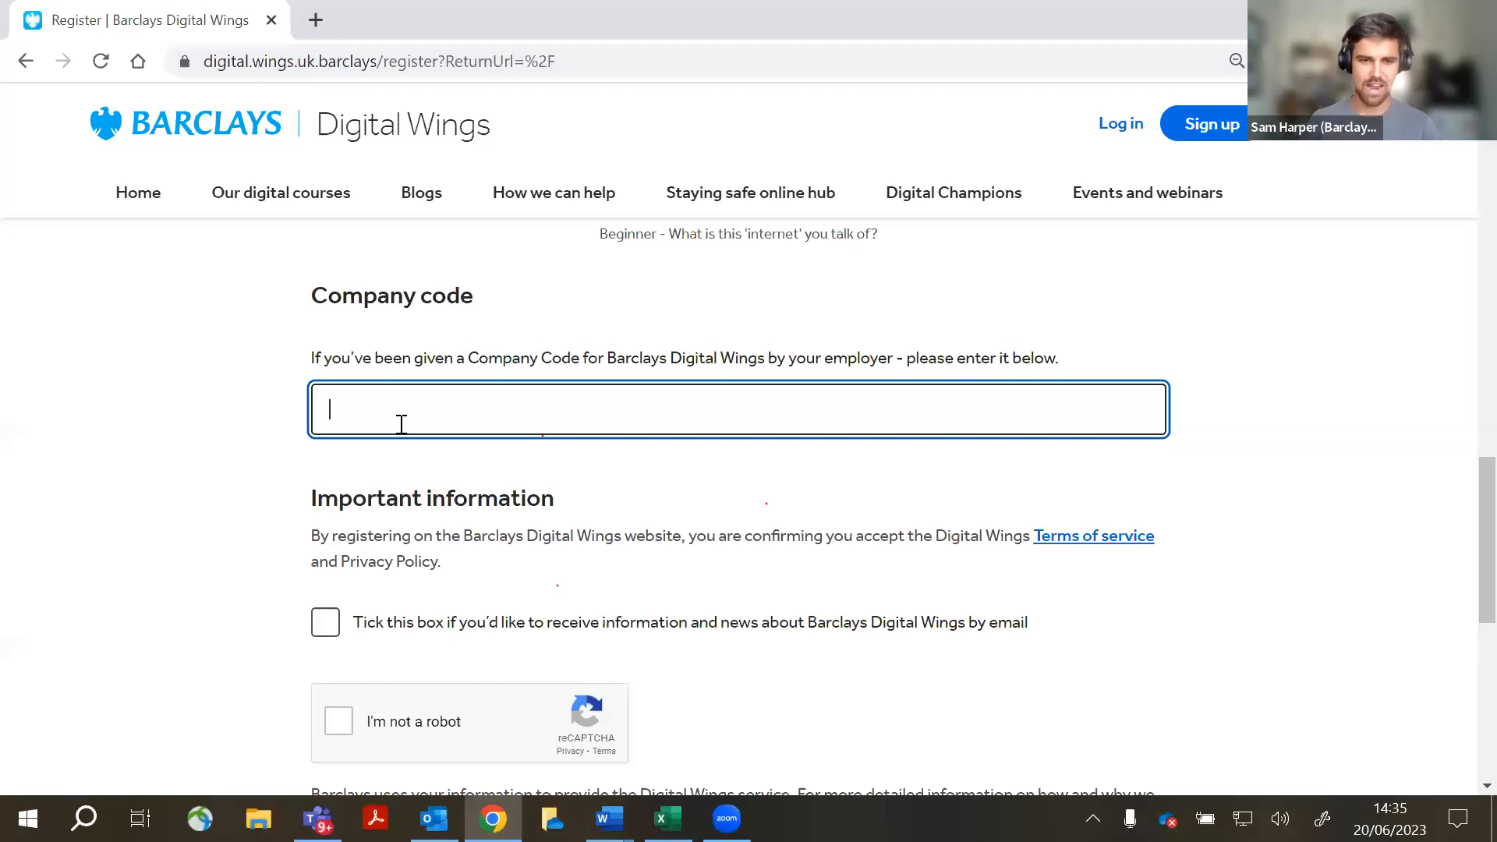
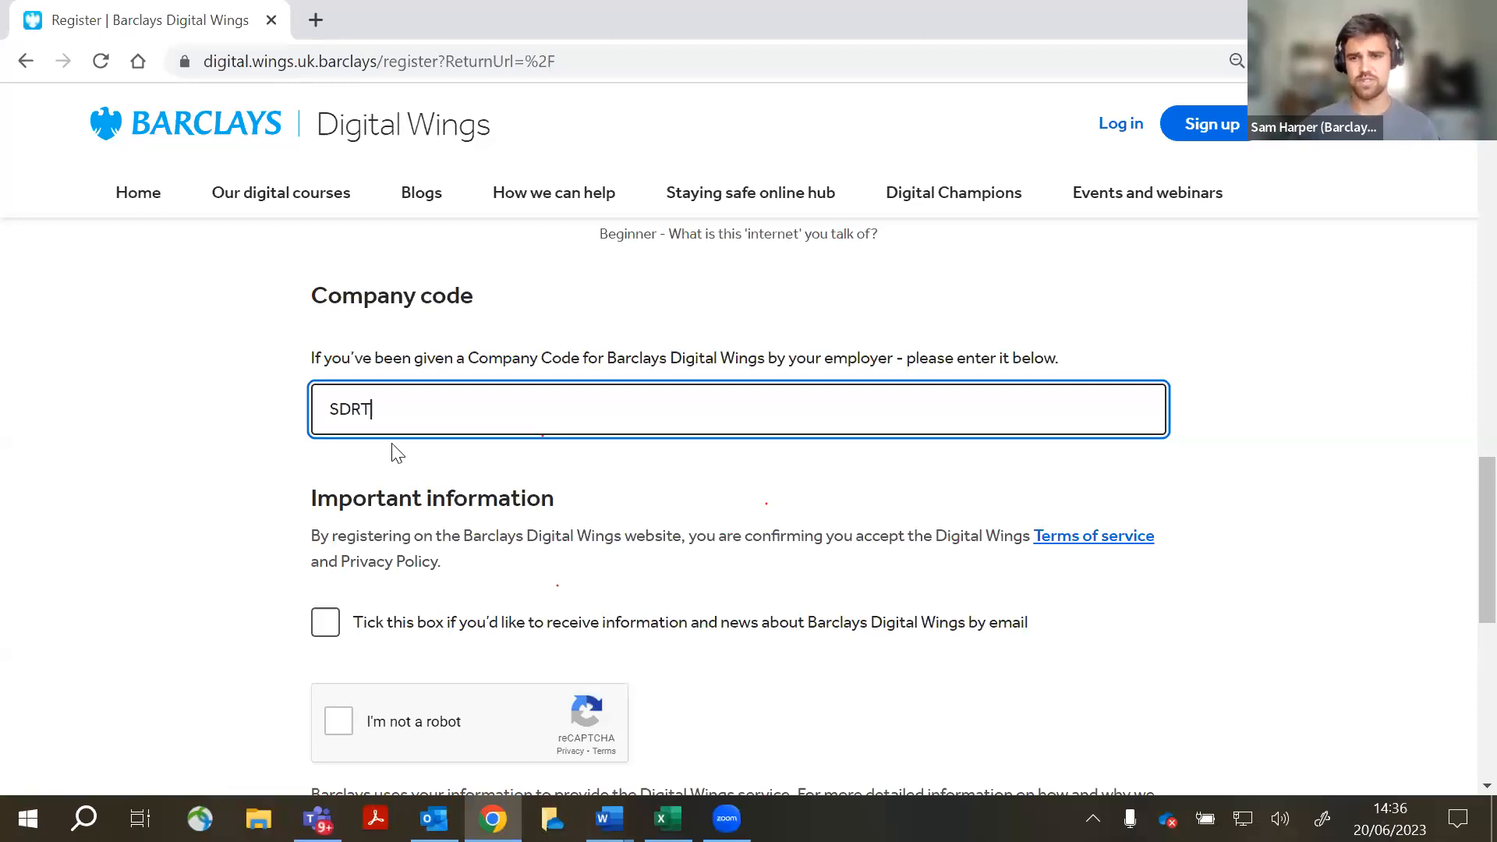
scroll(849, 518, down, 5)
- Switch from the registration page to excel-lesson1.xlsx on its Time savers sheet
scroll(850, 516, up, 5)
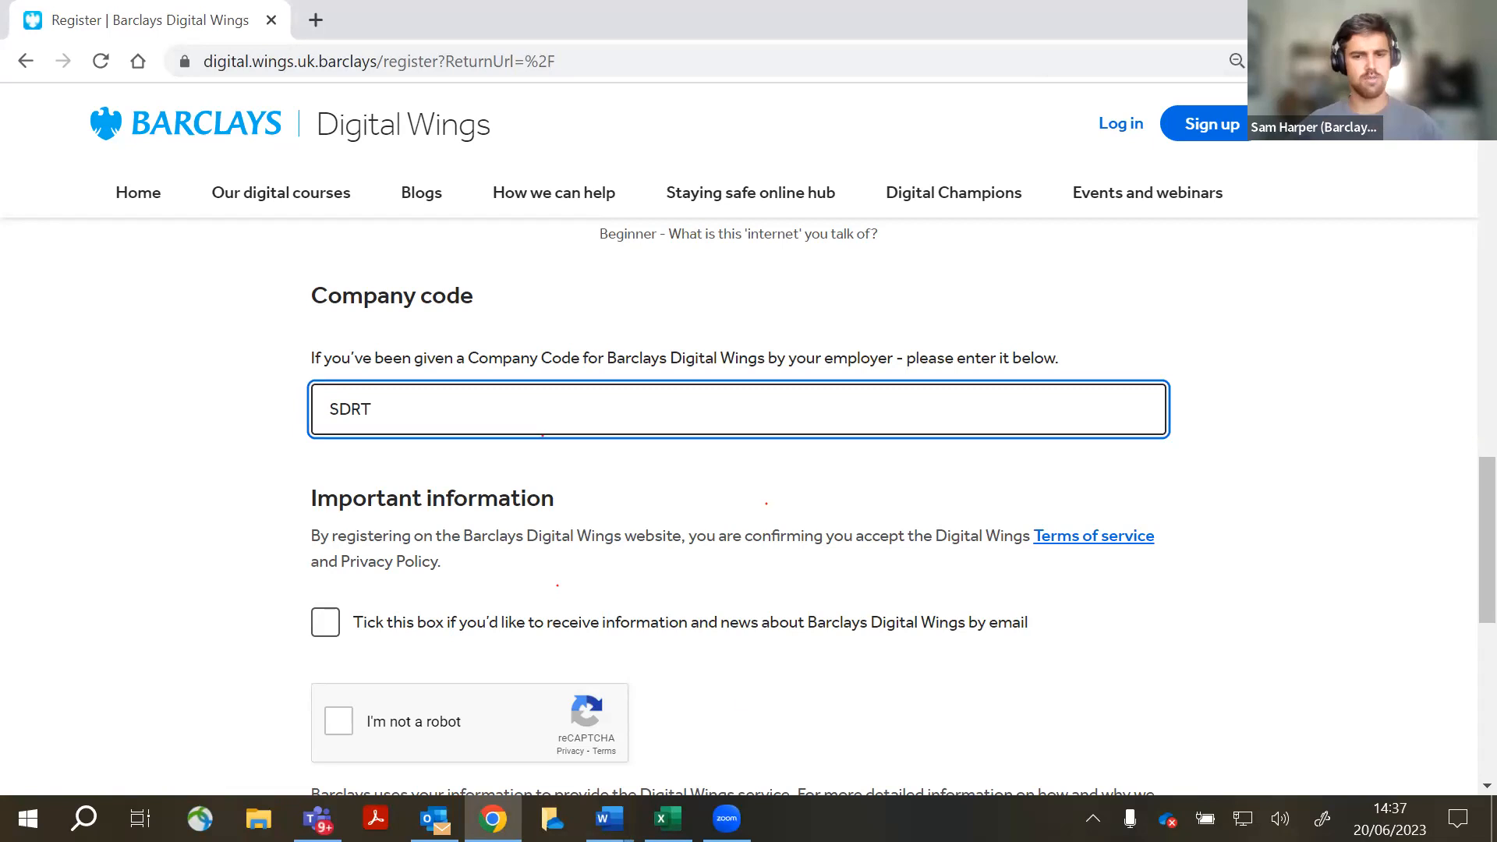
click(669, 818)
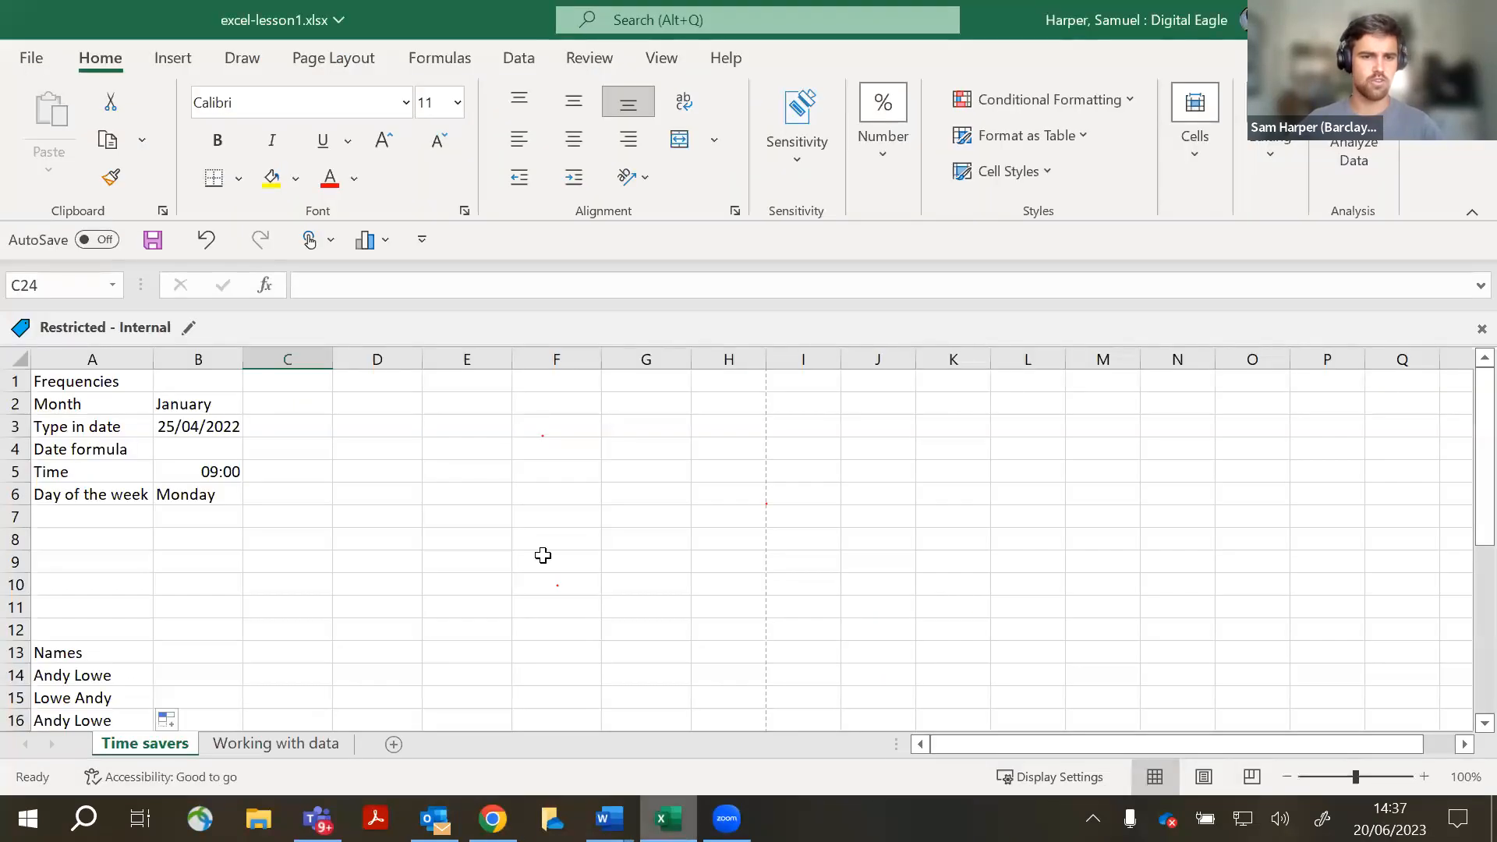
click(504, 447)
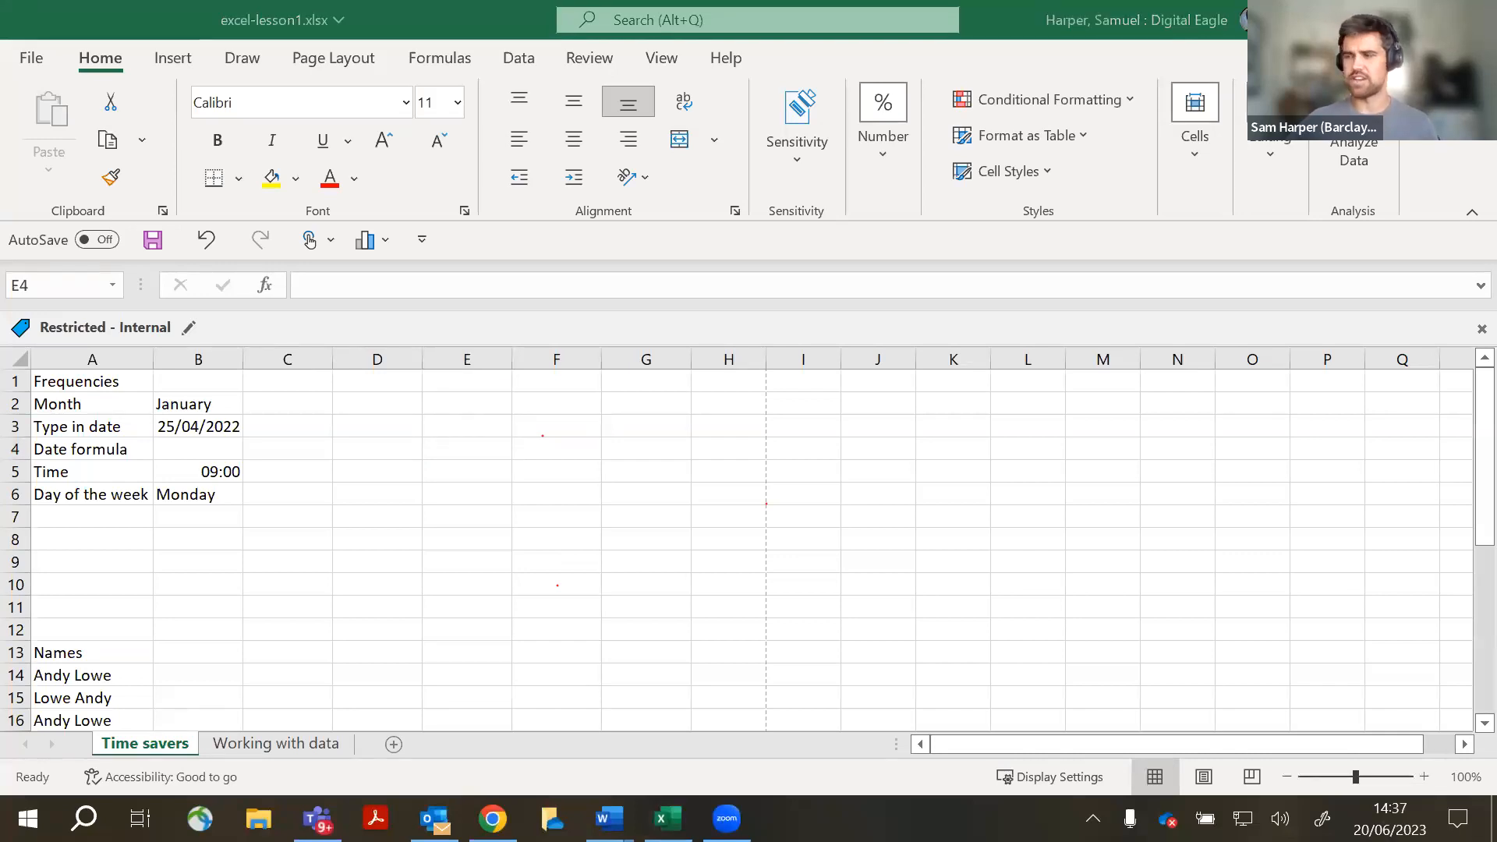
scroll(134, 492, down, 1)
scroll(156, 480, up, 1)
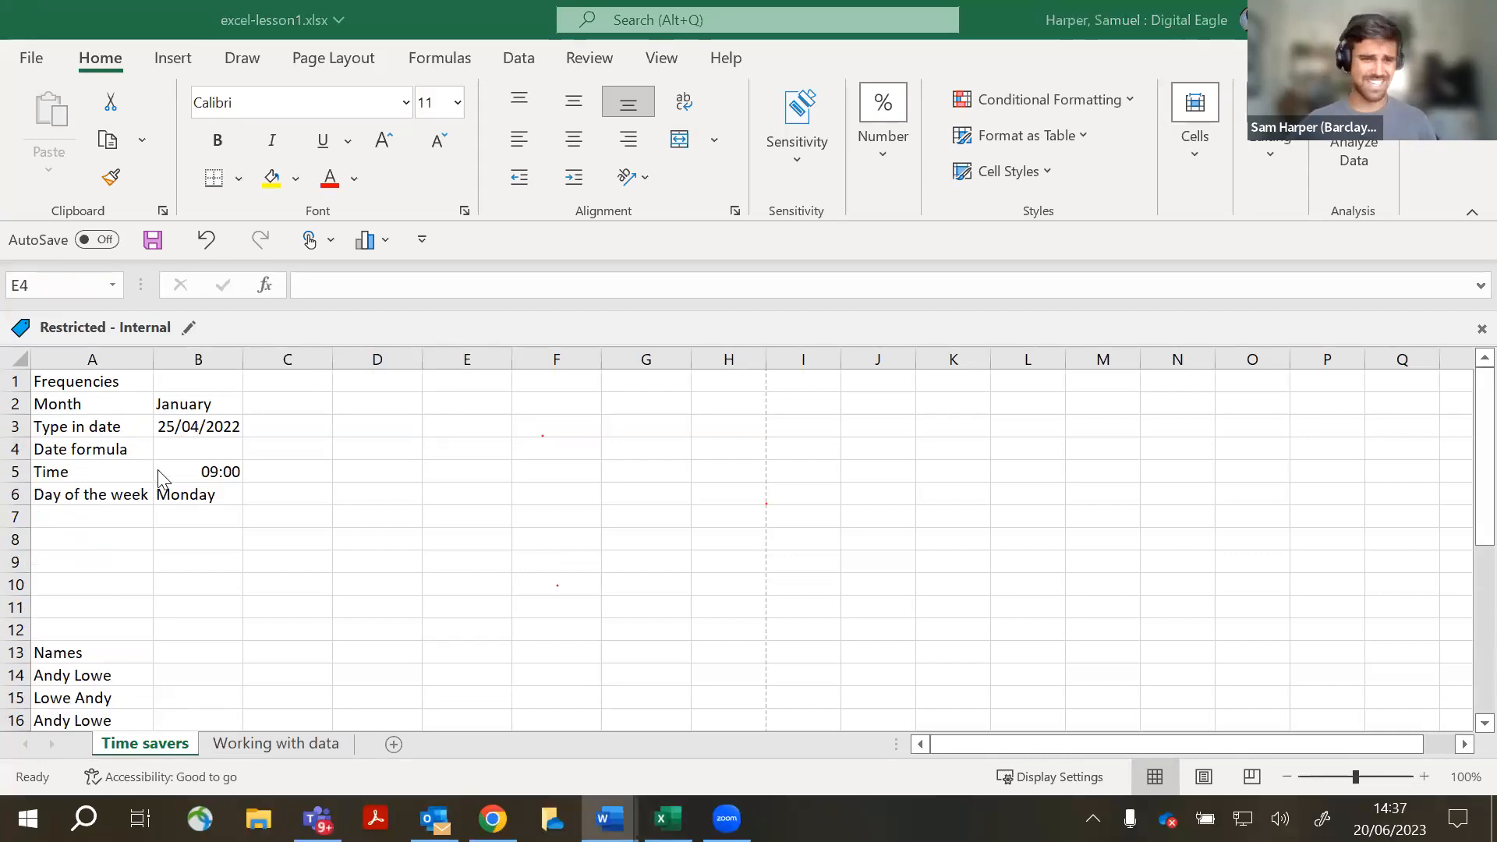
click(482, 506)
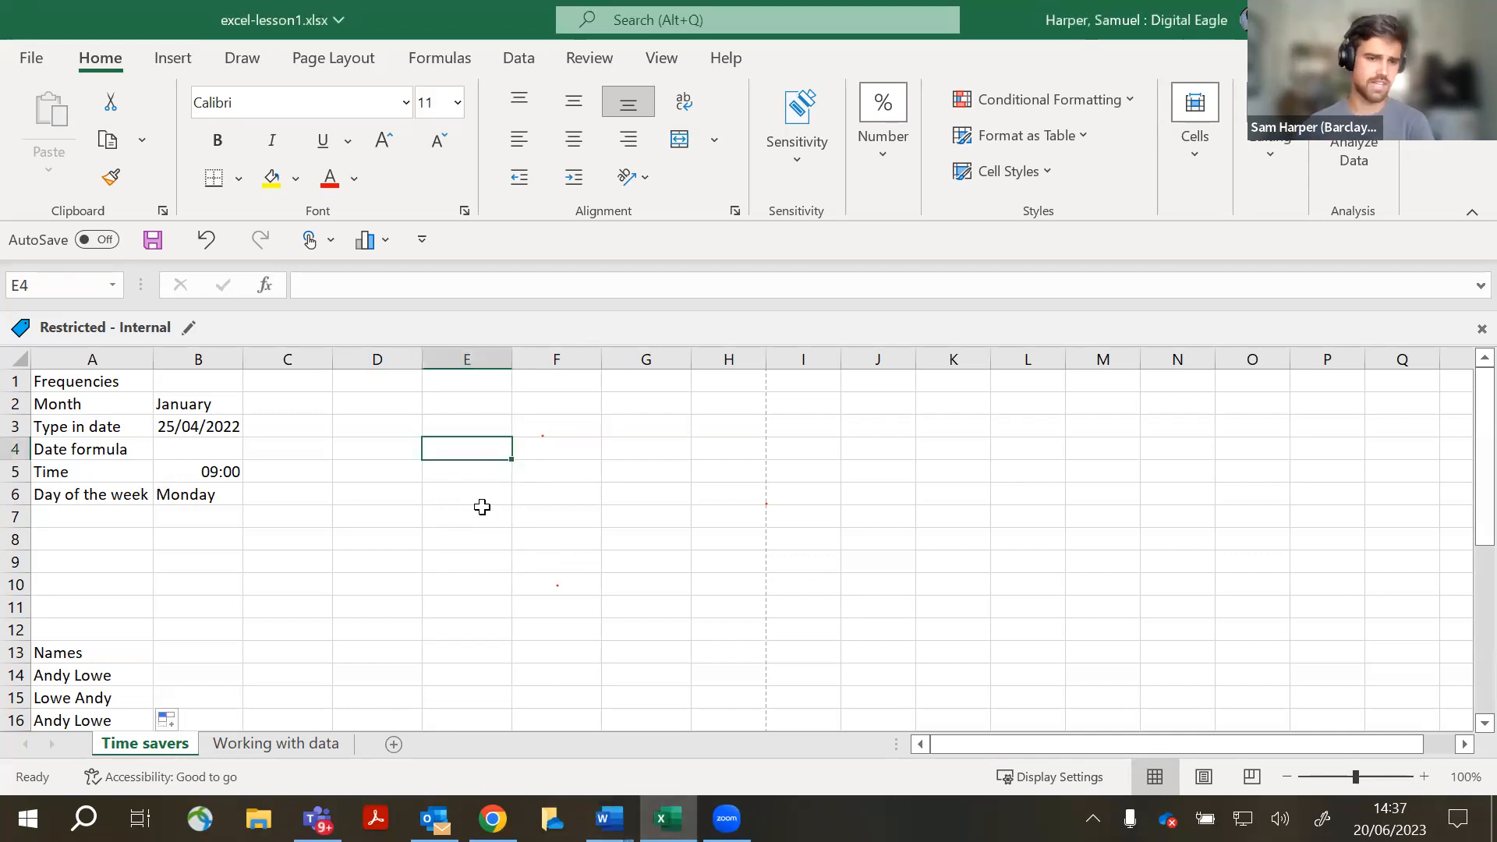
scroll(219, 437, down, 2)
scroll(218, 473, up, 2)
scroll(210, 514, down, 4)
scroll(195, 546, down, 4)
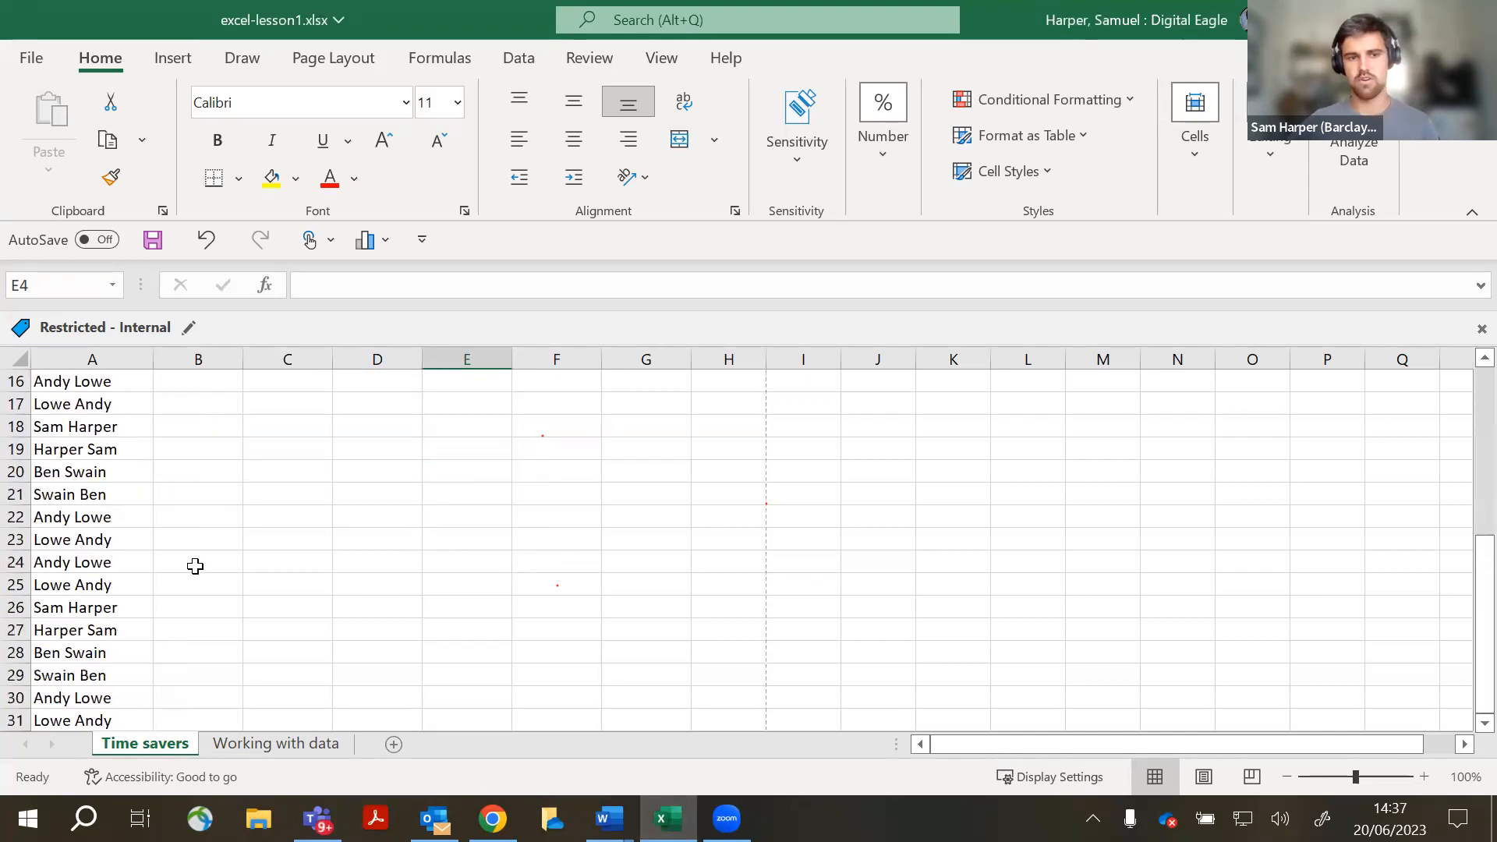
scroll(86, 557, up, 8)
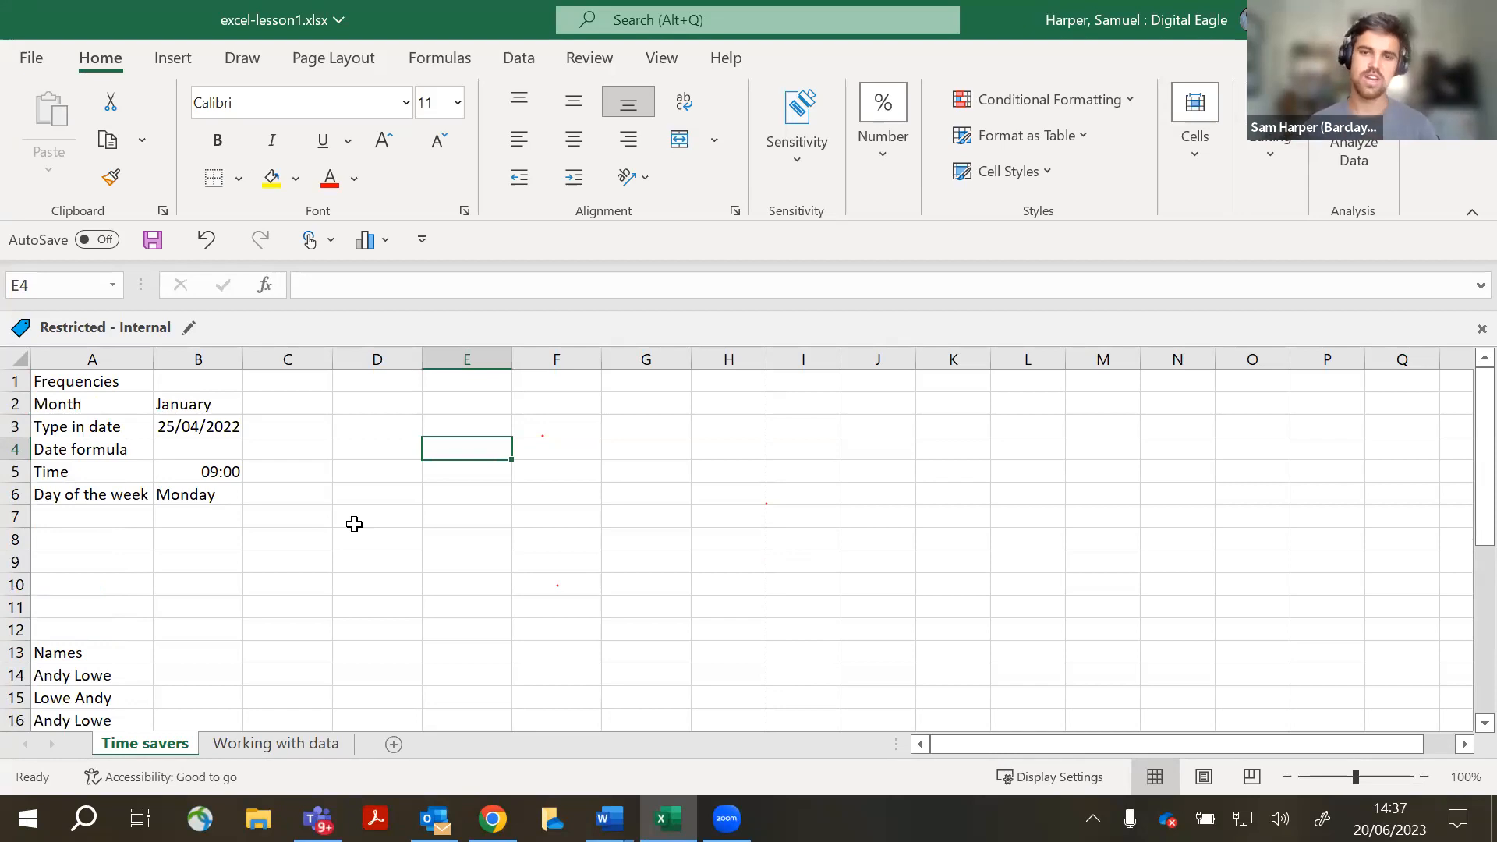
click(217, 403)
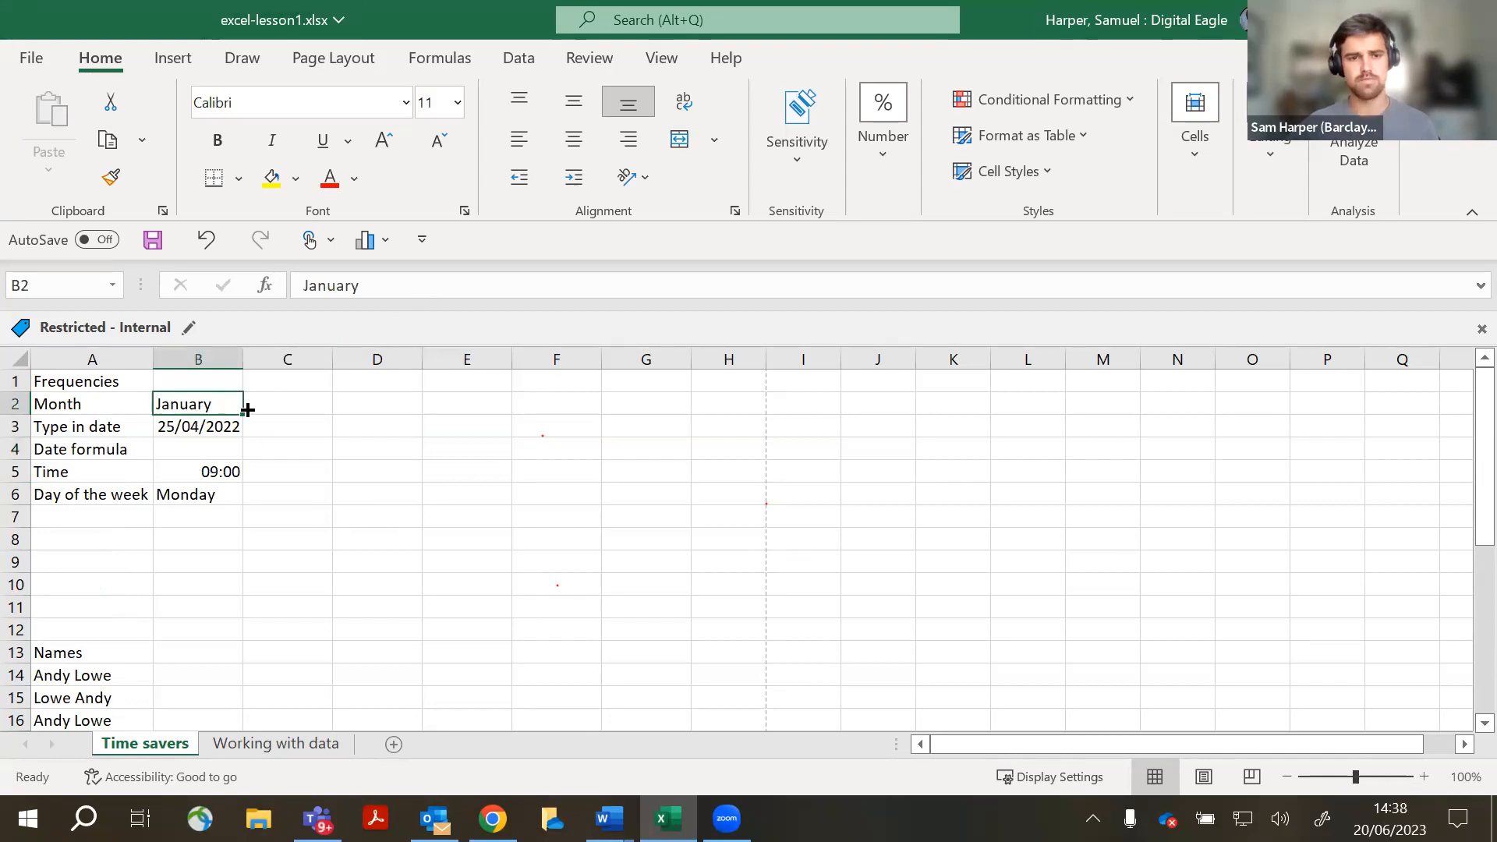
- Fill the month series from January in B2 across to October in K2
click(318, 423)
click(305, 404)
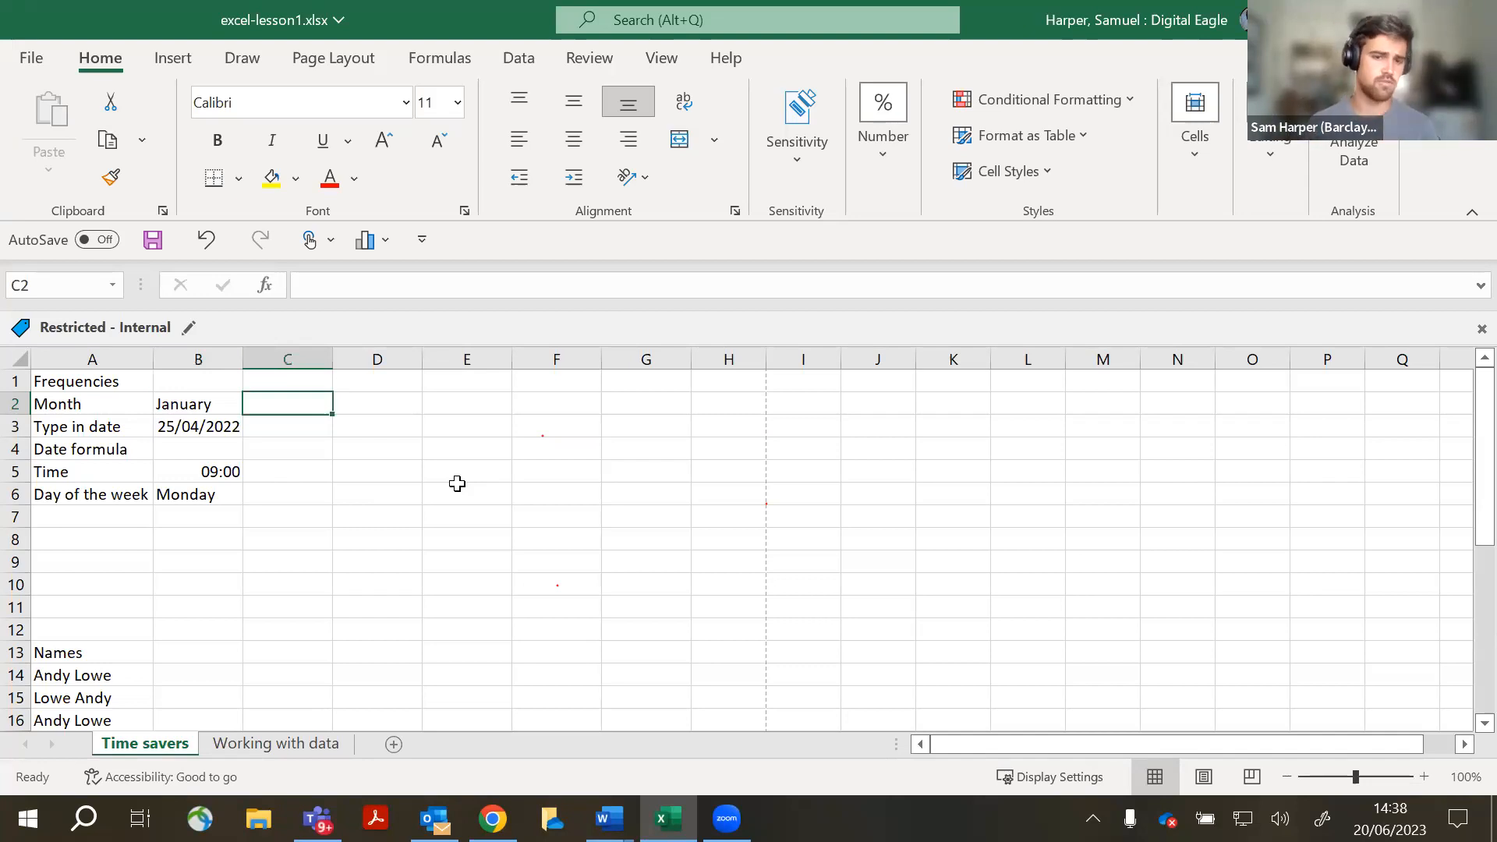
click(418, 565)
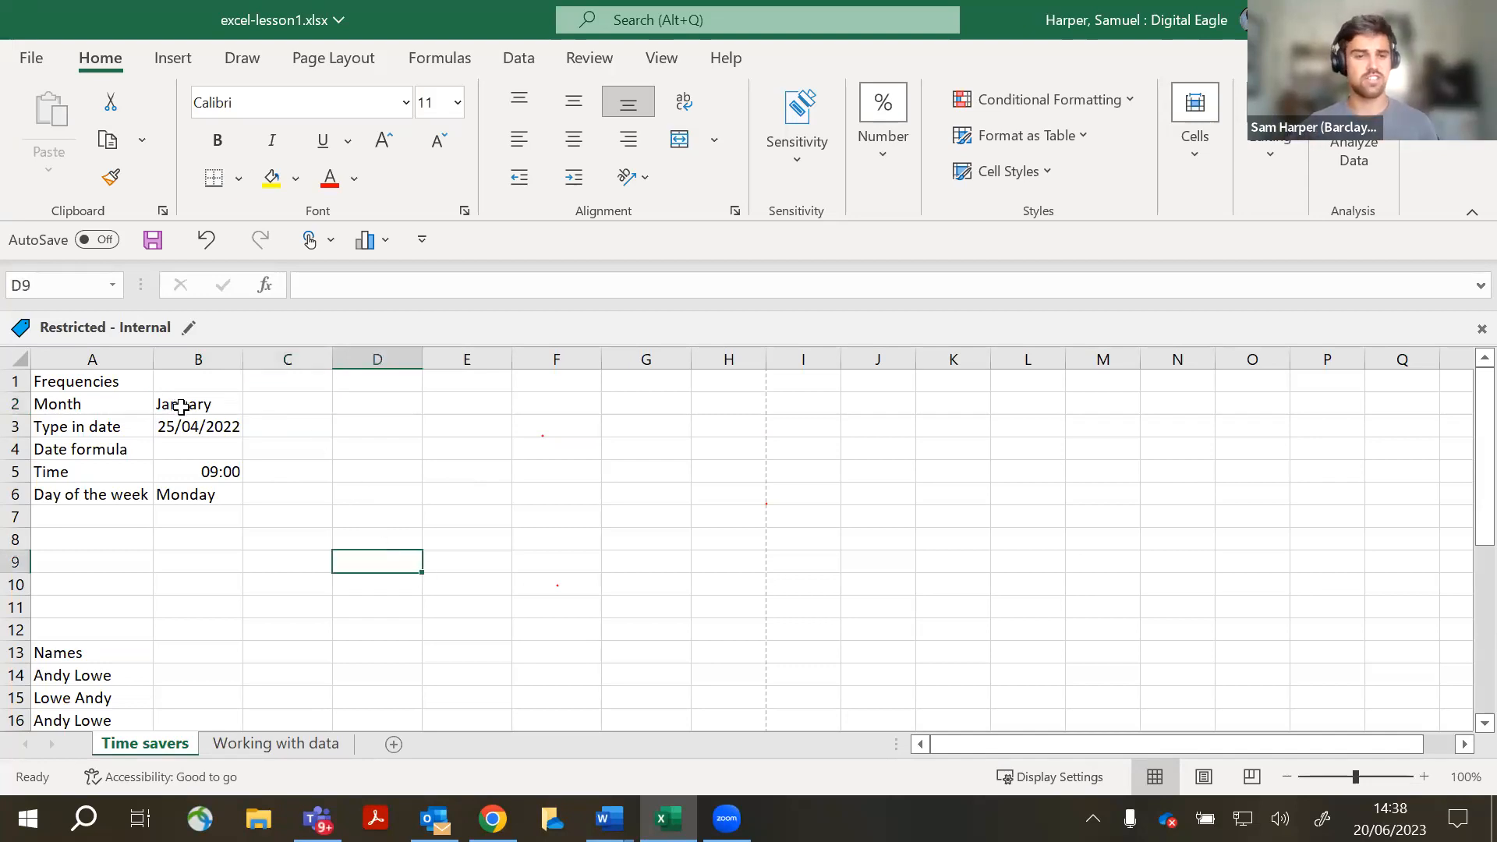
click(184, 406)
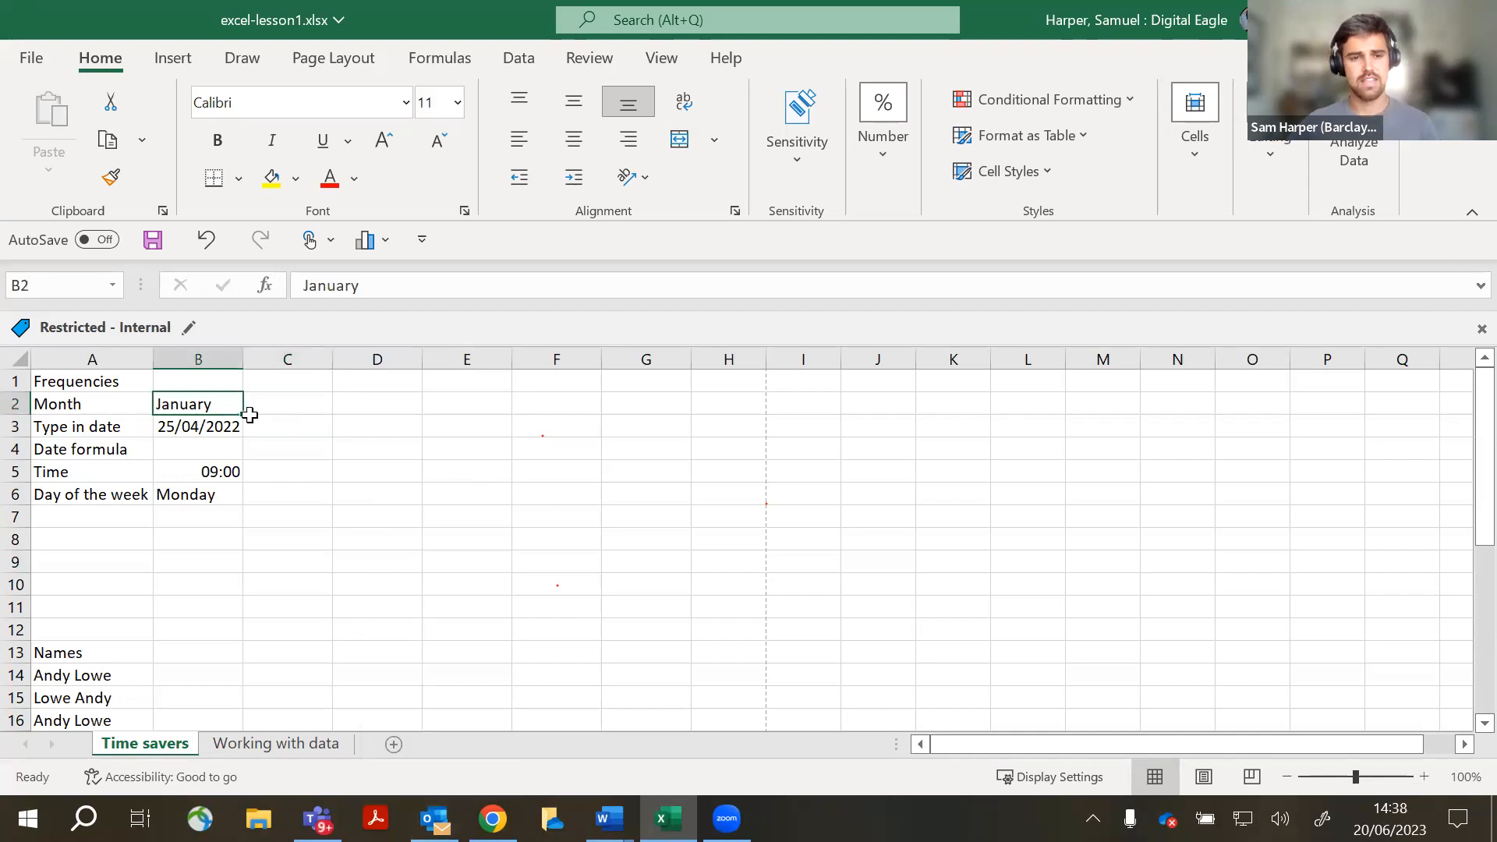
key(ctrl)
key(ctrl)
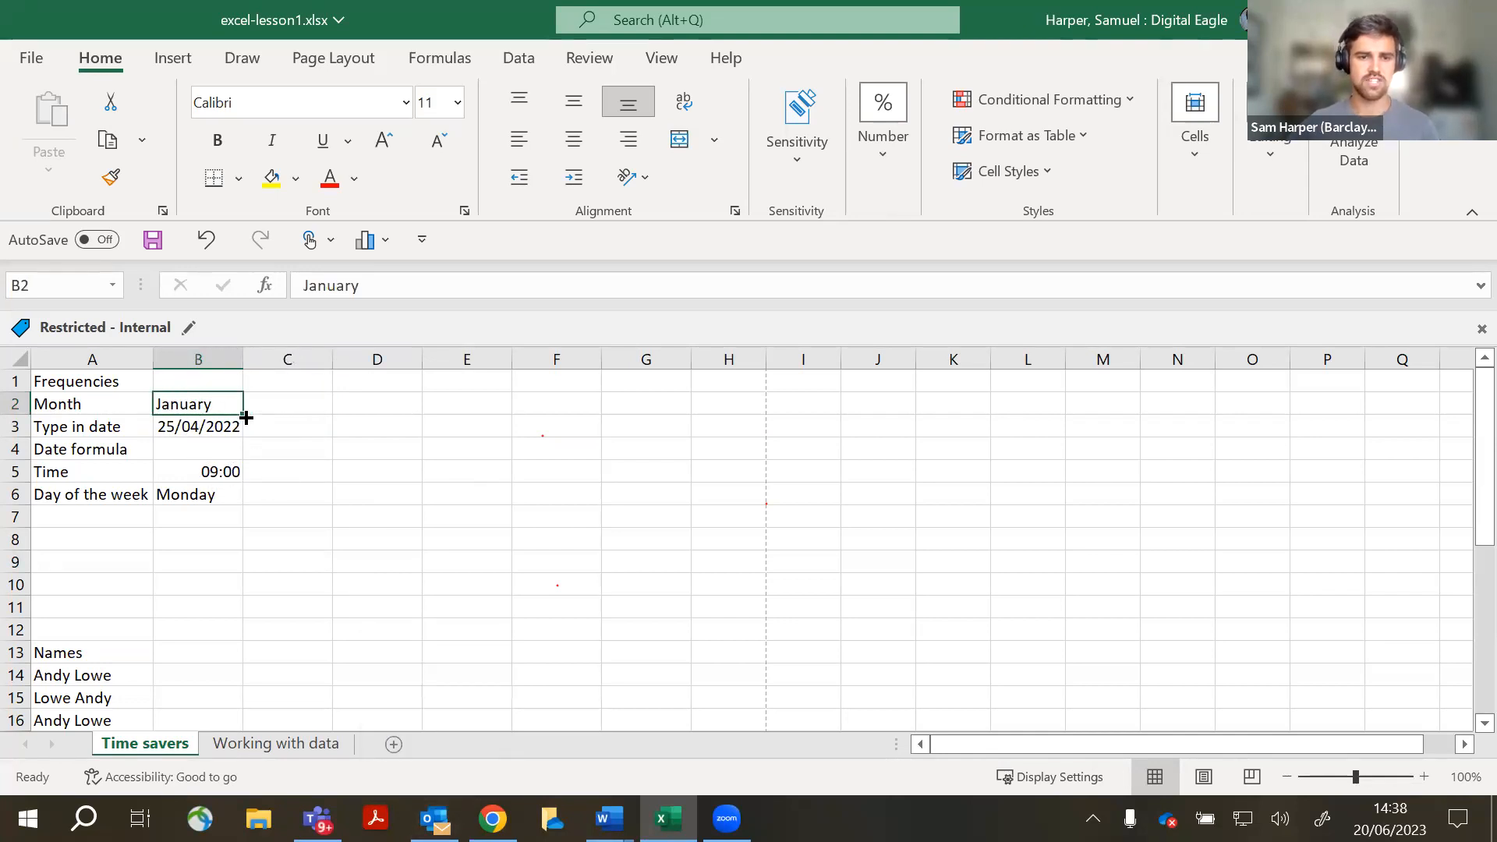
drag(240, 417, 975, 406)
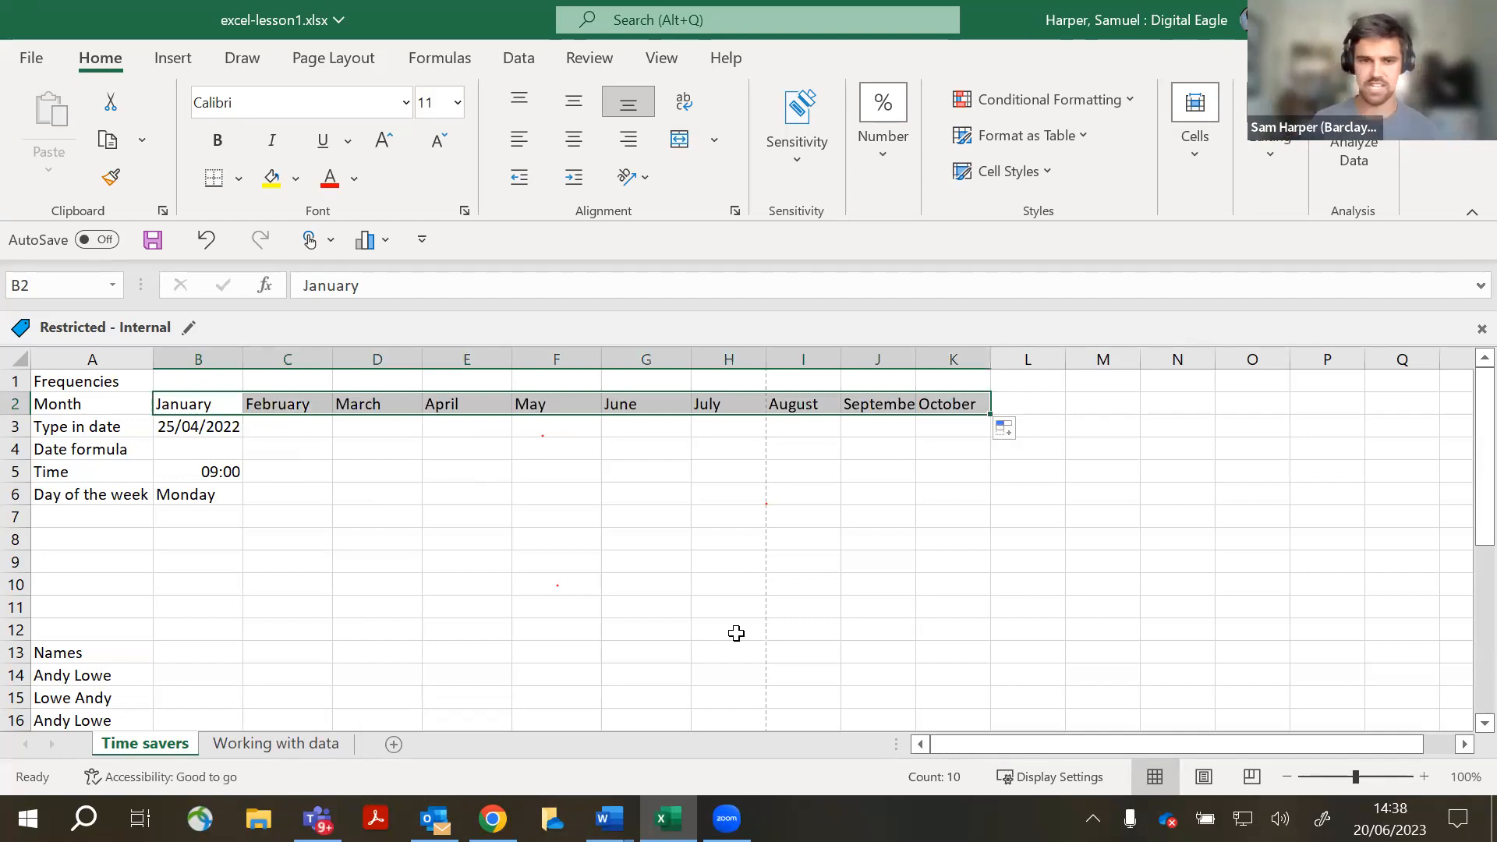
click(736, 633)
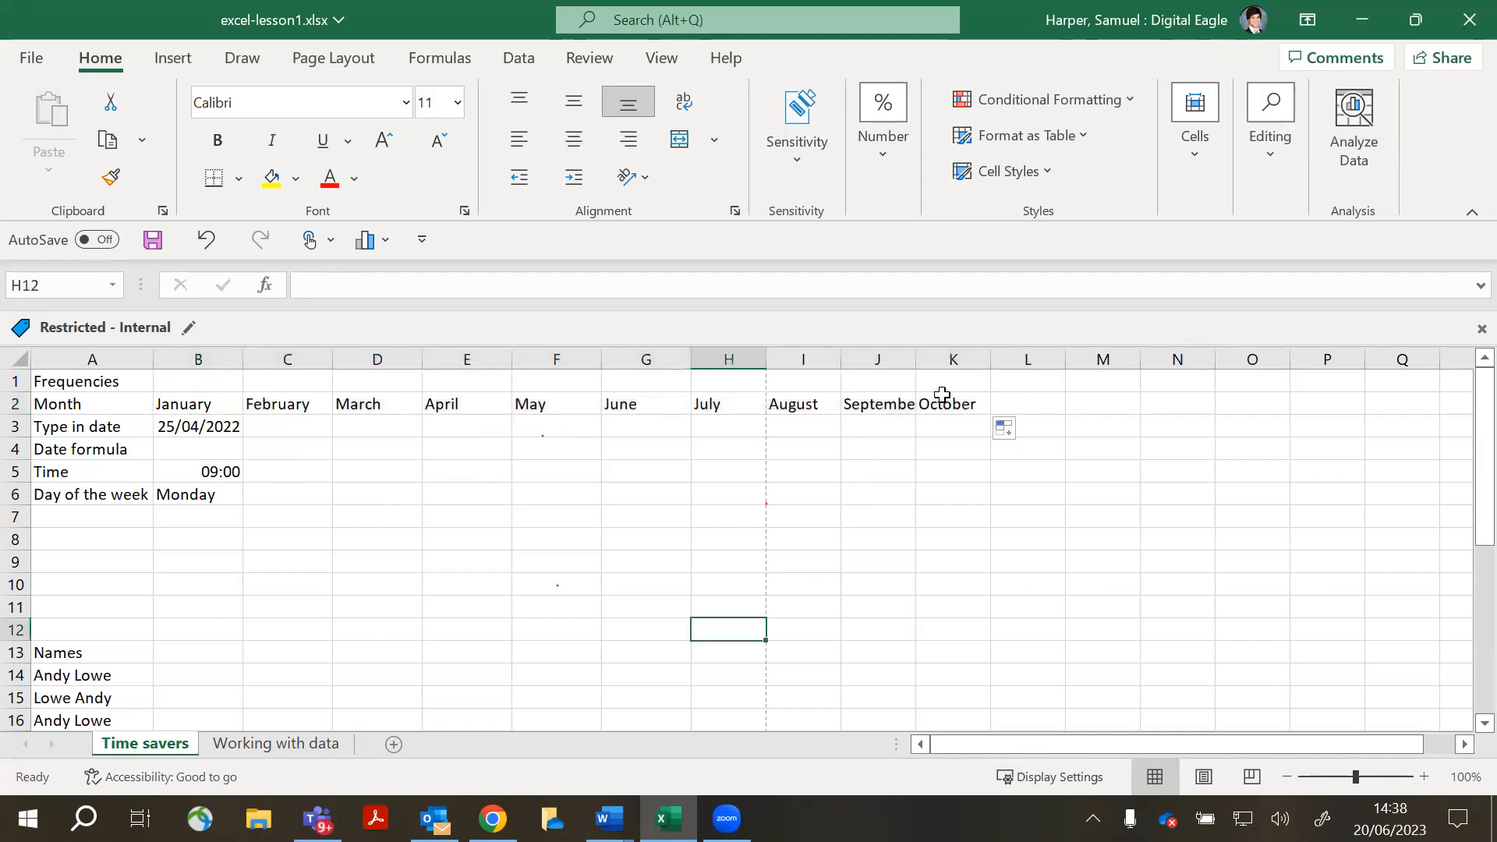
- Autofit column J so September fits, then try filling K2 downward and undo it
double_click(916, 358)
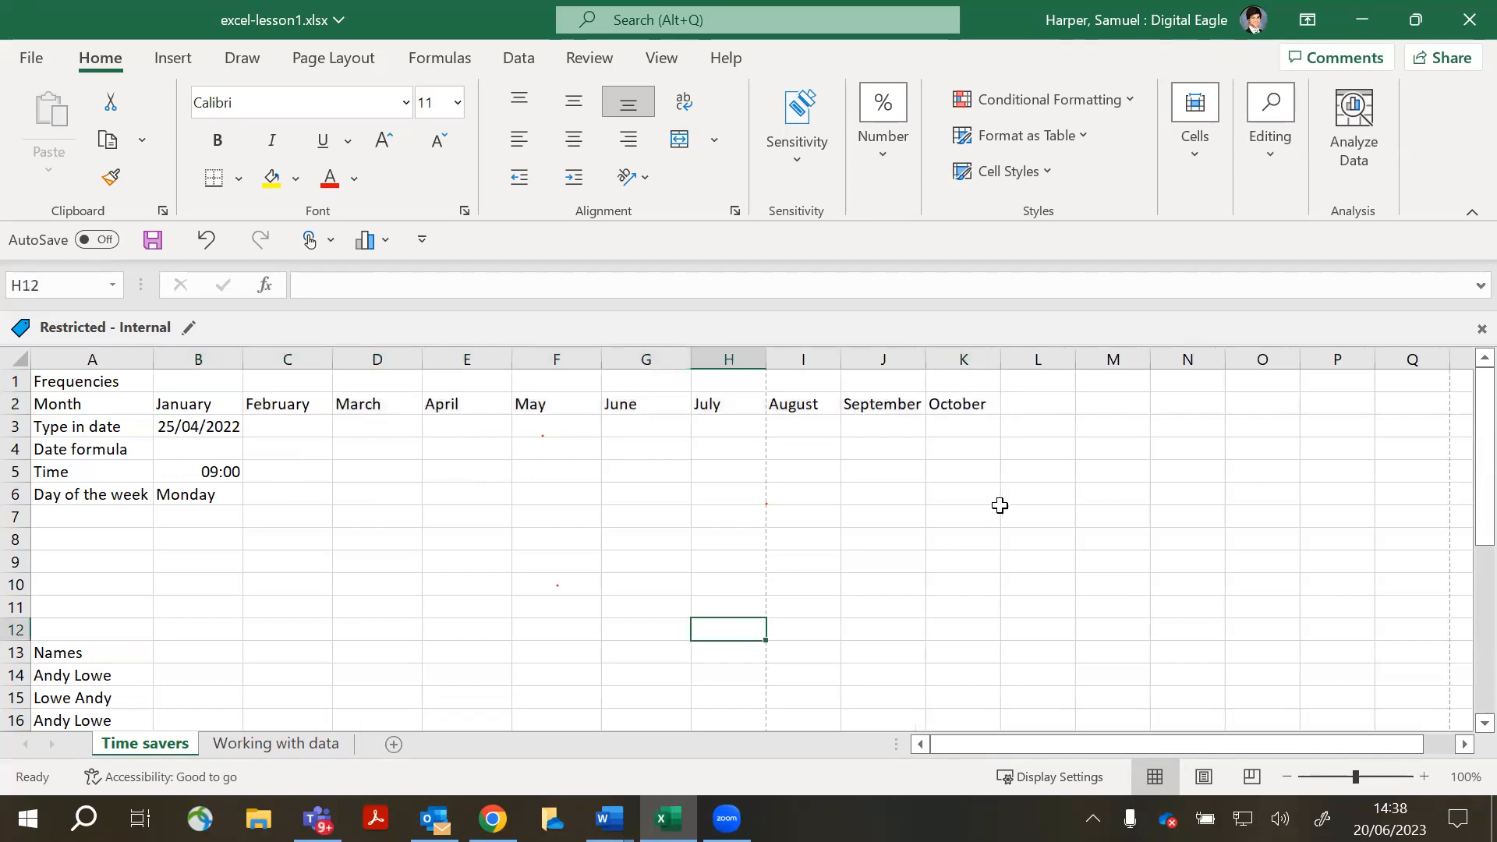
click(975, 411)
drag(1001, 413, 1035, 694)
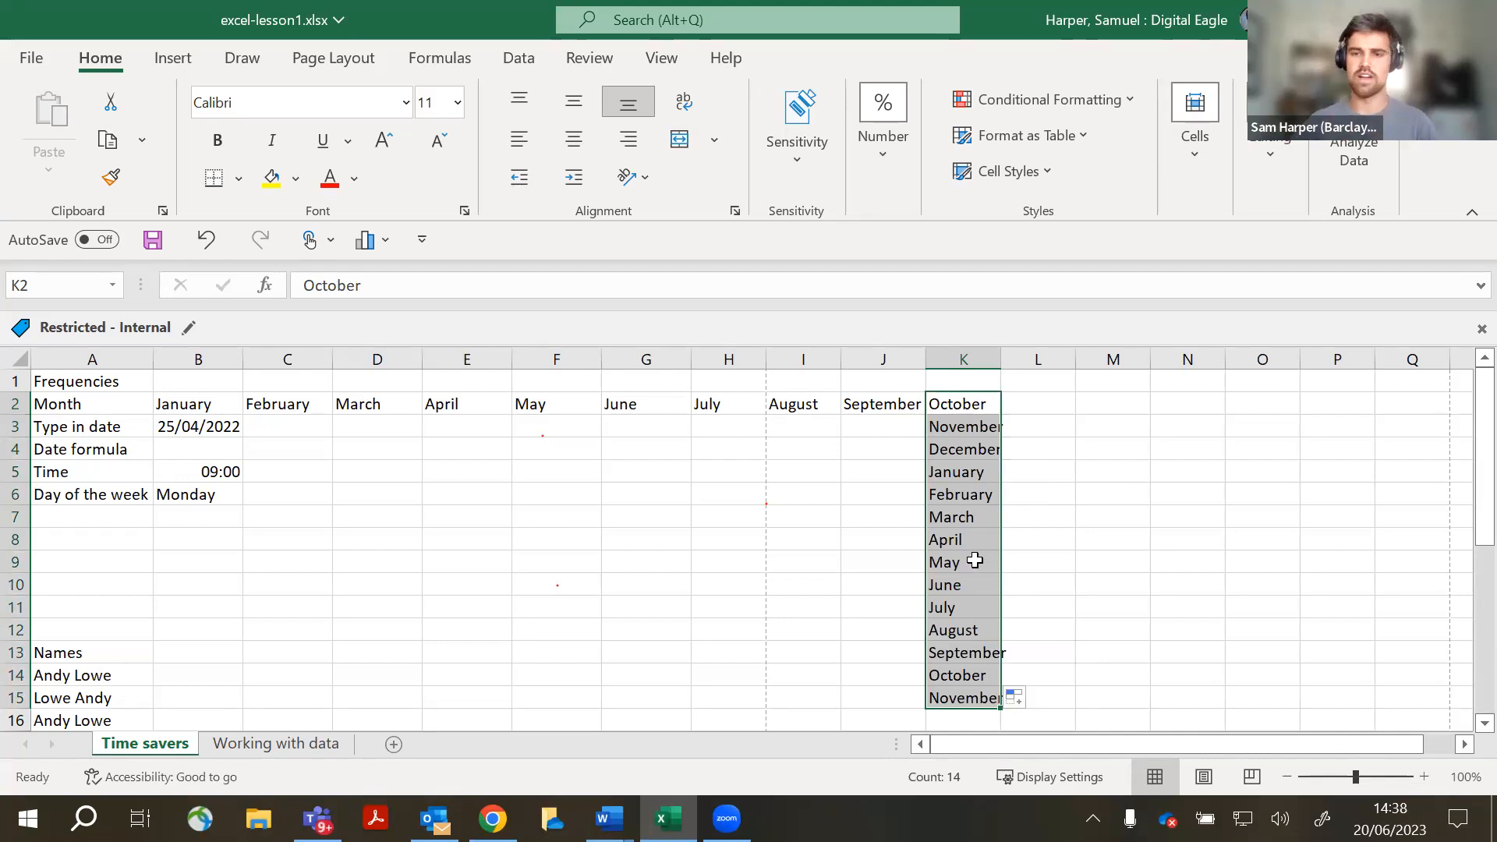
key(ctrl+z)
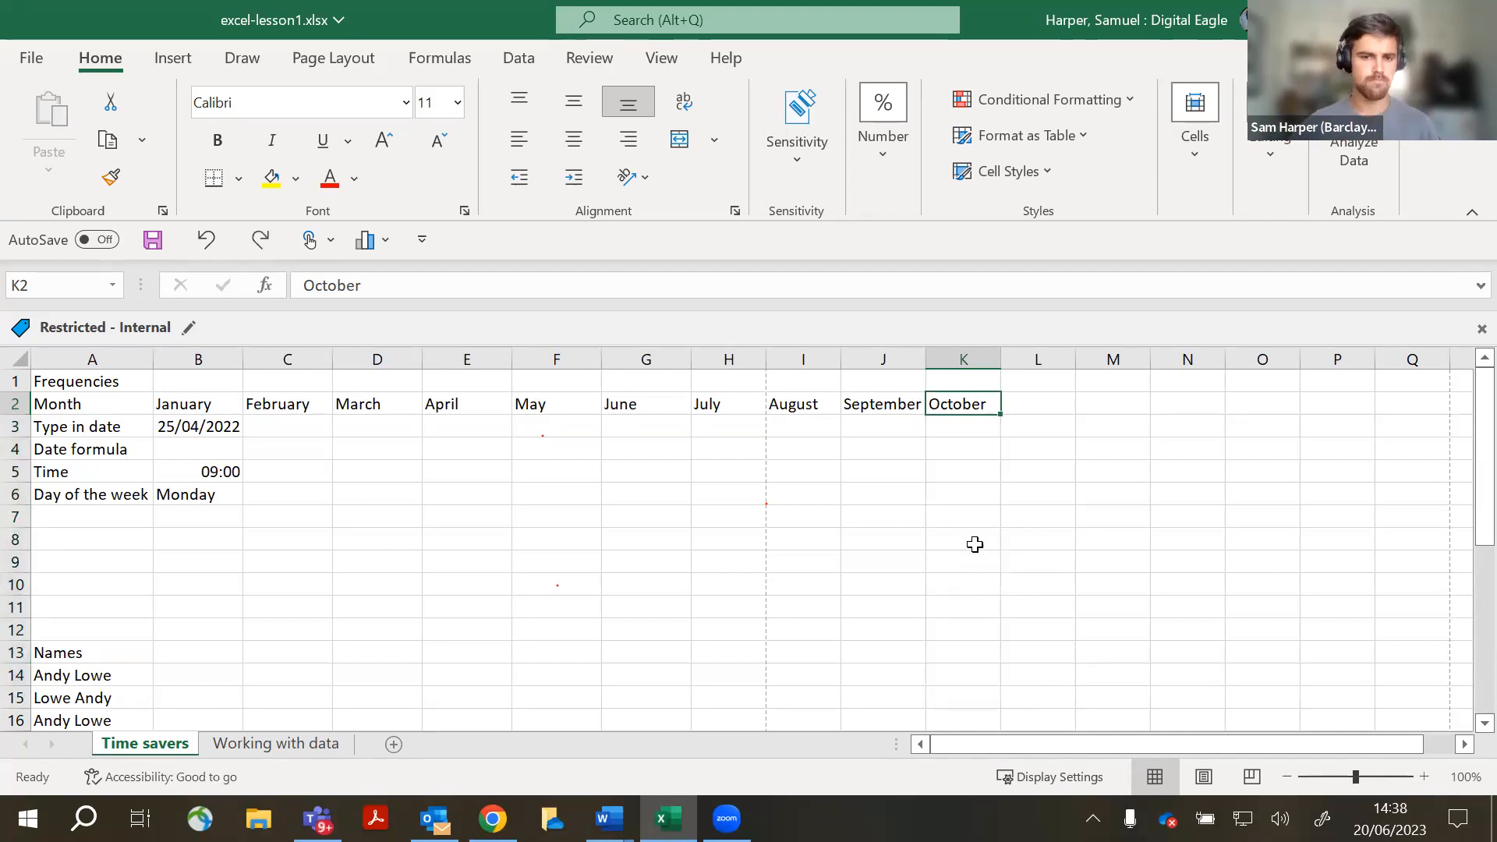
click(552, 519)
click(207, 429)
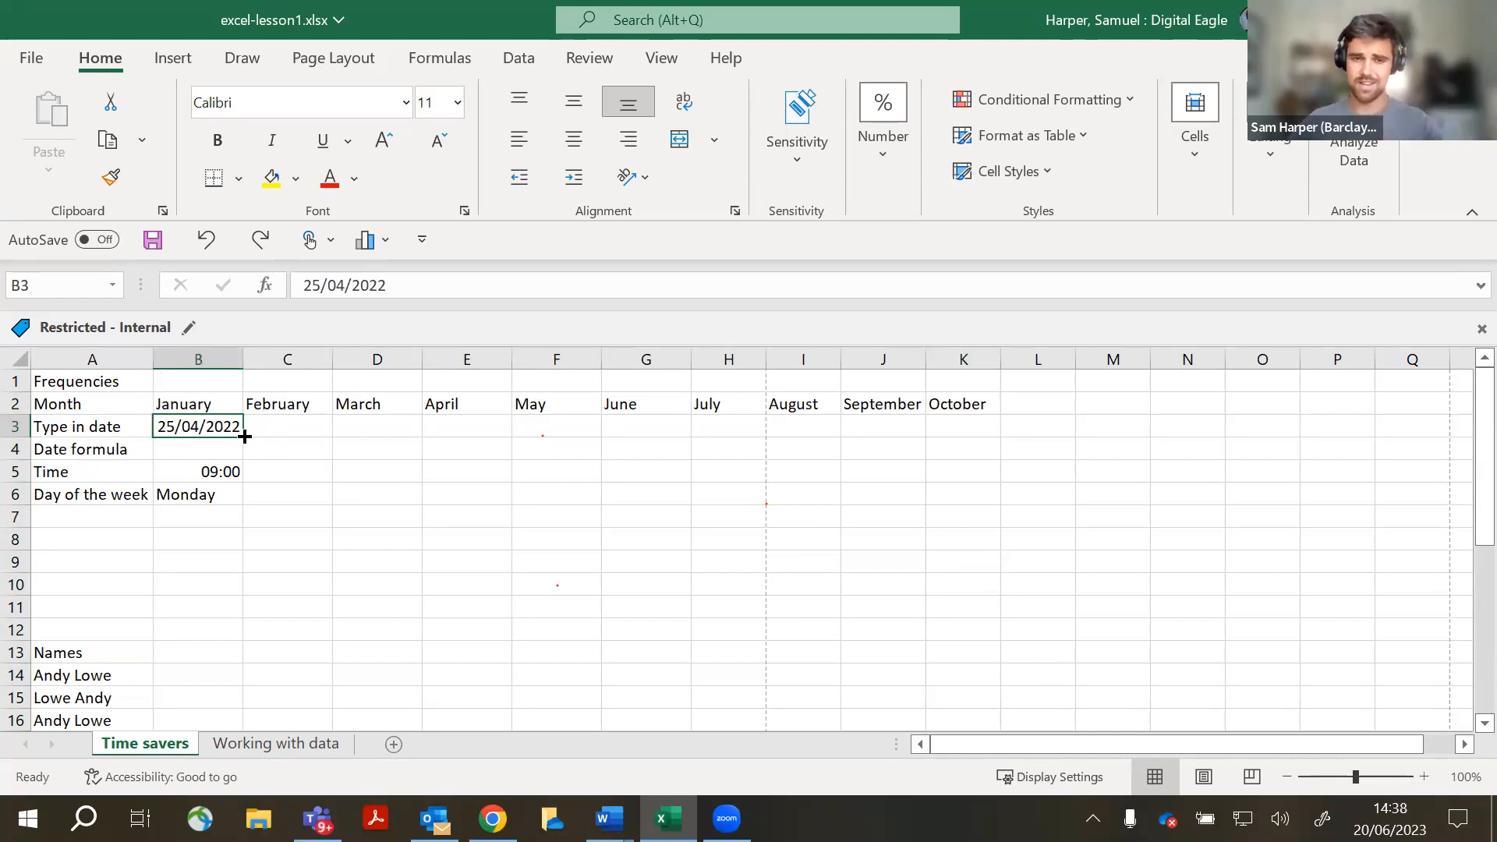
- Fill dates 25/04/2022 to 04/05/2022 across B3:K3 and autofit columns H through K
drag(244, 437, 1034, 478)
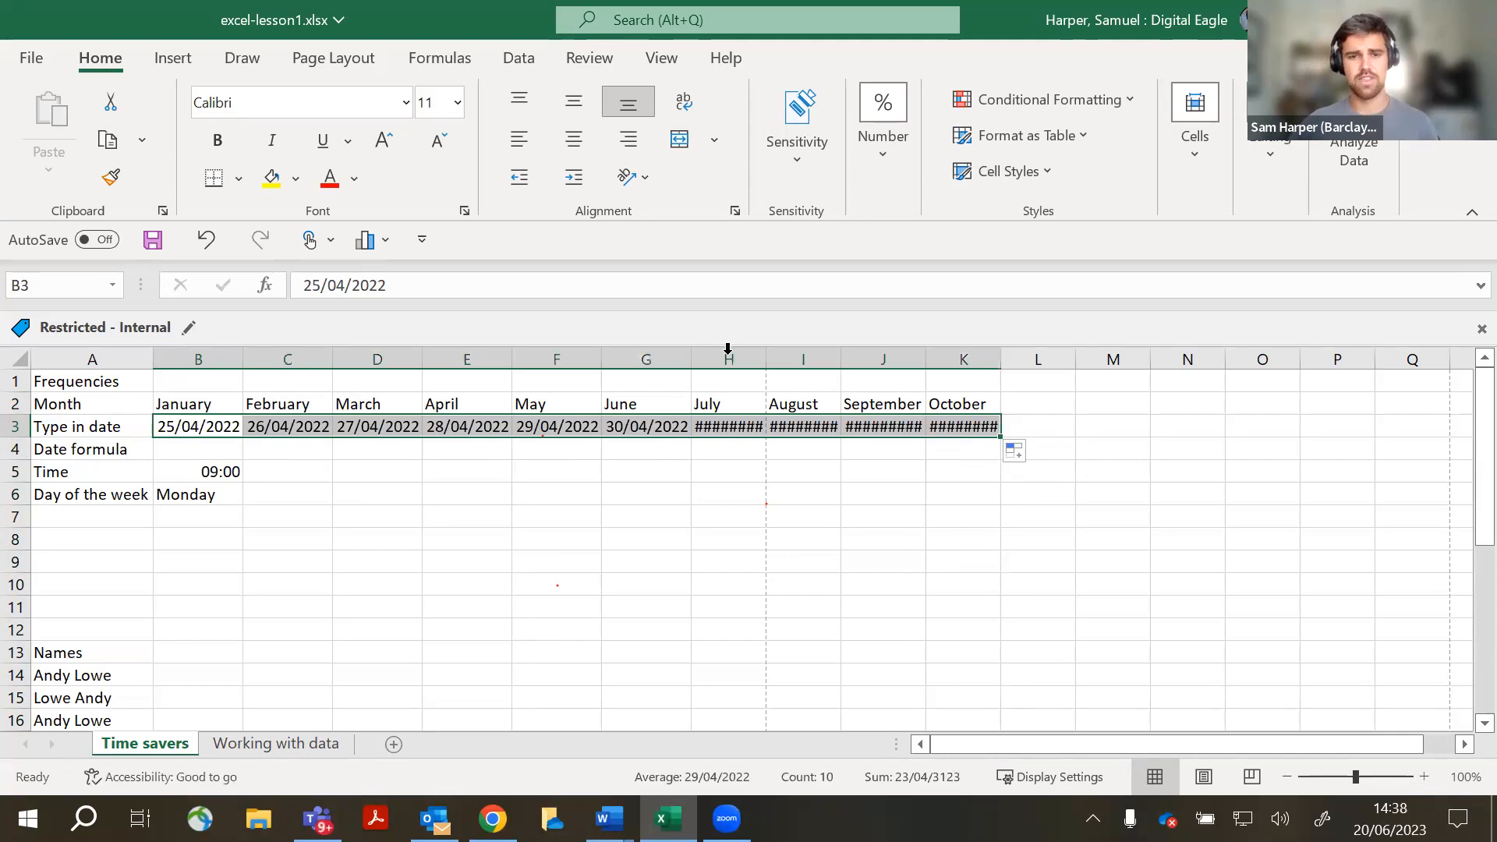
double_click(765, 353)
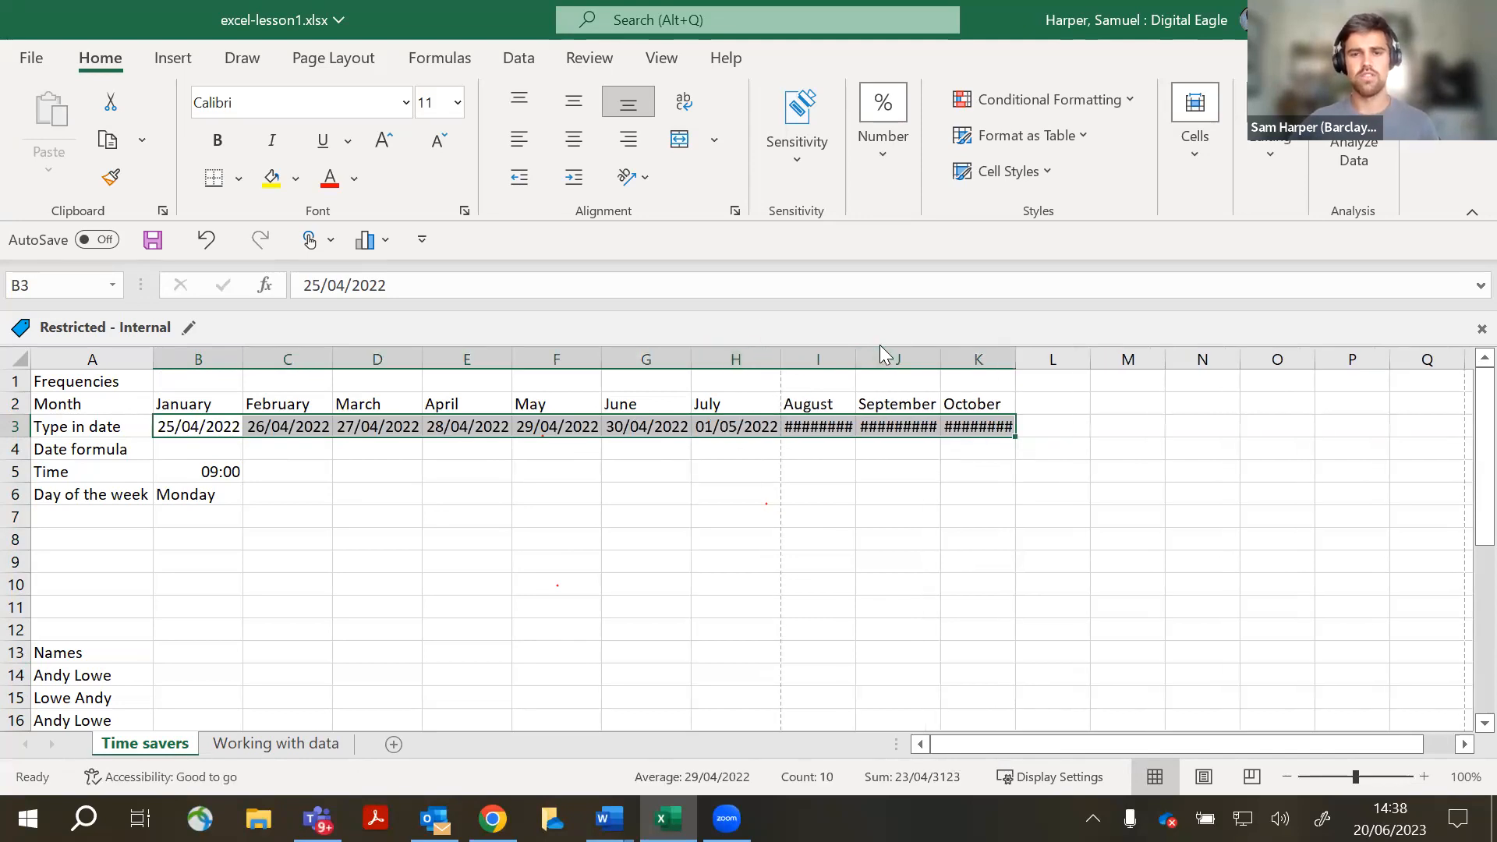
double_click(857, 352)
double_click(957, 353)
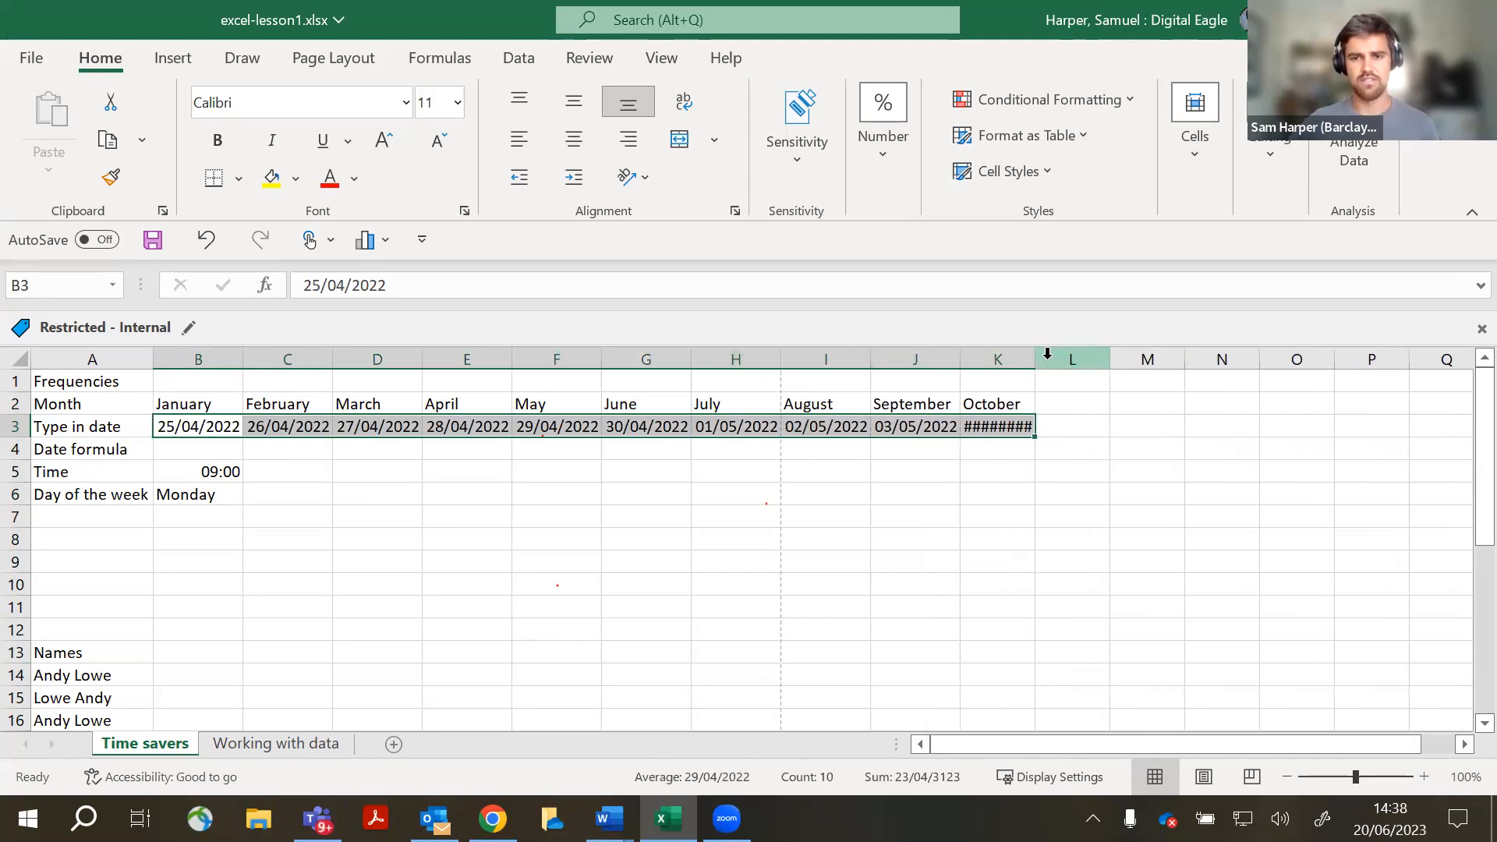
double_click(1034, 353)
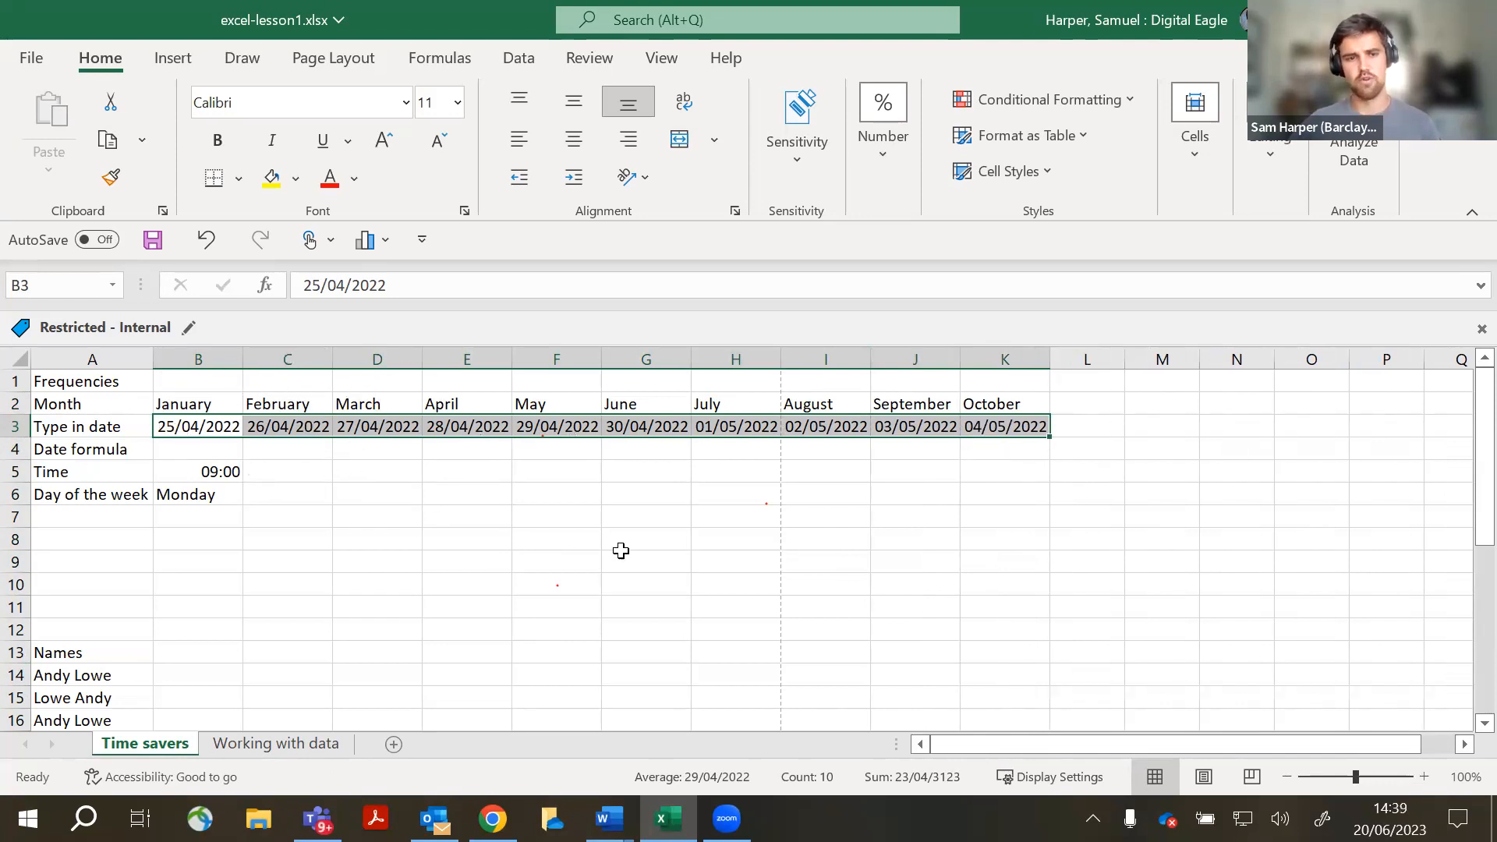
click(826, 561)
click(221, 472)
- Fill hourly times from 09:00 in B5 across to K5
drag(241, 481, 972, 538)
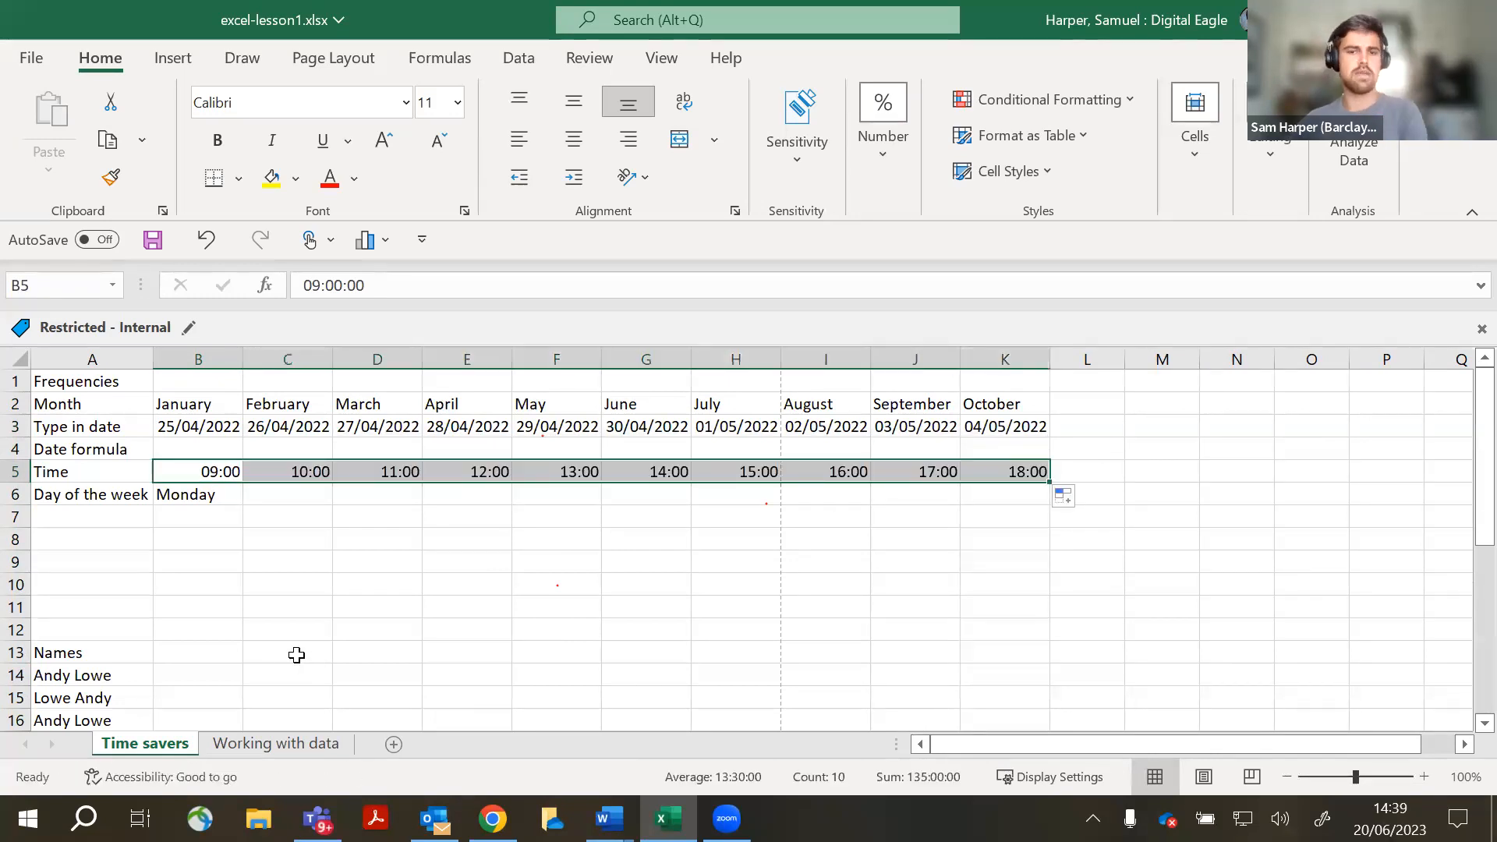
click(264, 605)
click(218, 476)
- Fill the weekday names from Monday in B6 across to K6
click(232, 500)
drag(247, 502, 1020, 496)
click(1001, 660)
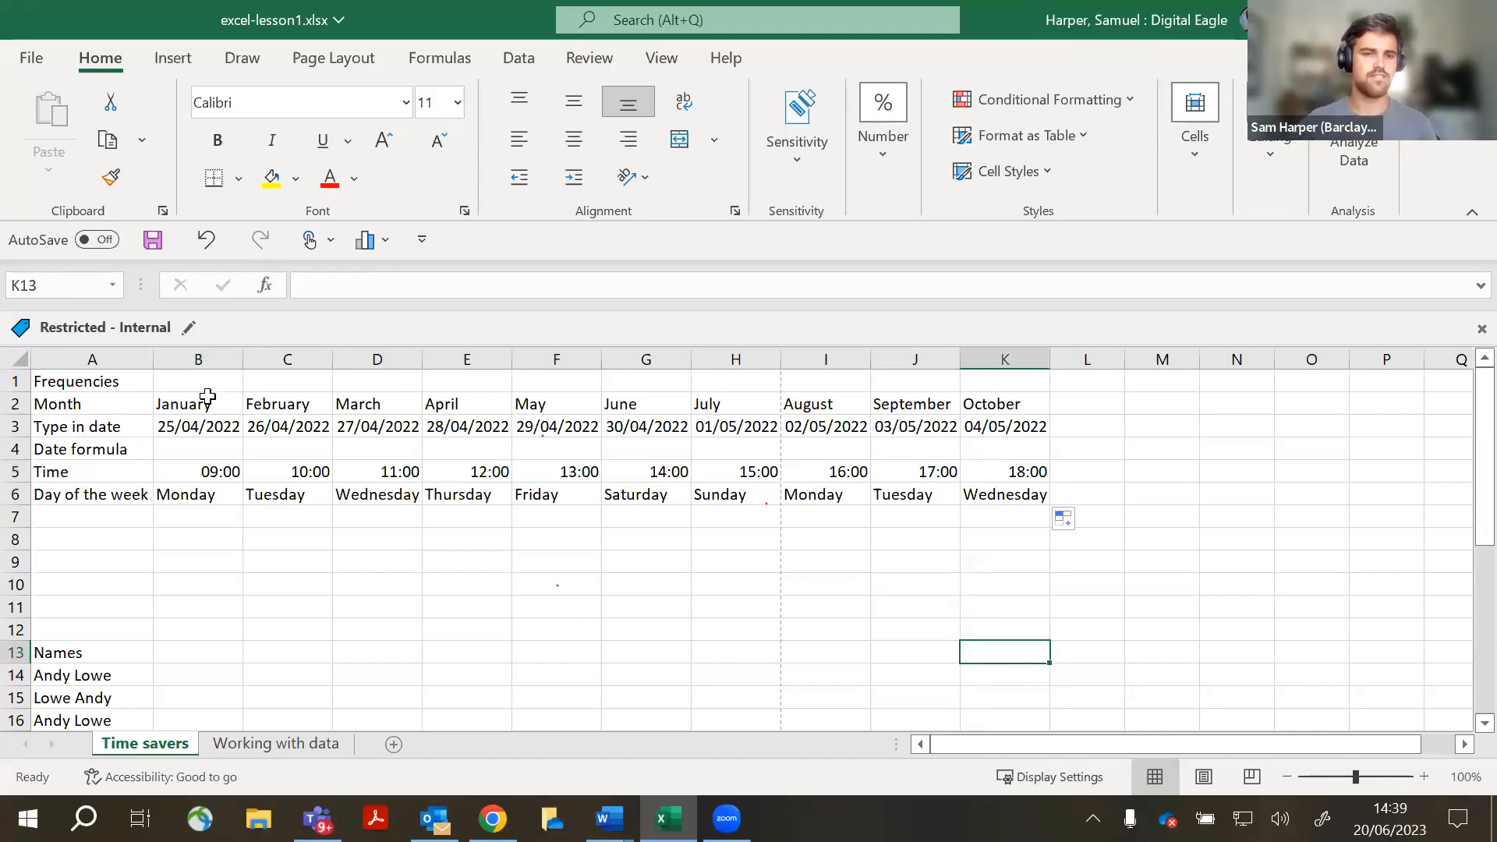
click(176, 513)
click(214, 498)
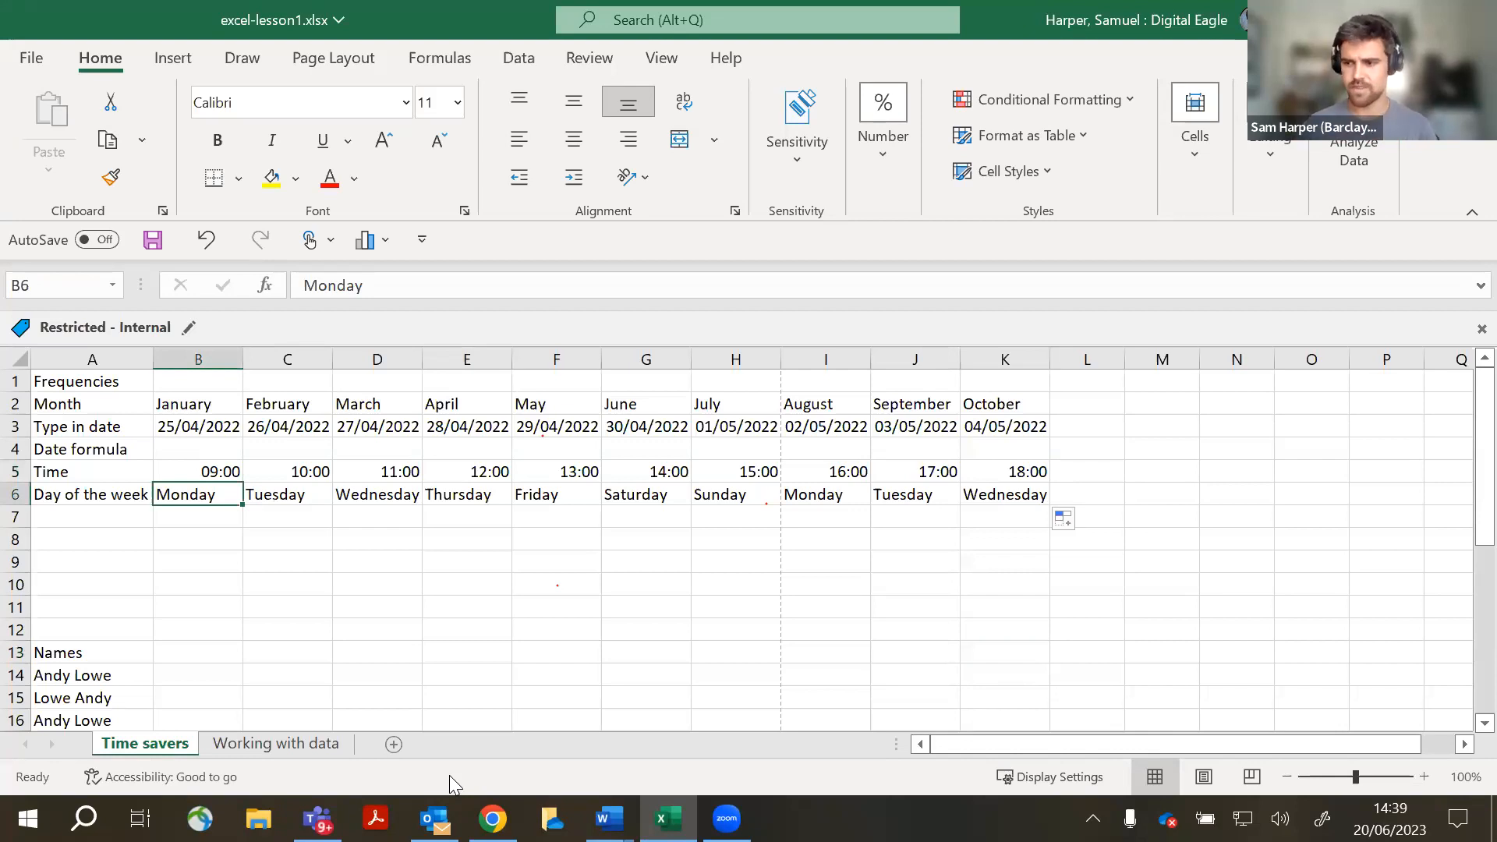
click(641, 669)
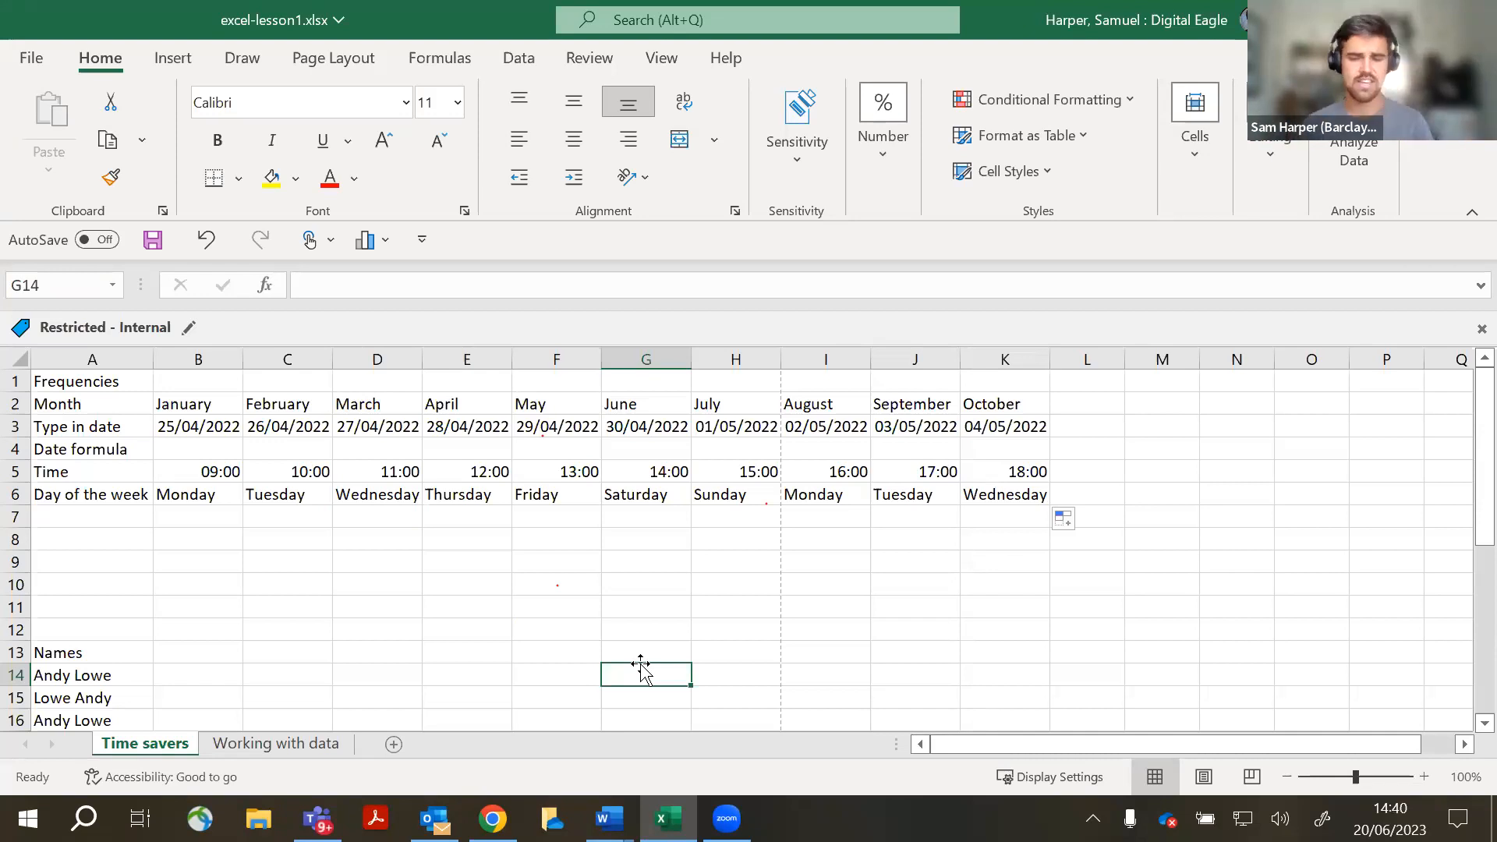
- Enter =TODAY() in F9 to show 20/06/2023
click(530, 576)
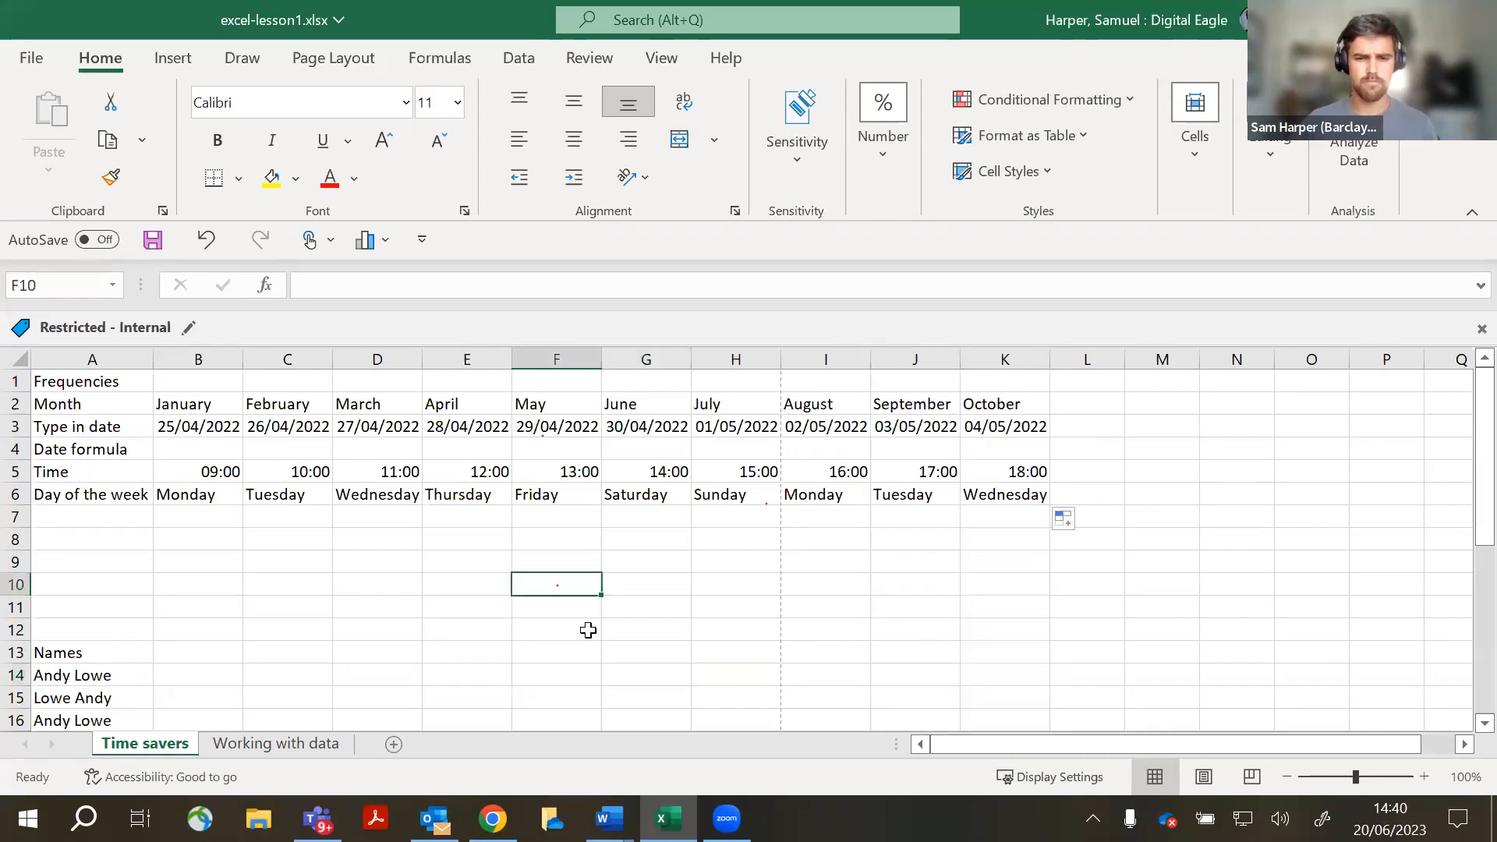
click(557, 557)
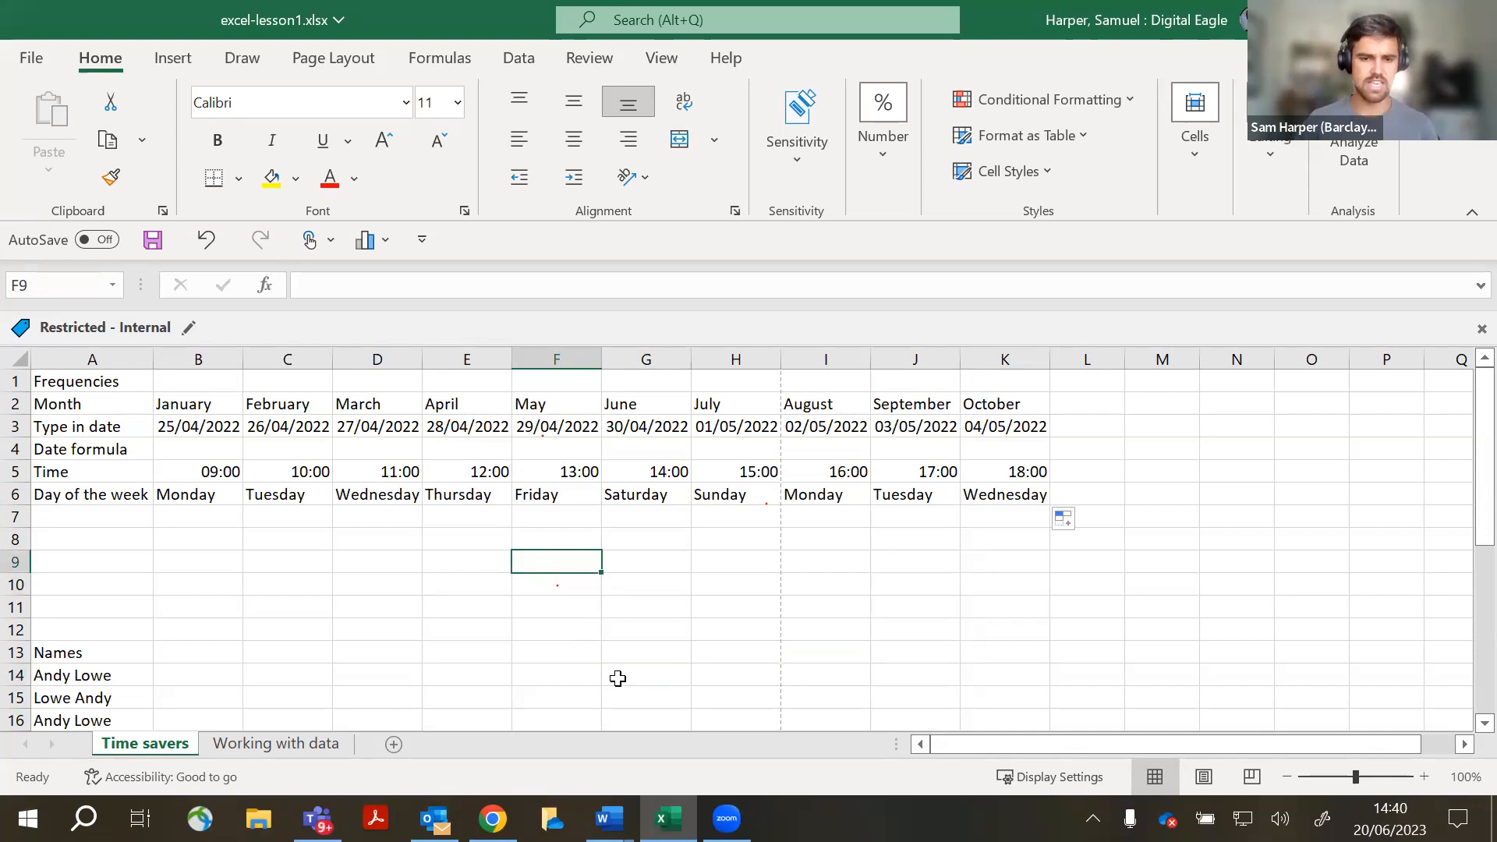
text(=)
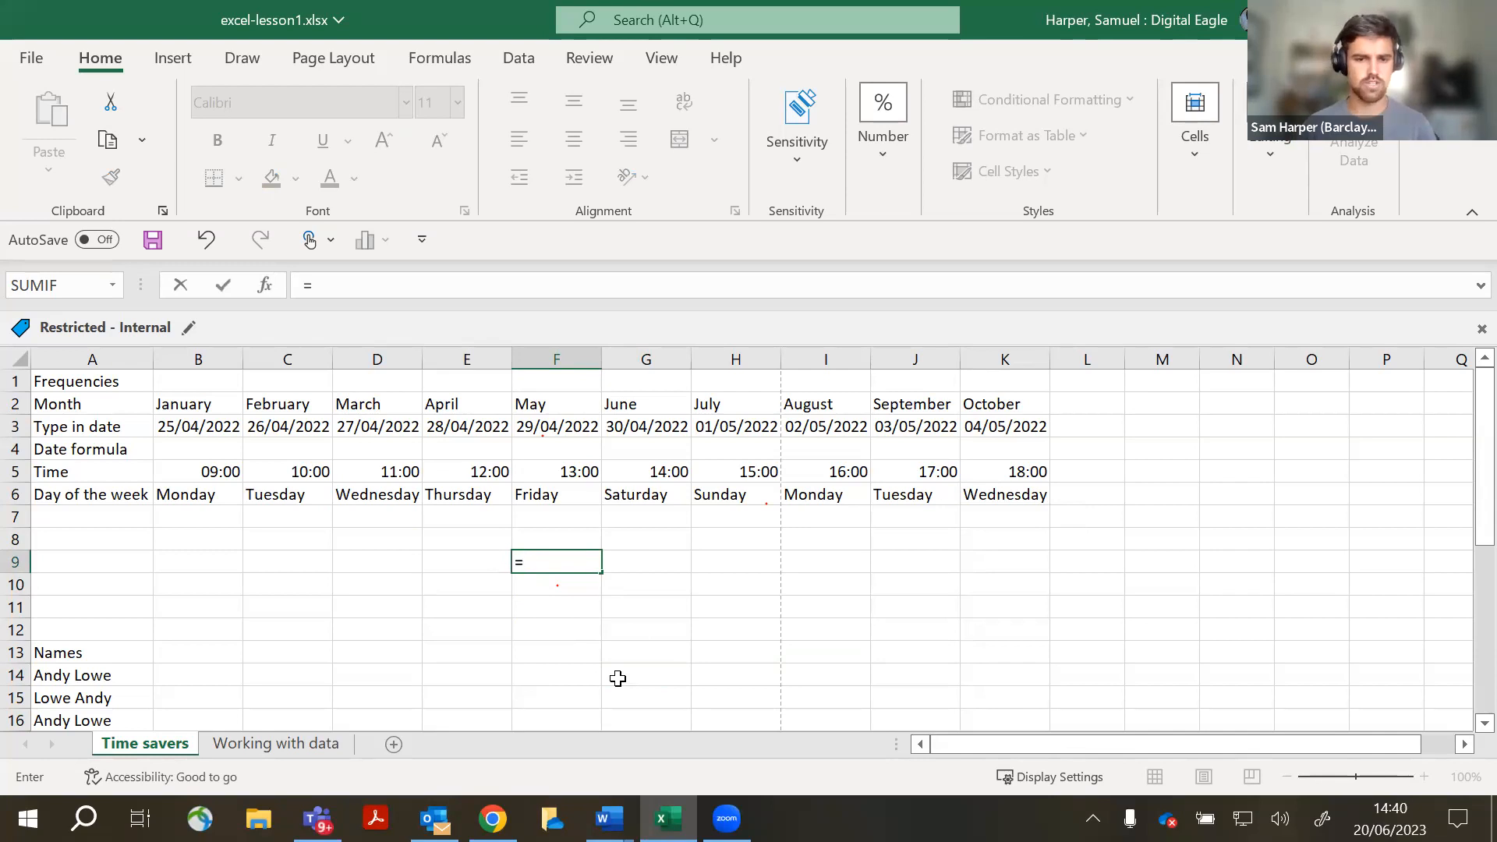
text(TODAY)
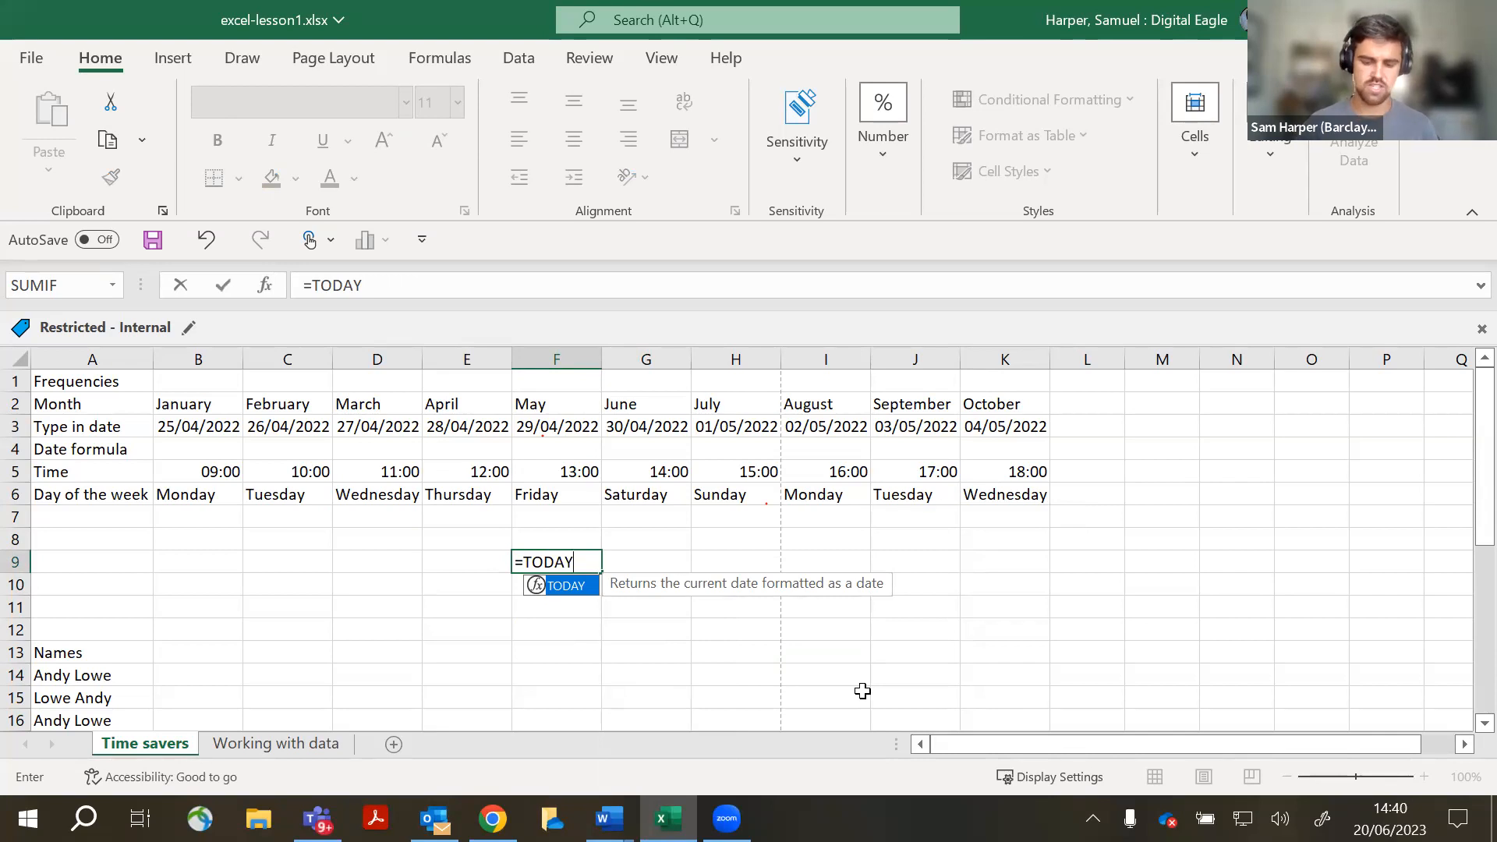
text(())
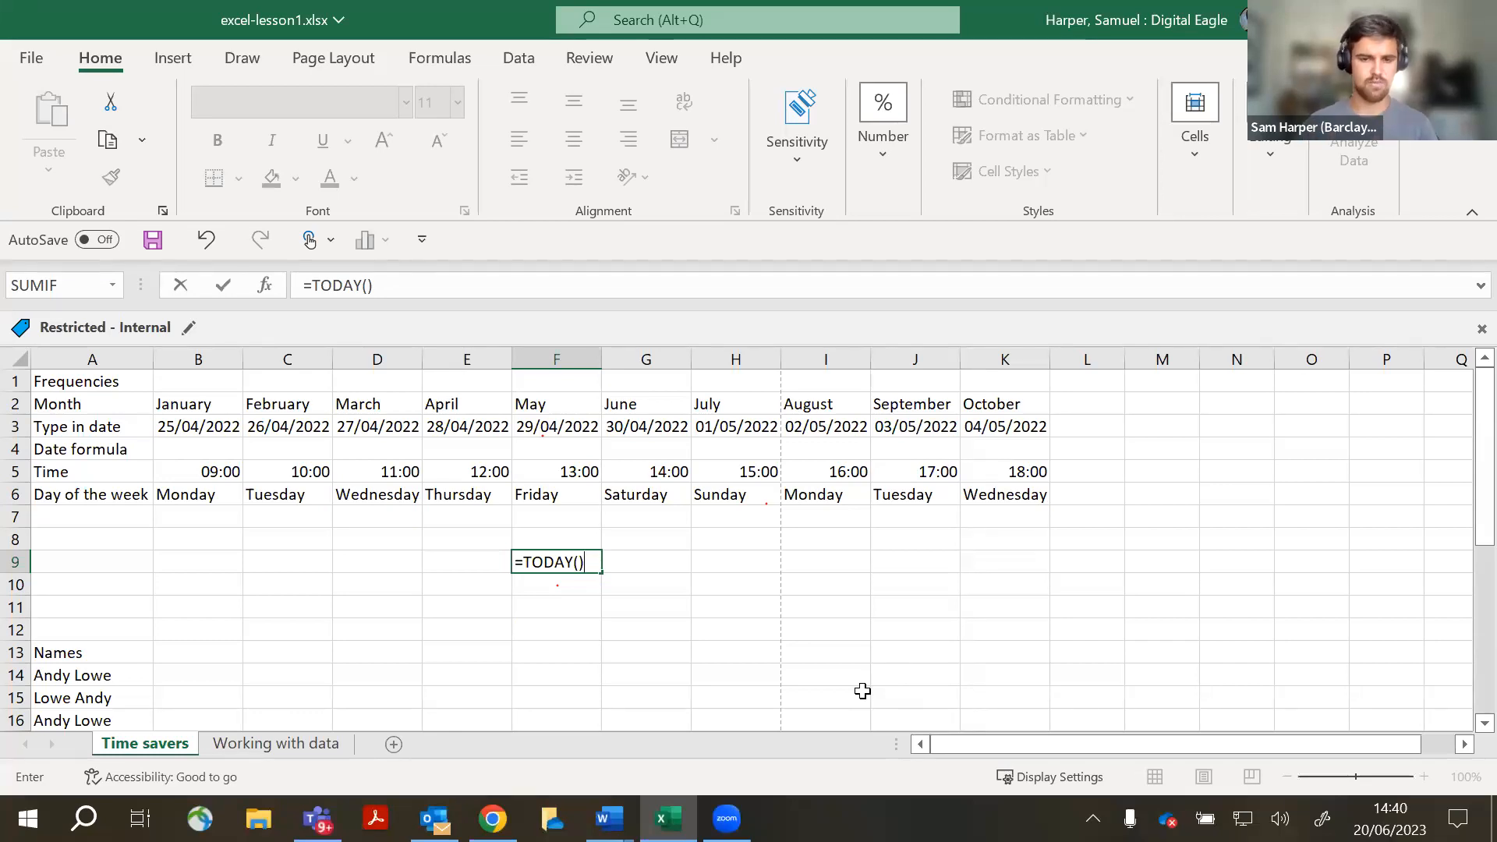
key(Return)
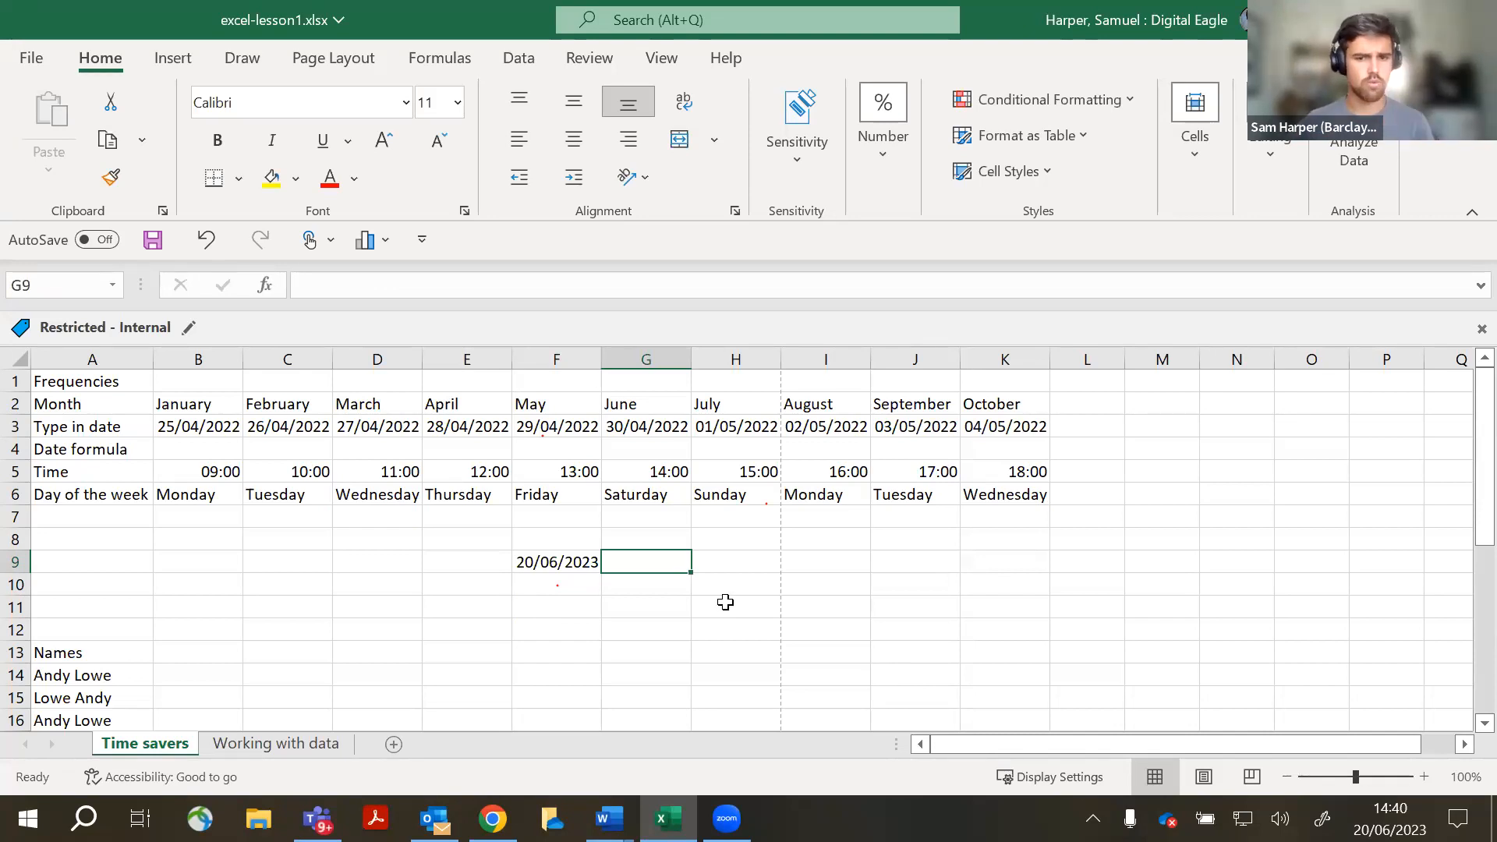
- Enter =today()-1 in E9 to show 19/06/2023
click(471, 556)
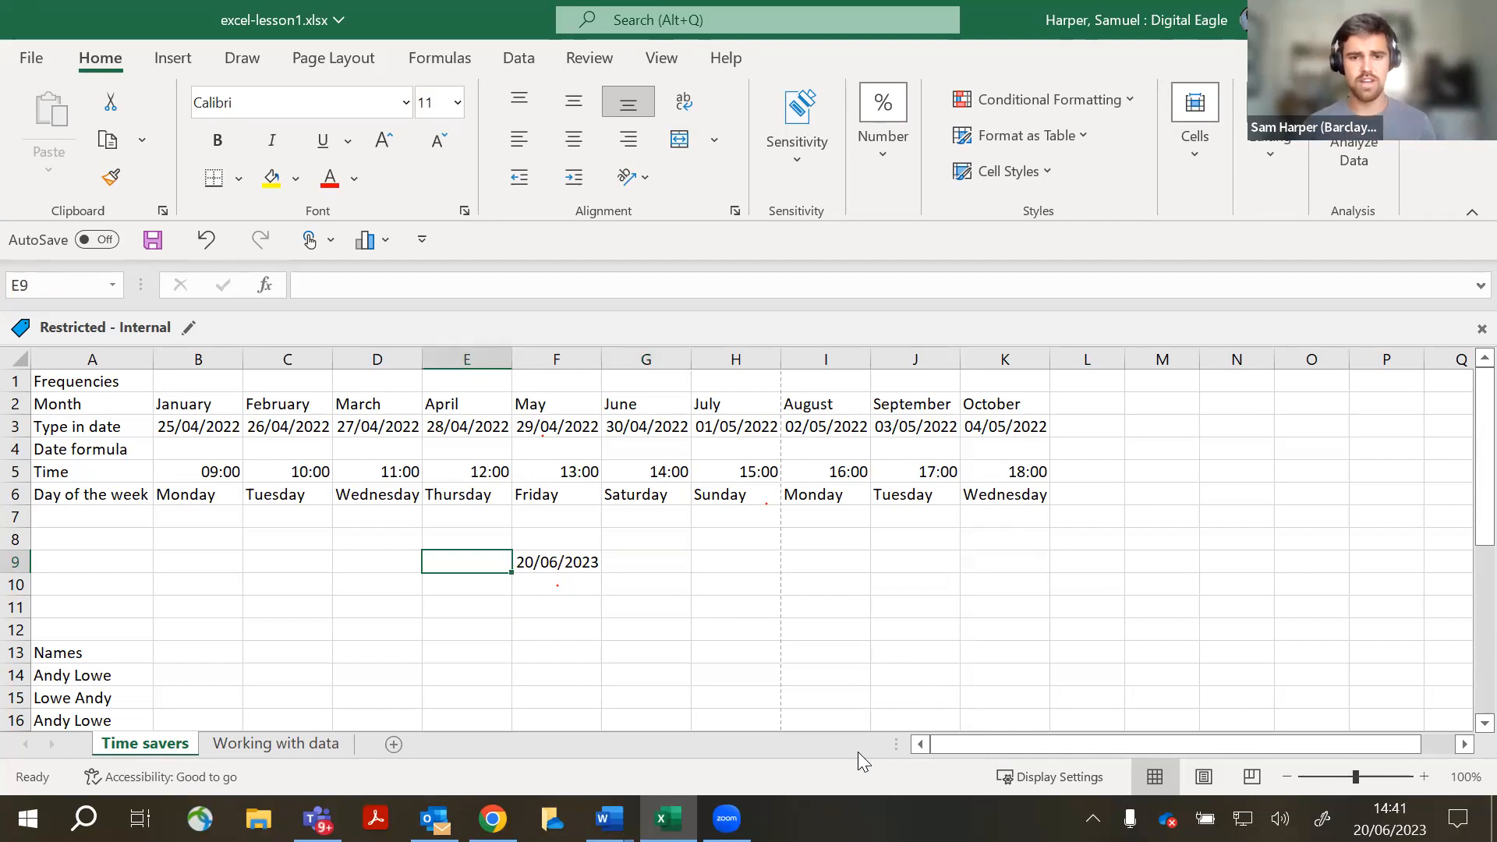
text(TODAY)
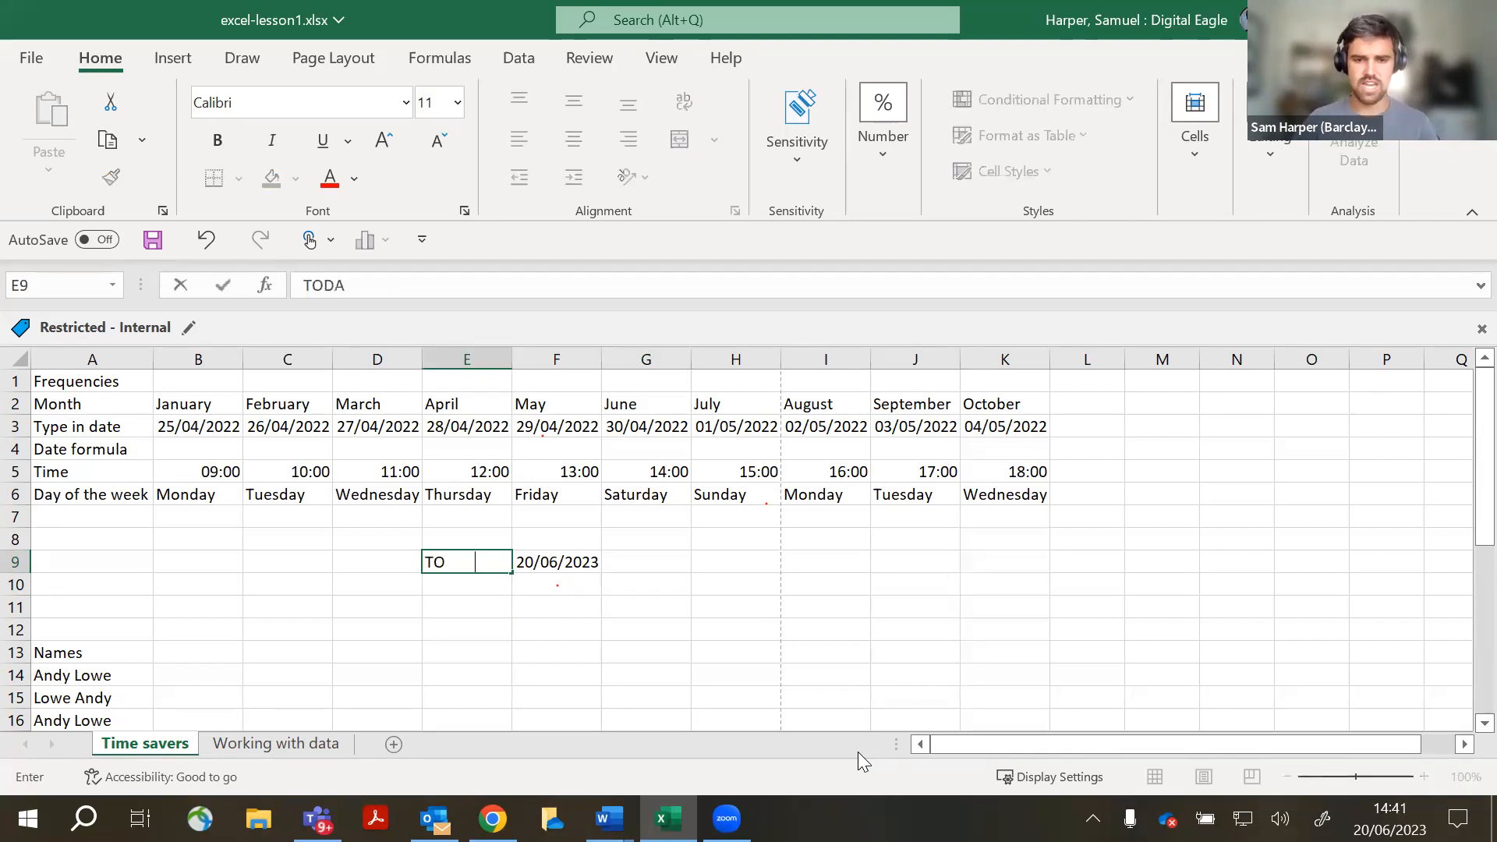
key(BackSpace)
key(BackSpace)
key(BackSpace)
key(BackSpace)
key(BackSpace)
text(=today)
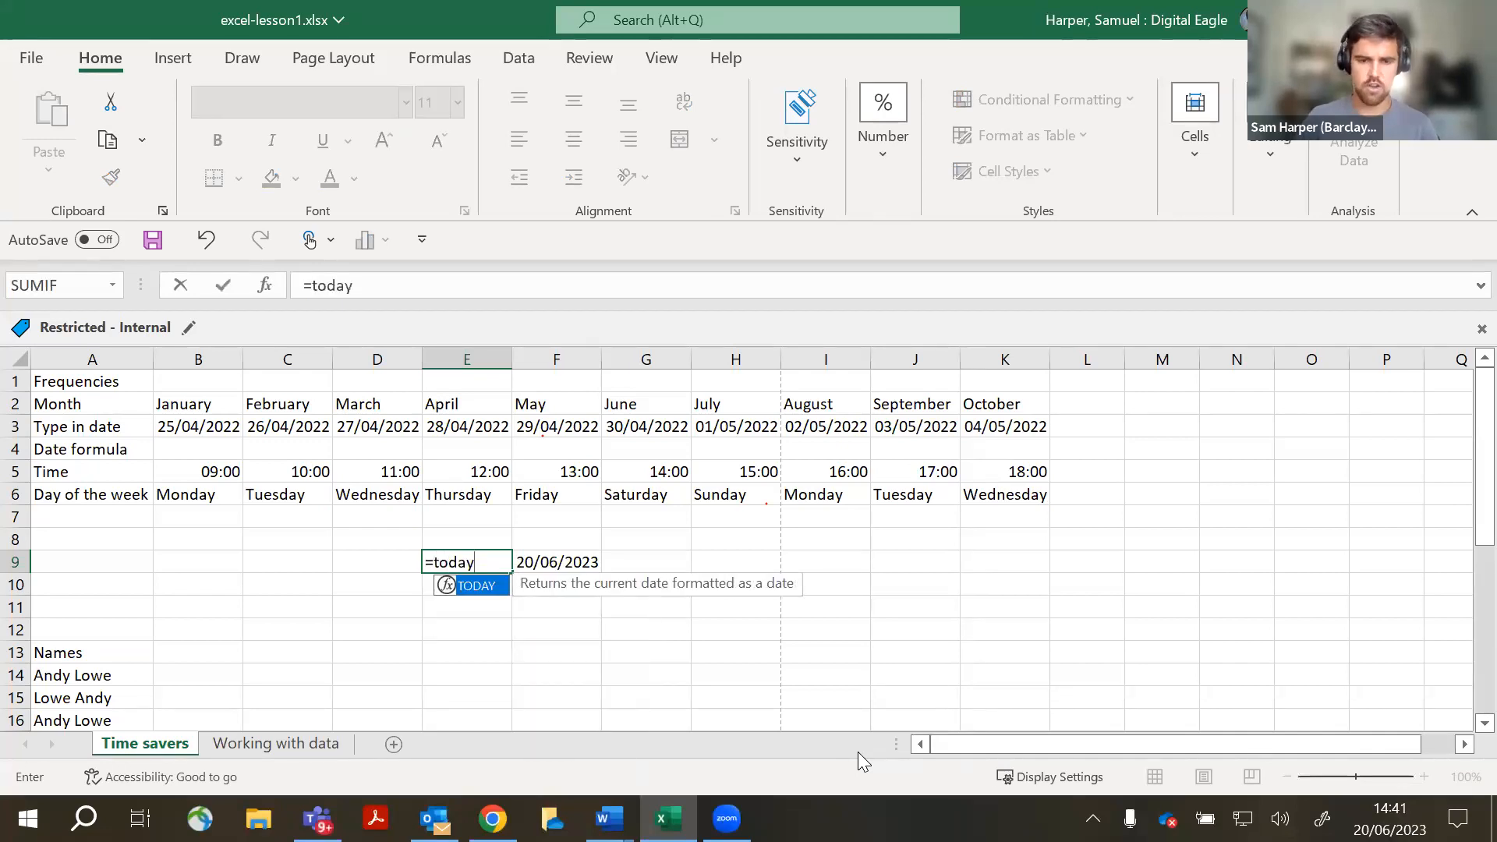
text(()-01)
key(BackSpace)
key(BackSpace)
key(BackSpace)
text(-1)
key(Return)
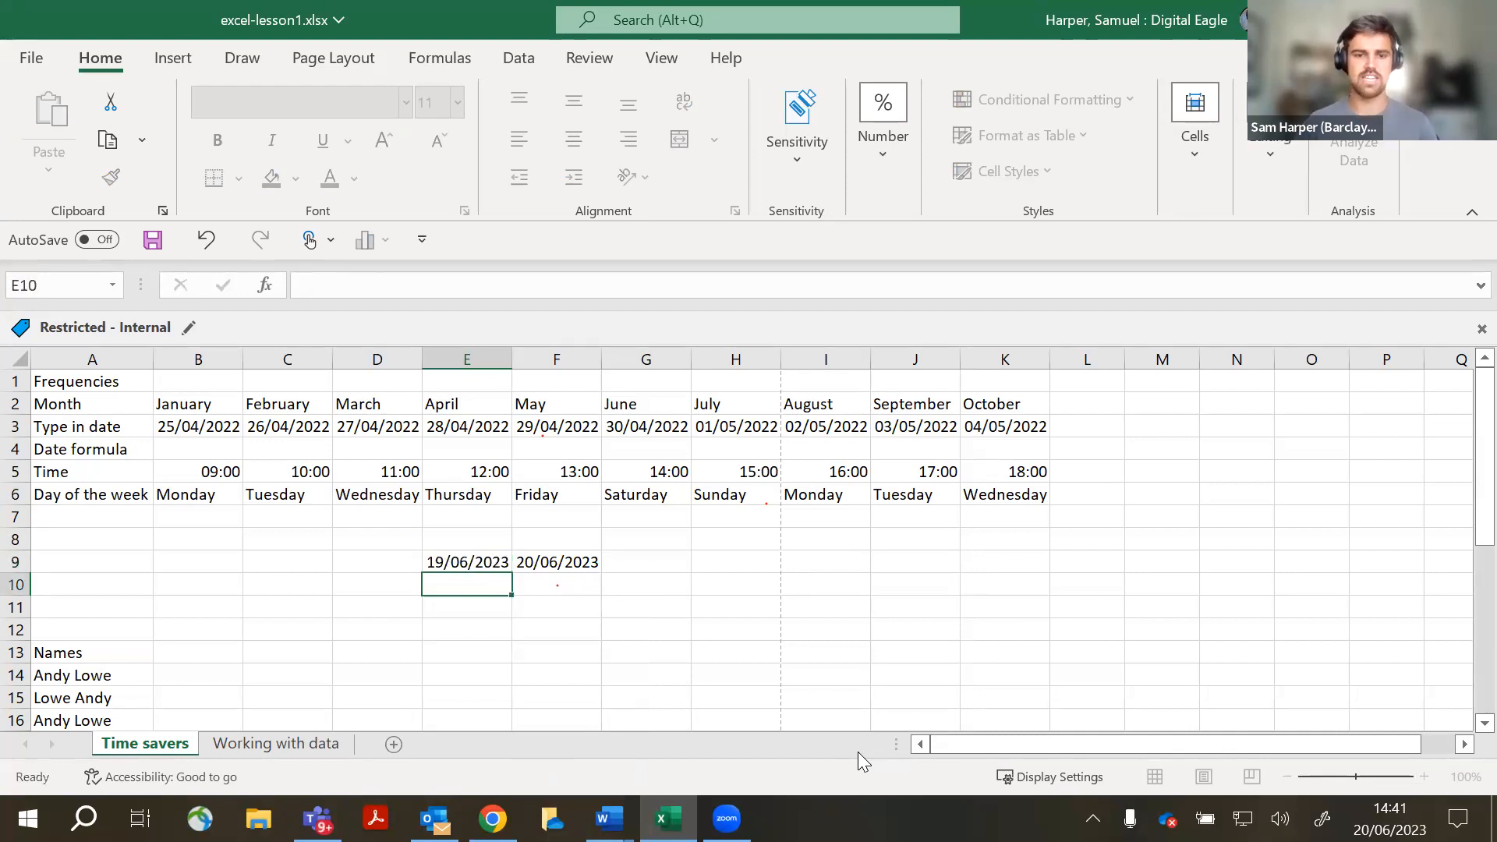
- Enter =today()-2 in D9 to show 18/06/2023
key(Left)
key(Up)
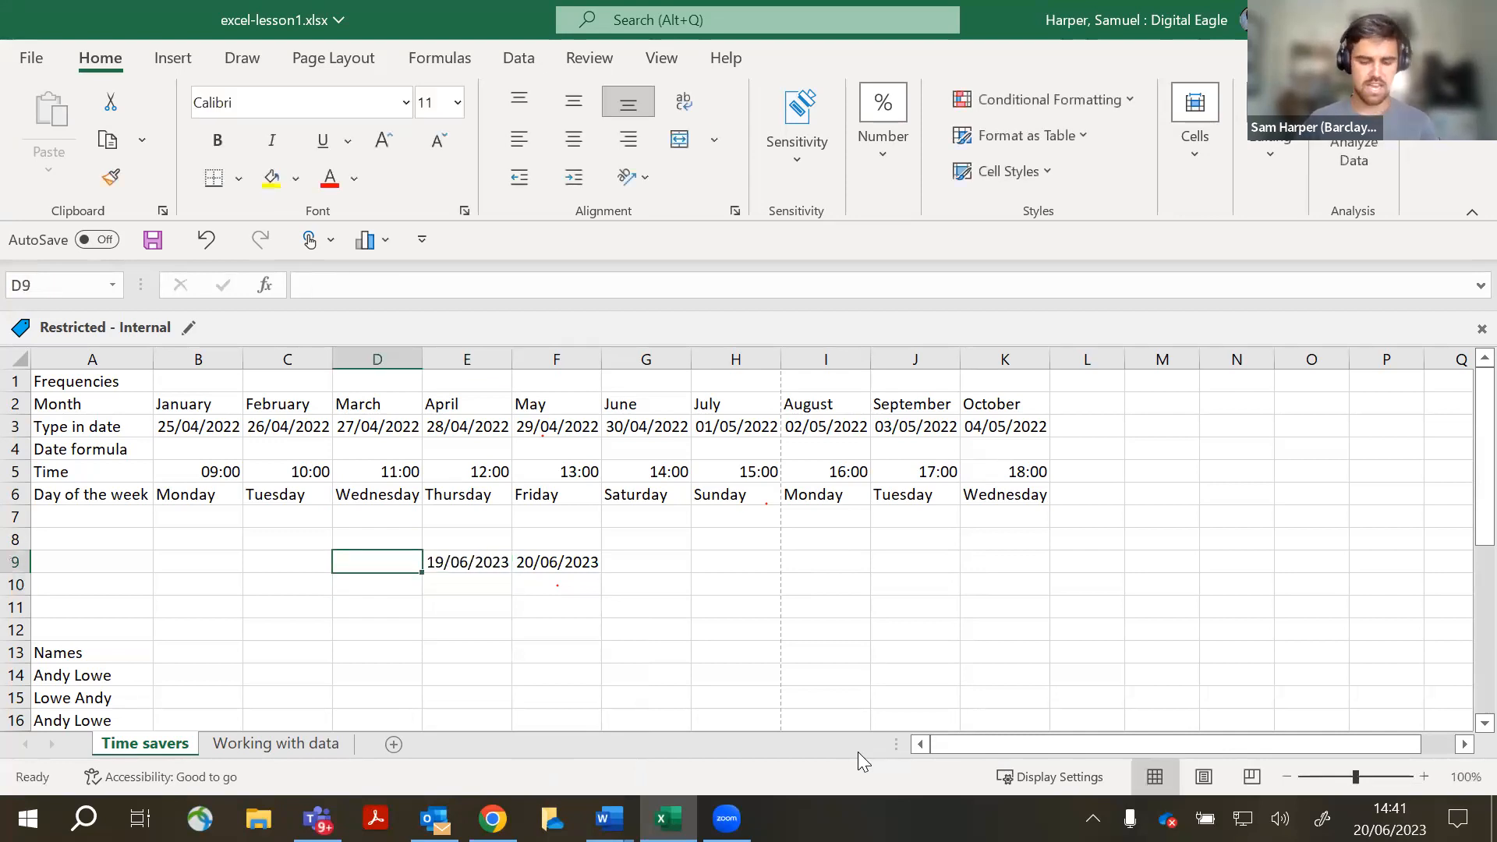
text(=toda)
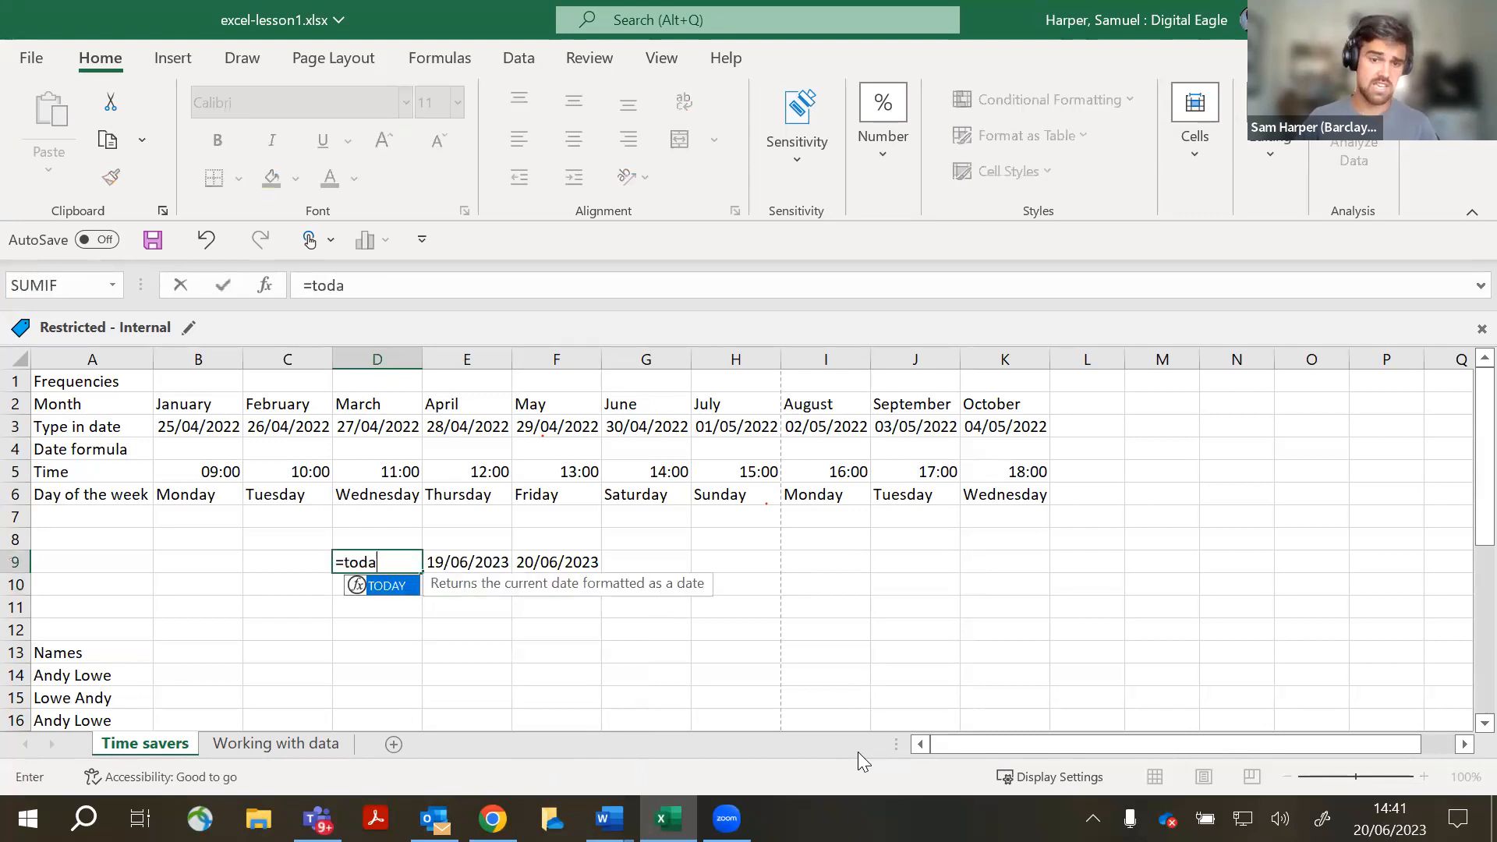
text(y())
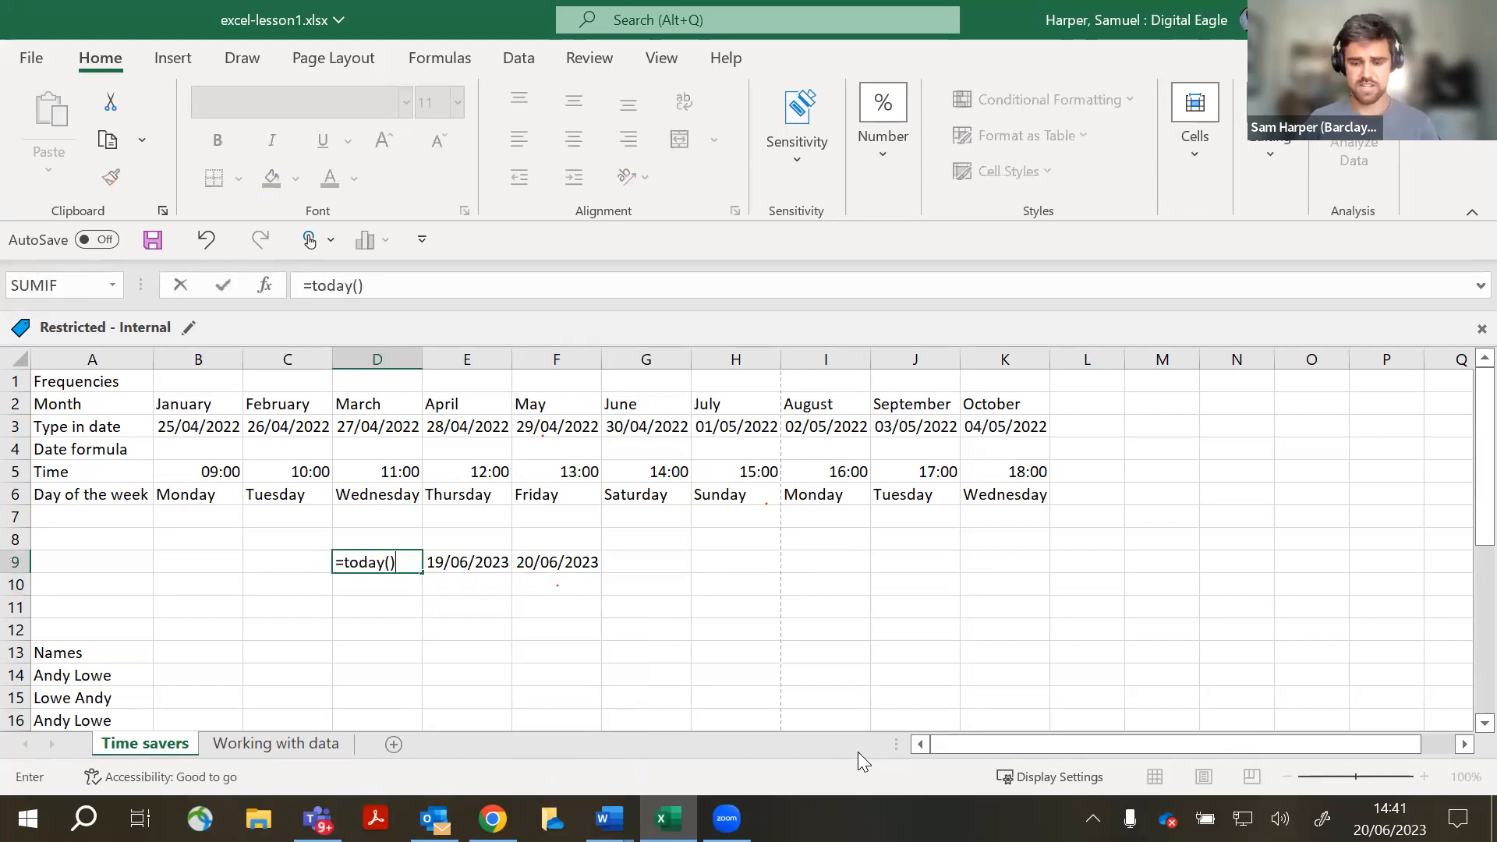
text(-2)
key(Return)
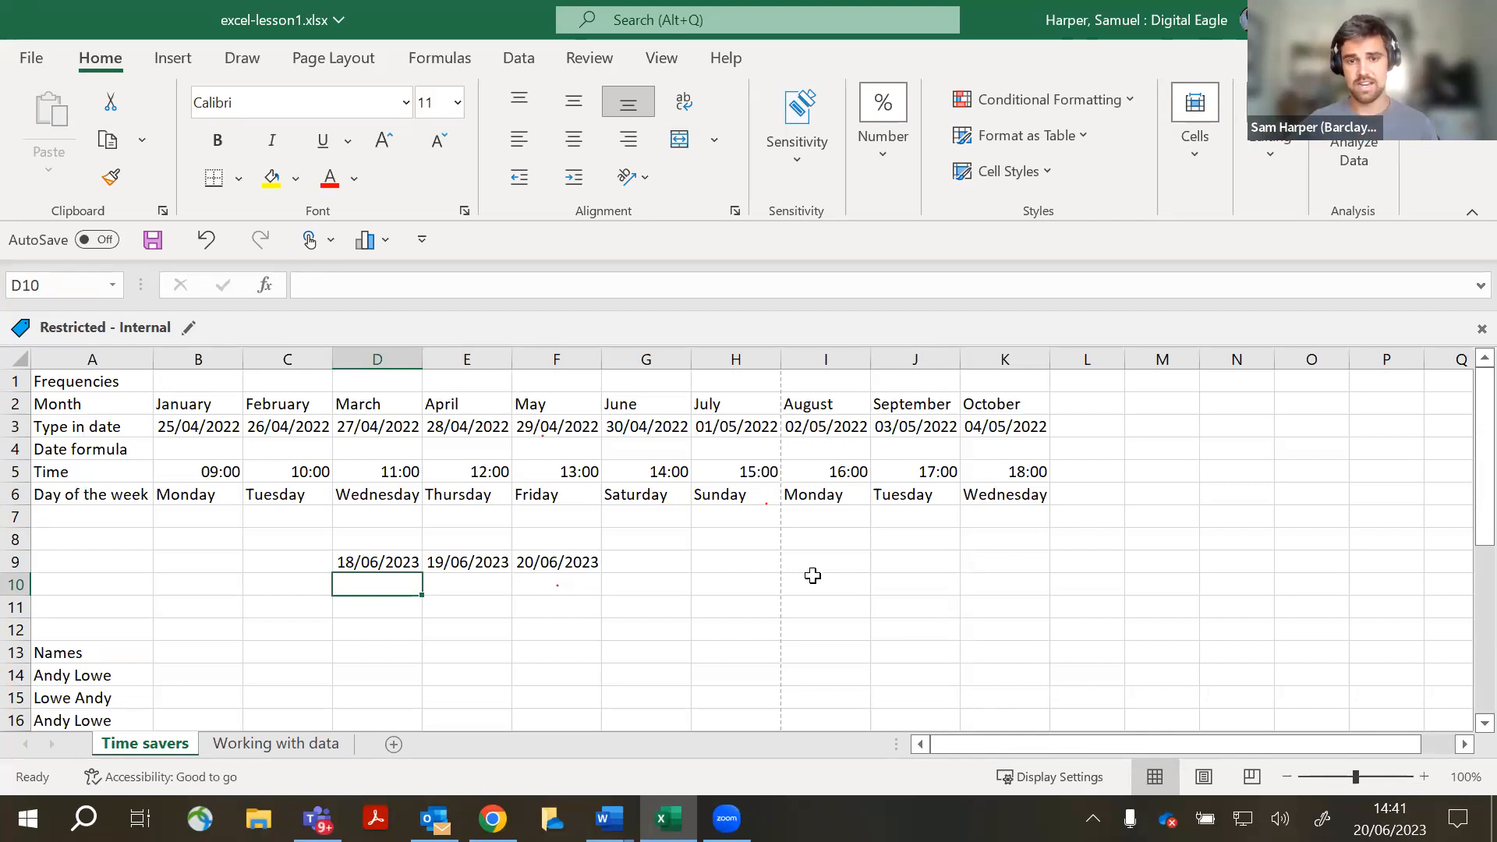
- Enter =today()1000 in H9 and decline Excel's suggested formula corrections
click(761, 582)
click(763, 555)
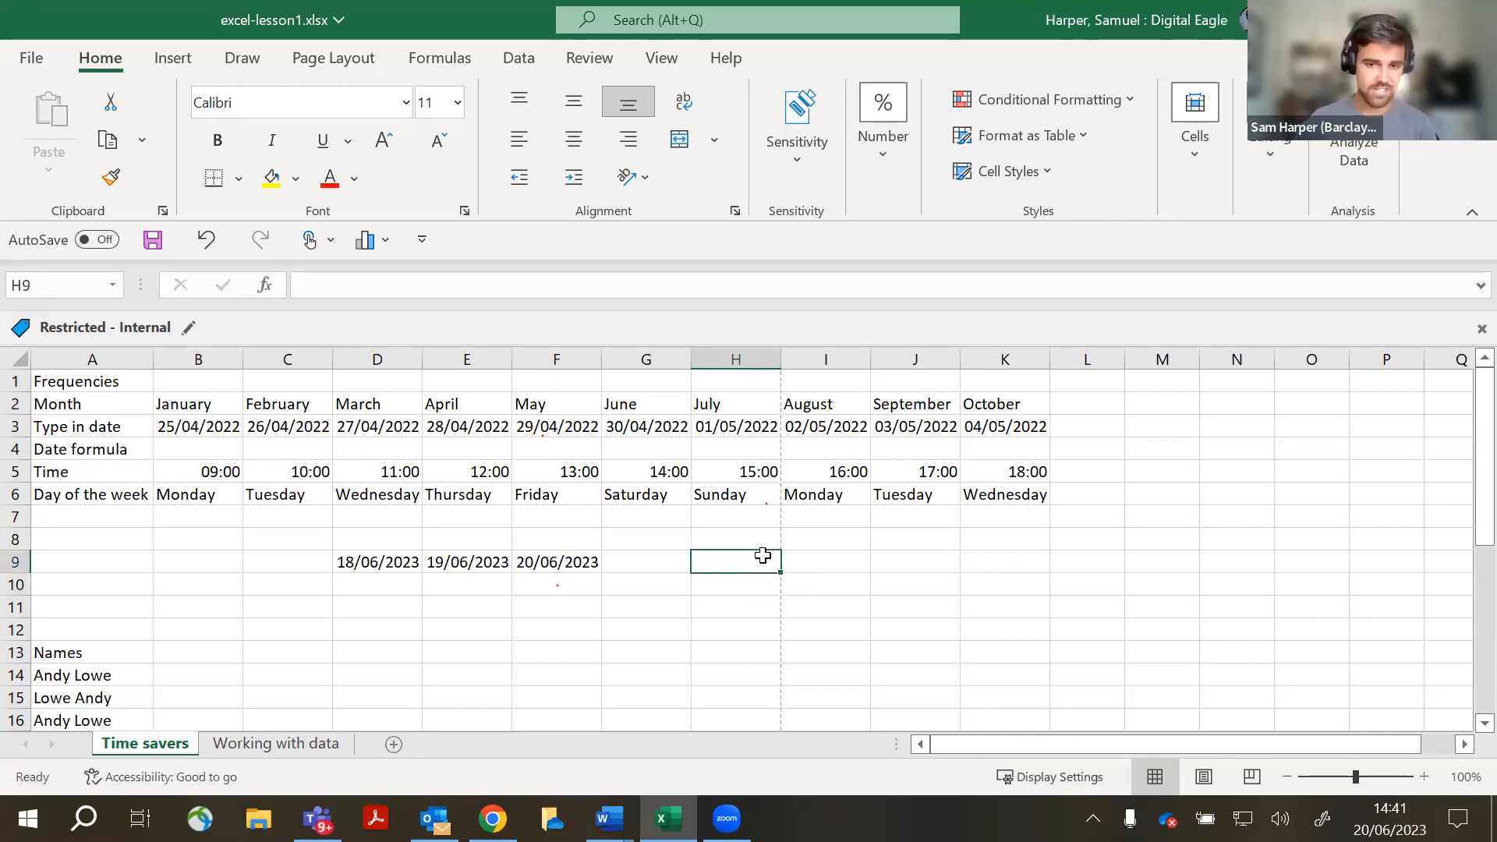
text(=today()1000)
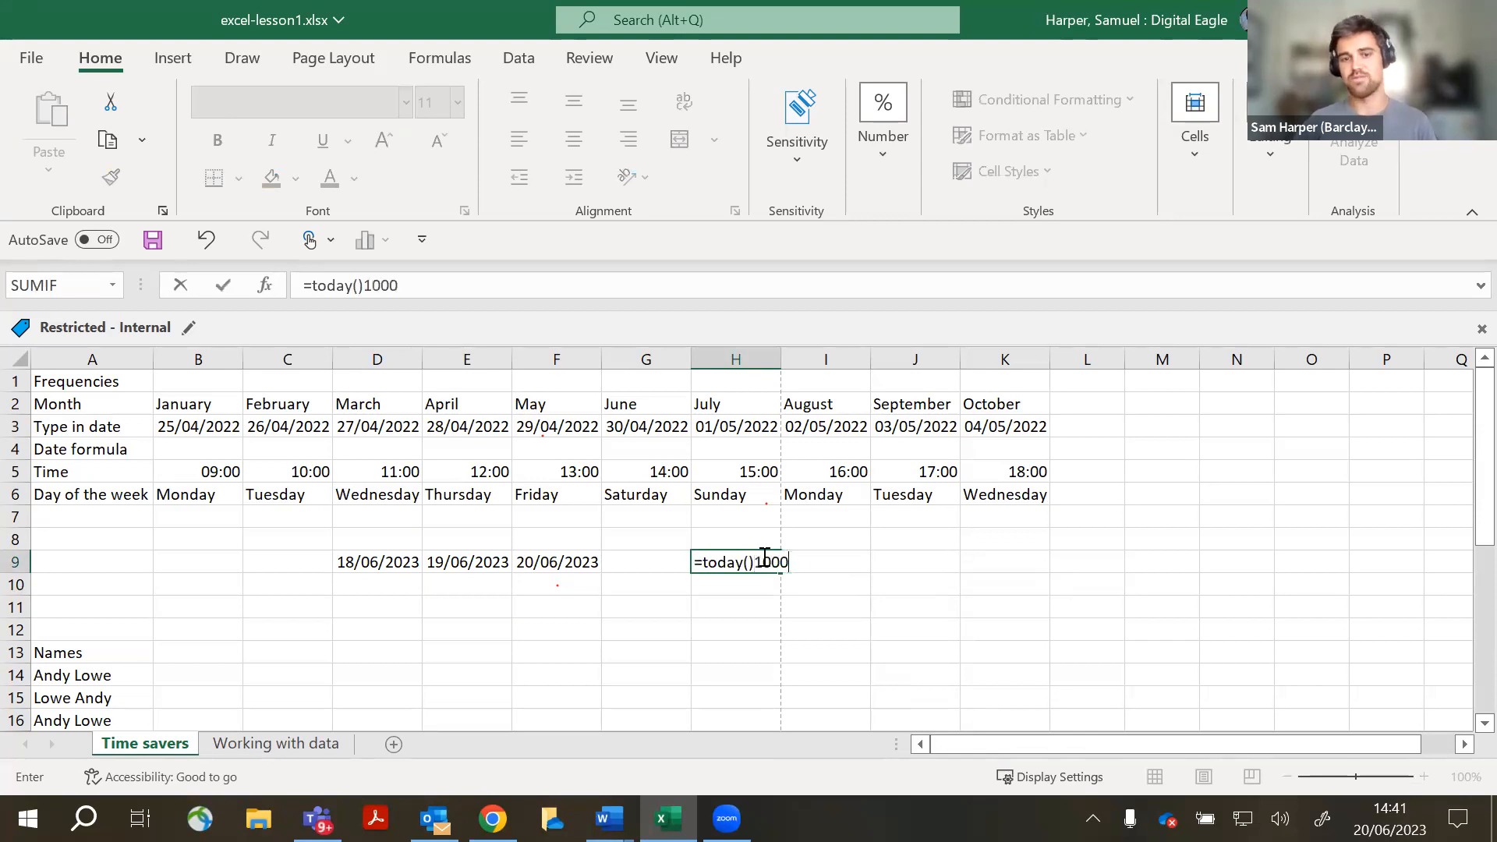
key(Return)
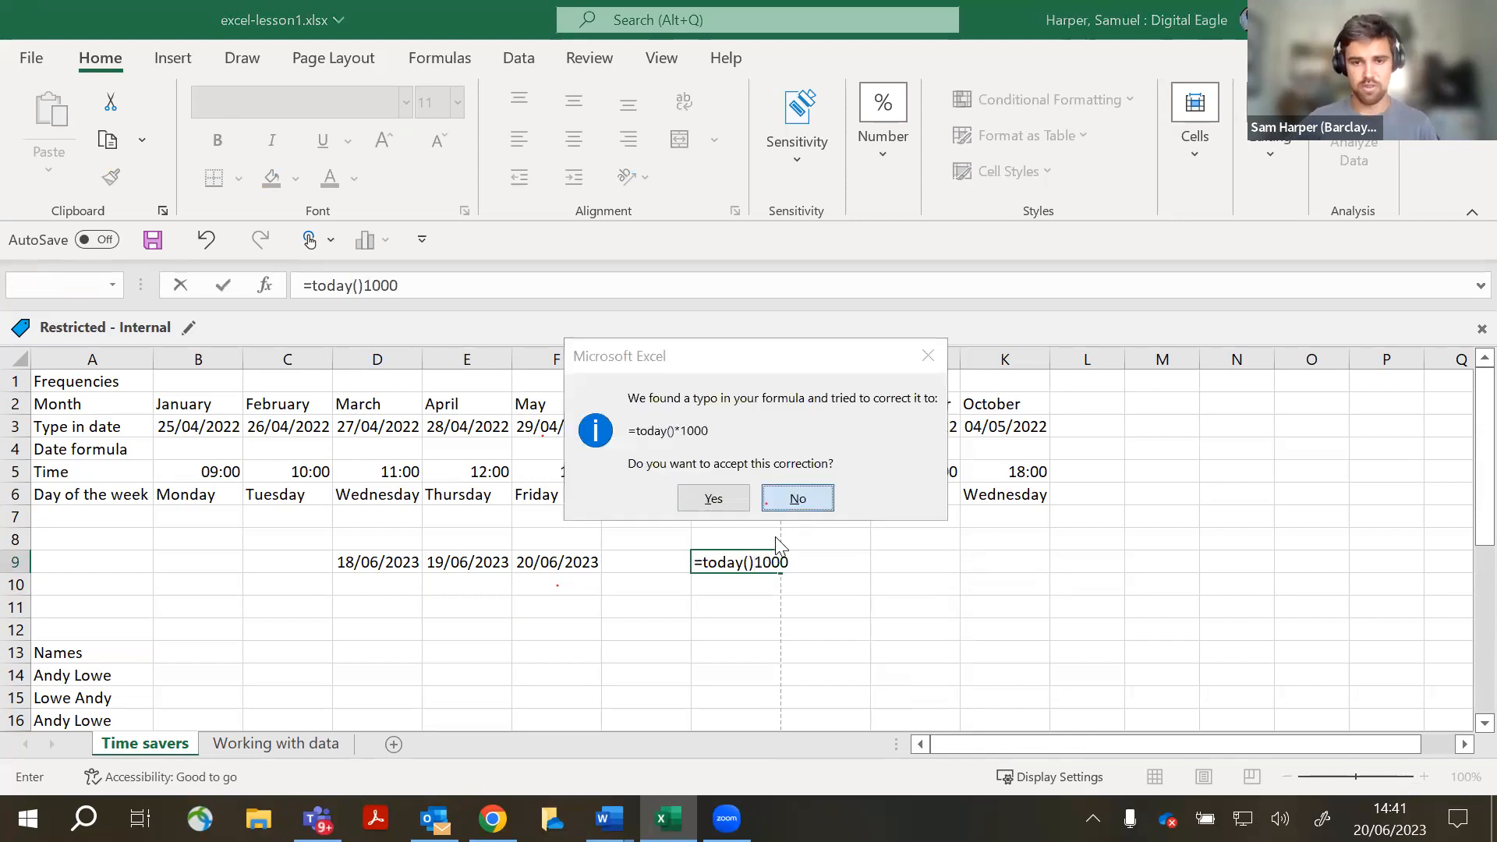
key(Return)
key(Return)
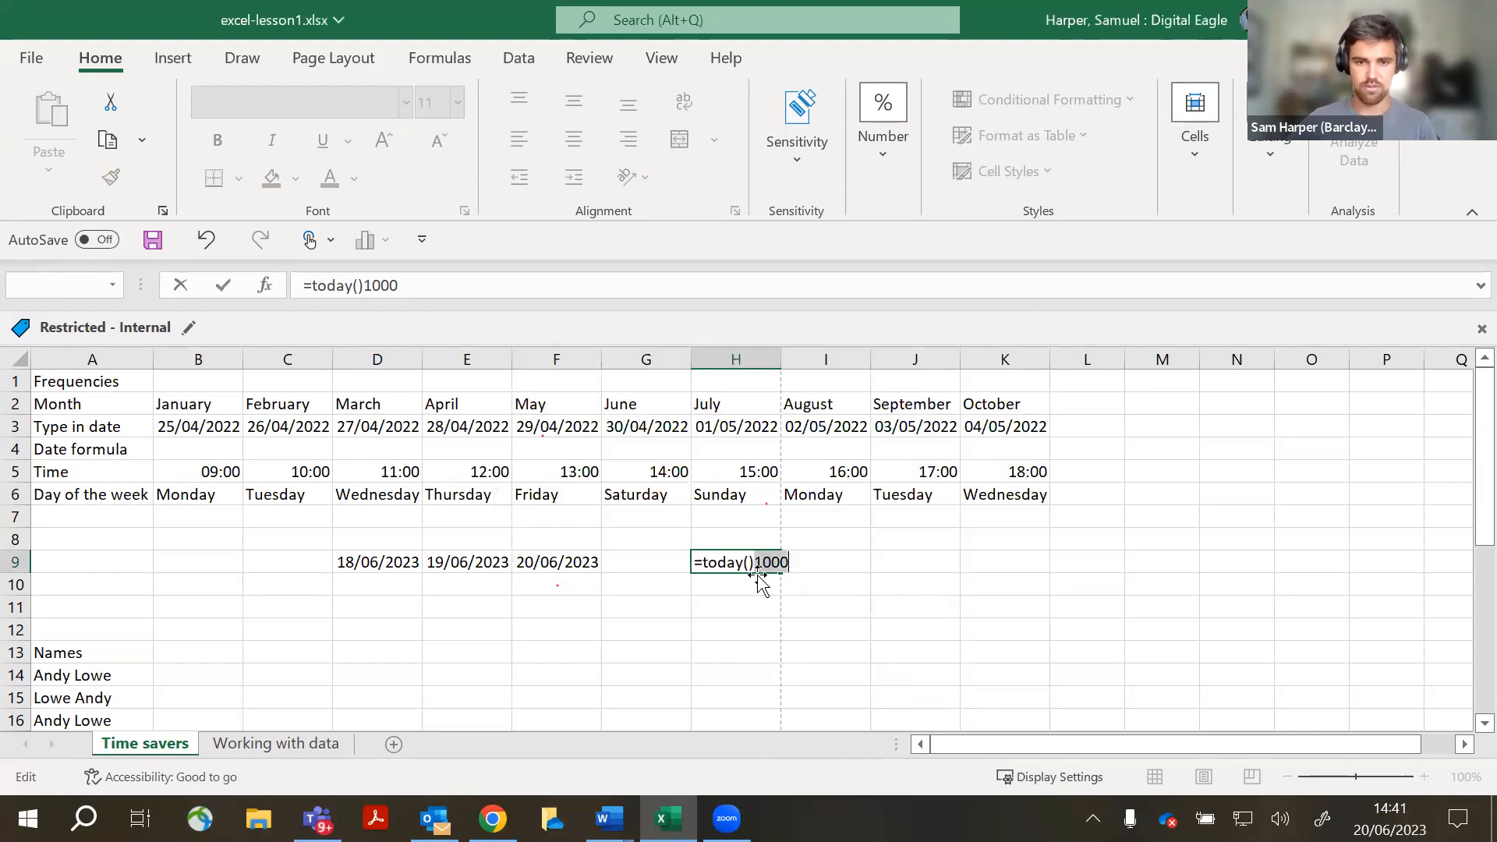
key(Return)
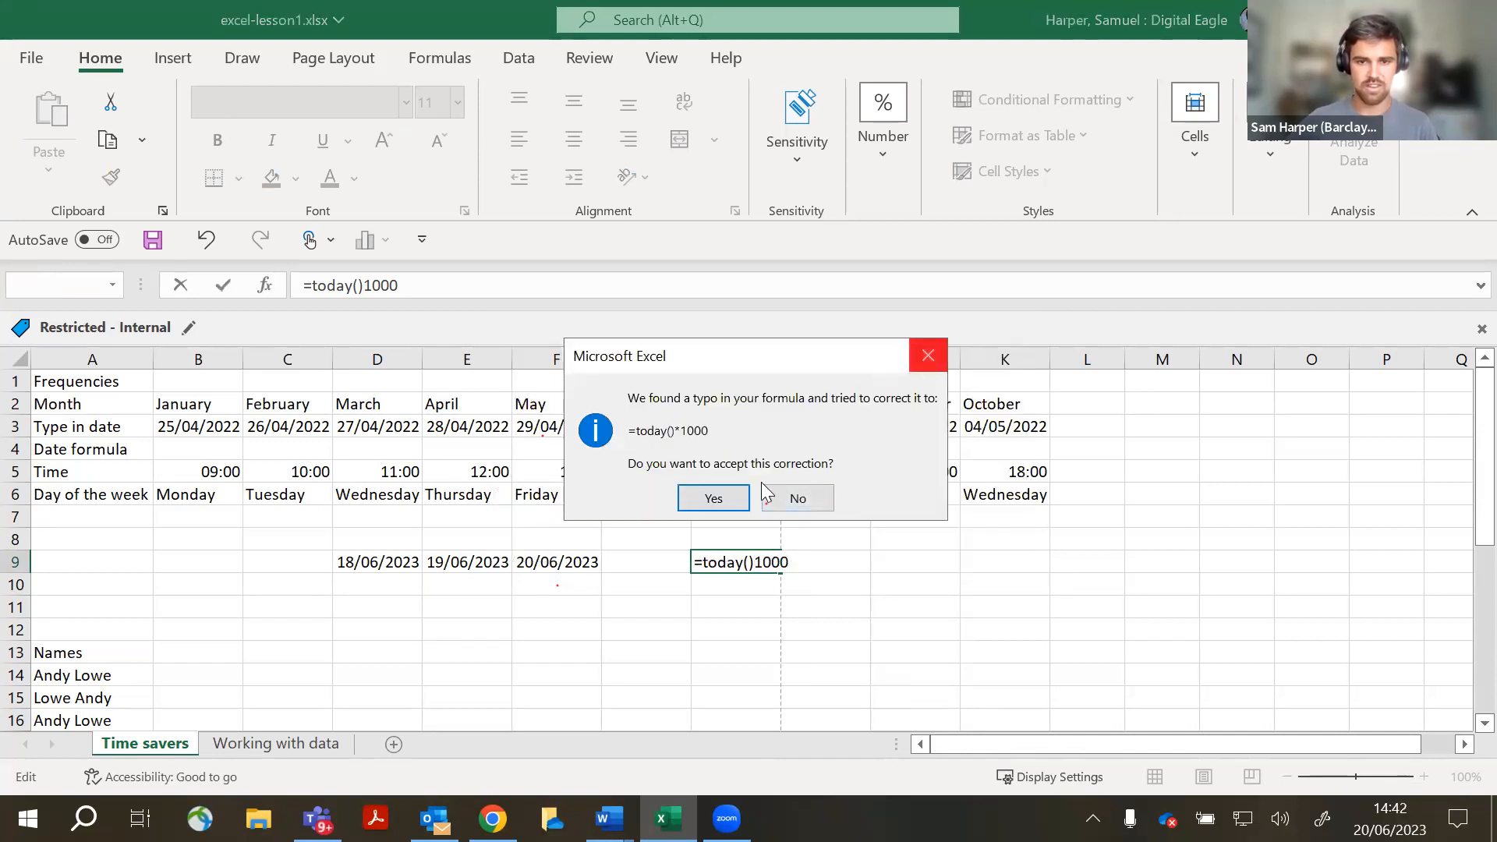
click(779, 498)
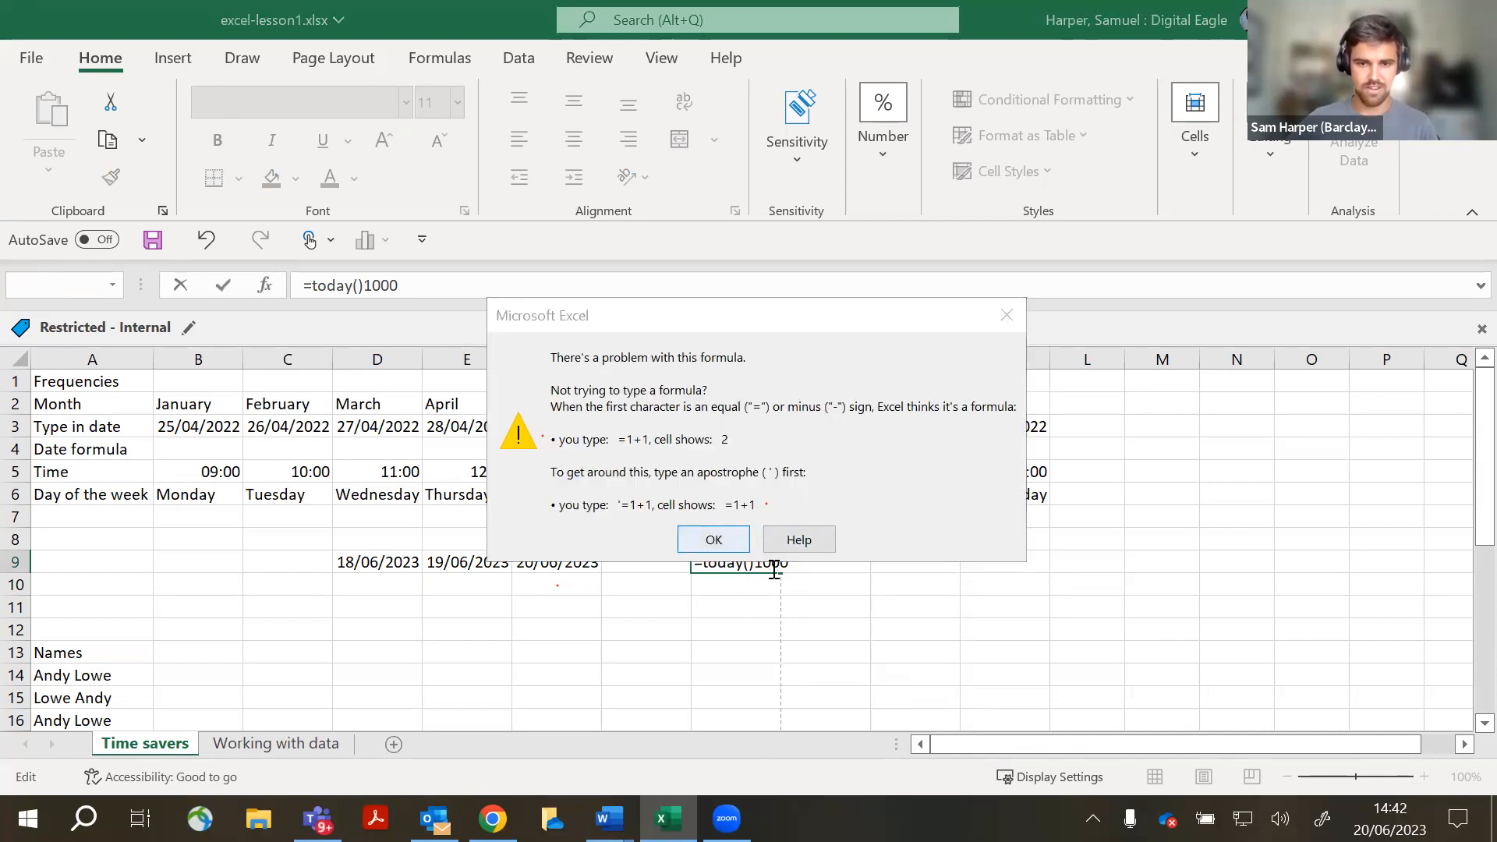
key(Return)
- Correct H9 to =today()-1000 (23/09/2020), then undo the row 9 dates
key(Left)
text(-)
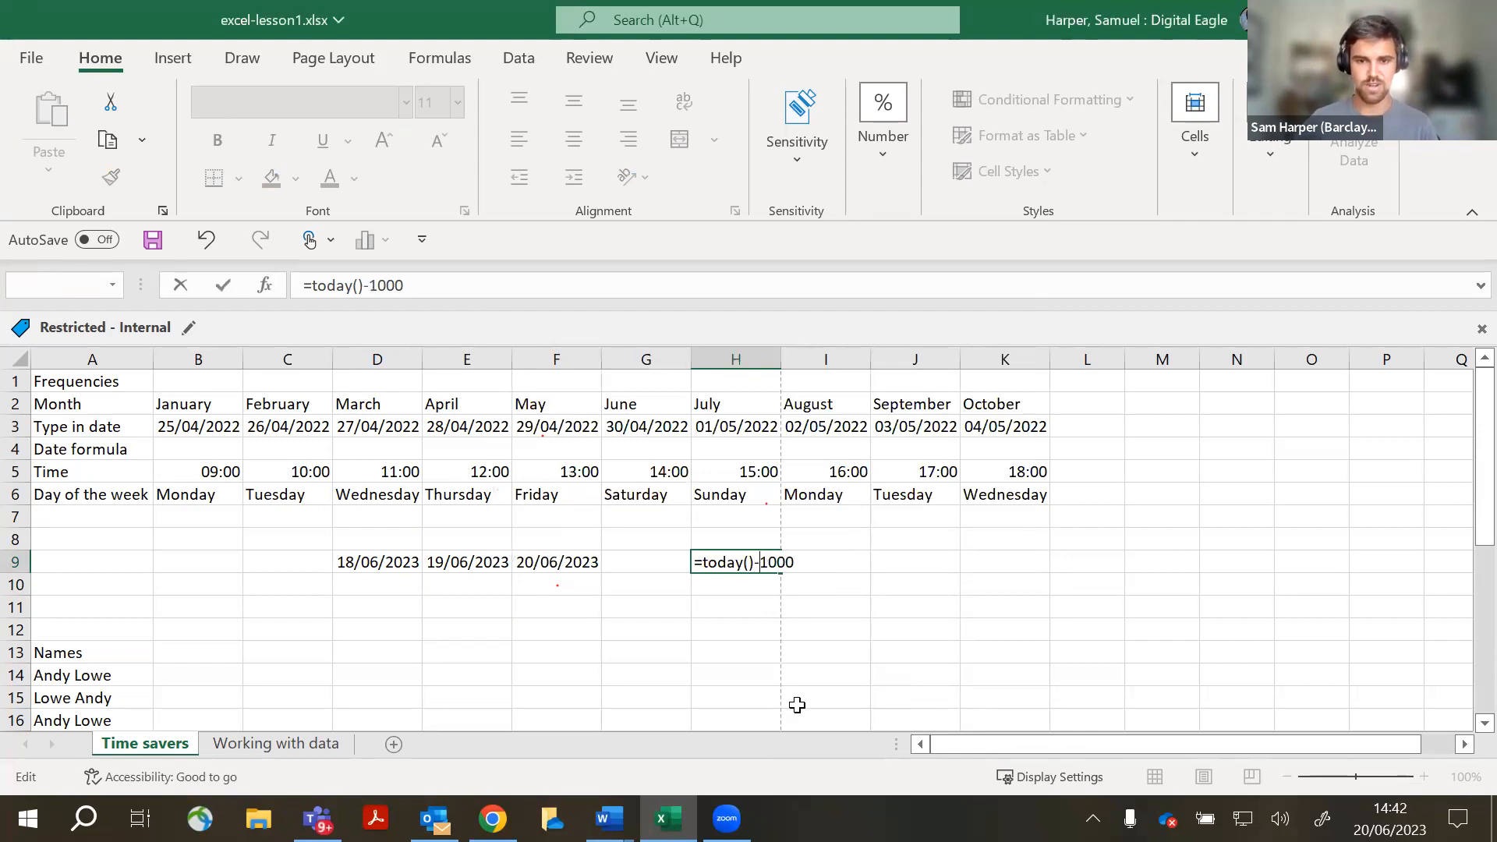
key(Return)
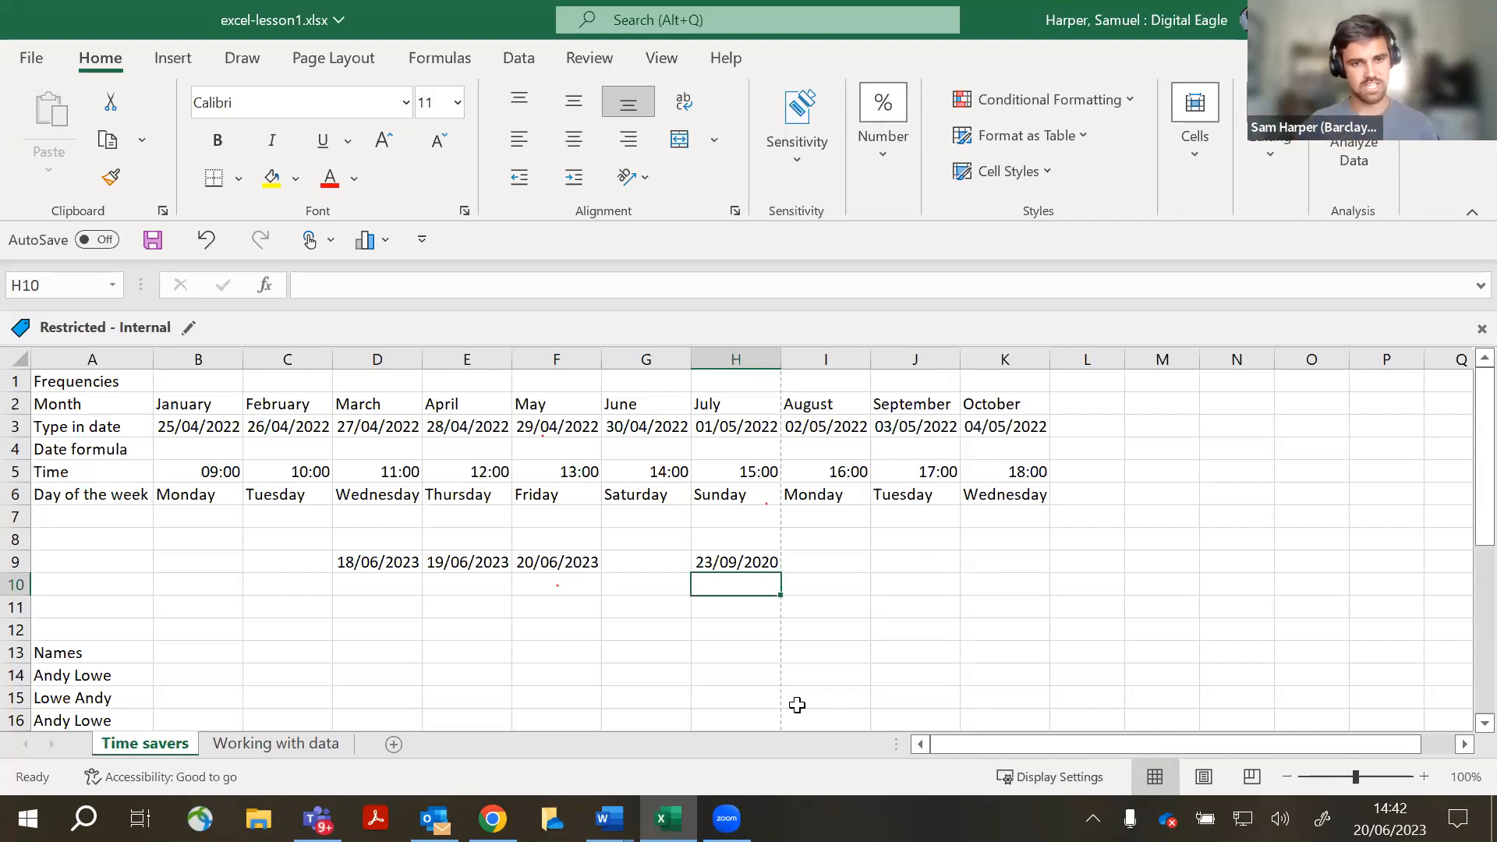
key(ctrl+z)
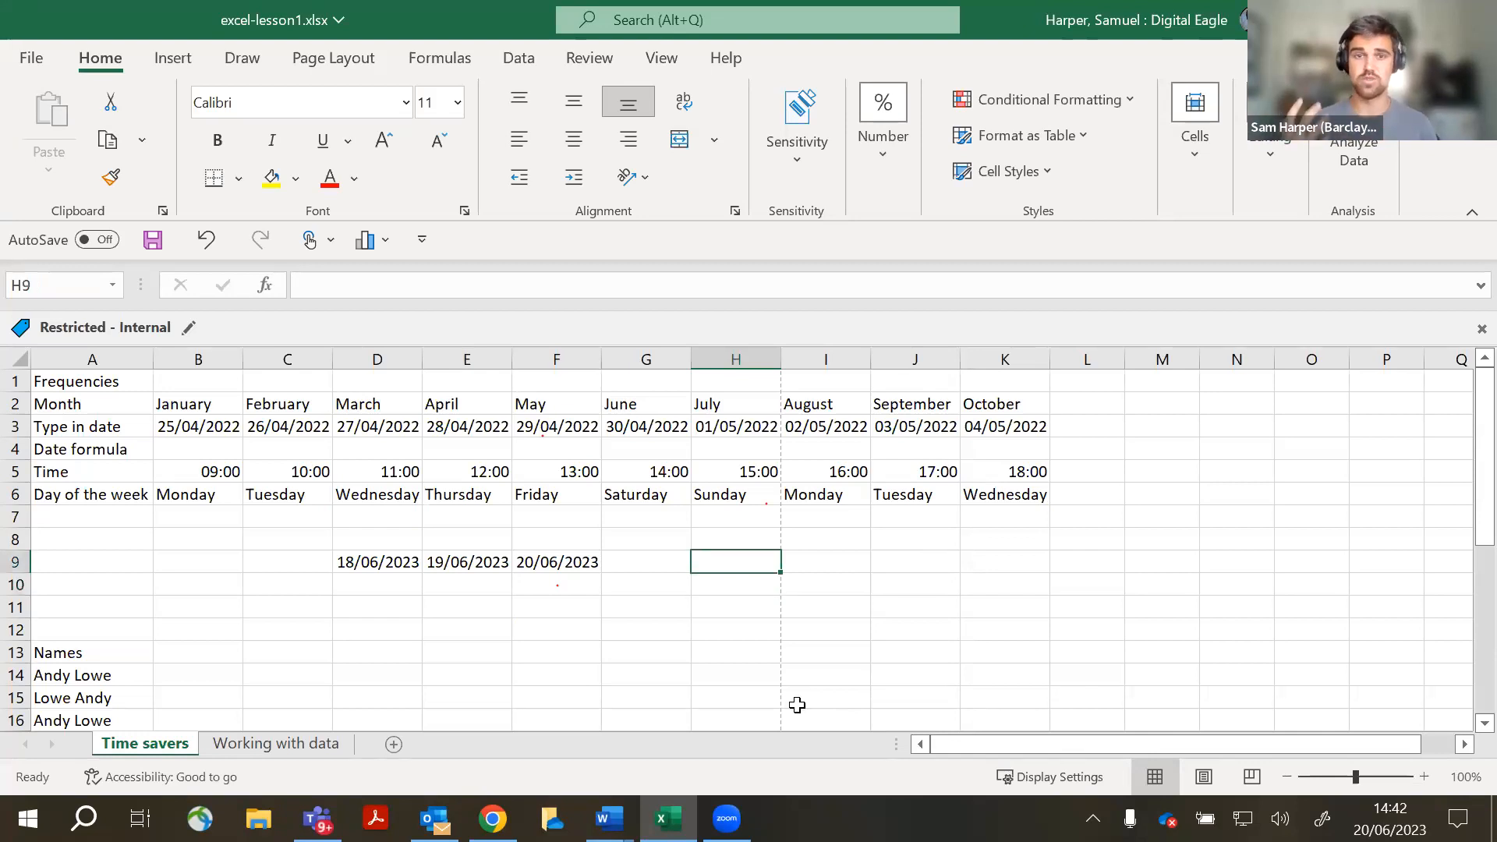
key(ctrl+z)
key(ctrl+z)
key(ctrl+z)
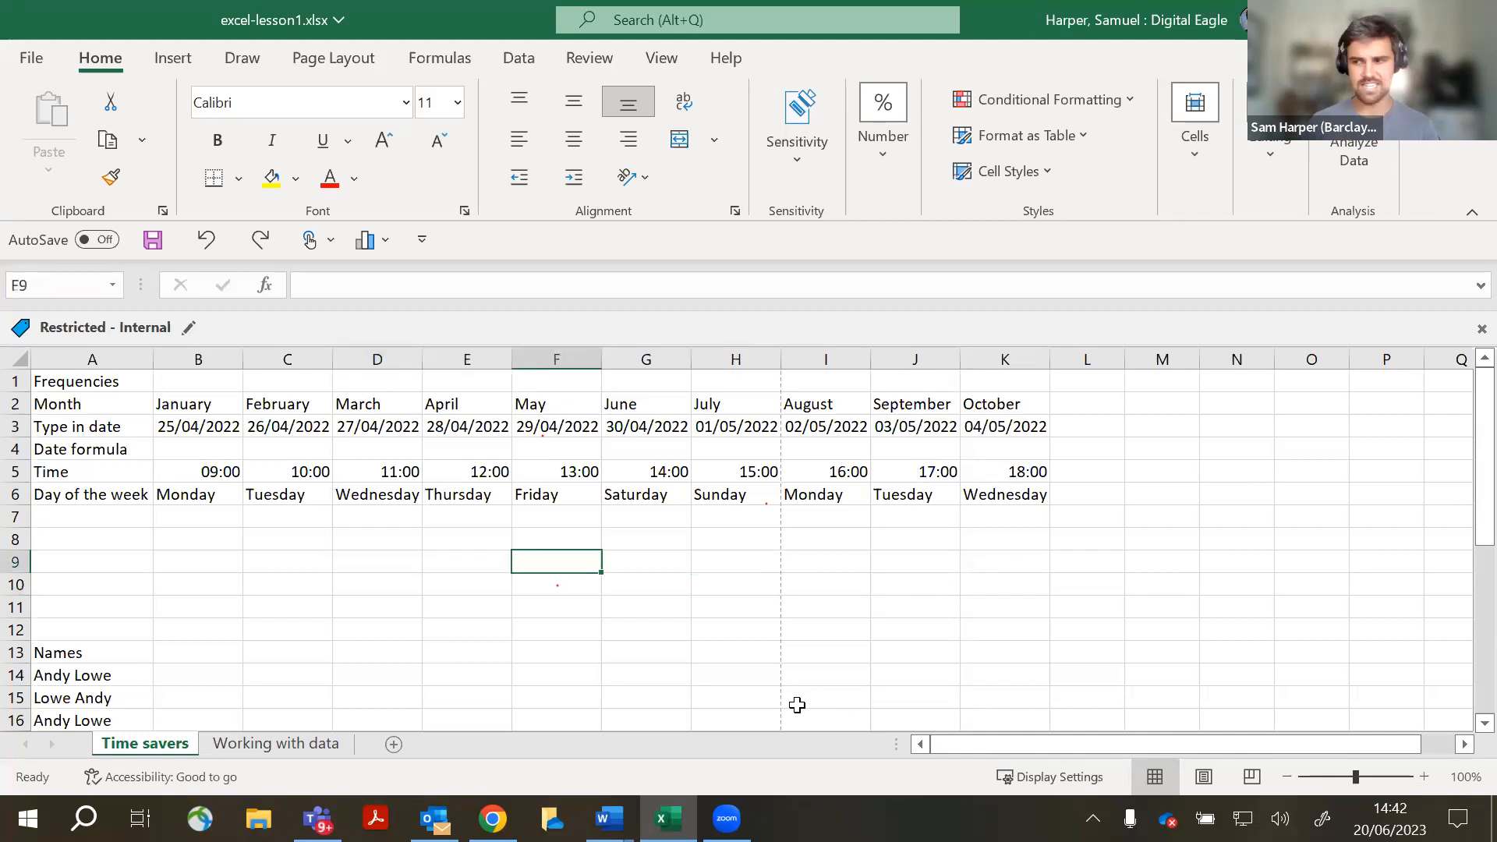
- Select the table B1:K6, then reselect the month table as B2:K7
click(828, 676)
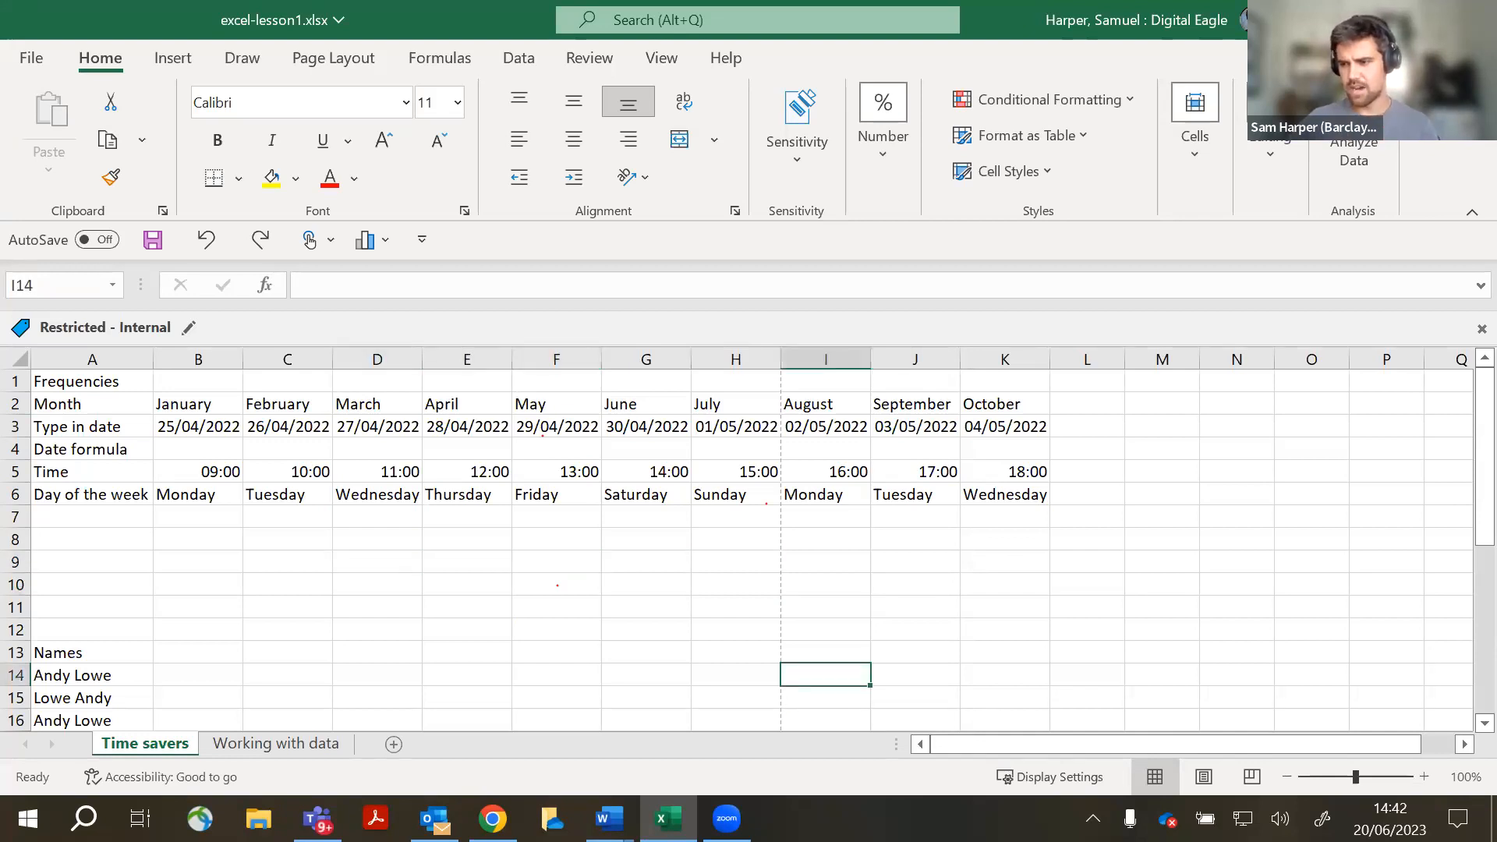
scroll(795, 581, down, 2)
scroll(796, 583, up, 2)
drag(189, 391, 1018, 494)
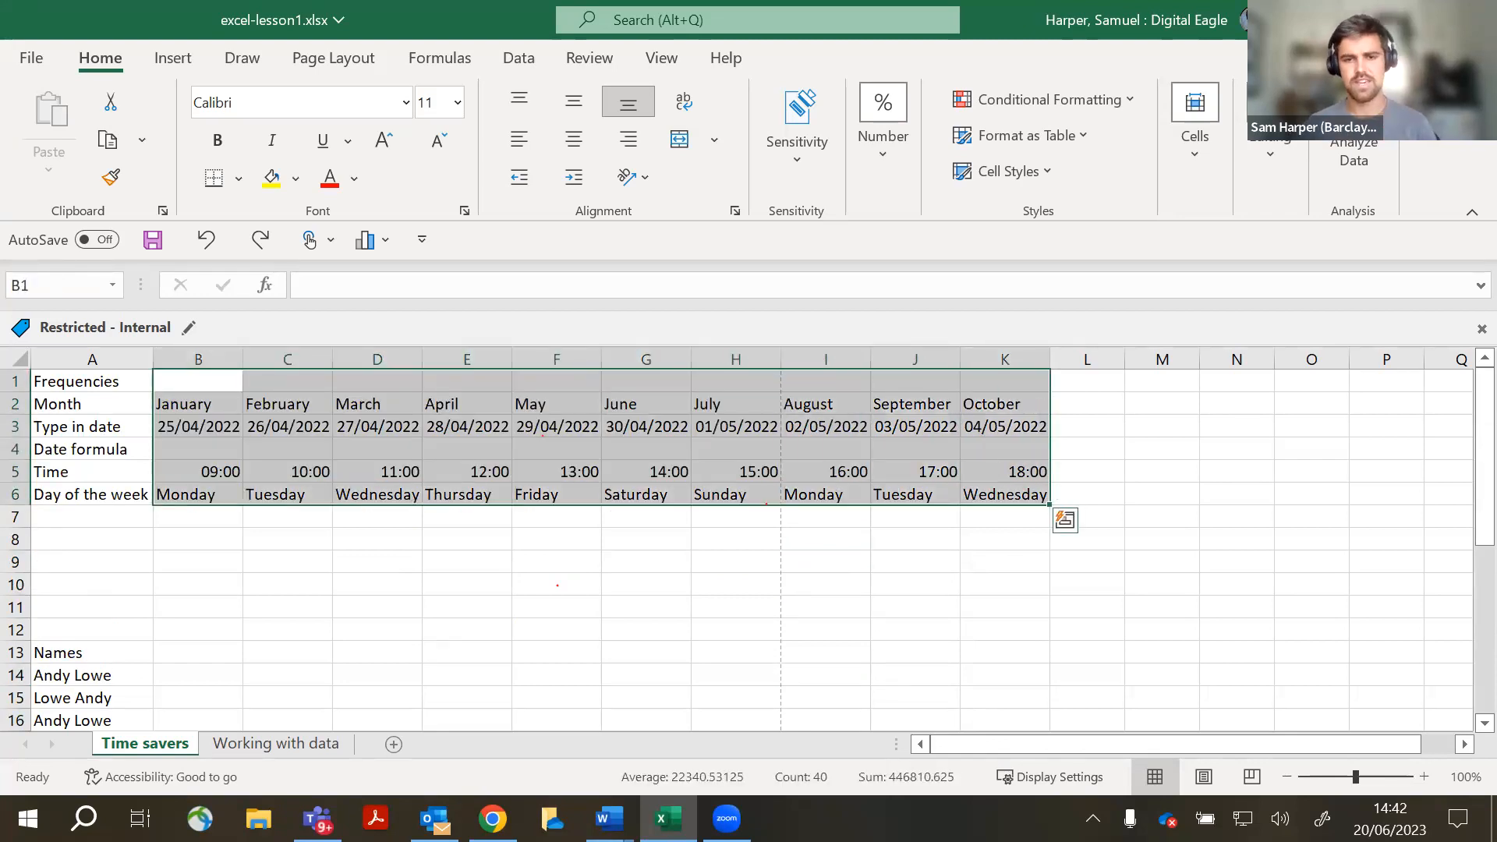
click(892, 671)
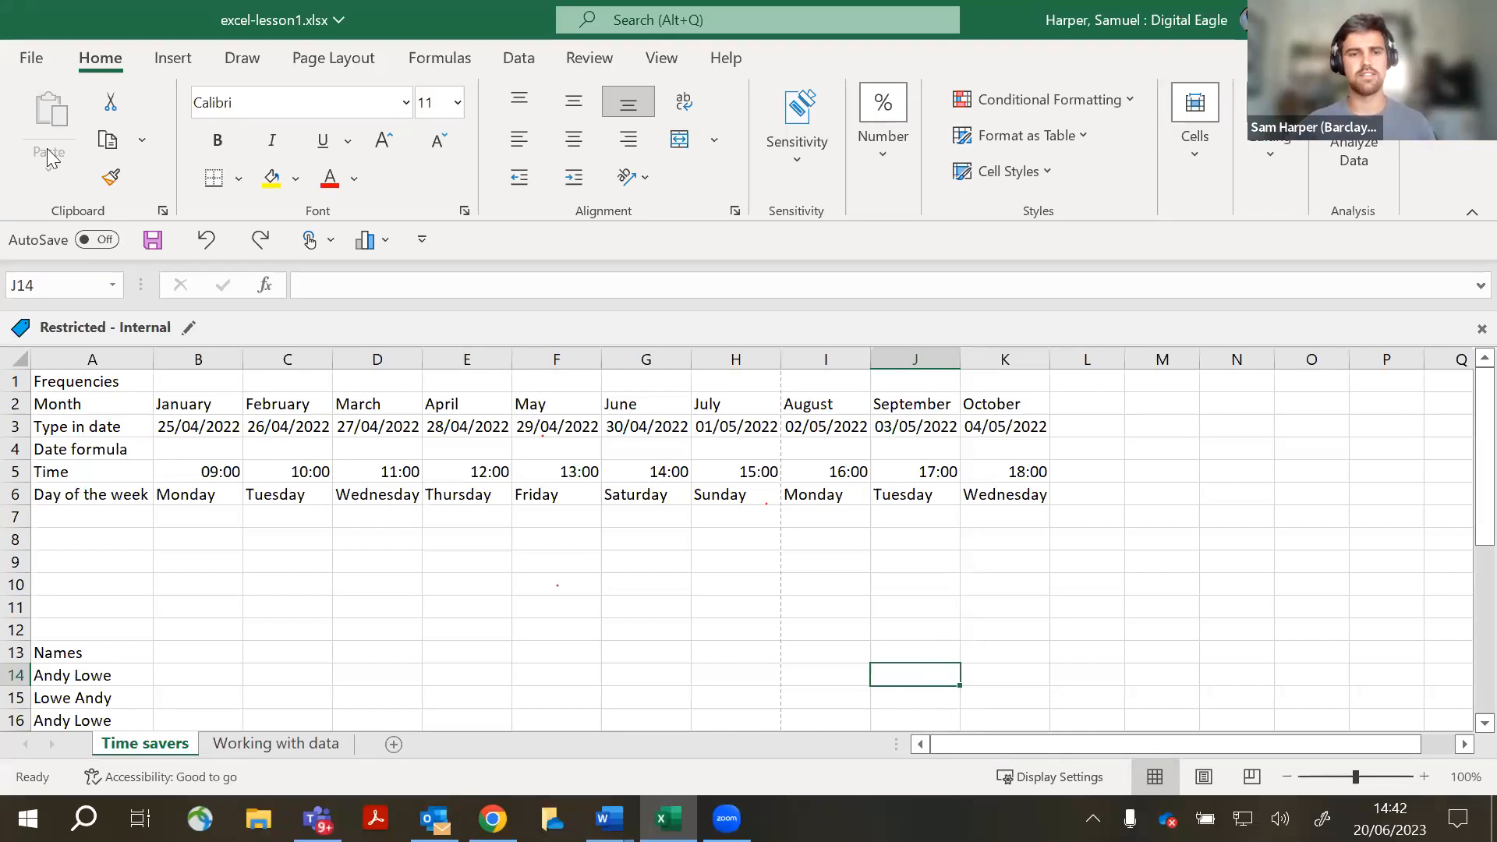
drag(234, 404, 1024, 512)
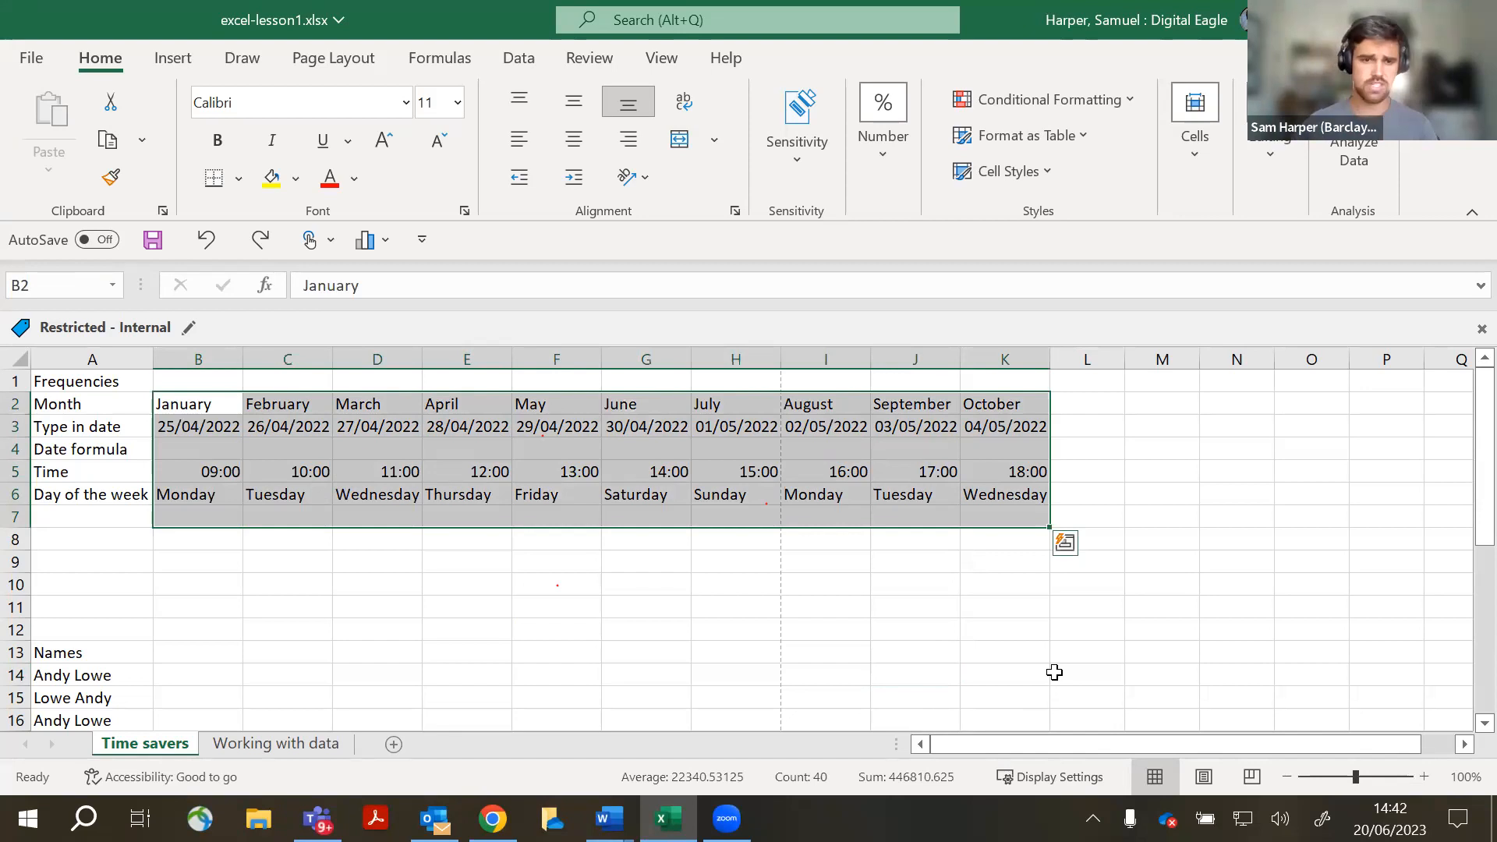
- Type Jan in empty cell D11 as a demo and discard it
click(378, 608)
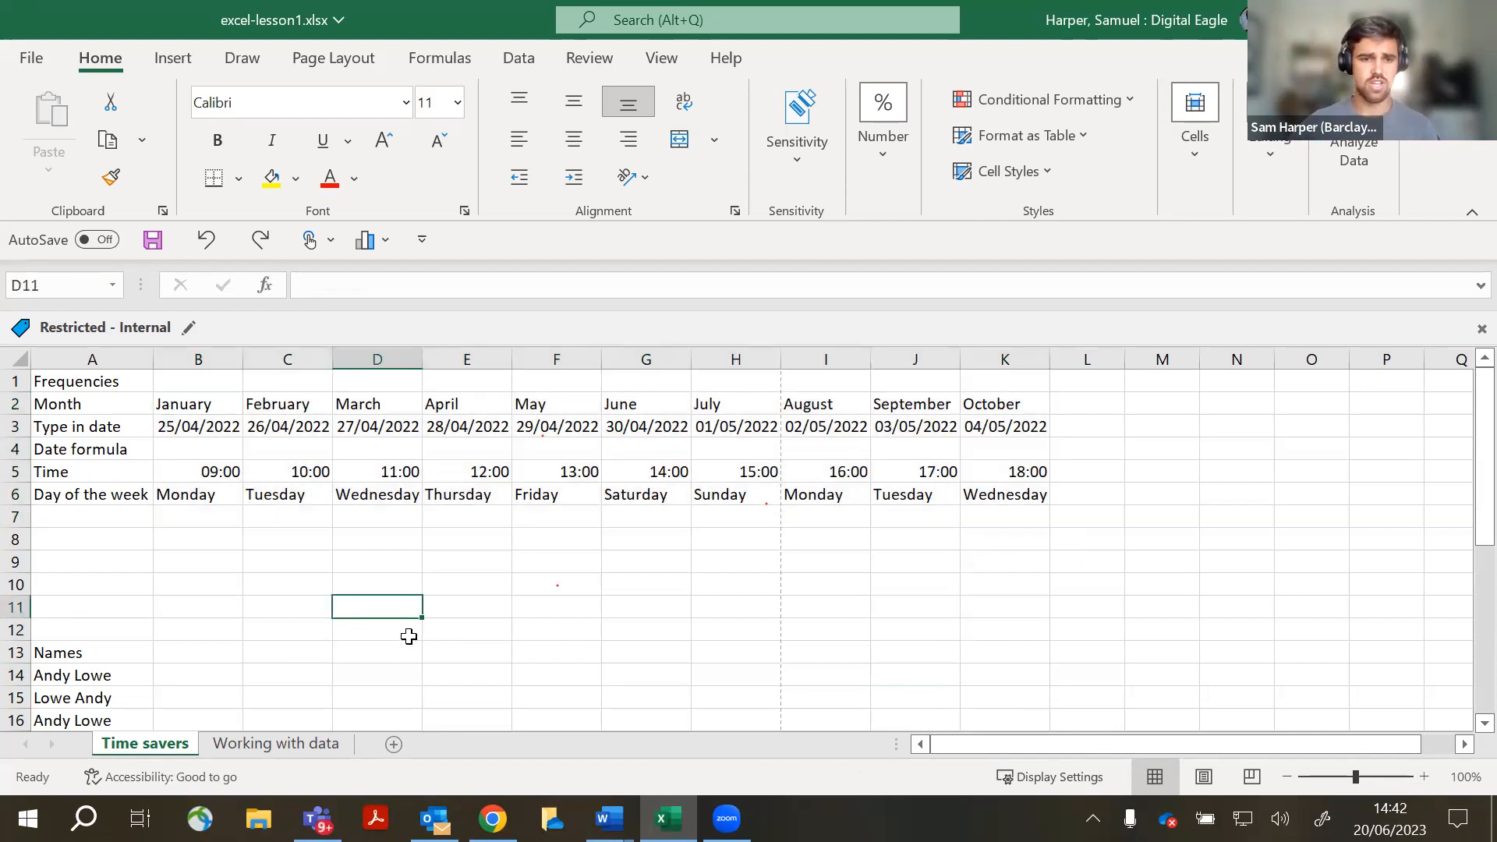
text(Jan)
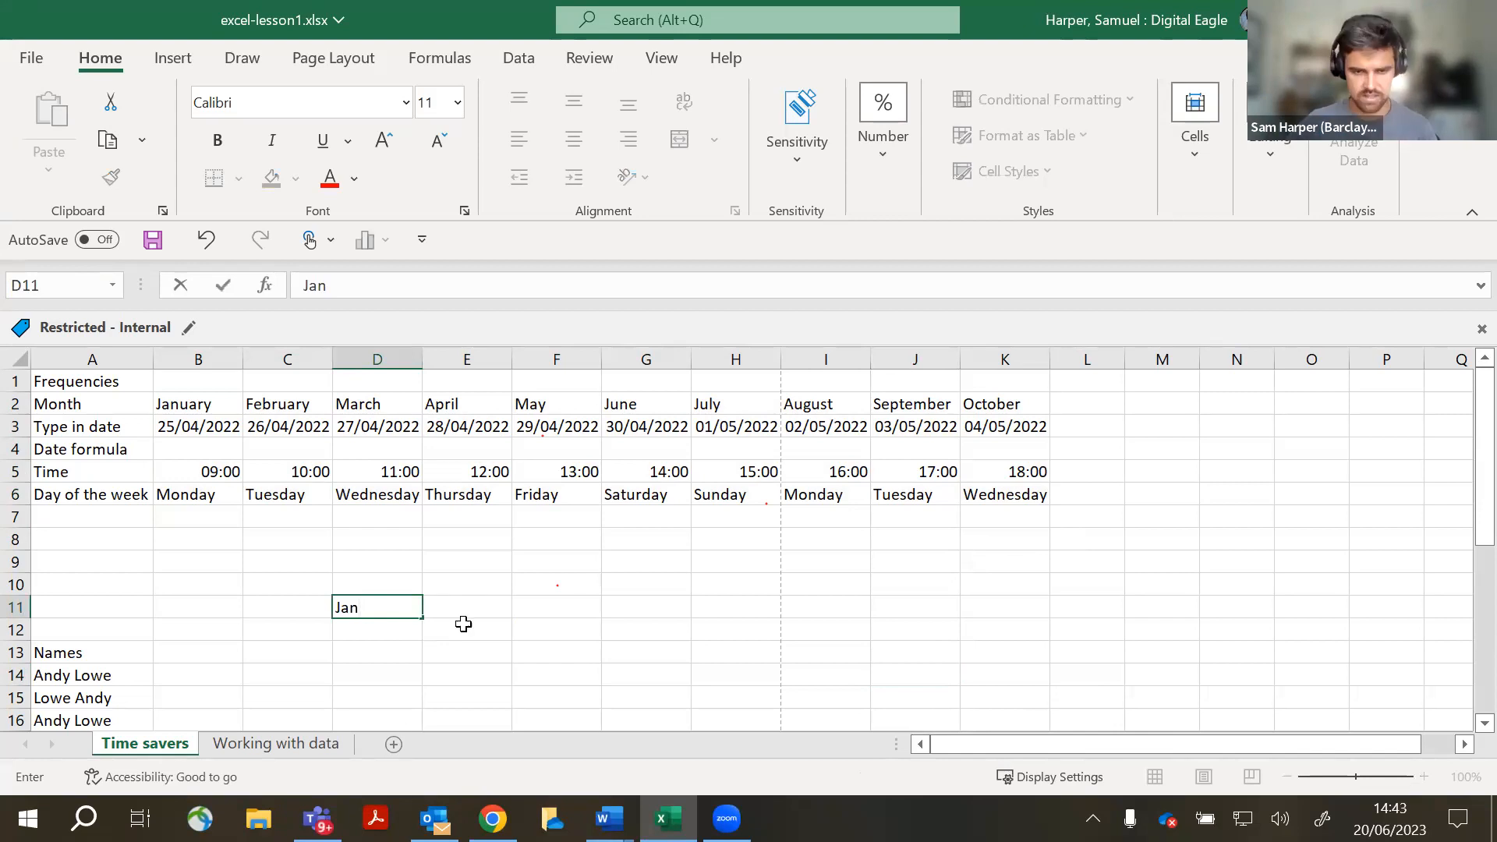
key(BackSpace)
key(BackSpace)
key(BackSpace)
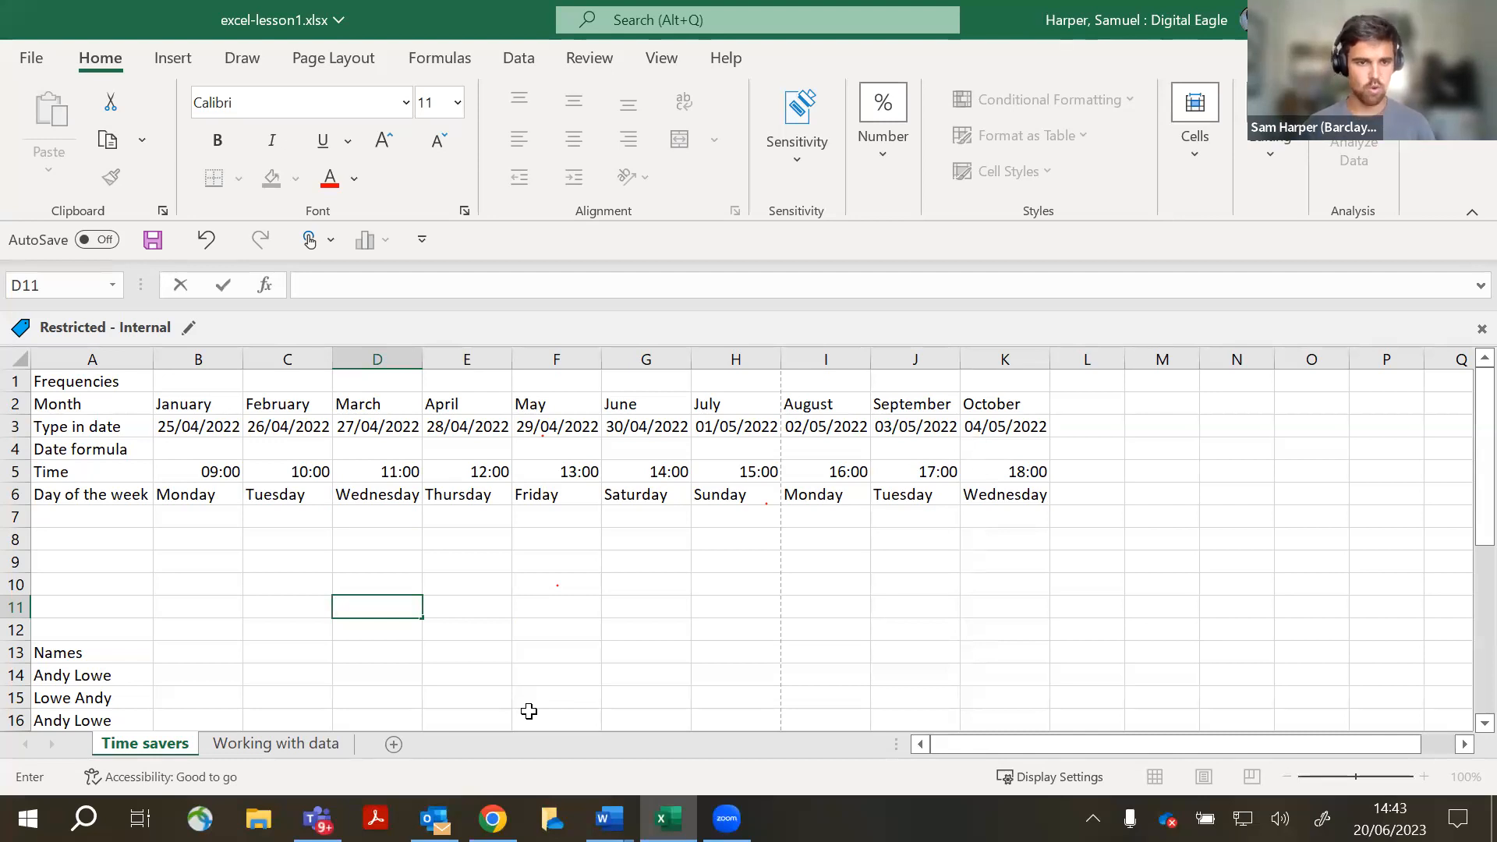
click(264, 456)
- Select the full table A2:K7 including the row labels
drag(159, 404, 1006, 495)
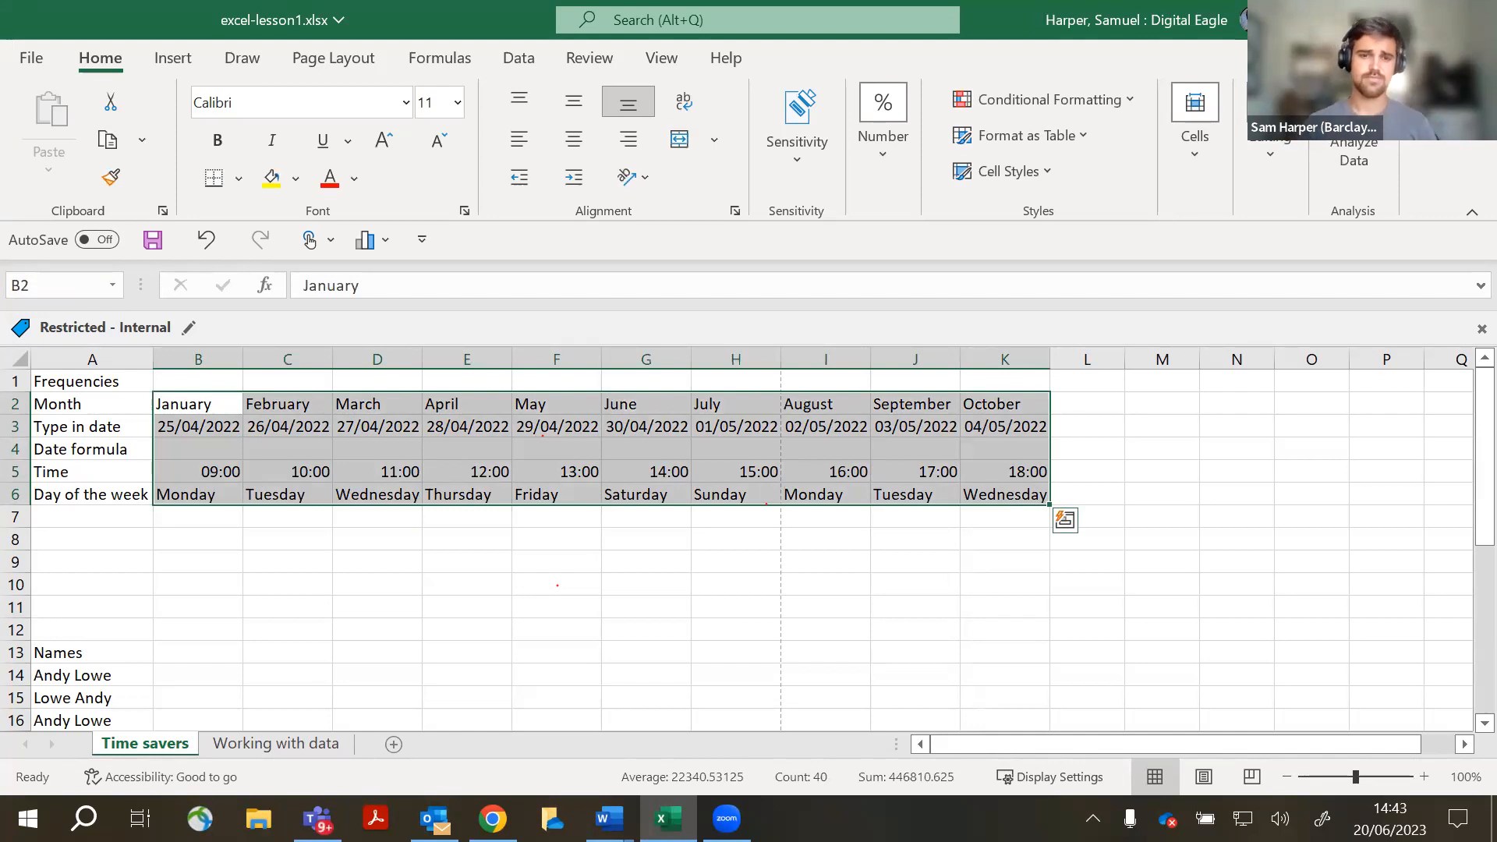
click(346, 689)
drag(194, 403, 1034, 485)
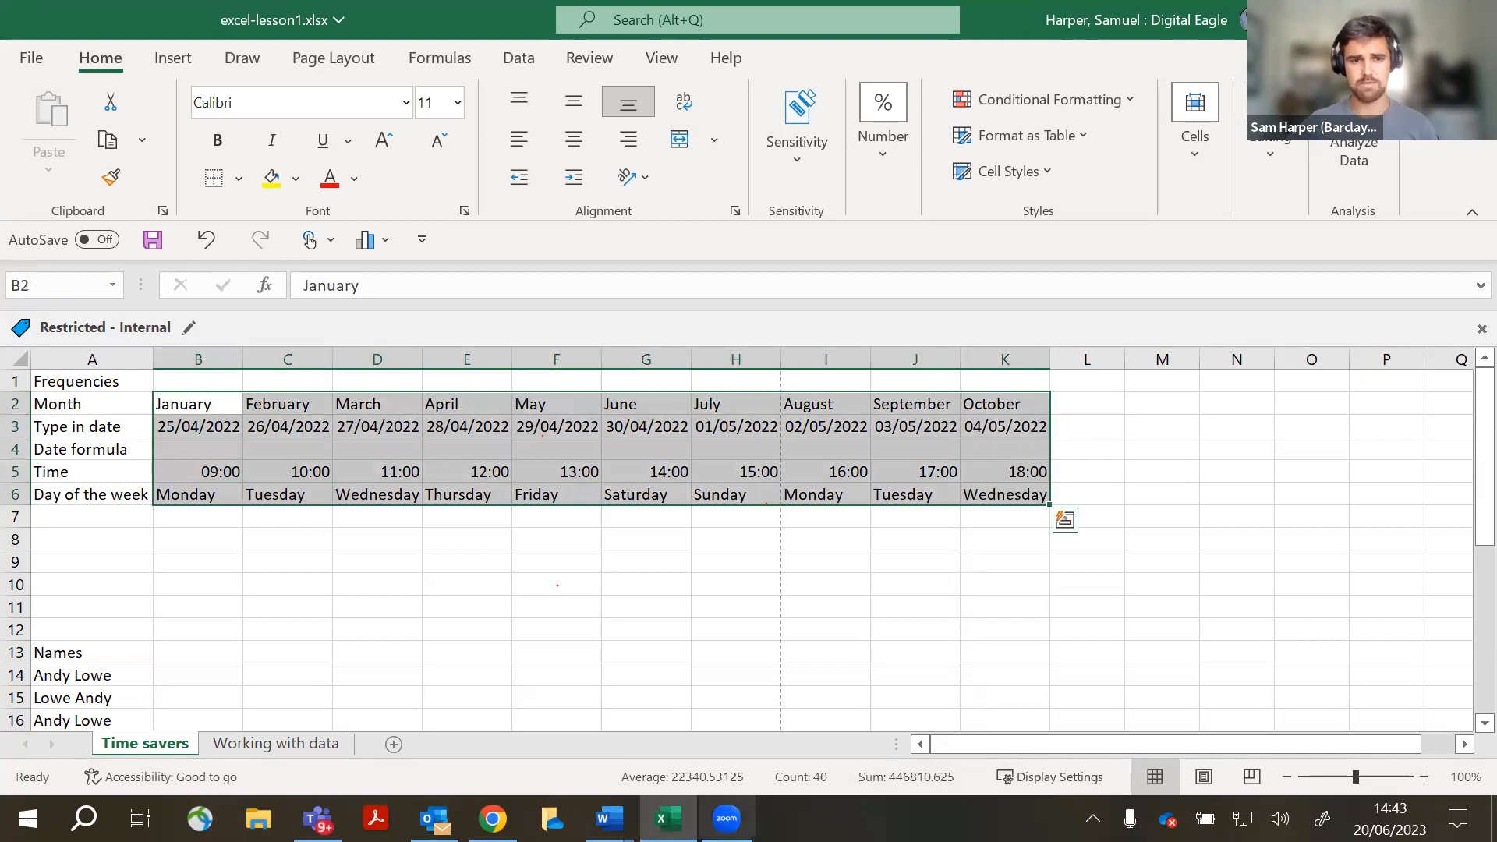
drag(93, 404, 1030, 521)
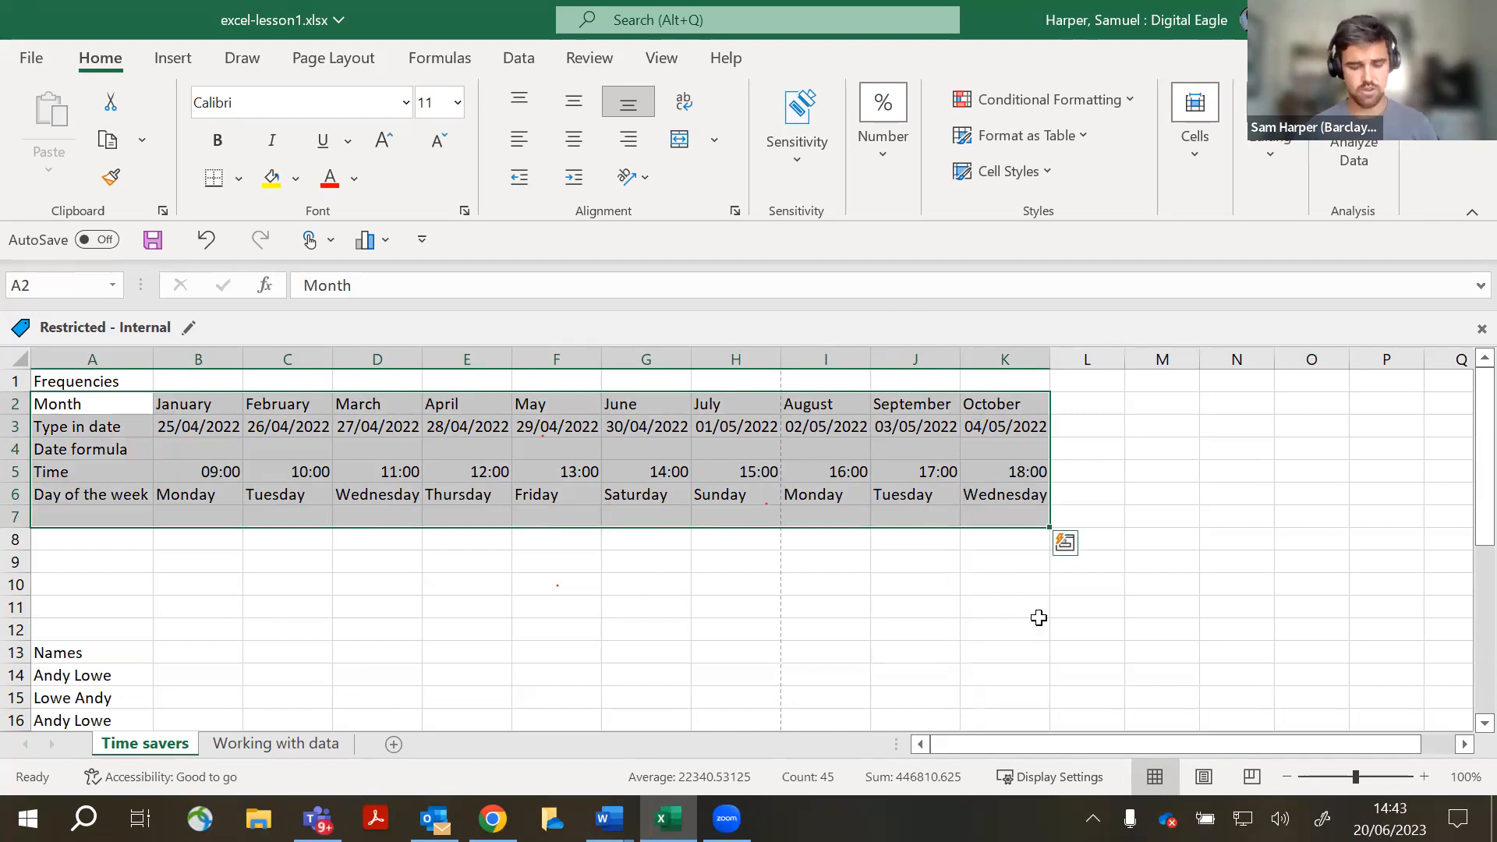
- Copy the month table A2:K7 and bring up Quick Analysis for the range
key(ctrl+c)
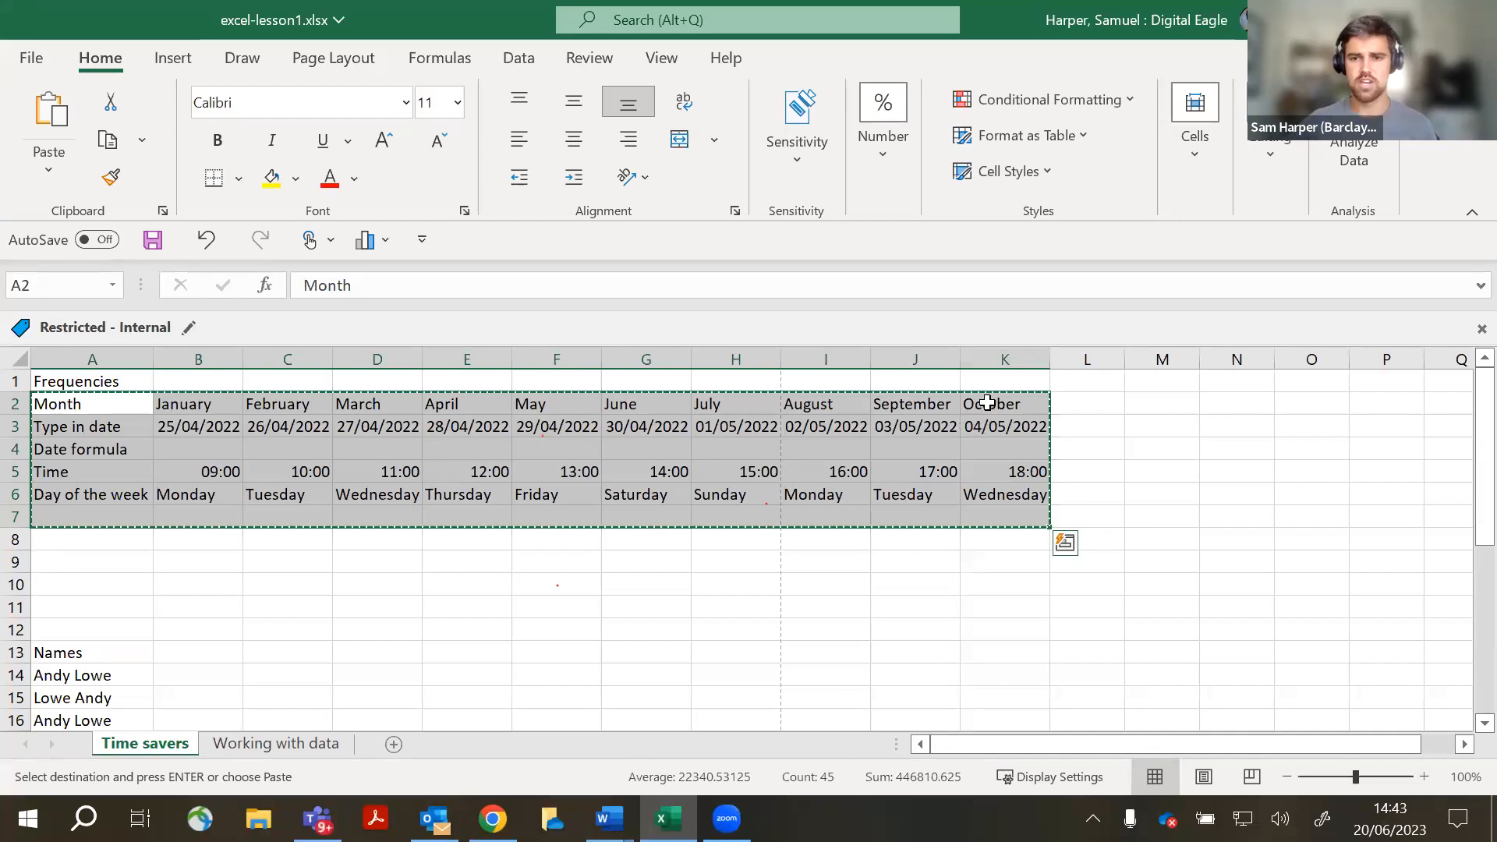
key(ctrl+q)
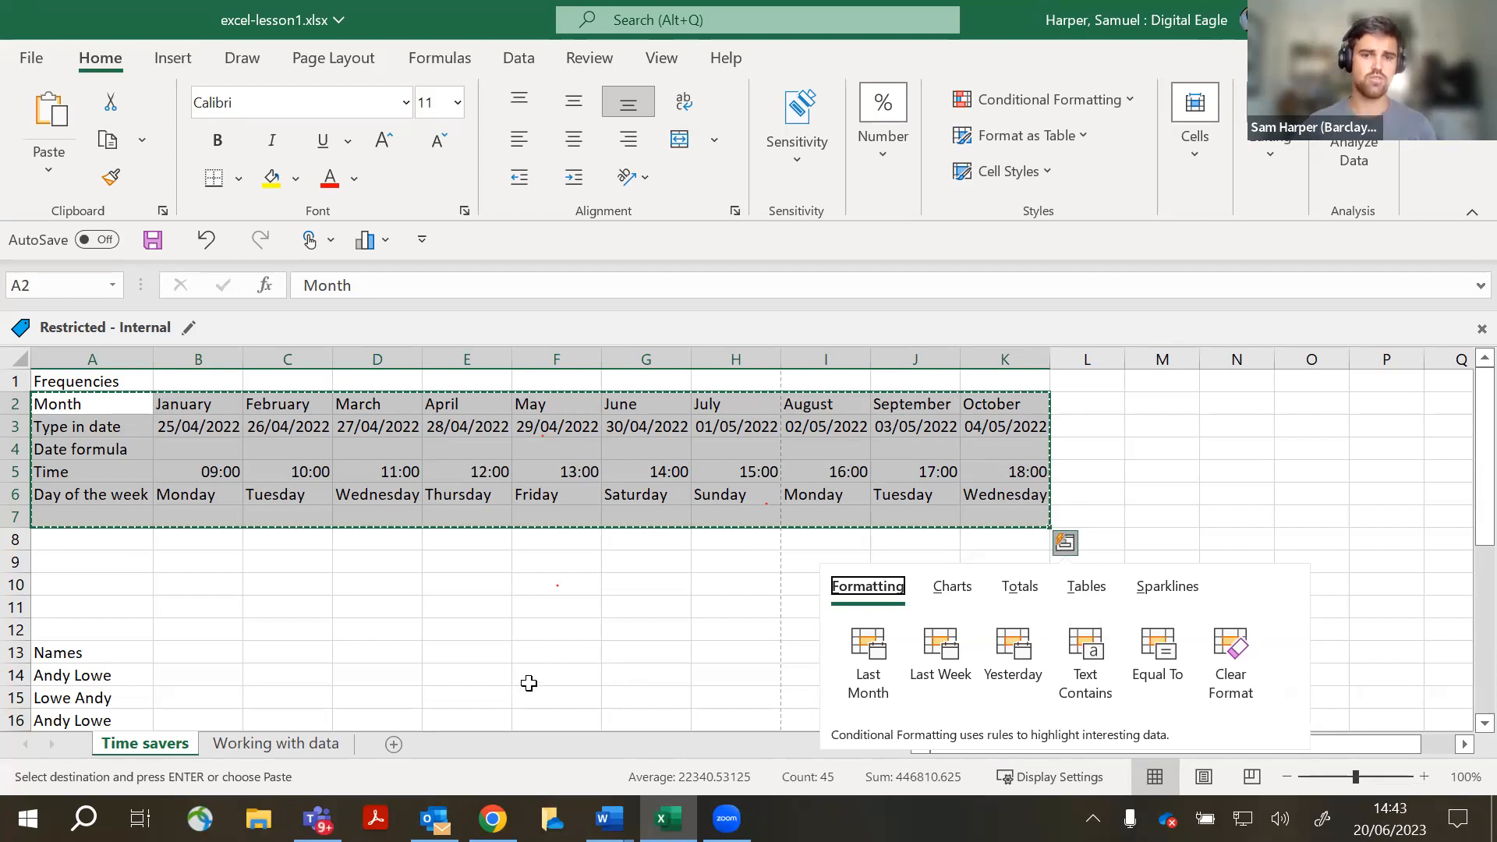
scroll(596, 591, down, 1)
scroll(623, 577, up, 1)
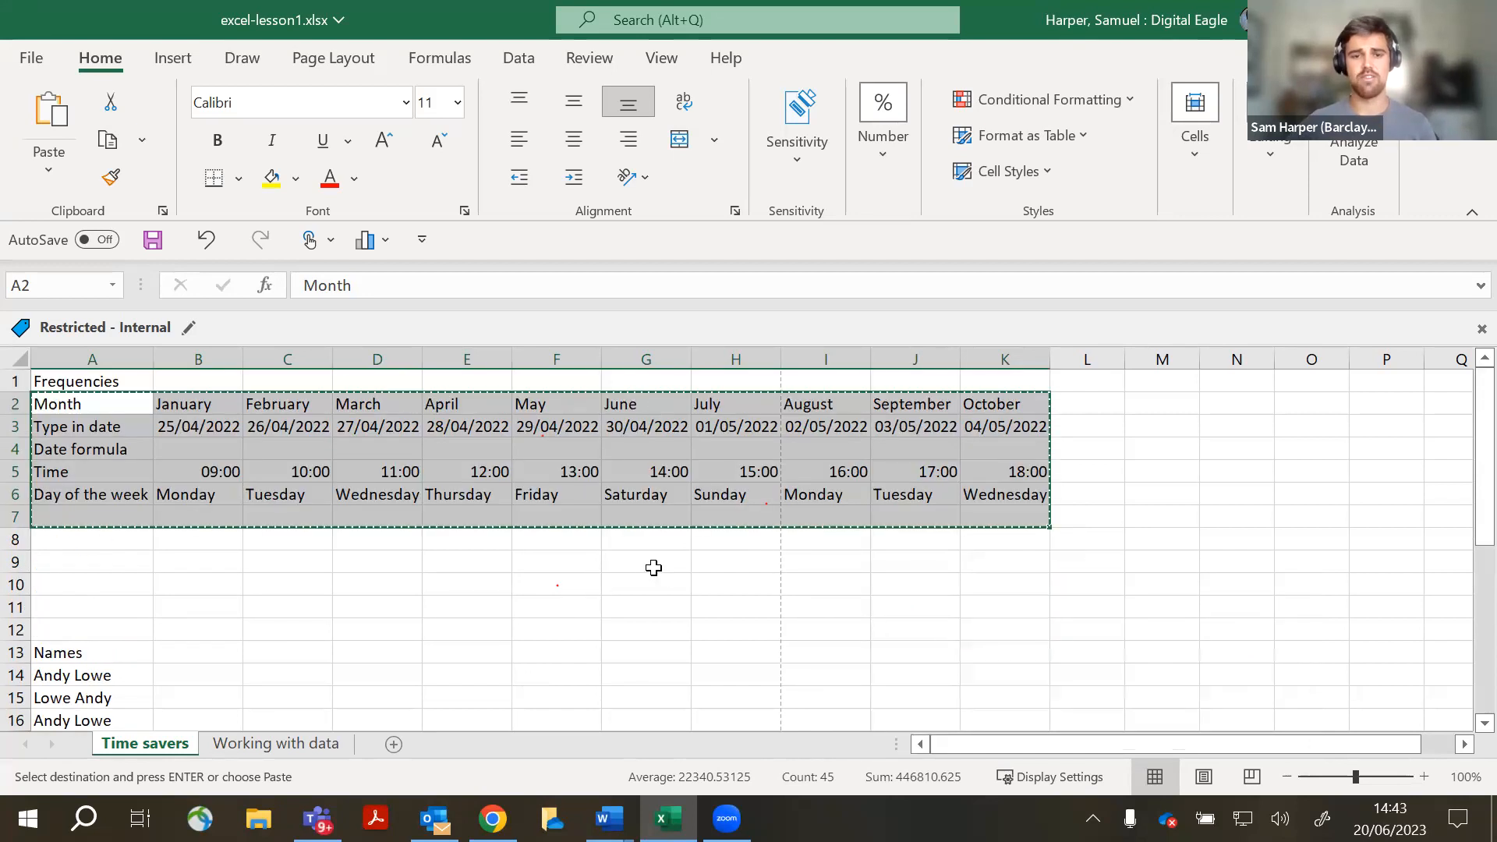
- Paste the table at F10 with Transpose, replacing an undone plain paste
click(560, 585)
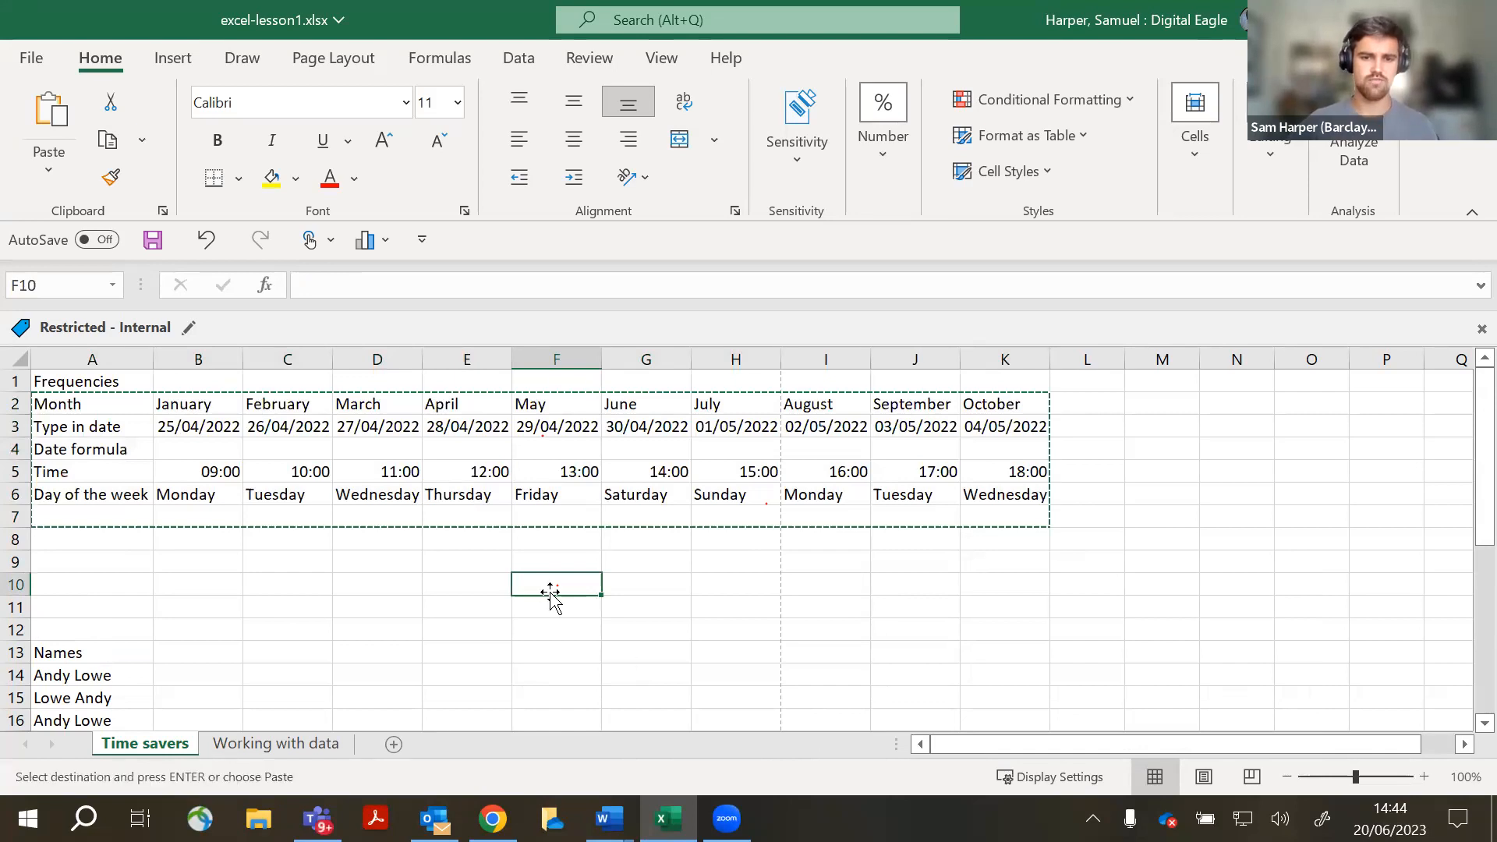
right_click(590, 586)
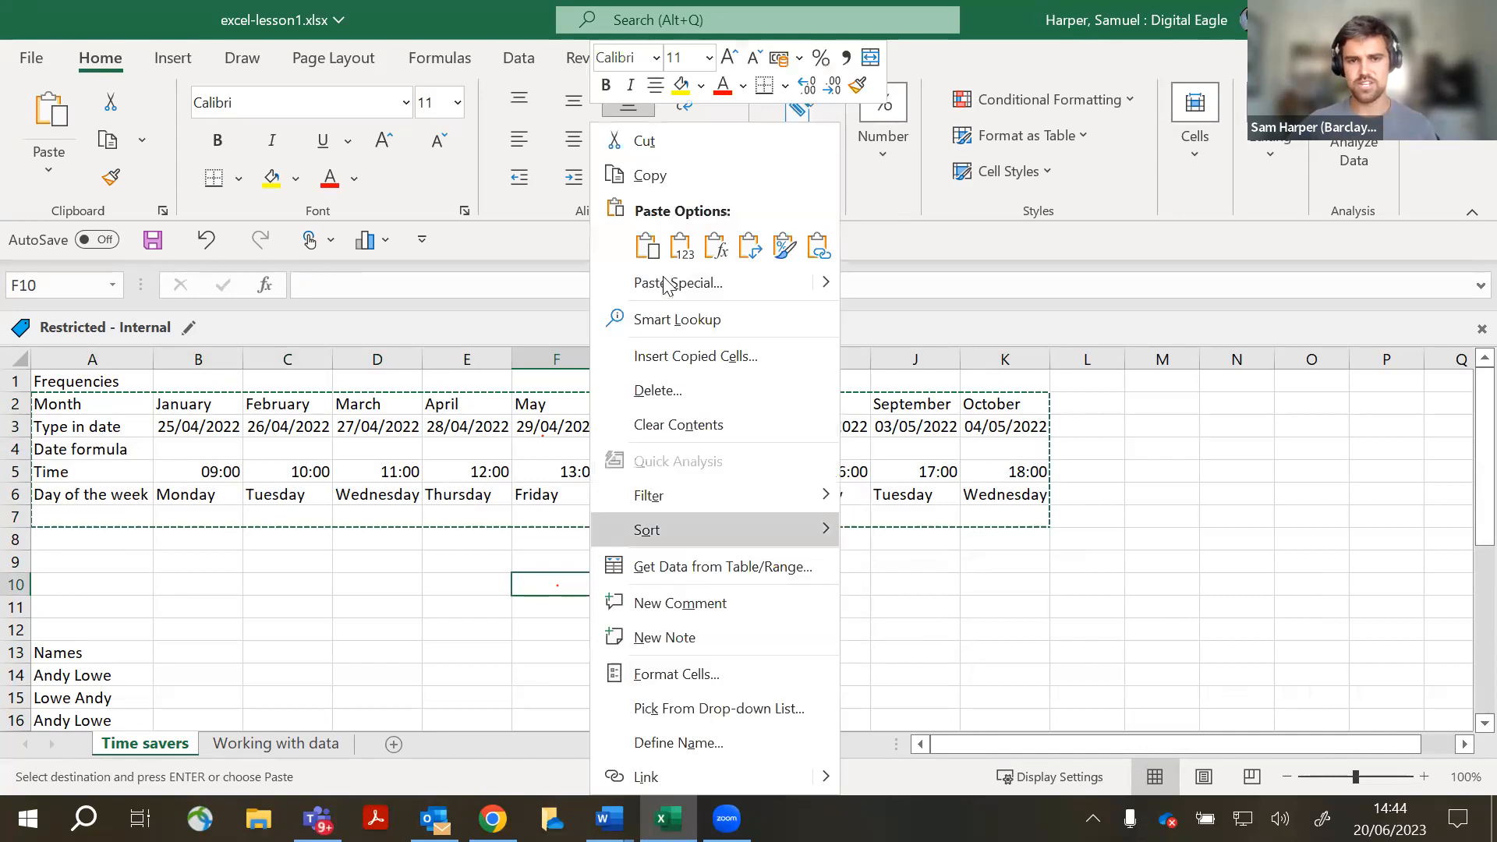
click(647, 246)
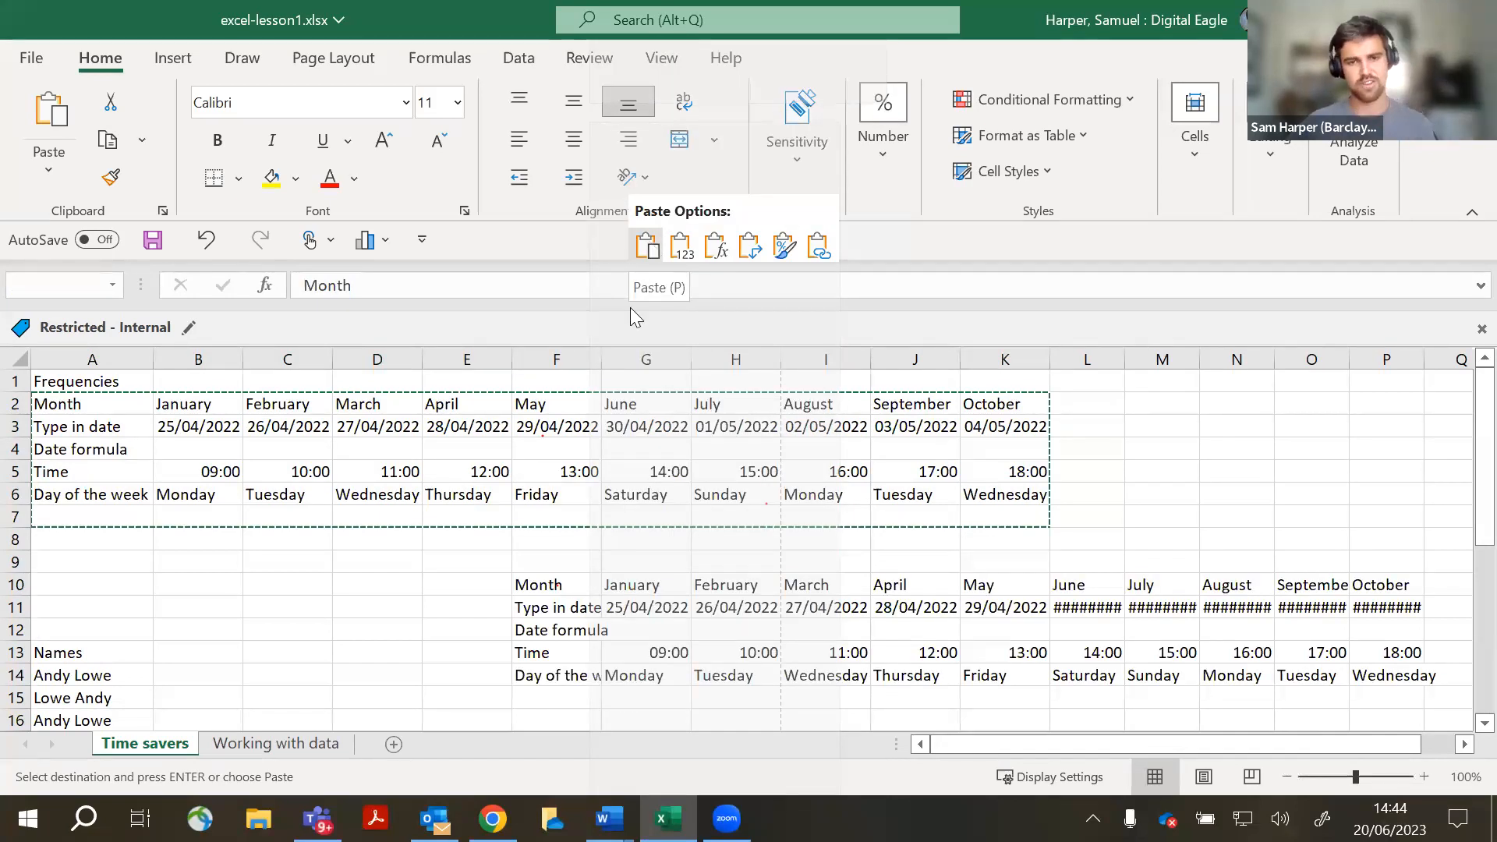
key(ctrl+z)
right_click(590, 586)
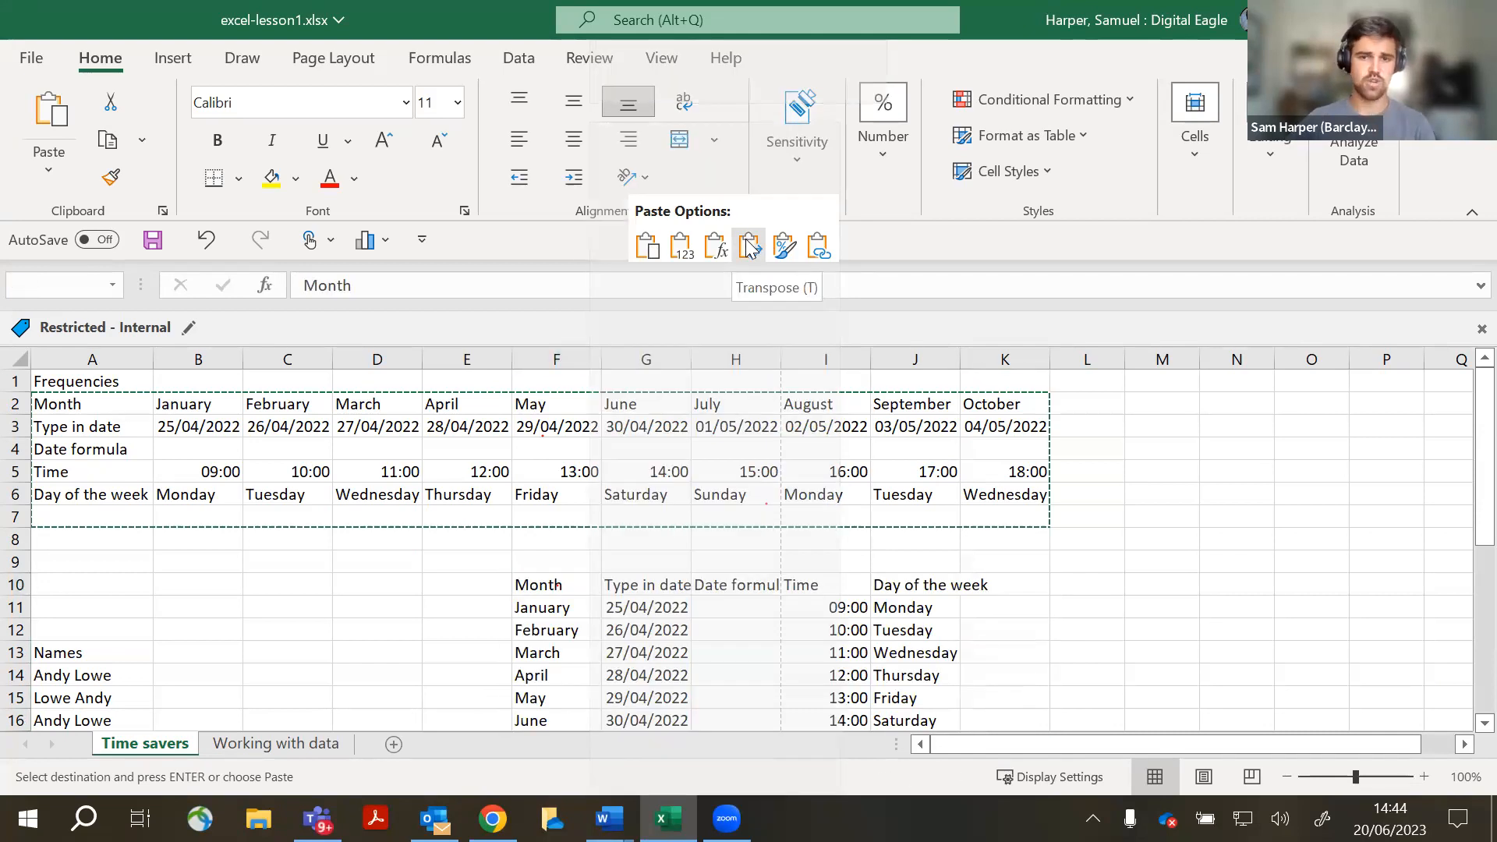
click(749, 246)
- Review the transposed table at F10:J20 and clear the leftover selections
scroll(898, 608, down, 7)
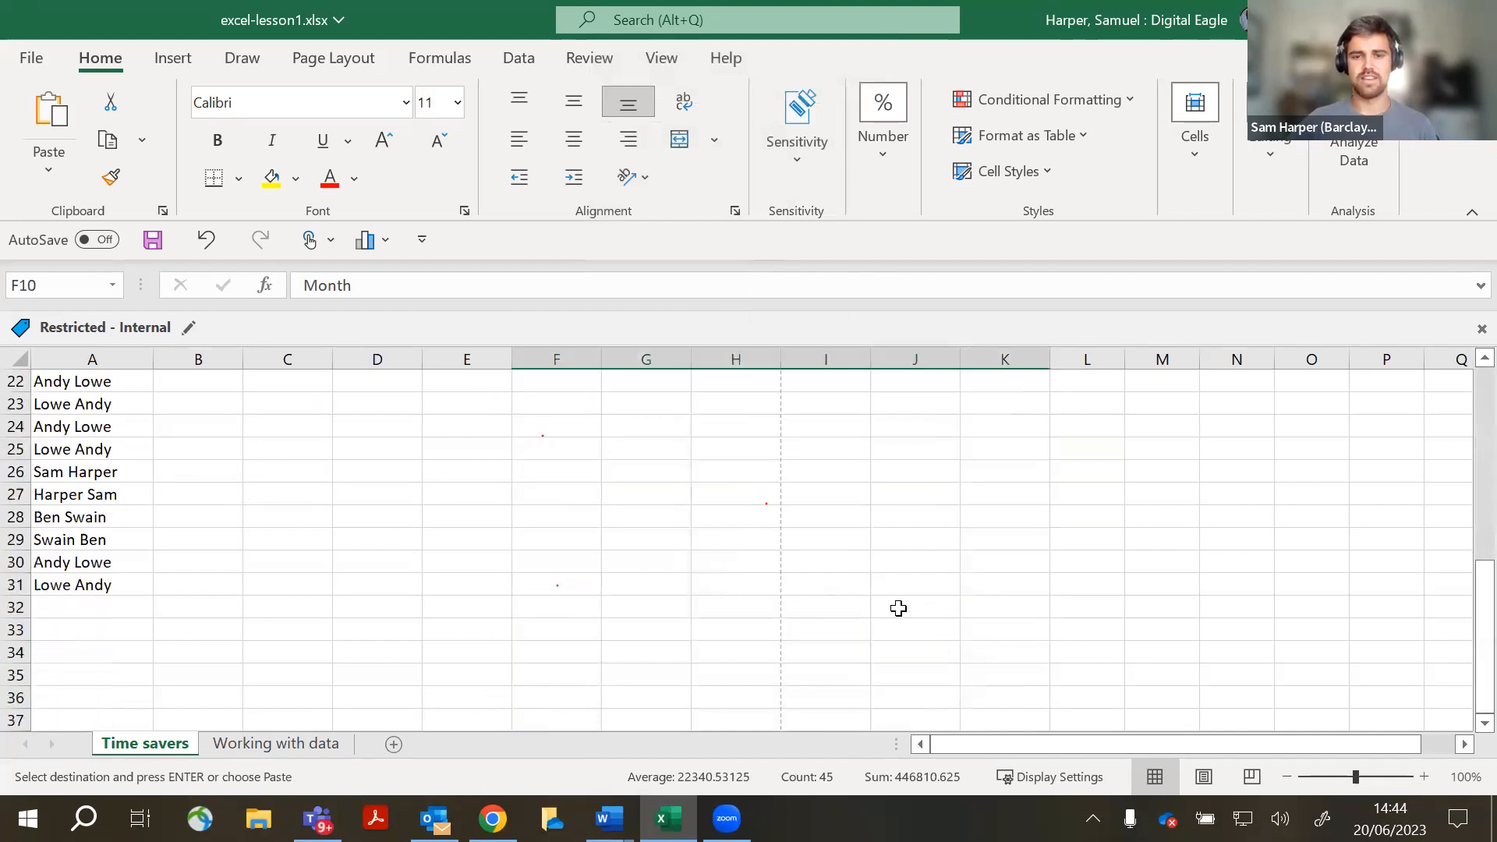
scroll(898, 608, up, 7)
scroll(889, 664, down, 2)
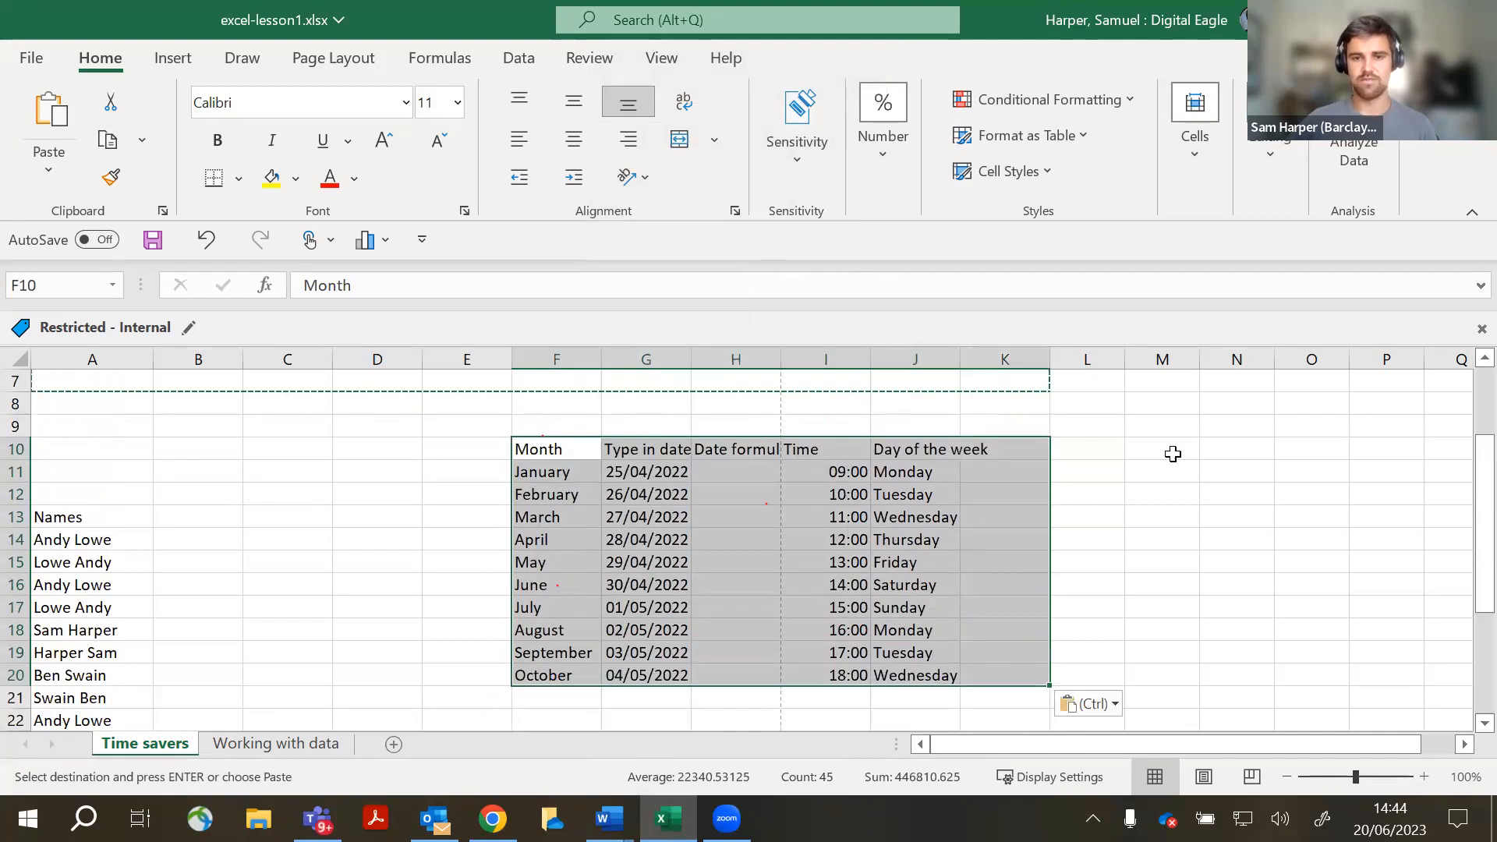
click(1225, 450)
scroll(1006, 584, up, 1)
scroll(1001, 596, down, 1)
scroll(972, 602, up, 1)
drag(483, 517, 835, 520)
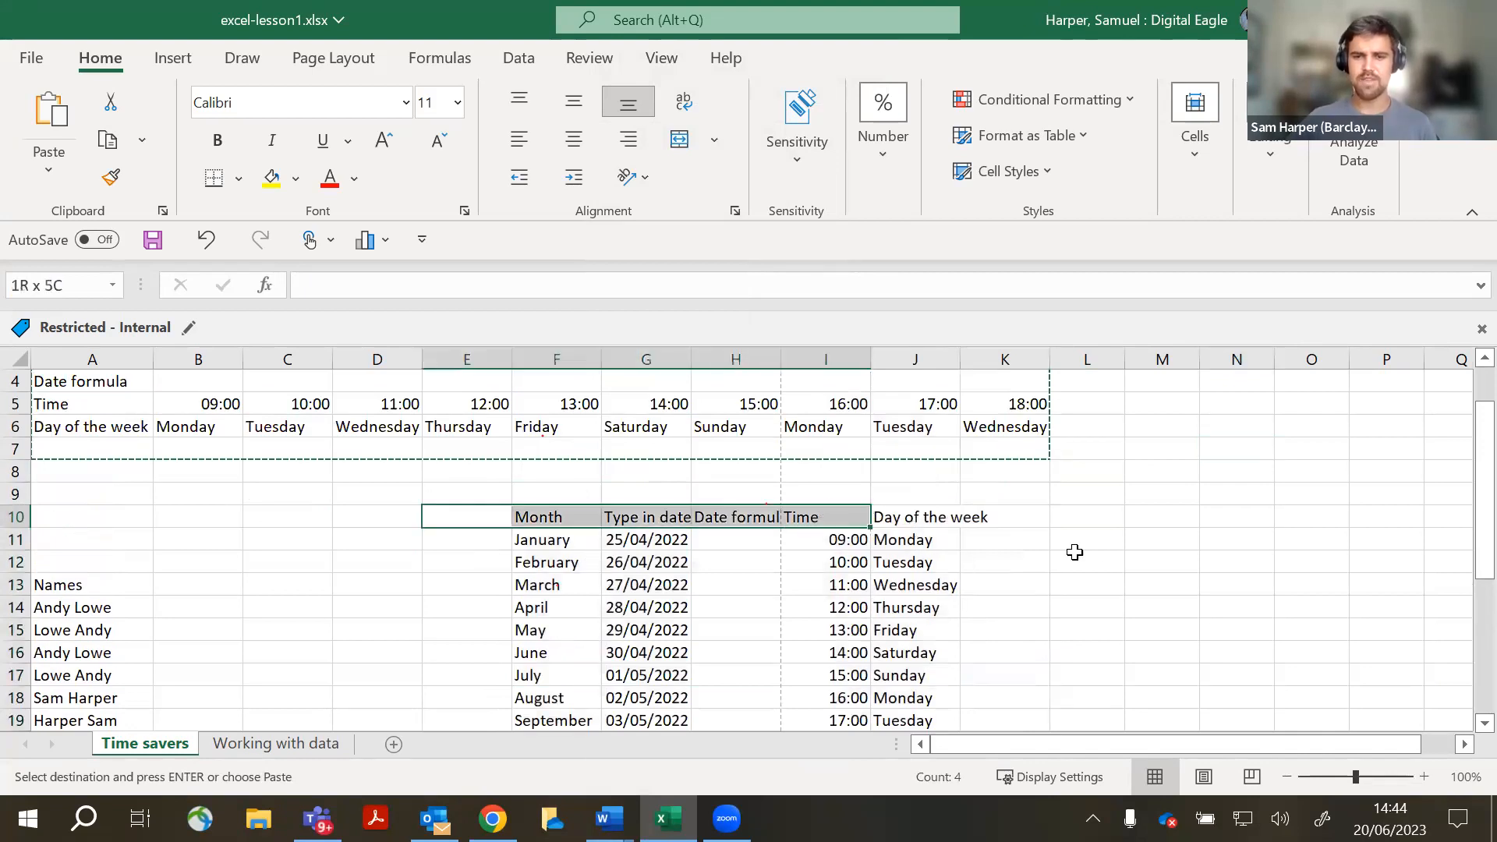
click(1077, 556)
scroll(1084, 601, down, 1)
scroll(1084, 603, up, 2)
scroll(1083, 605, down, 3)
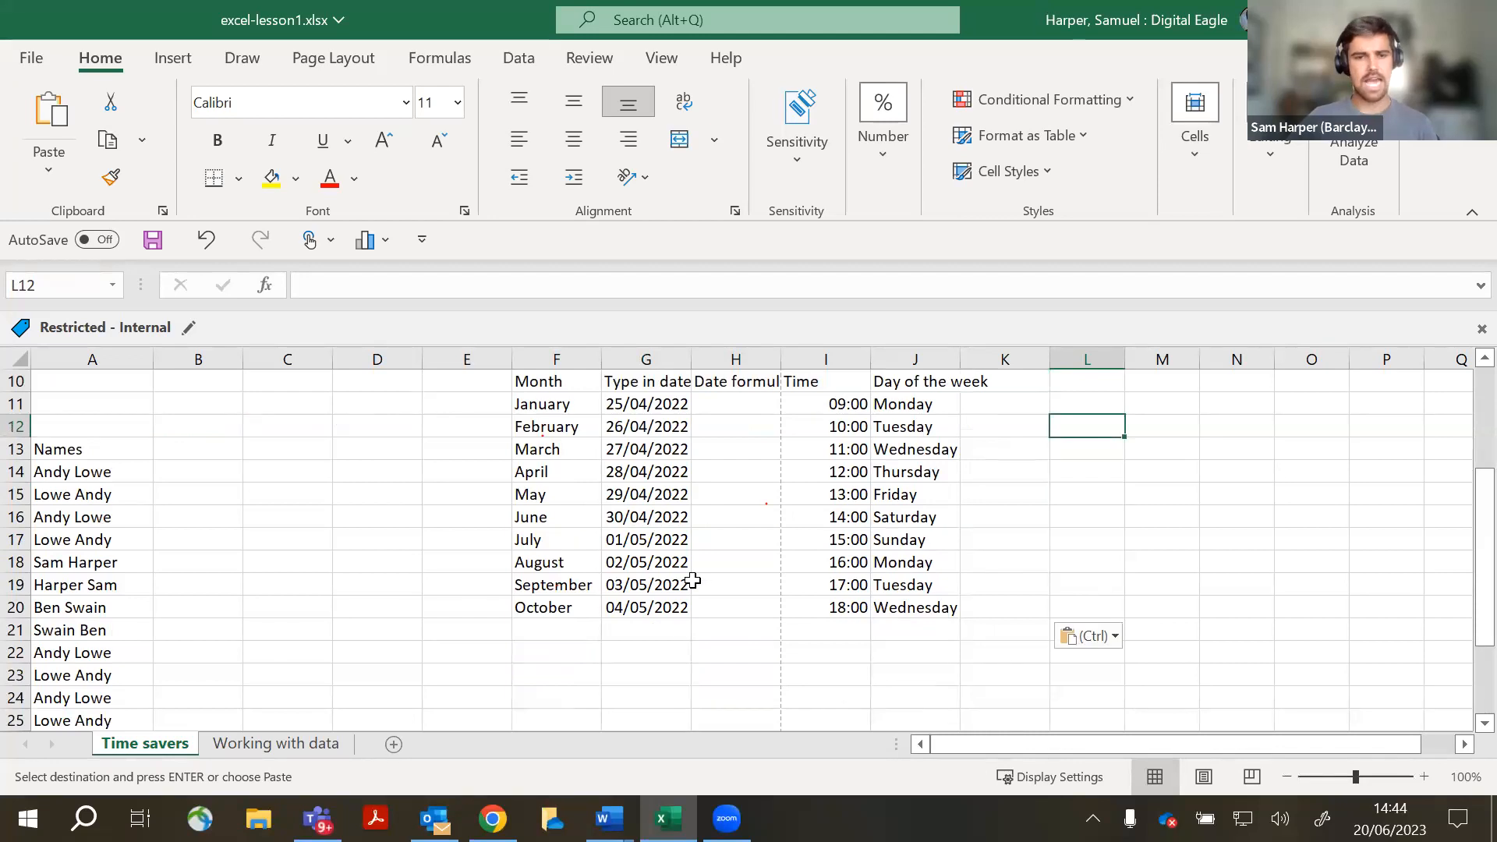
- Copy F10:J20 and paste it transposed at F23, putting months back across row 23
click(517, 379)
drag(817, 558, 936, 598)
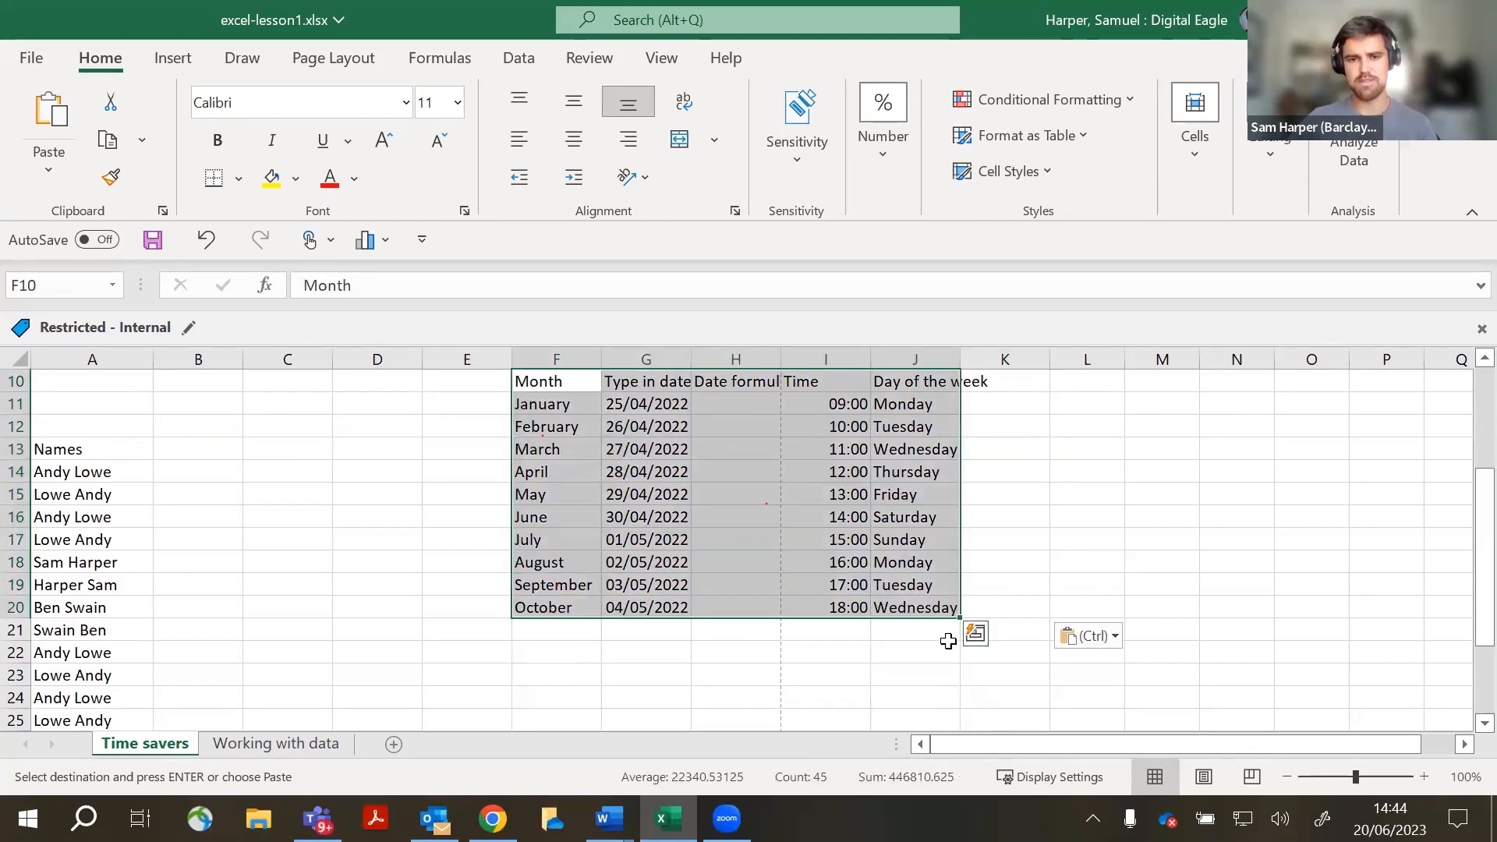
key(ctrl+c)
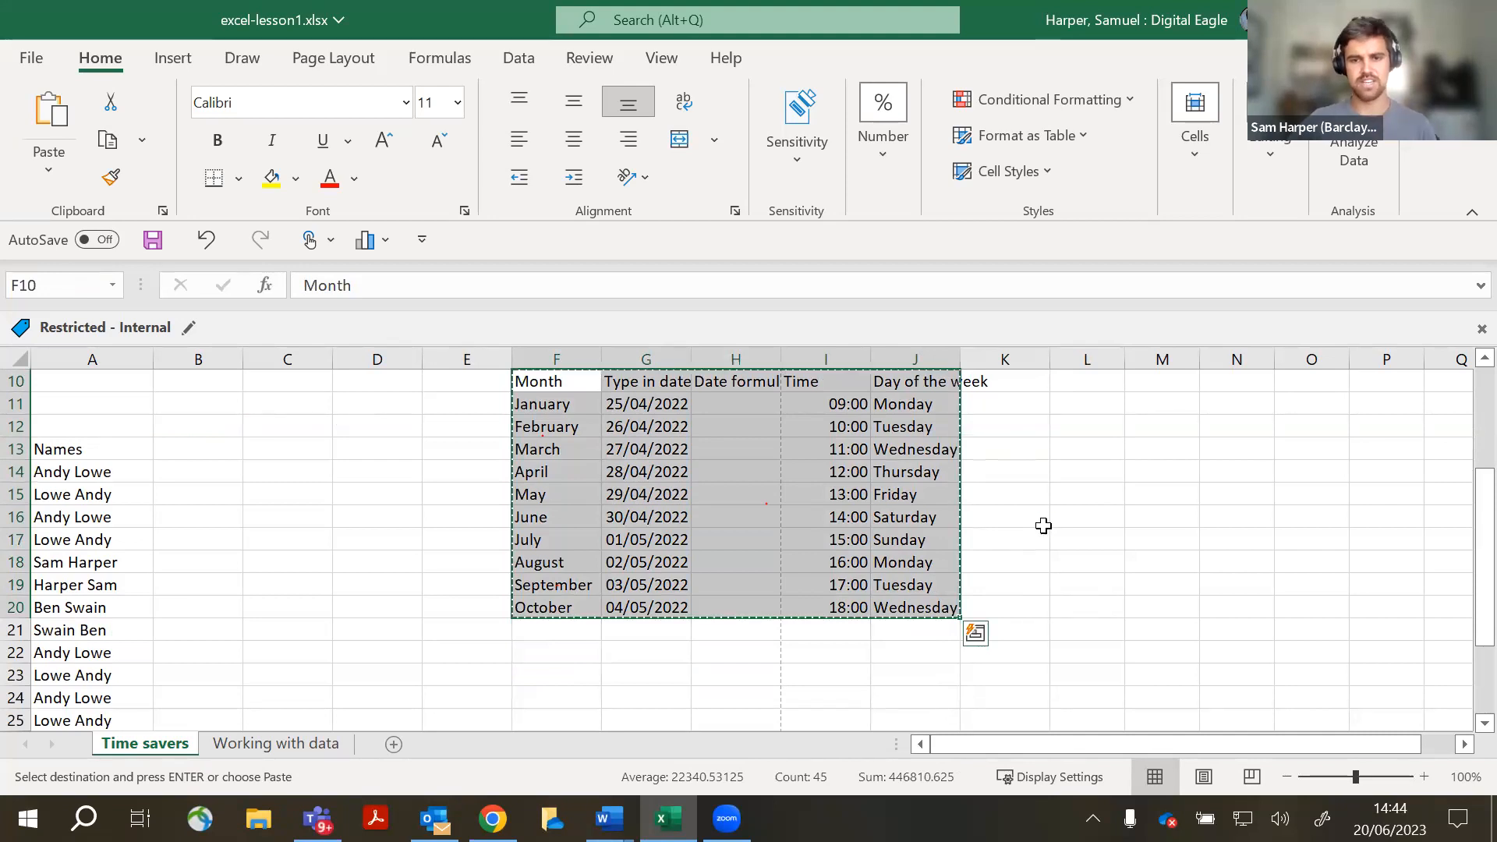
scroll(897, 569, down, 2)
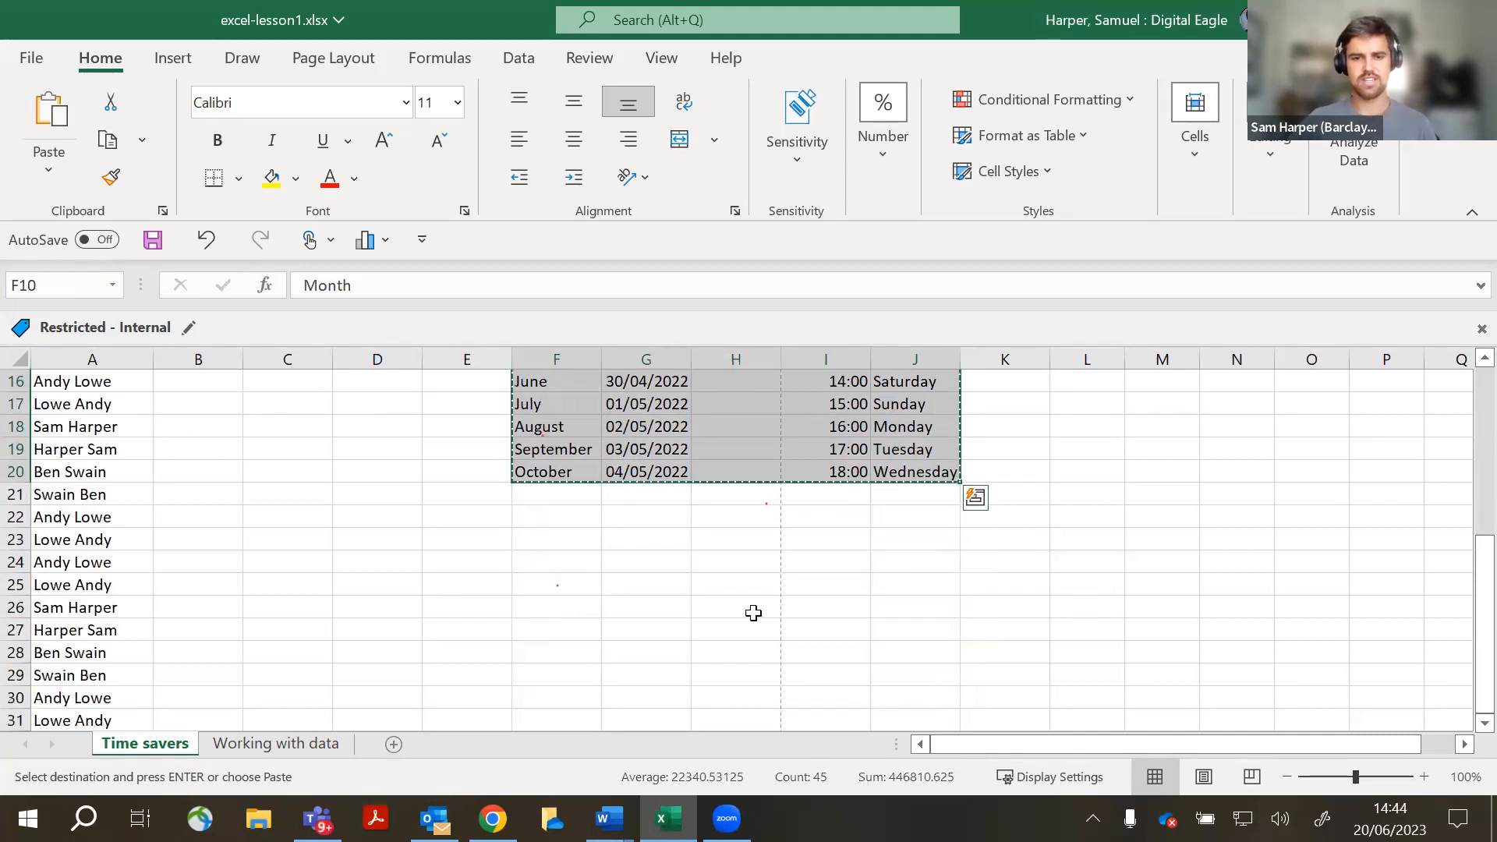
click(575, 543)
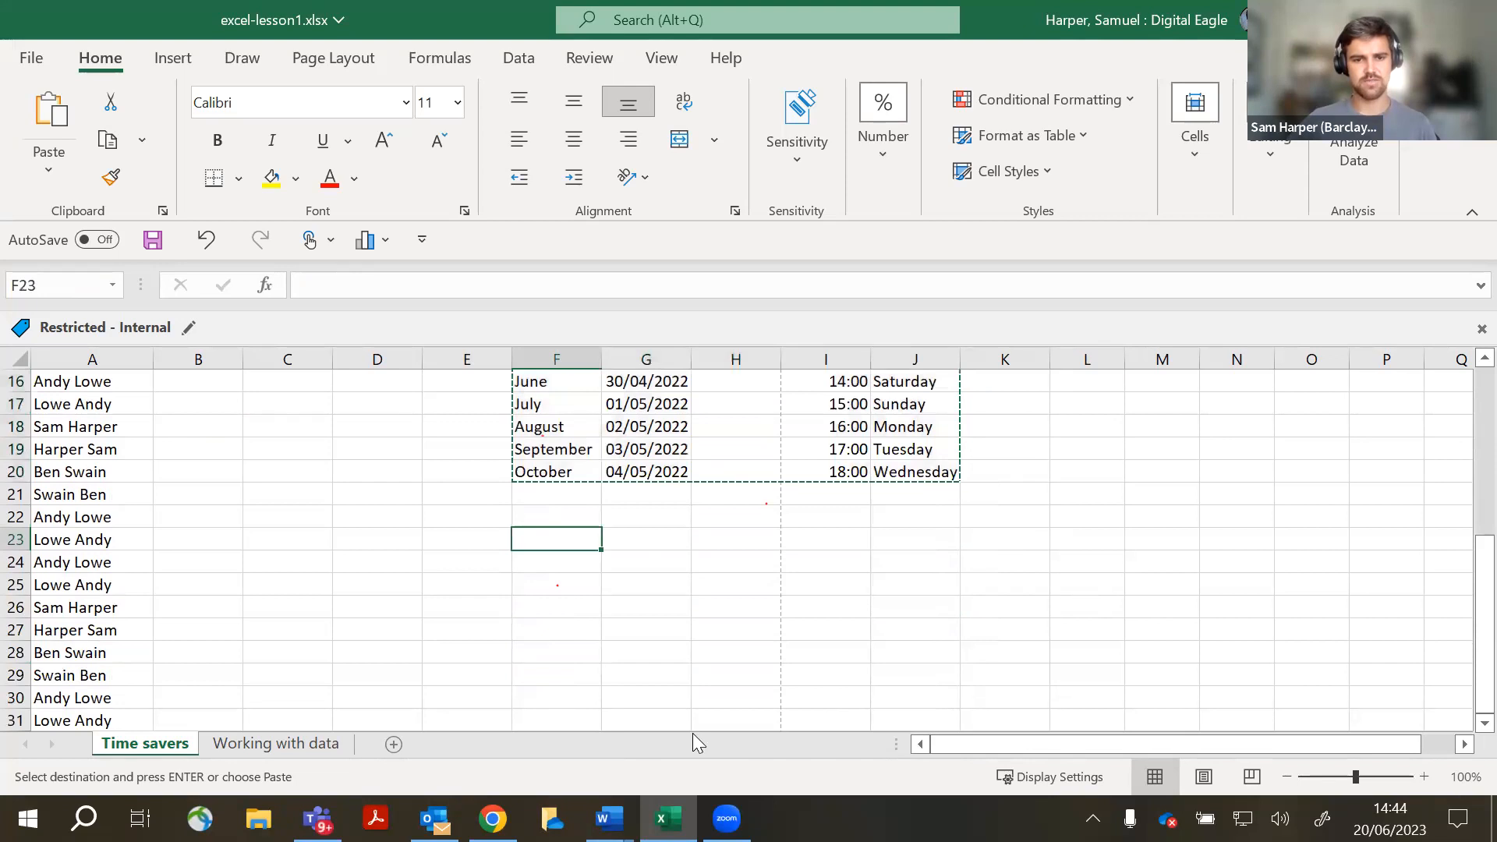
click(60, 176)
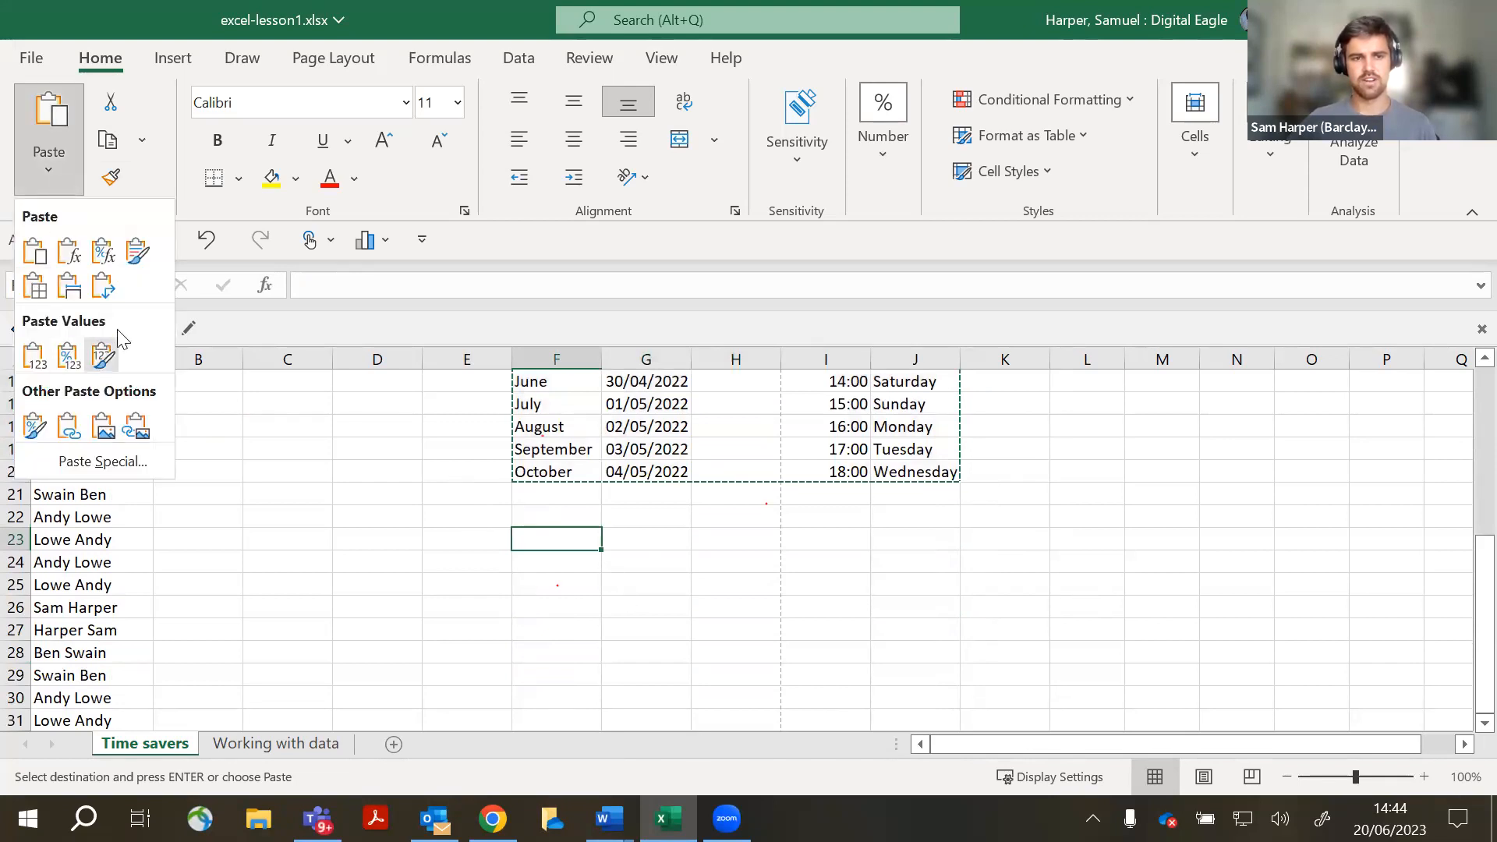
click(101, 290)
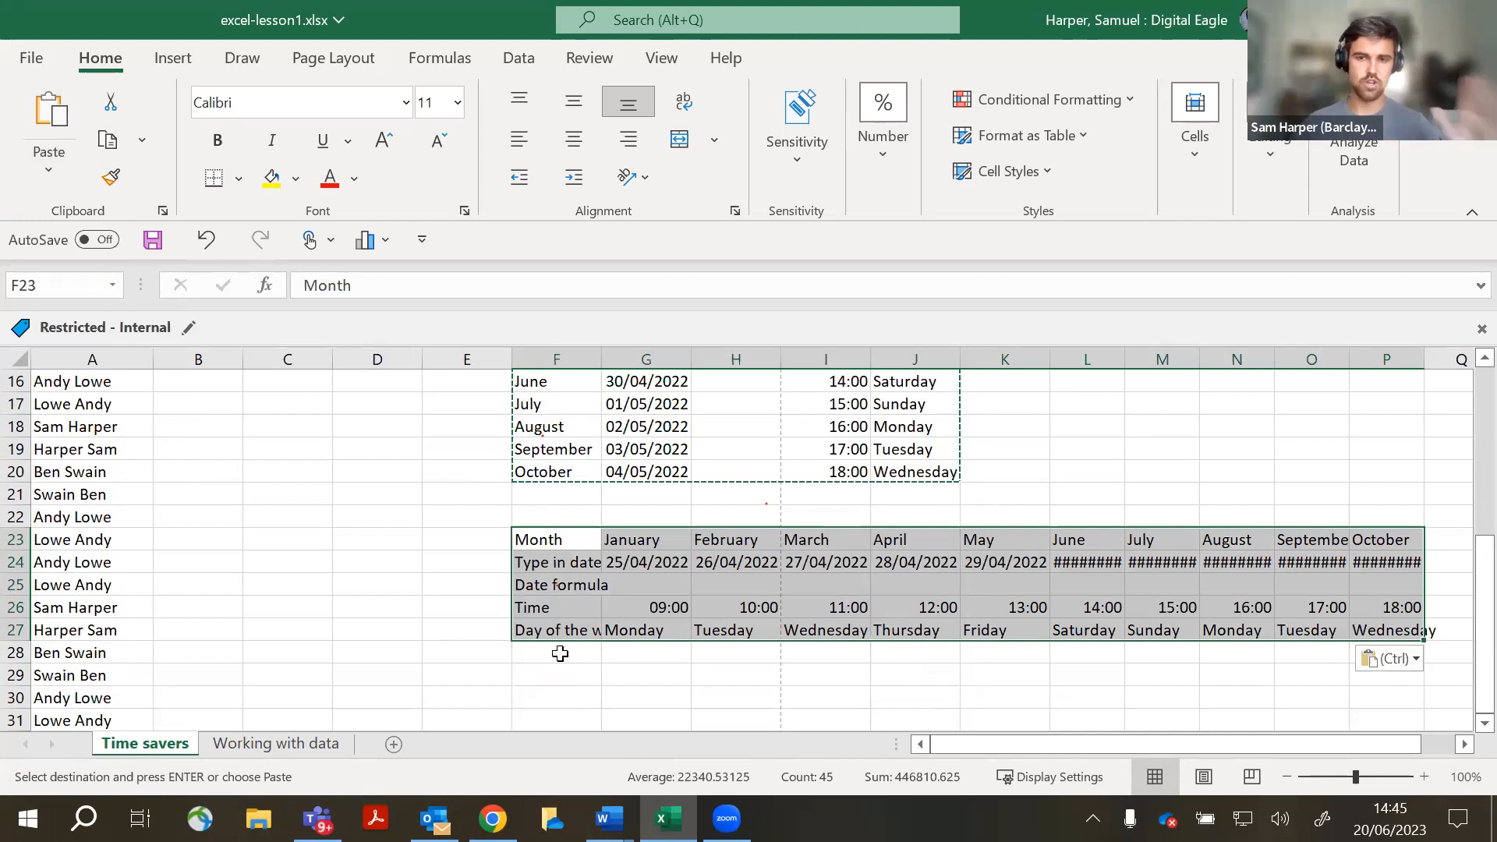
- Undo both transposed pastes, the row 5–6 fills, the column widths and the row 3 date fill
key(ctrl+z)
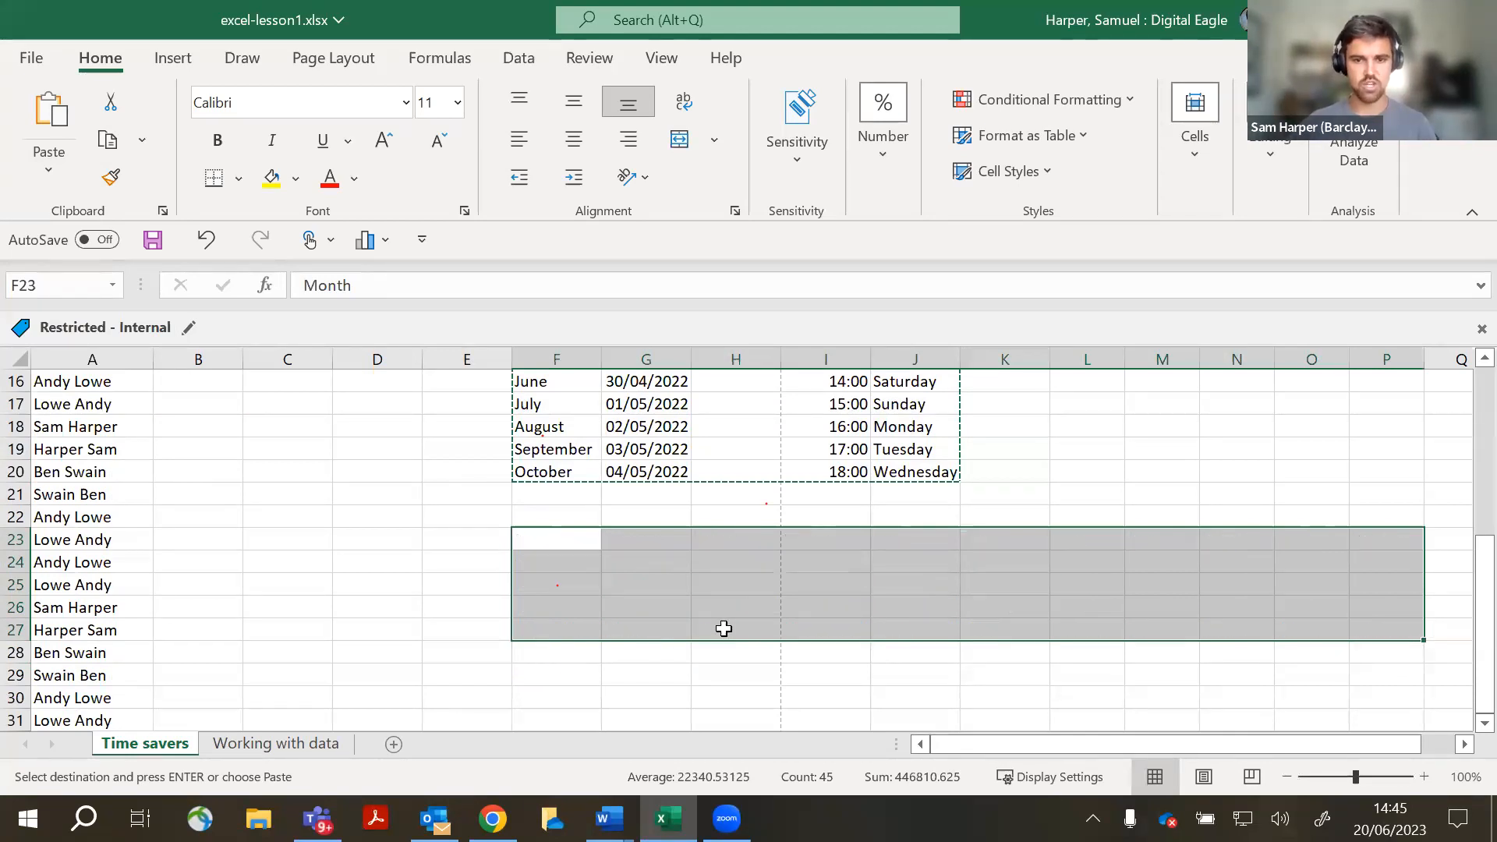
key(ctrl+z)
scroll(720, 629, up, 3)
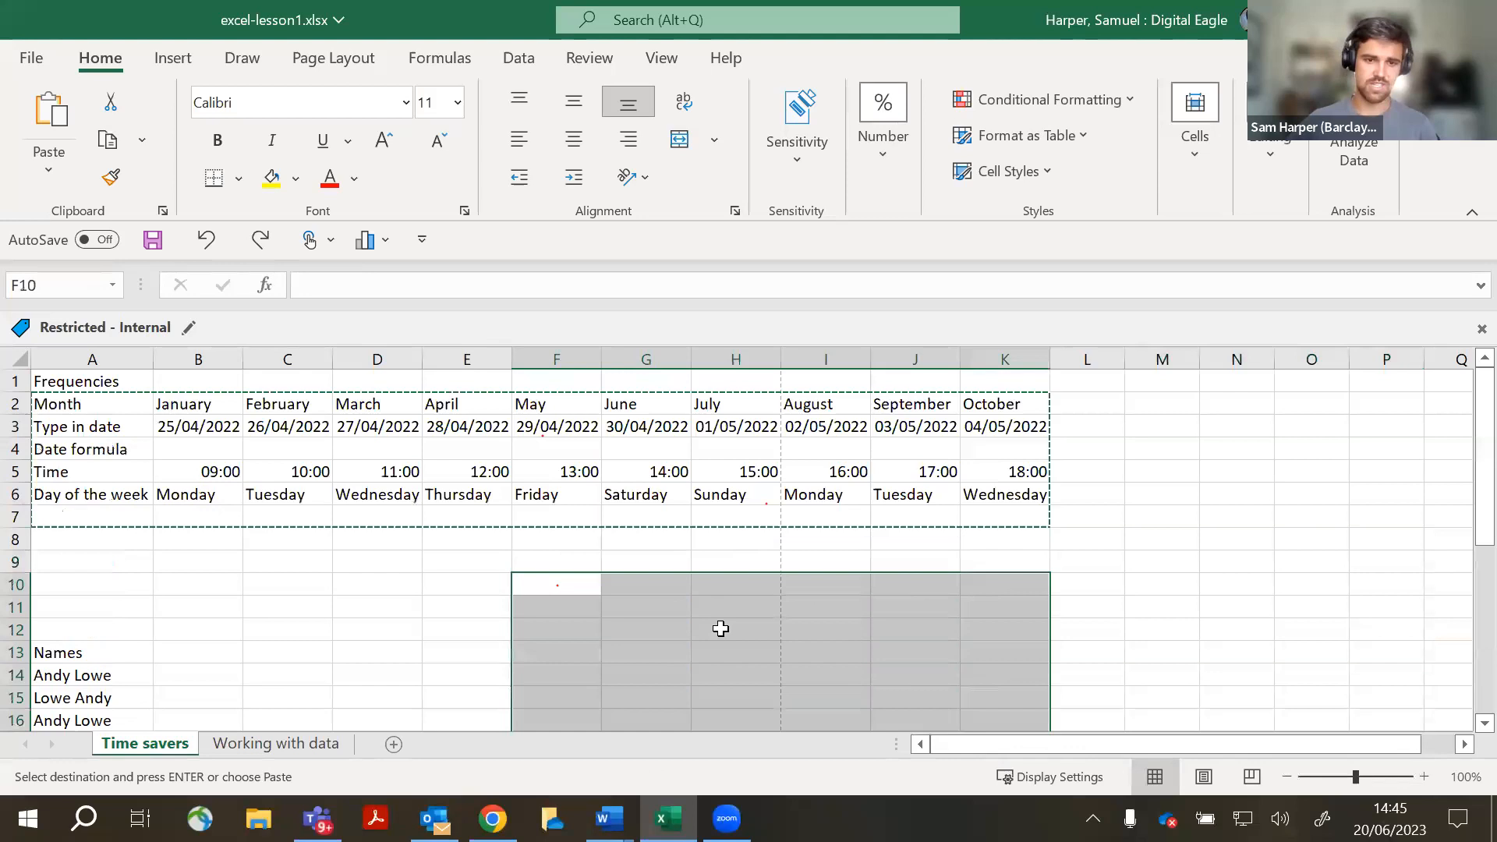
click(1221, 513)
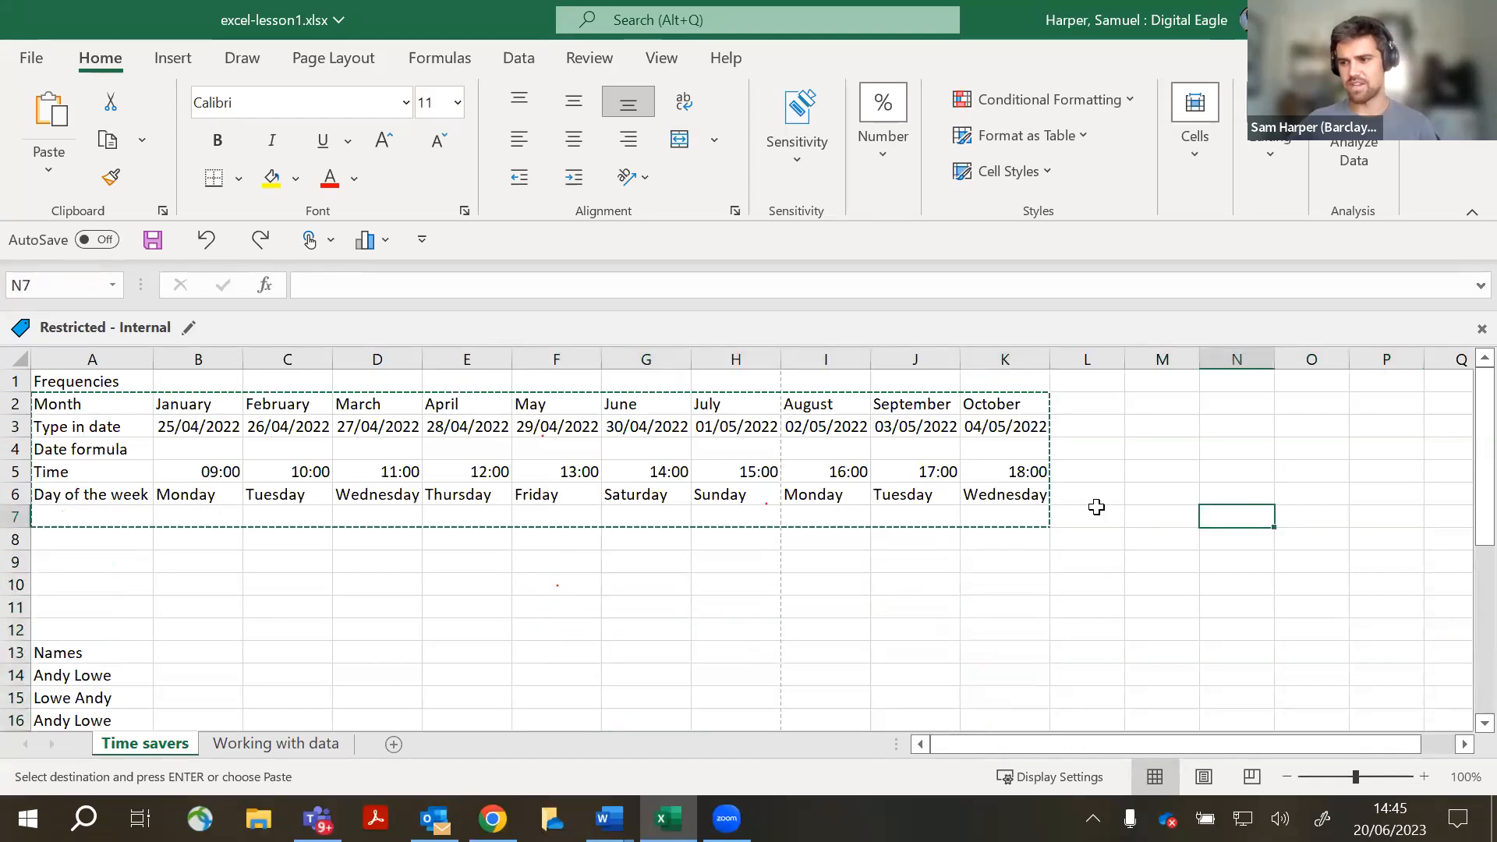
key(ctrl+z)
key(ctrl+z)
key(ctrl+z)
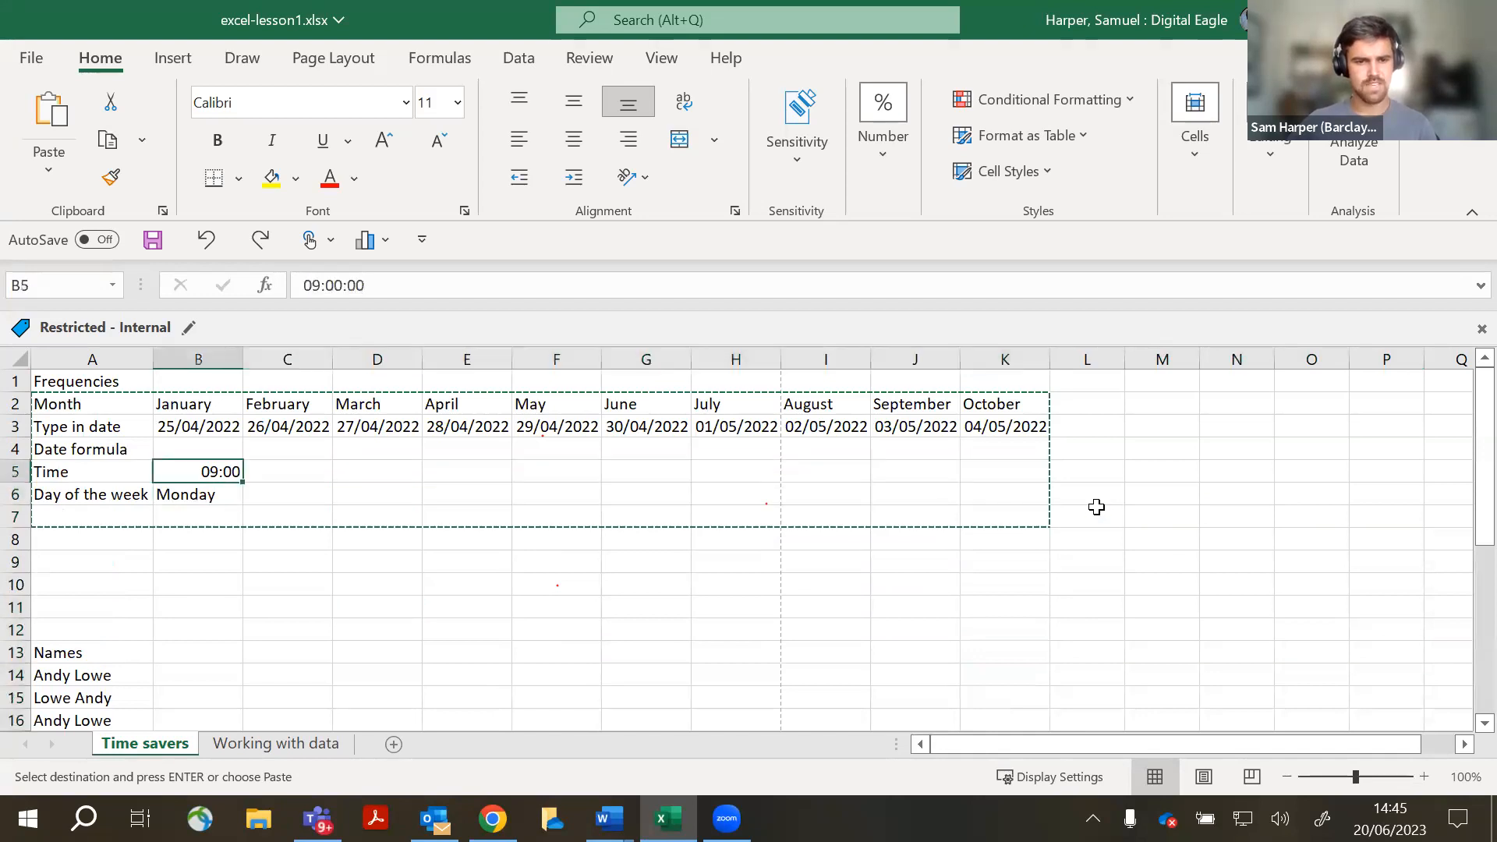
key(ctrl+z)
key(ctrl+z)
key(ctrl+z)
key(ctrl+z)
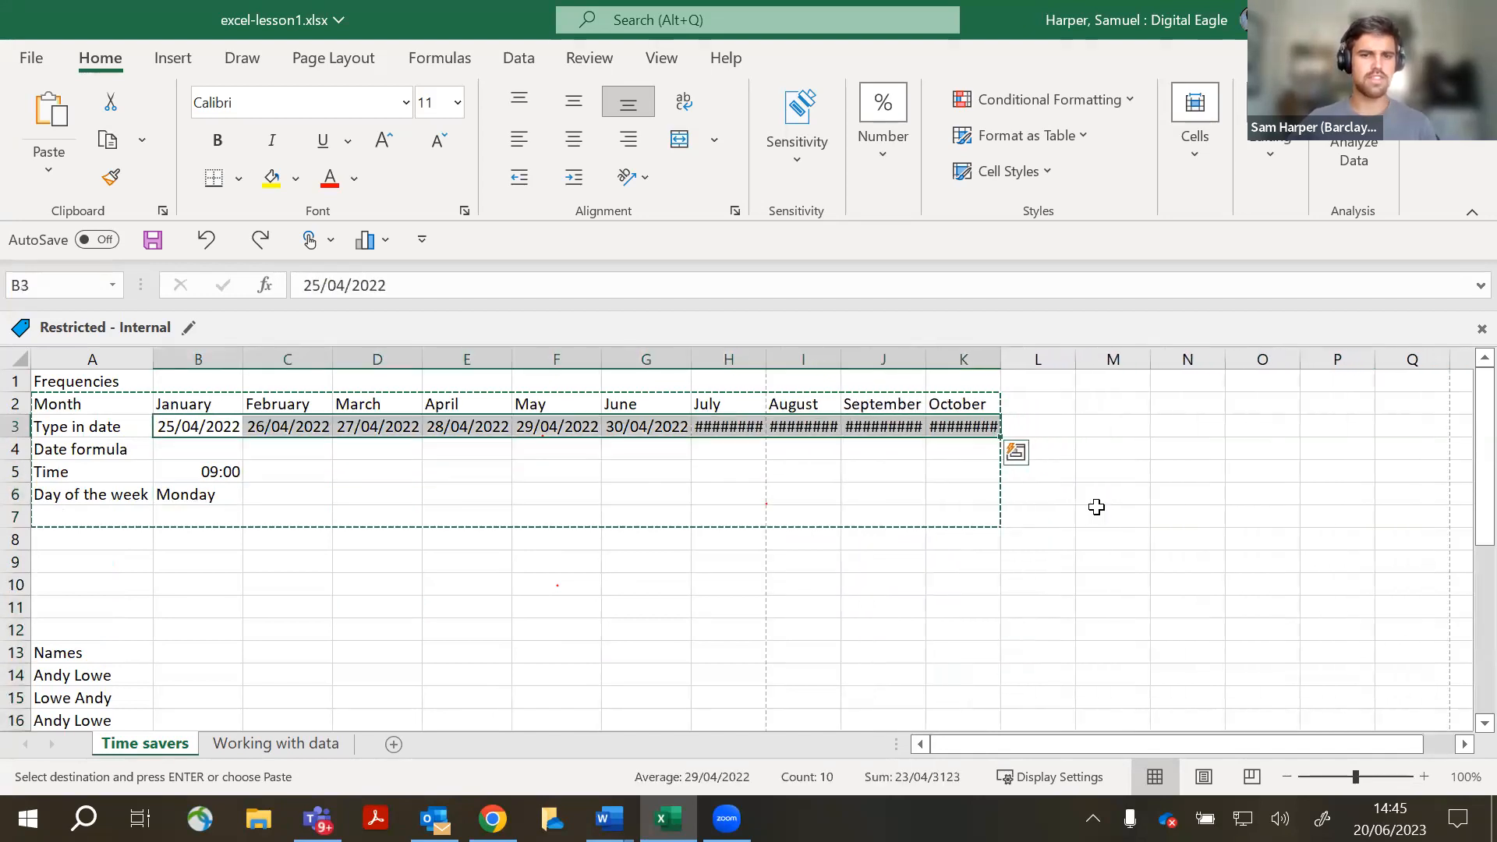
key(ctrl+z)
key(ctrl+z)
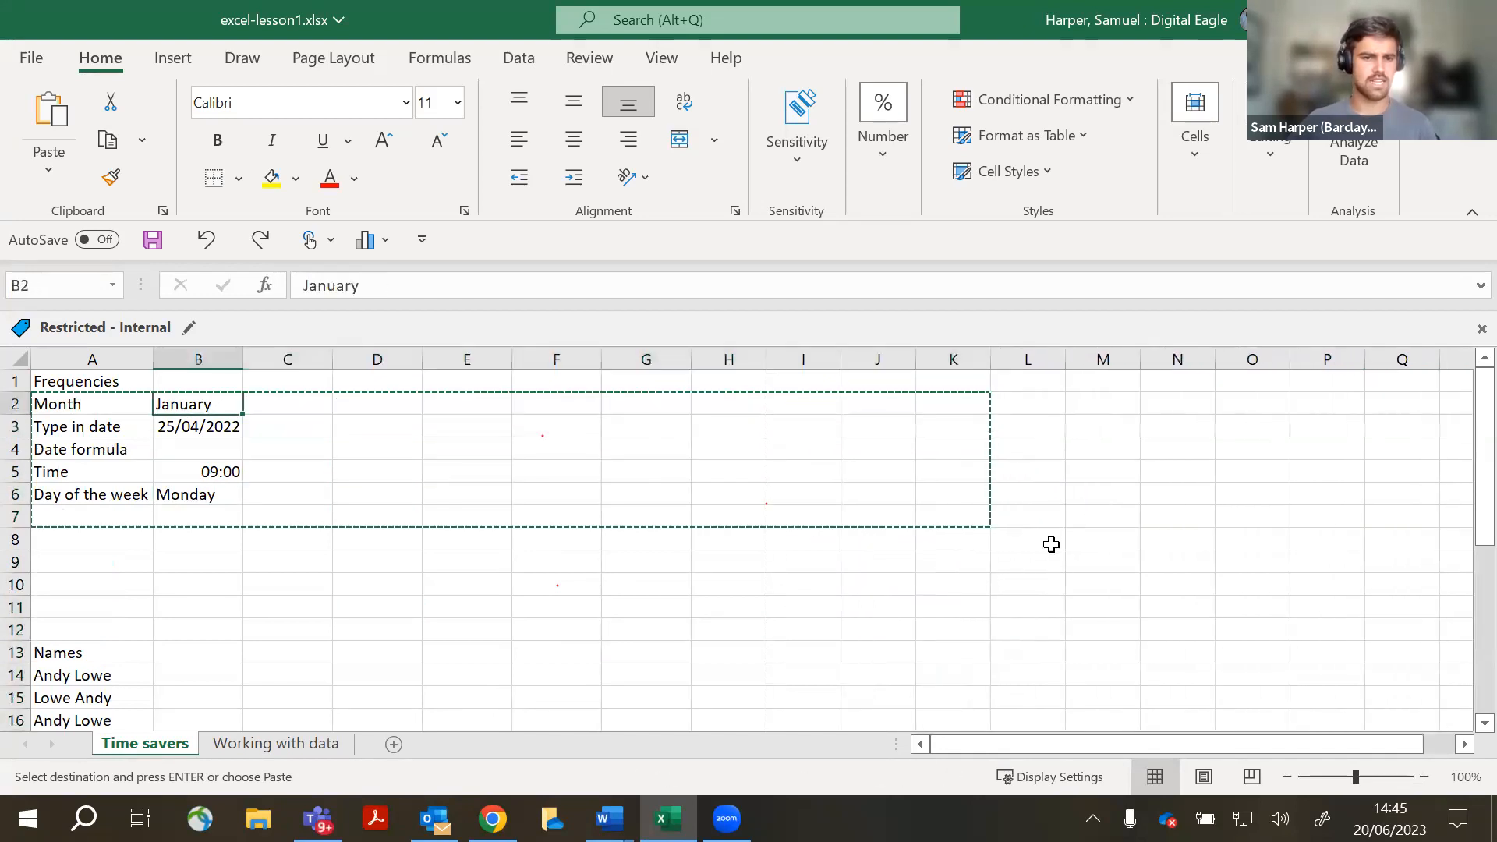
- Cancel the pending copy marquee and select F6 for a new question
click(436, 569)
key(Escape)
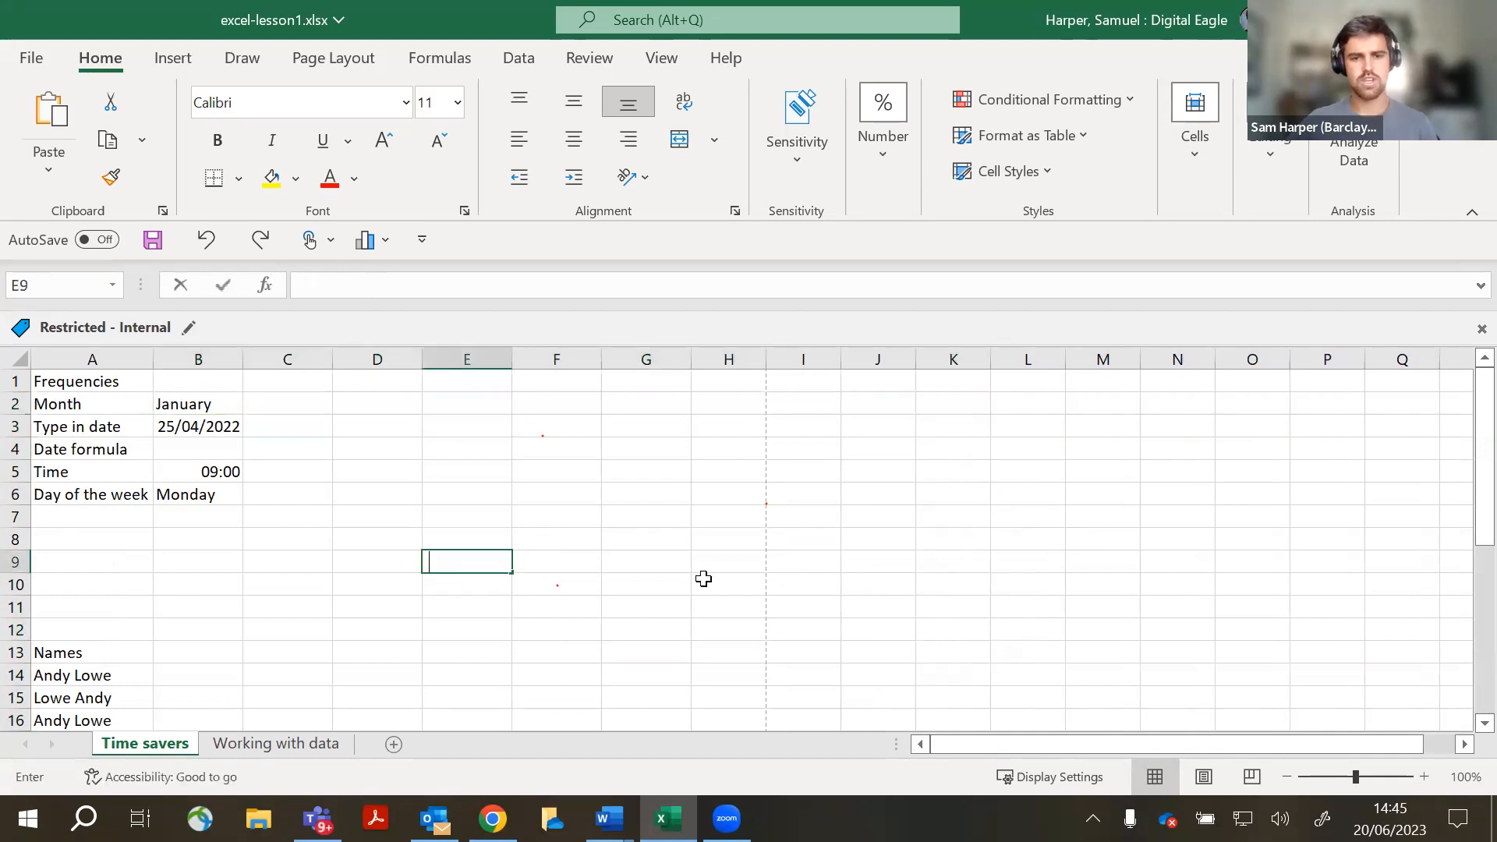
click(706, 583)
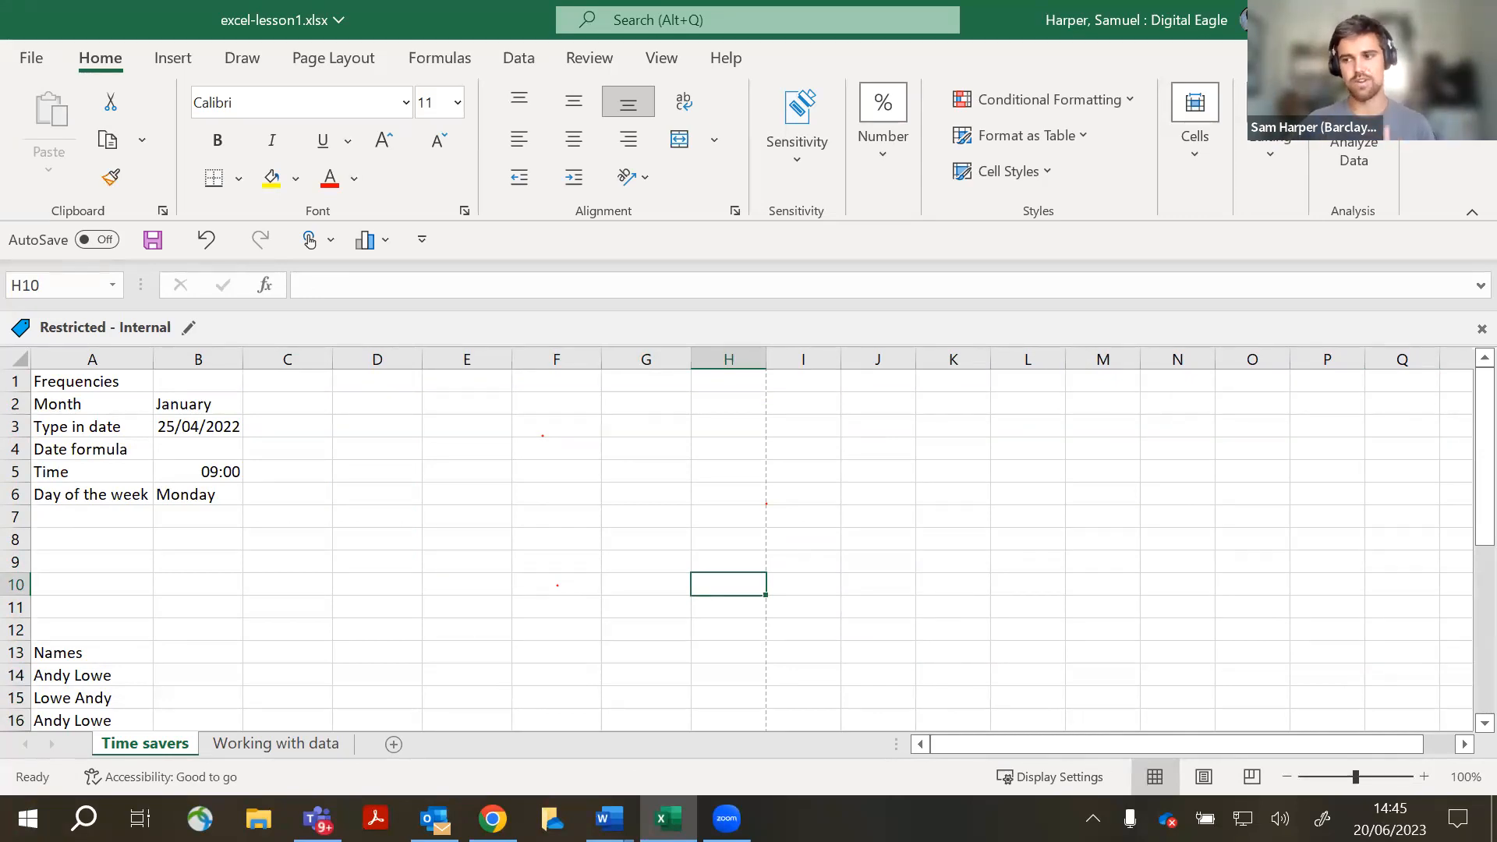
click(468, 496)
click(546, 506)
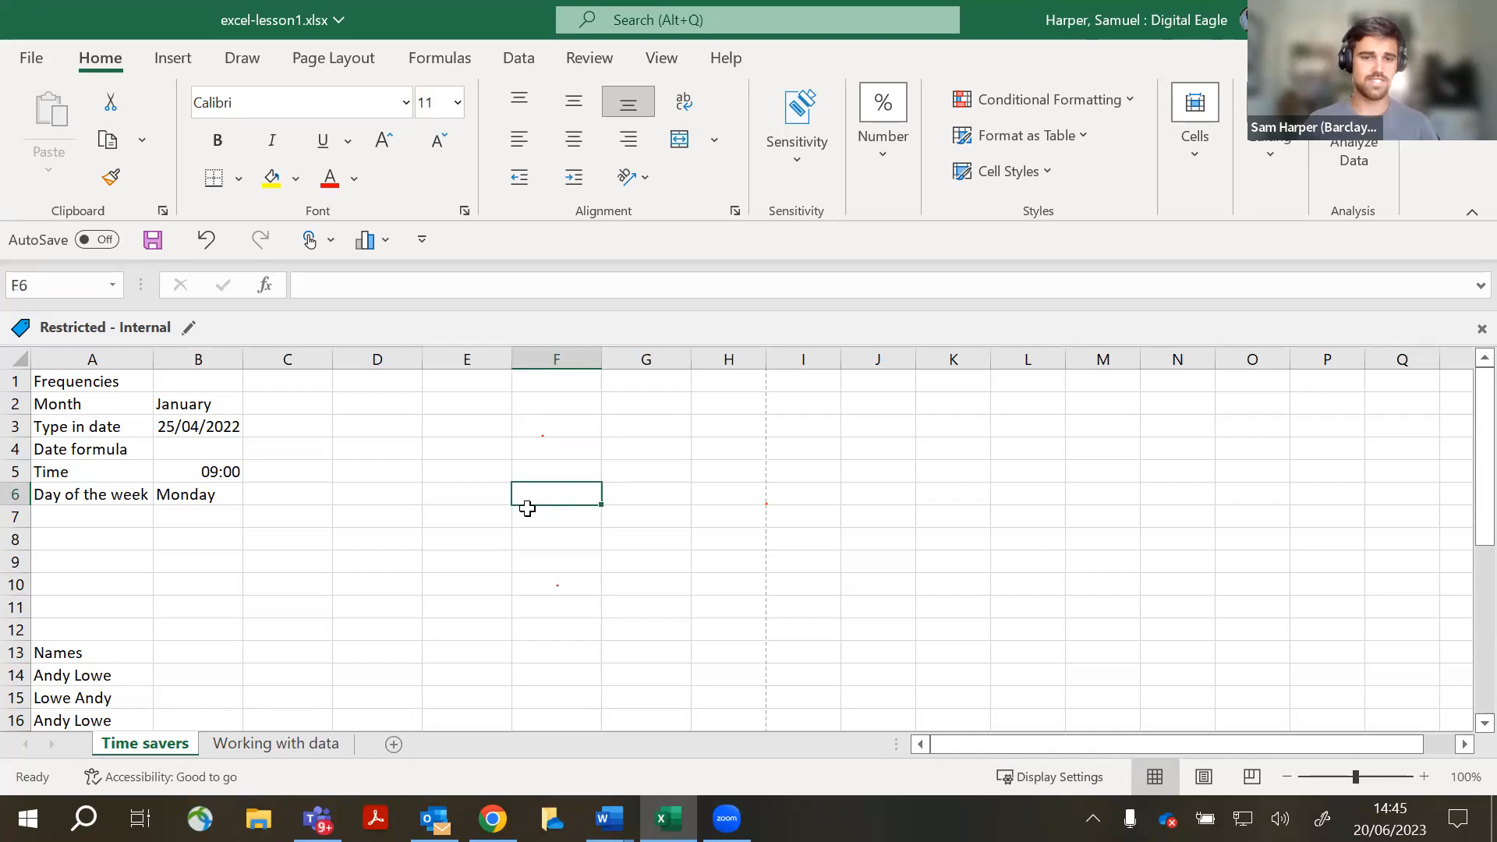
- Enter 'What year were you born' in F6 and AutoFit column F to its width
text(What year were you born)
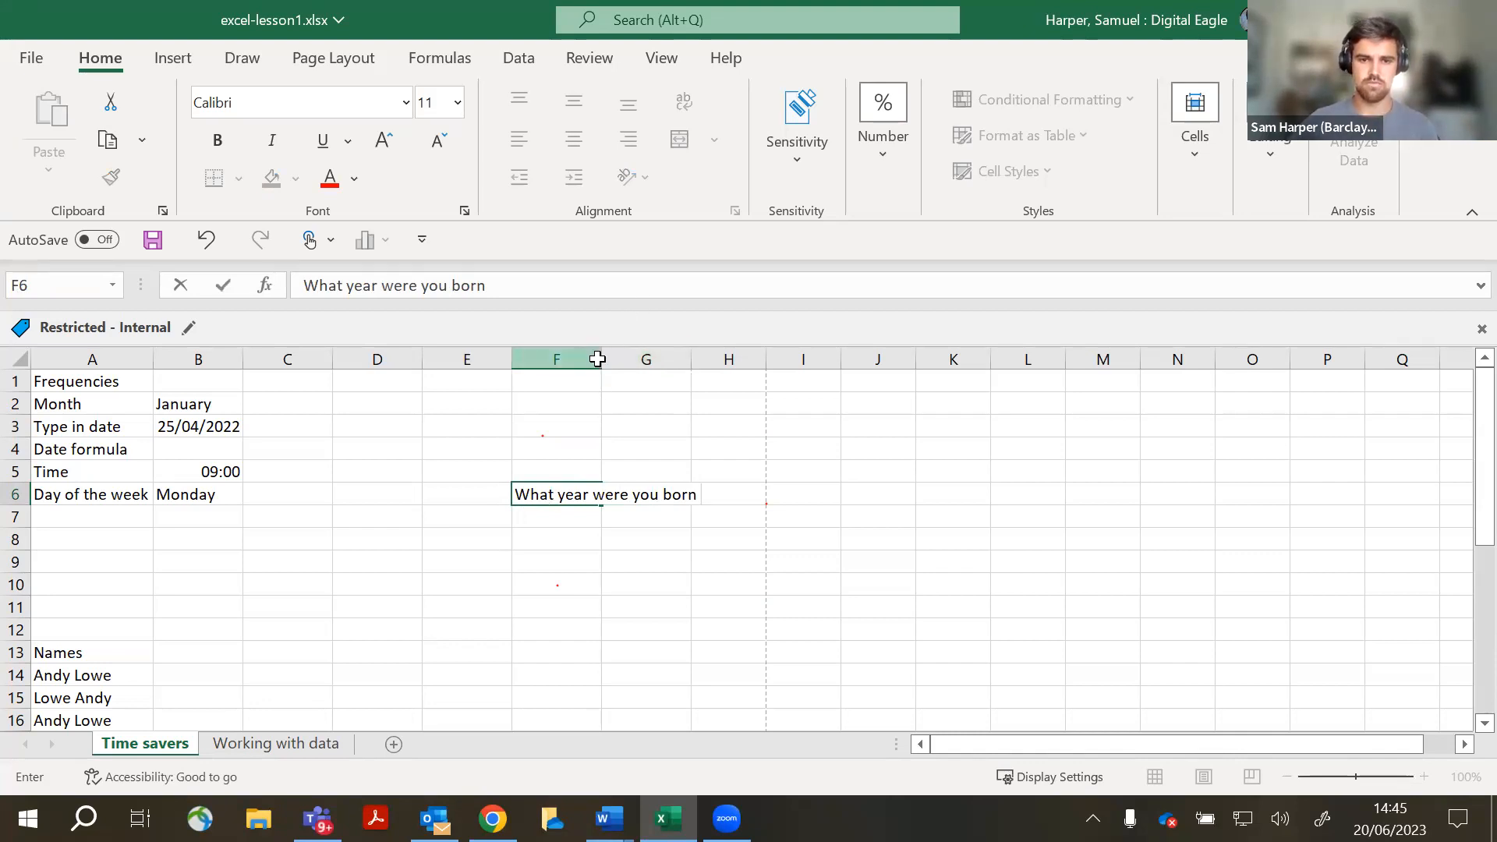
double_click(599, 359)
click(742, 477)
click(648, 499)
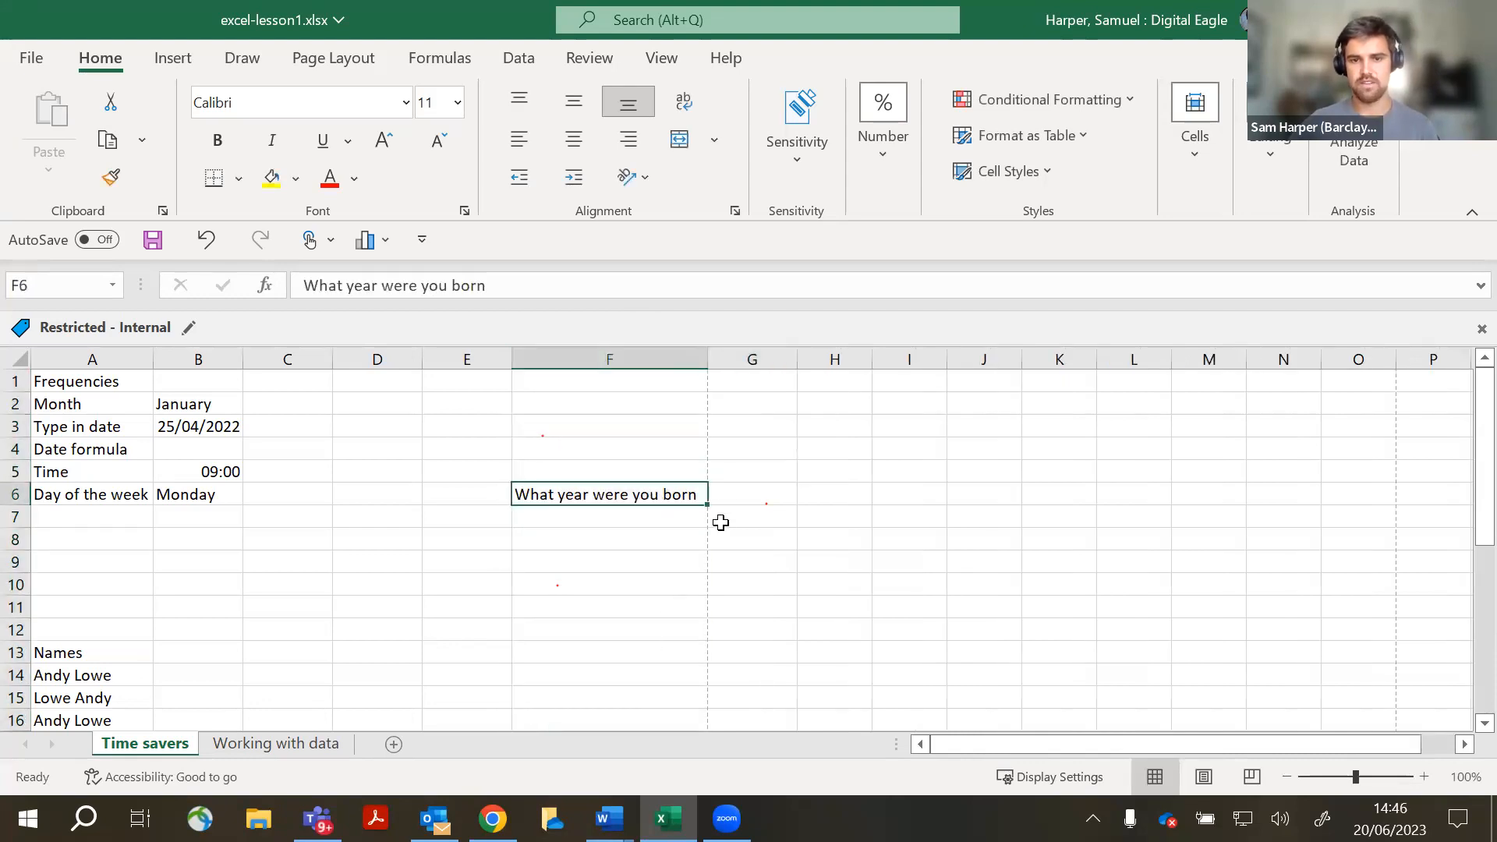
click(733, 477)
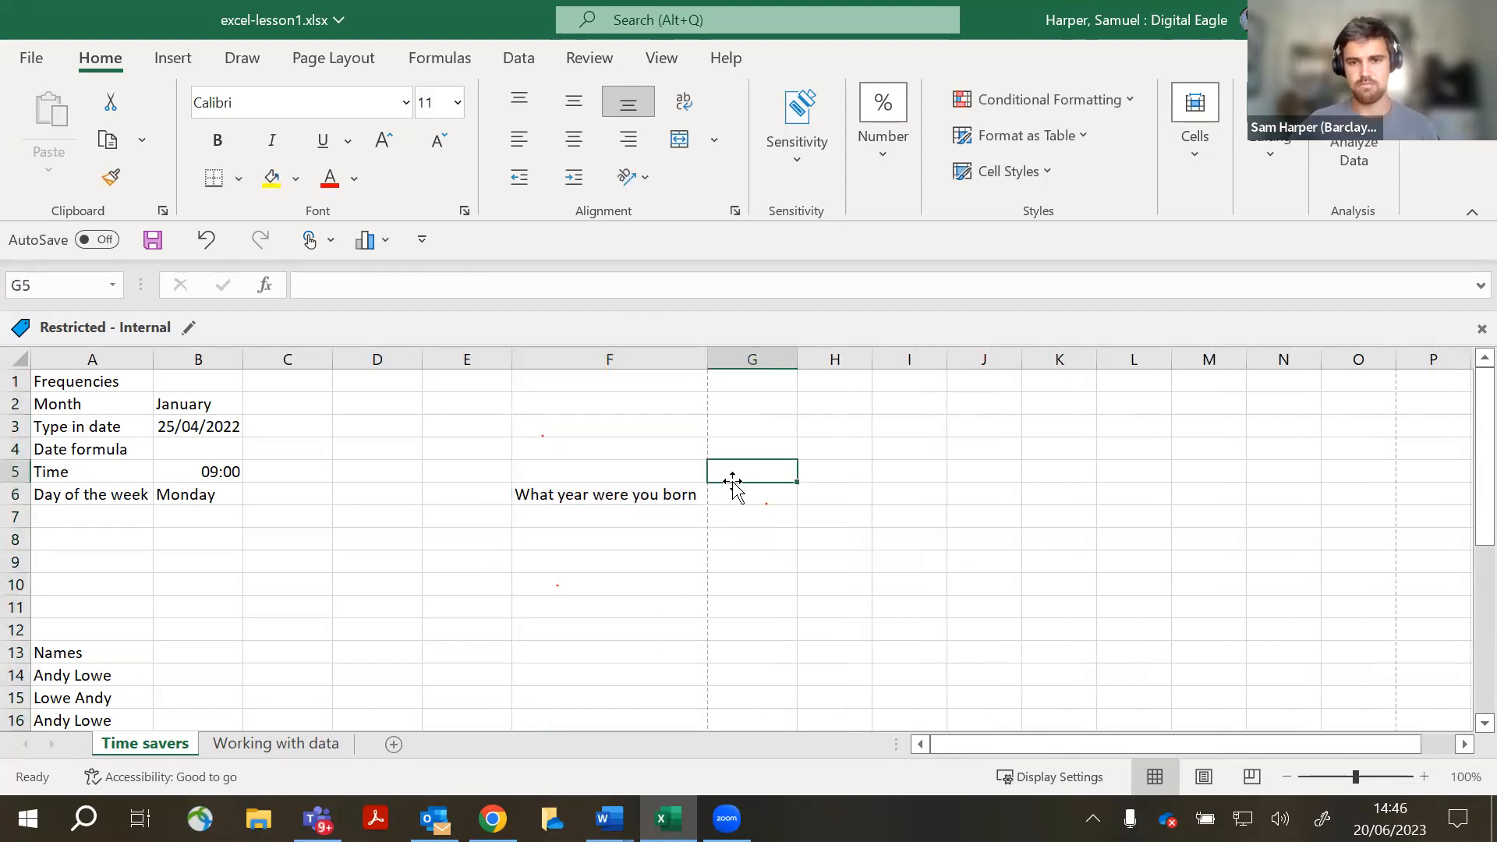
click(496, 518)
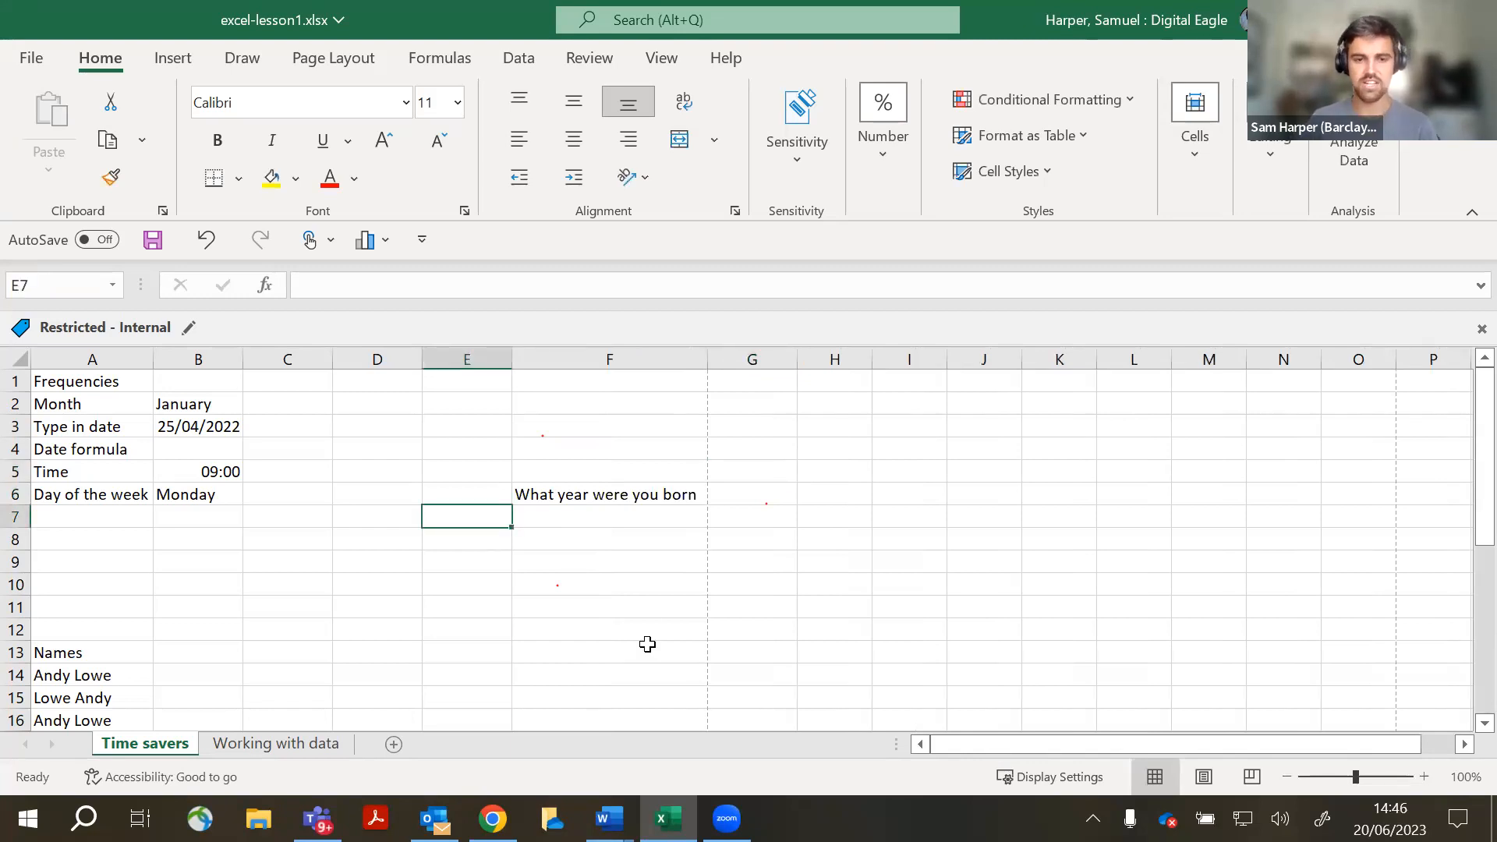
- Enter 1900 and 1901 in E7:E8 and extend the series down to 2023 in E130
text(1900)
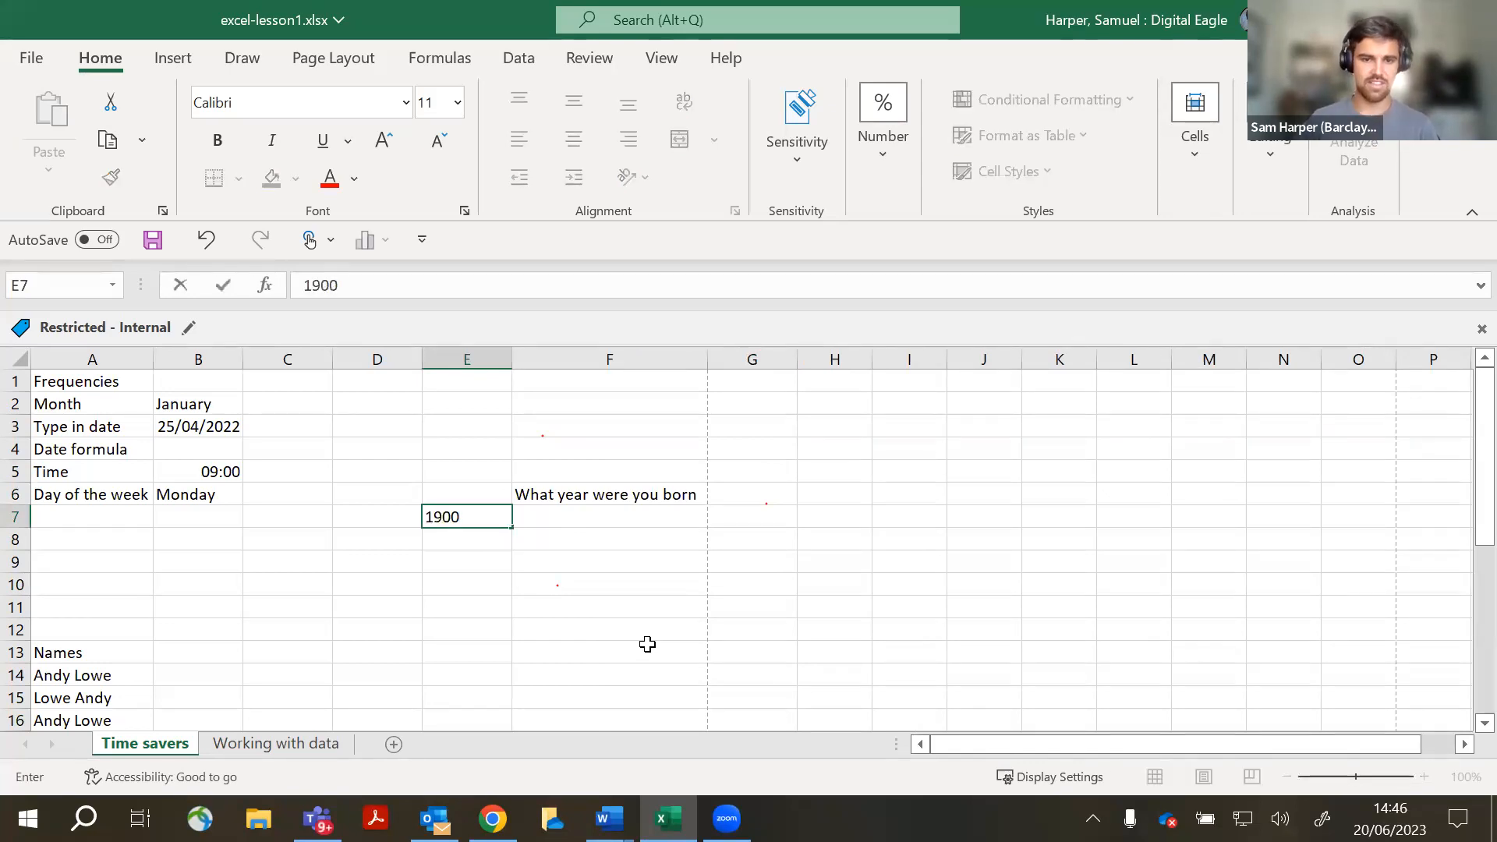
key(Return)
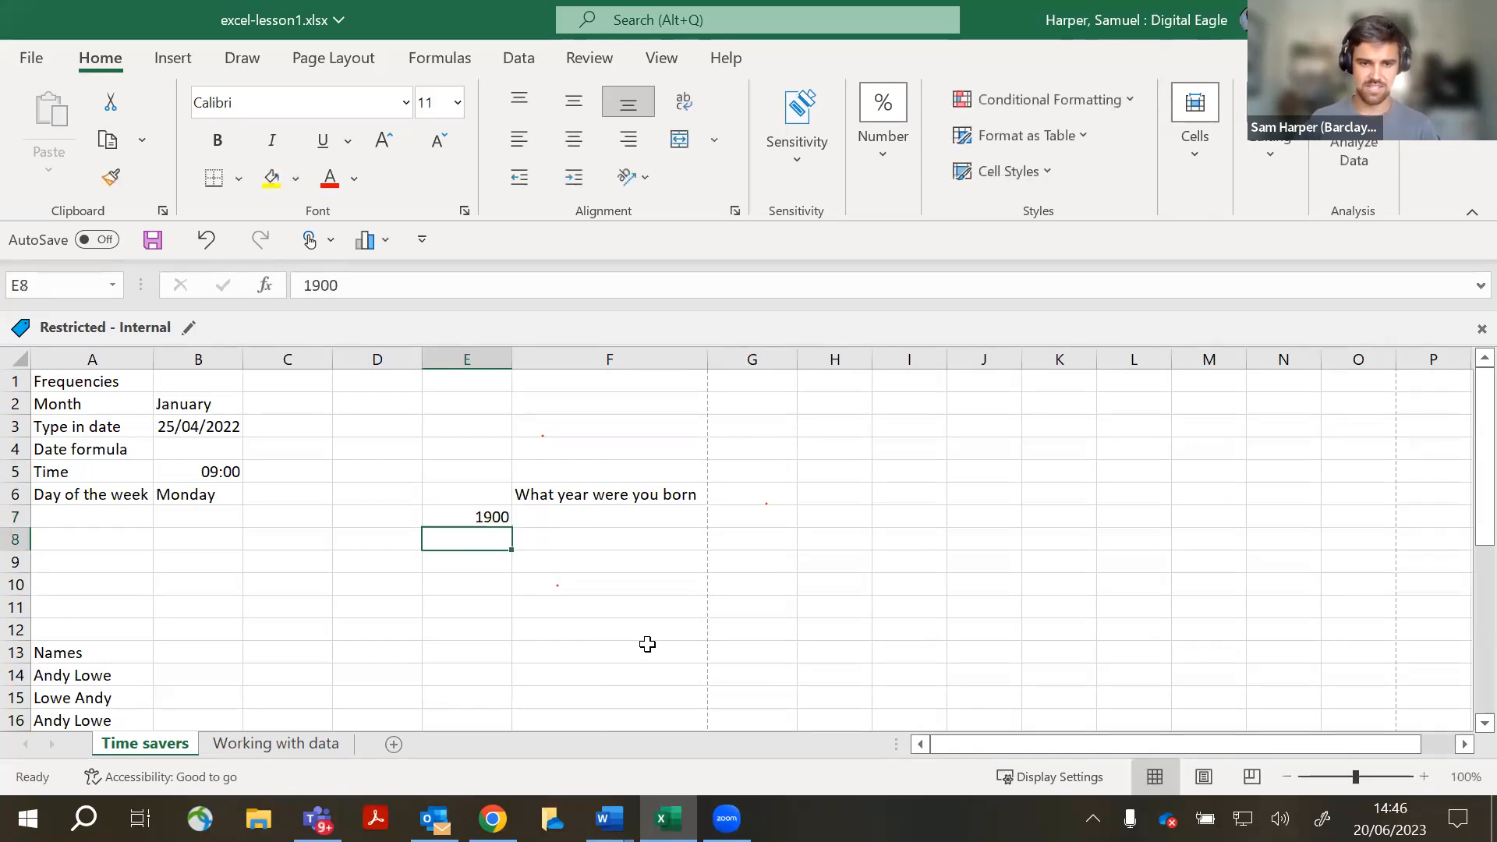
text(1901)
click(647, 644)
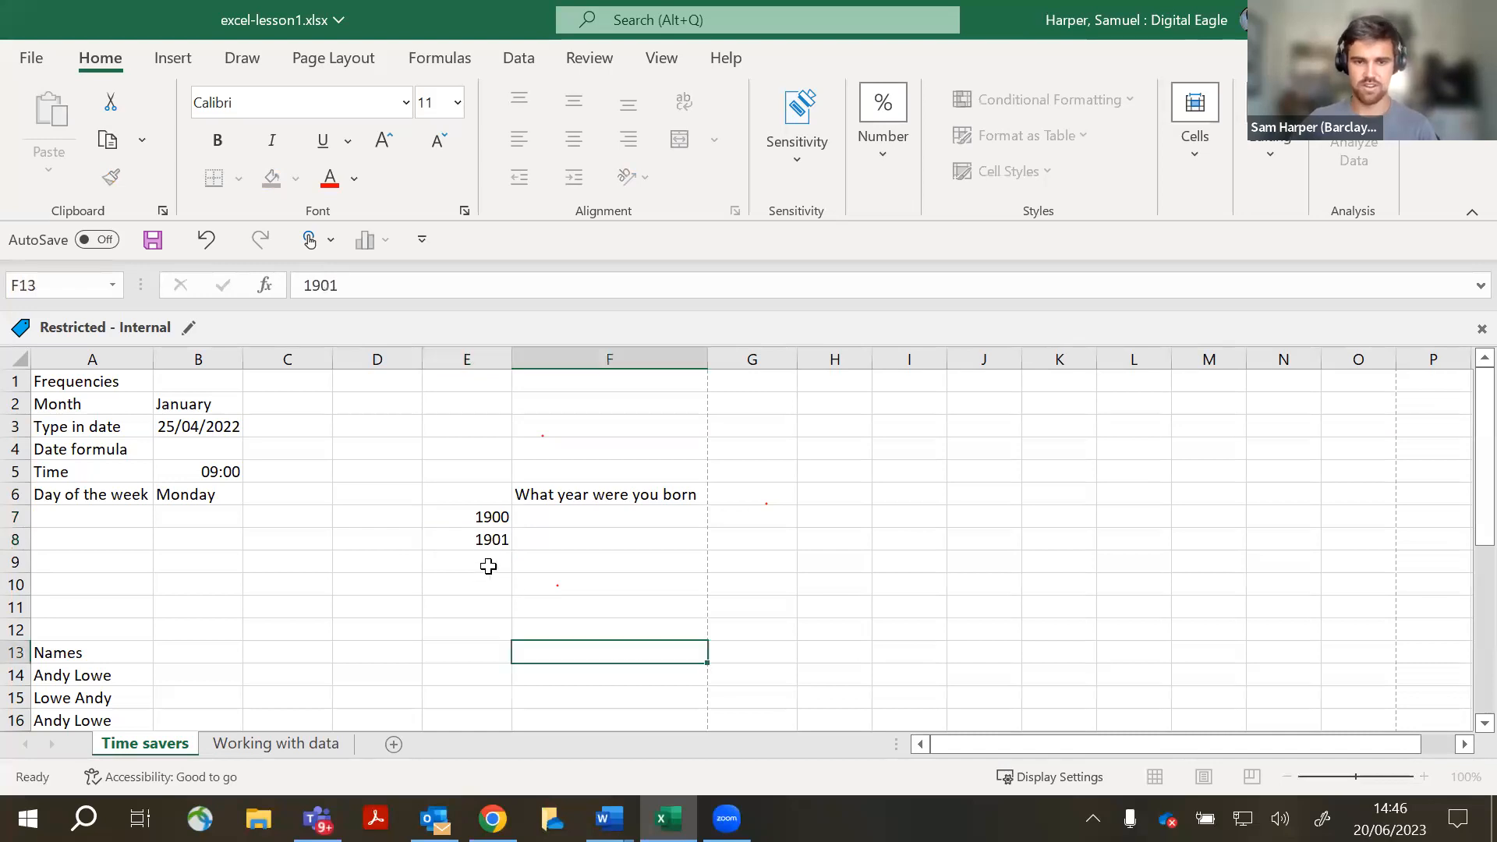
drag(489, 518, 496, 478)
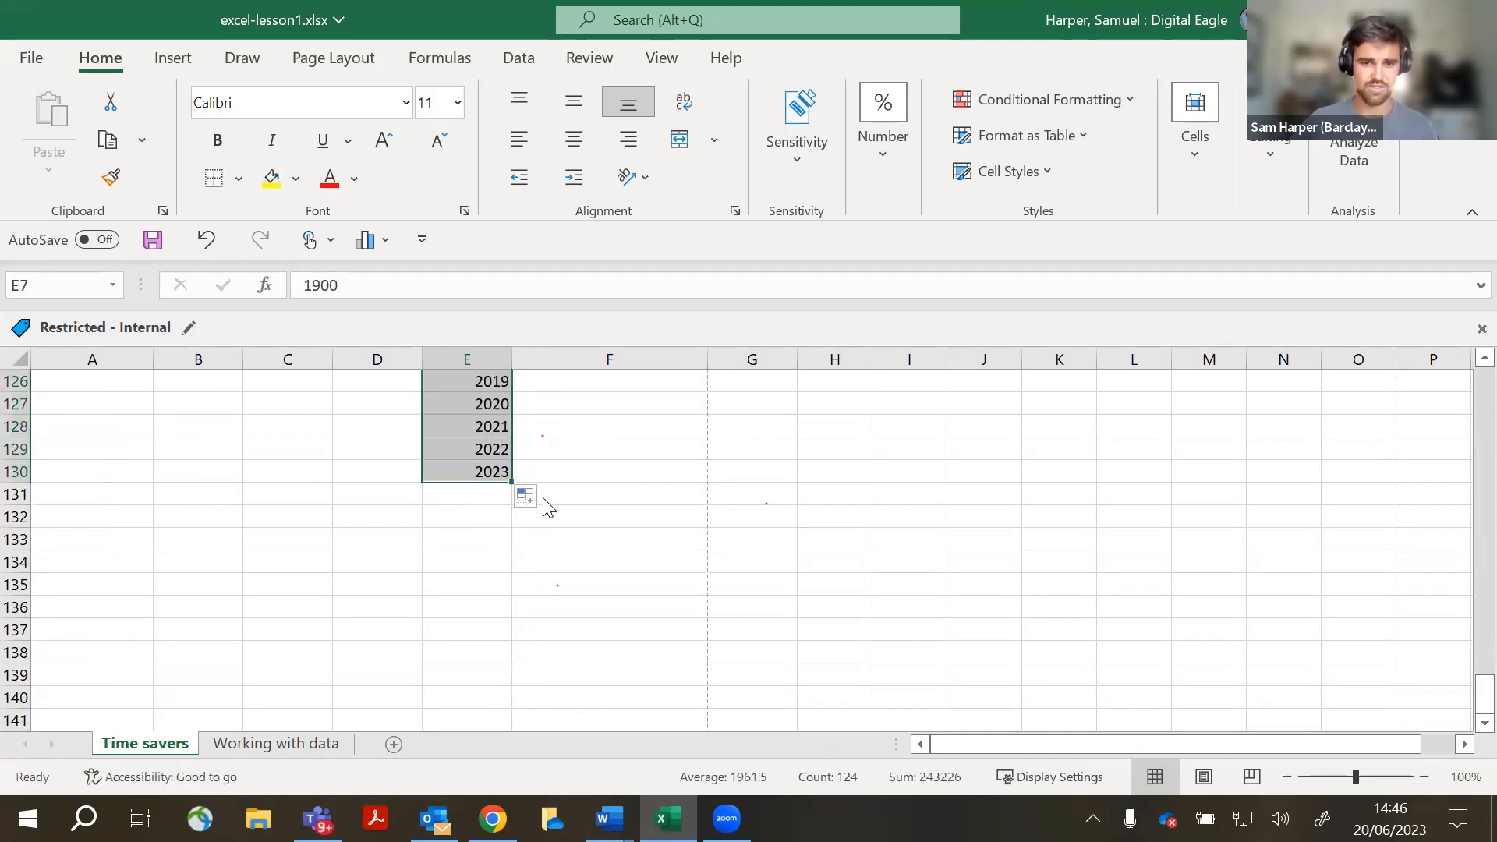
scroll(593, 506, up, 2)
scroll(565, 505, up, 20)
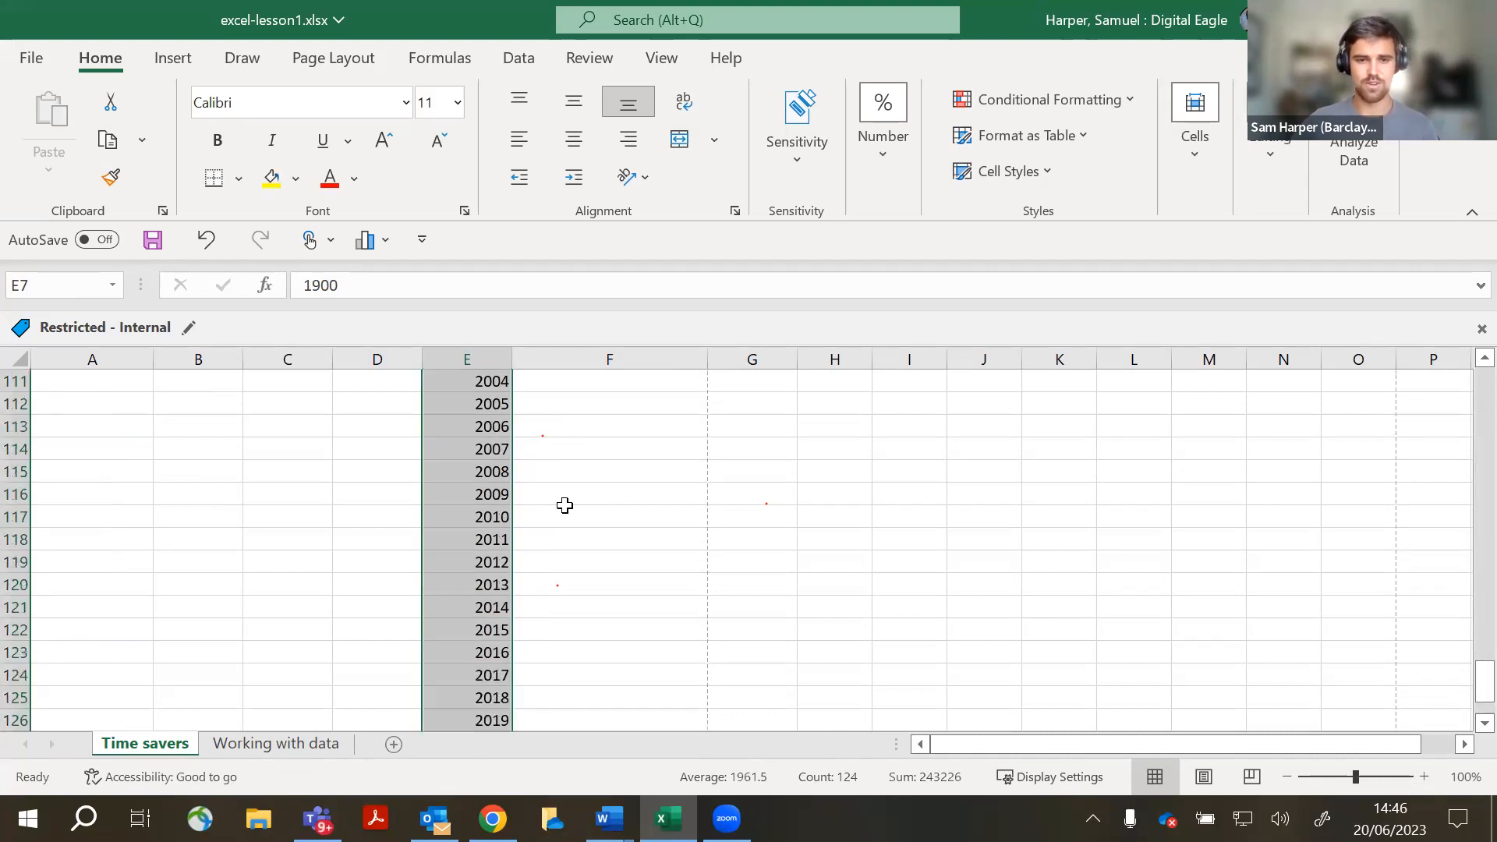
scroll(565, 505, up, 4)
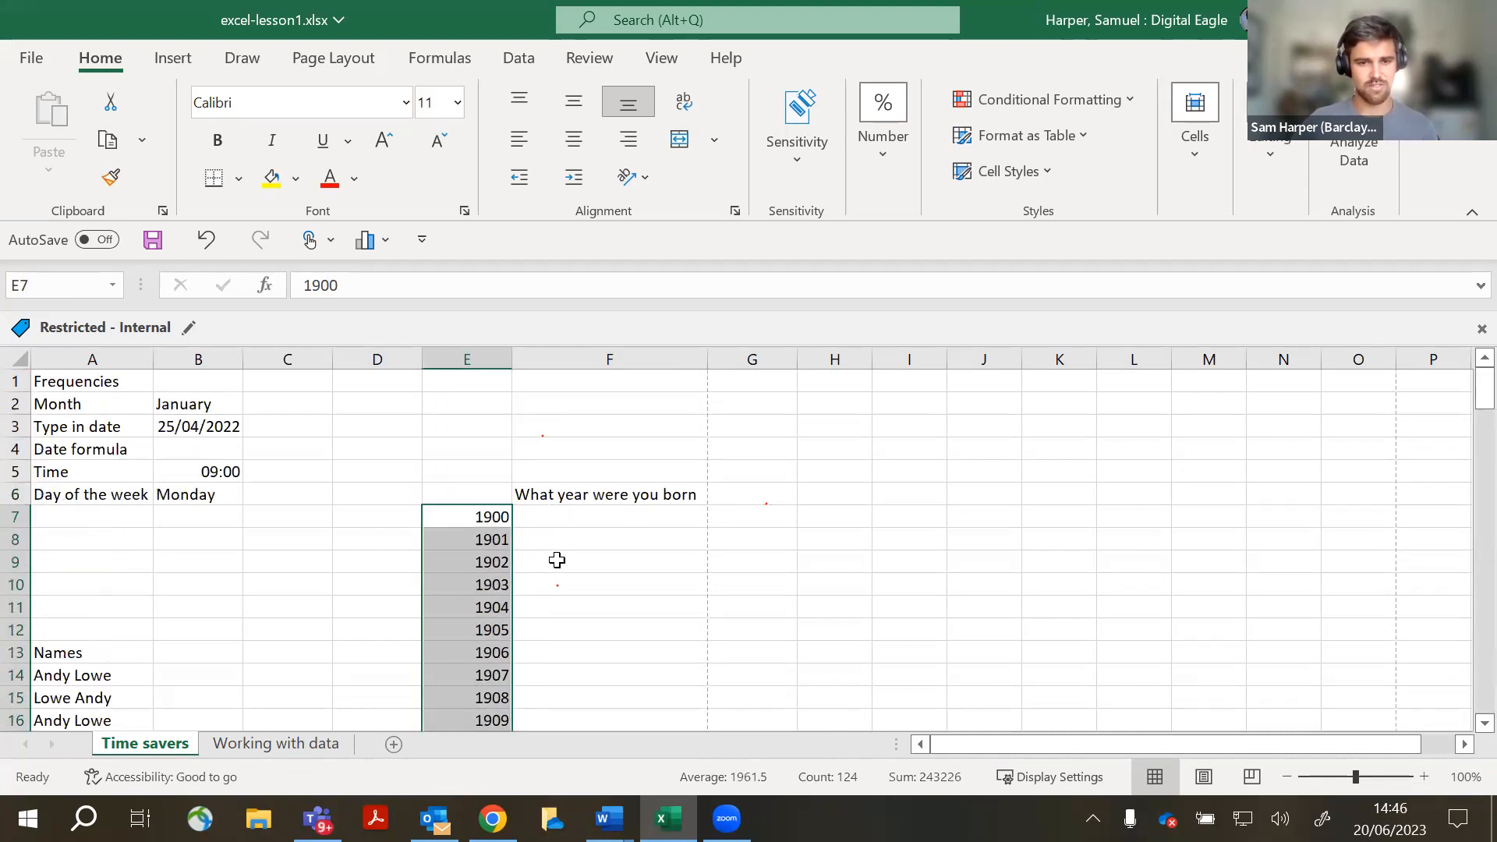
click(564, 586)
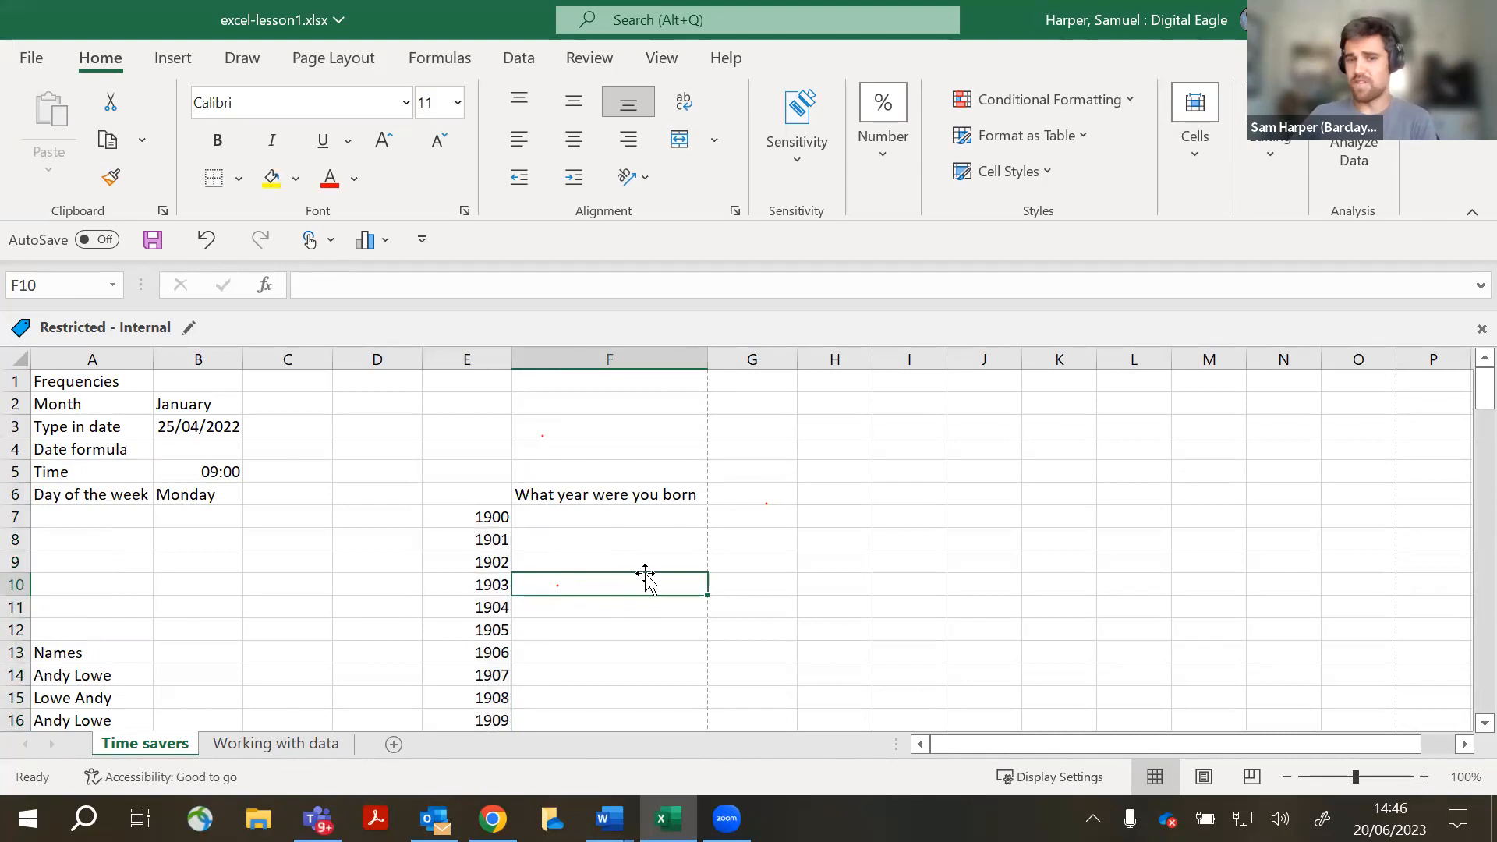
scroll(630, 518, down, 13)
scroll(628, 518, down, 18)
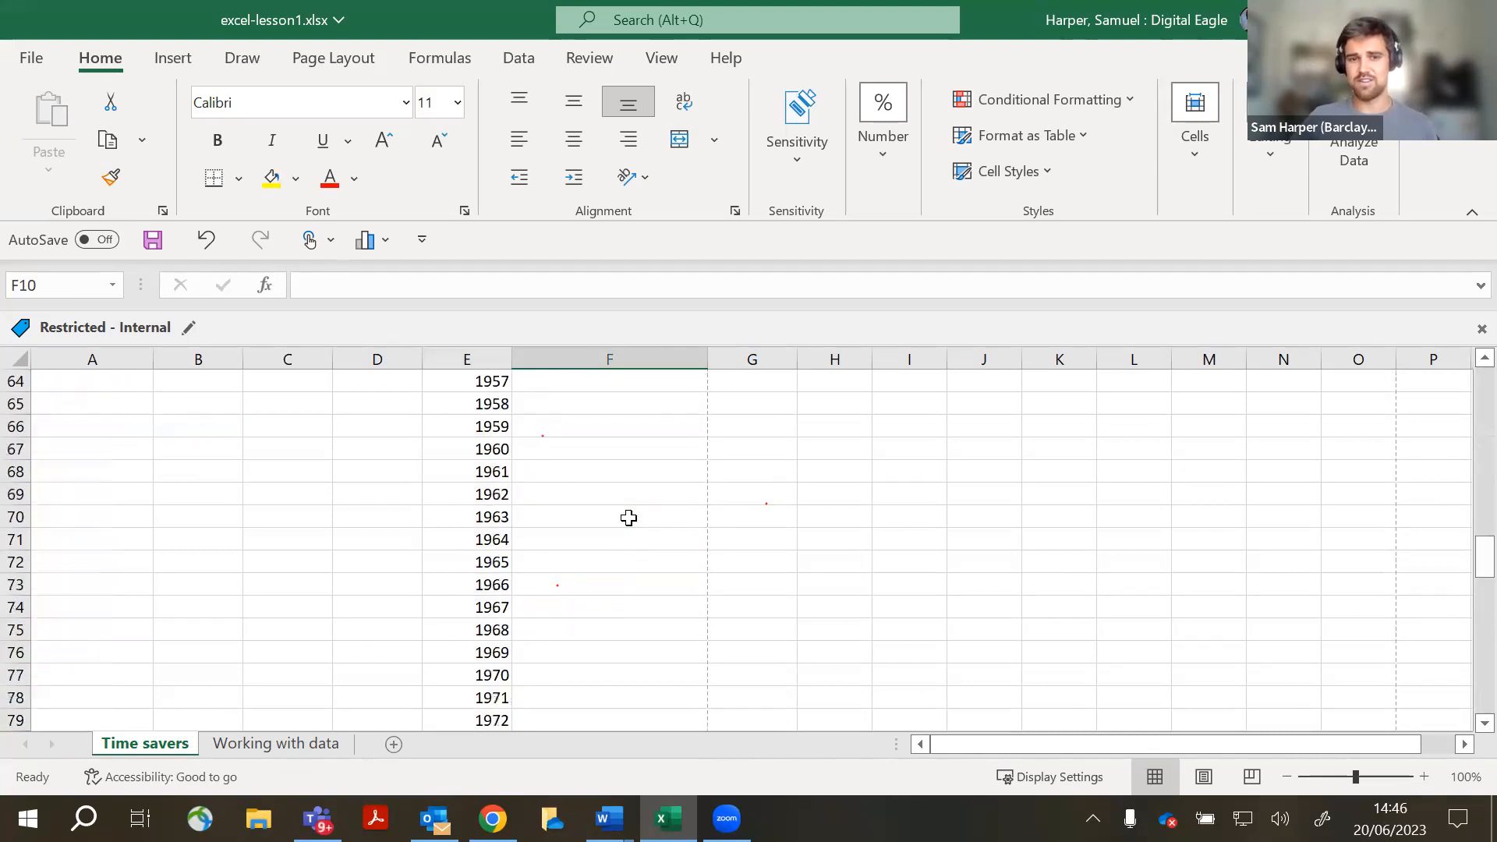
scroll(629, 518, up, 10)
scroll(629, 518, up, 20)
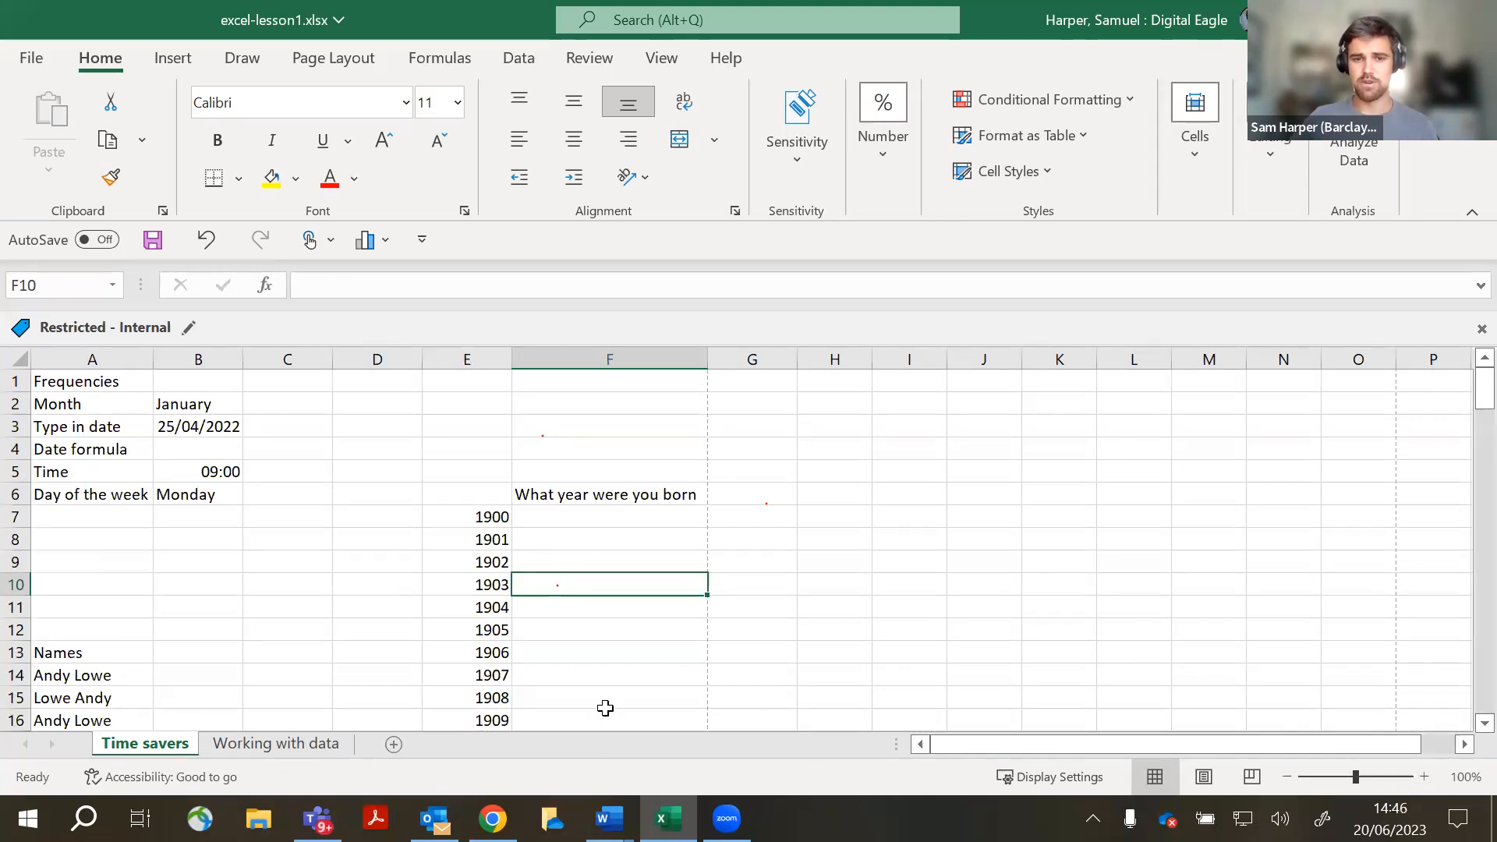
scroll(605, 704, down, 20)
scroll(605, 705, up, 20)
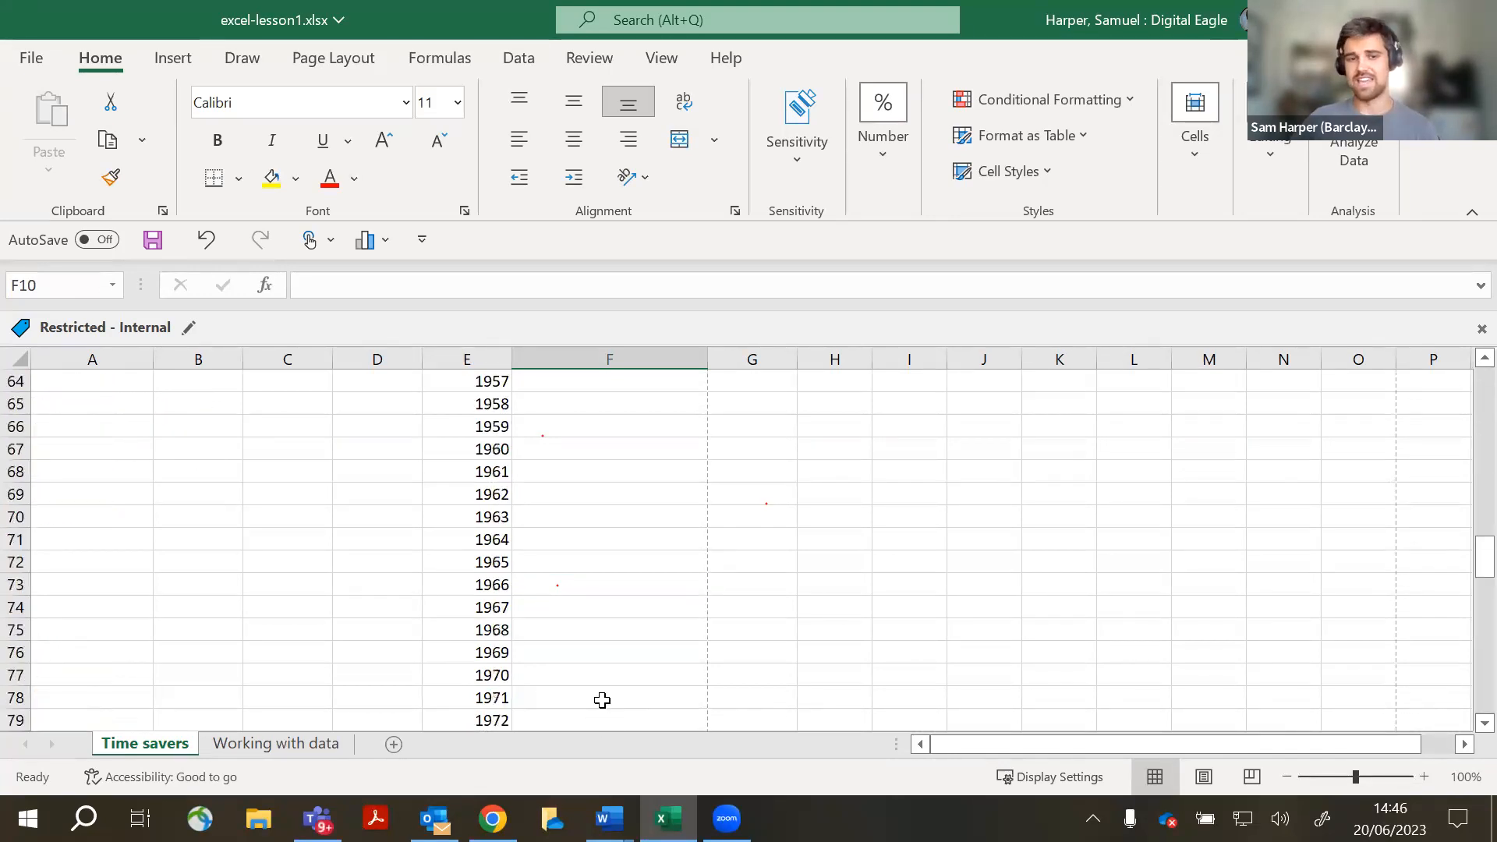
click(645, 607)
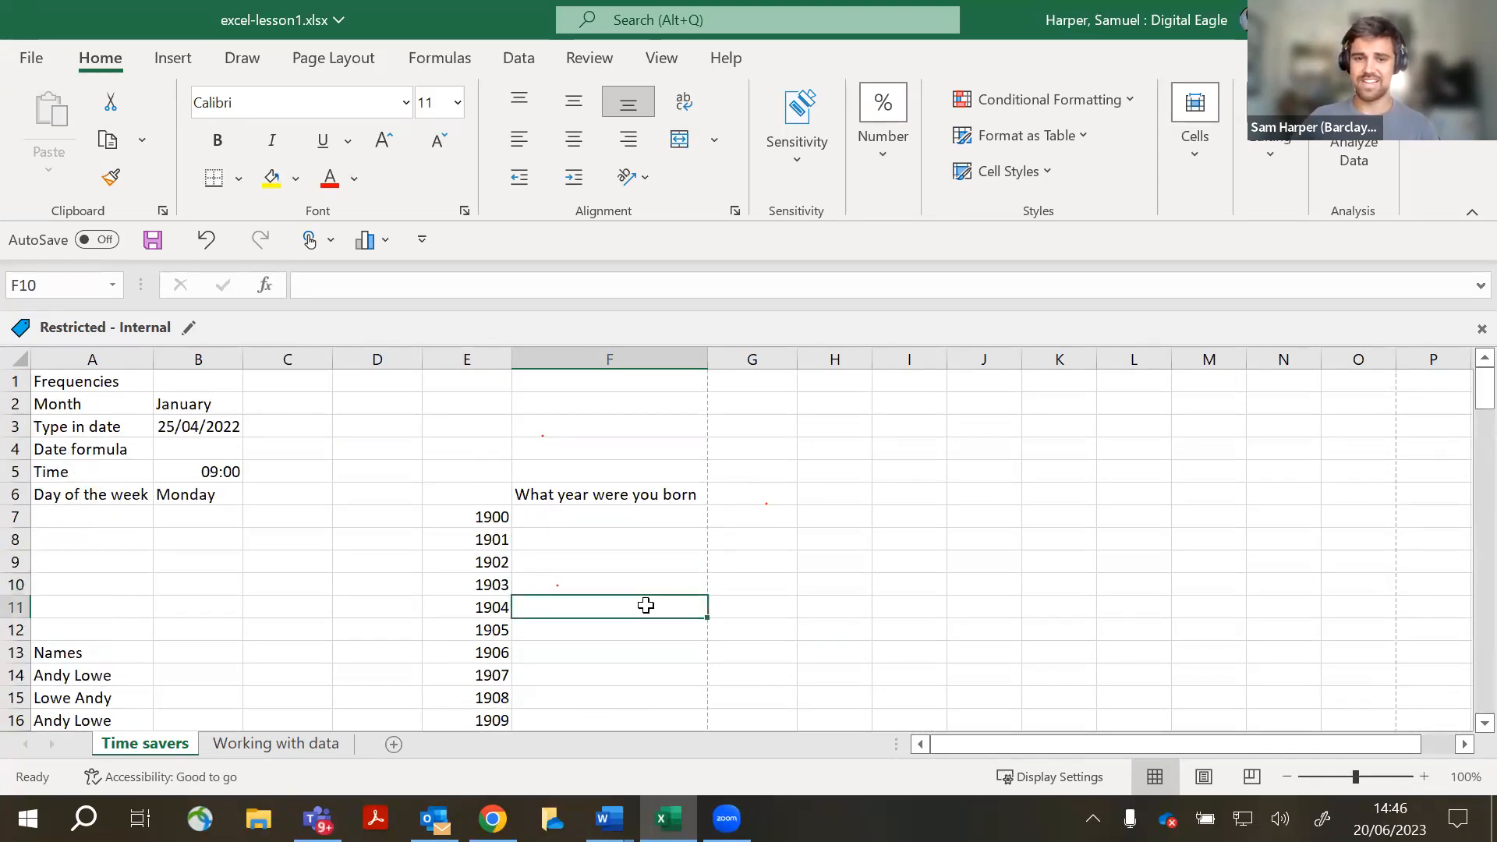
scroll(646, 604, down, 5)
scroll(630, 604, down, 20)
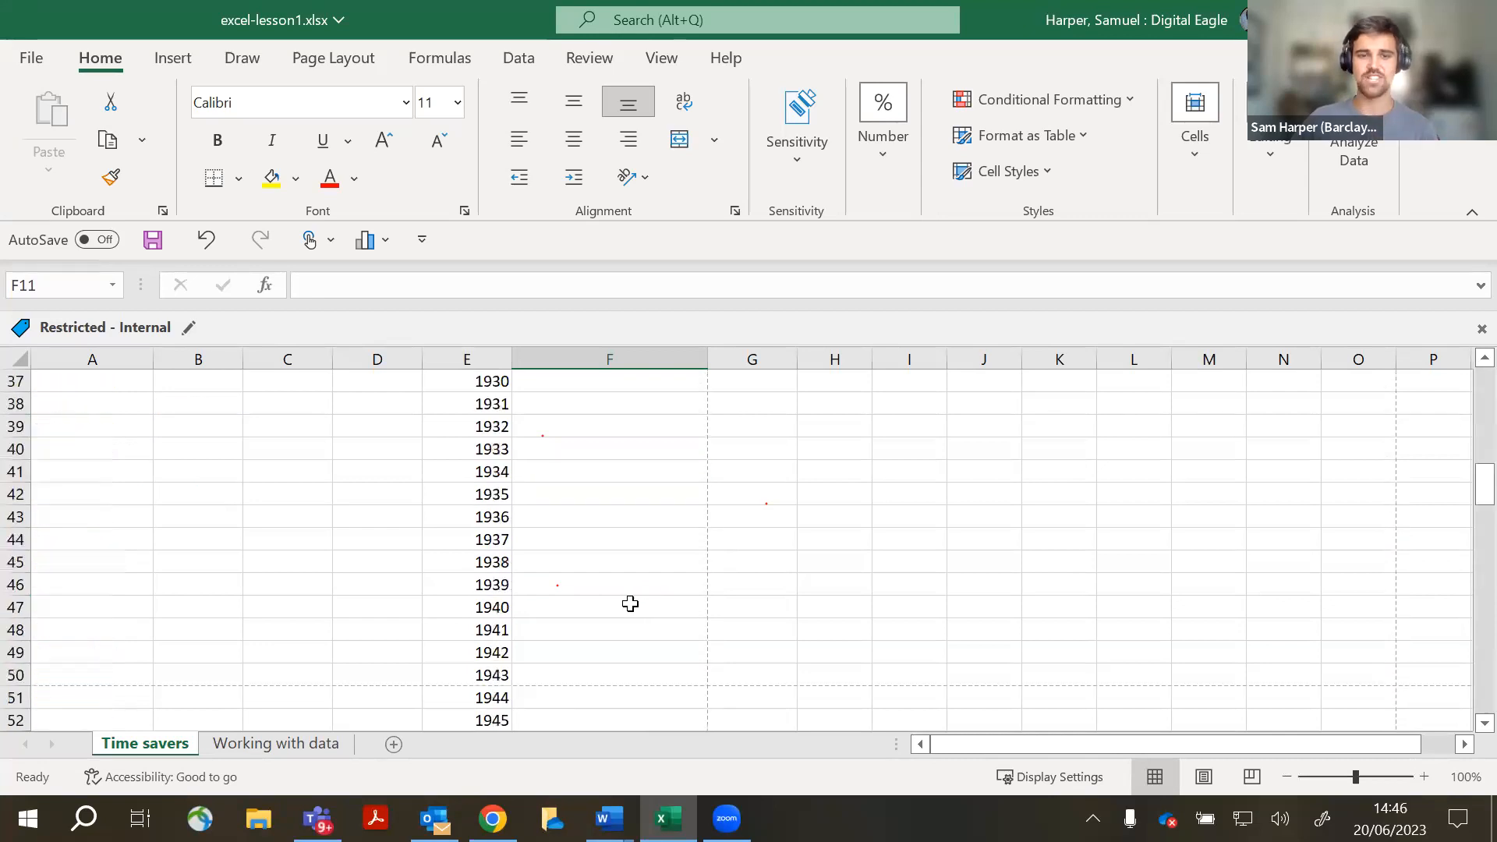
scroll(630, 604, down, 9)
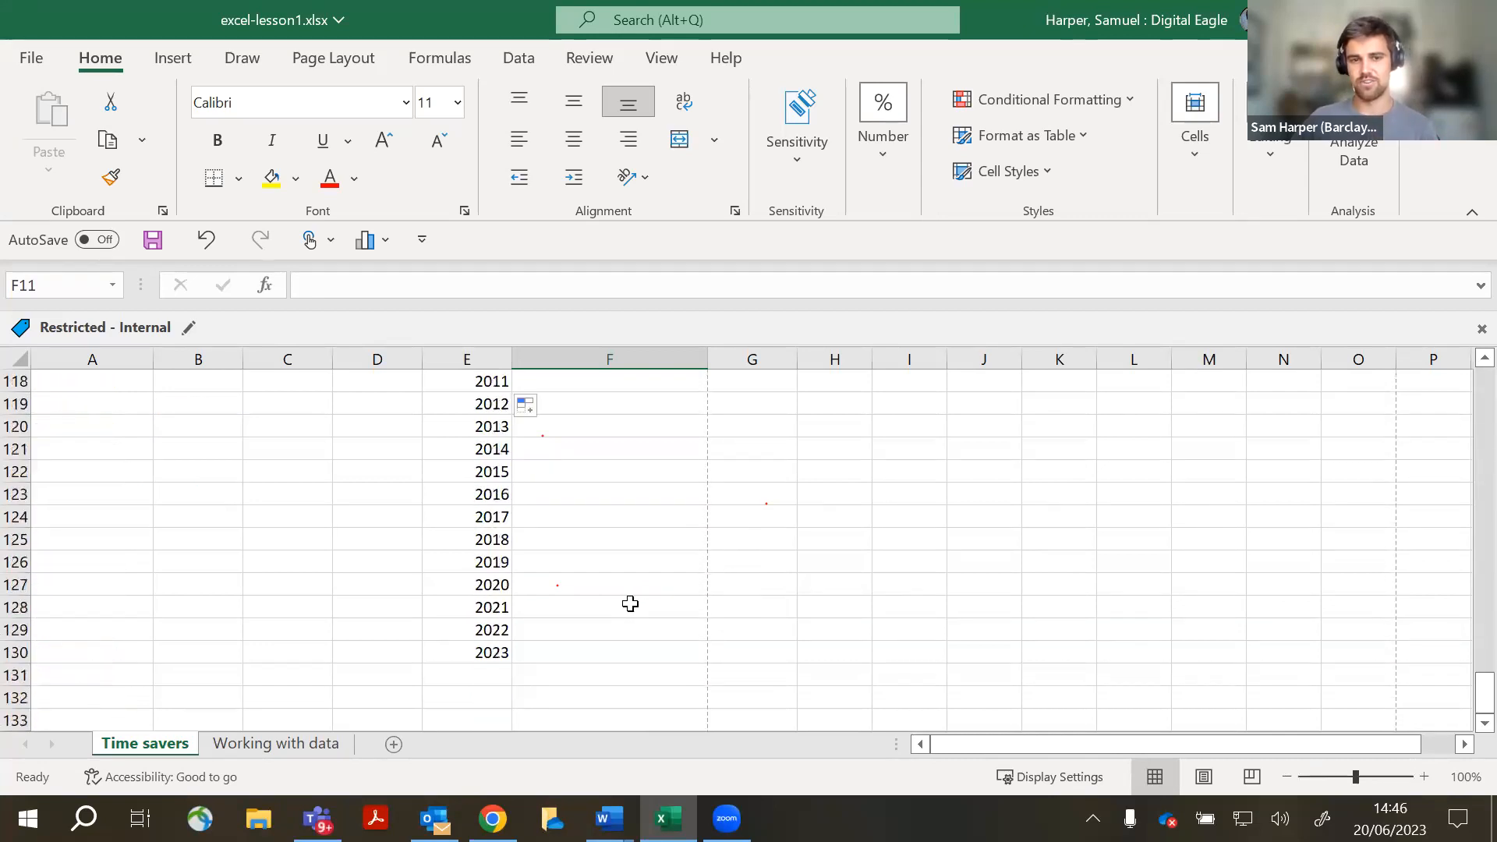
scroll(630, 604, up, 12)
scroll(630, 604, up, 12)
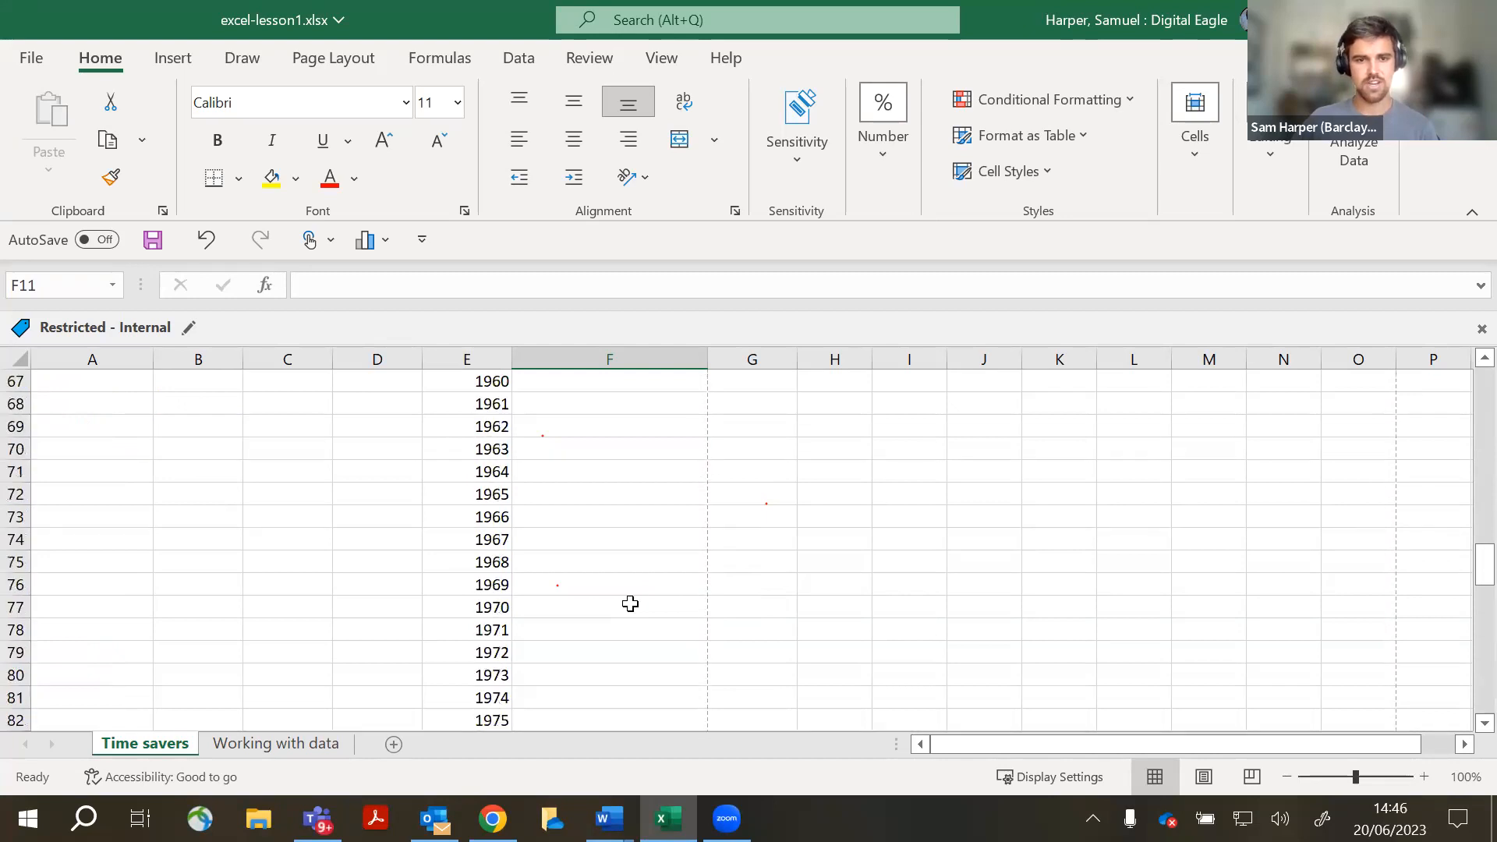
scroll(586, 607, up, 19)
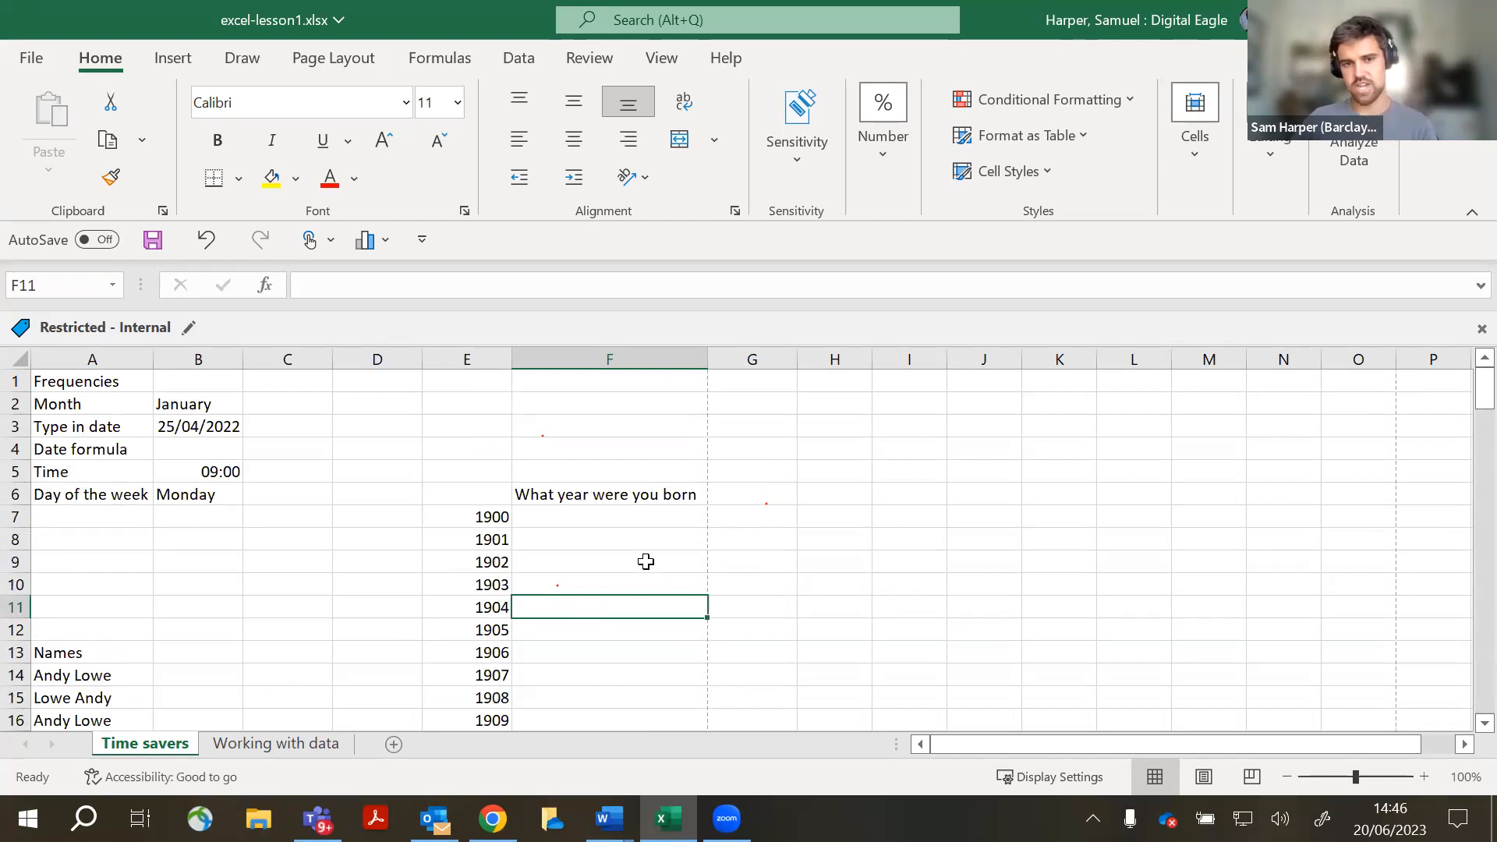
click(760, 498)
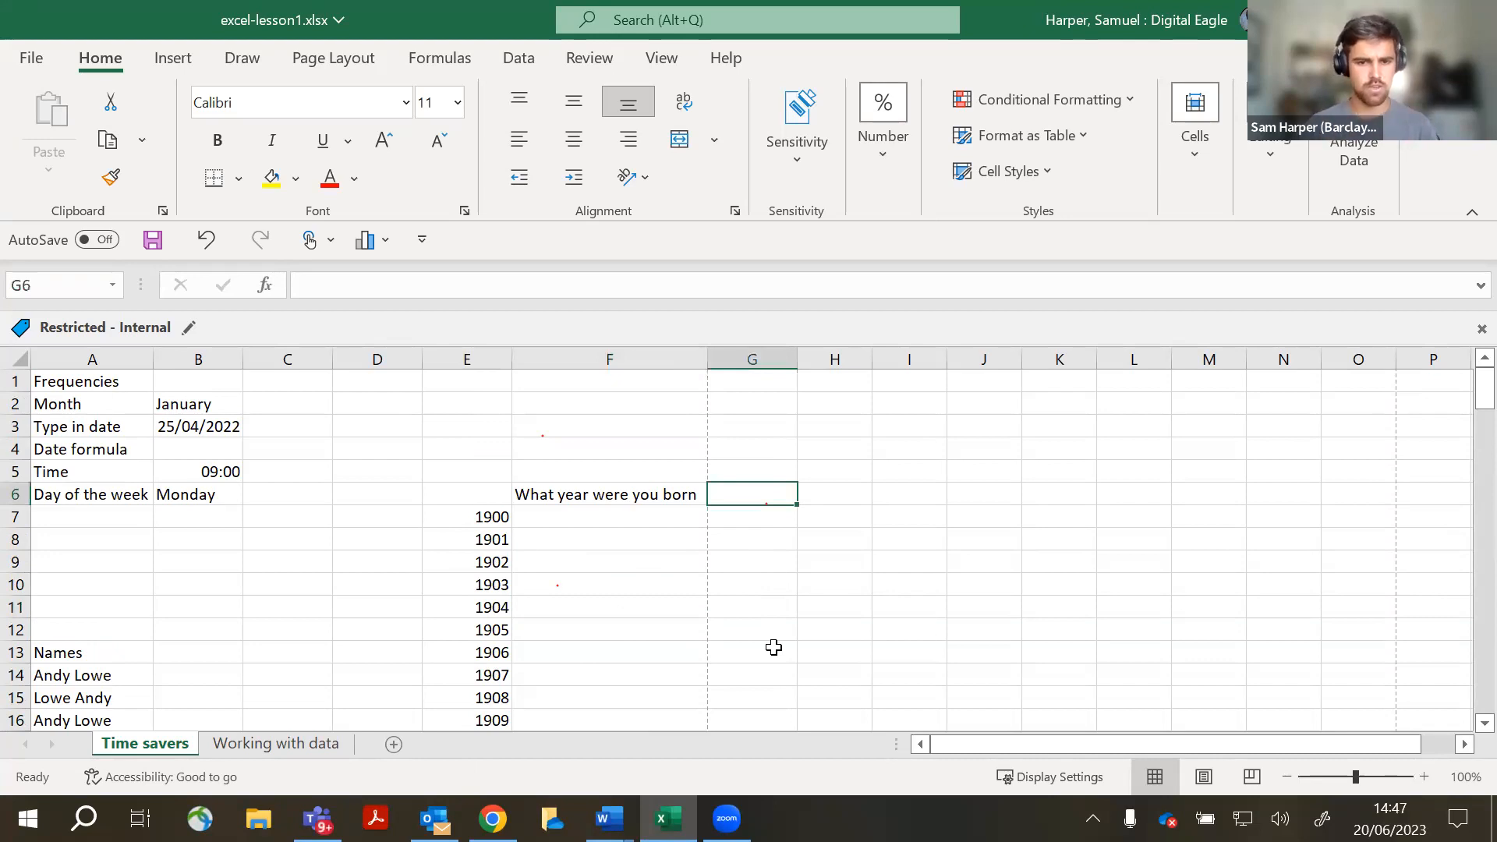
- Append '?' to the F6 question so it reads 'What year were you born?'
double_click(695, 498)
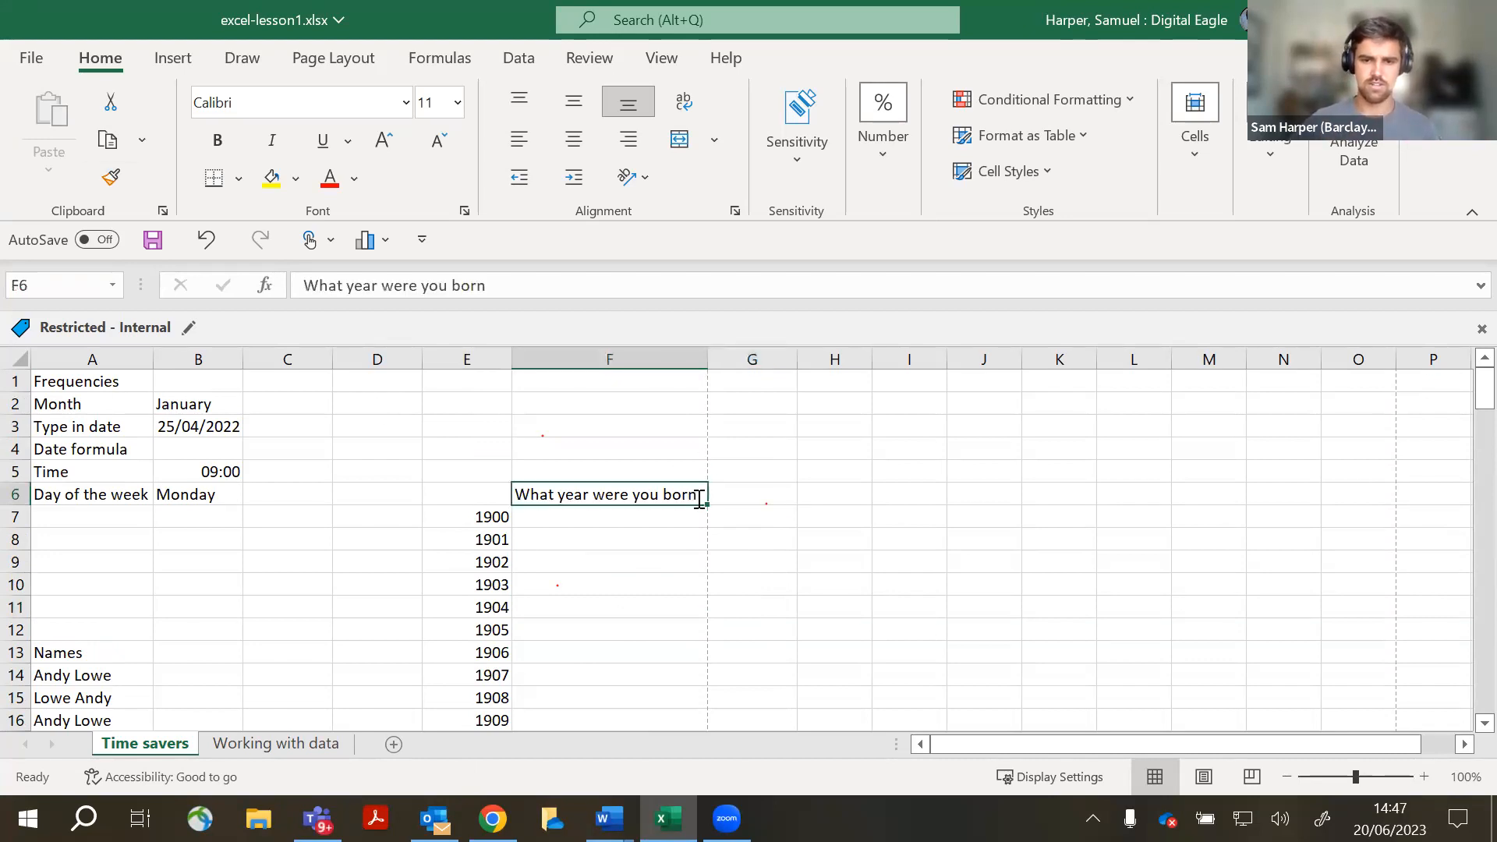
text(?)
click(761, 488)
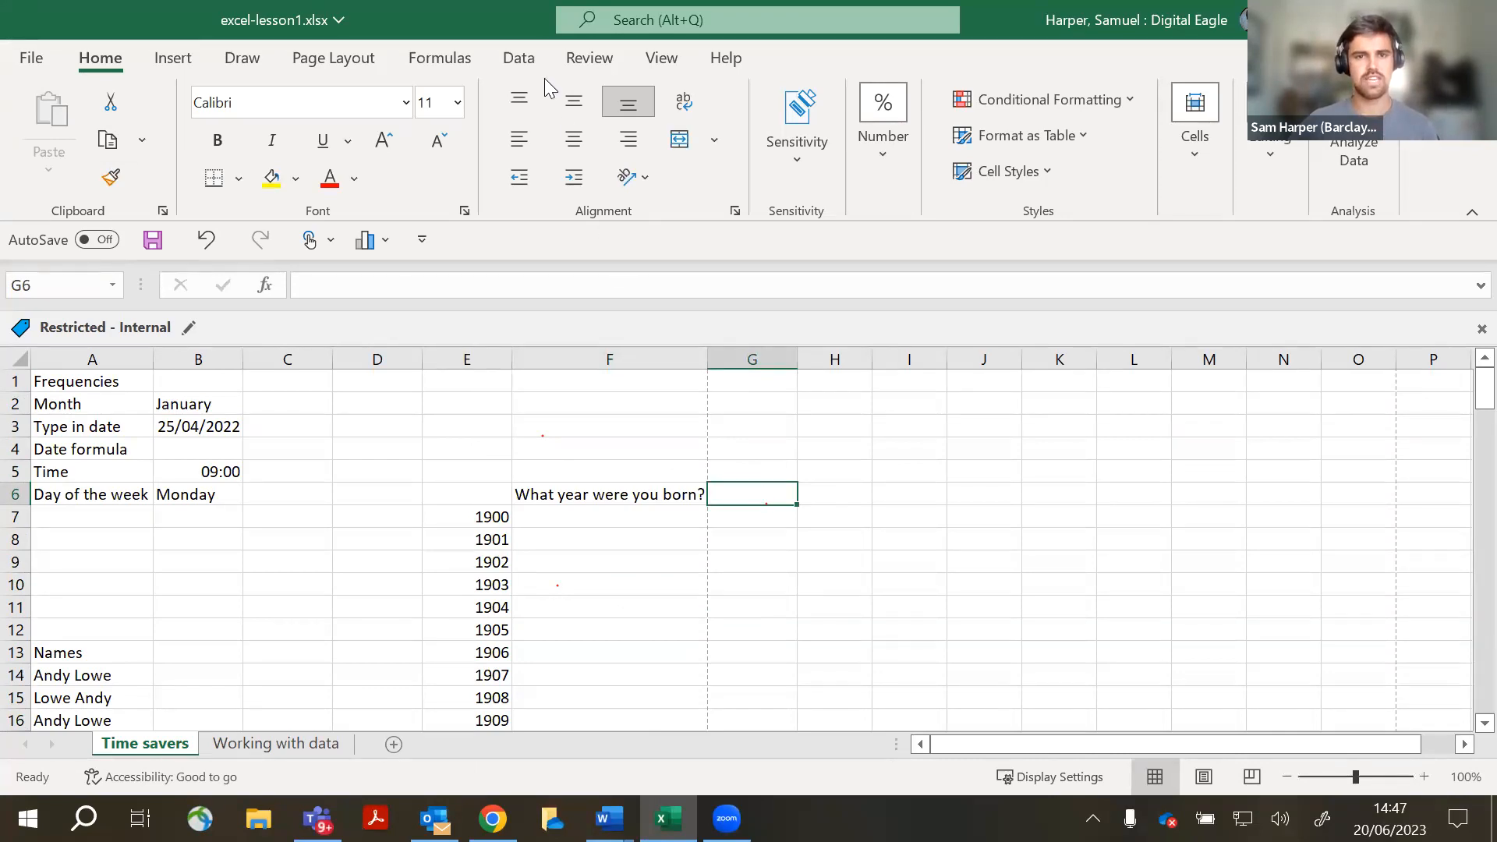
click(528, 66)
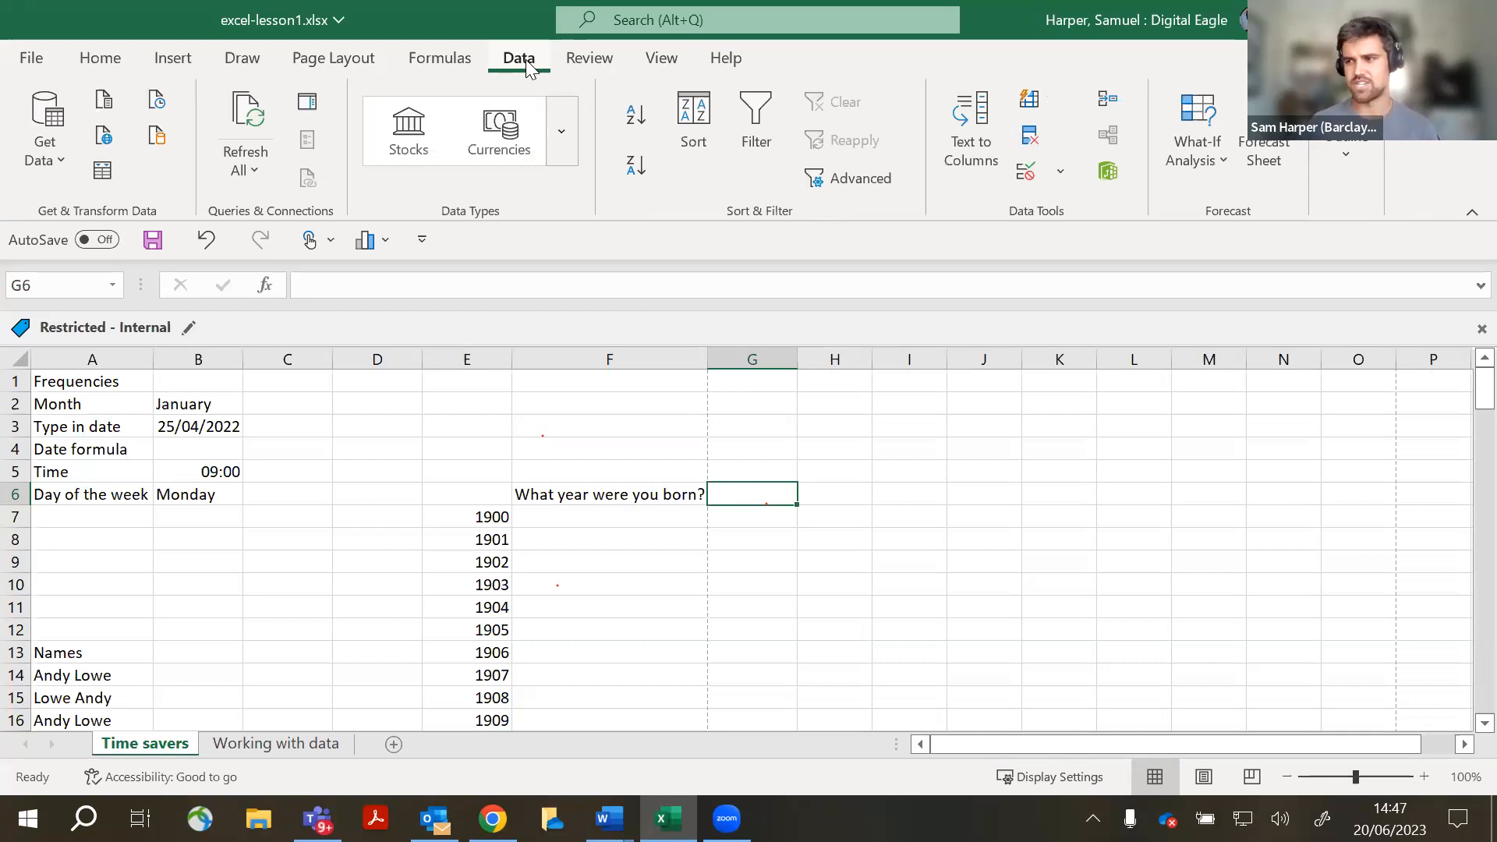
- Open the Data Validation dialog for answer cell G6 from the Data Tools group
click(1032, 216)
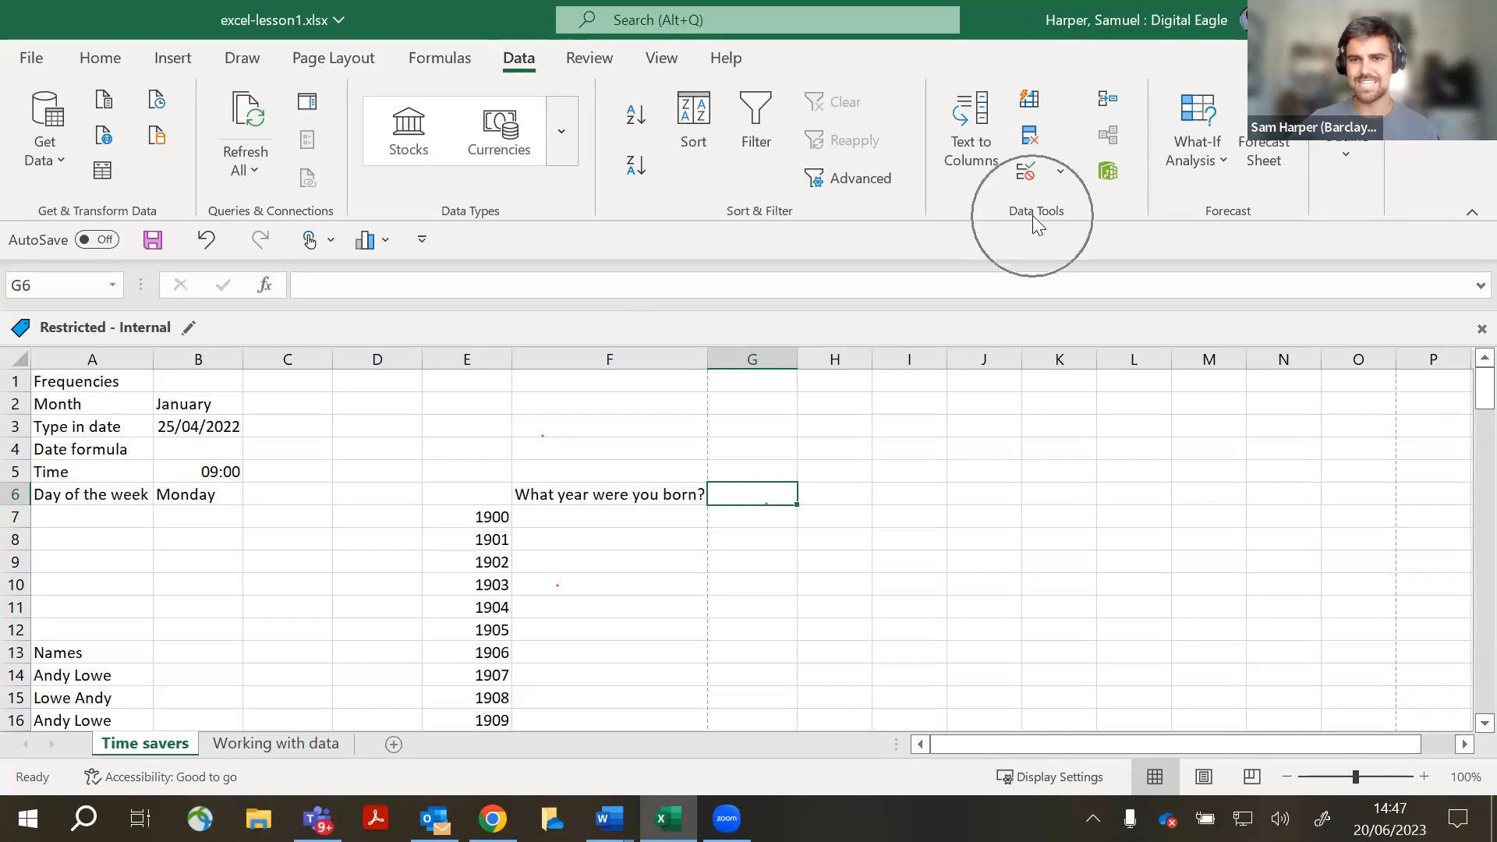
key(ctrl)
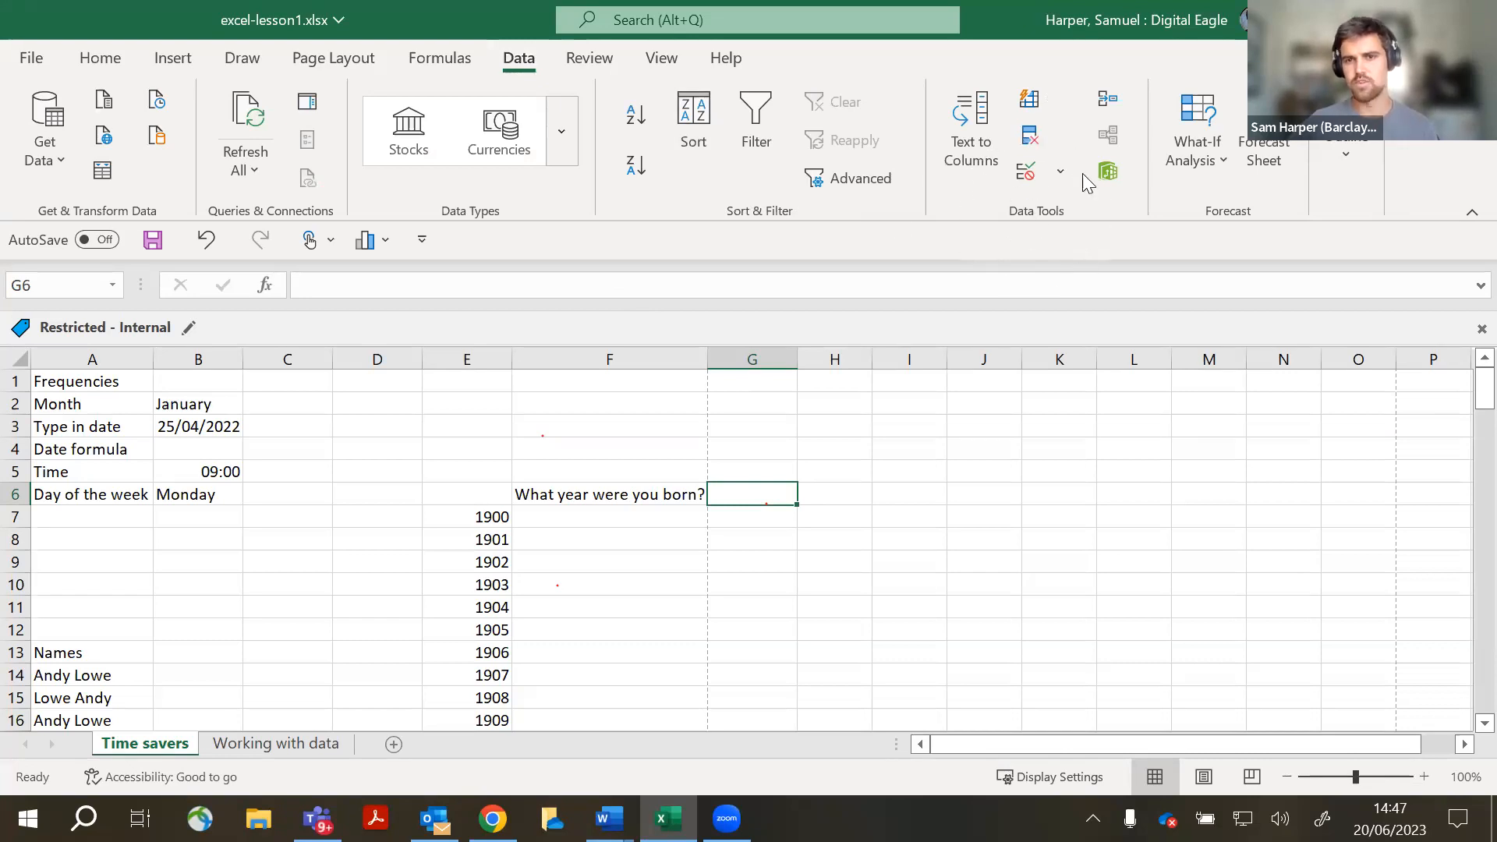
key(ctrl)
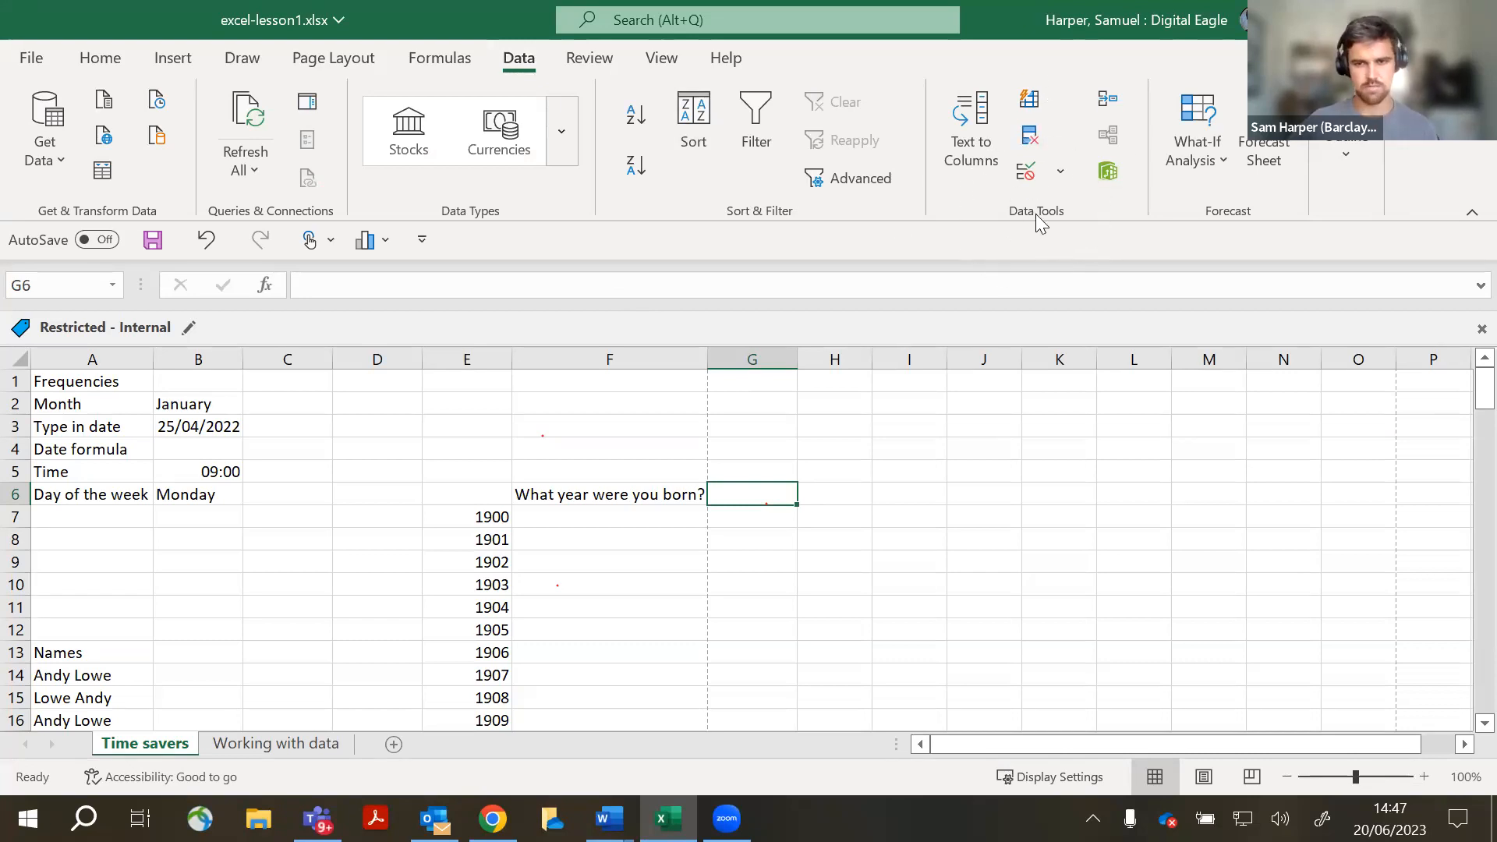
key(ctrl)
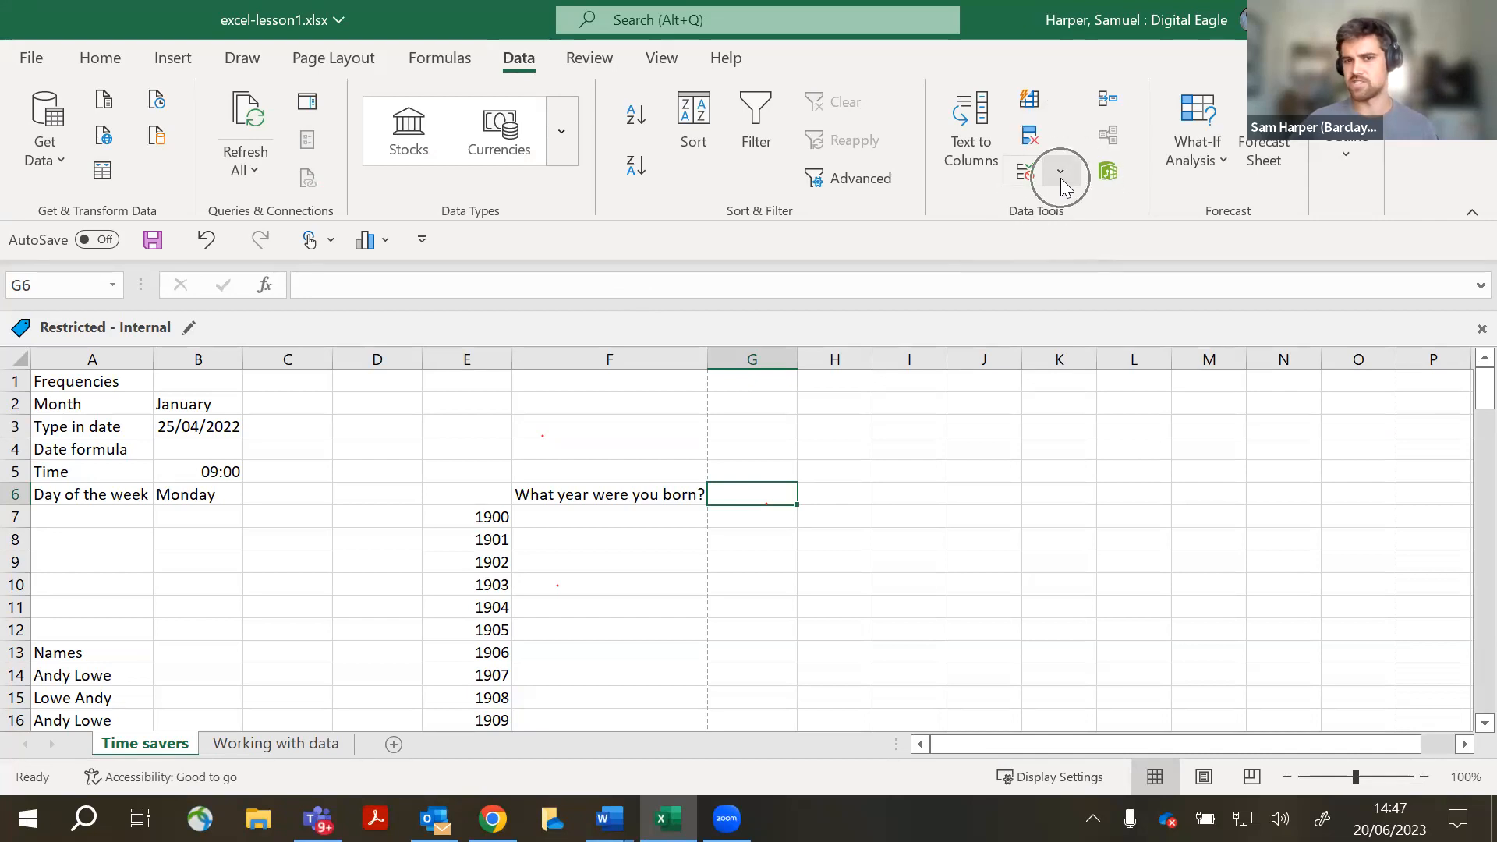
click(1061, 177)
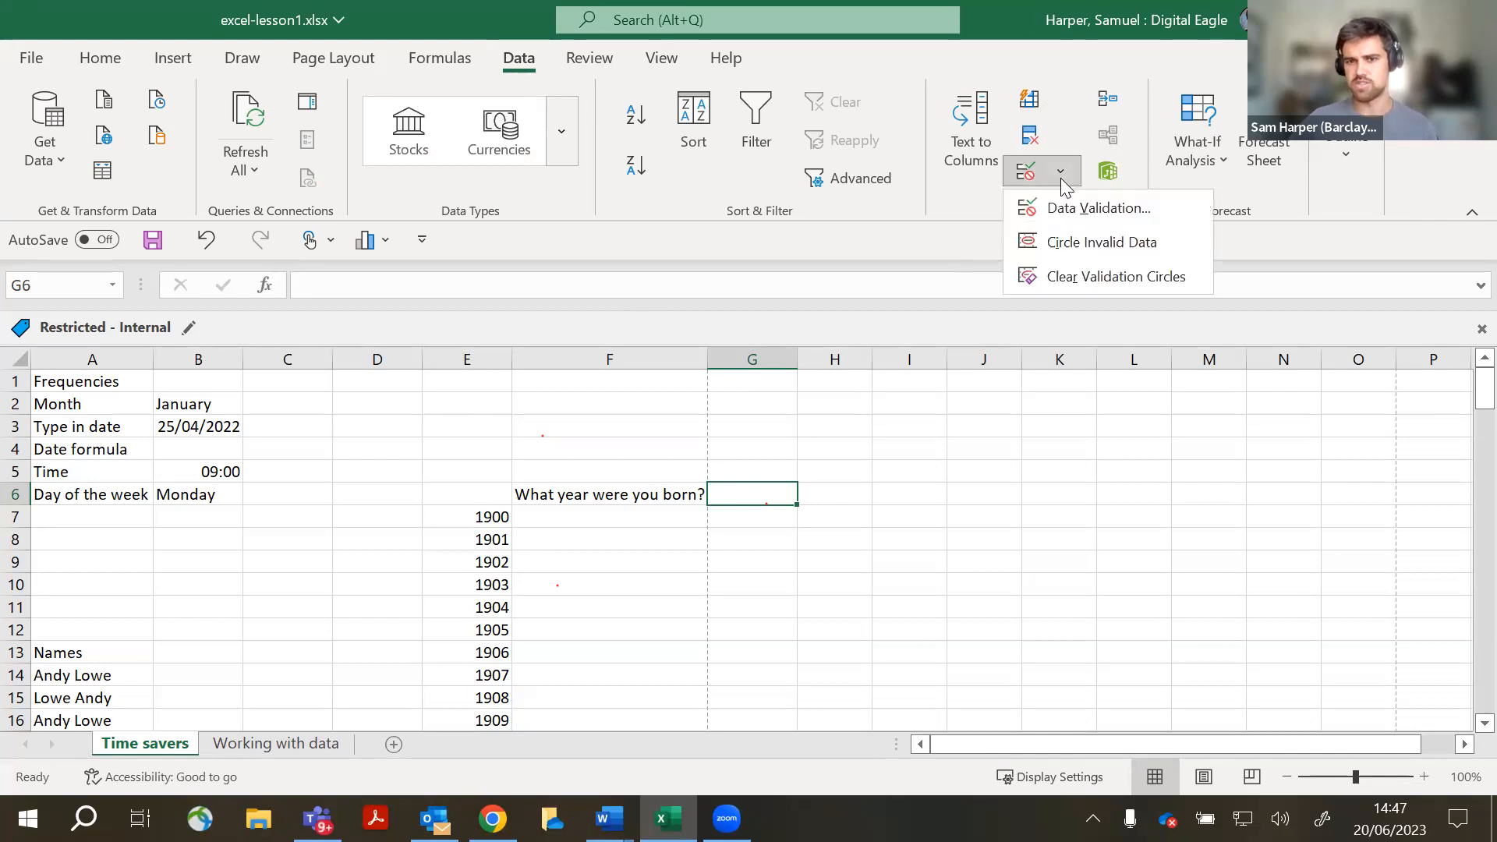
click(1080, 227)
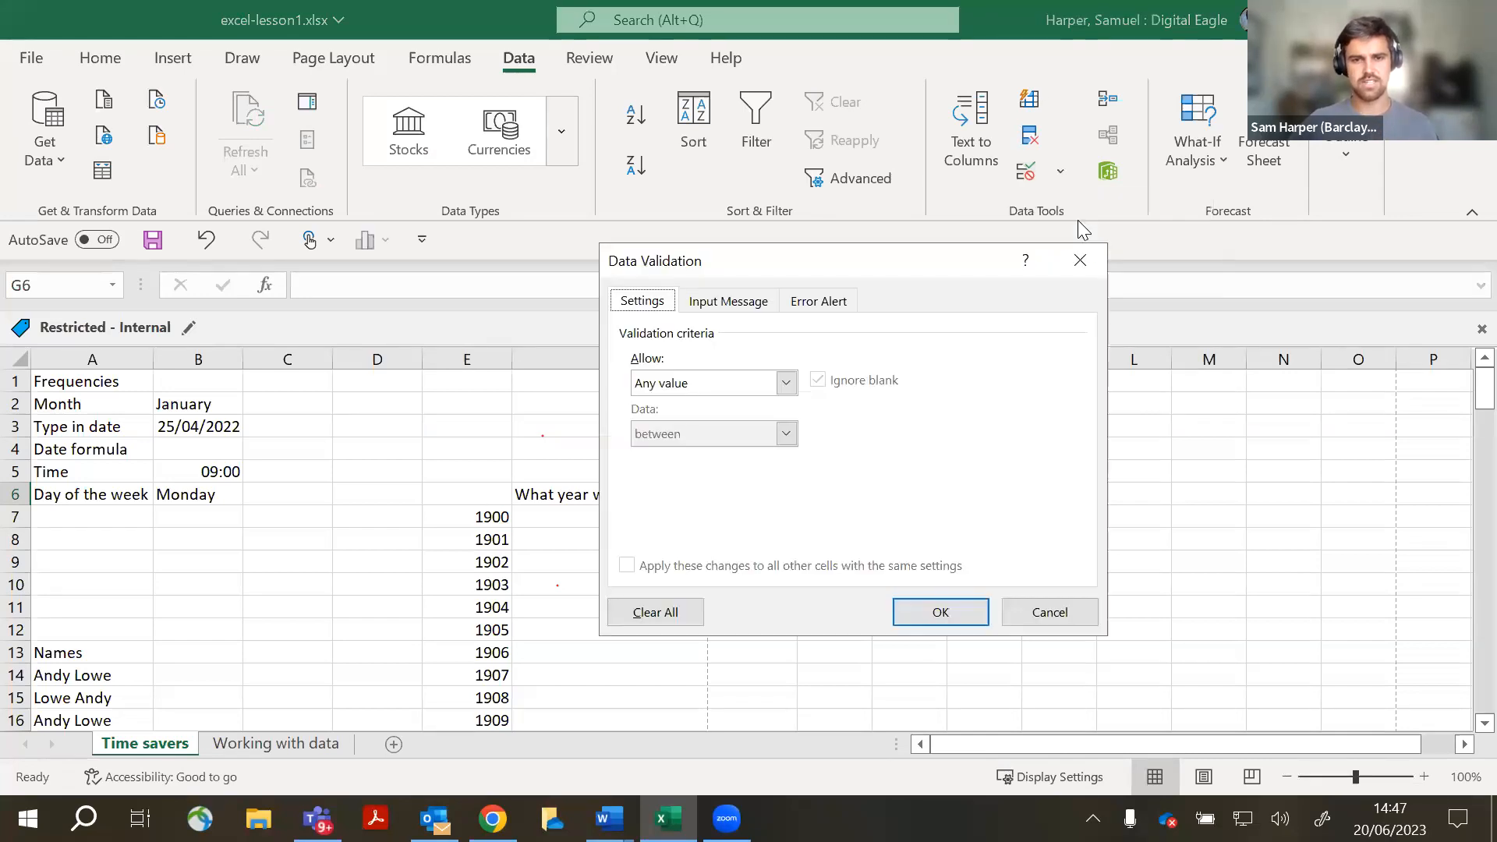
- Set G6's validation to List with the years in E7:E131 as the source
click(782, 385)
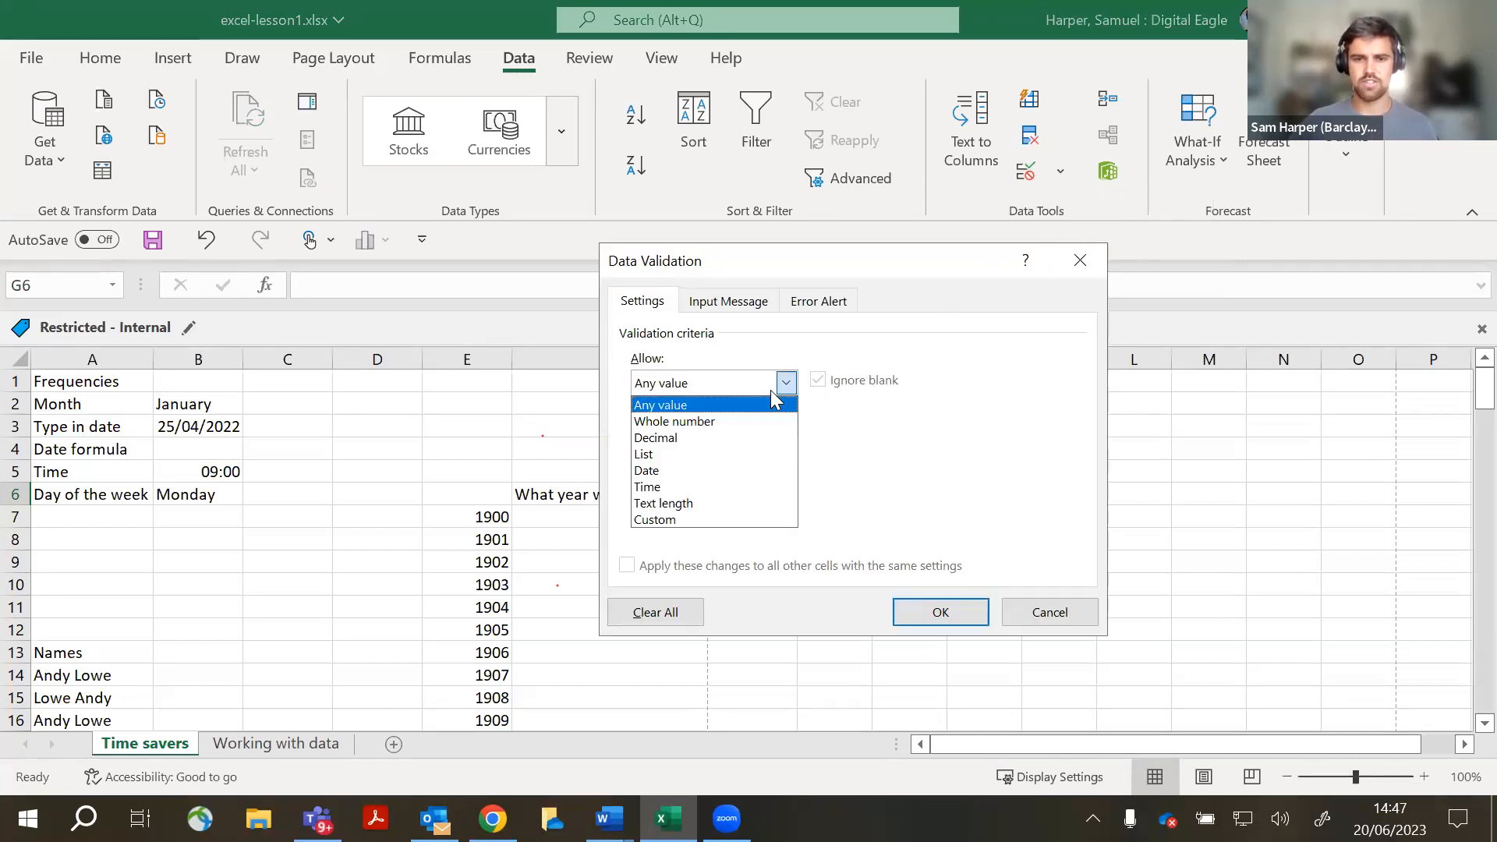
click(752, 456)
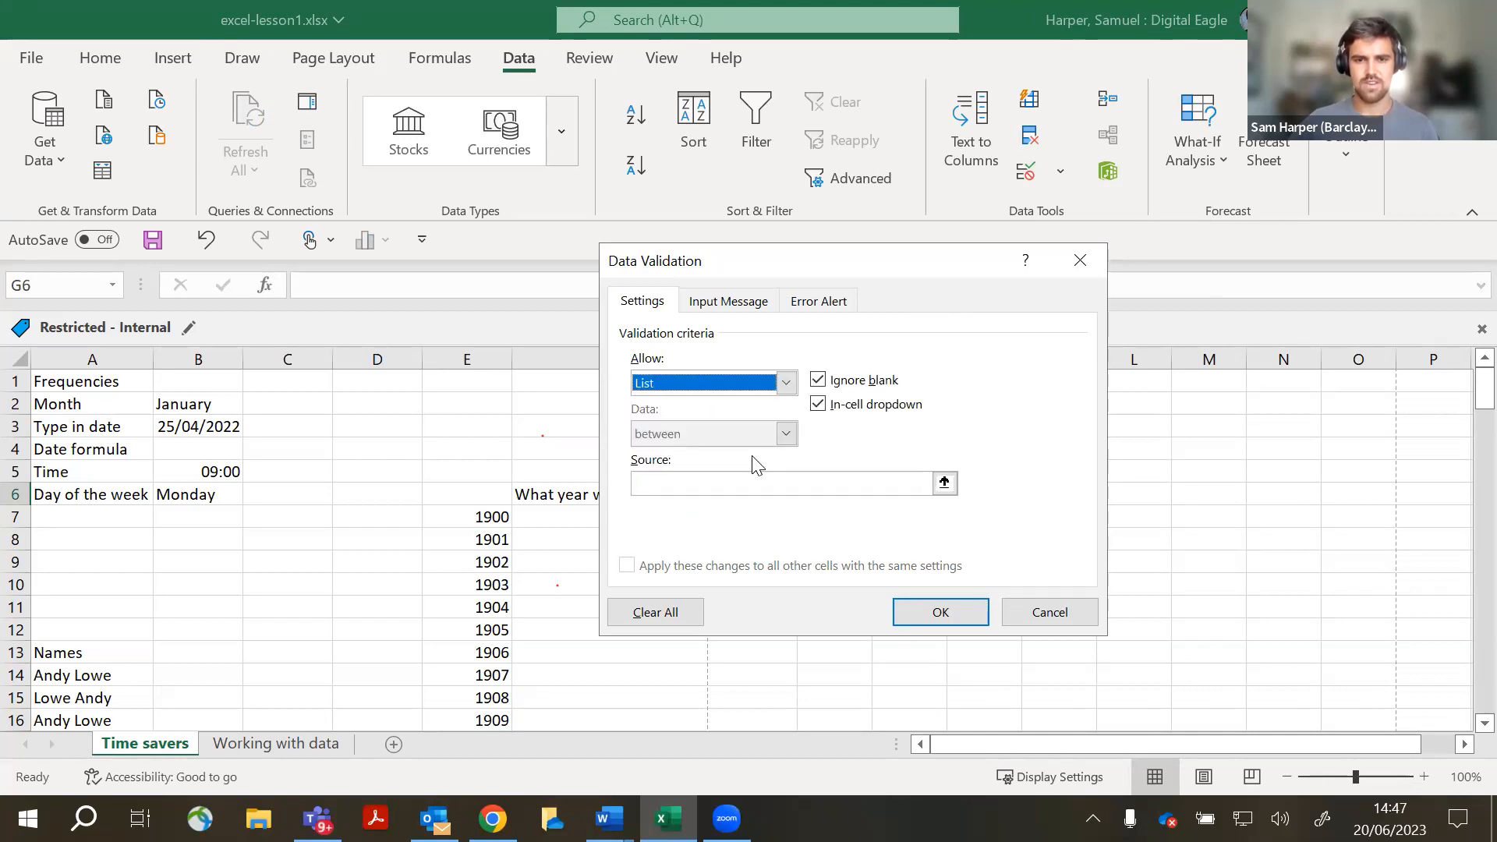
click(750, 483)
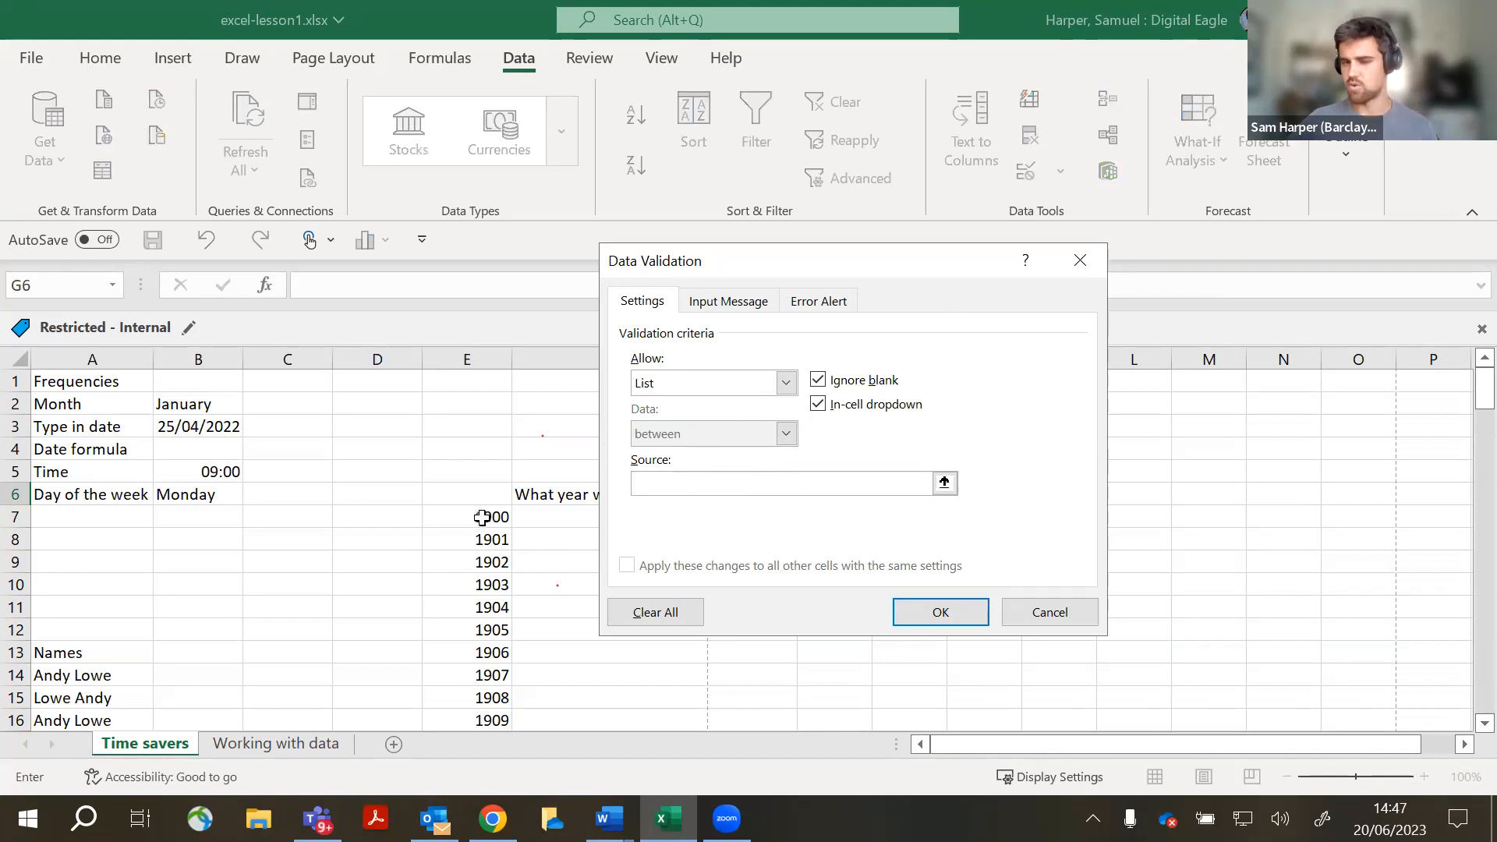
drag(482, 517, 476, 708)
click(938, 614)
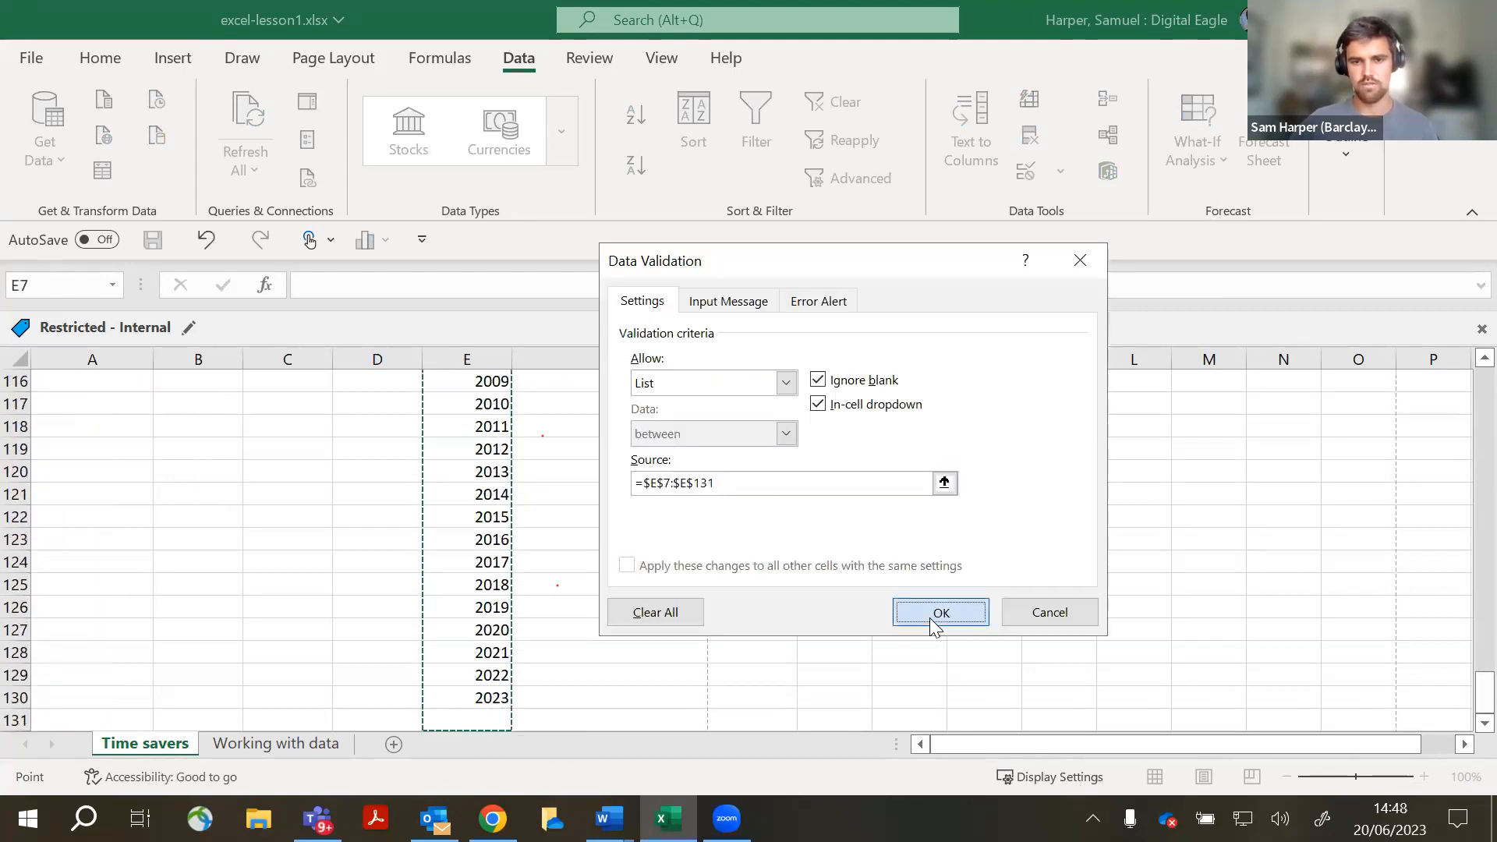
scroll(819, 468, up, 20)
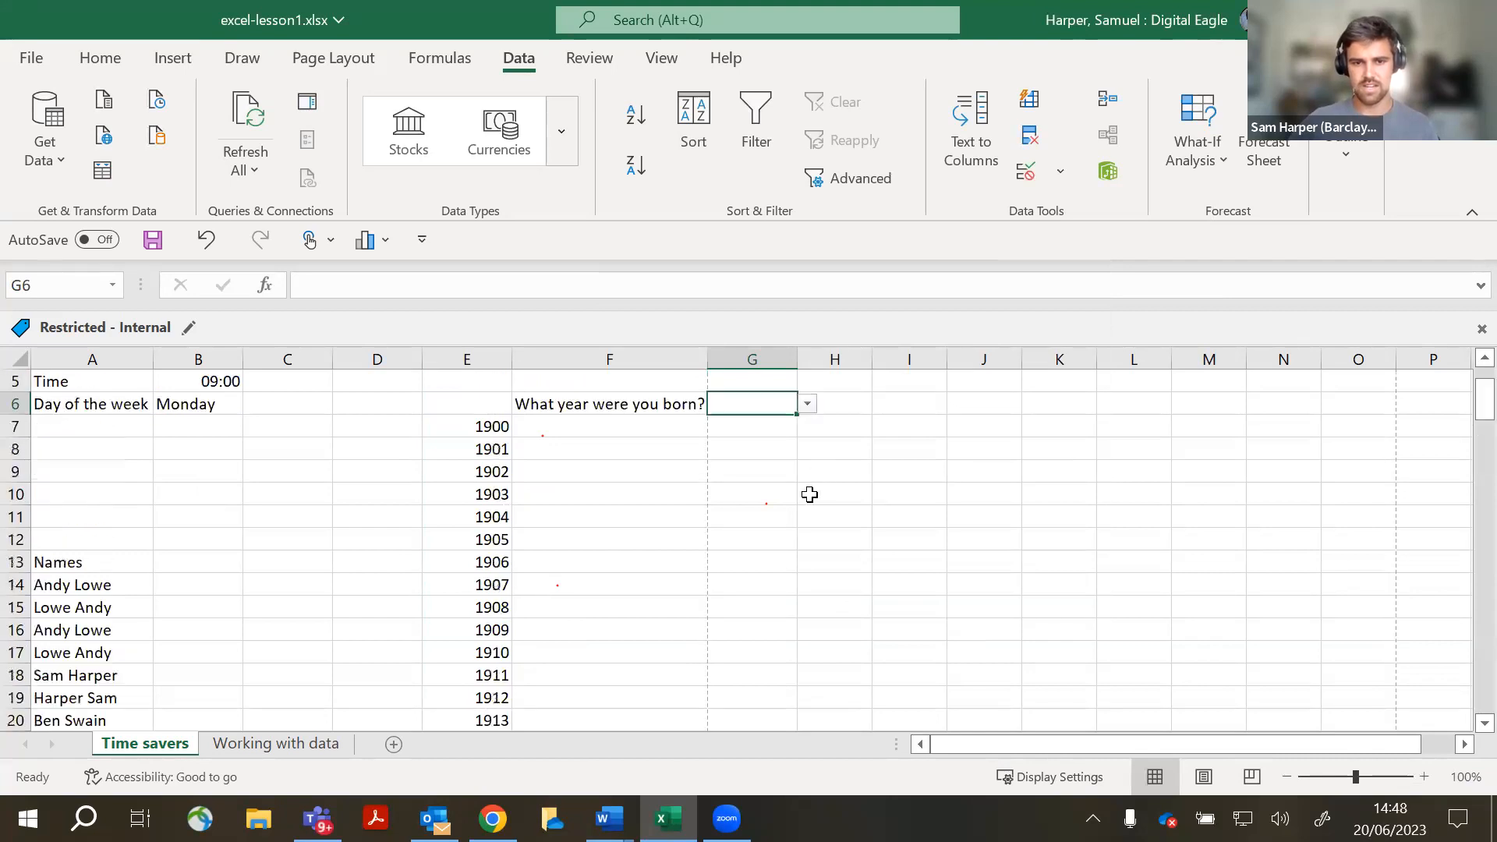
key(ctrl)
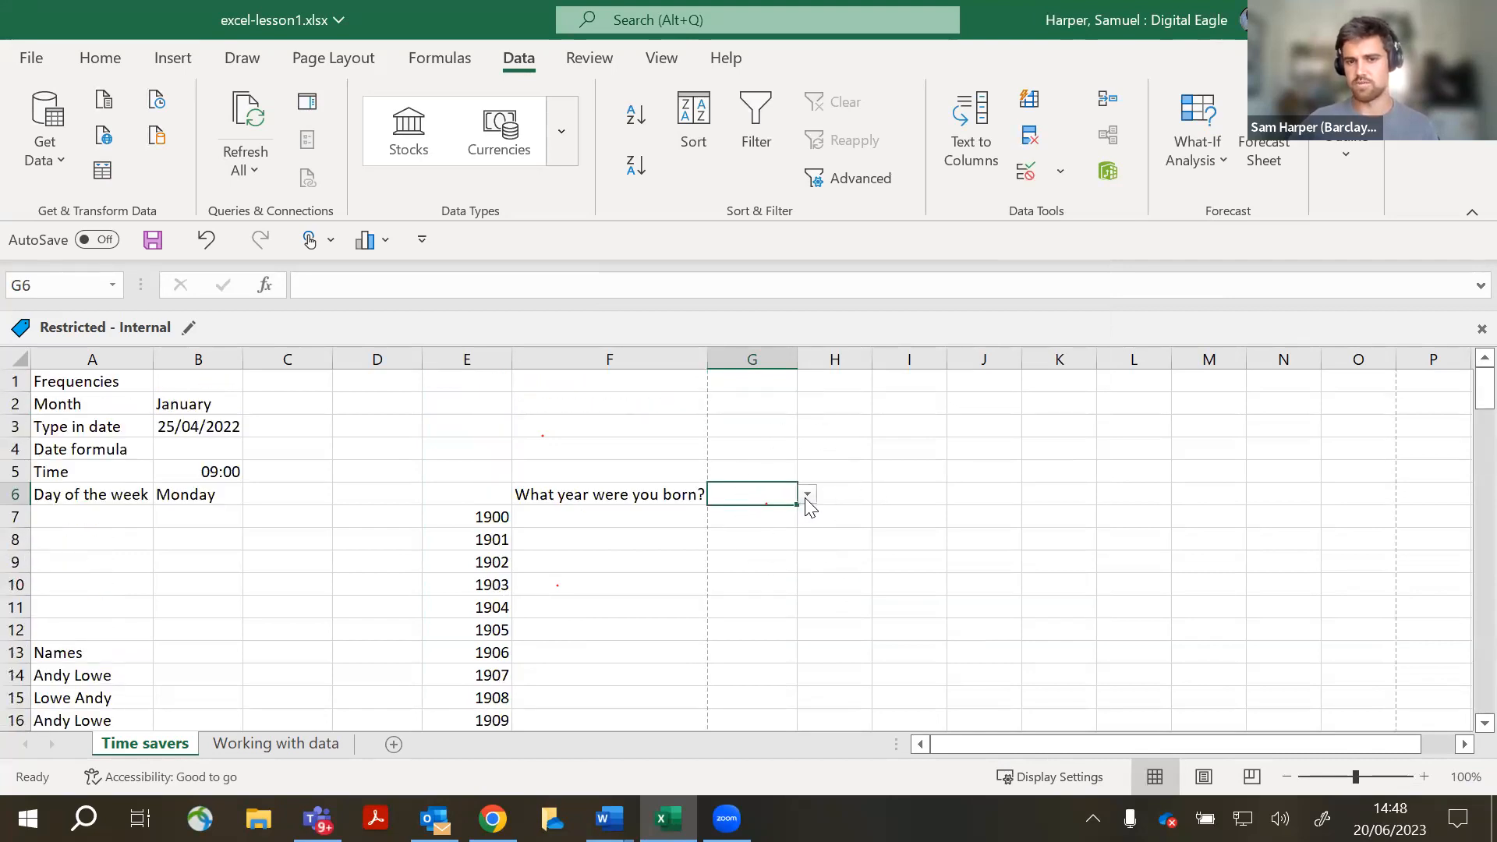
click(808, 495)
scroll(792, 569, down, 8)
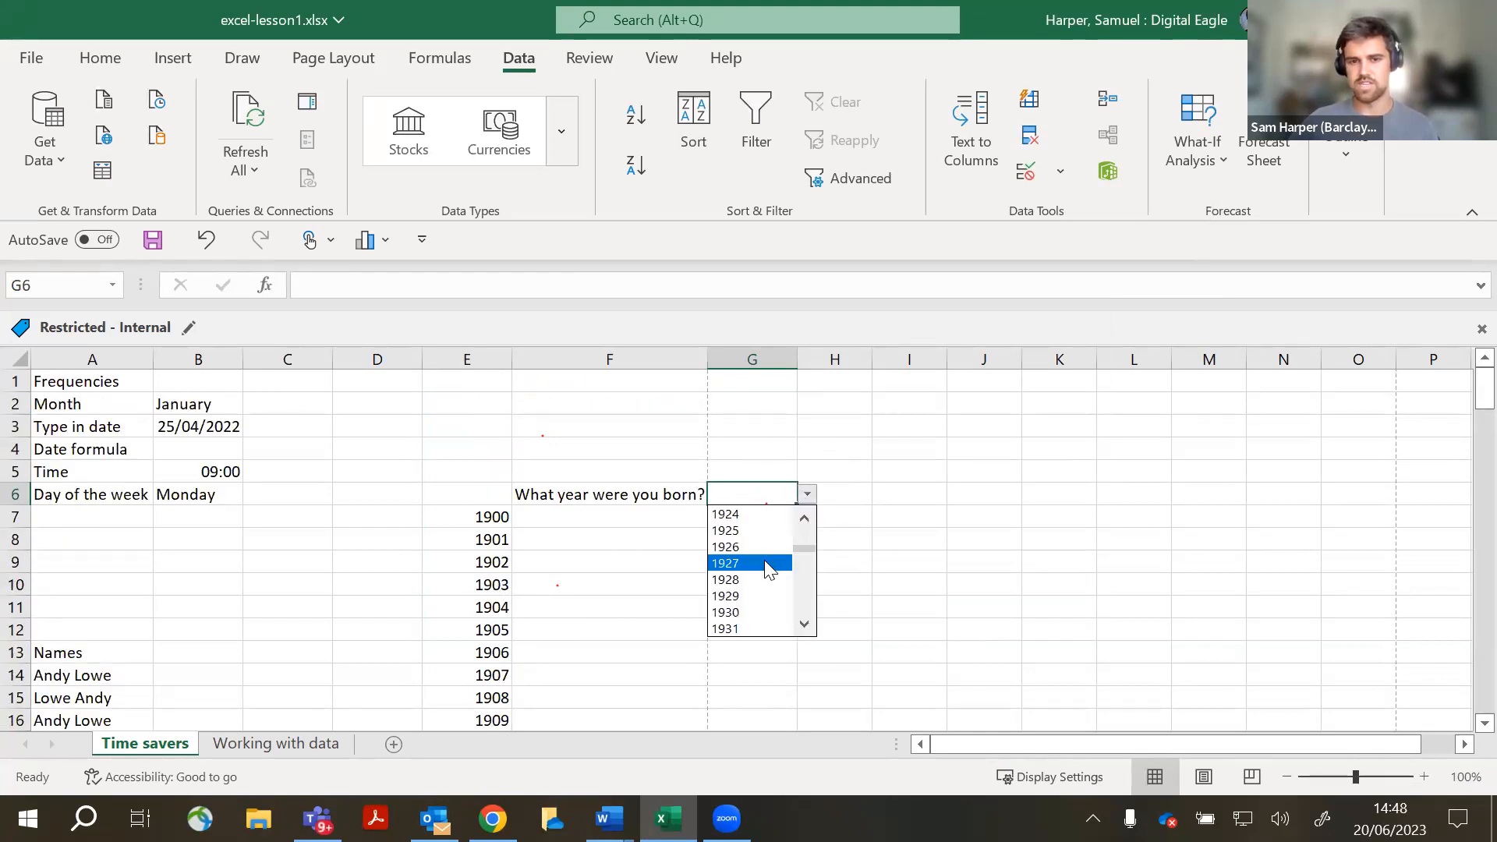
scroll(805, 553, down, 20)
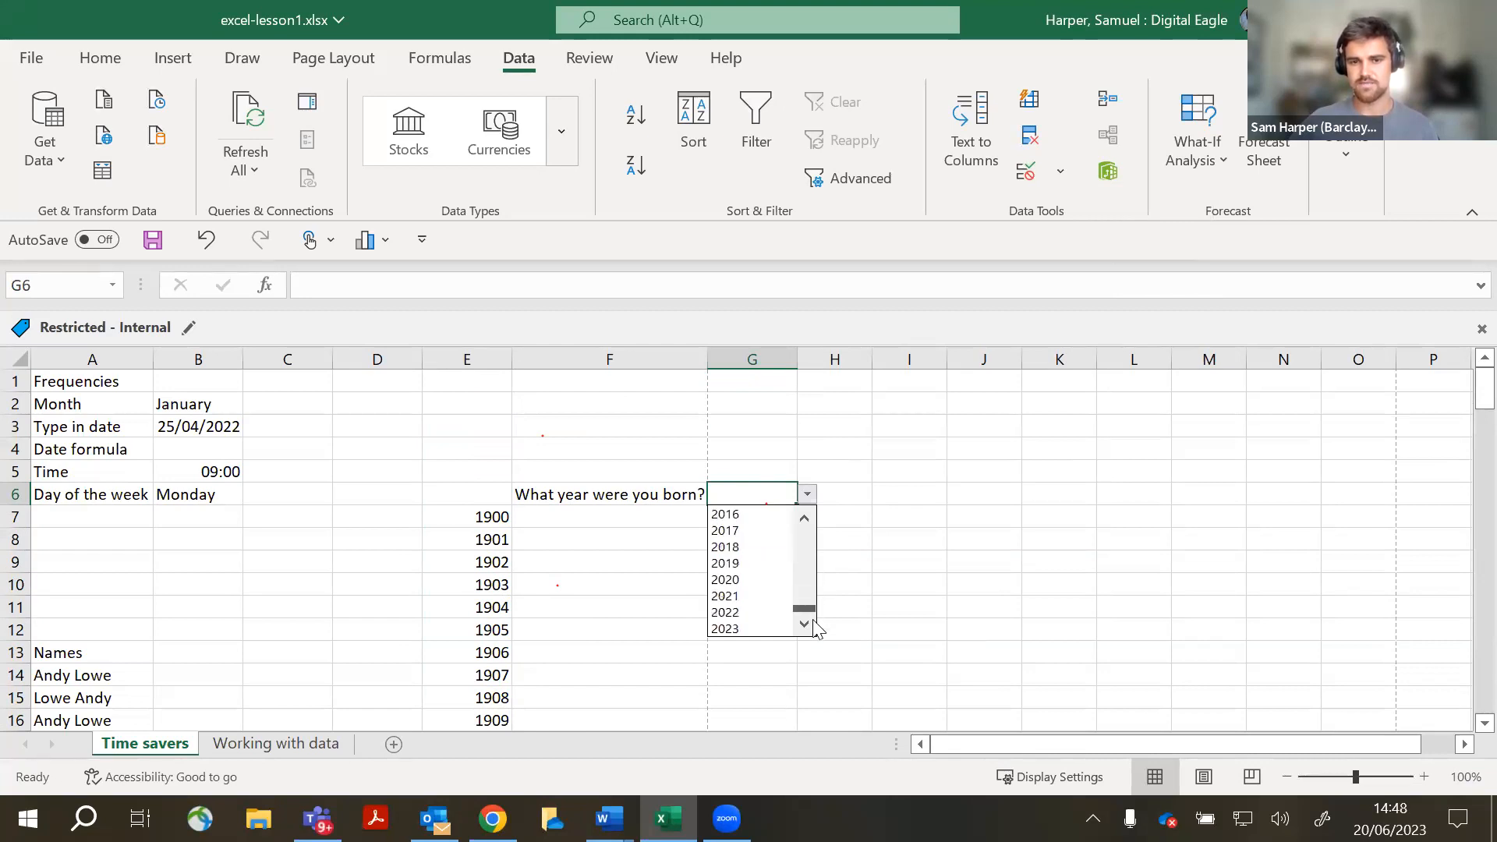
drag(797, 566, 804, 516)
click(838, 468)
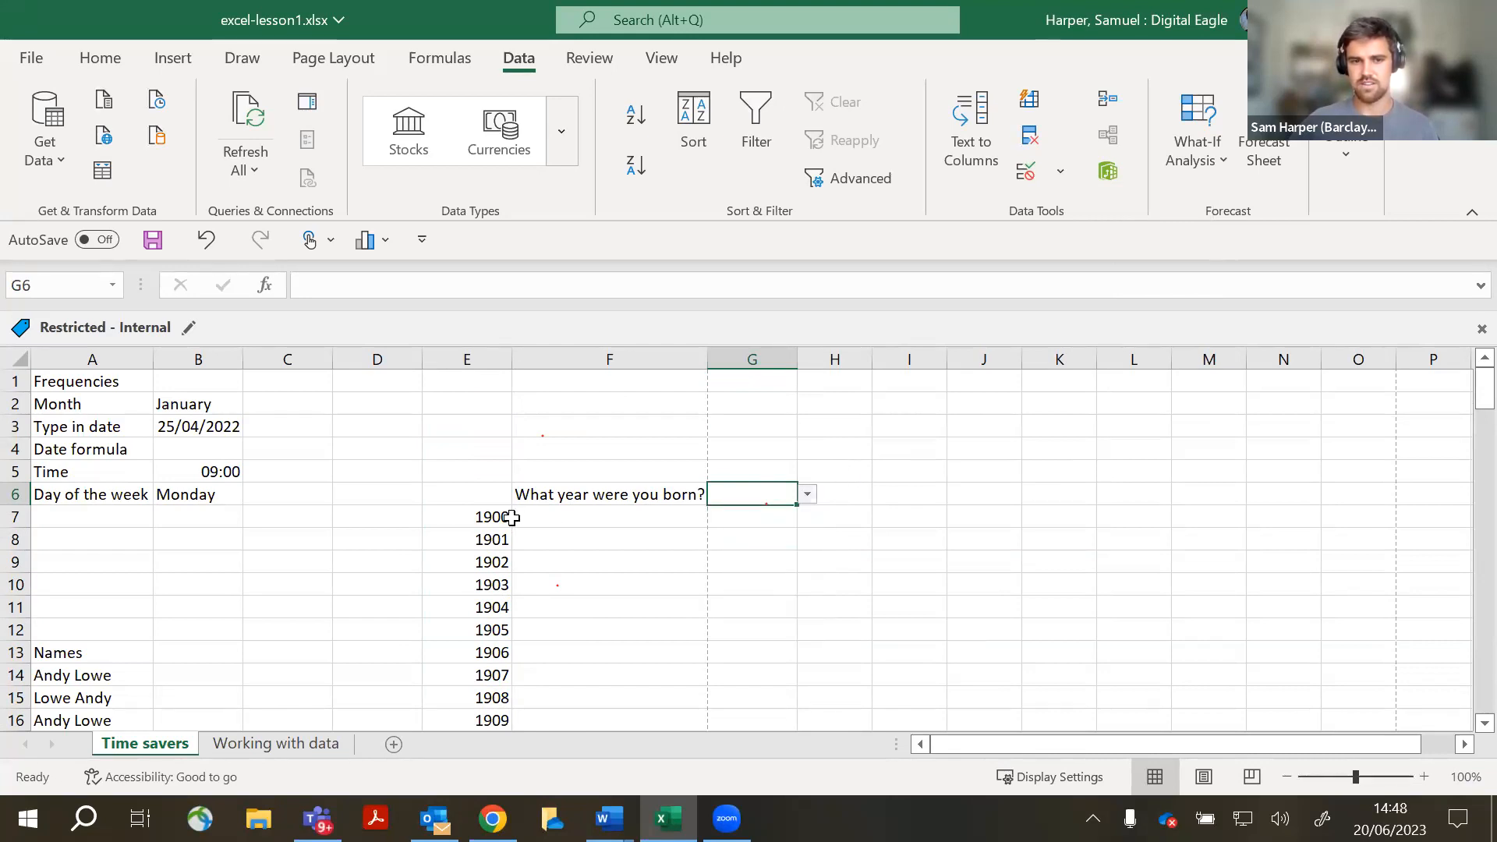
key(ctrl)
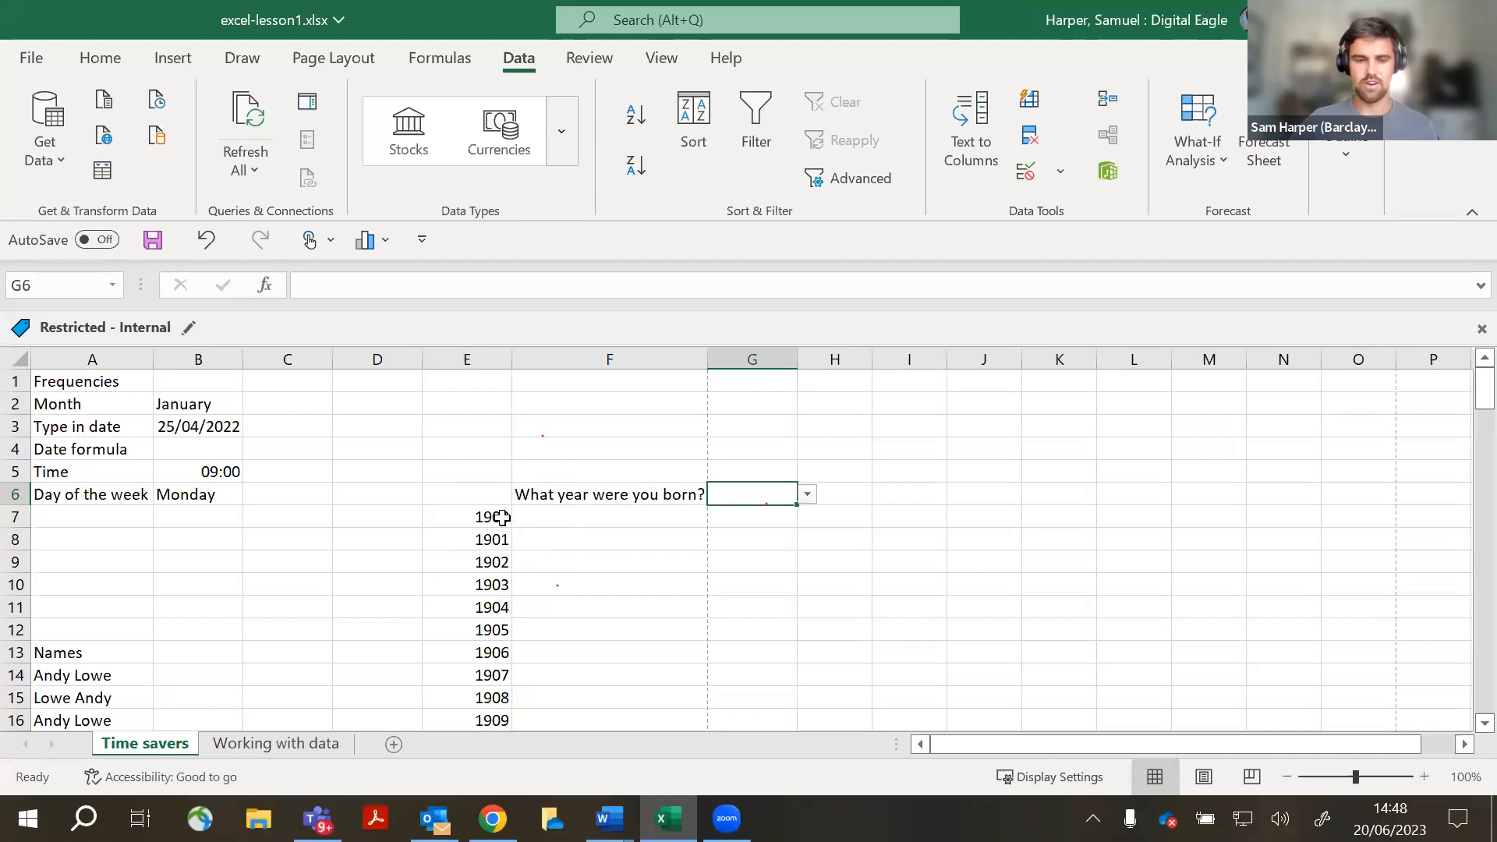
key(ctrl)
click(808, 495)
drag(810, 529, 807, 602)
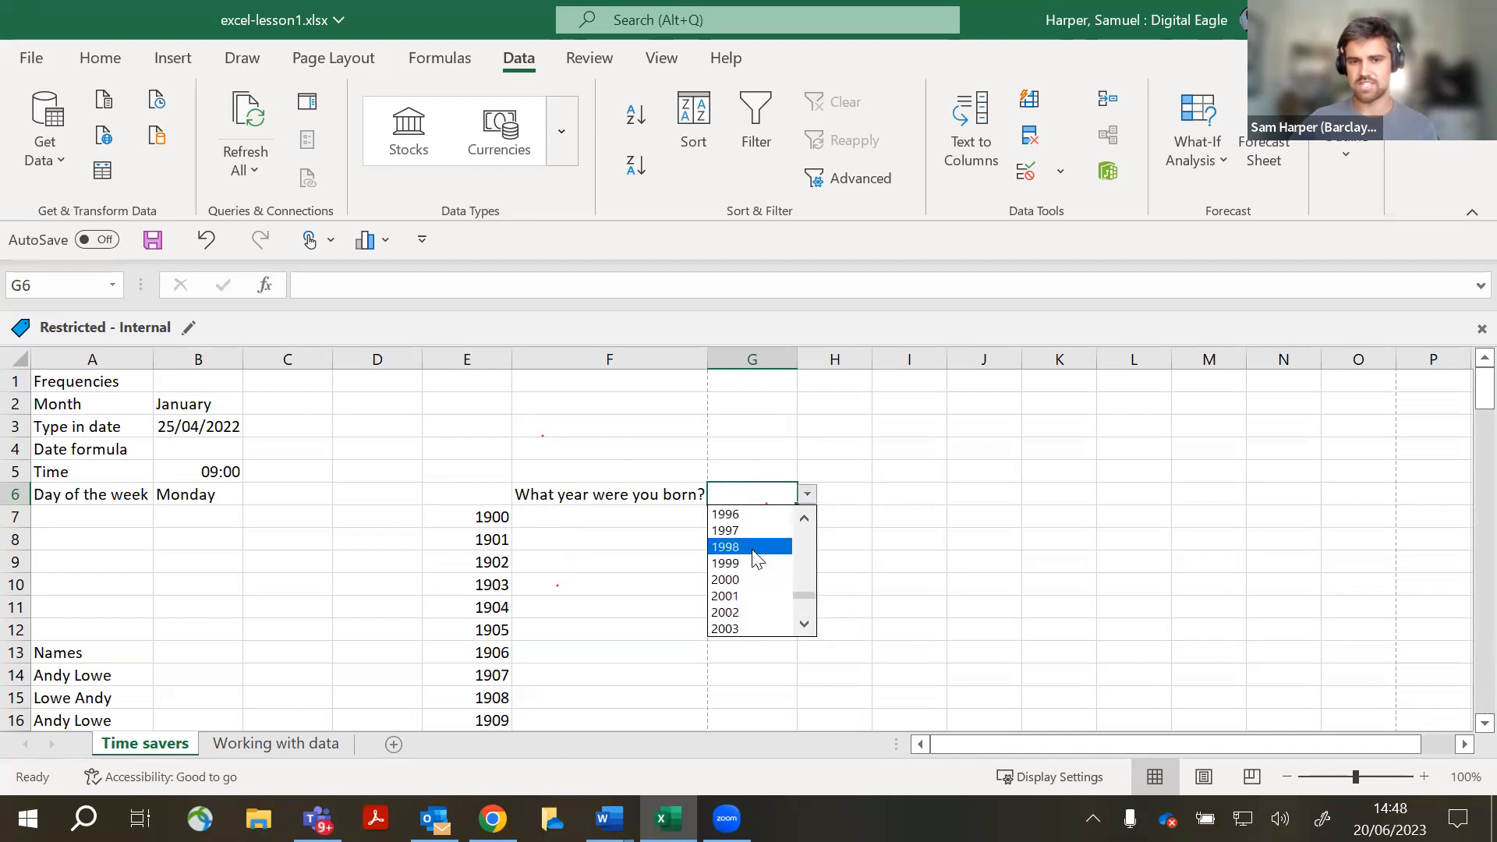
scroll(749, 538, up, 3)
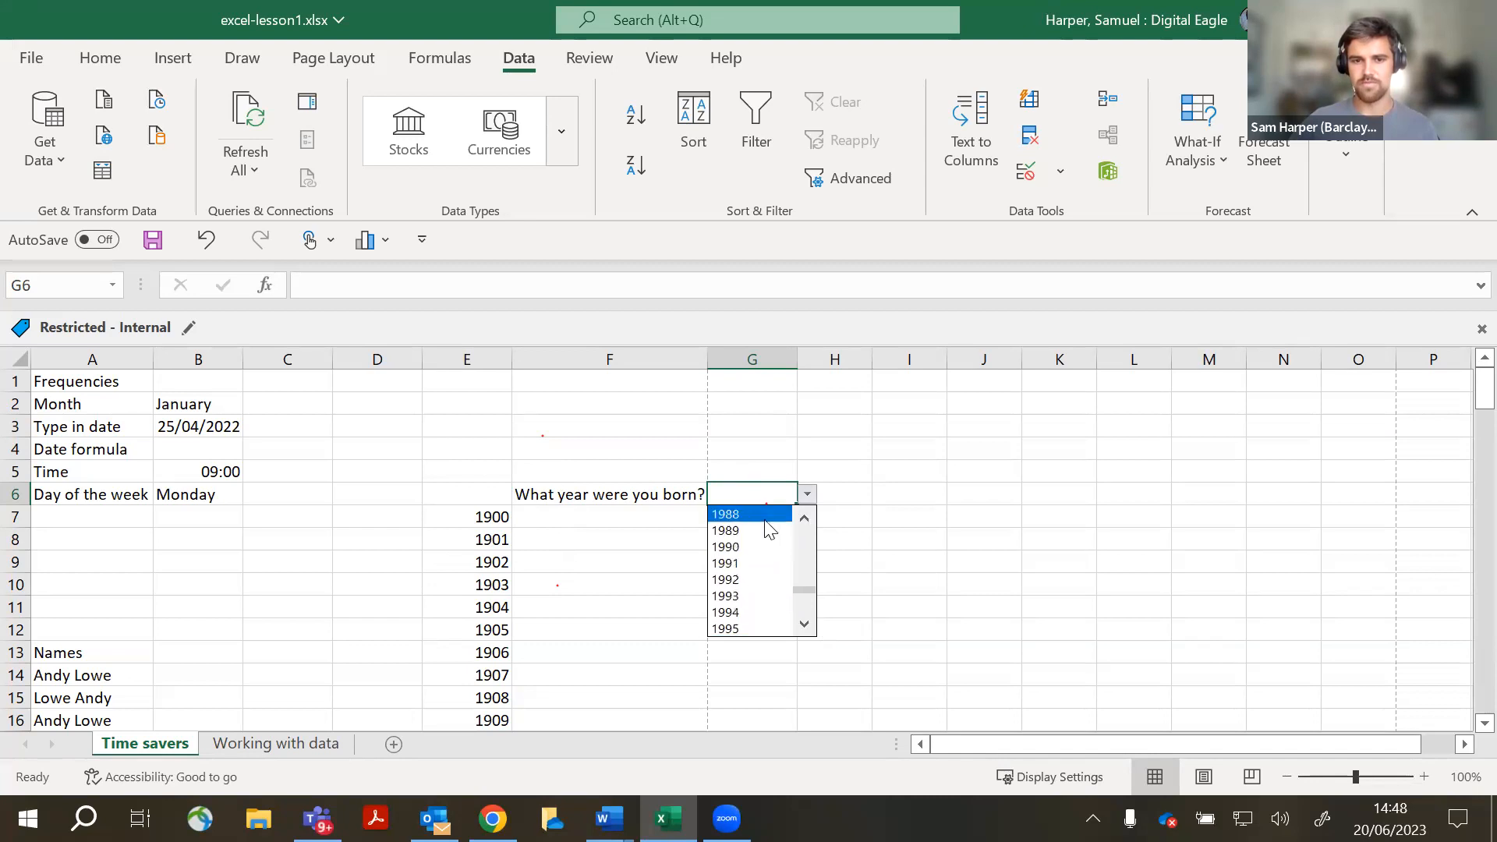
click(753, 495)
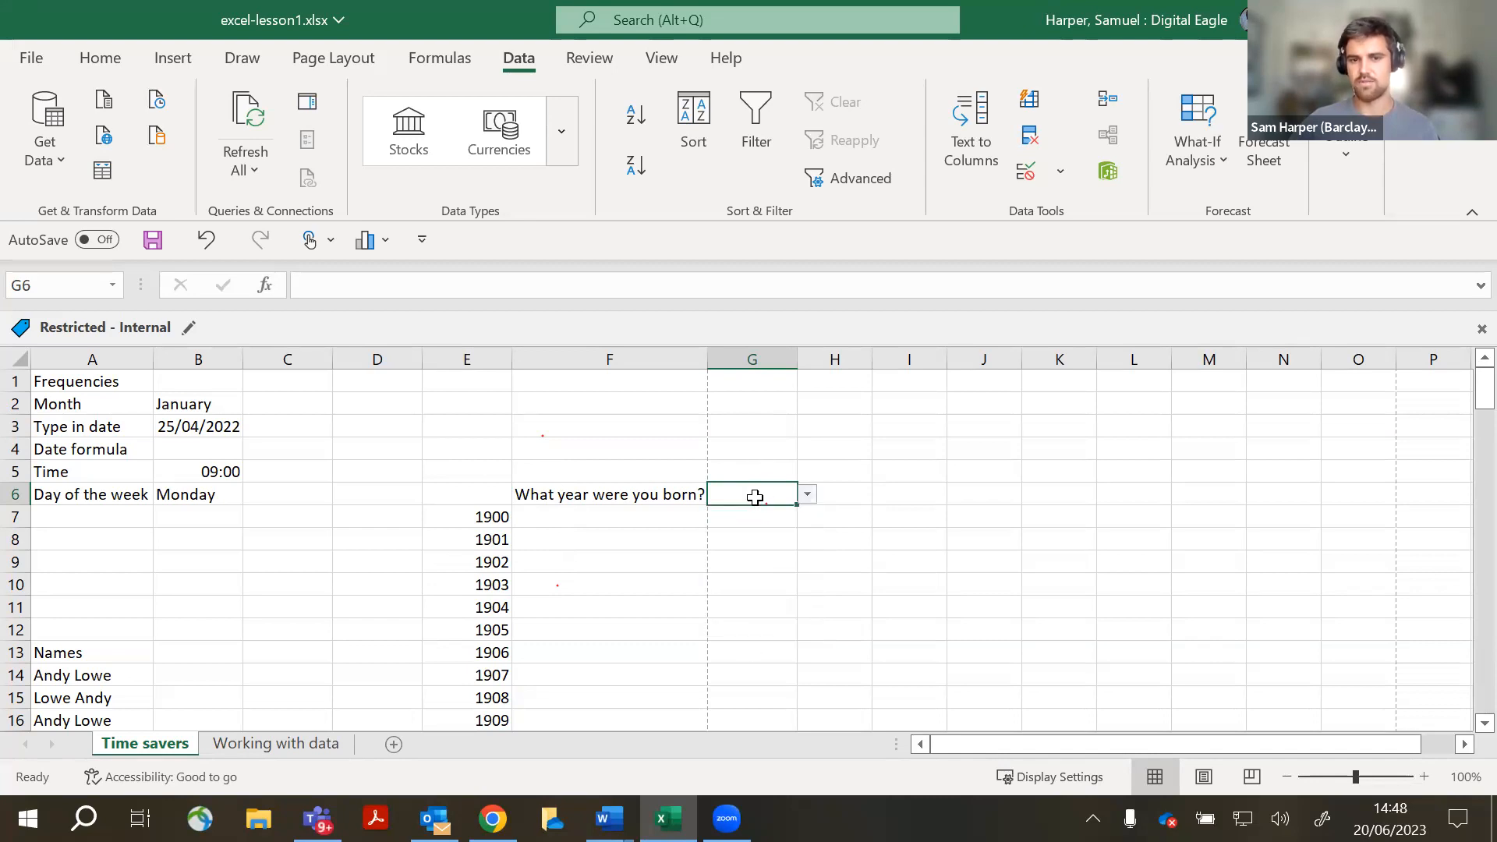
click(789, 638)
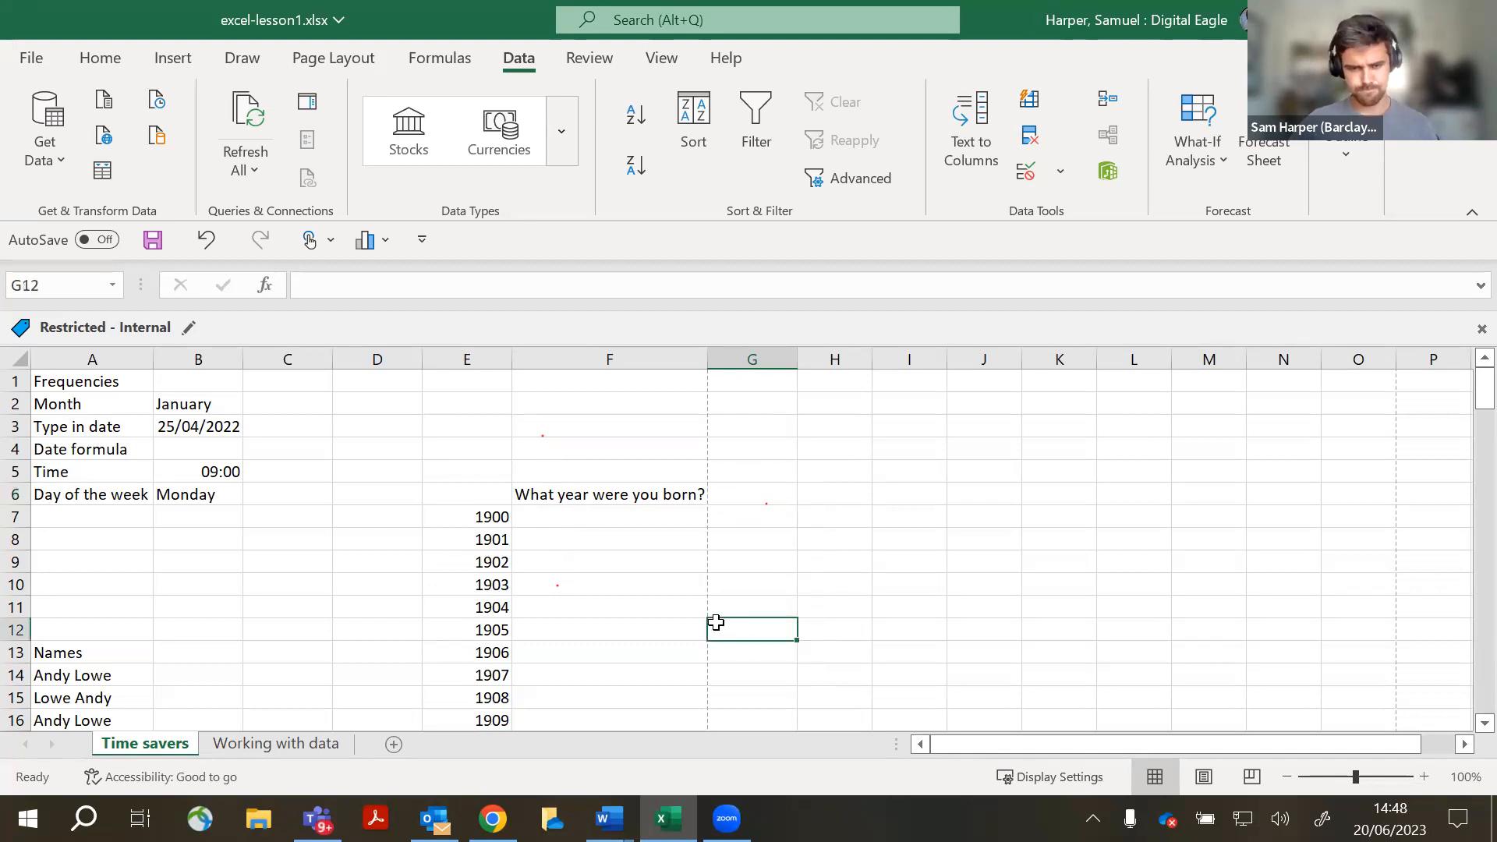
click(497, 524)
scroll(491, 538, down, 6)
scroll(488, 541, down, 6)
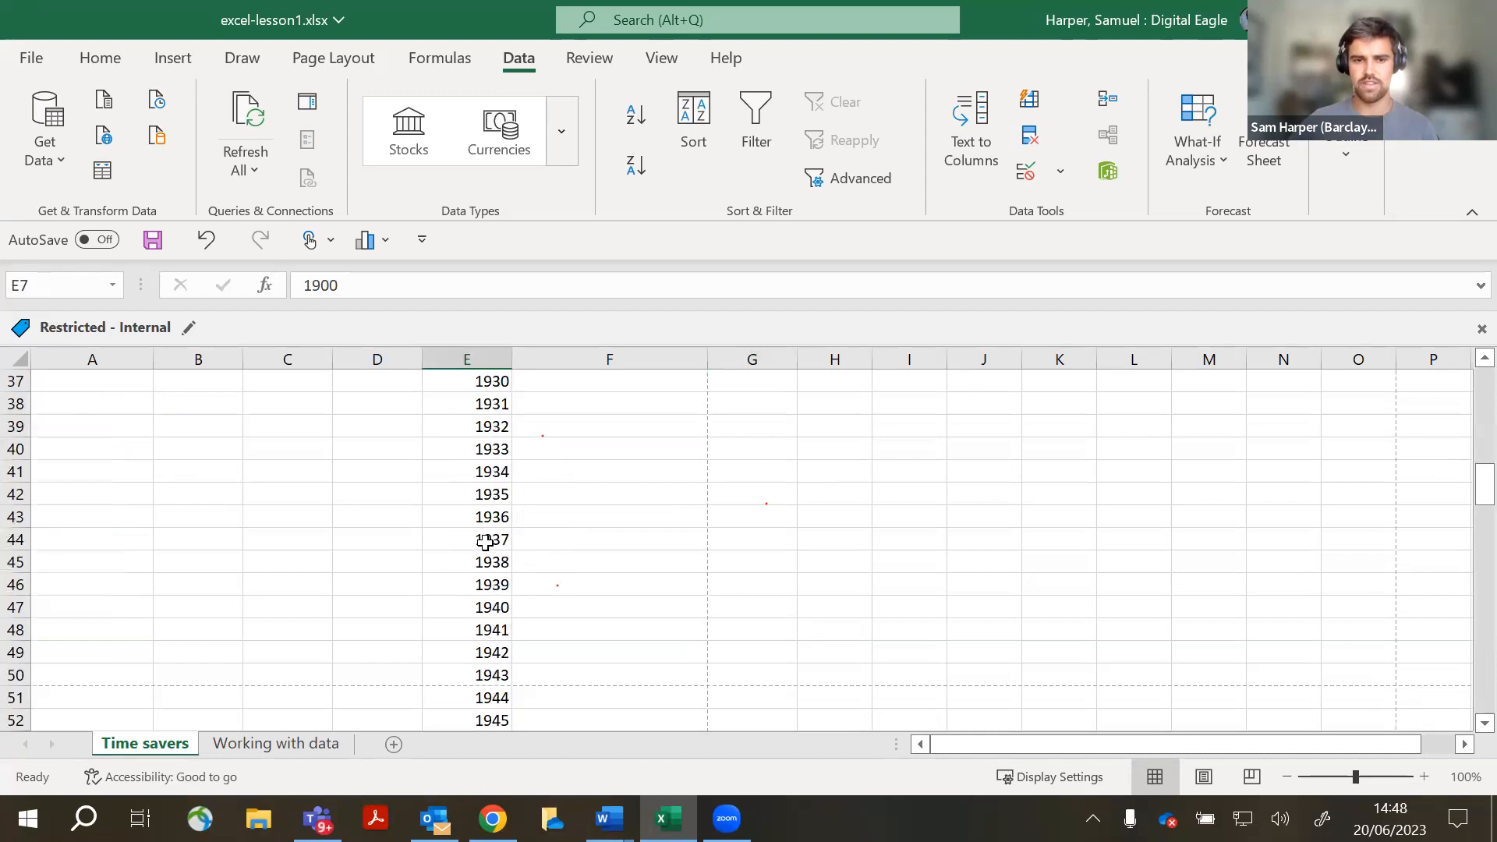
scroll(485, 542, up, 12)
- Undo the year setup, enter 'What is your fav day of the week?' in G6 and widen column G
key(ctrl+z)
key(ctrl+z)
key(ctrl+z)
key(ctrl+z)
key(ctrl+z)
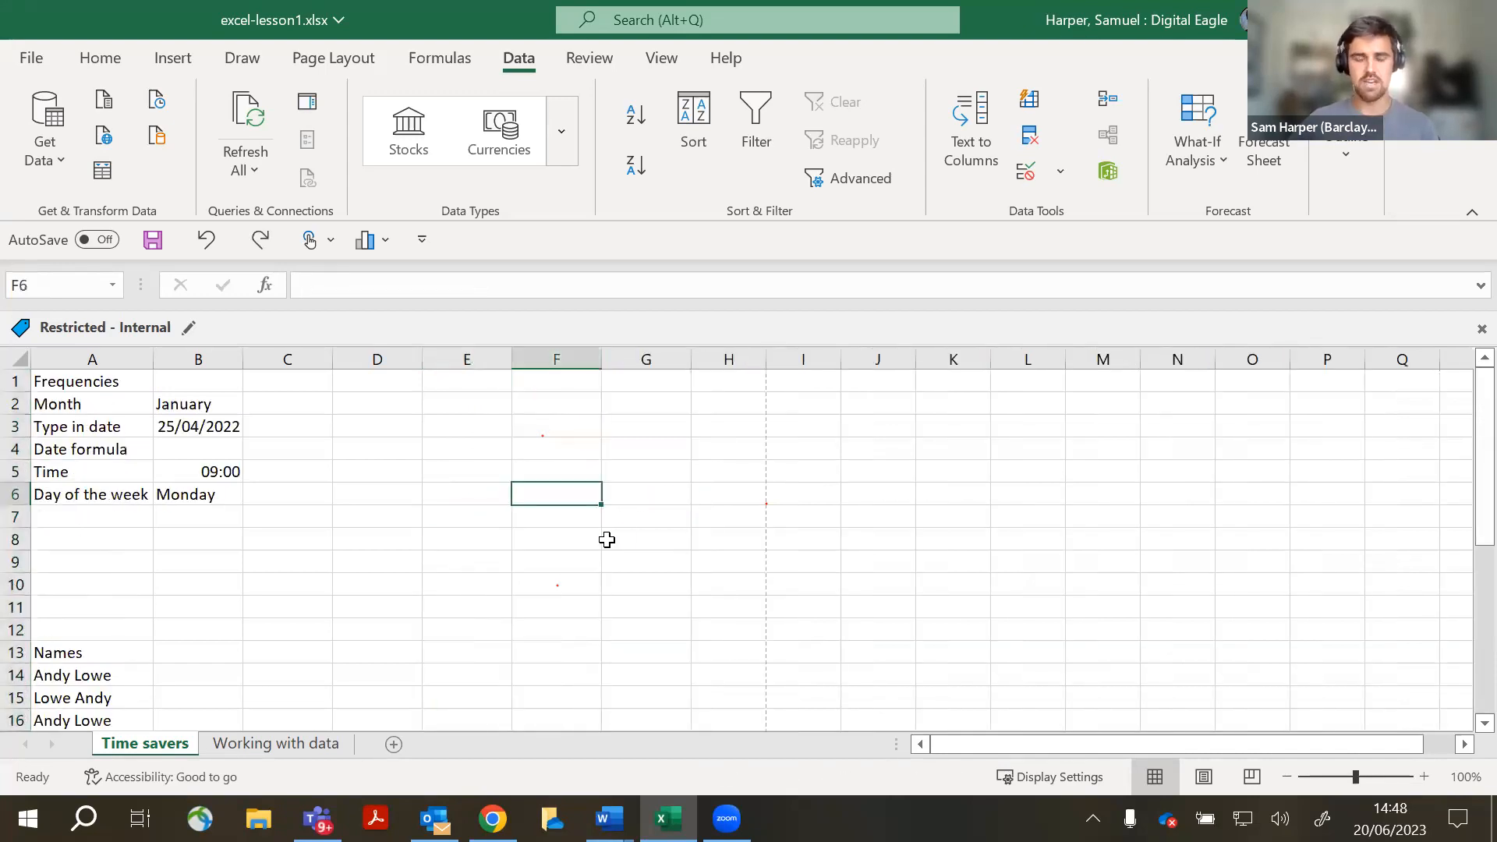
key(Right)
text(What )
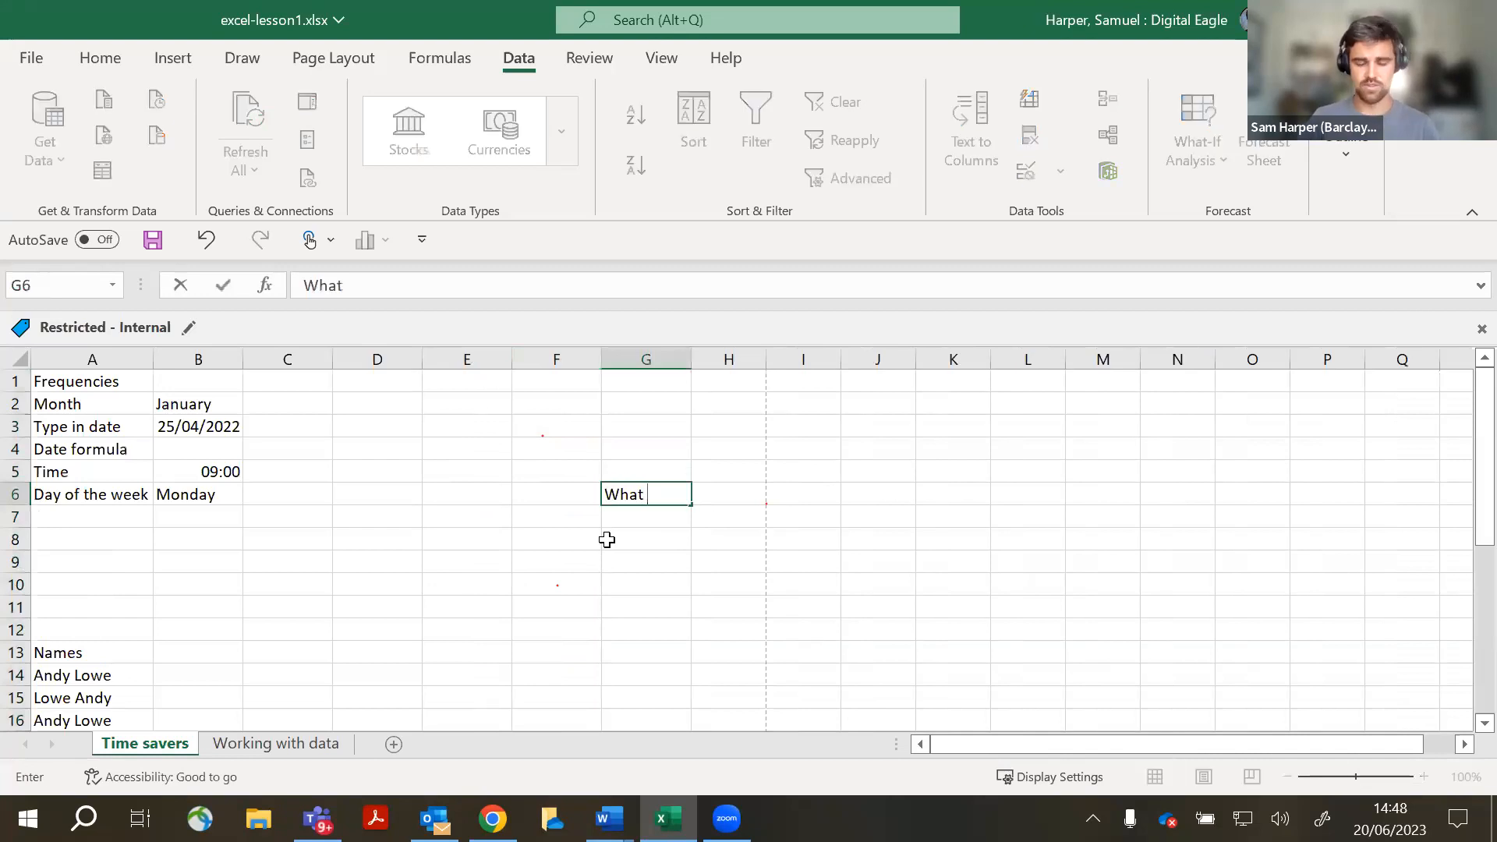
text(is your fa)
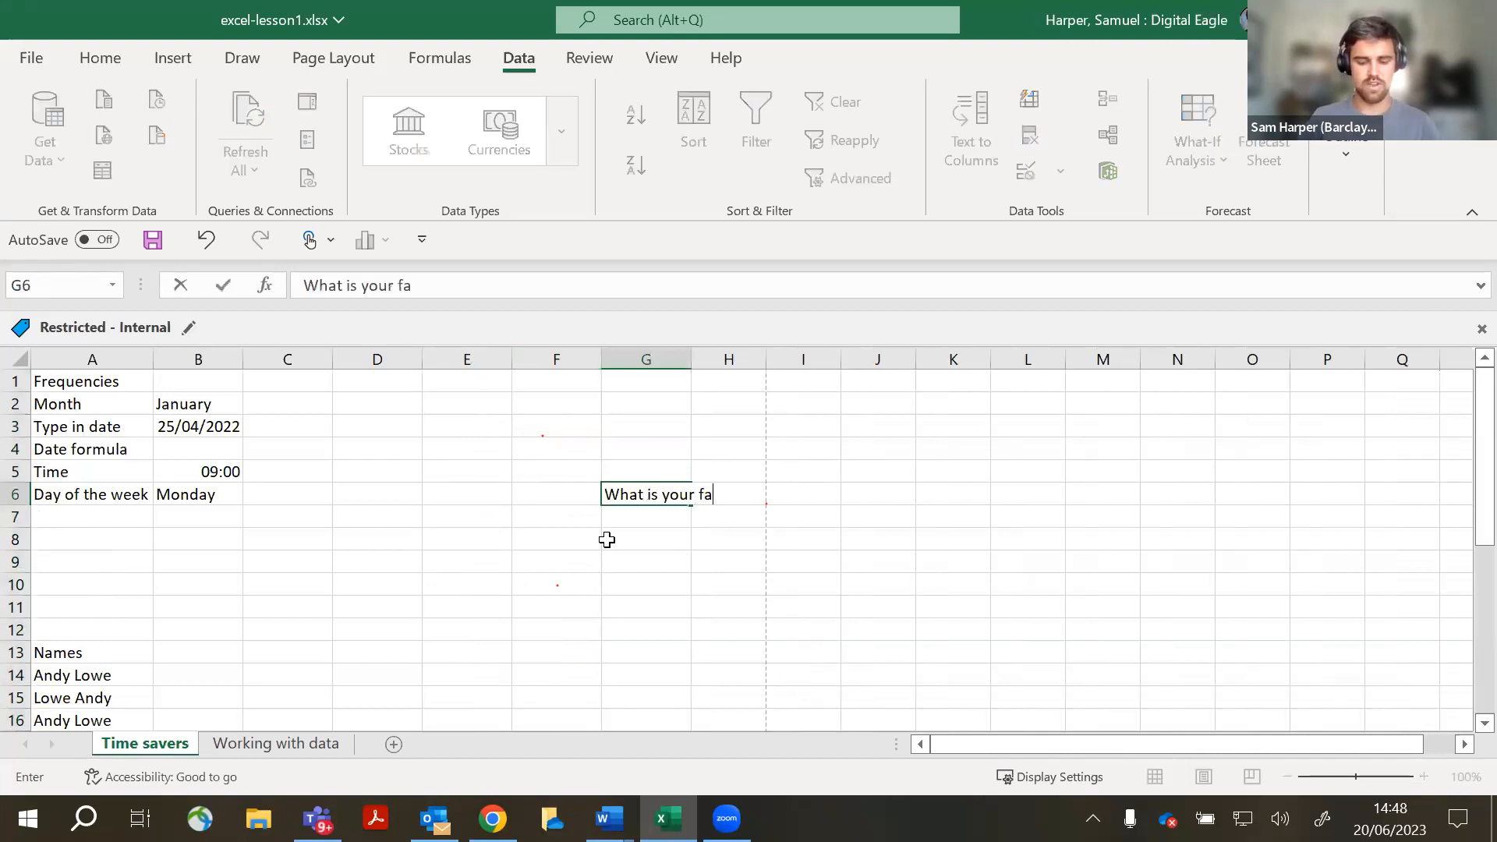
text(v day of the week?)
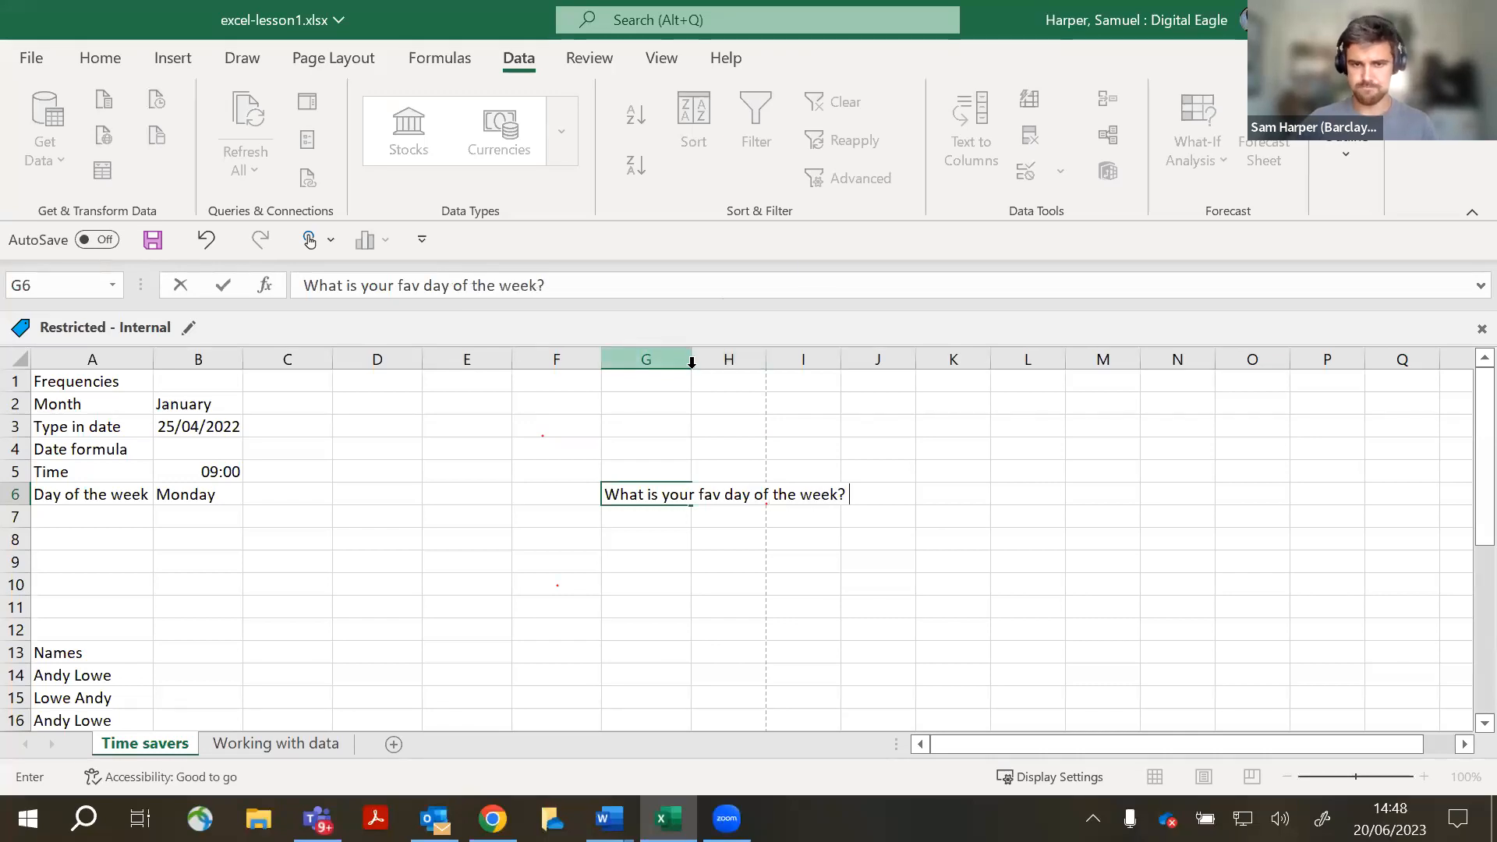
double_click(692, 361)
click(898, 484)
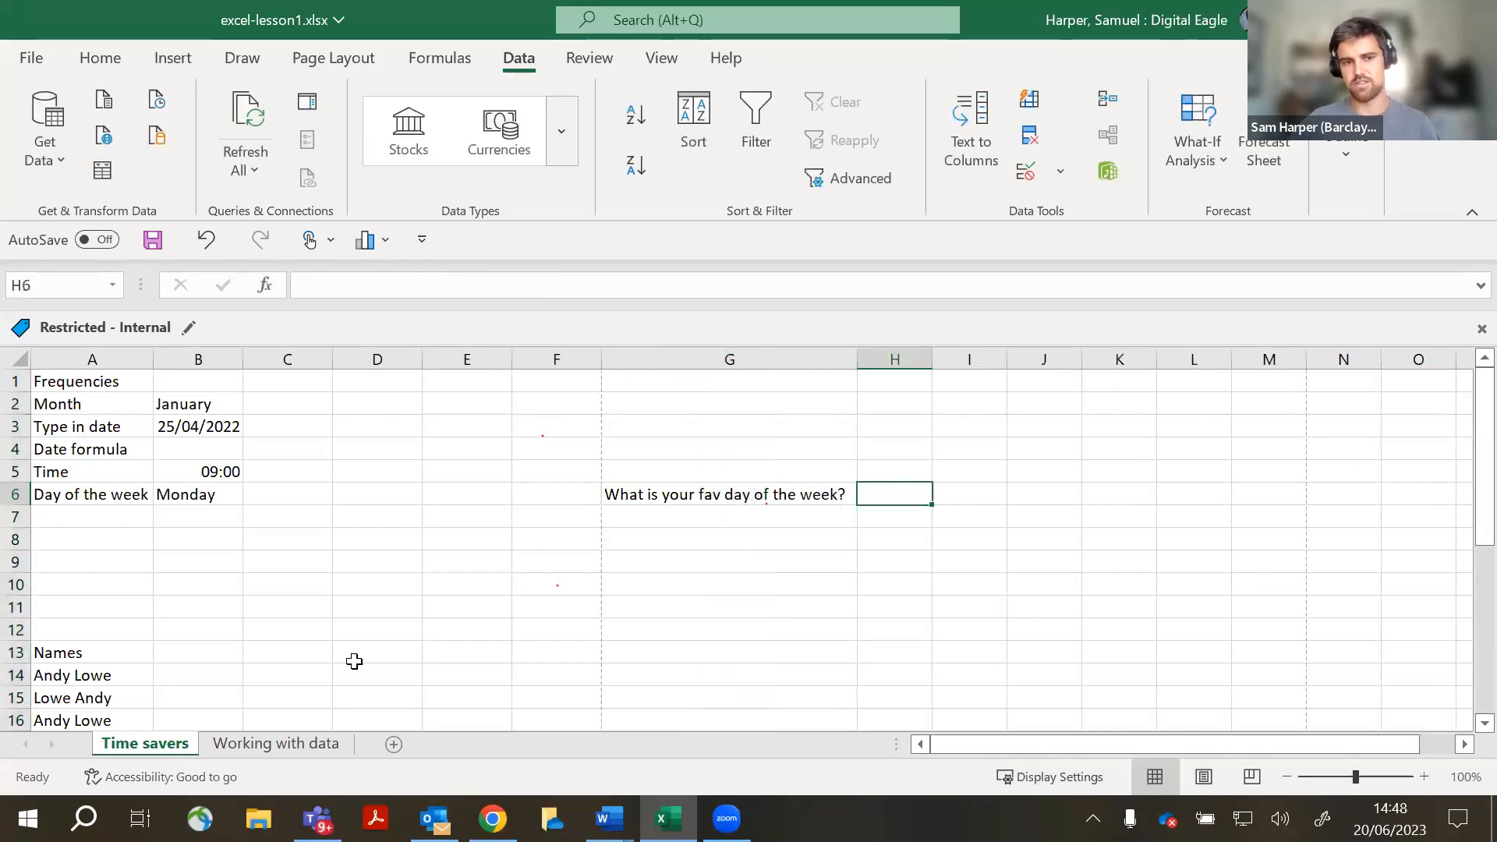
- Give H6 List validation with source 'Monday, Tuesday, Wednesday' and check its dropdown choices
click(1057, 172)
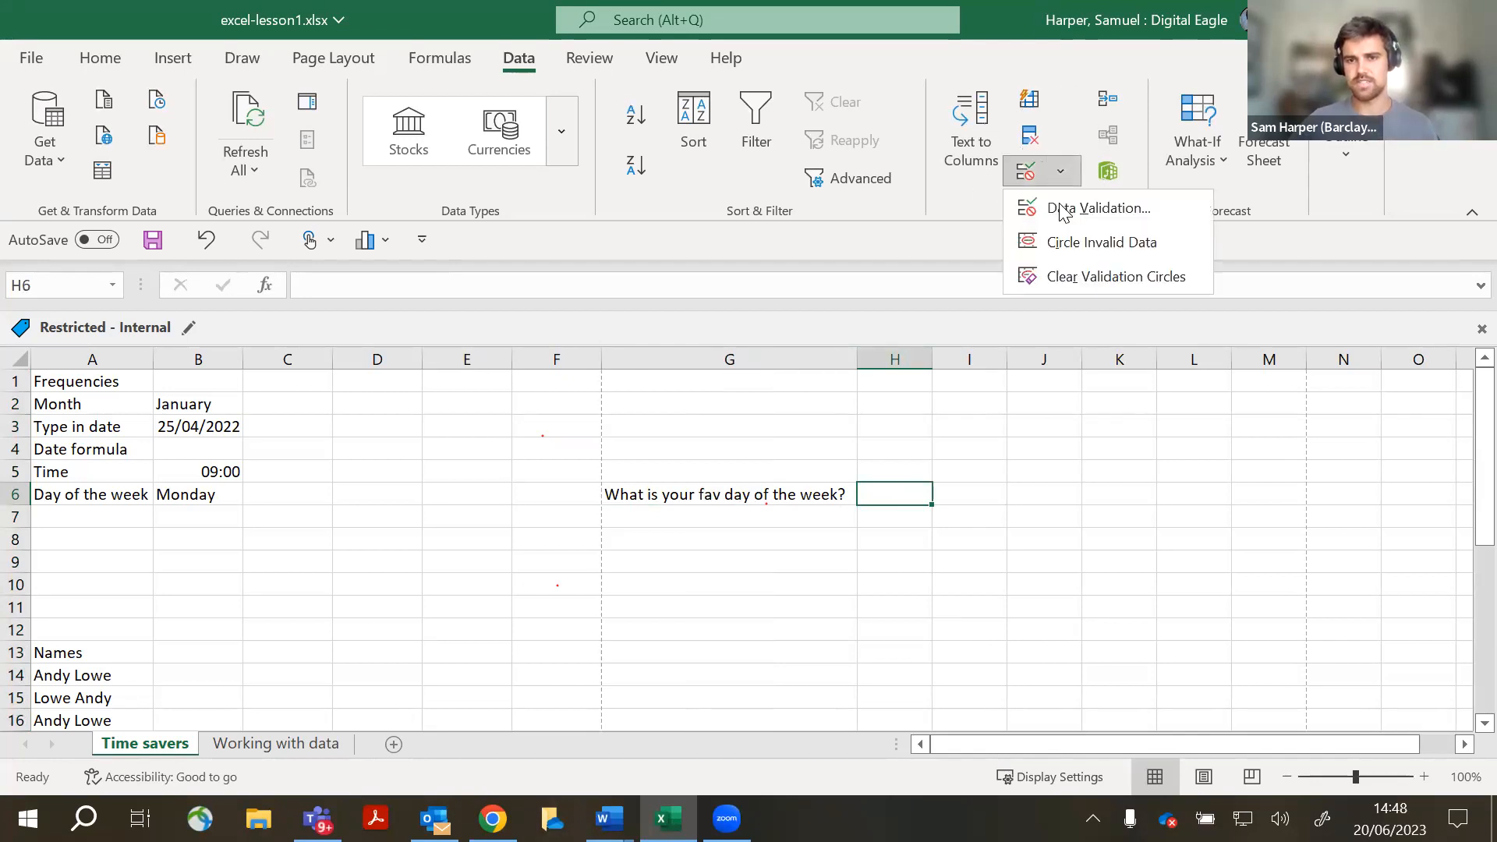
click(1059, 203)
click(785, 383)
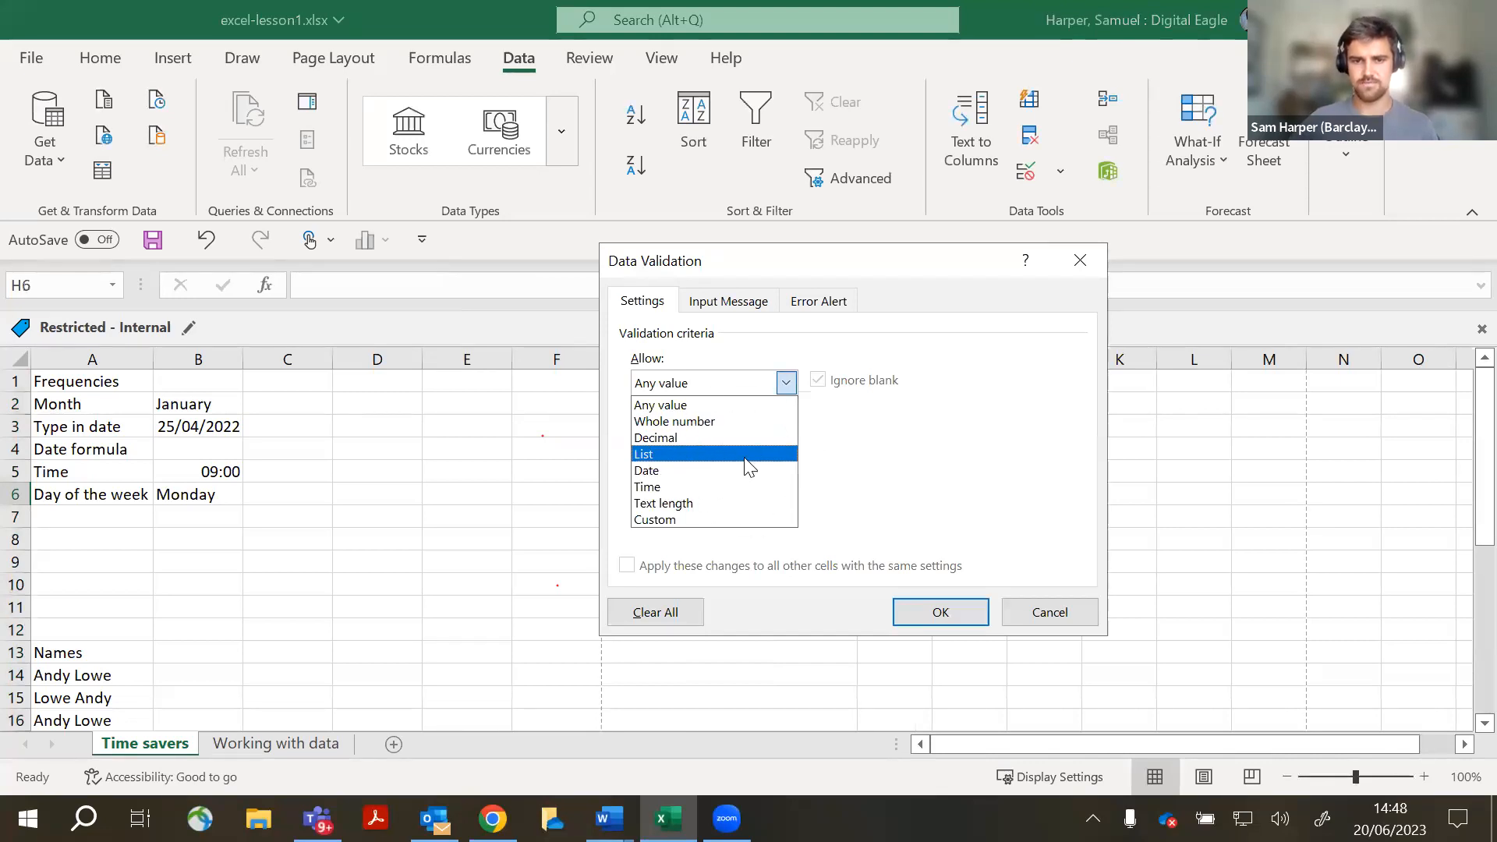
click(745, 459)
click(741, 476)
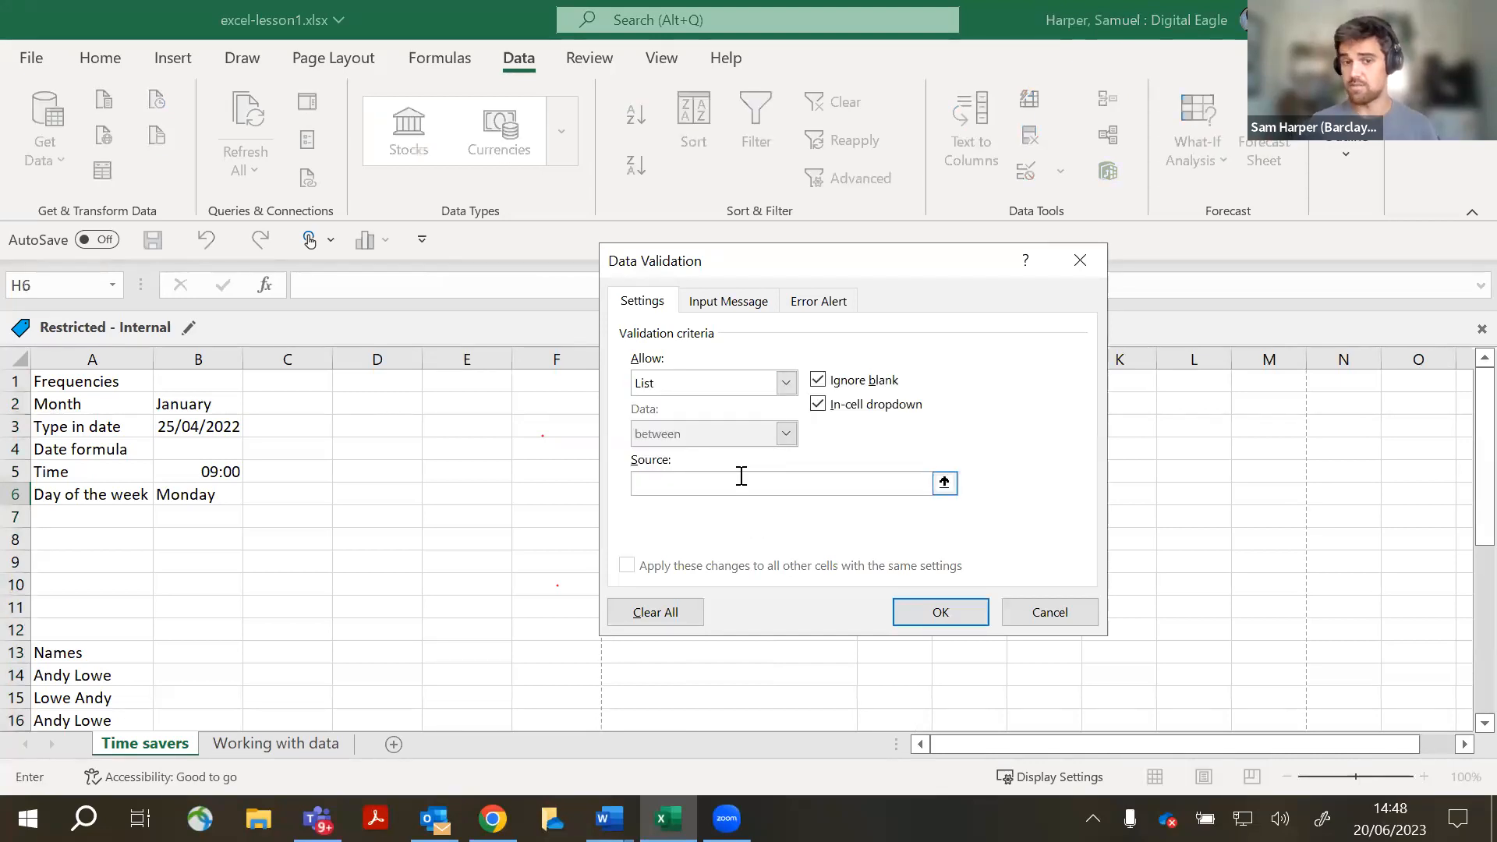
text(Monday)
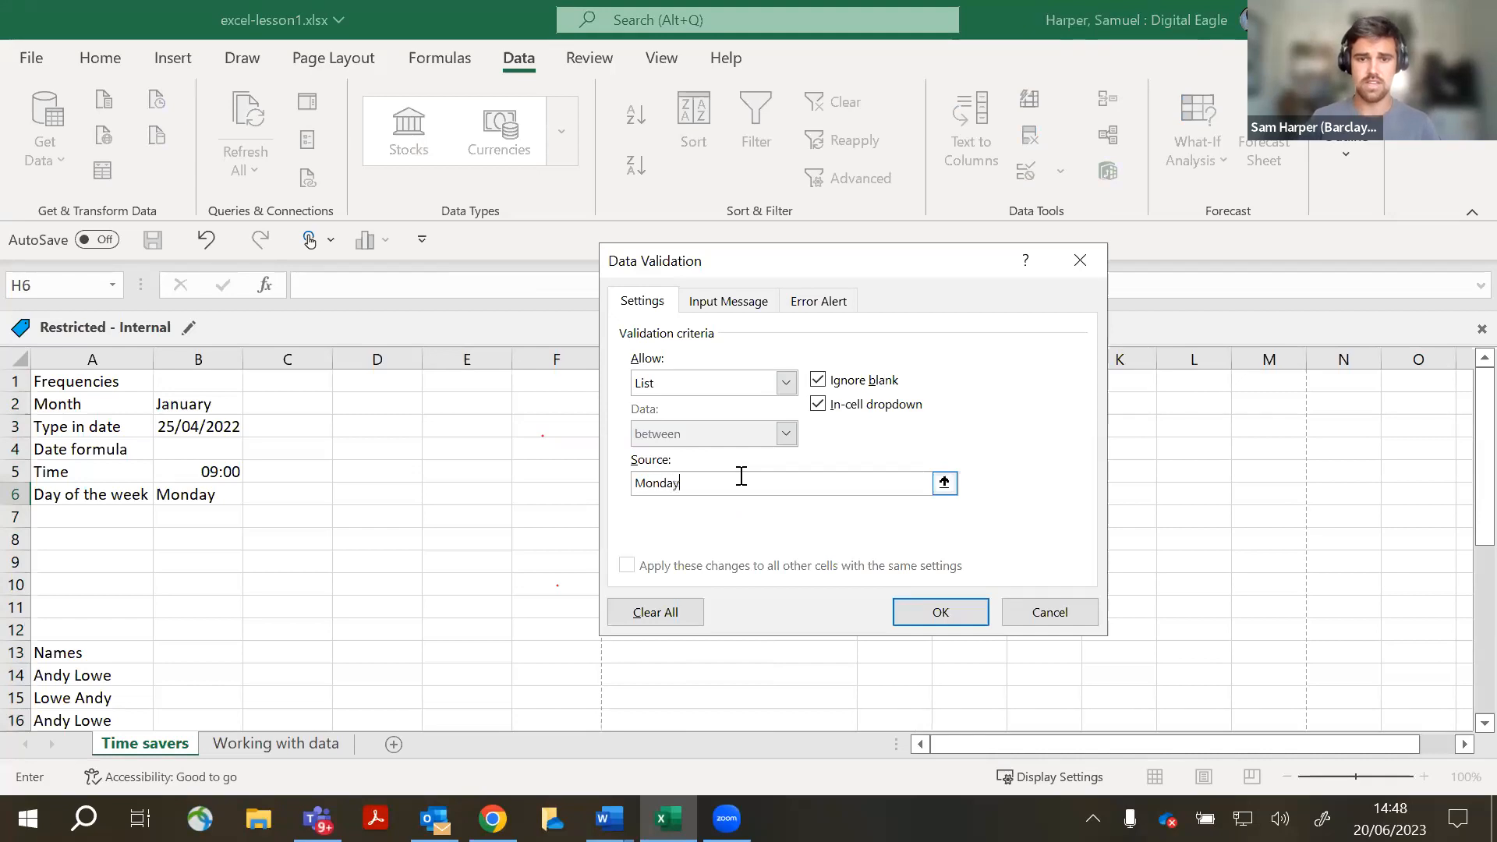
text(,)
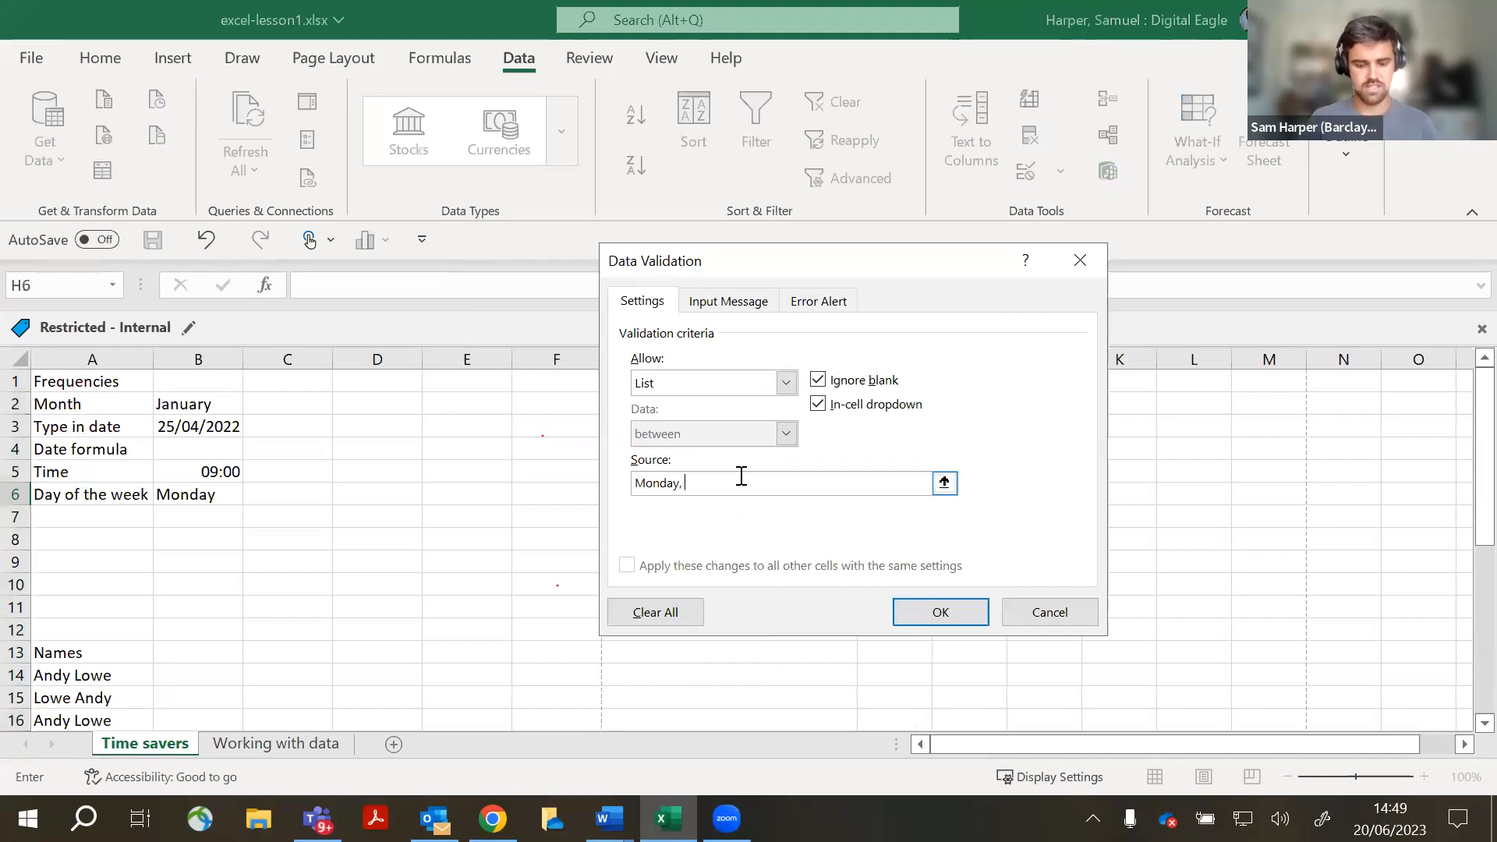
text( Tuesday, Wednesday)
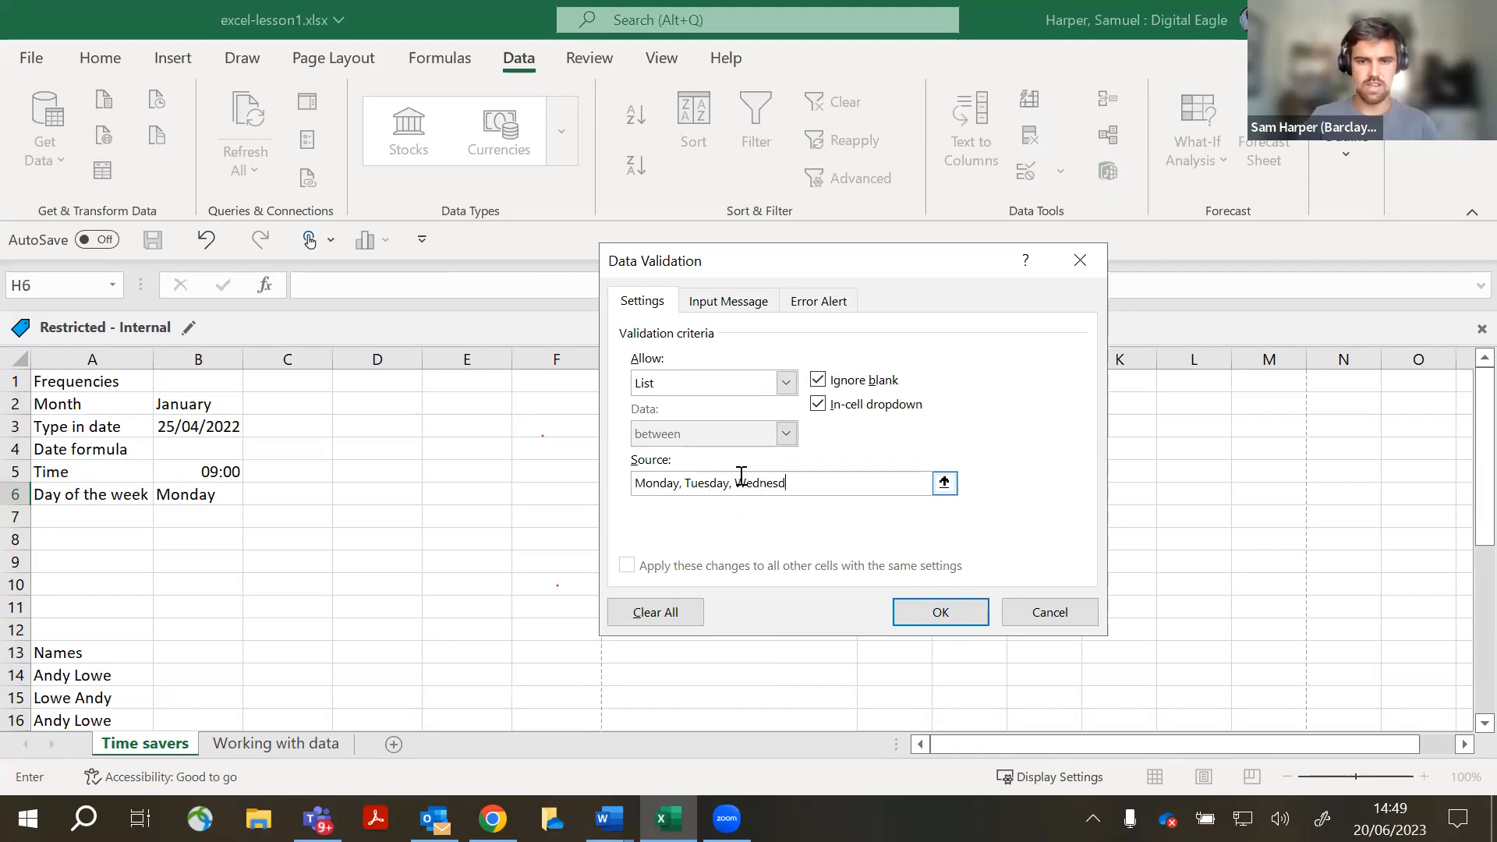
click(940, 624)
click(944, 493)
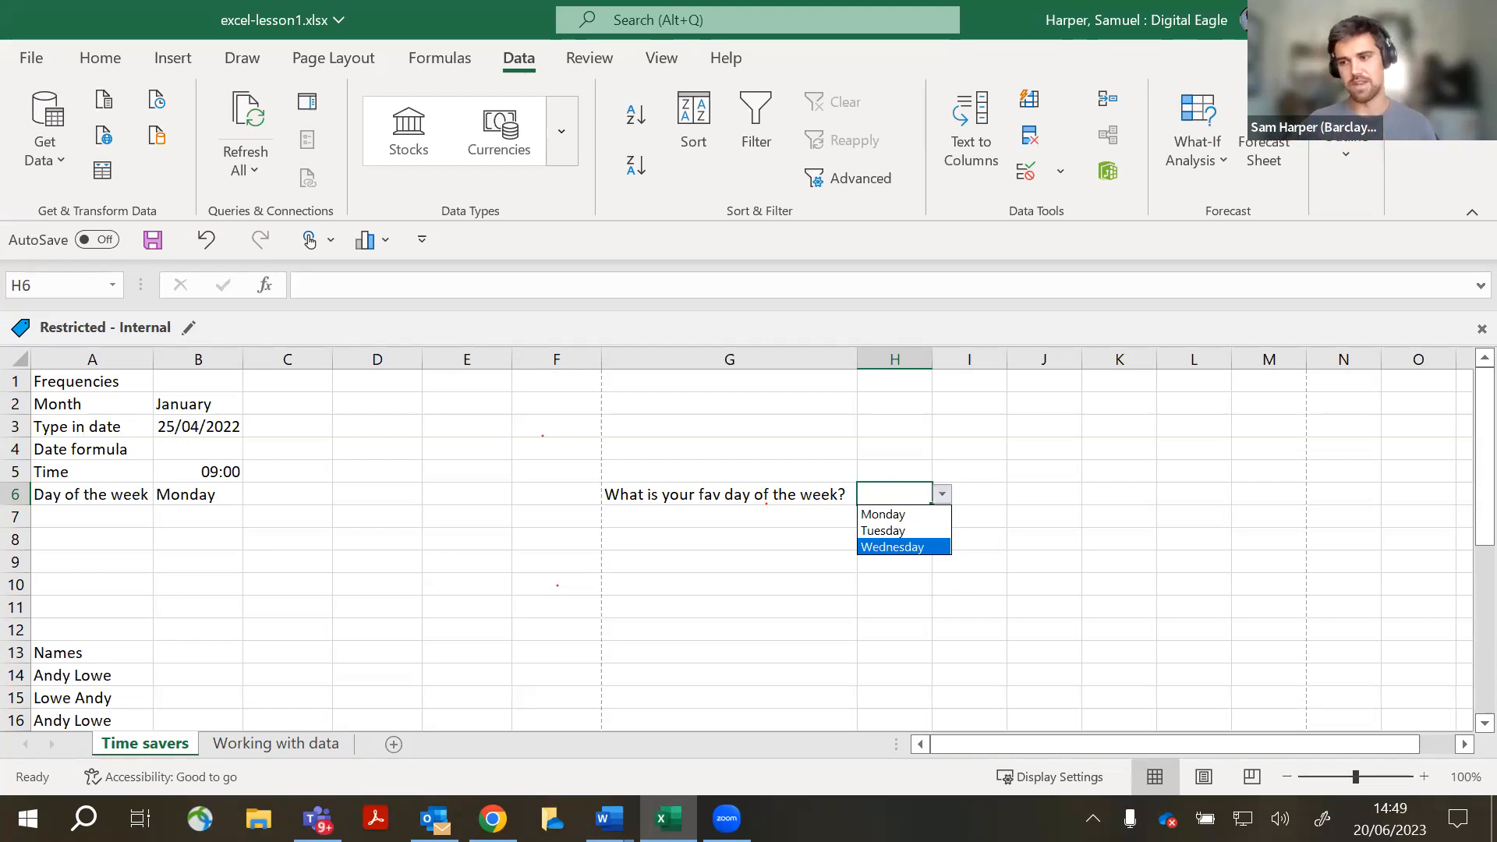
key(alt+Tab)
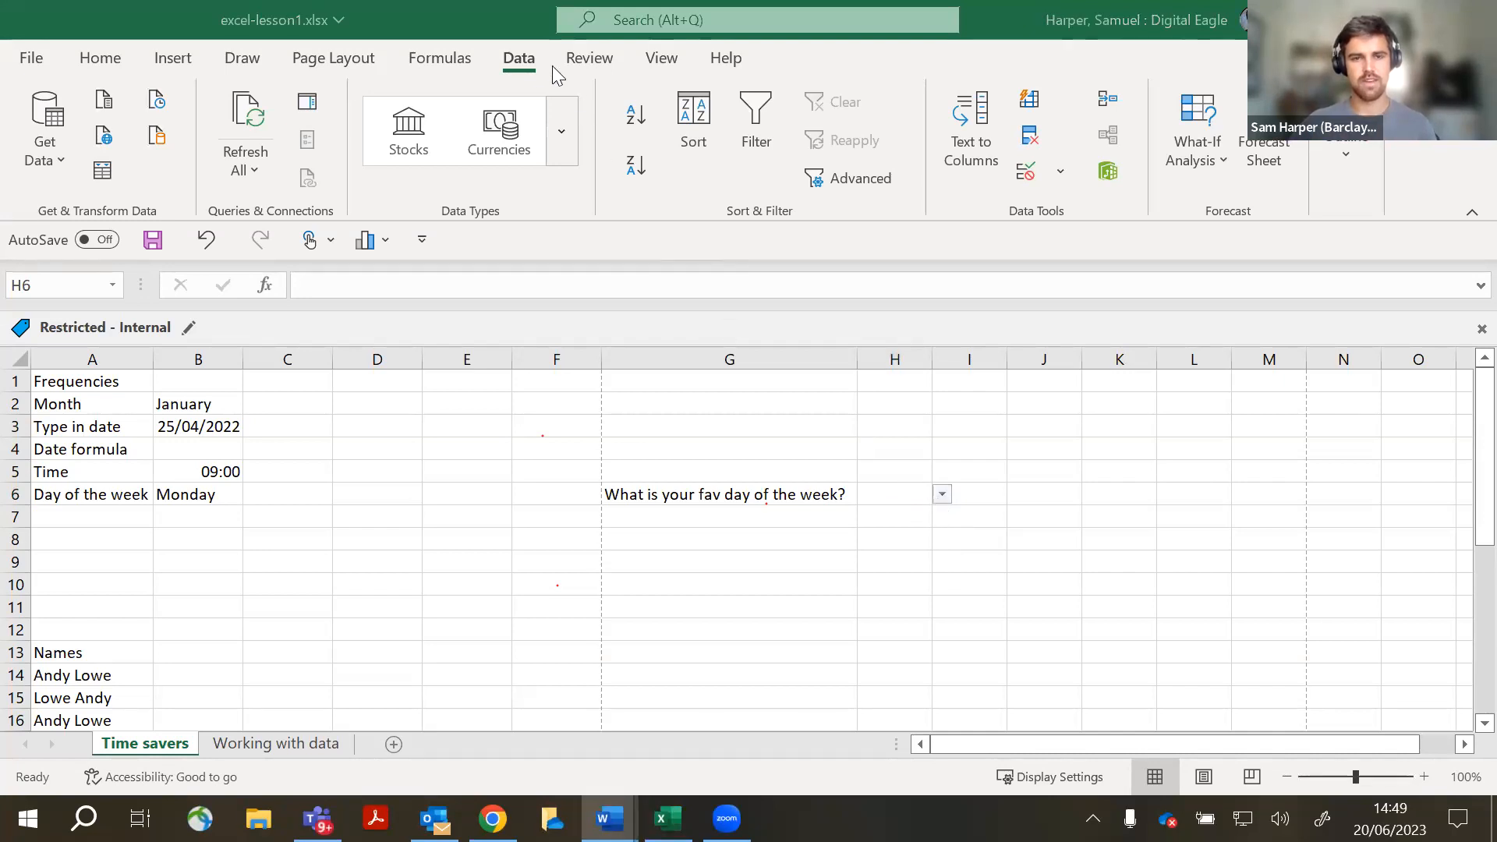
click(1051, 220)
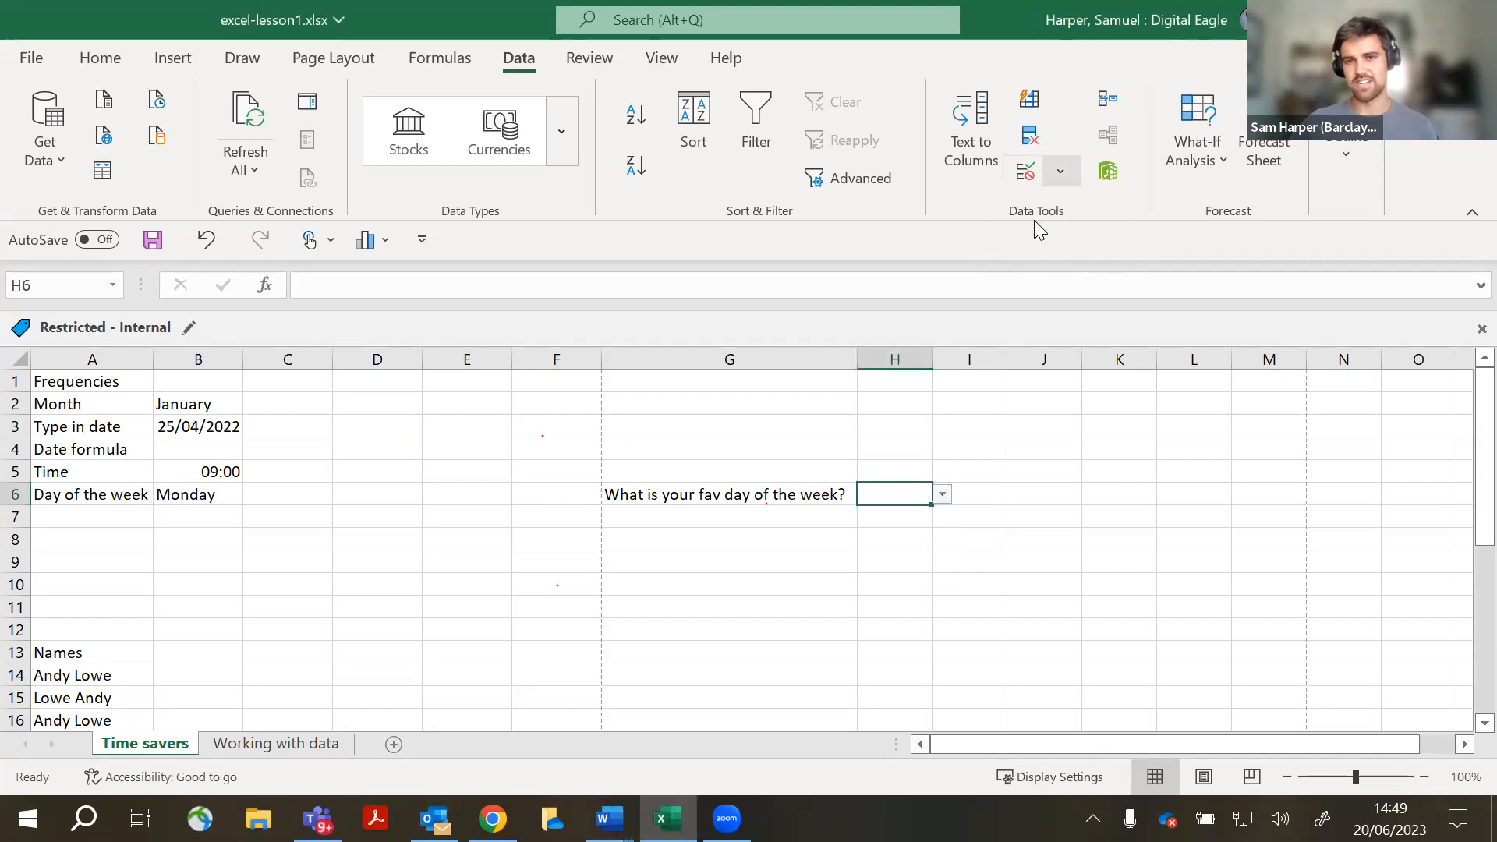
click(1061, 170)
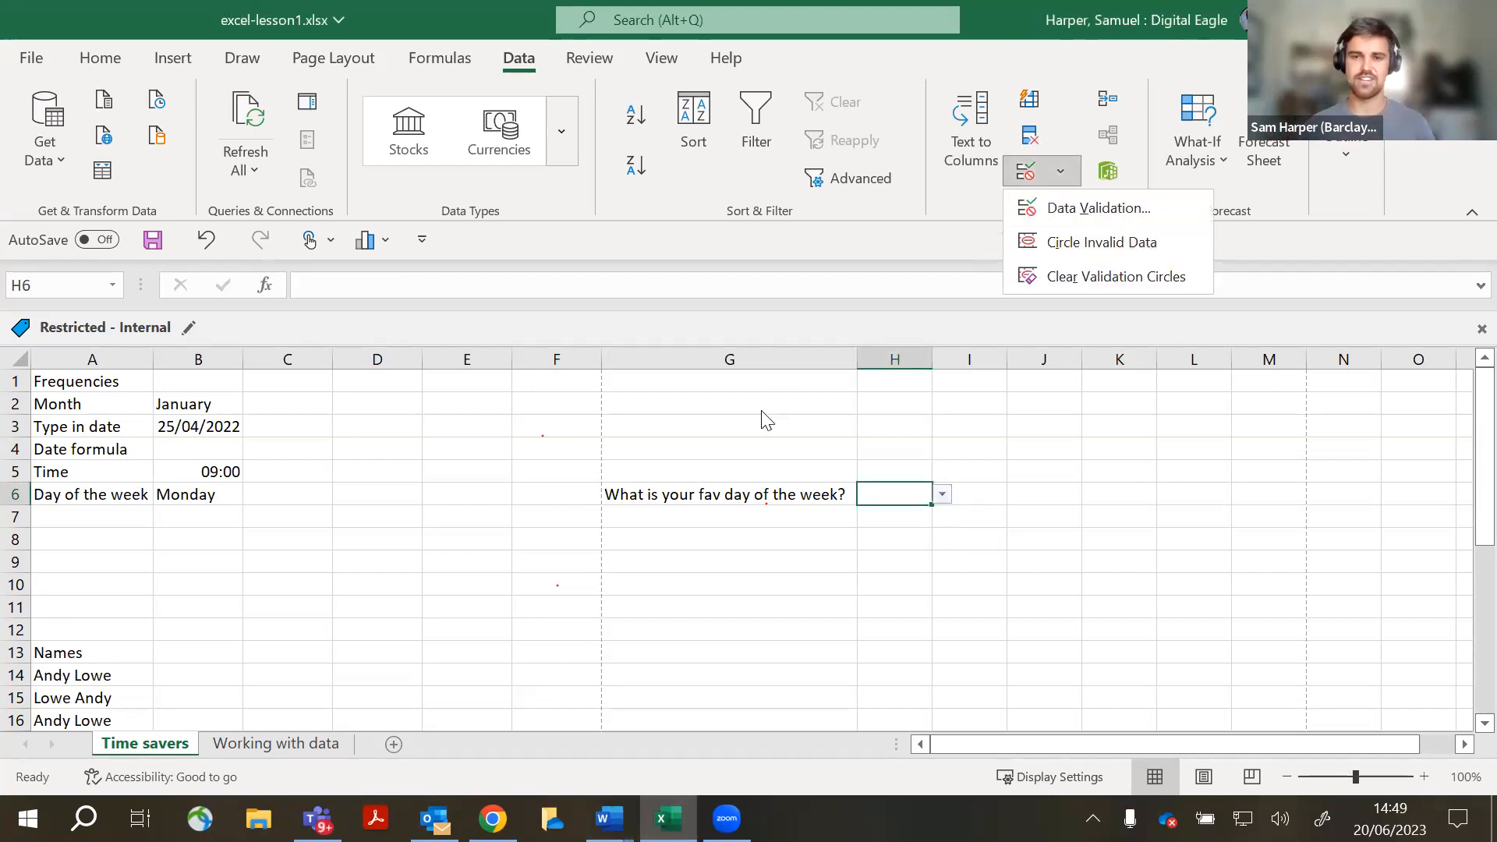
click(757, 570)
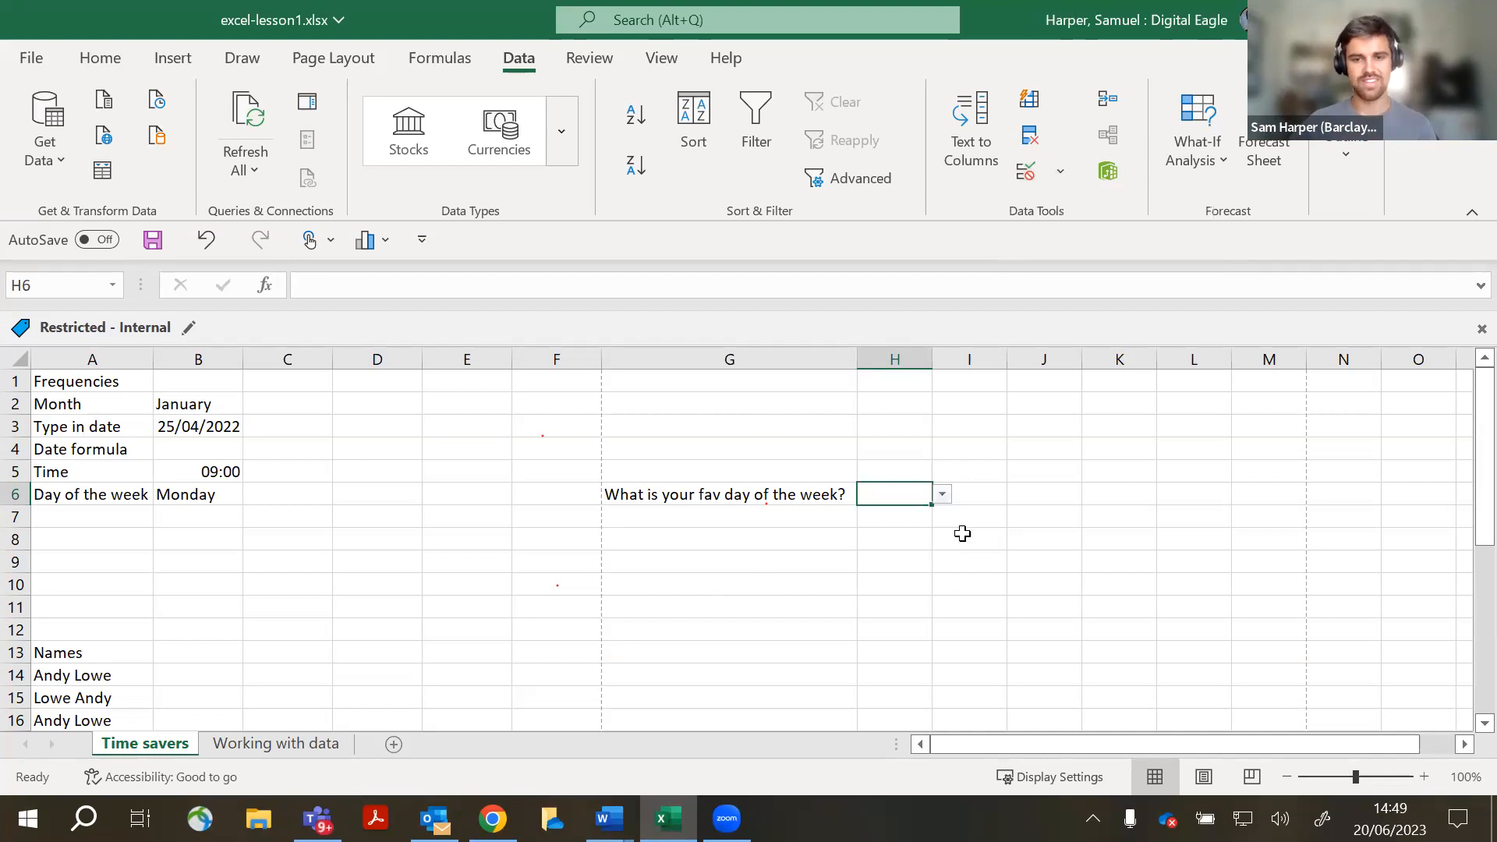
scroll(485, 551, down, 1)
scroll(483, 551, up, 1)
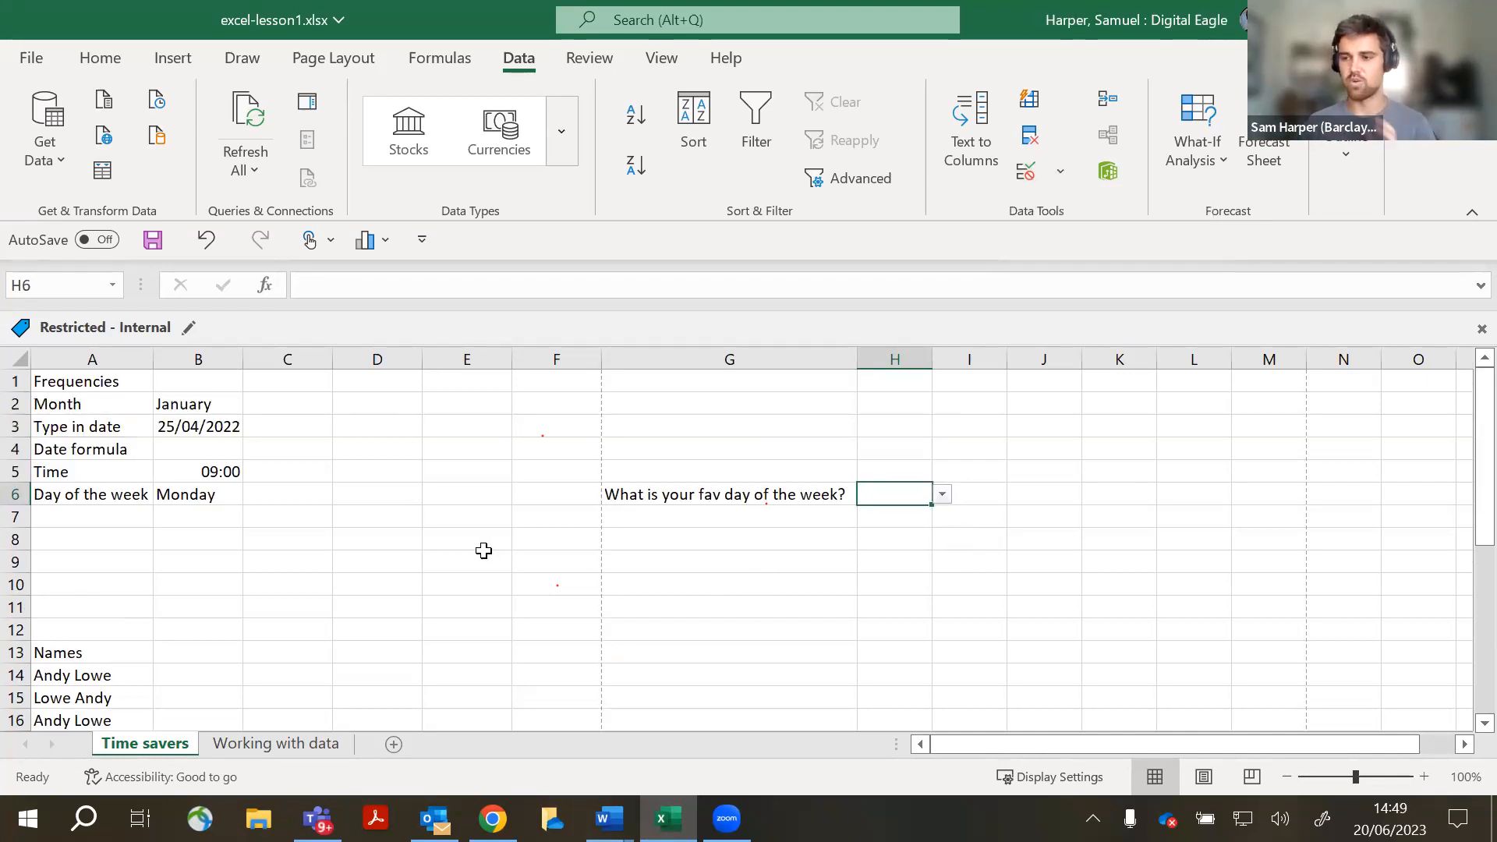
click(945, 495)
click(1079, 494)
key(alt+Tab)
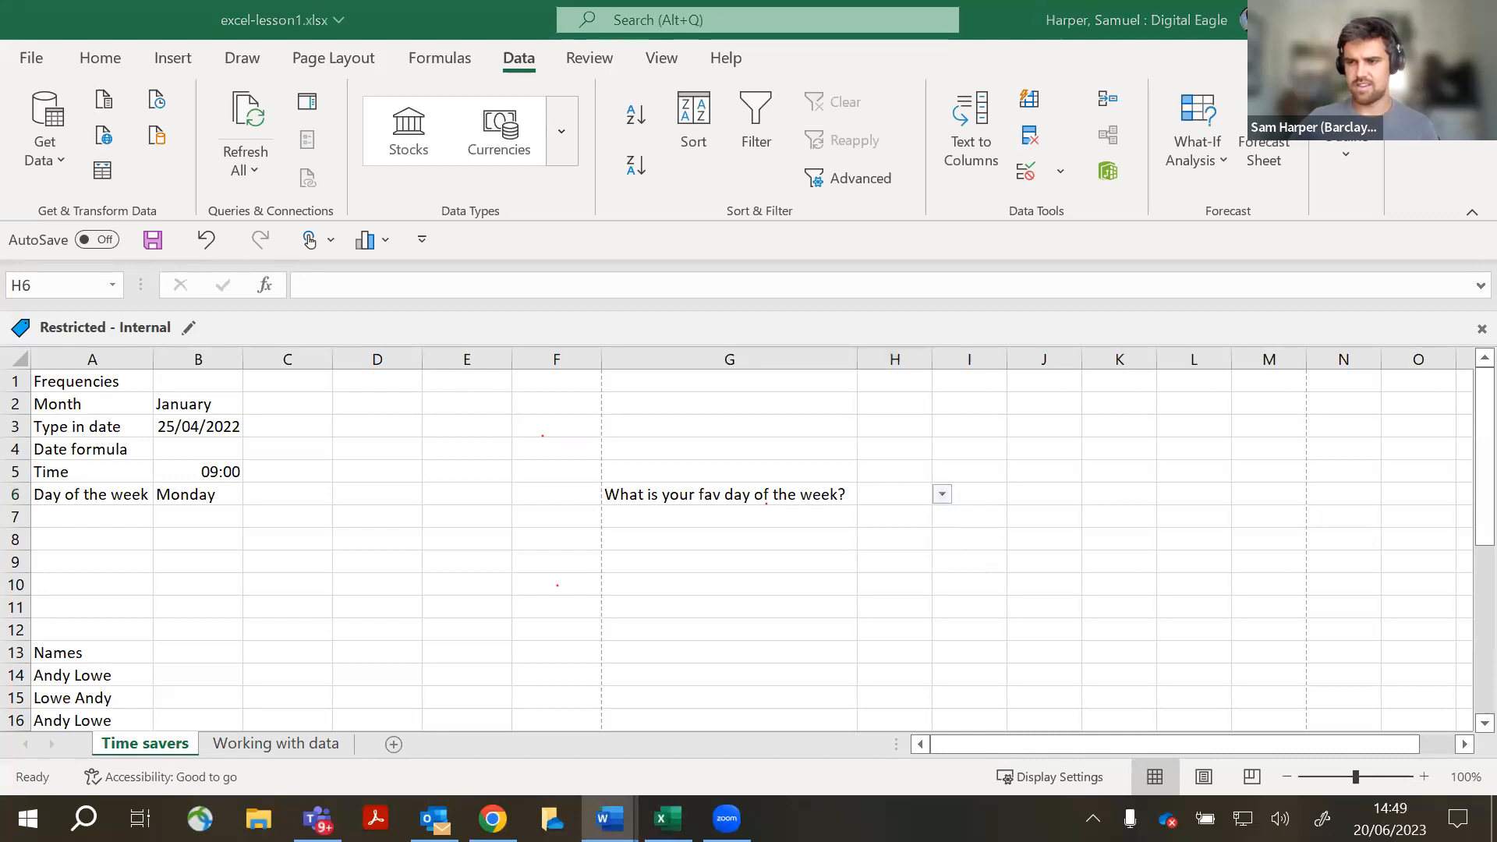
scroll(280, 621, down, 1)
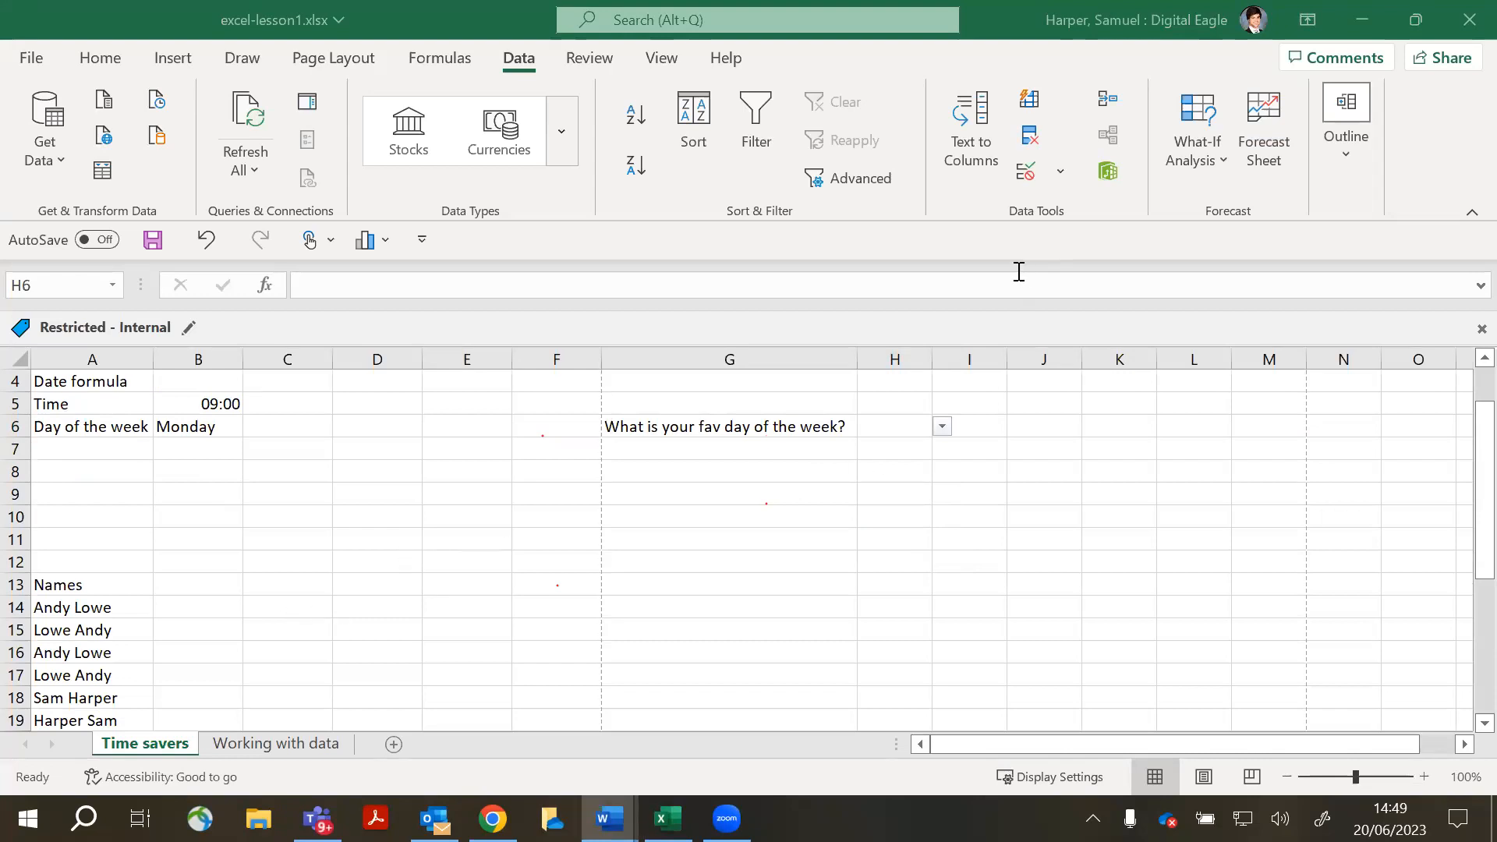
click(1057, 172)
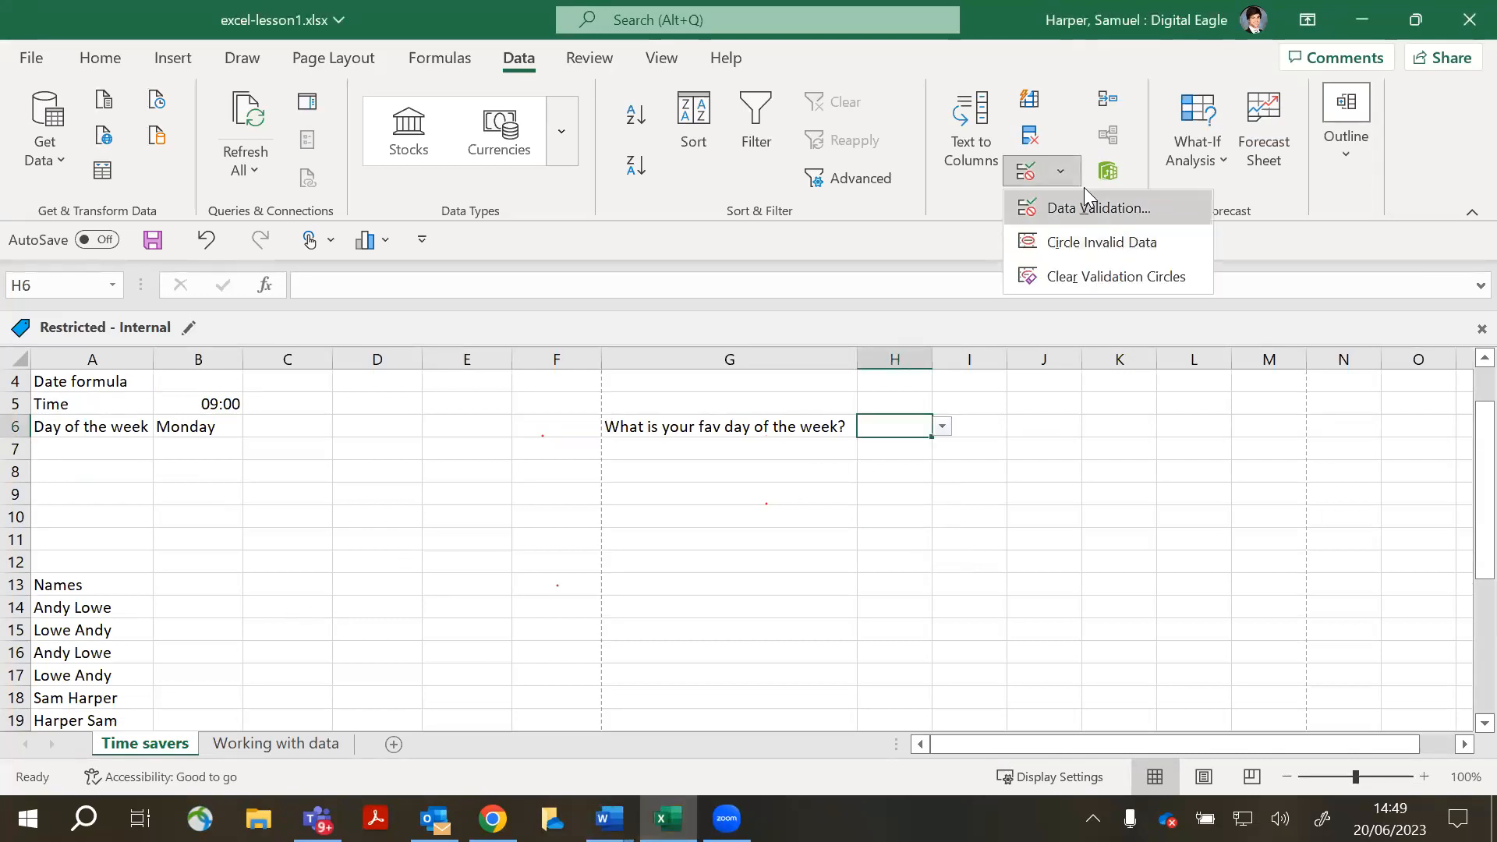
click(1086, 199)
click(914, 377)
click(1059, 172)
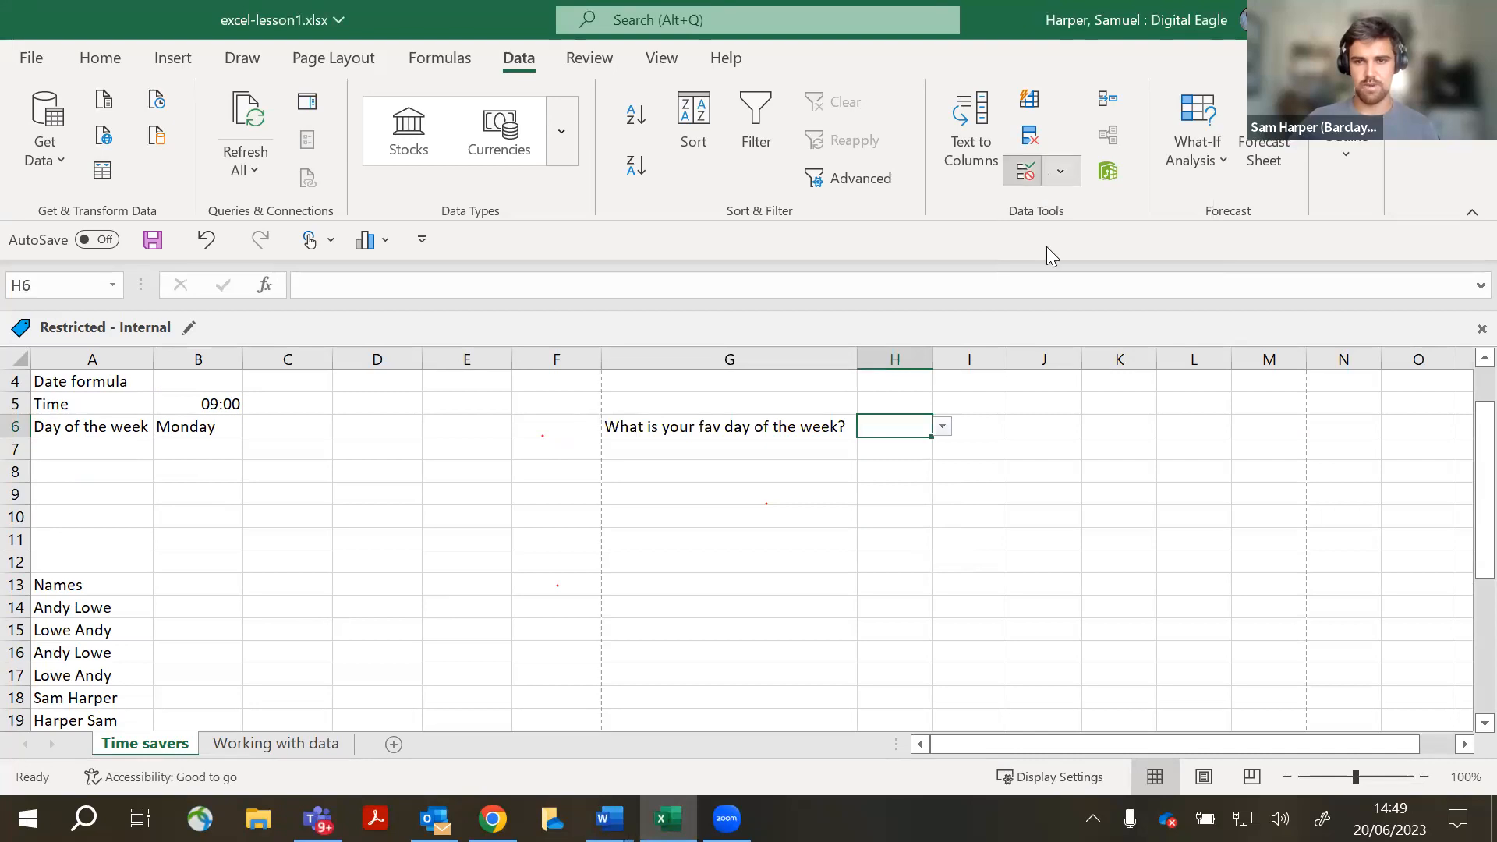
click(1097, 209)
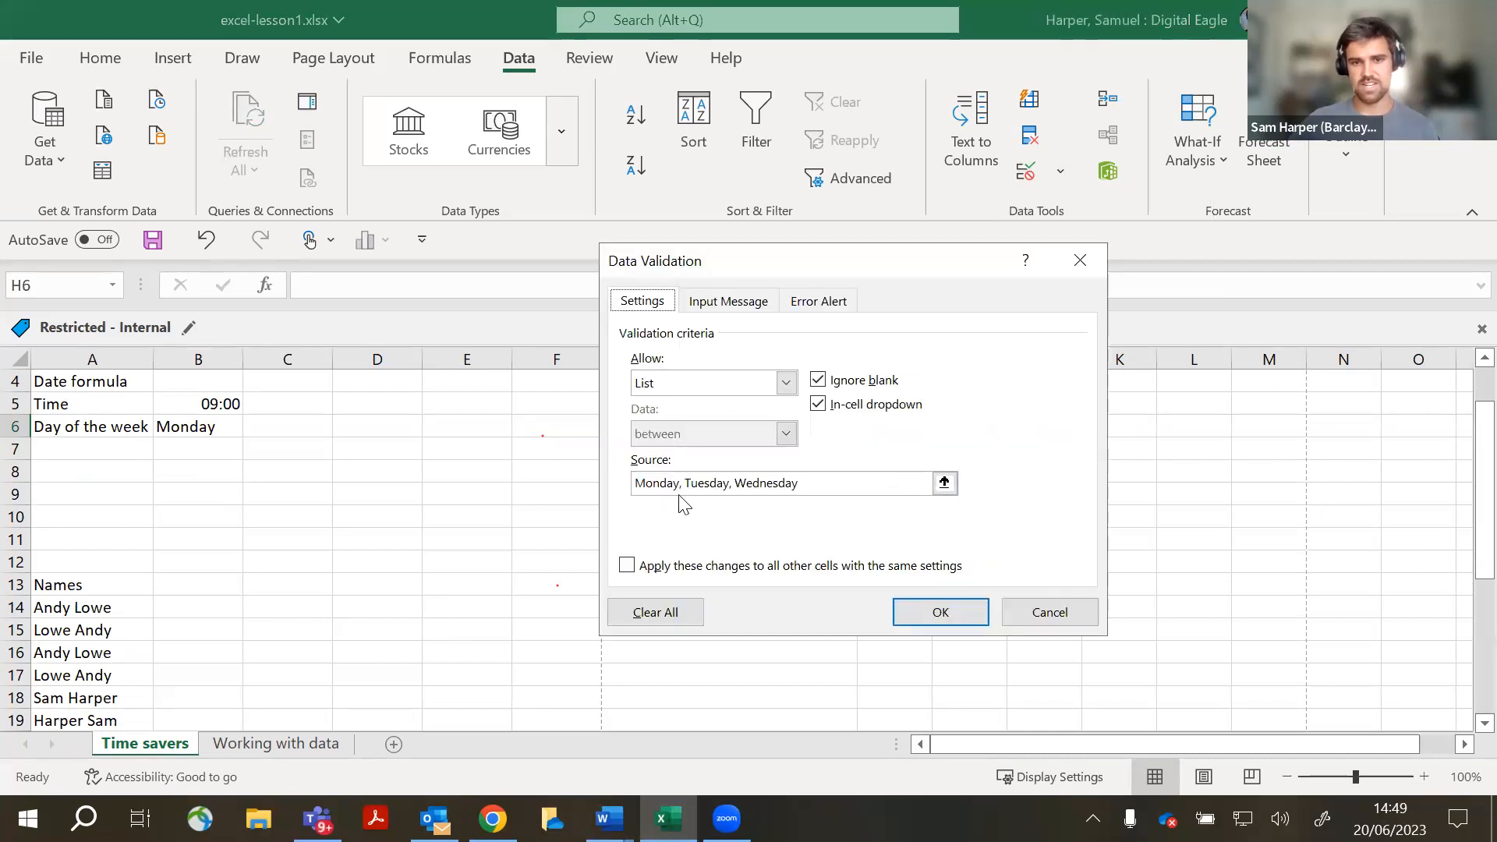
click(683, 485)
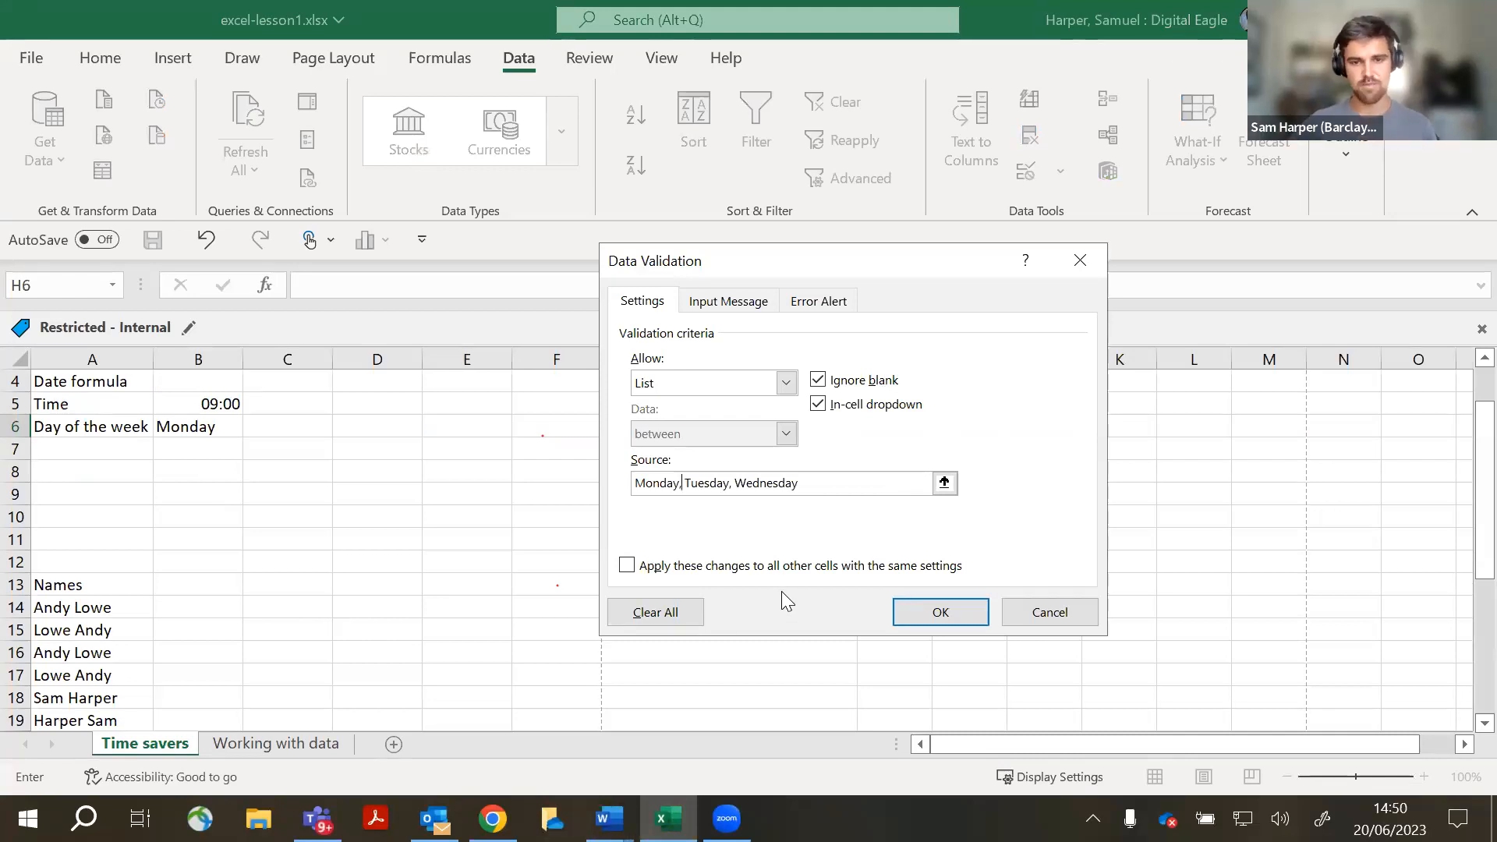
click(1098, 273)
click(611, 518)
scroll(557, 528, down, 3)
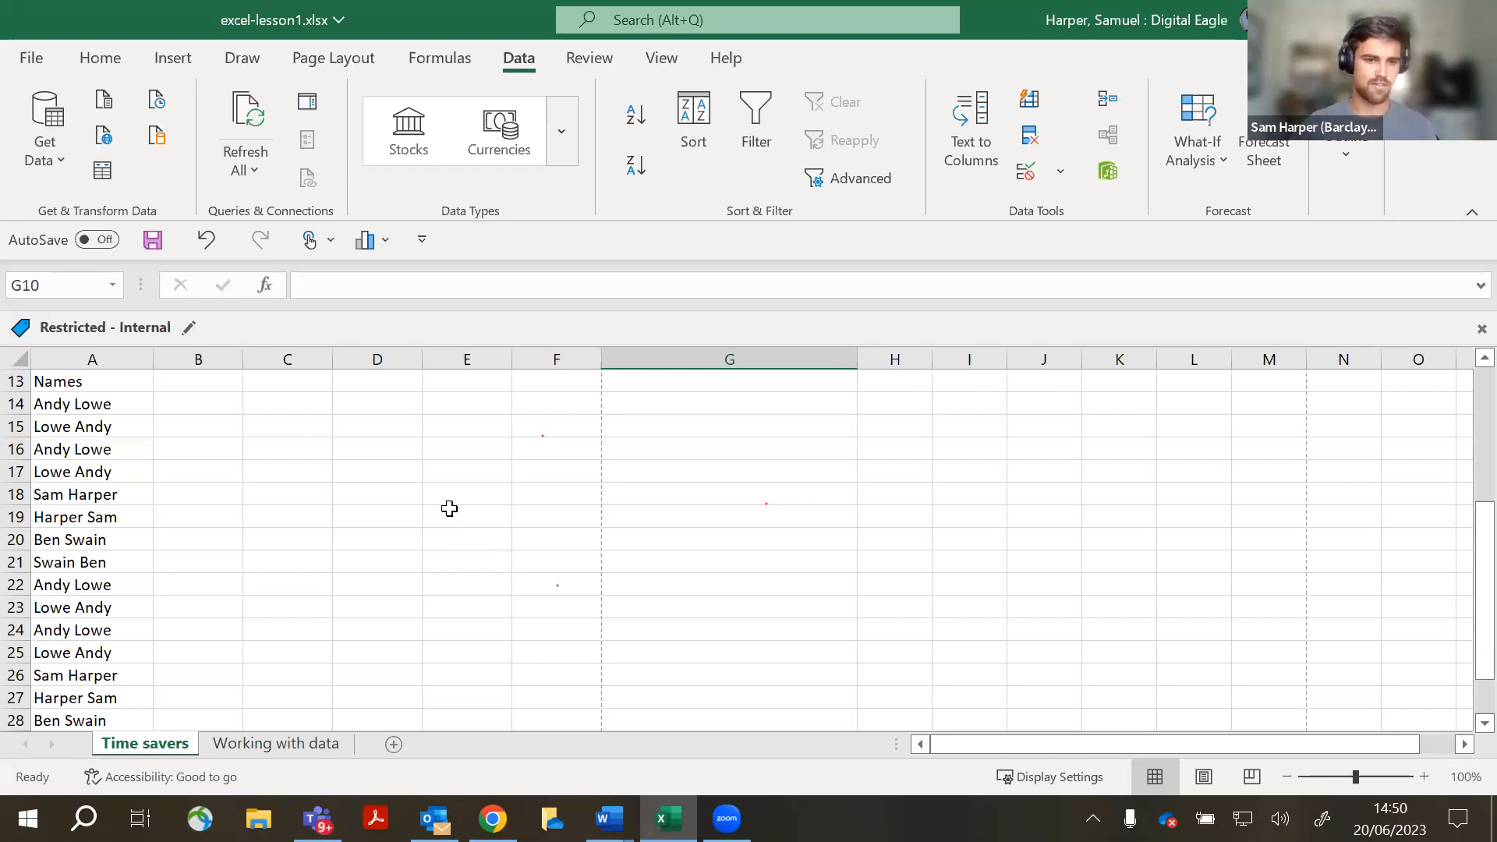
- Try drag-selecting the names list under the Names heading from A14 downward
drag(117, 401, 128, 713)
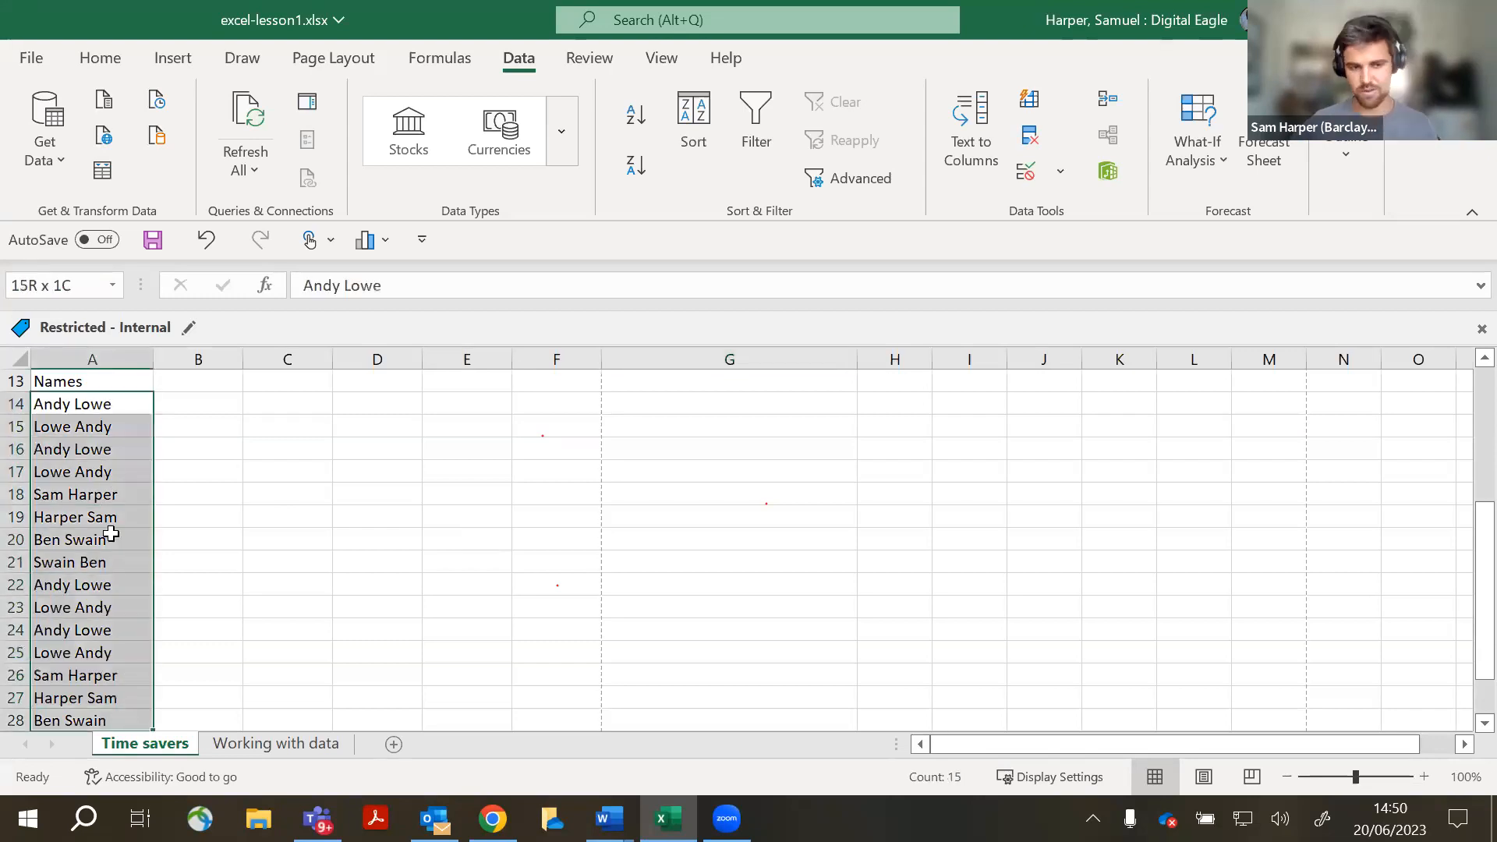
scroll(74, 593, down, 1)
scroll(86, 660, up, 1)
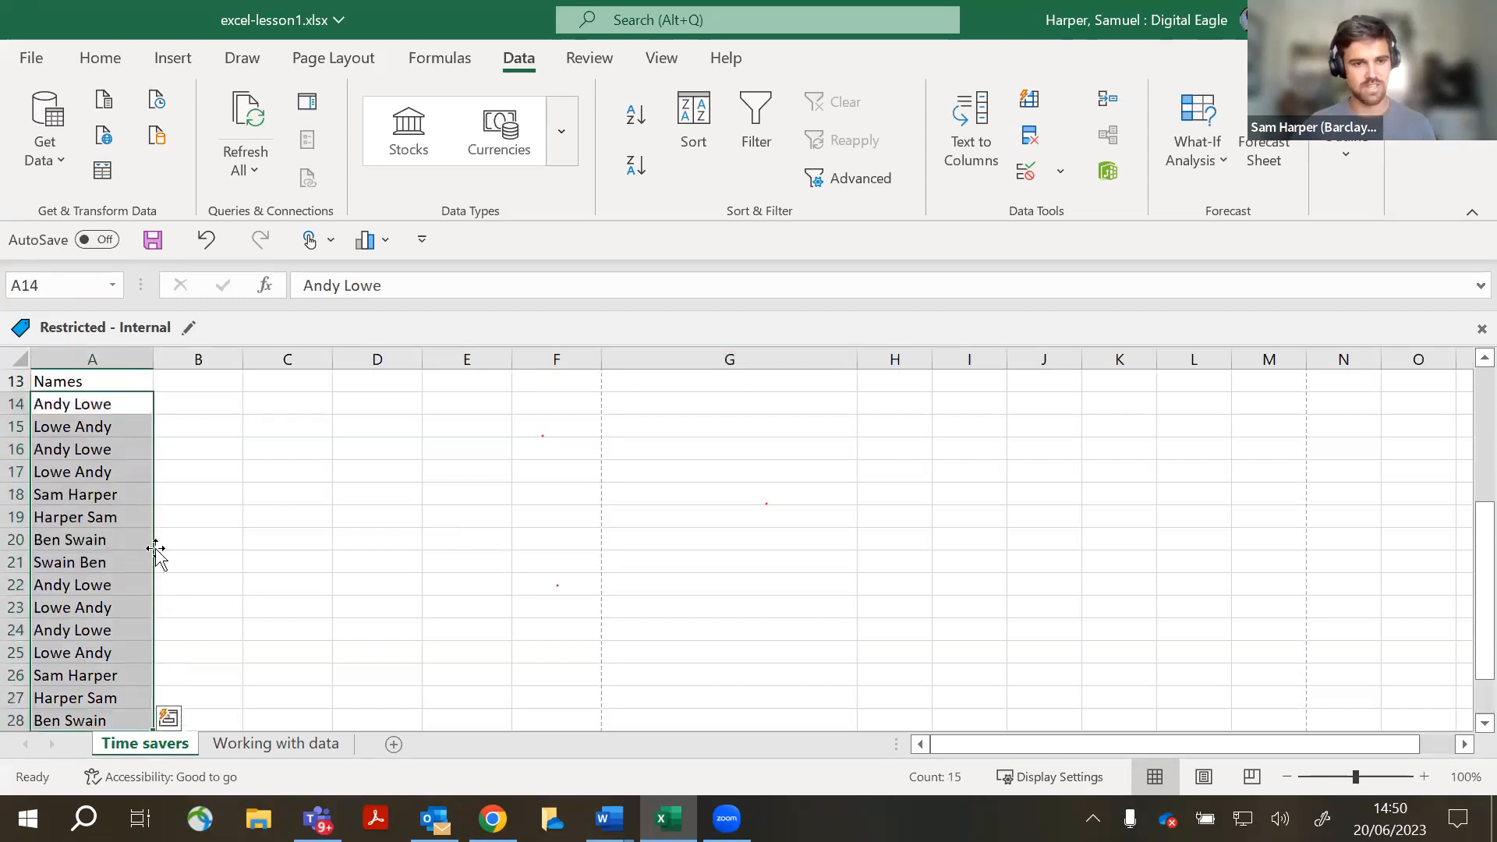
click(209, 560)
drag(110, 424, 105, 721)
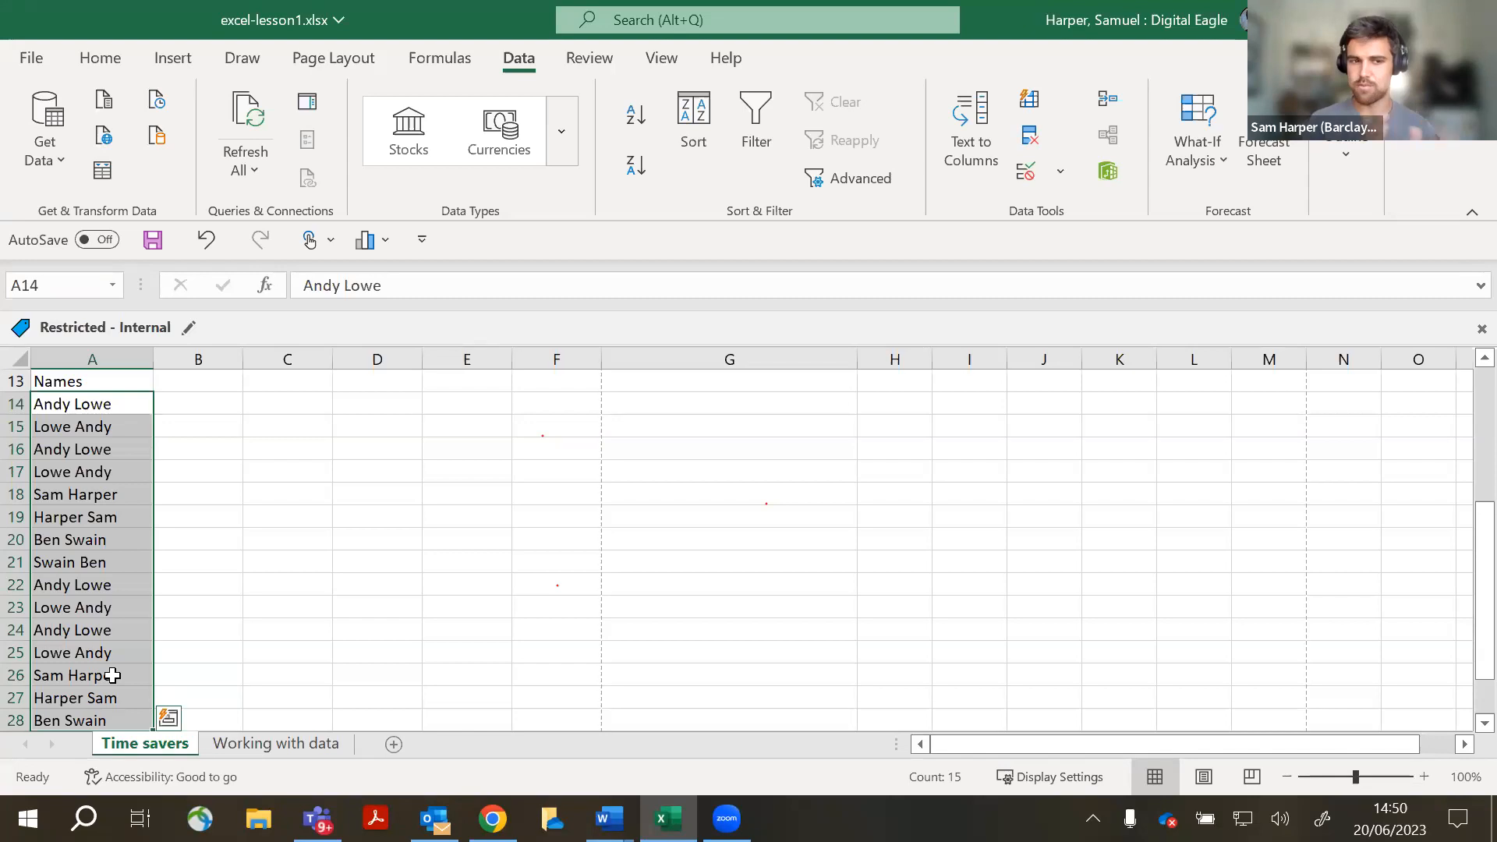
click(165, 492)
scroll(191, 518, down, 7)
scroll(155, 577, up, 10)
scroll(139, 548, down, 2)
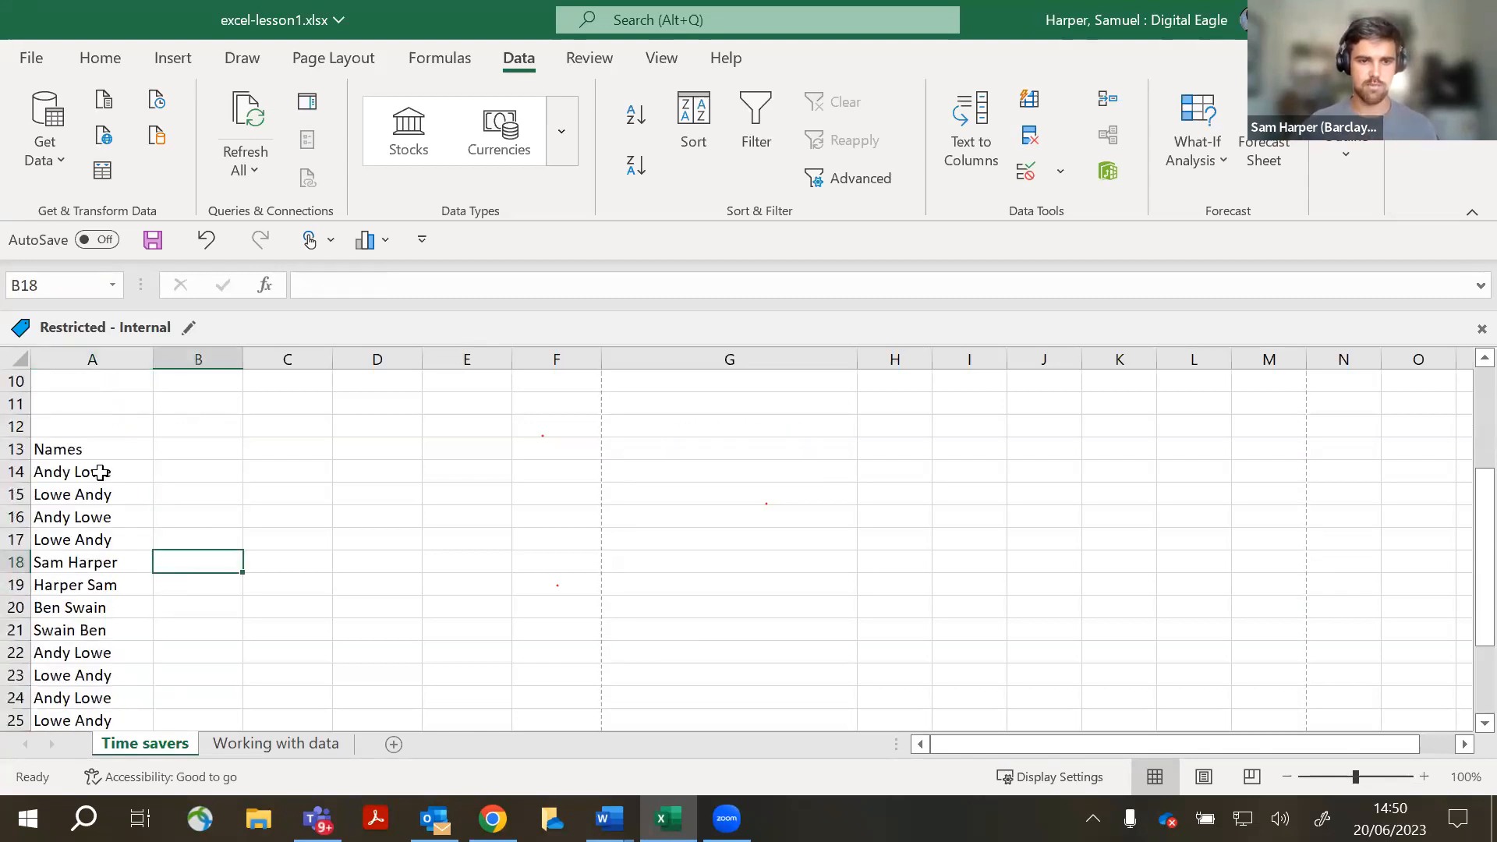
scroll(174, 464, down, 1)
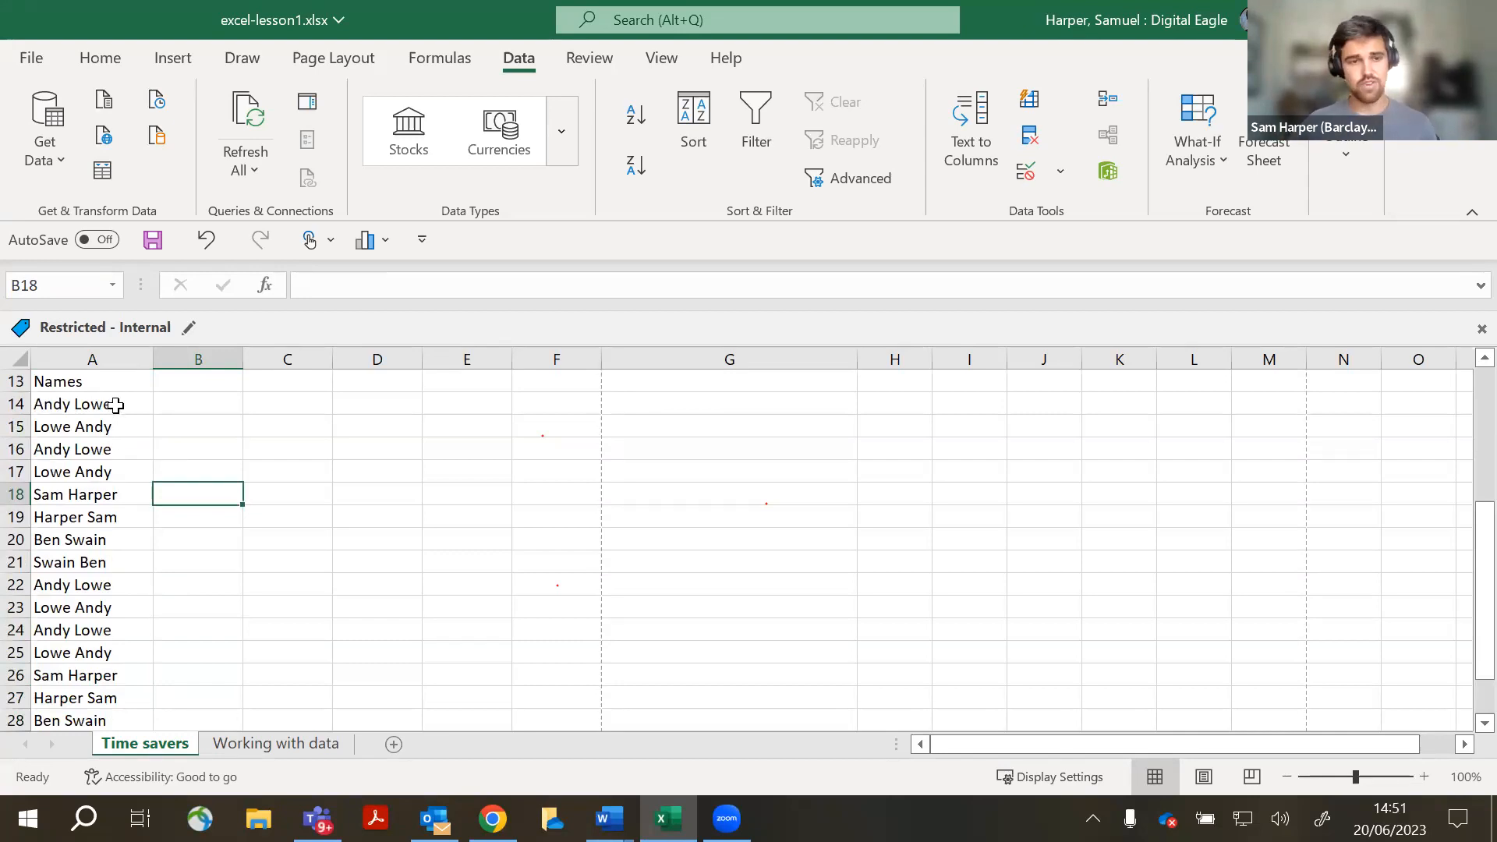
drag(115, 405, 118, 725)
scroll(217, 624, up, 4)
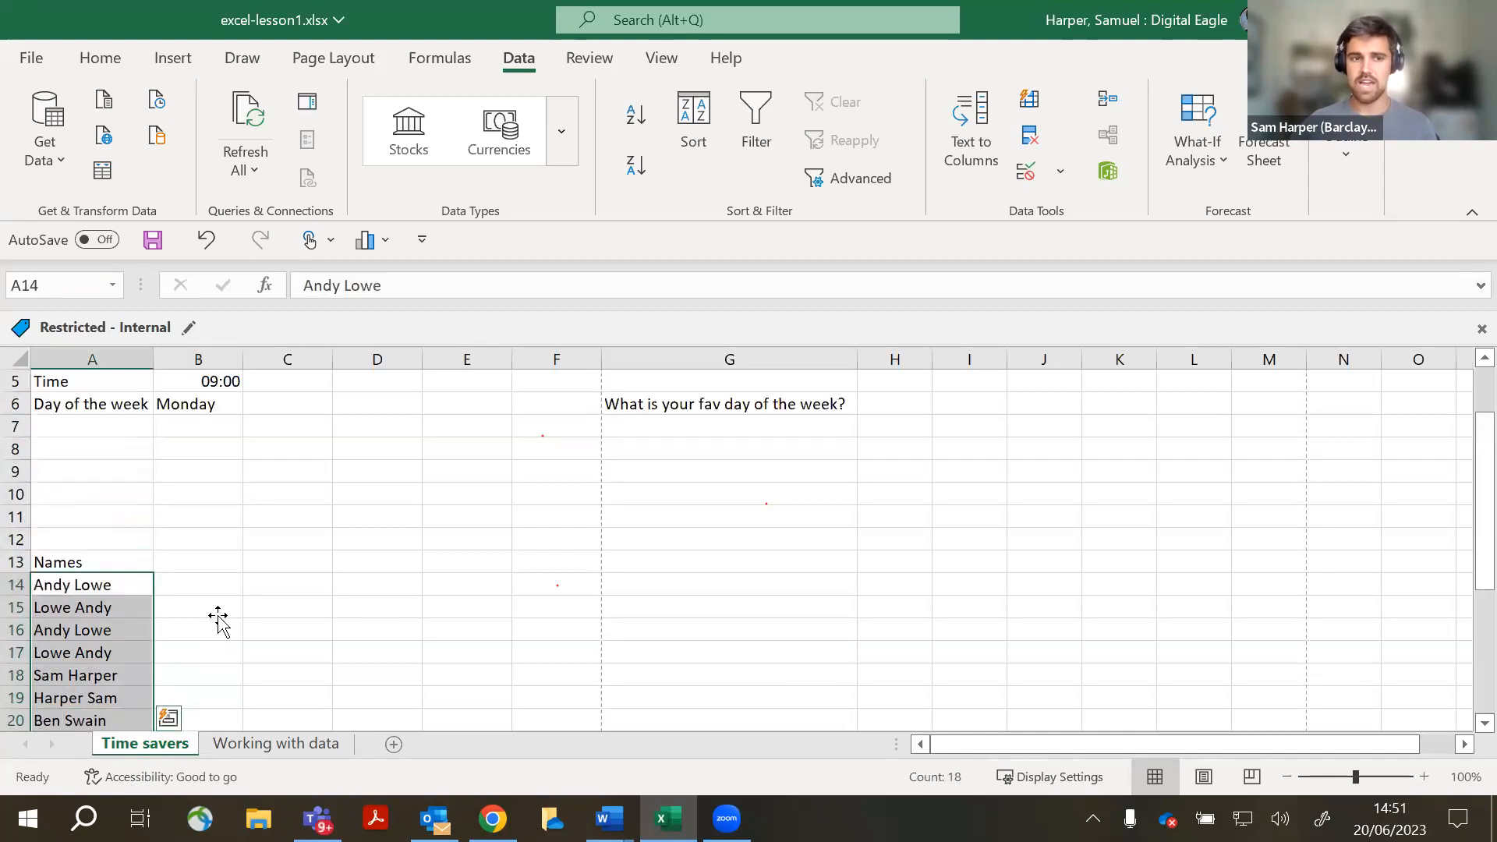
click(219, 616)
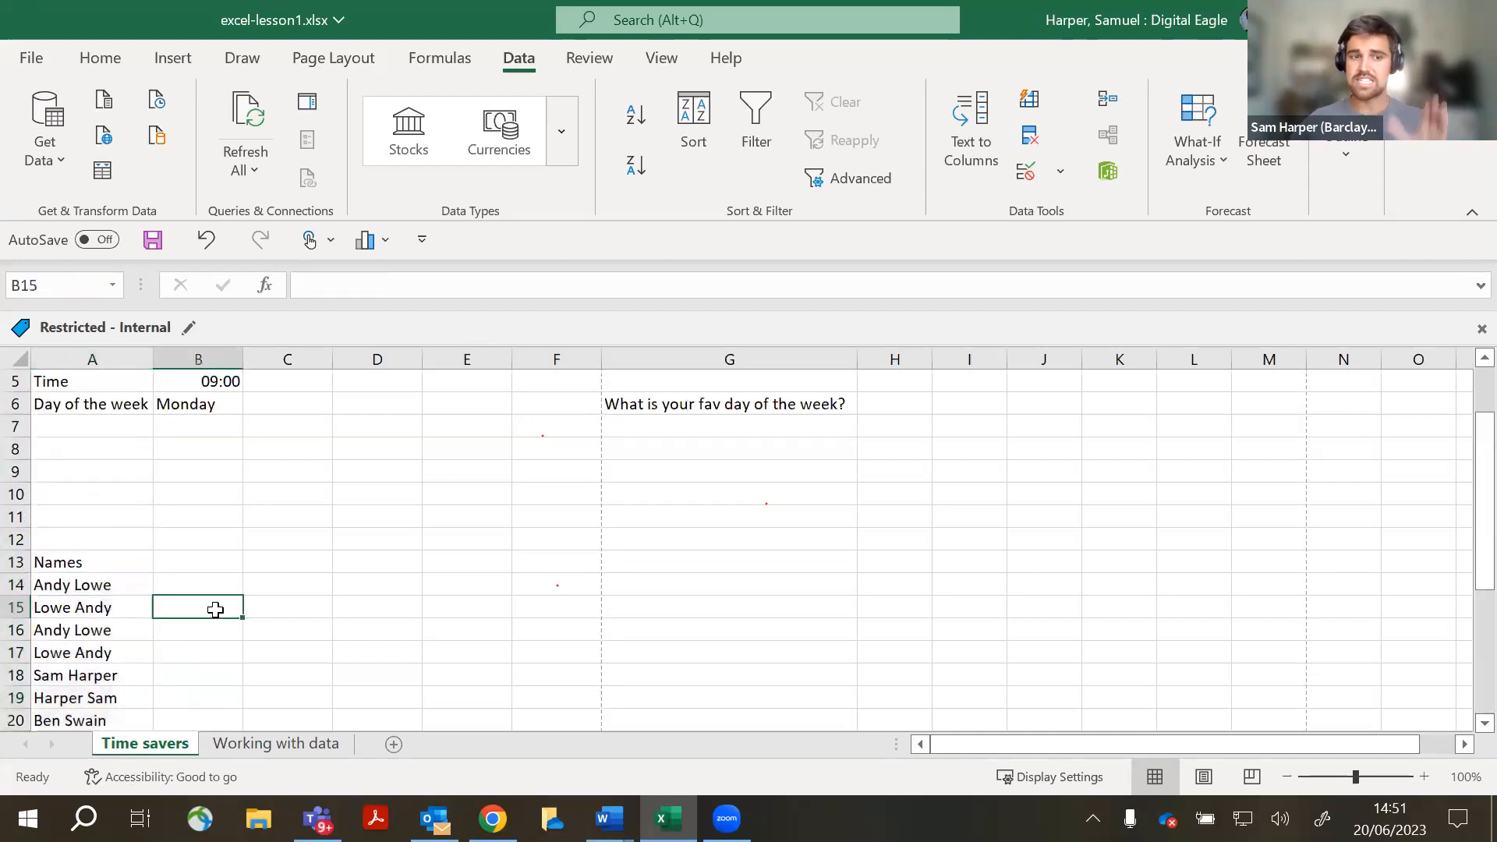
- Reselect the 18 names in A14:A31 and bring up Quick Analysis with Ctrl+Q
click(97, 360)
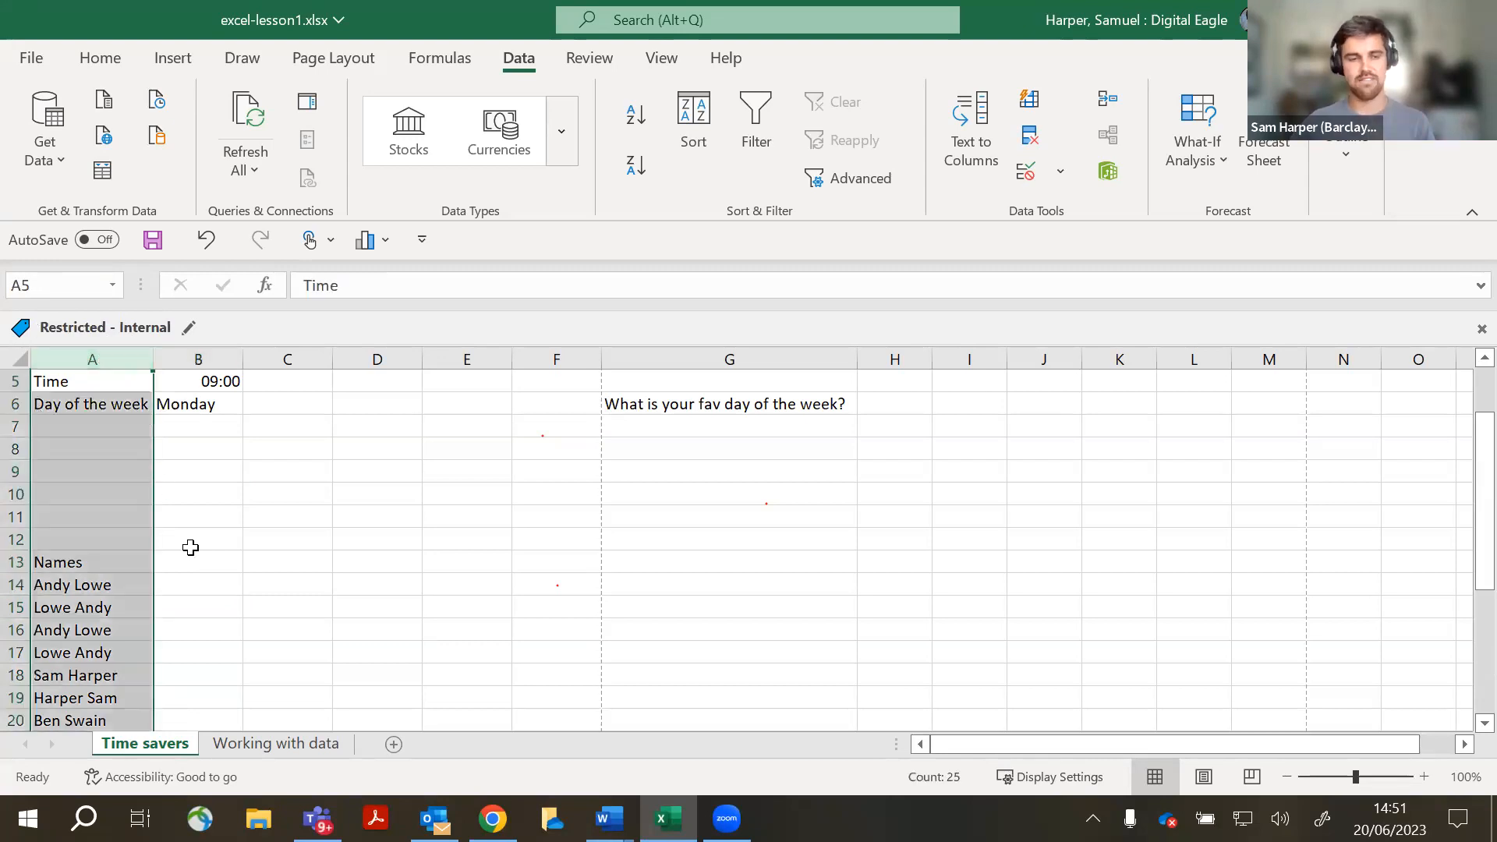
click(187, 584)
scroll(156, 562, down, 1)
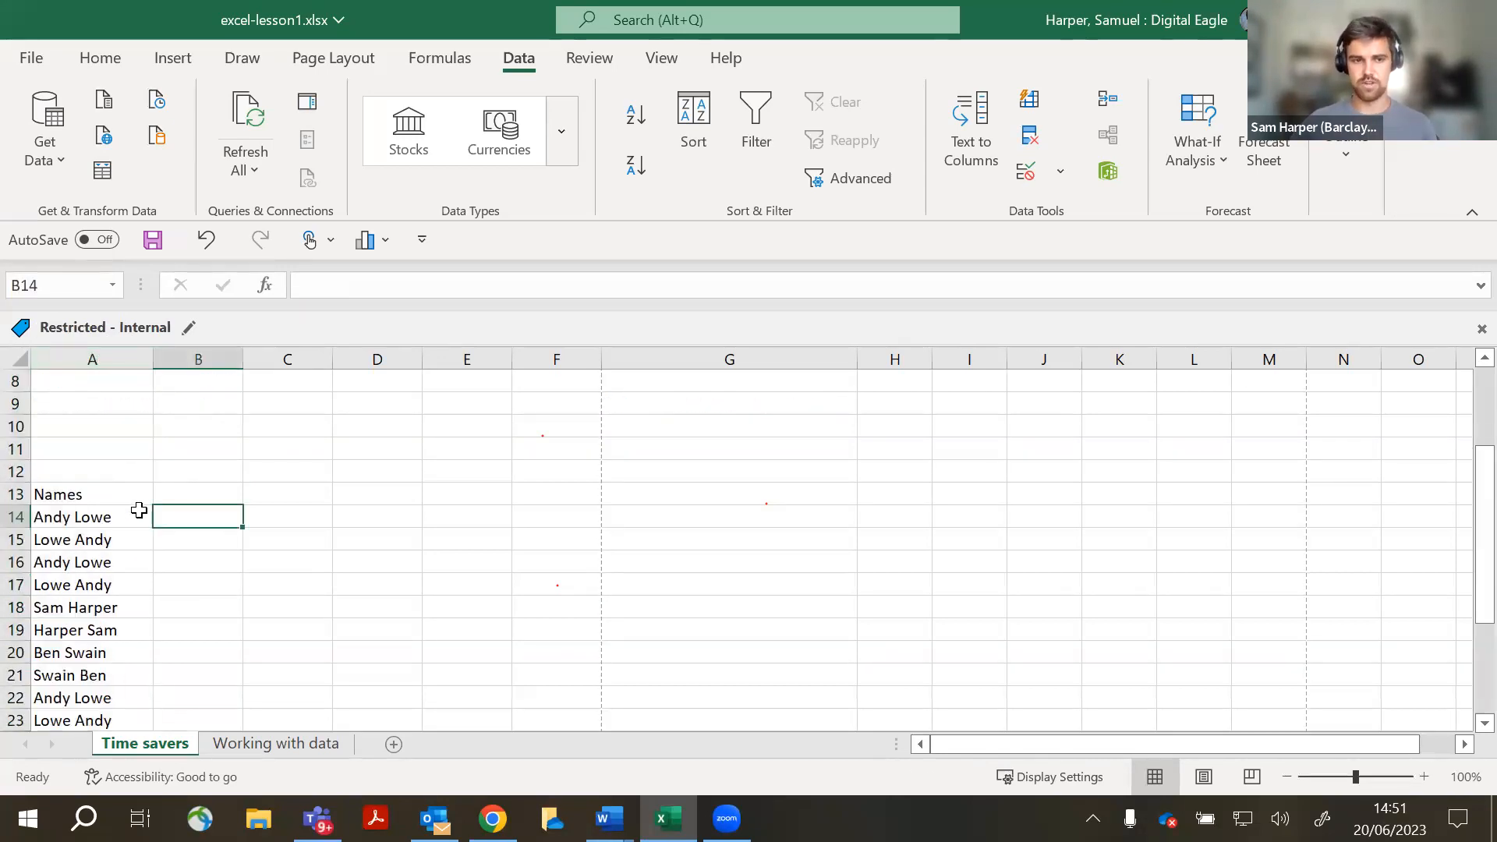
scroll(139, 510, up, 3)
scroll(120, 565, down, 5)
scroll(93, 476, up, 2)
drag(86, 472, 103, 700)
scroll(300, 550, up, 4)
scroll(294, 564, down, 2)
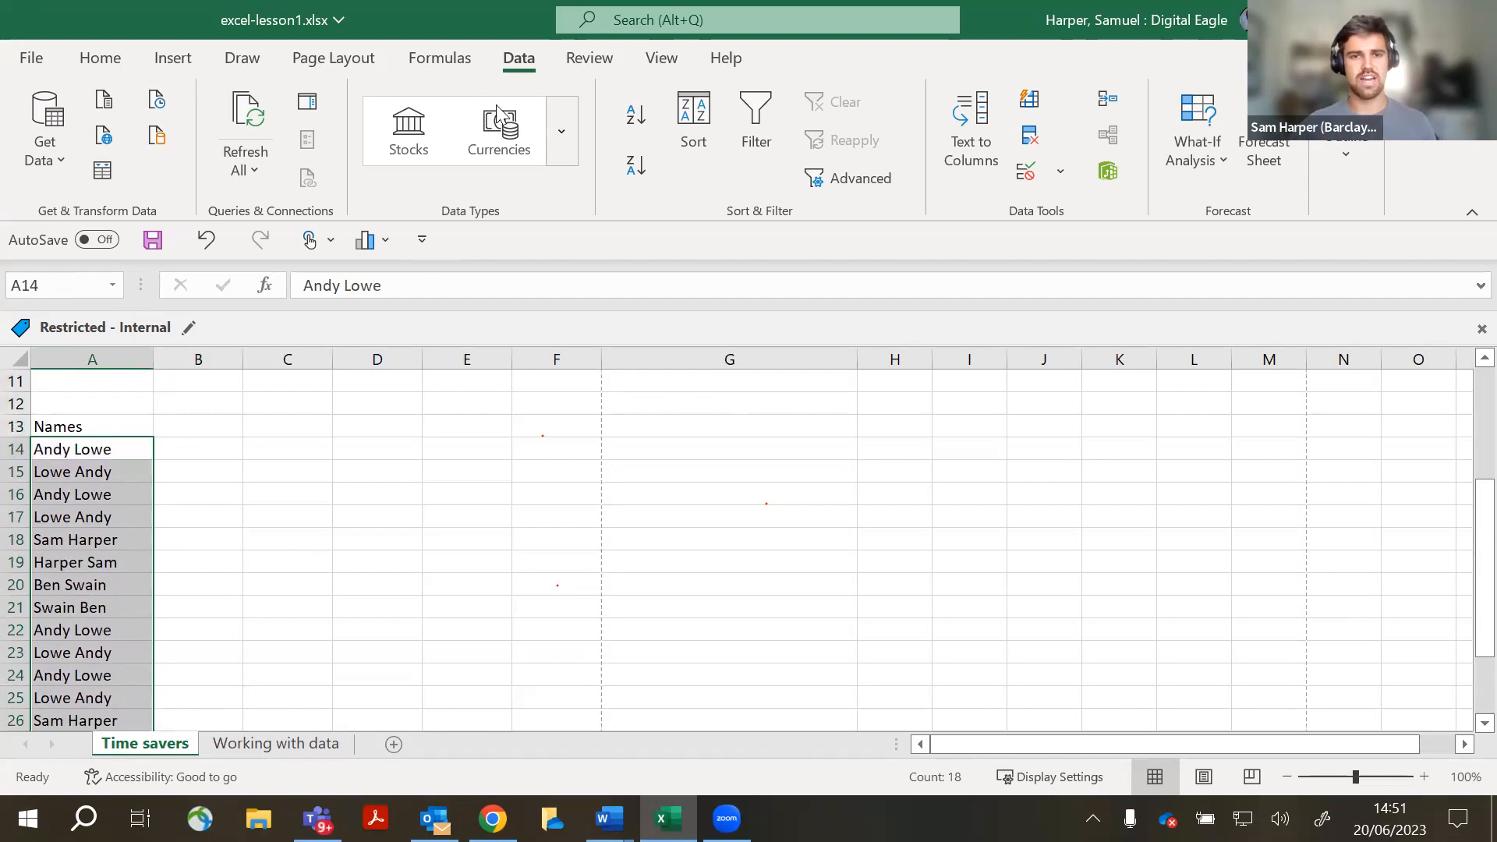
key(ctrl+q)
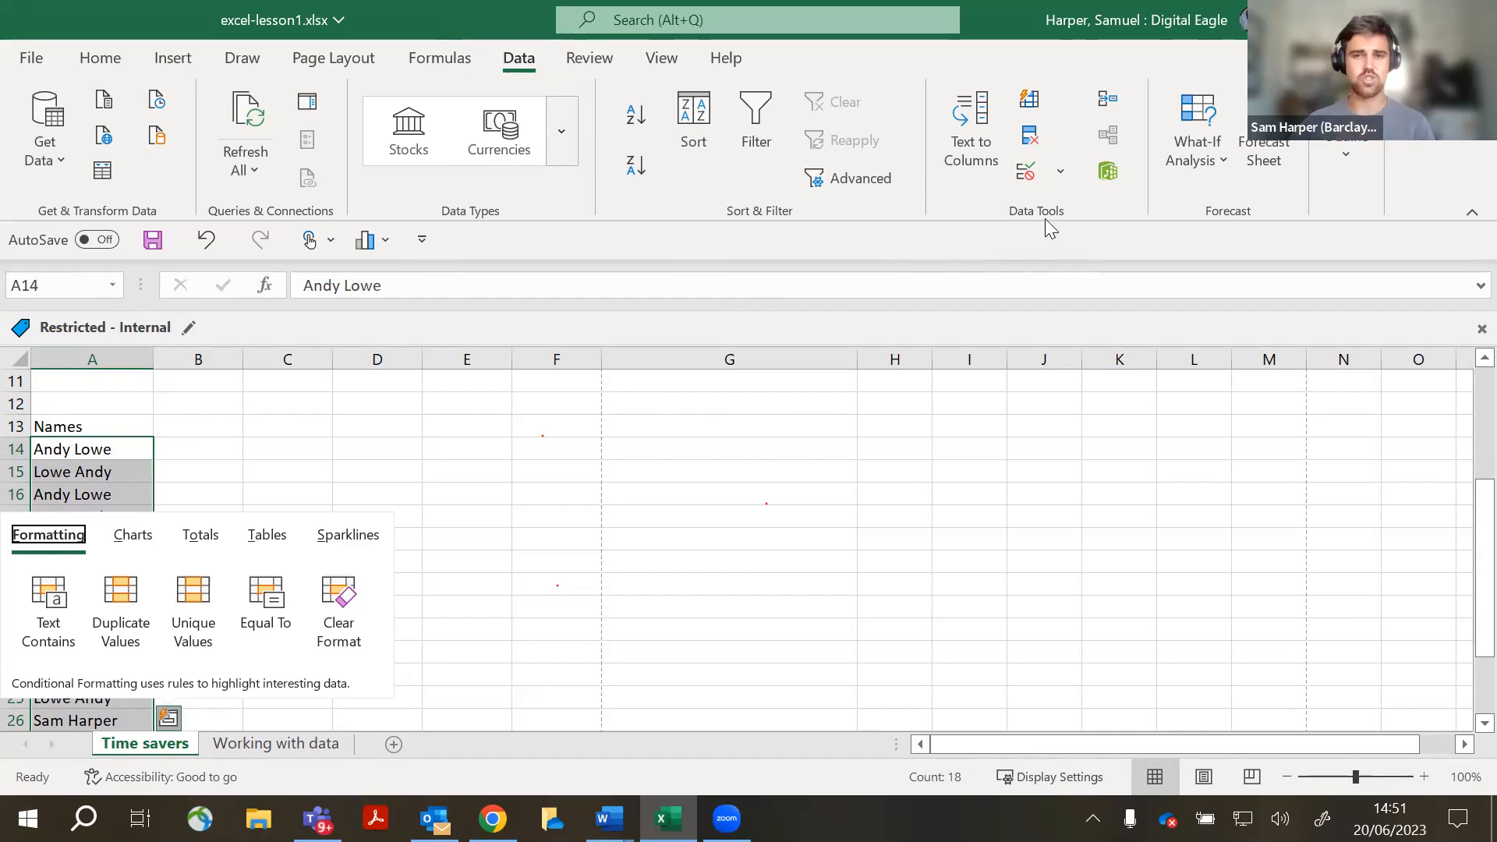
click(972, 166)
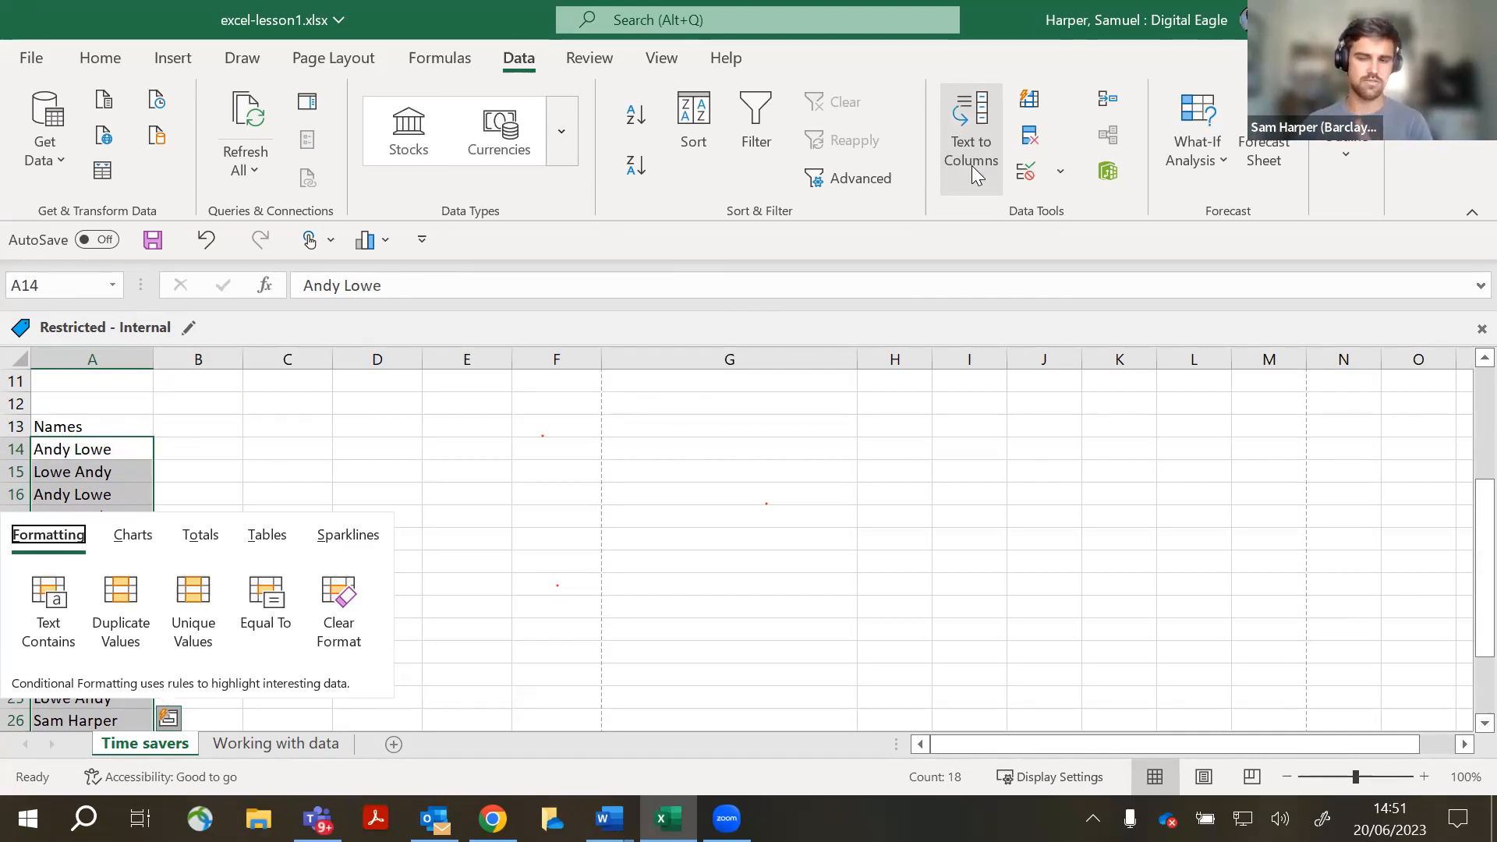
- Run Text to Columns on the Names list, delimited by spaces, into columns A and B
click(975, 164)
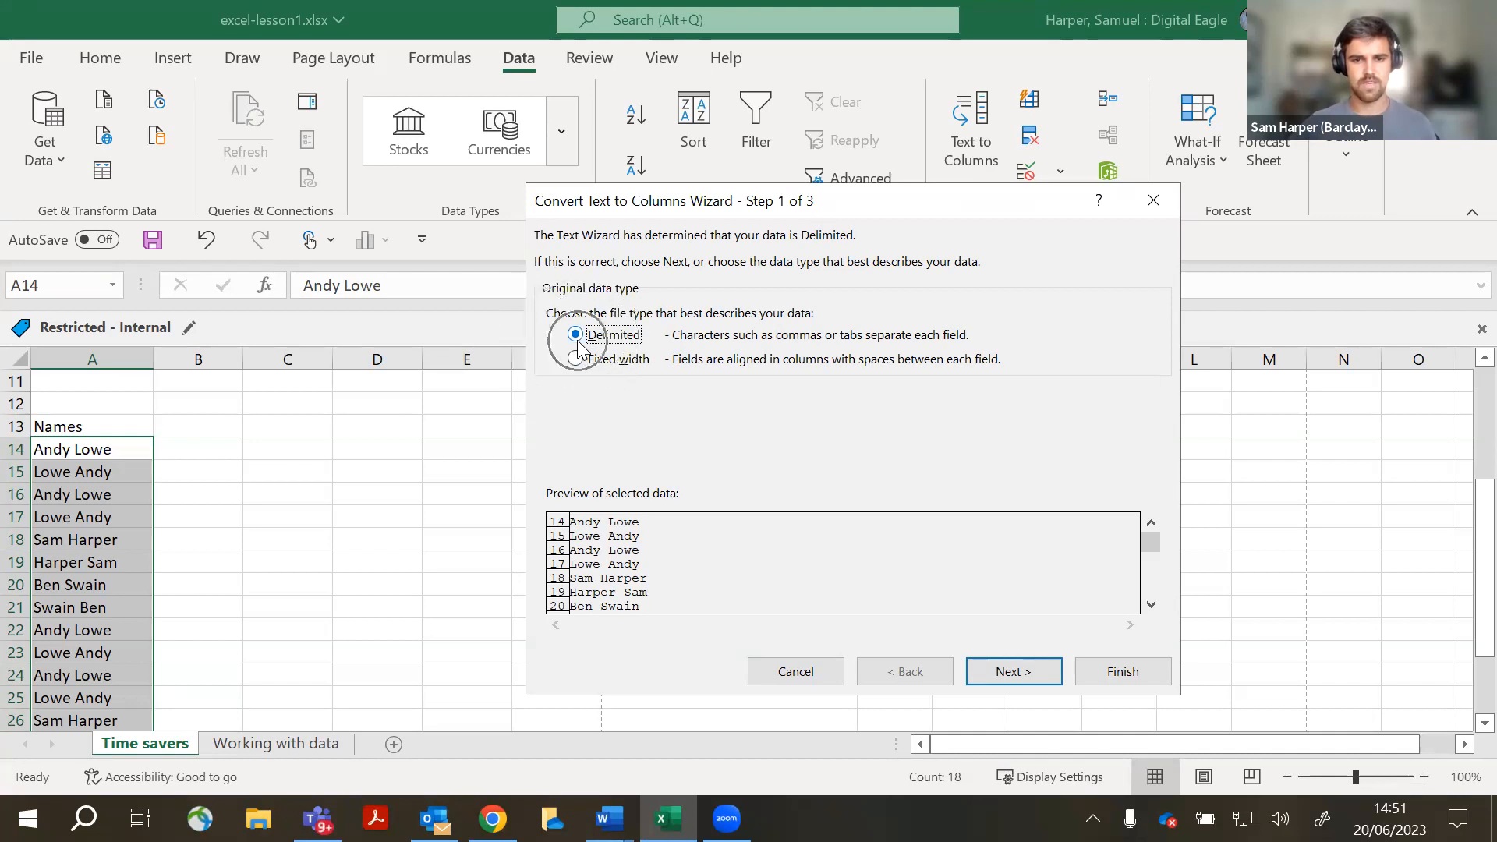
click(1012, 672)
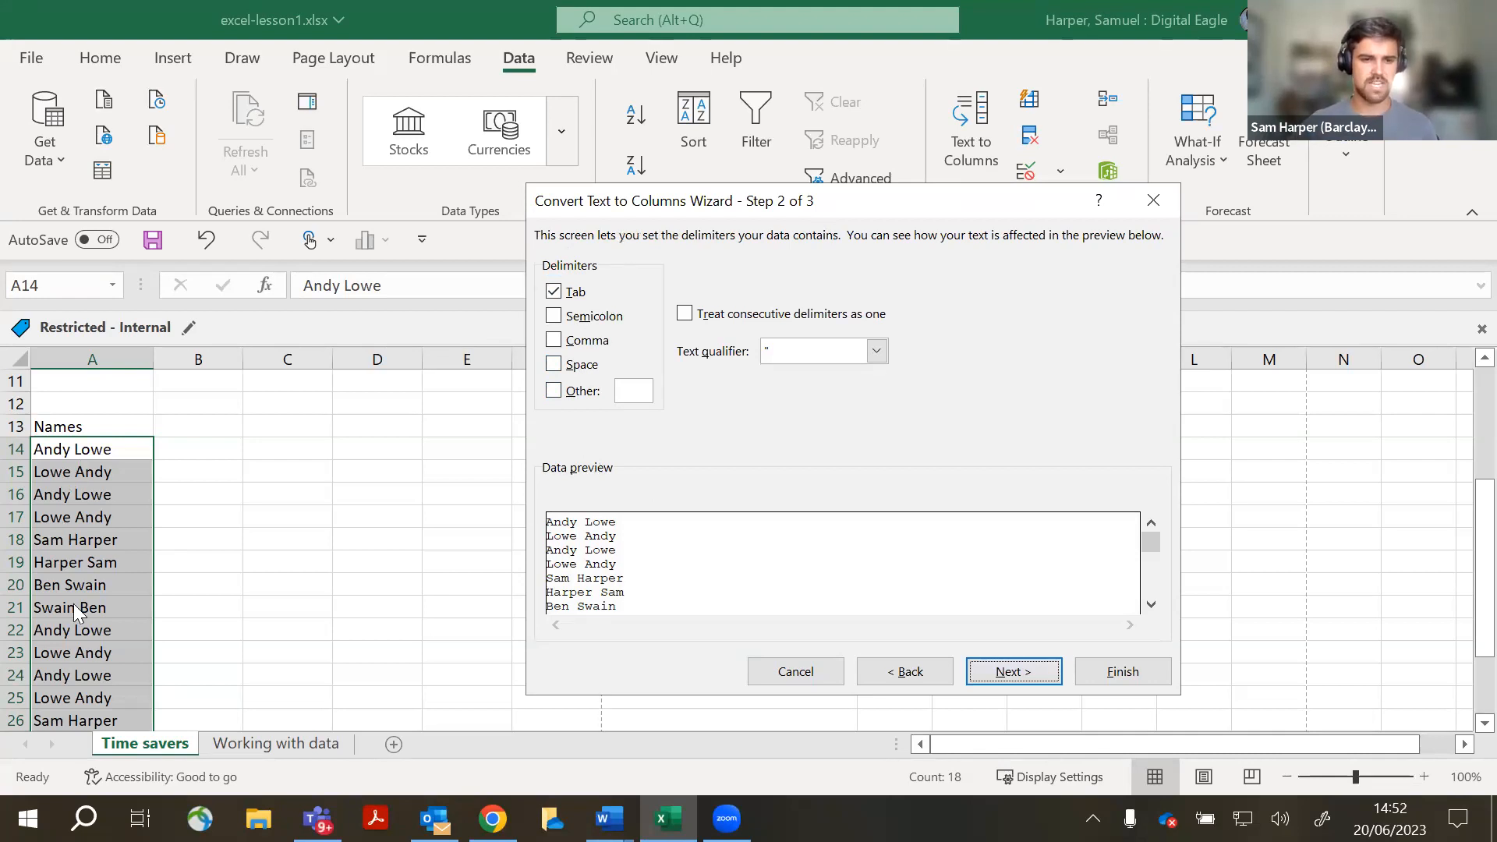
click(554, 365)
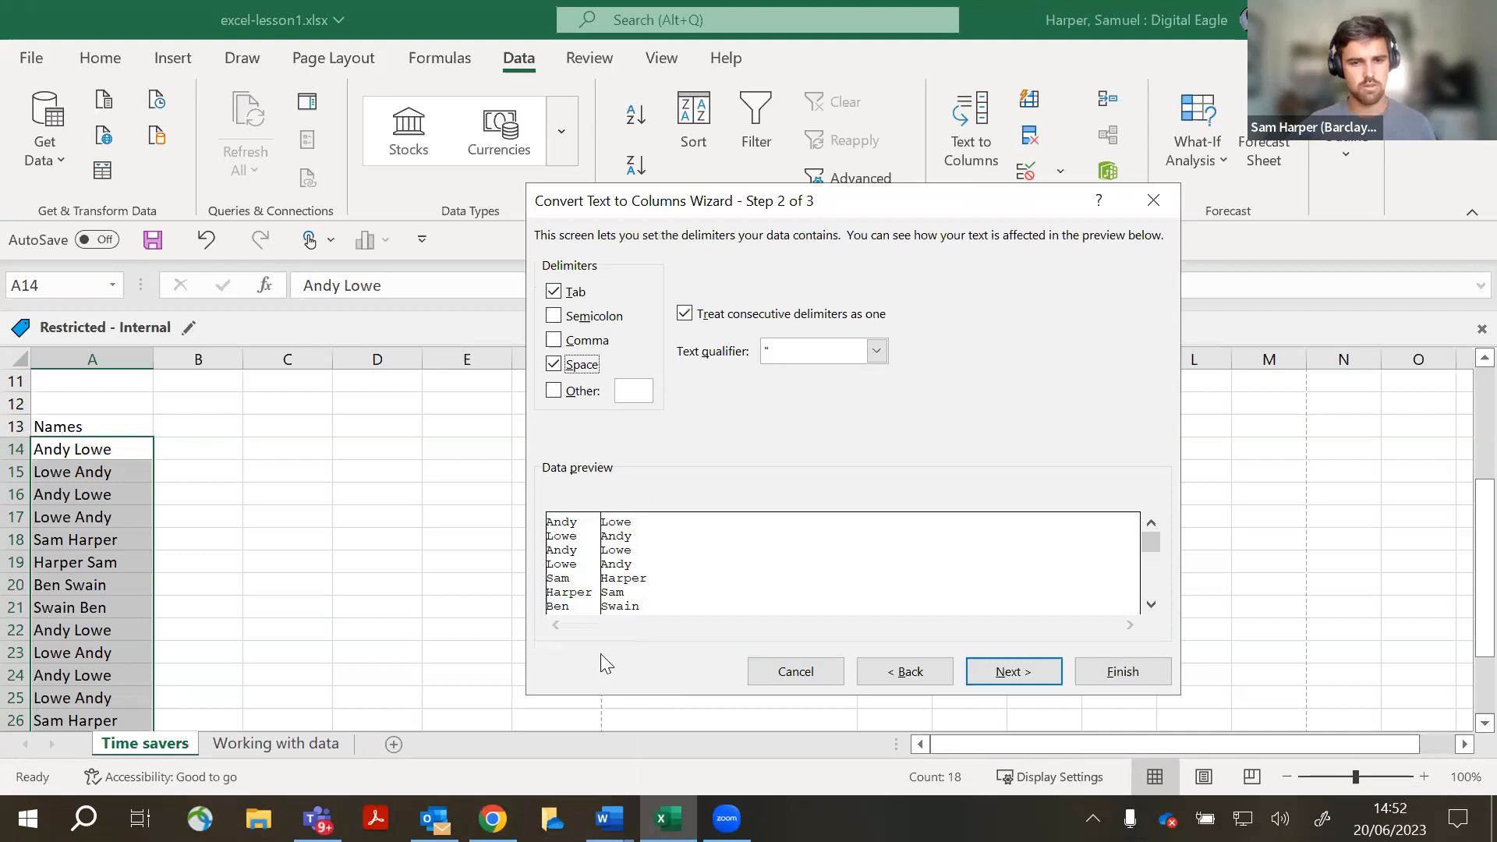
click(563, 365)
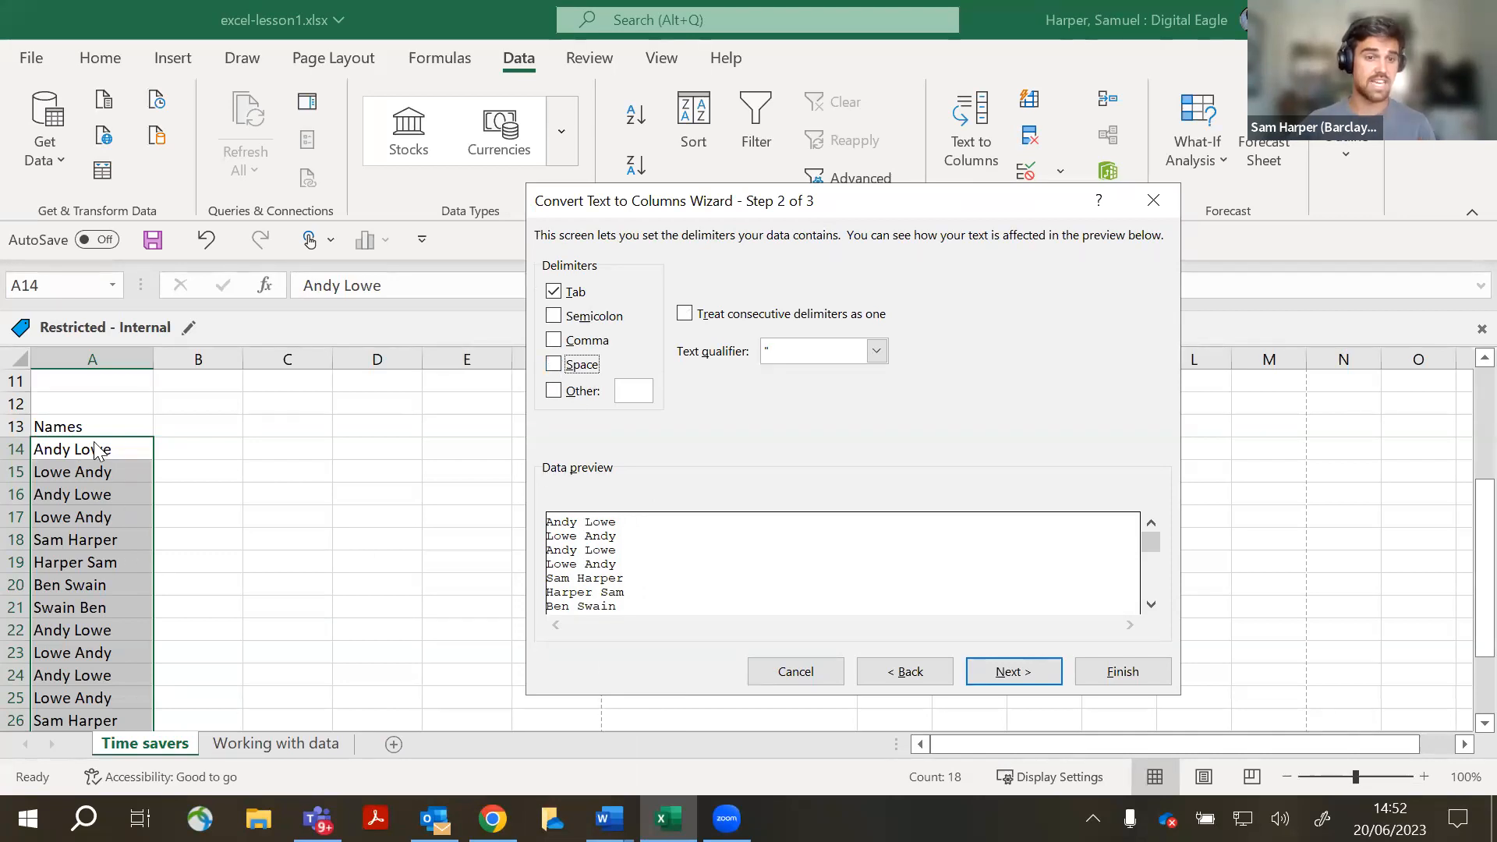
click(558, 344)
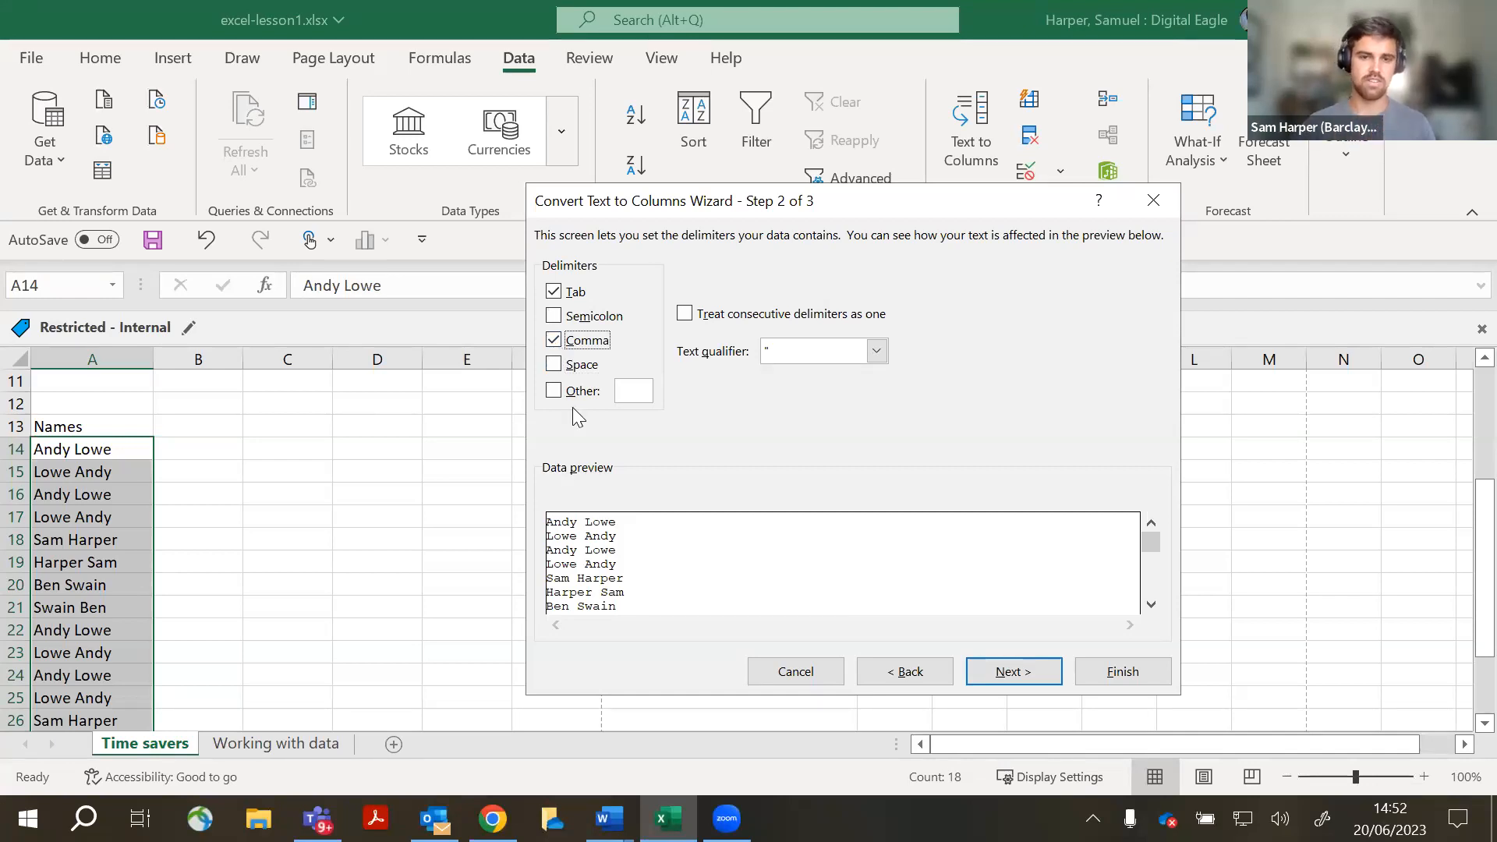
click(554, 341)
click(554, 365)
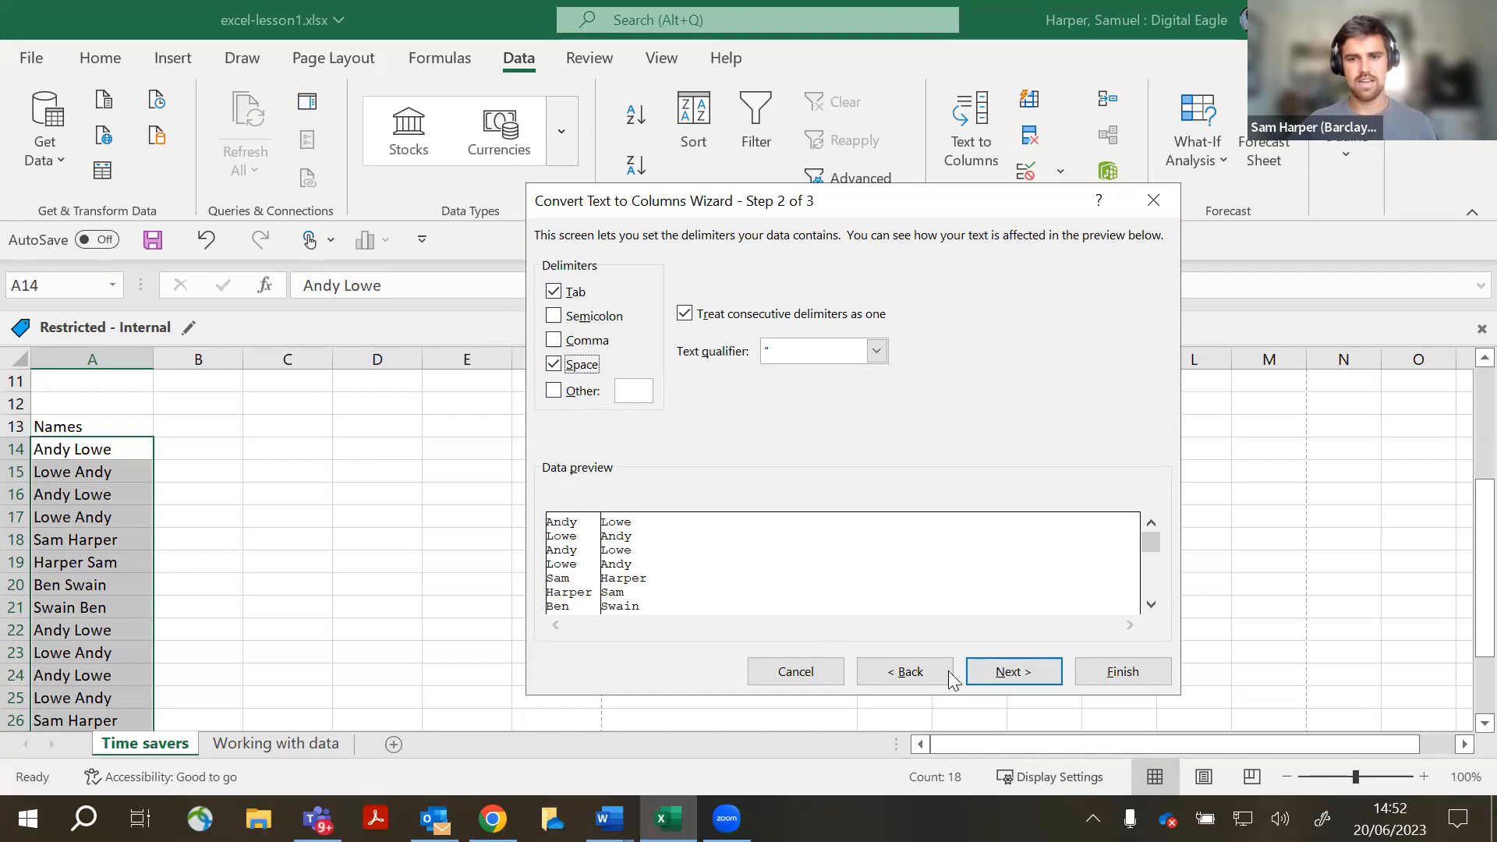
click(1012, 672)
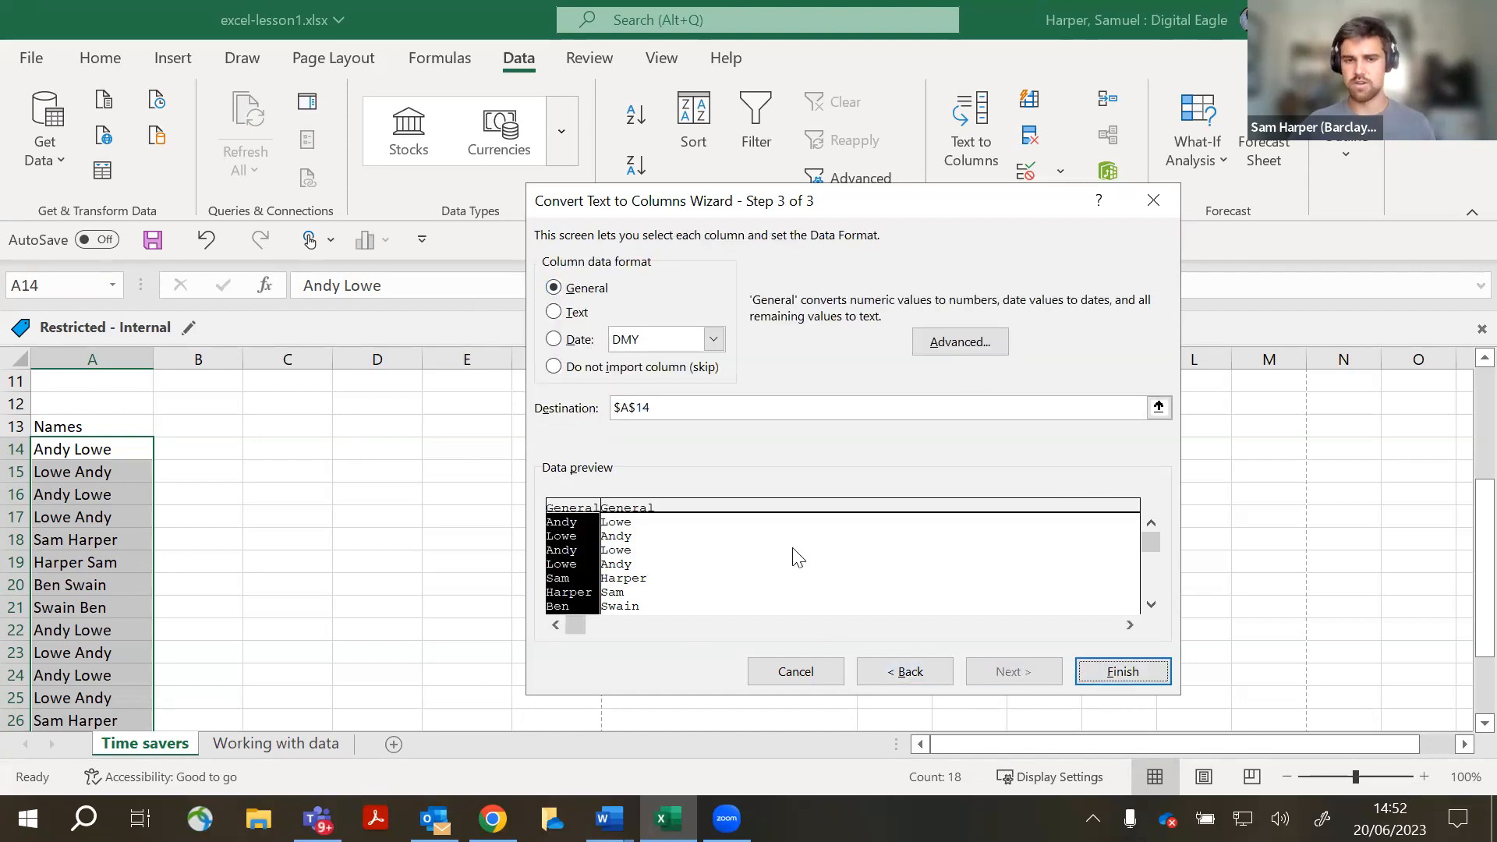
click(1121, 672)
- Check the split first names and surnames, then select C14 for the combined name
click(347, 585)
scroll(344, 587, down, 2)
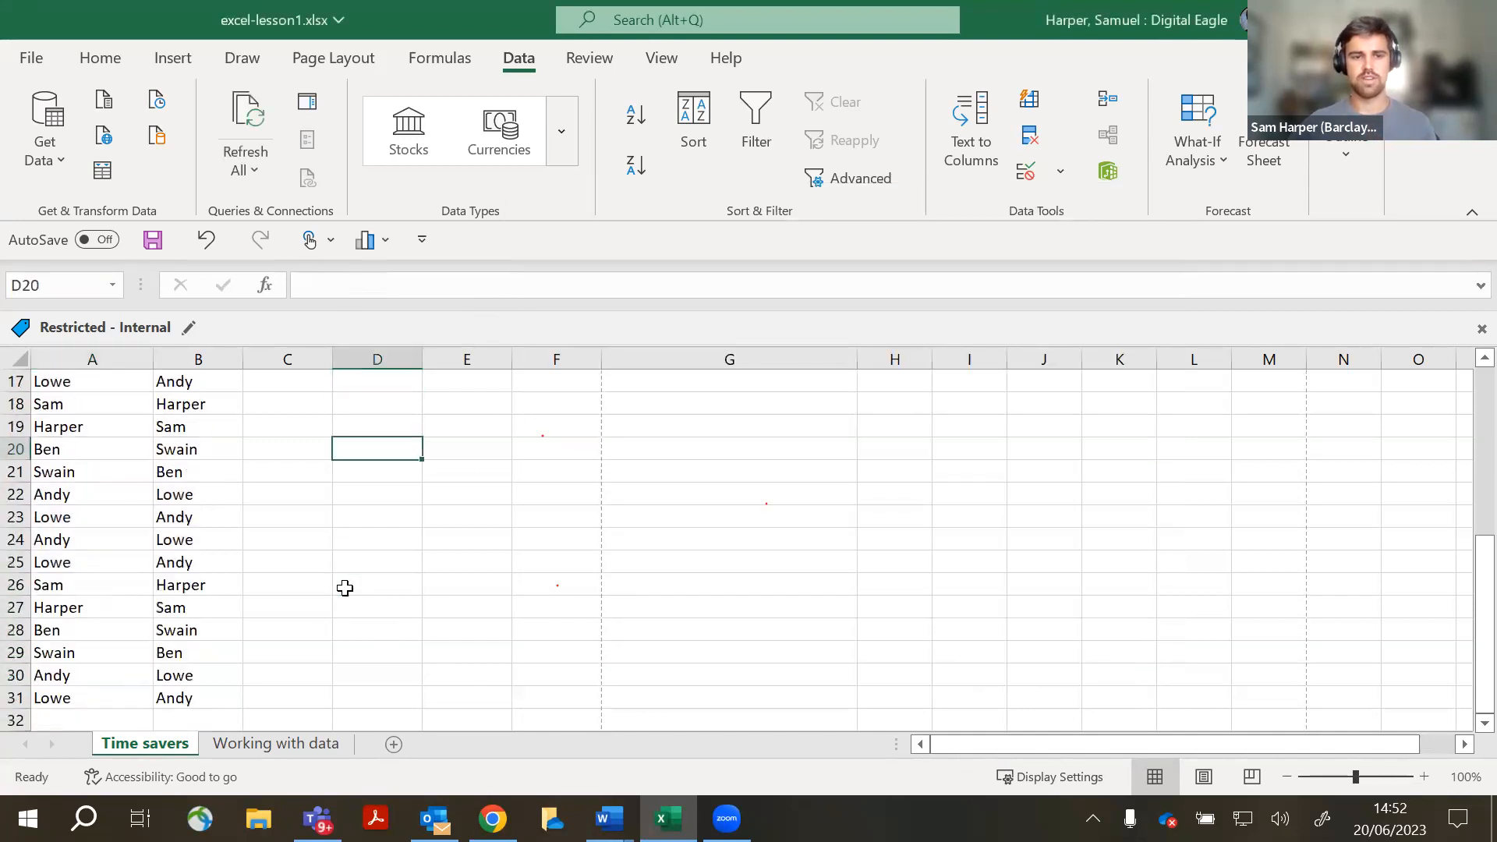
scroll(345, 587, up, 2)
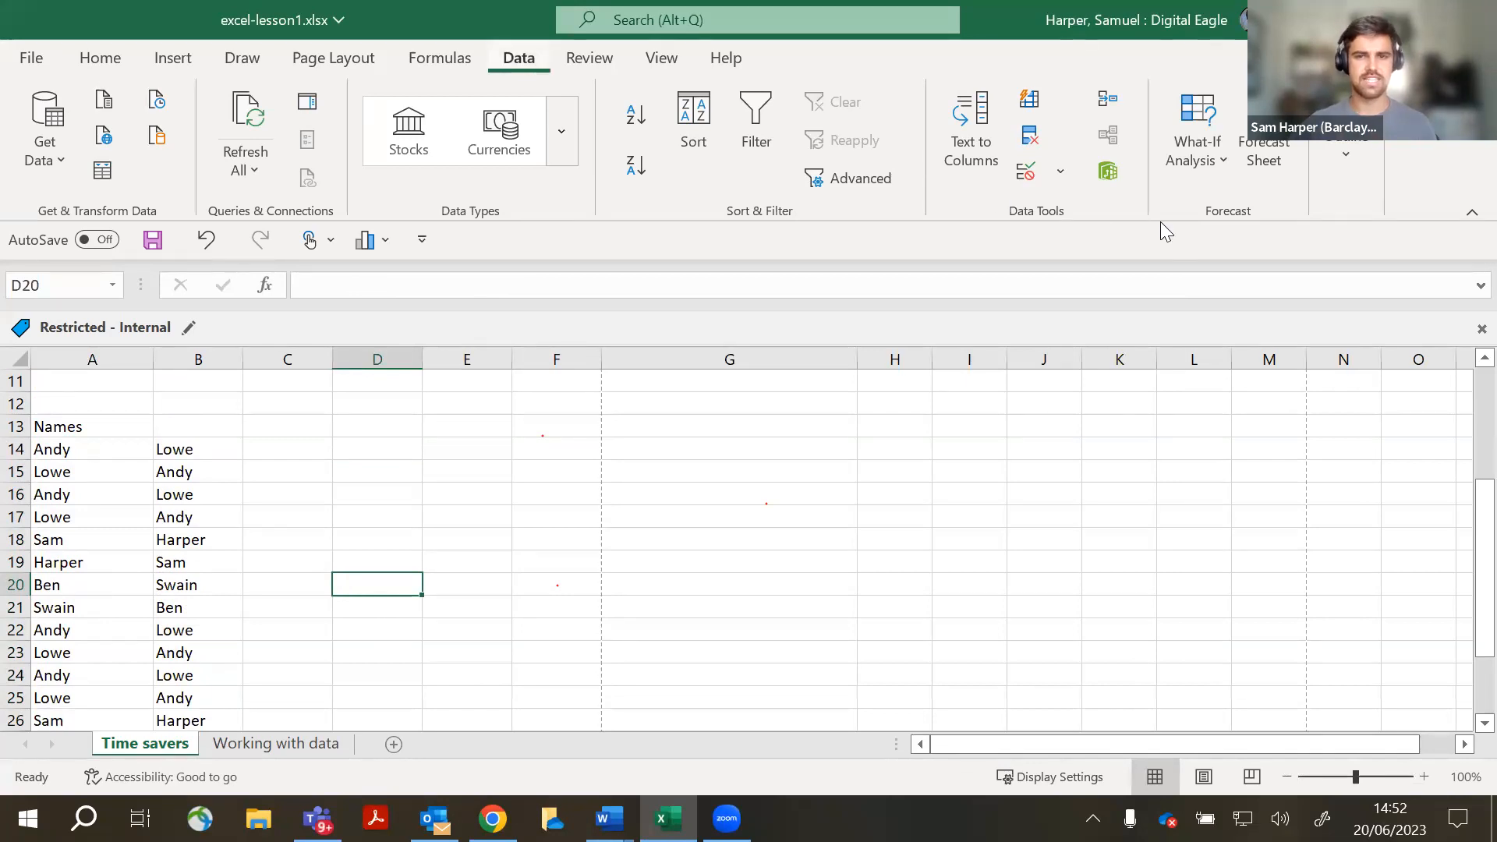
click(966, 168)
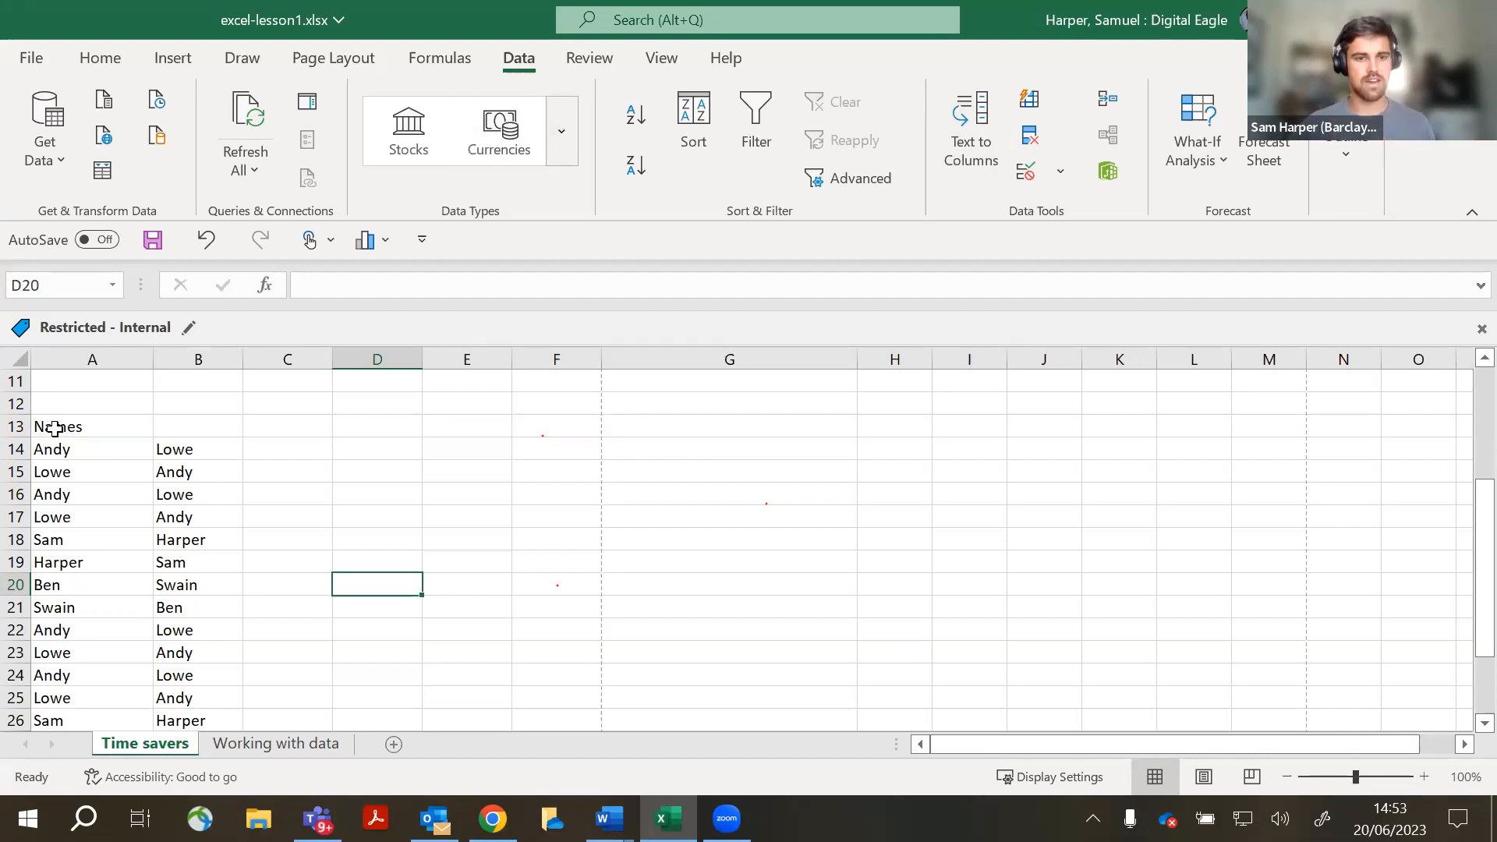
drag(68, 447, 234, 651)
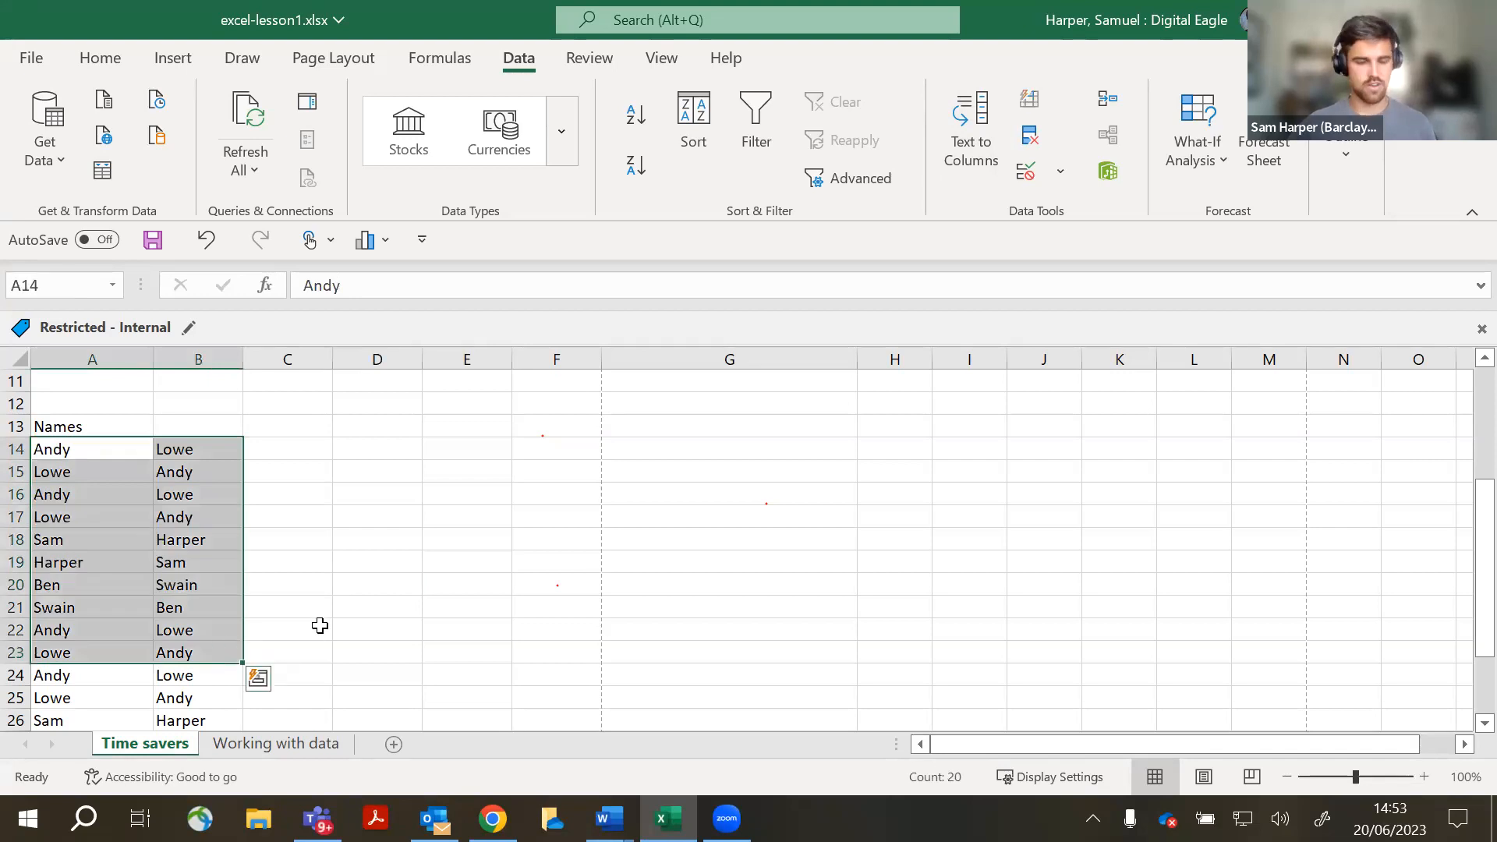
click(273, 463)
click(284, 447)
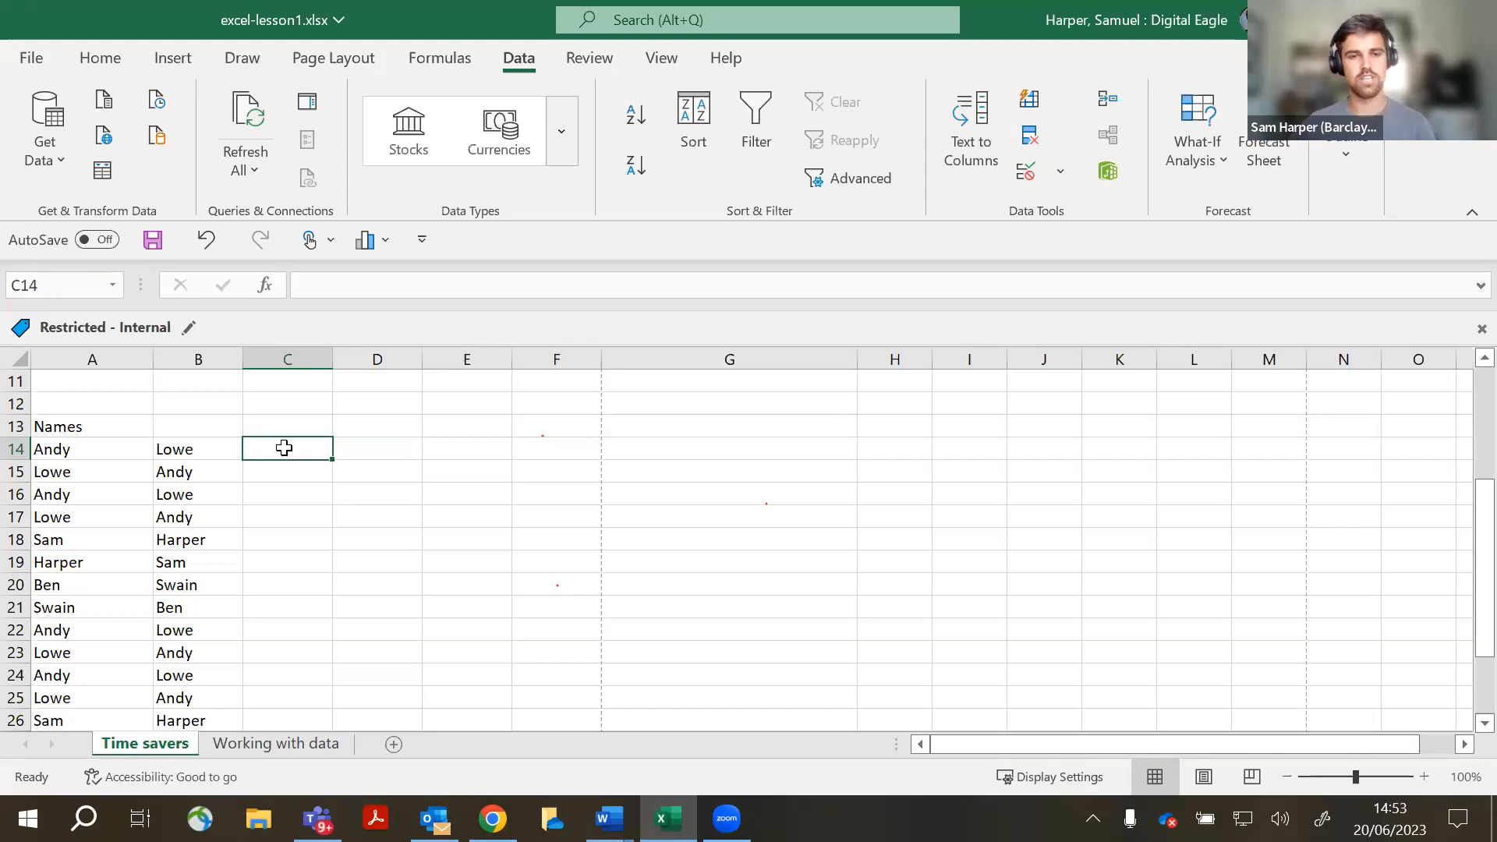
- Show the Formulas tab's Text function list and read the CONCAT description
click(428, 59)
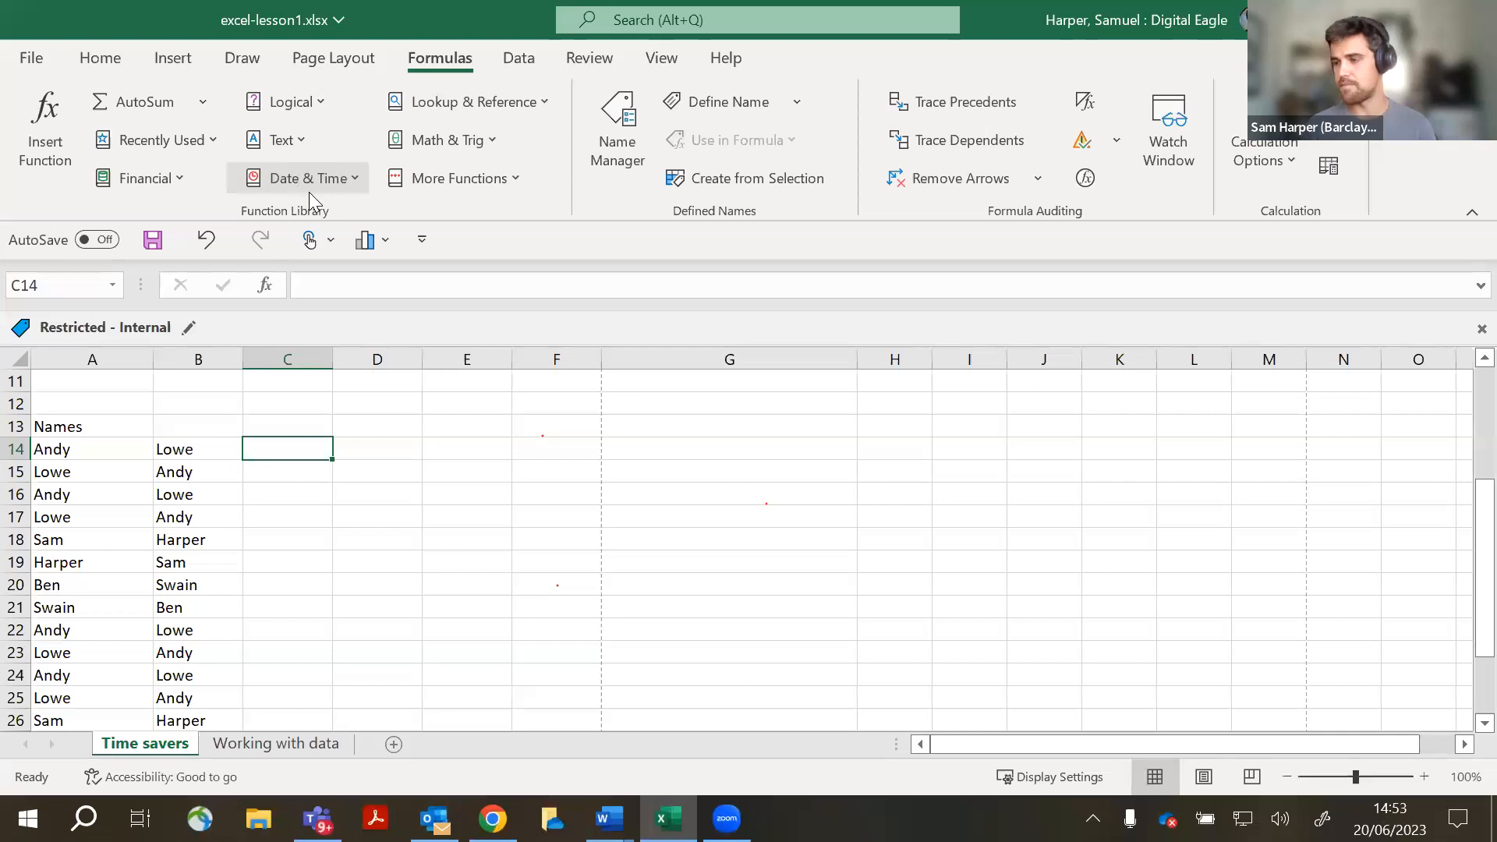
click(274, 140)
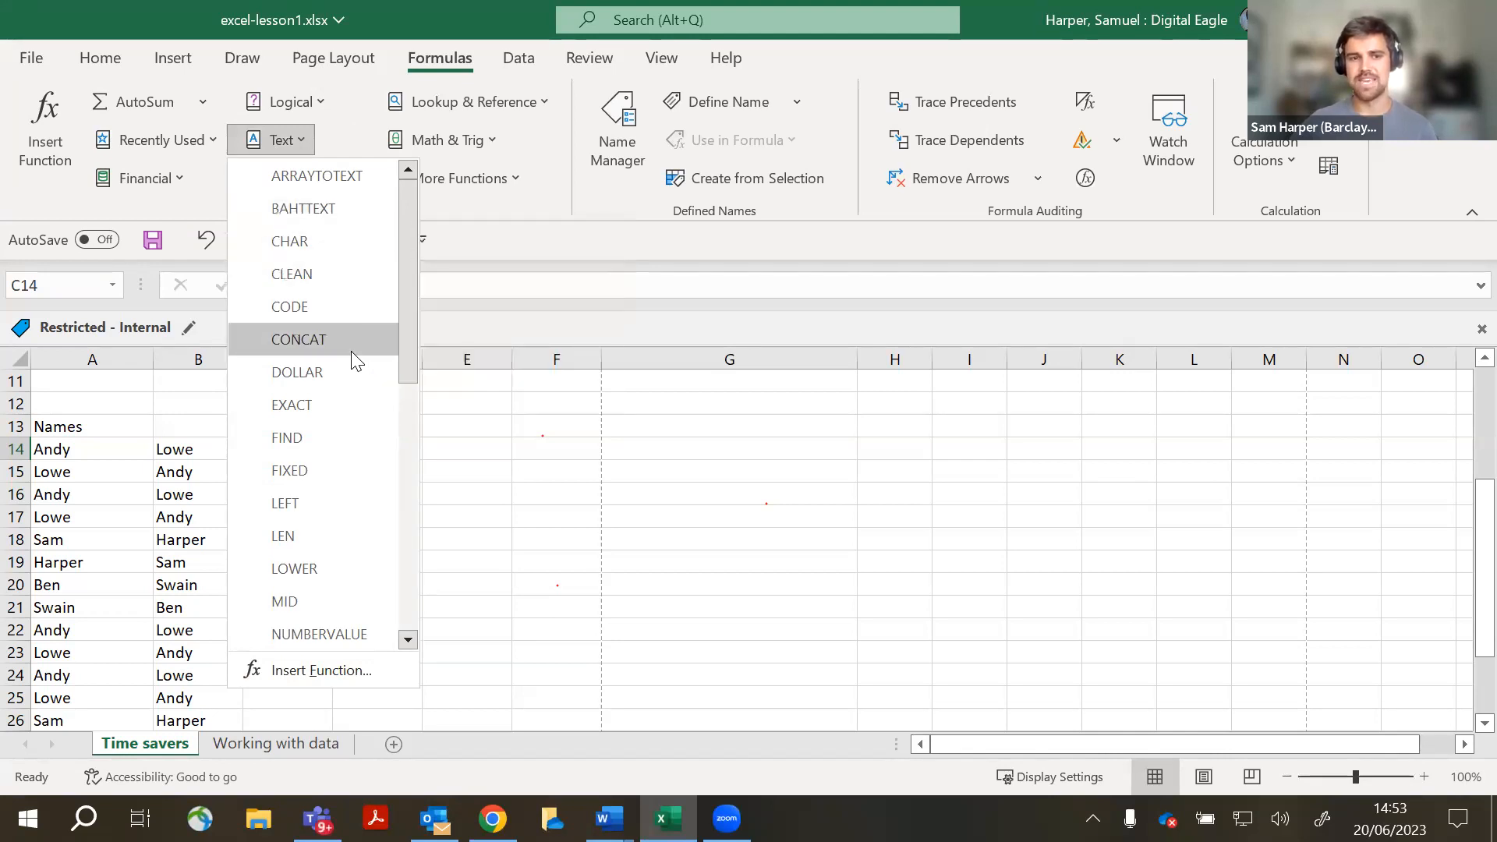
mouse_move(353, 360)
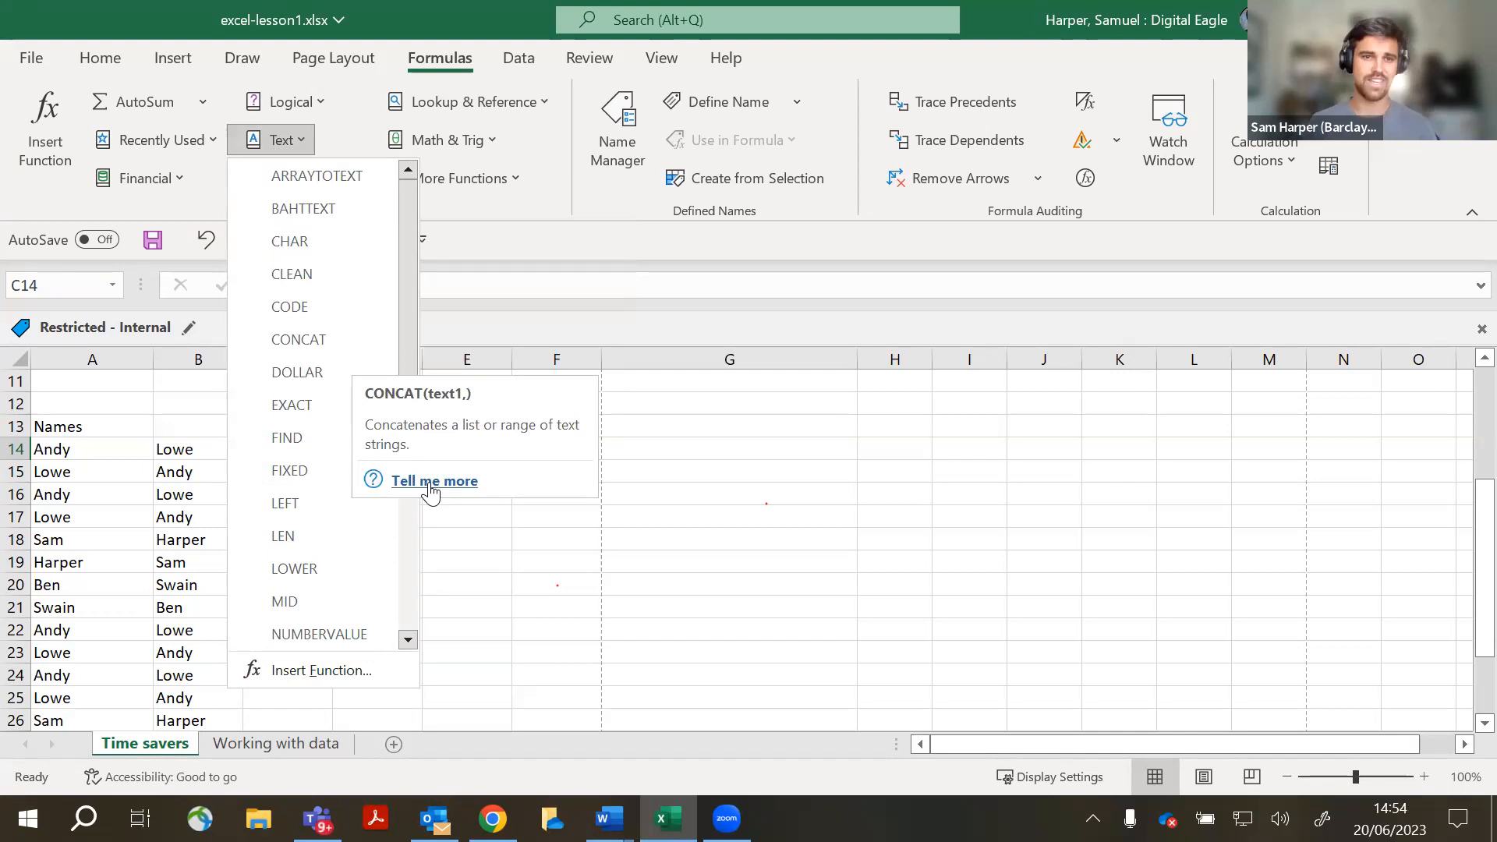
click(473, 239)
click(284, 140)
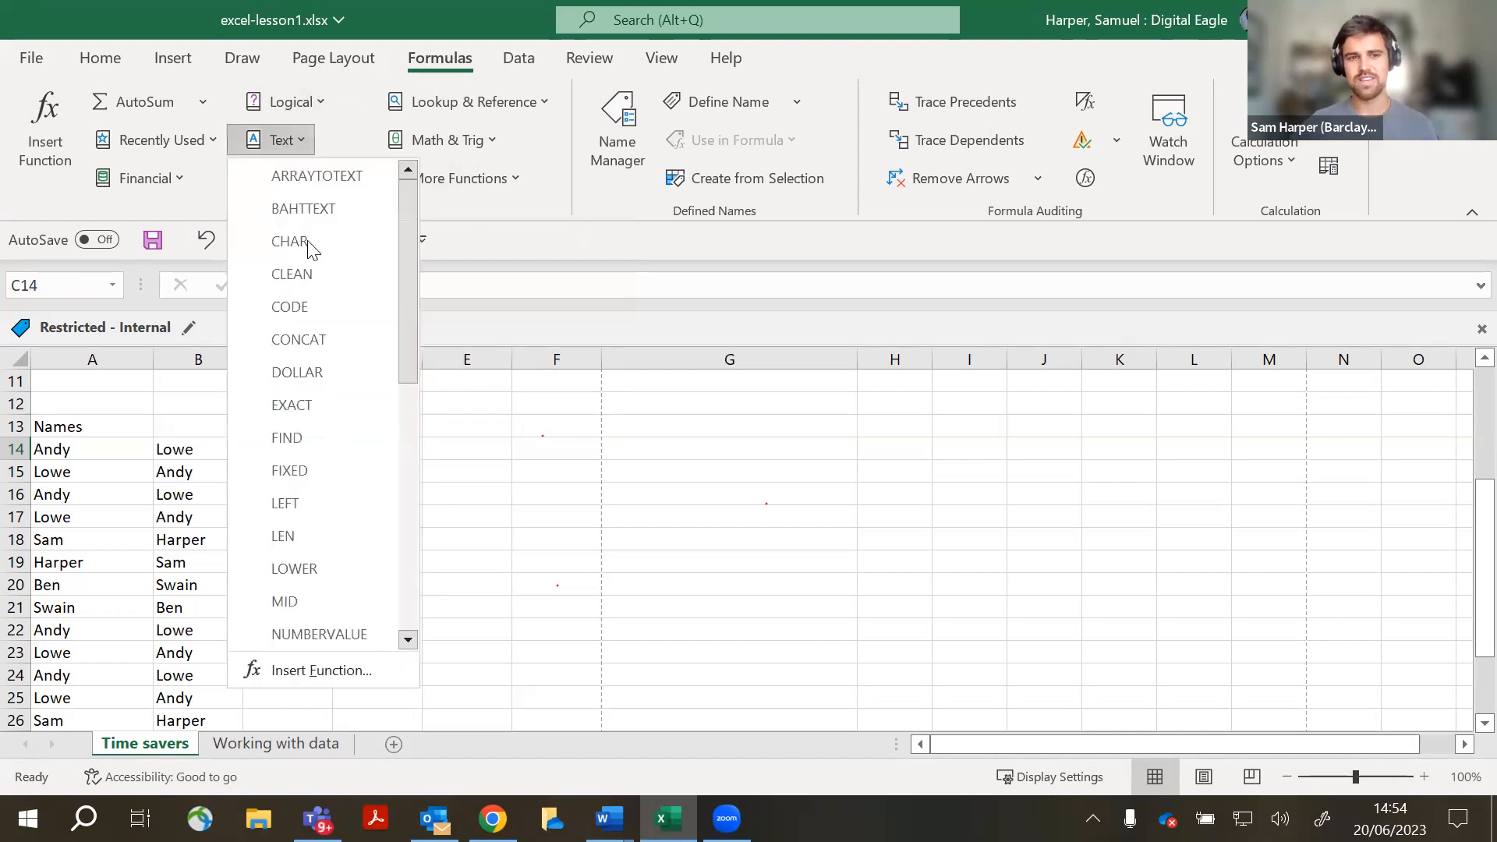
scroll(315, 562, down, 1)
scroll(316, 569, down, 2)
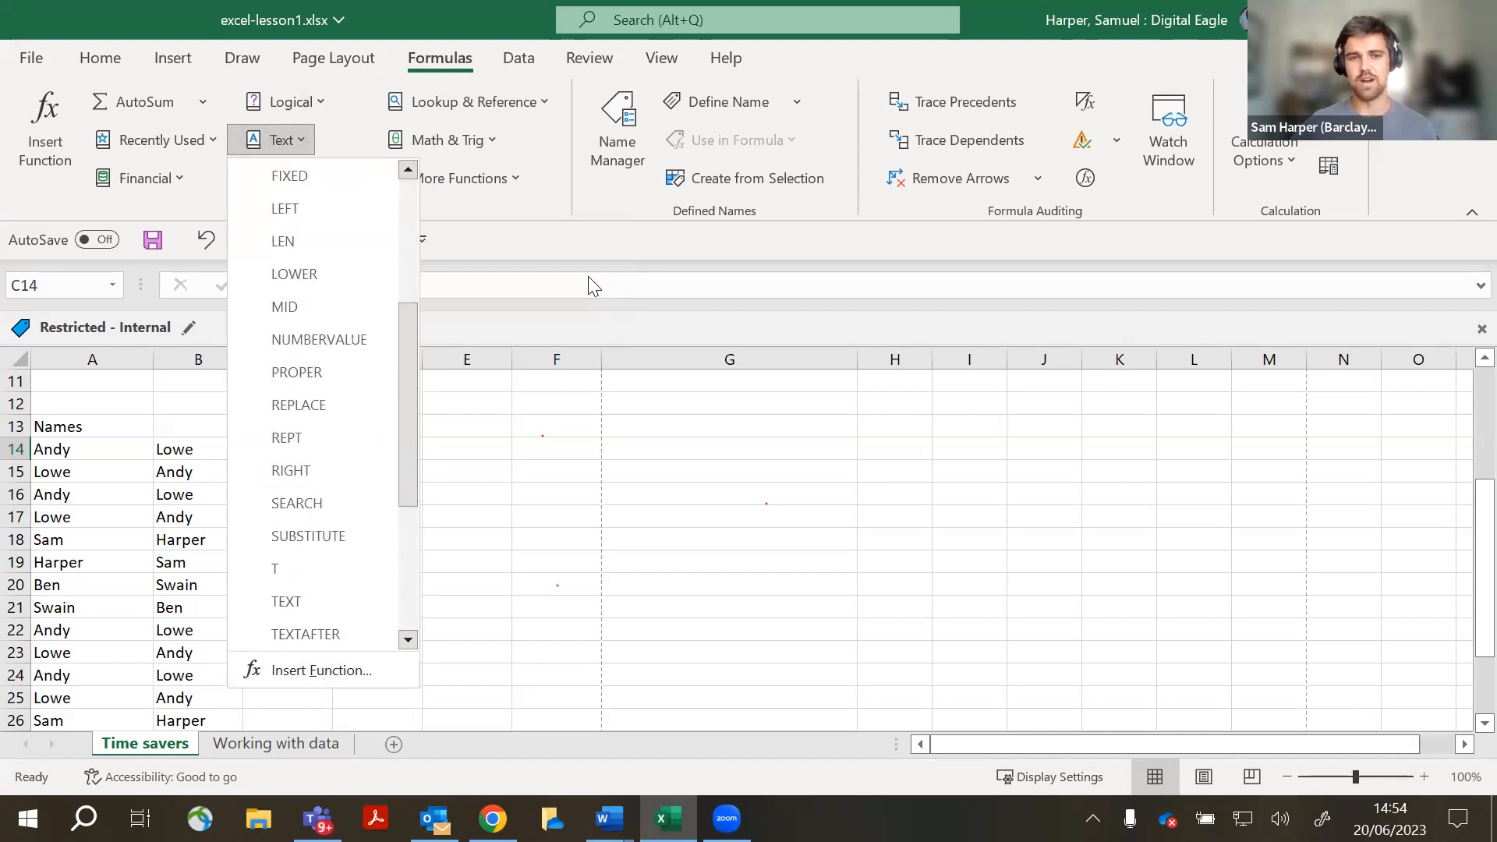
scroll(312, 344, up, 3)
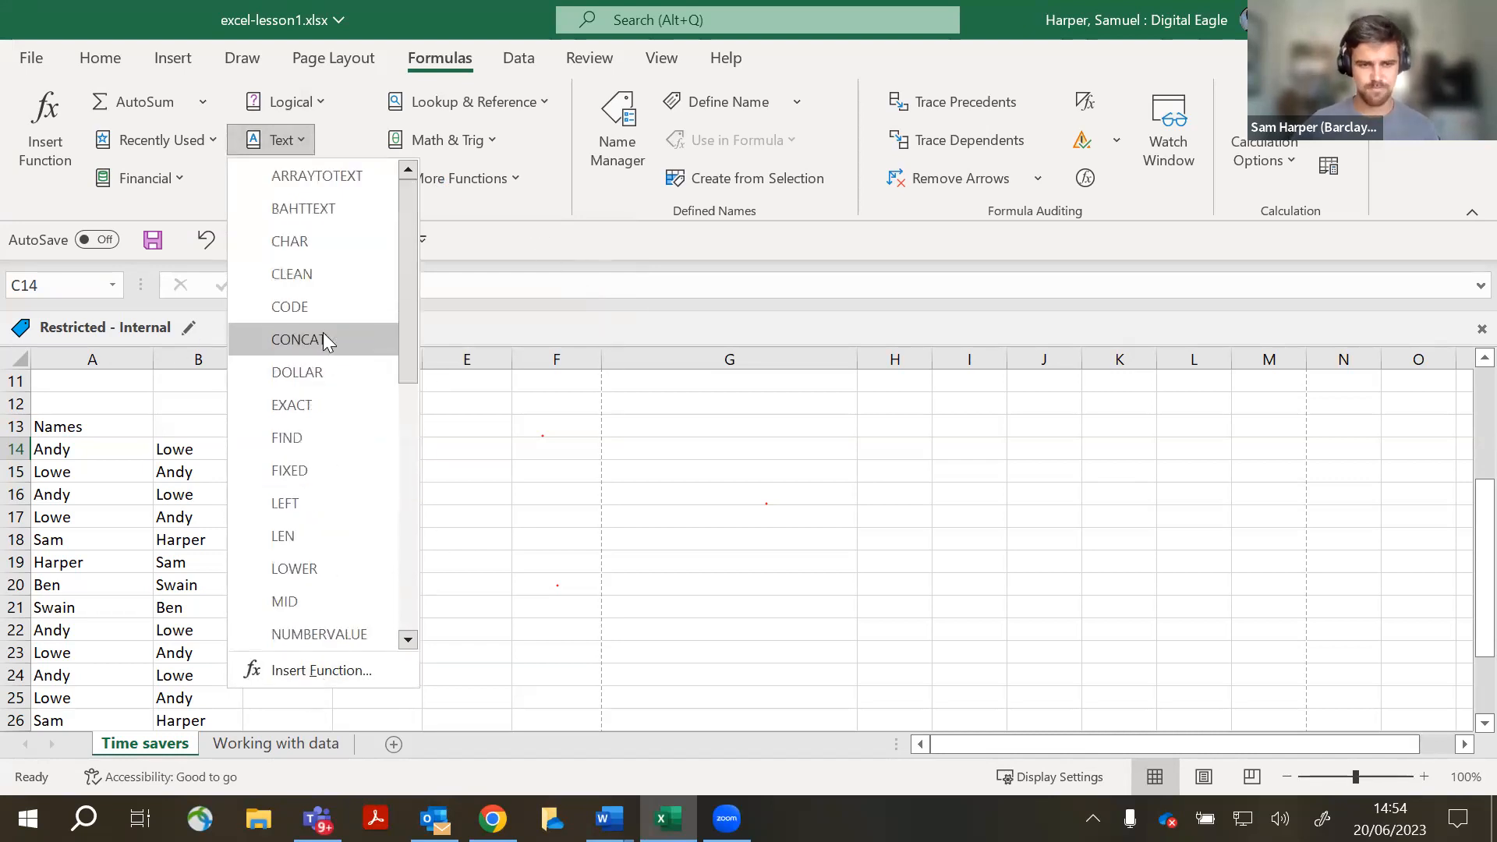
click(526, 234)
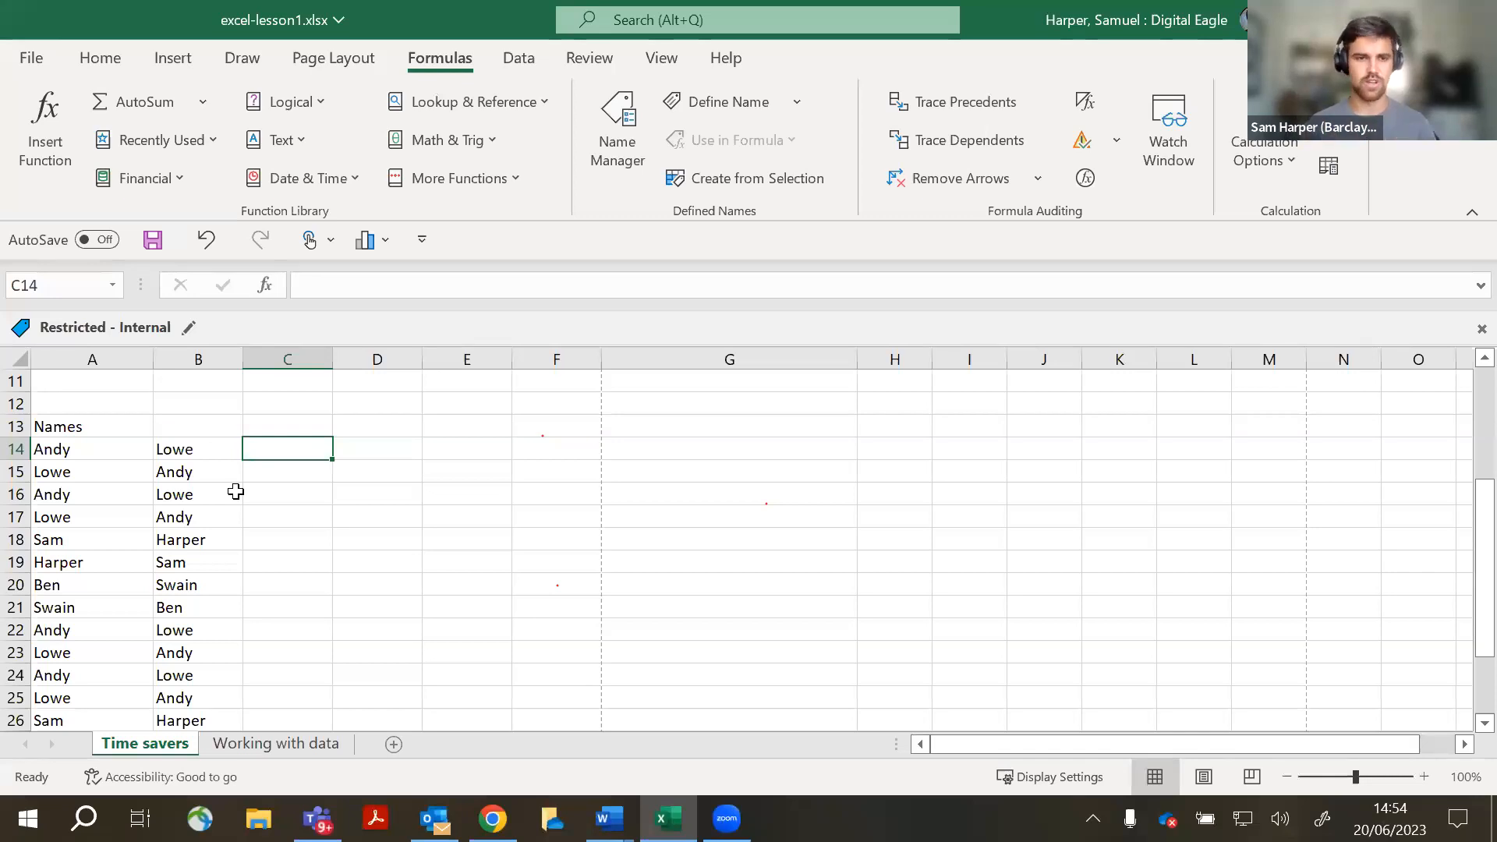
click(293, 152)
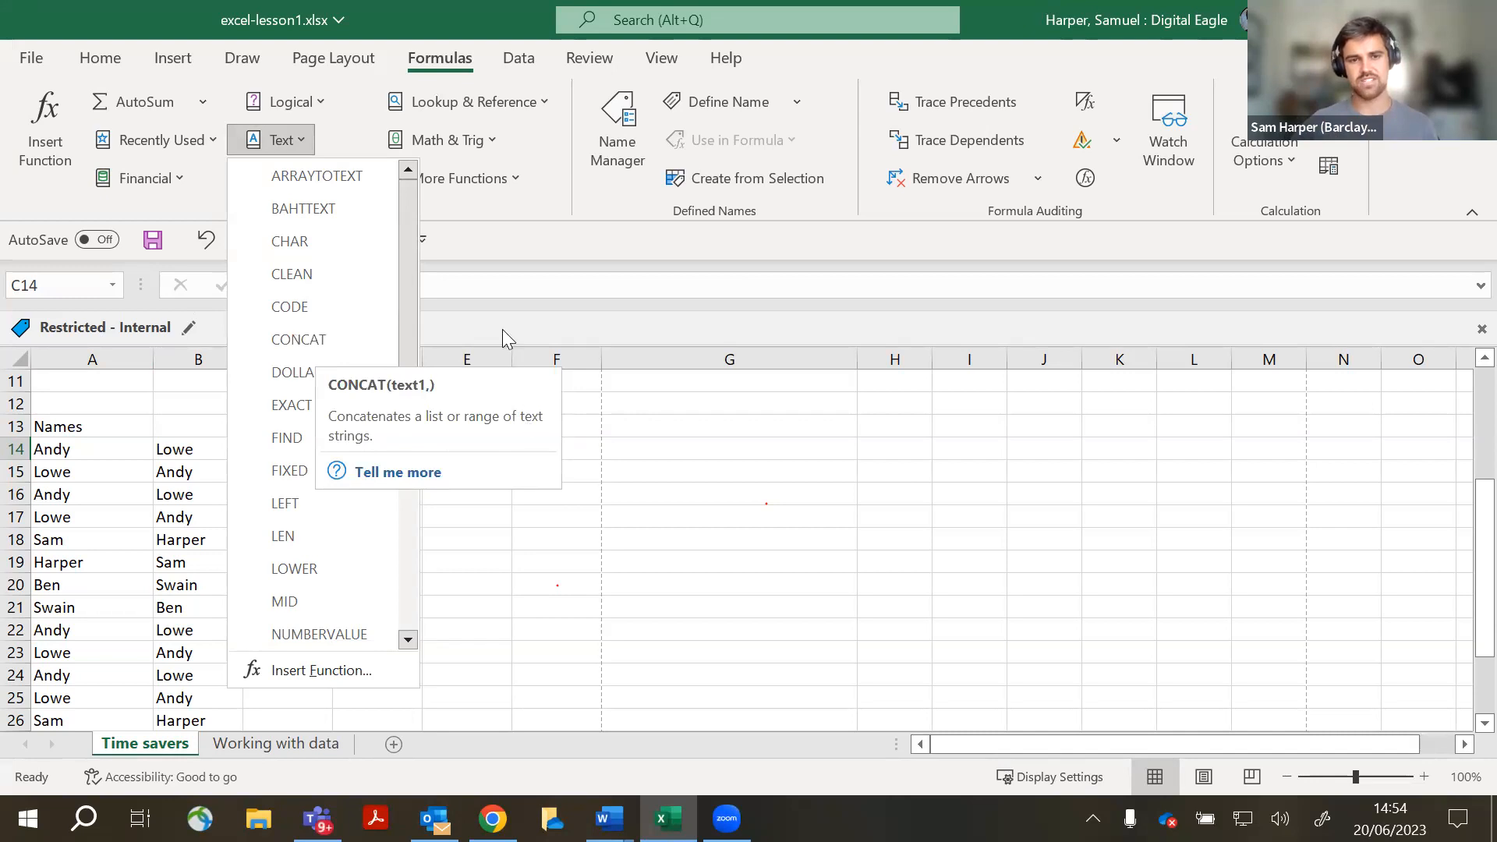
click(501, 252)
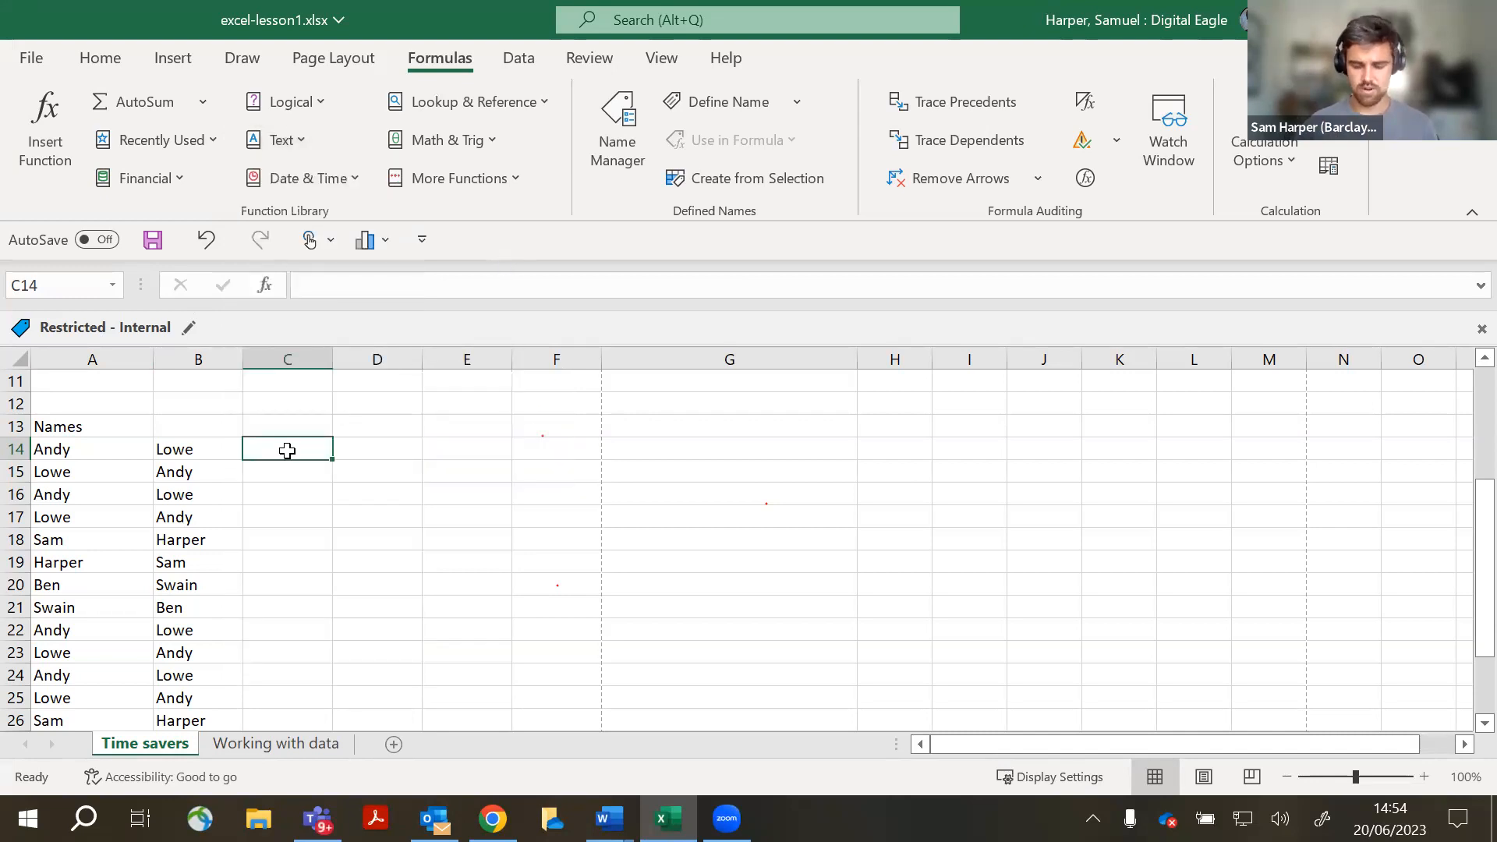
text(=)
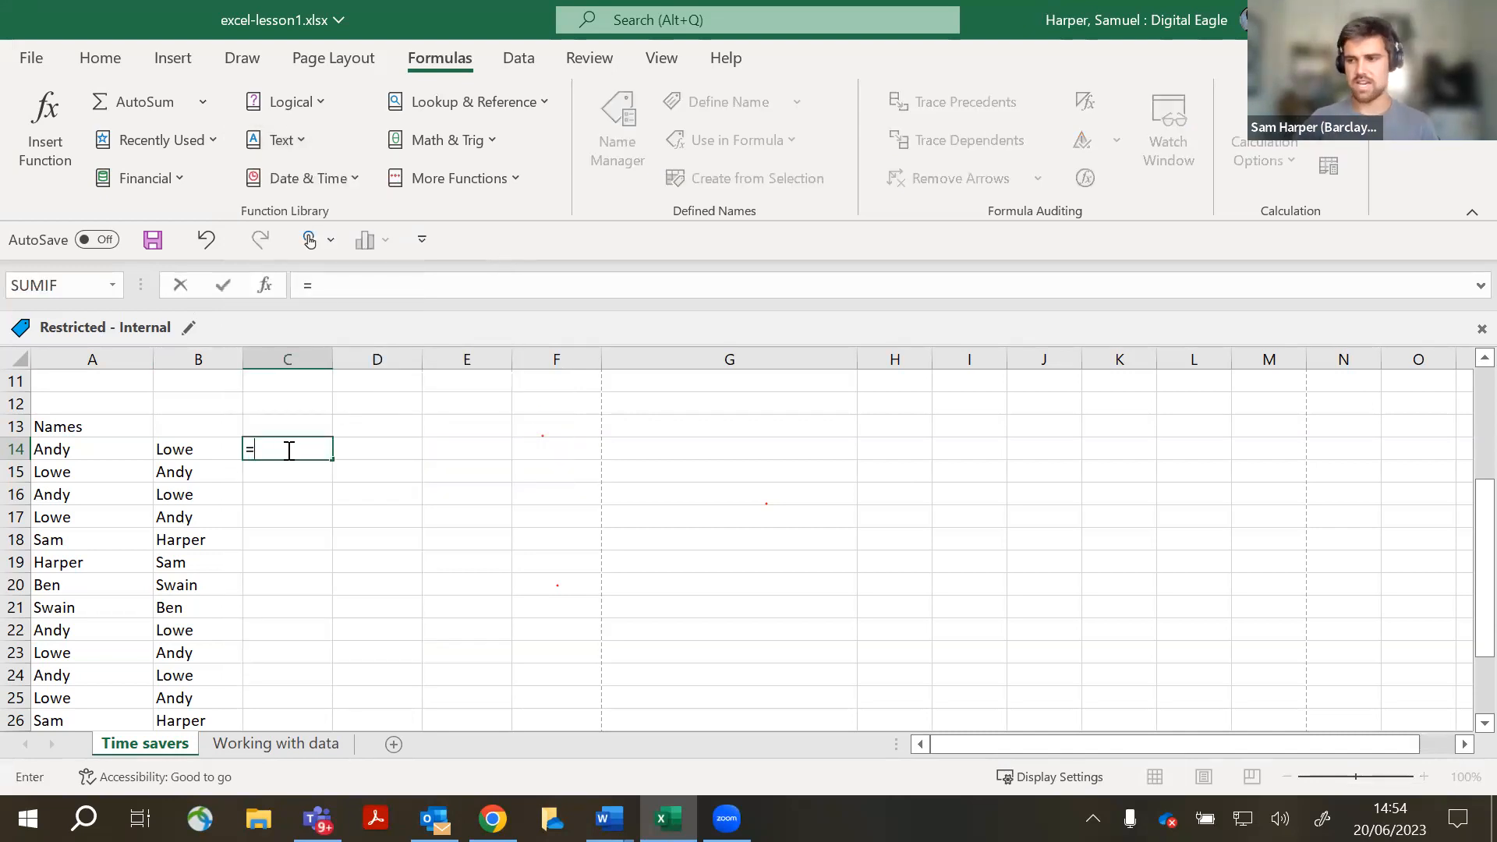
text(con)
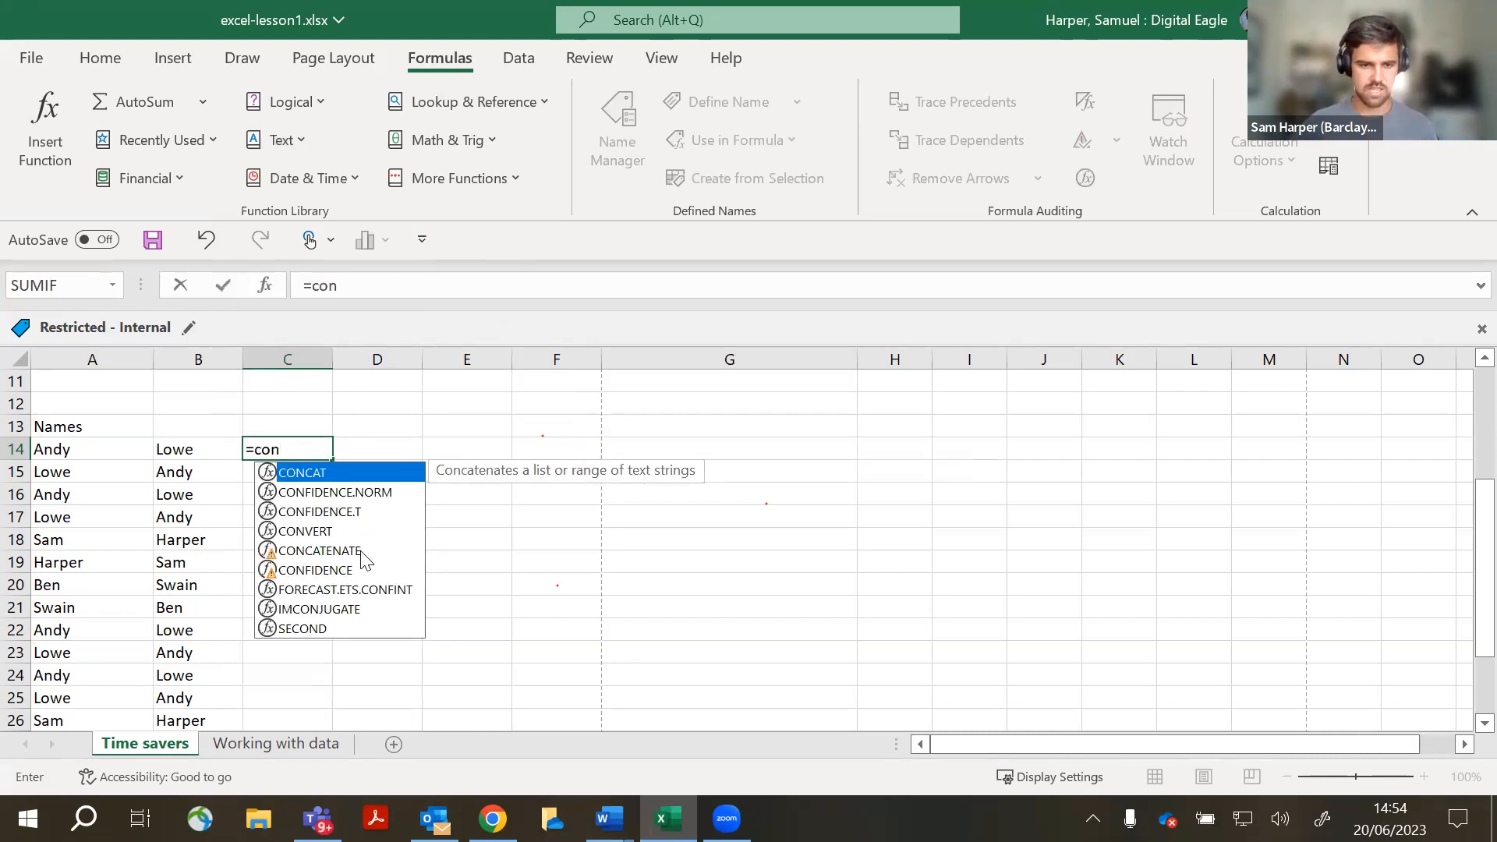
click(343, 555)
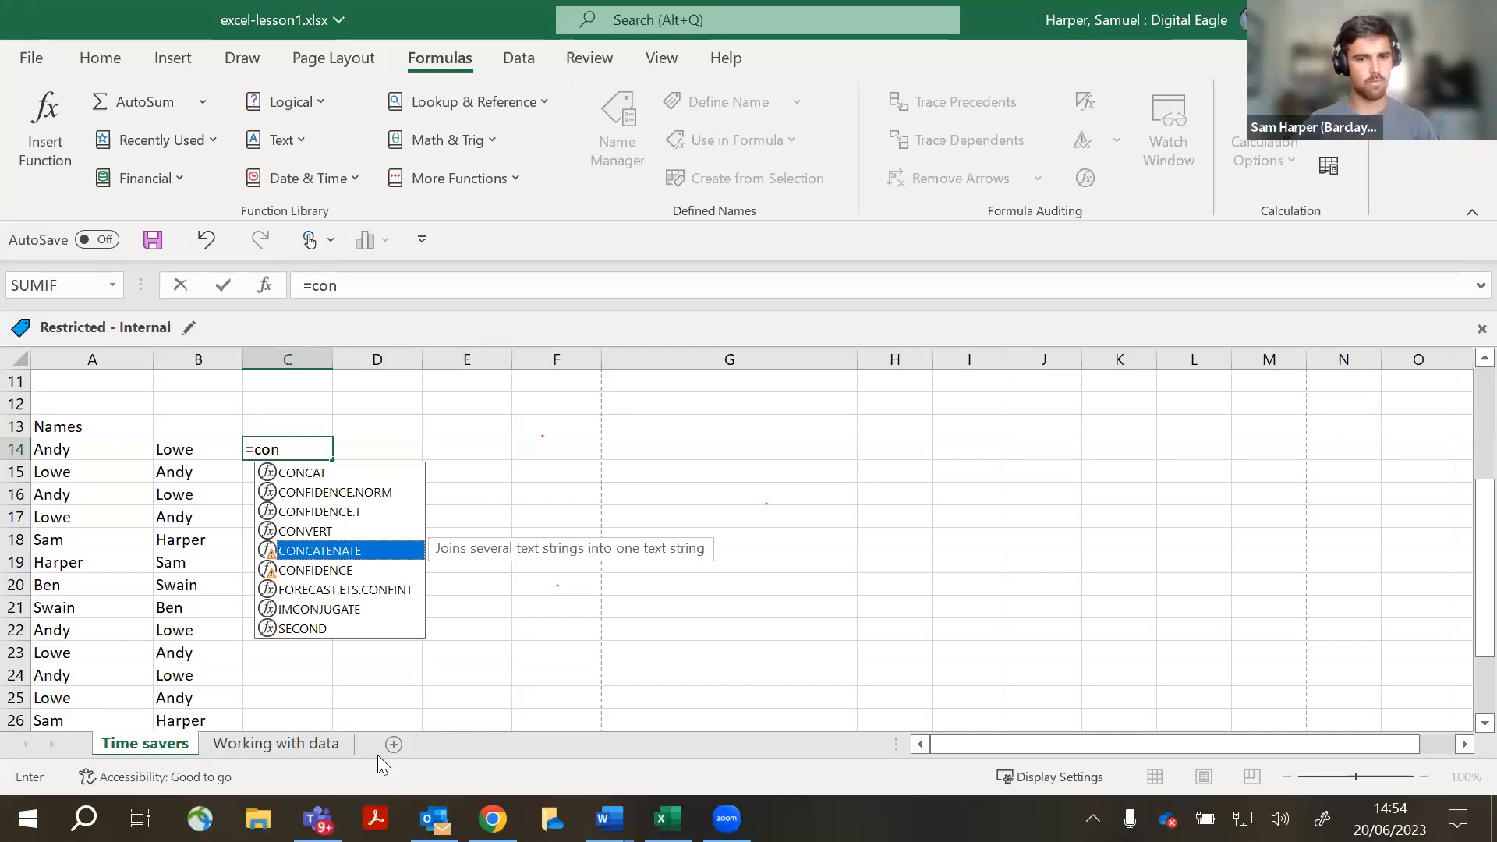
key(Tab)
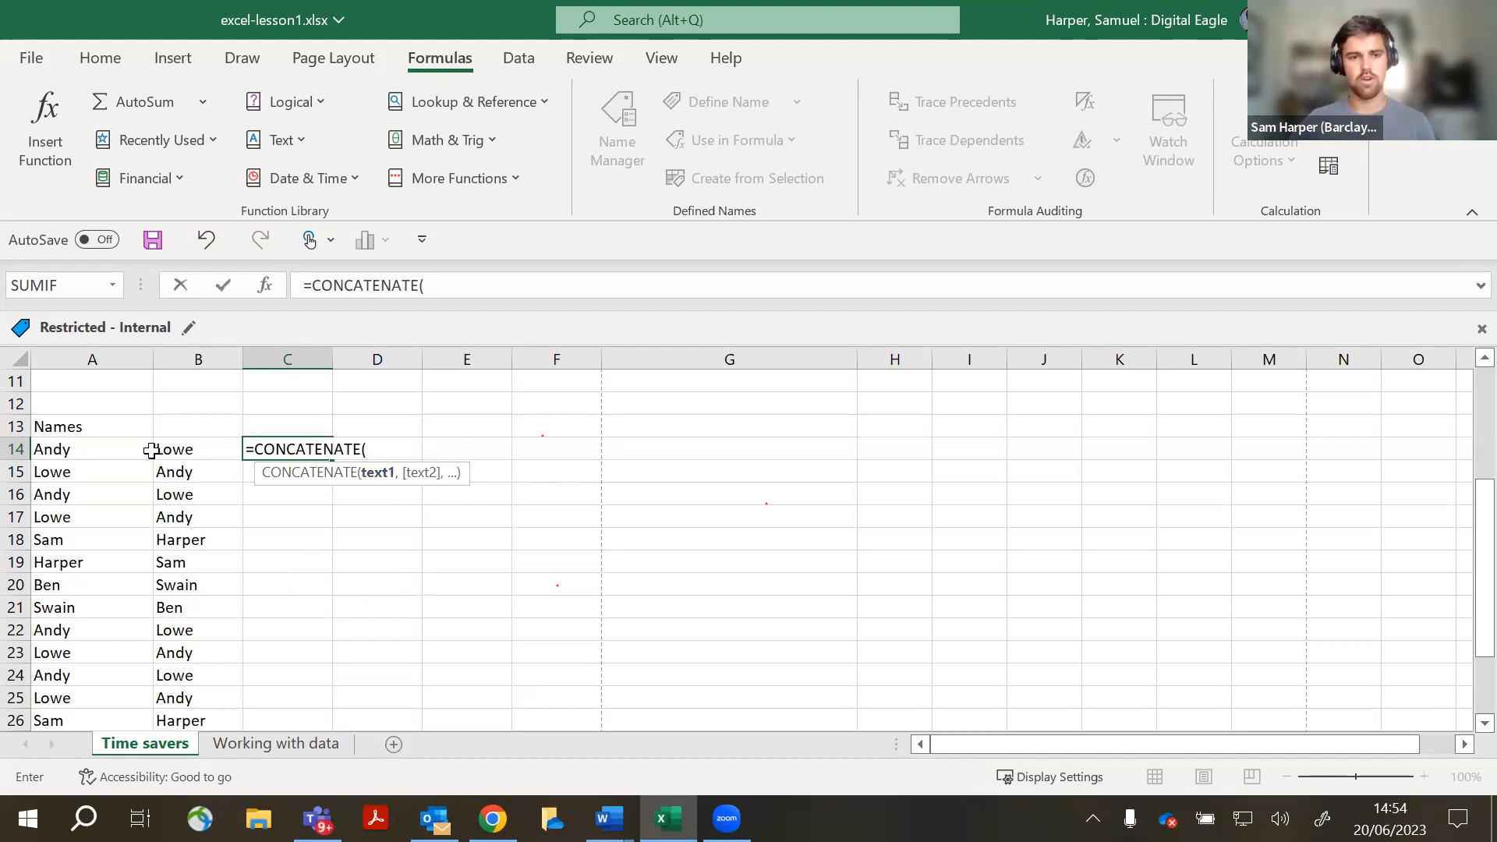
click(76, 454)
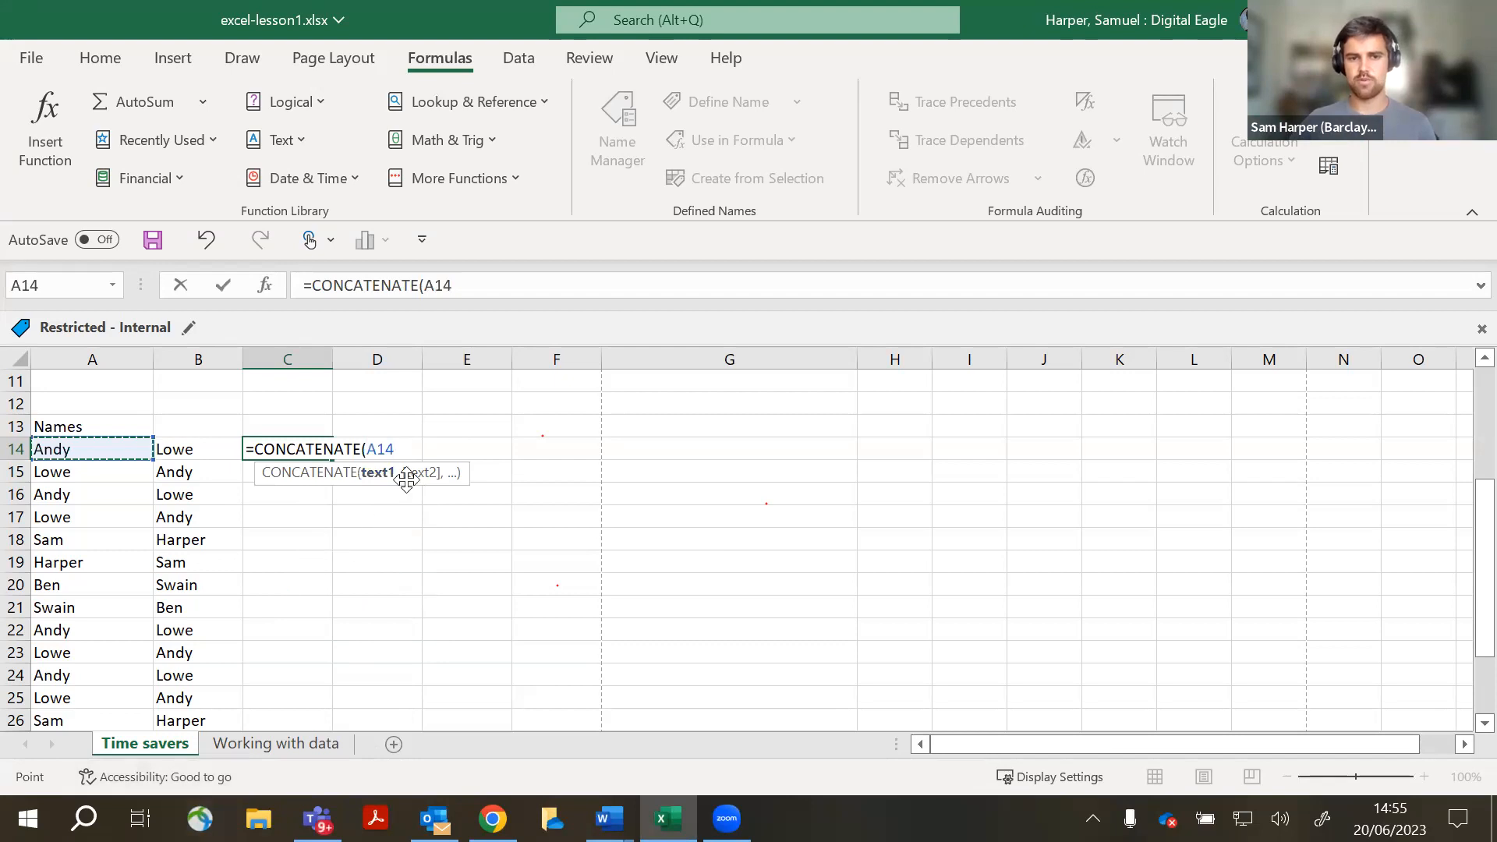
text(,)
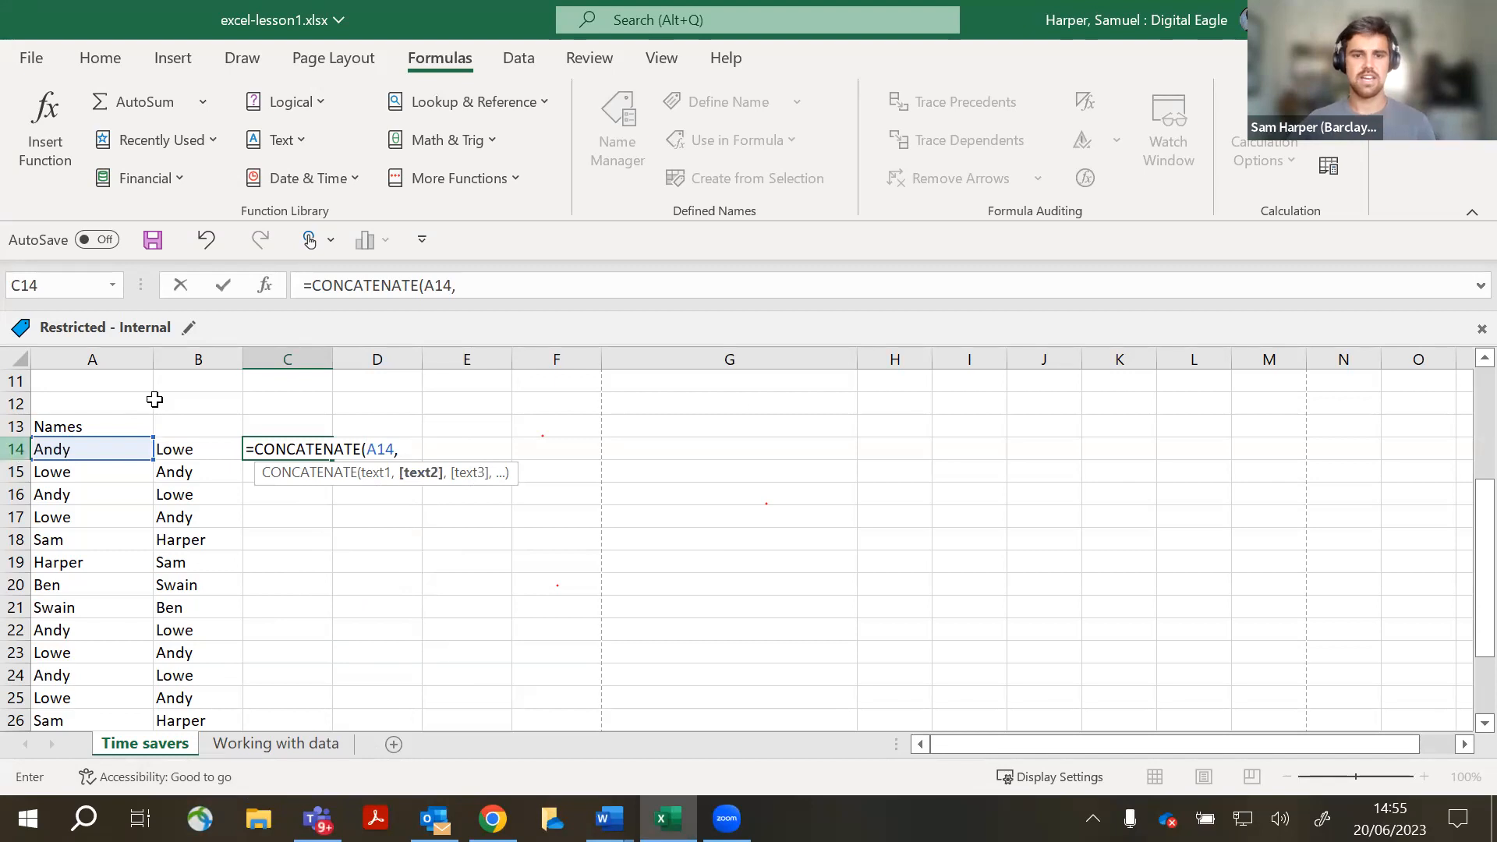
key(ctrl)
key(ctrl)
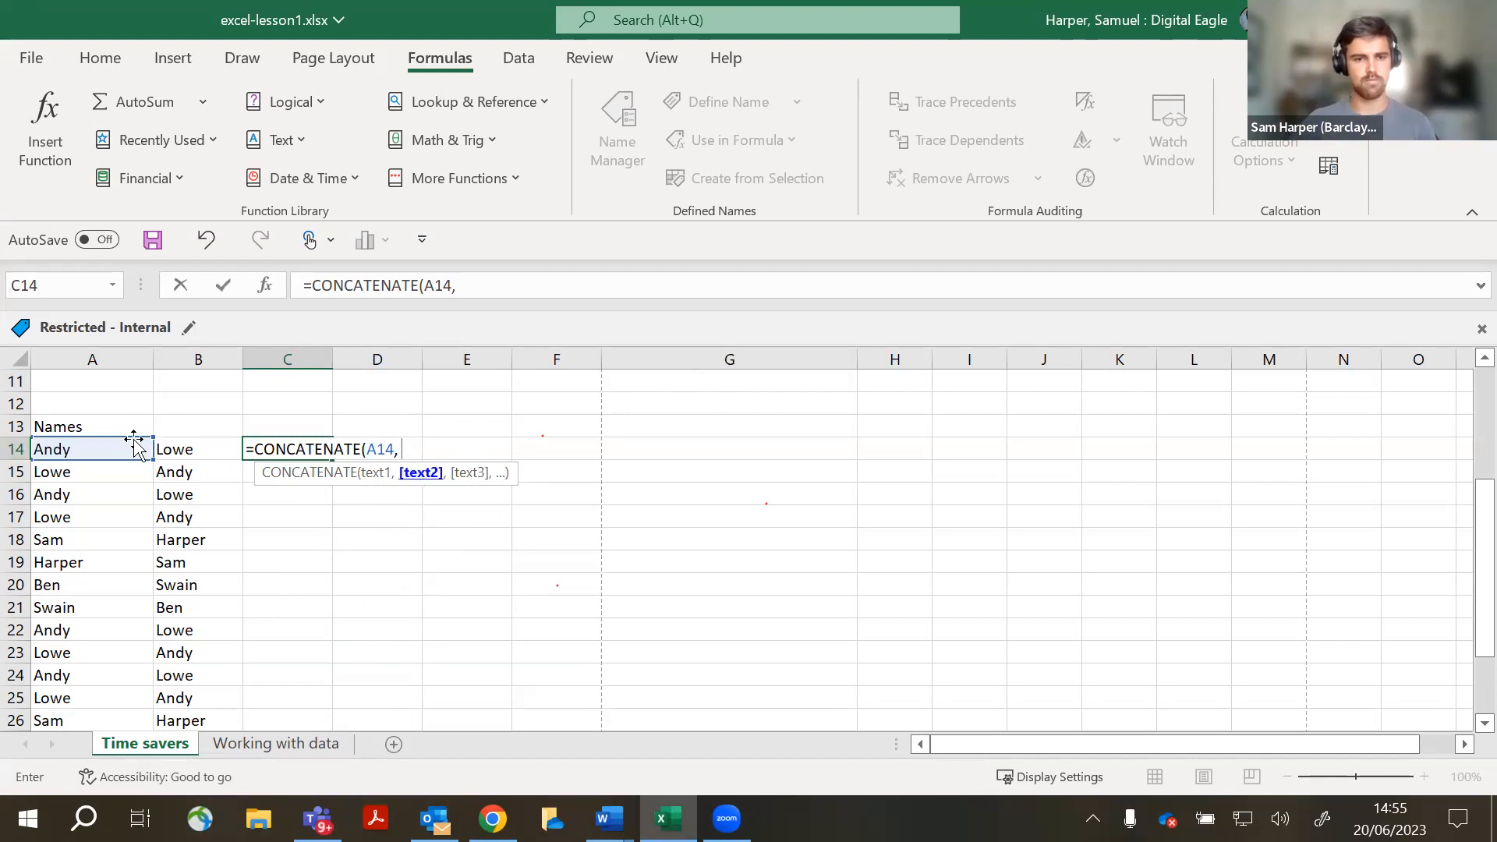
key(ctrl)
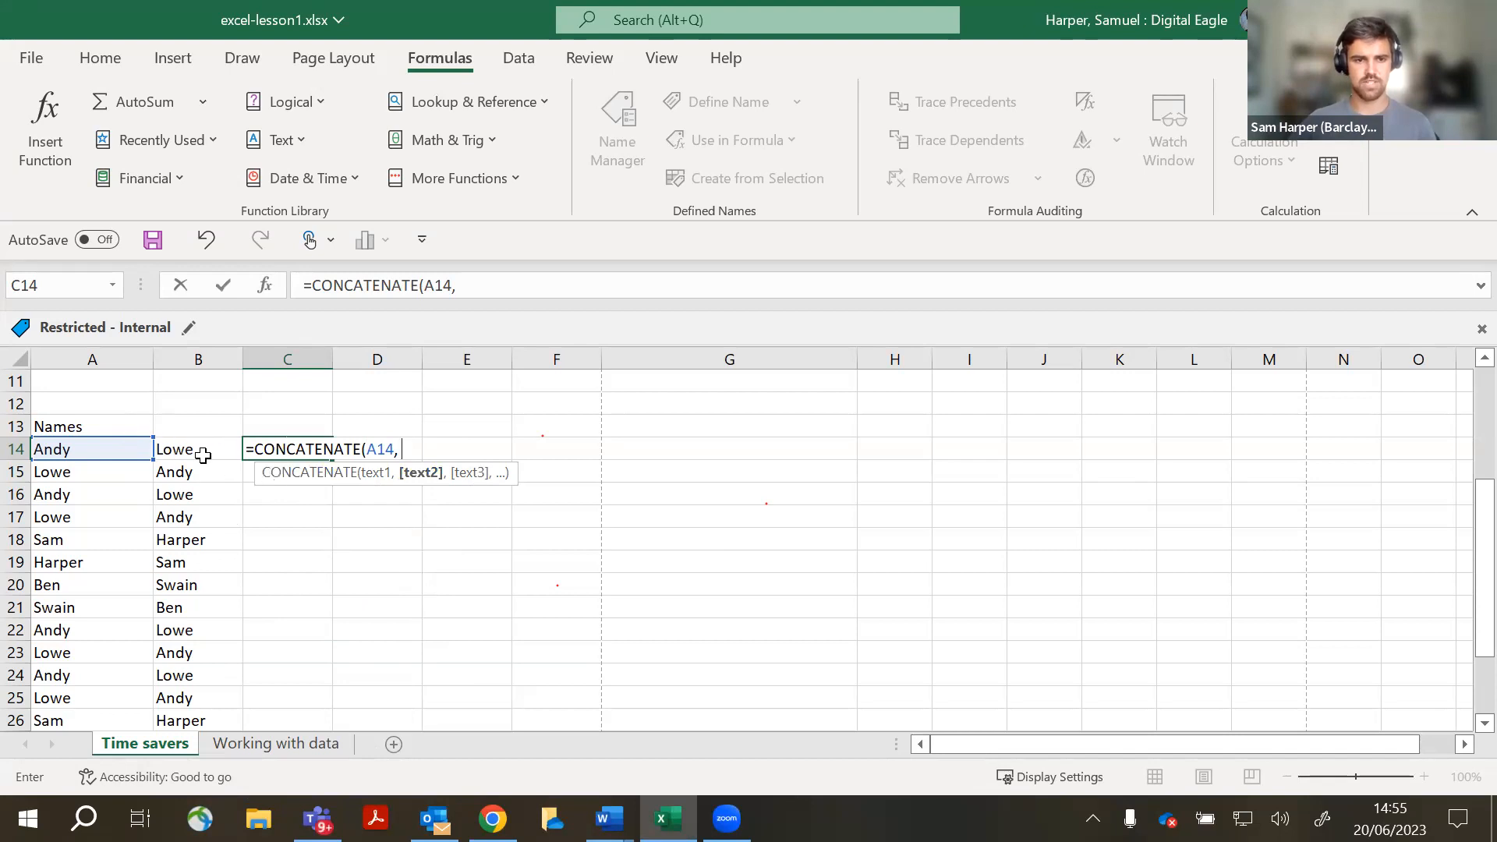
click(203, 456)
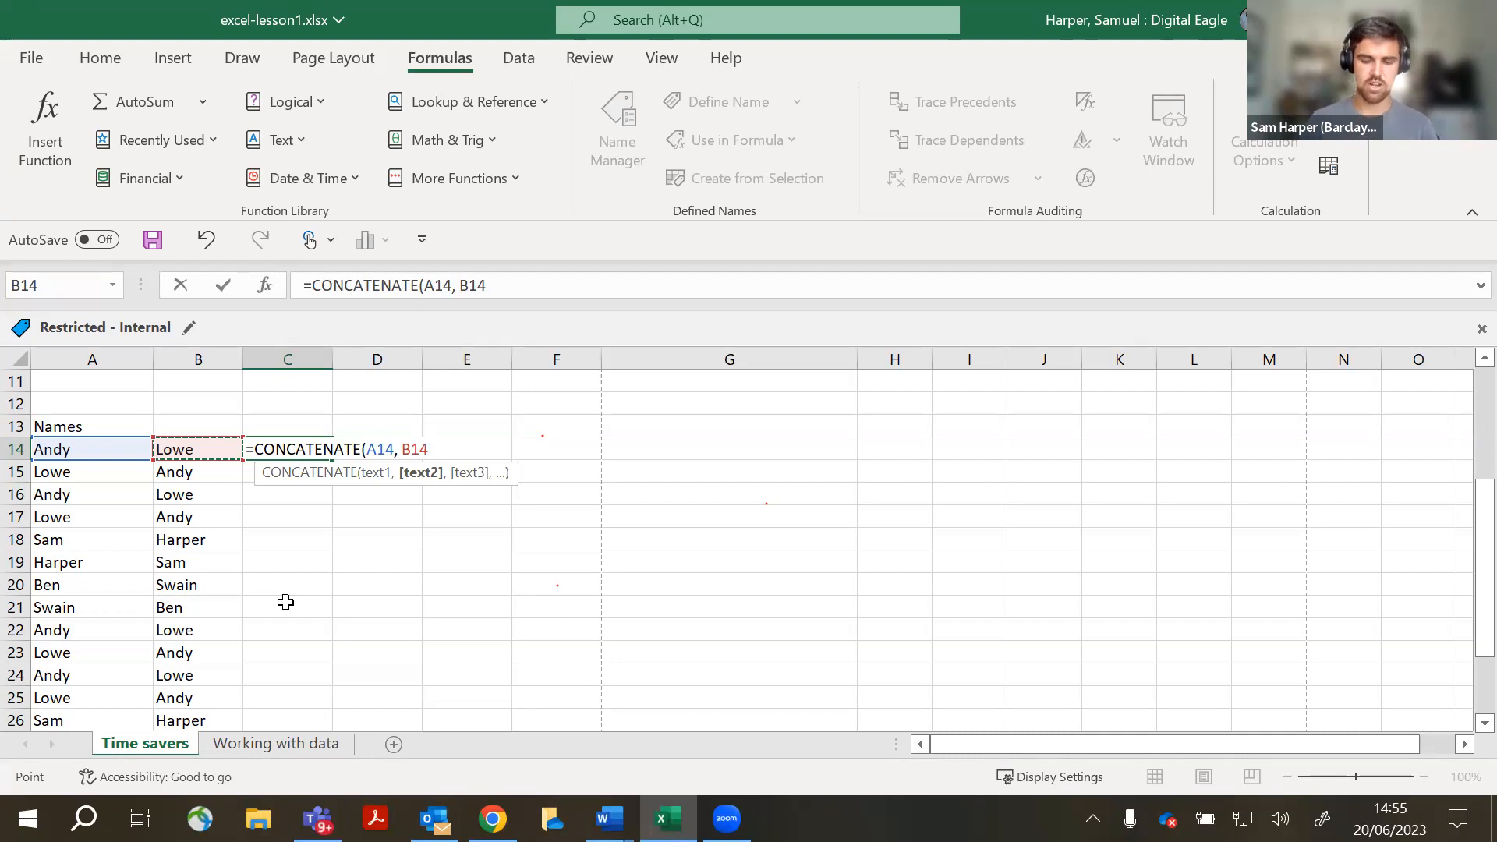
text())
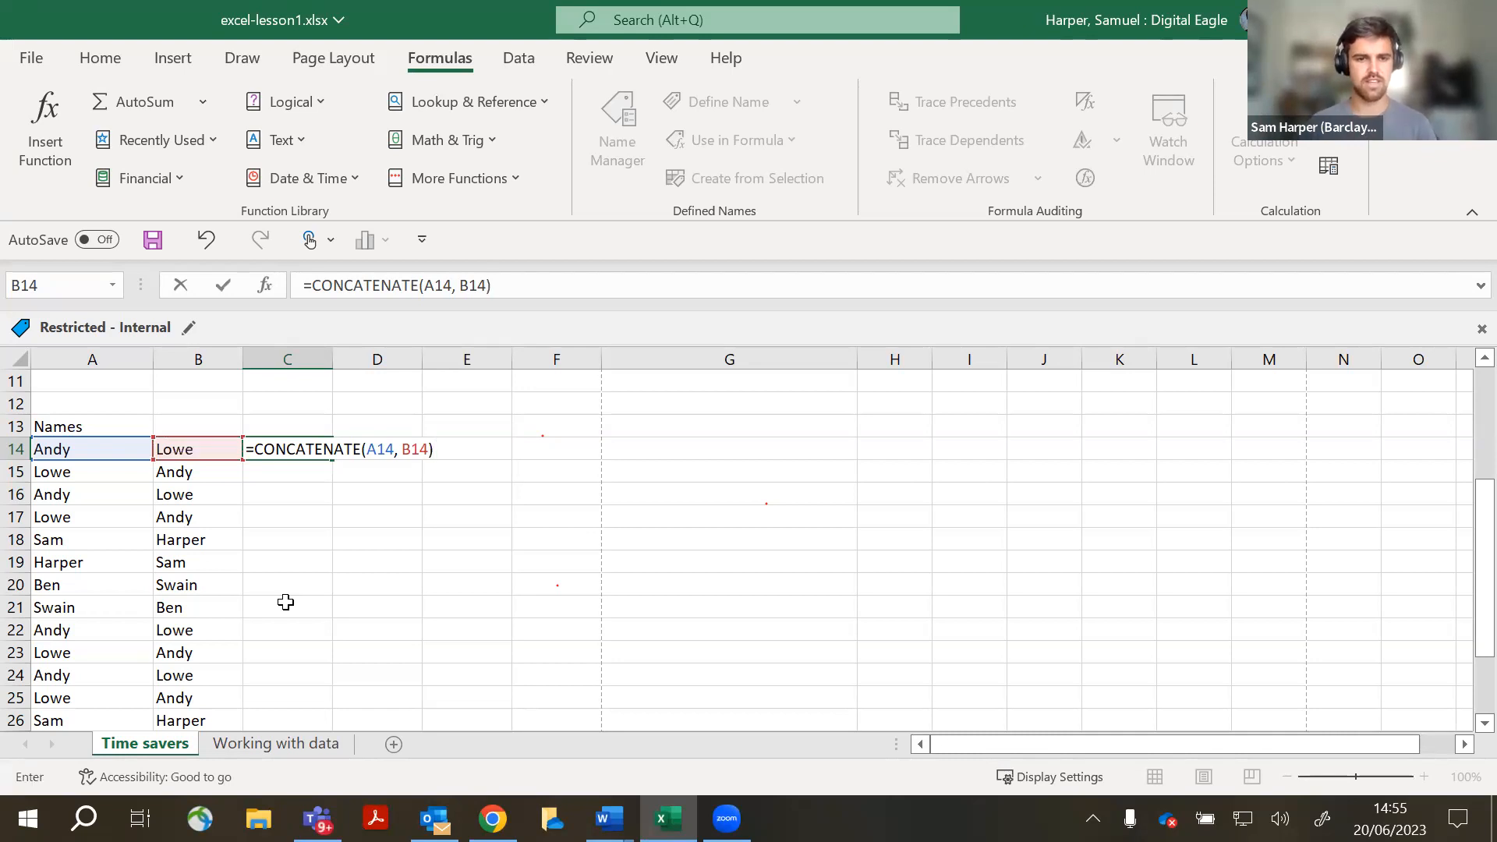
key(Return)
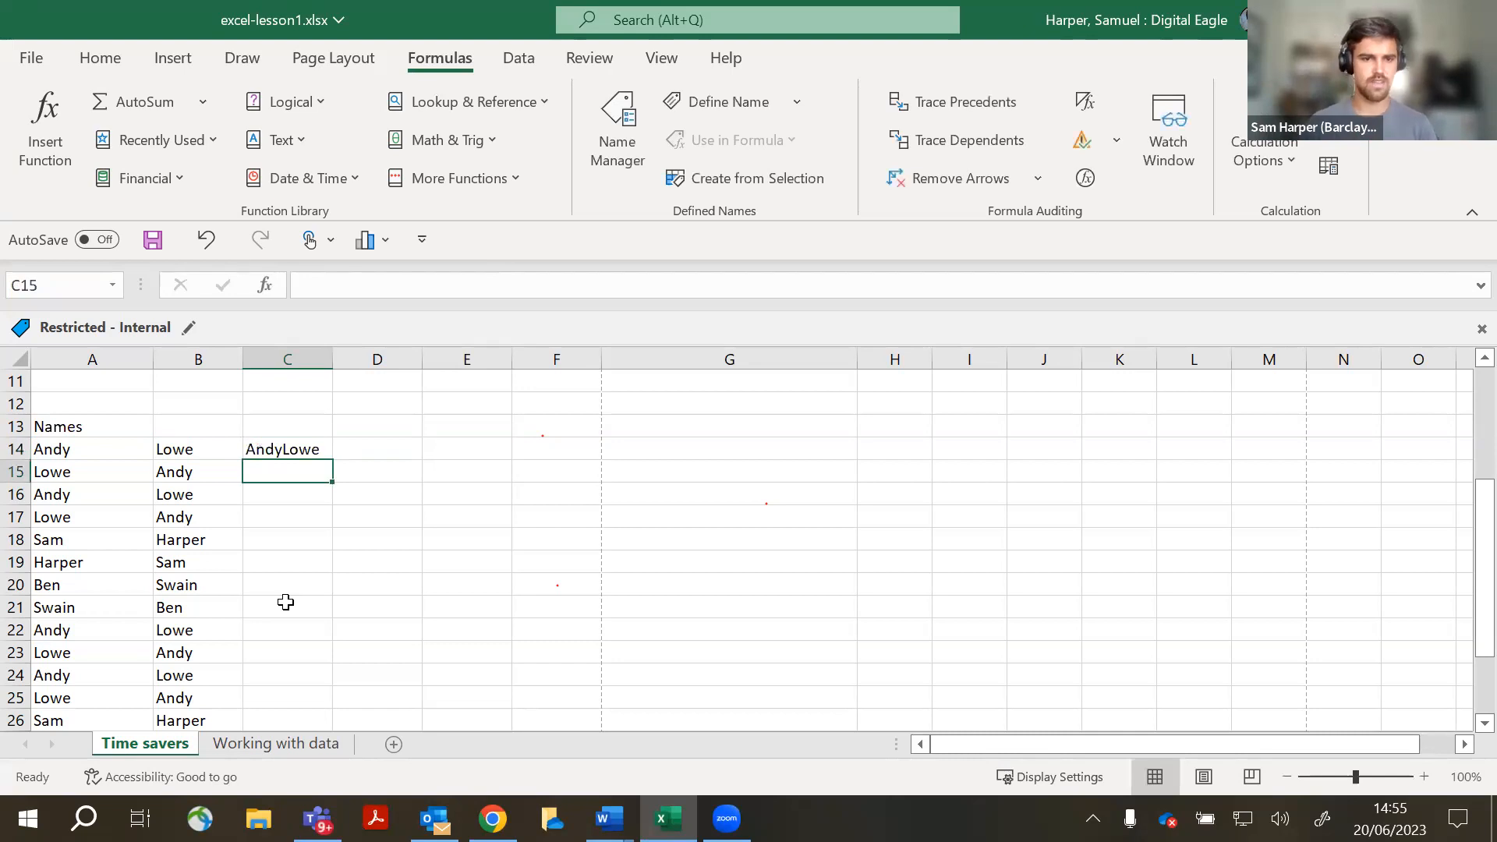
- Fill C14's joining formula down column C to row 31 and review the results
click(280, 449)
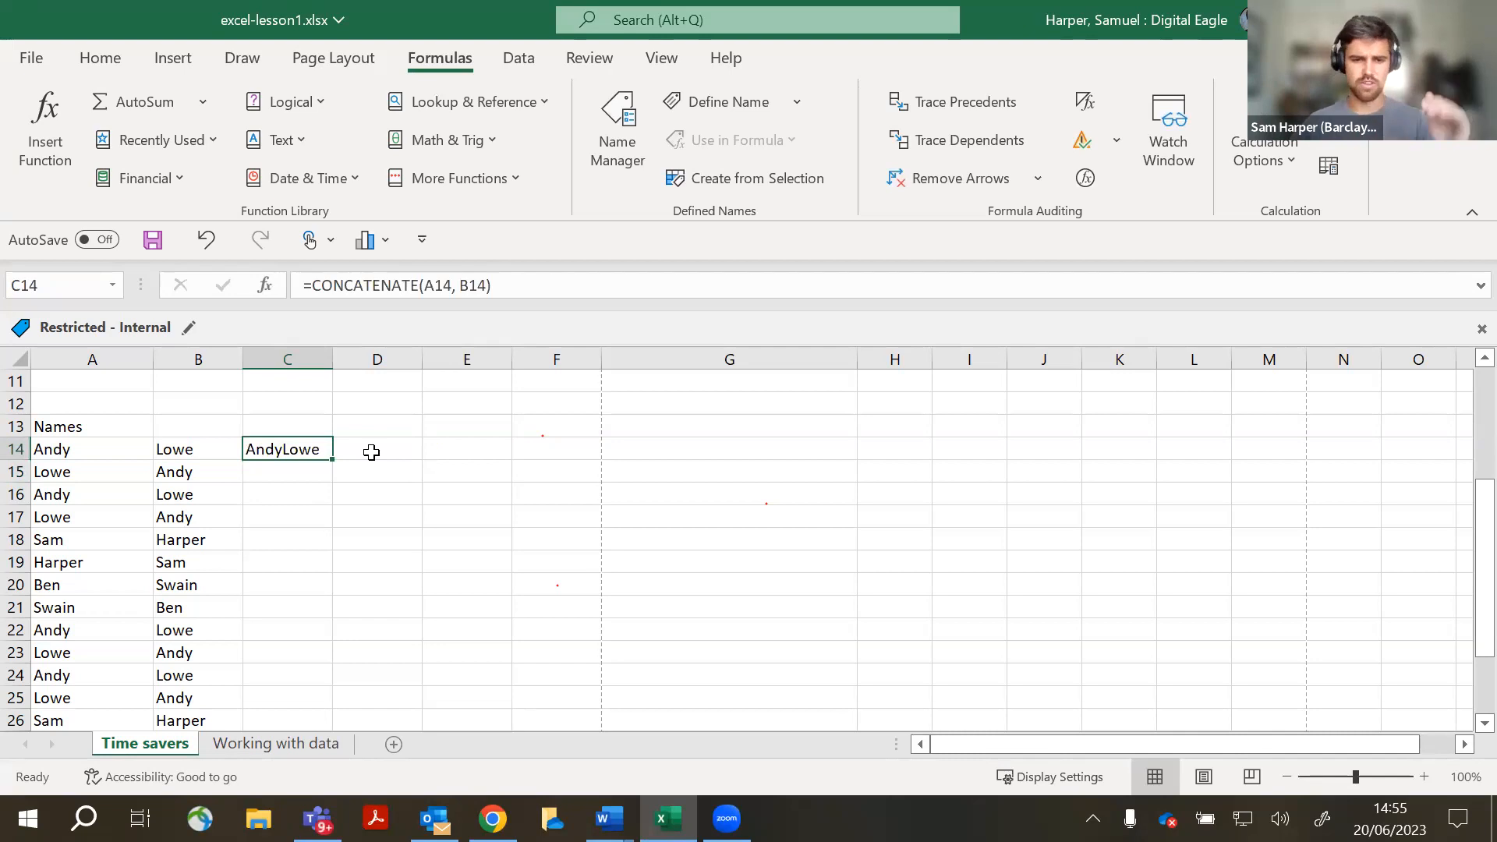
scroll(338, 482, down, 1)
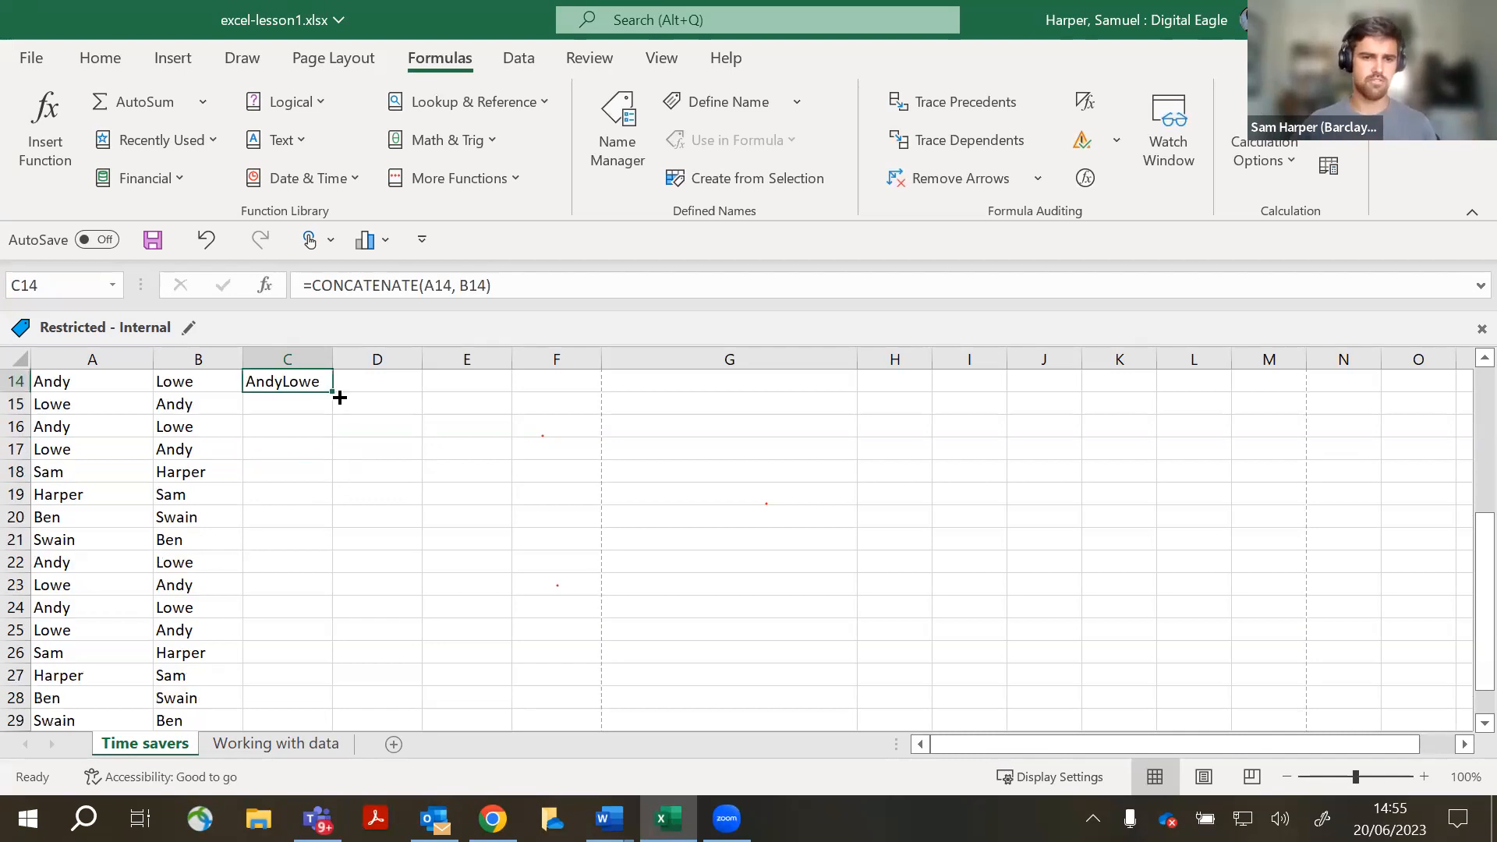
drag(331, 395, 310, 711)
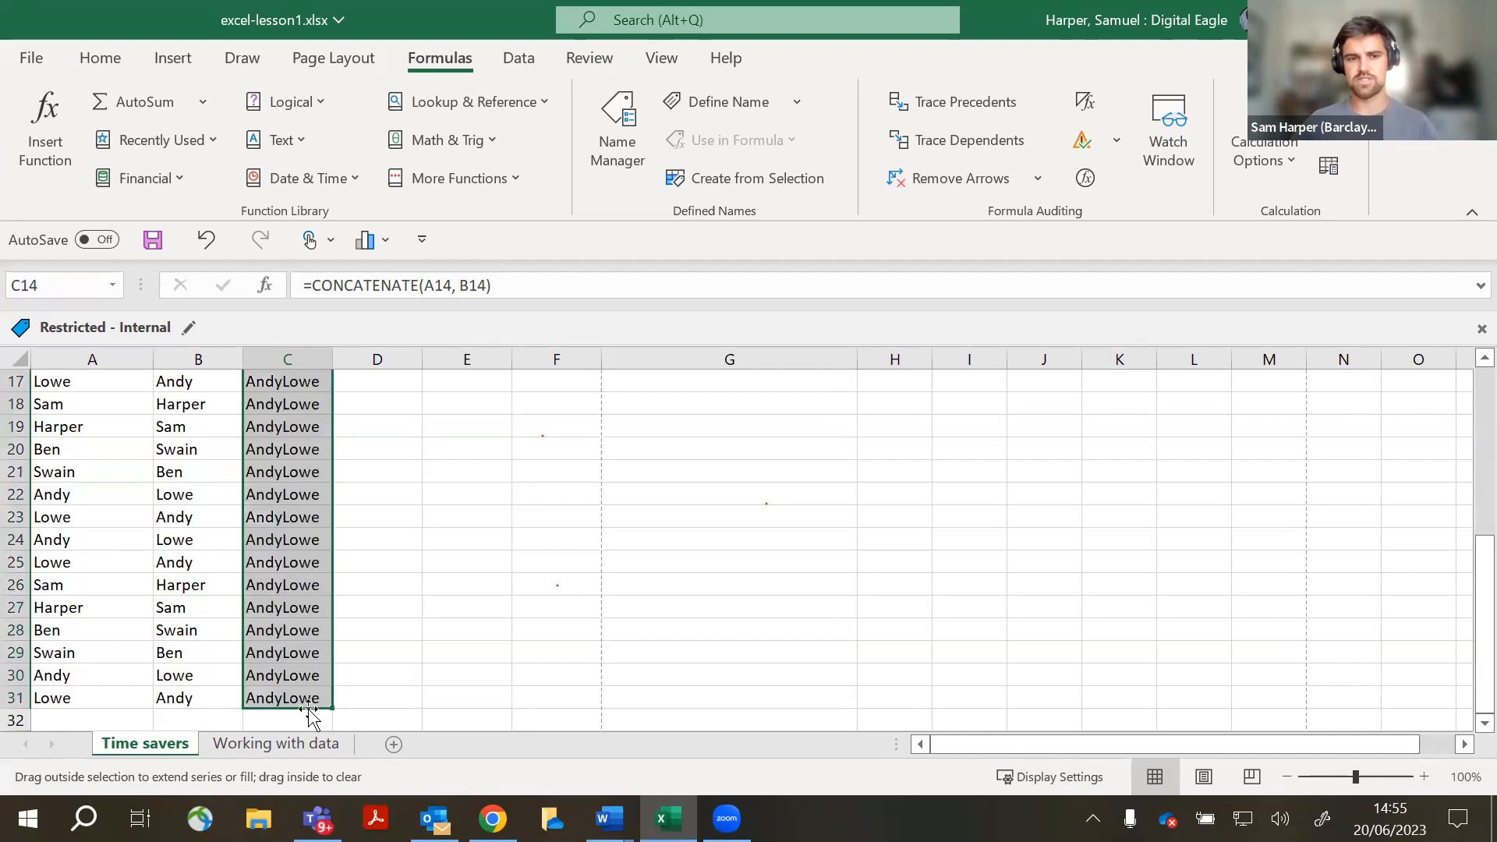
scroll(385, 611, up, 2)
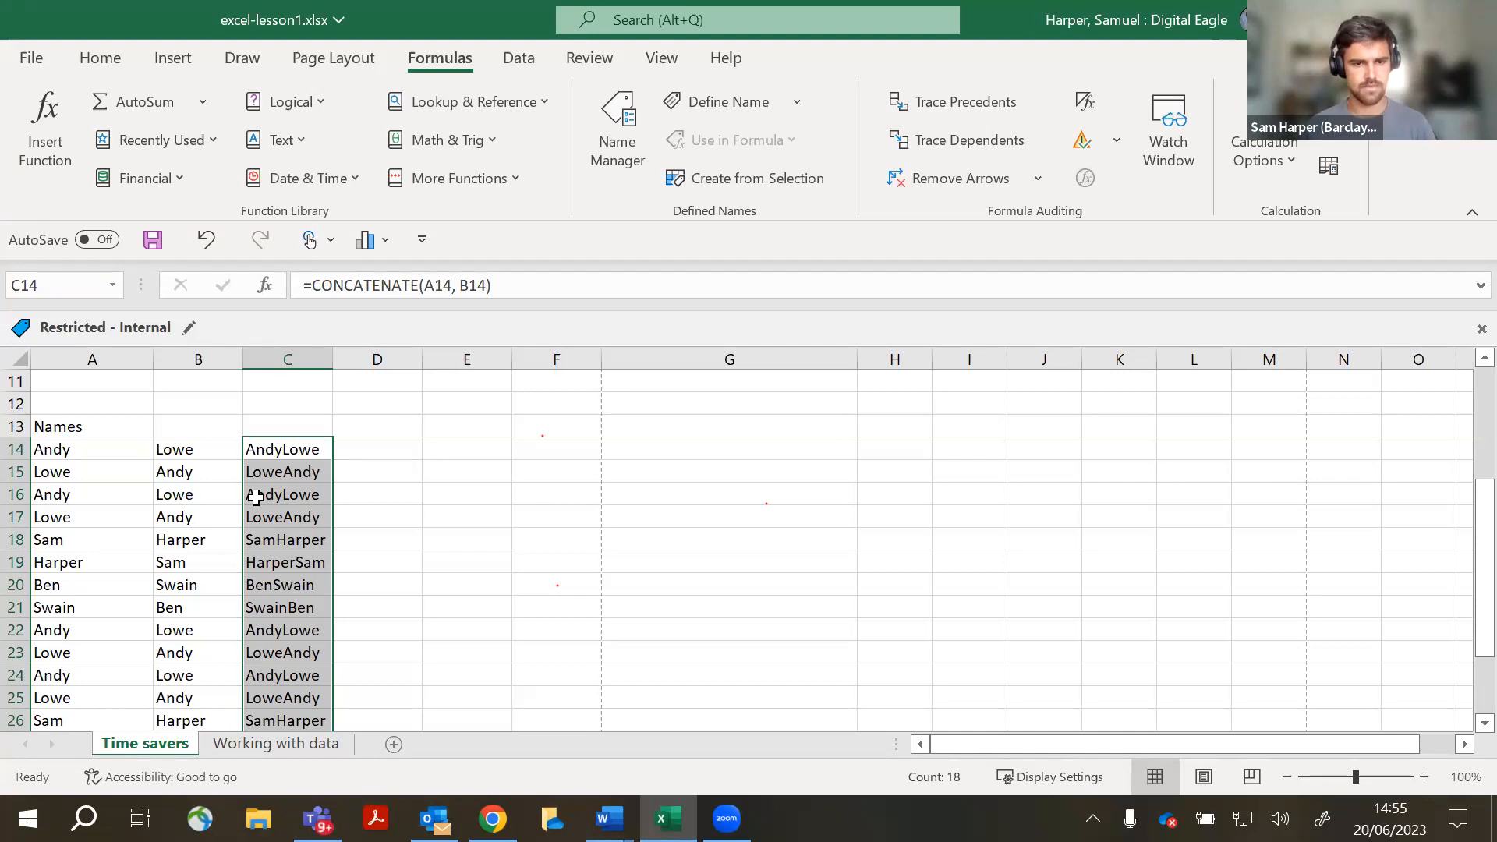
click(483, 518)
scroll(476, 519, down, 2)
scroll(357, 621, up, 3)
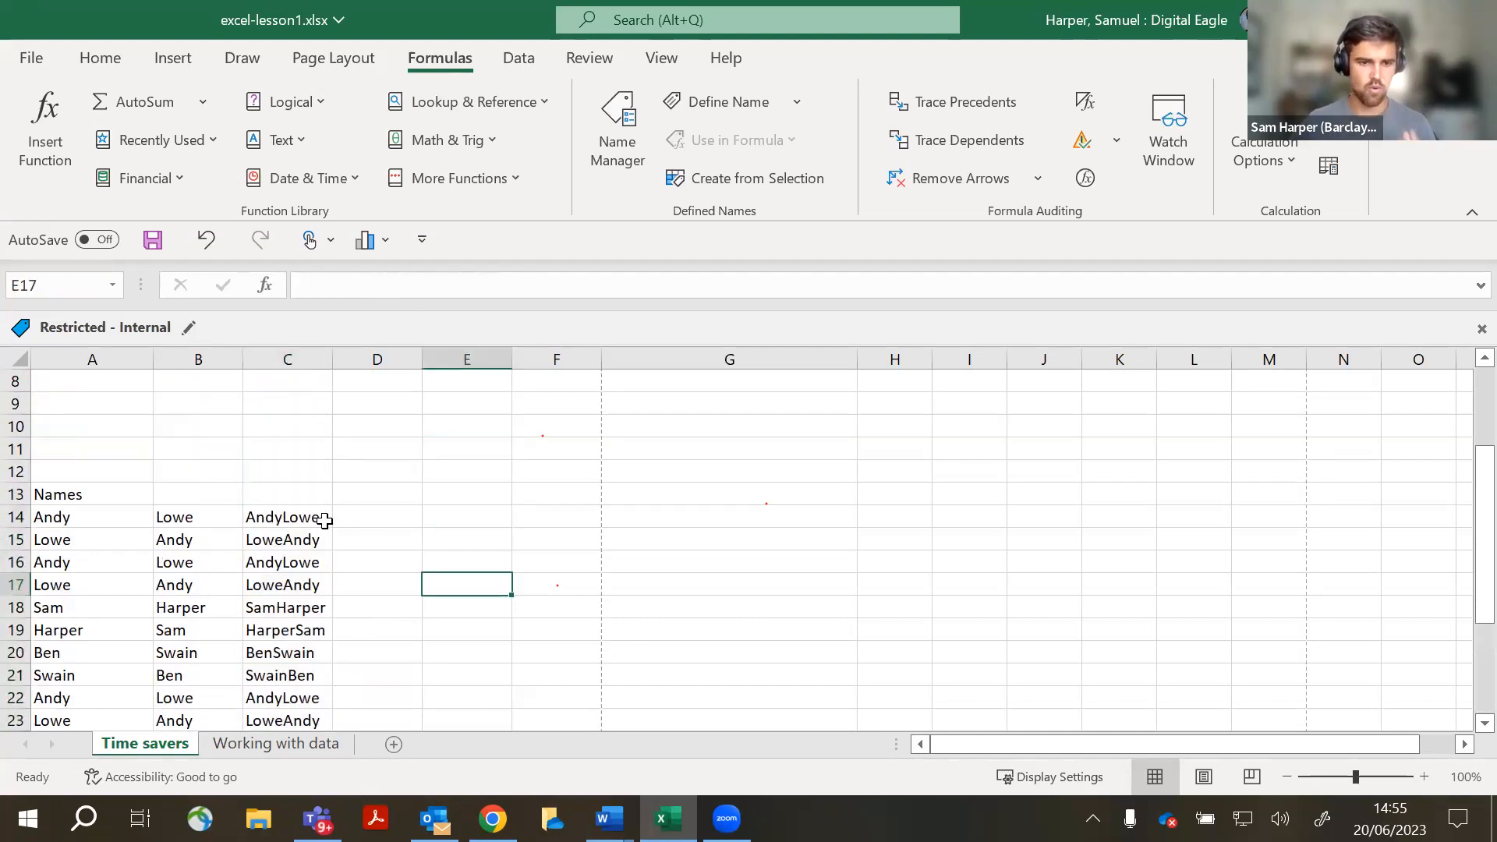
scroll(325, 520, down, 3)
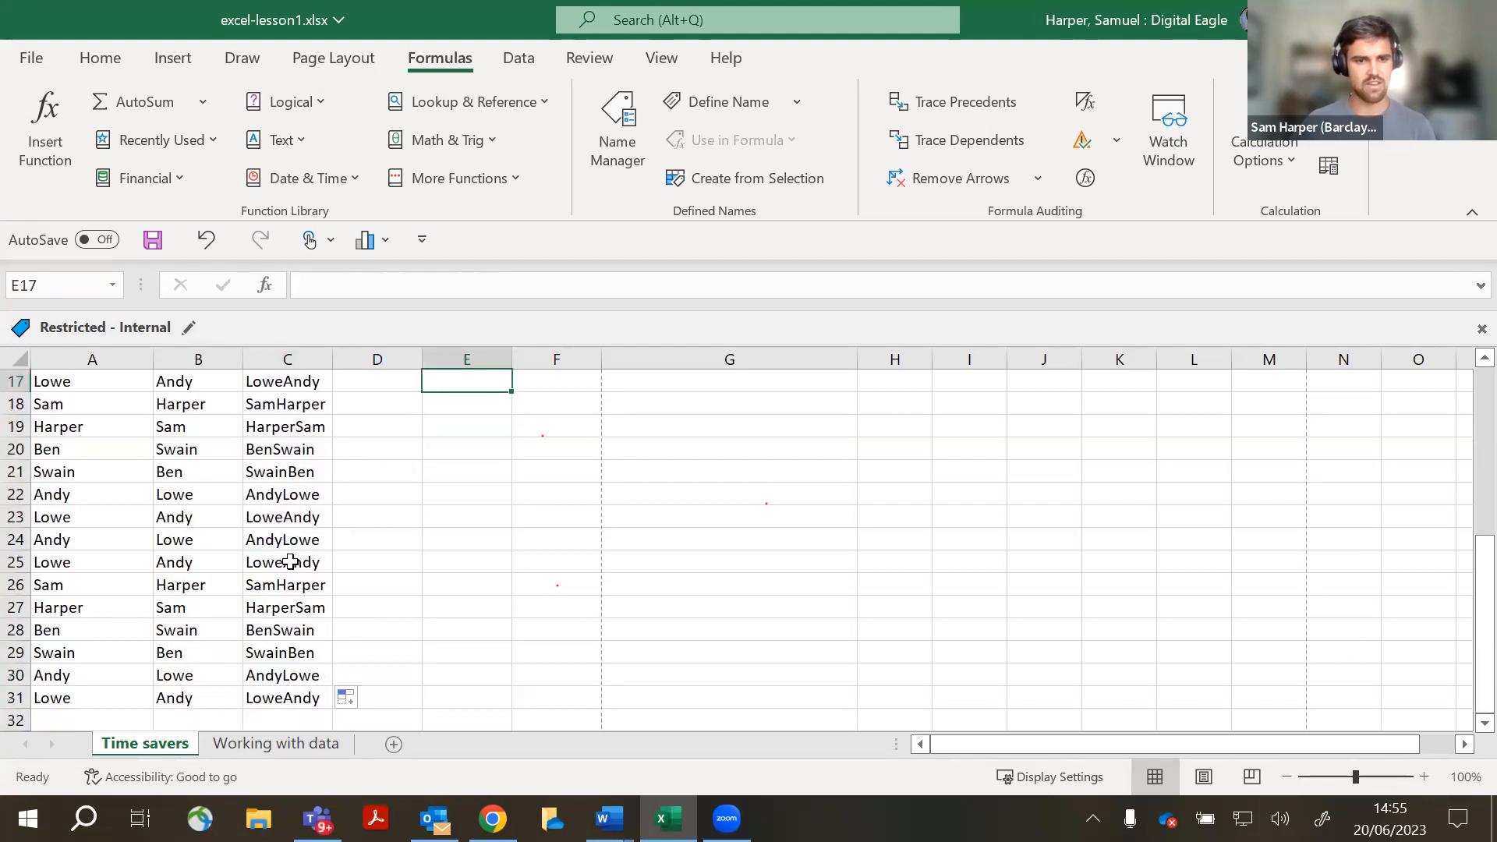
scroll(335, 628, down, 1)
scroll(326, 626, up, 3)
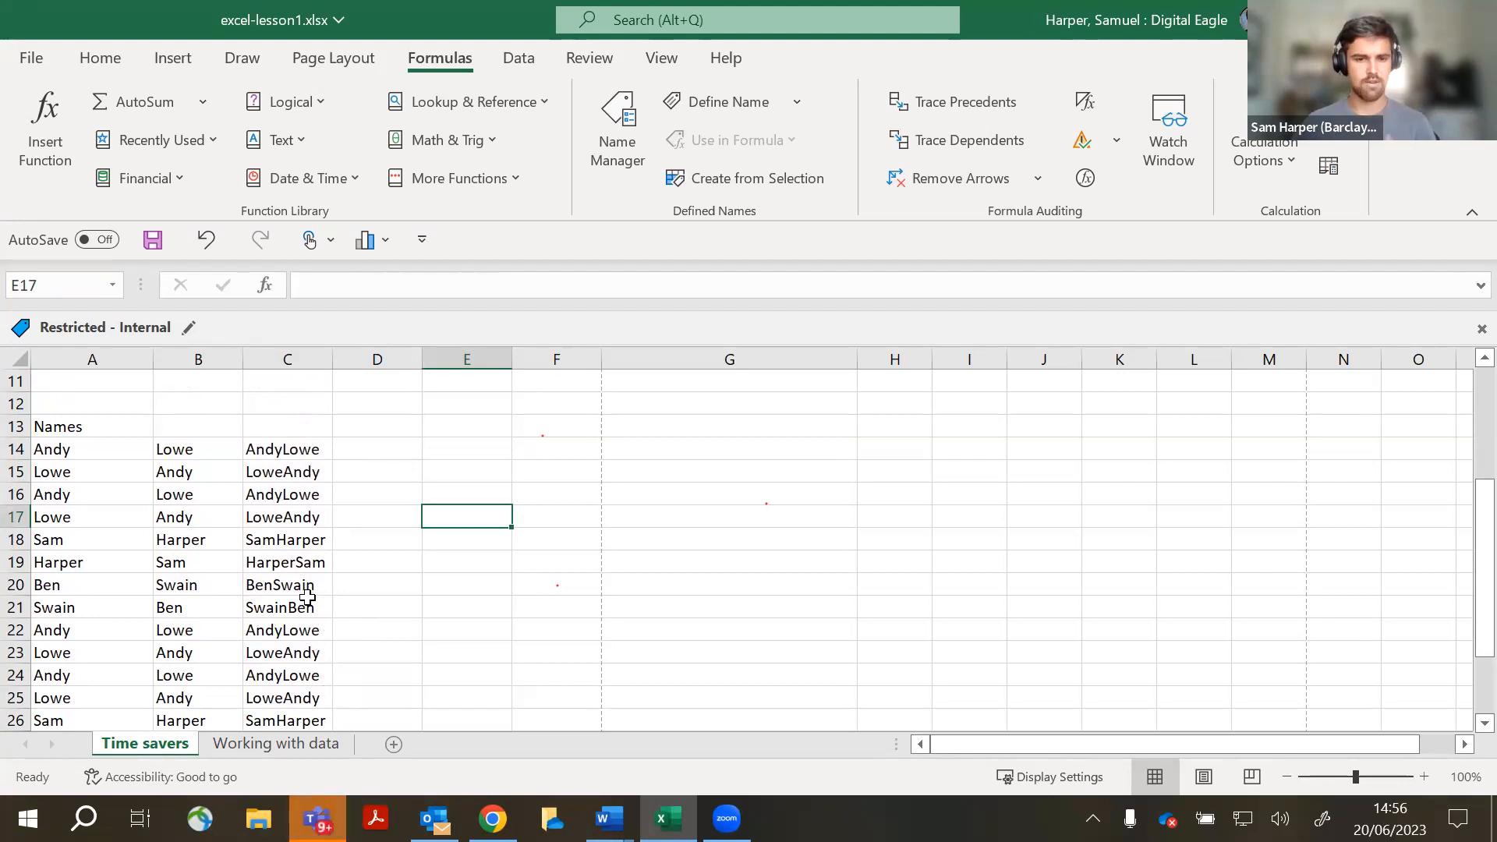
- Undo the fill-down so only C14 keeps its CONCATENATE result
key(ctrl+z)
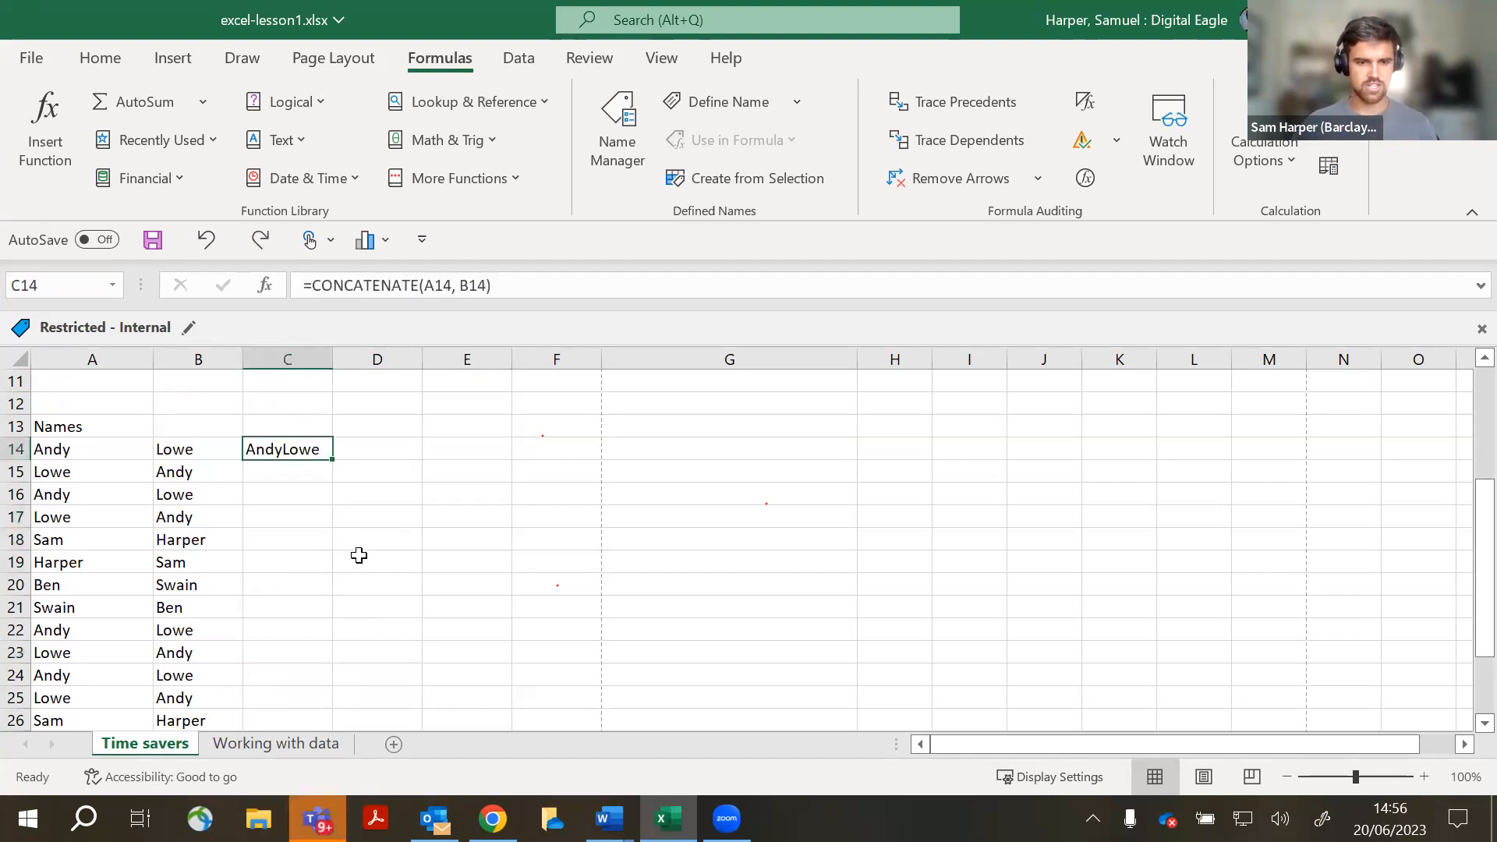
click(358, 514)
click(322, 454)
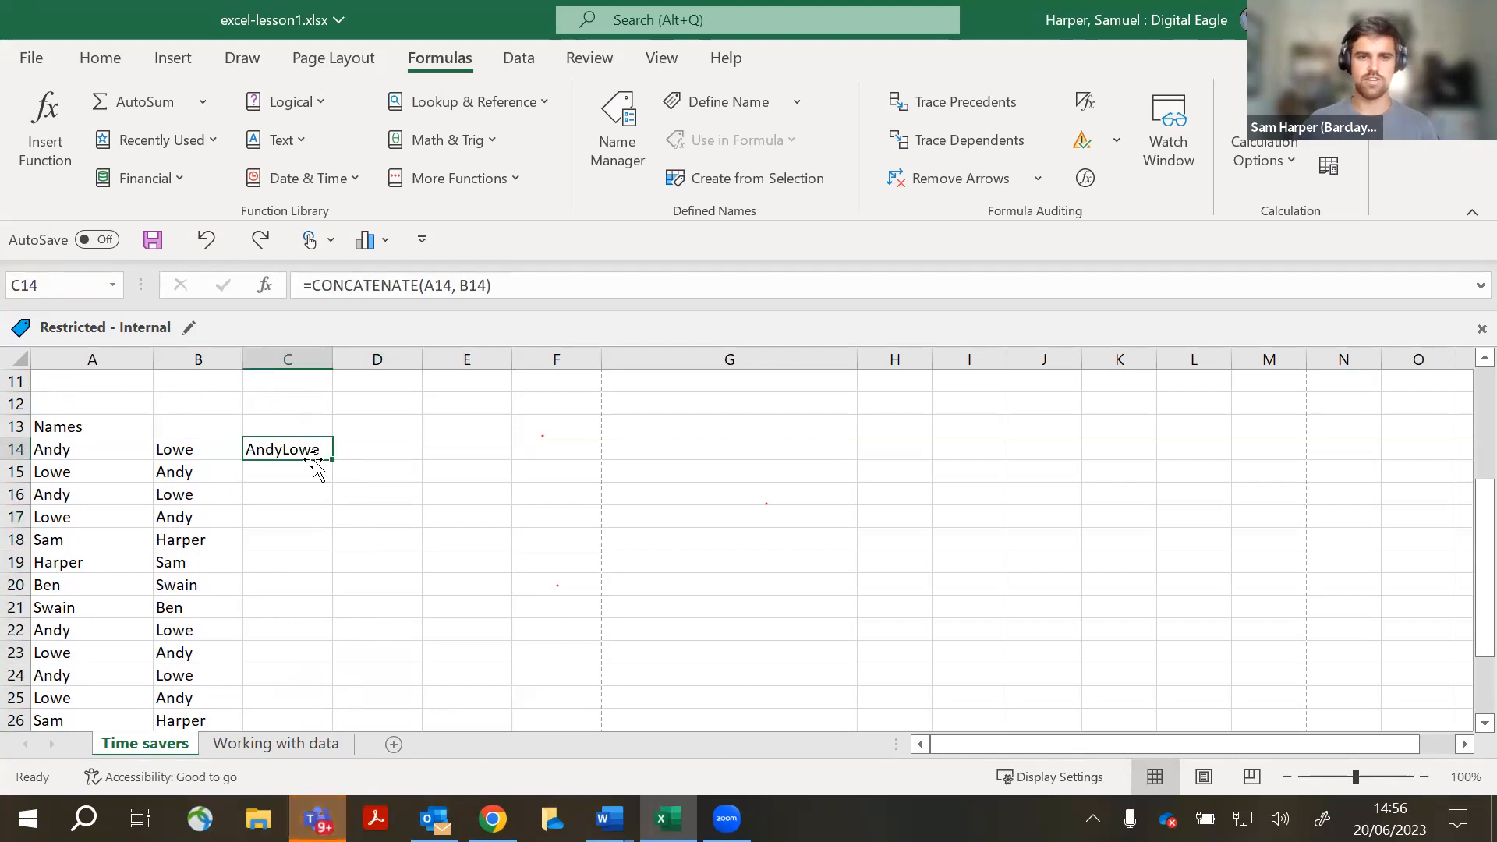
click(292, 542)
click(262, 450)
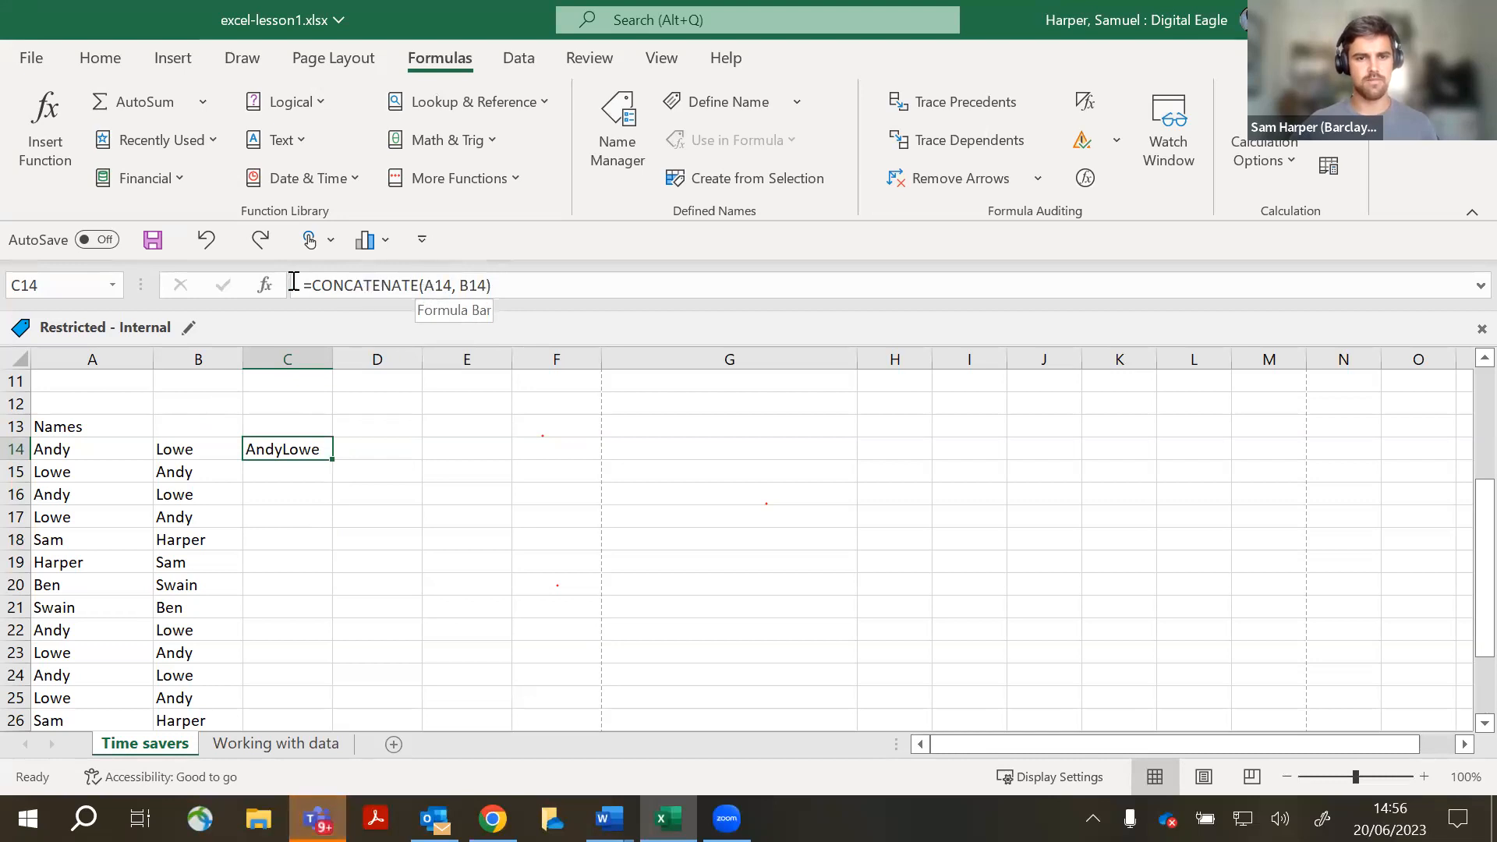
click(352, 292)
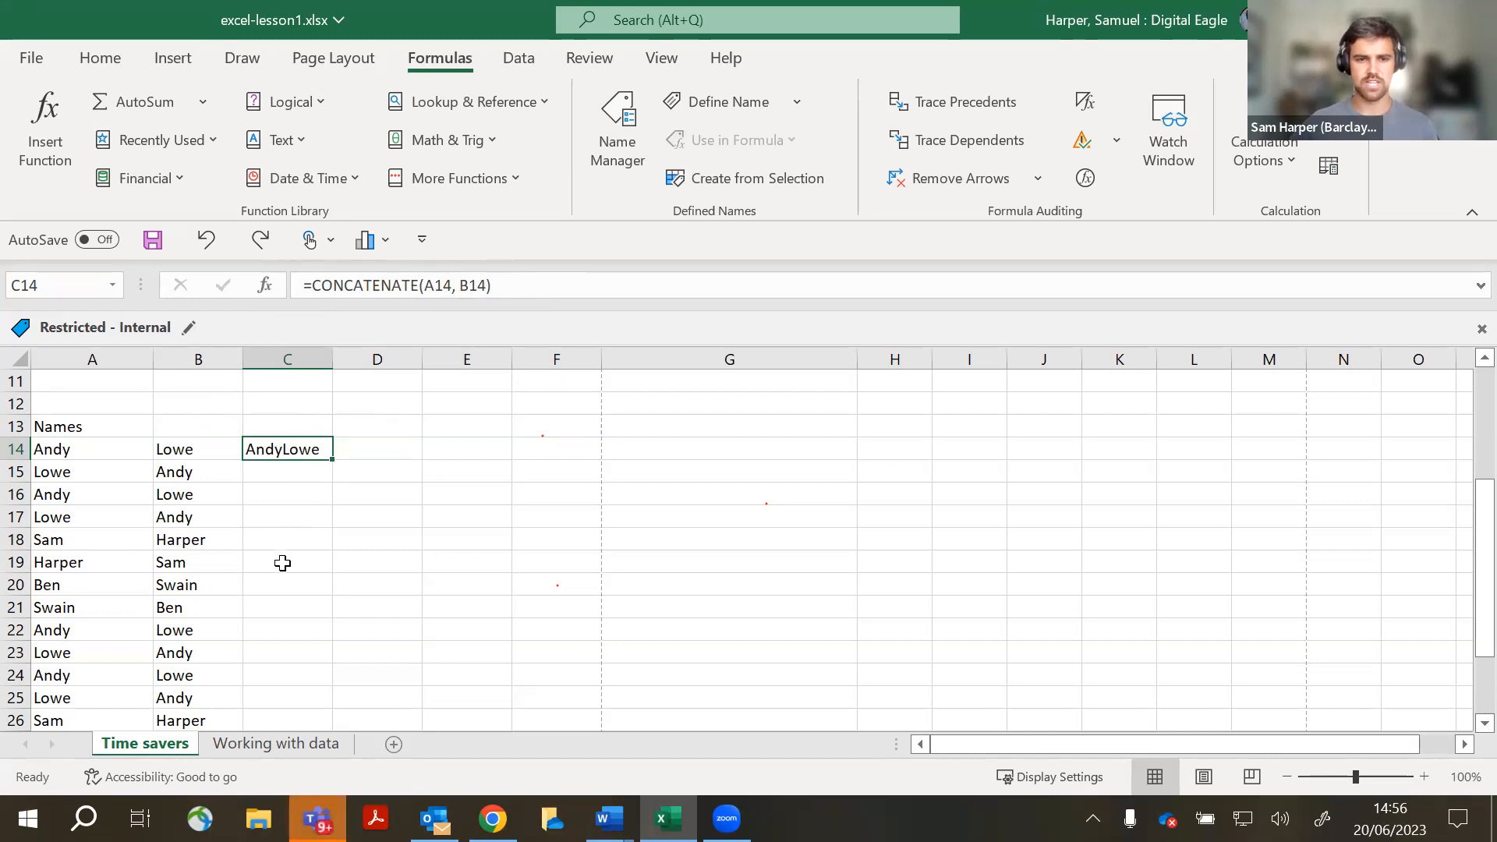
click(457, 287)
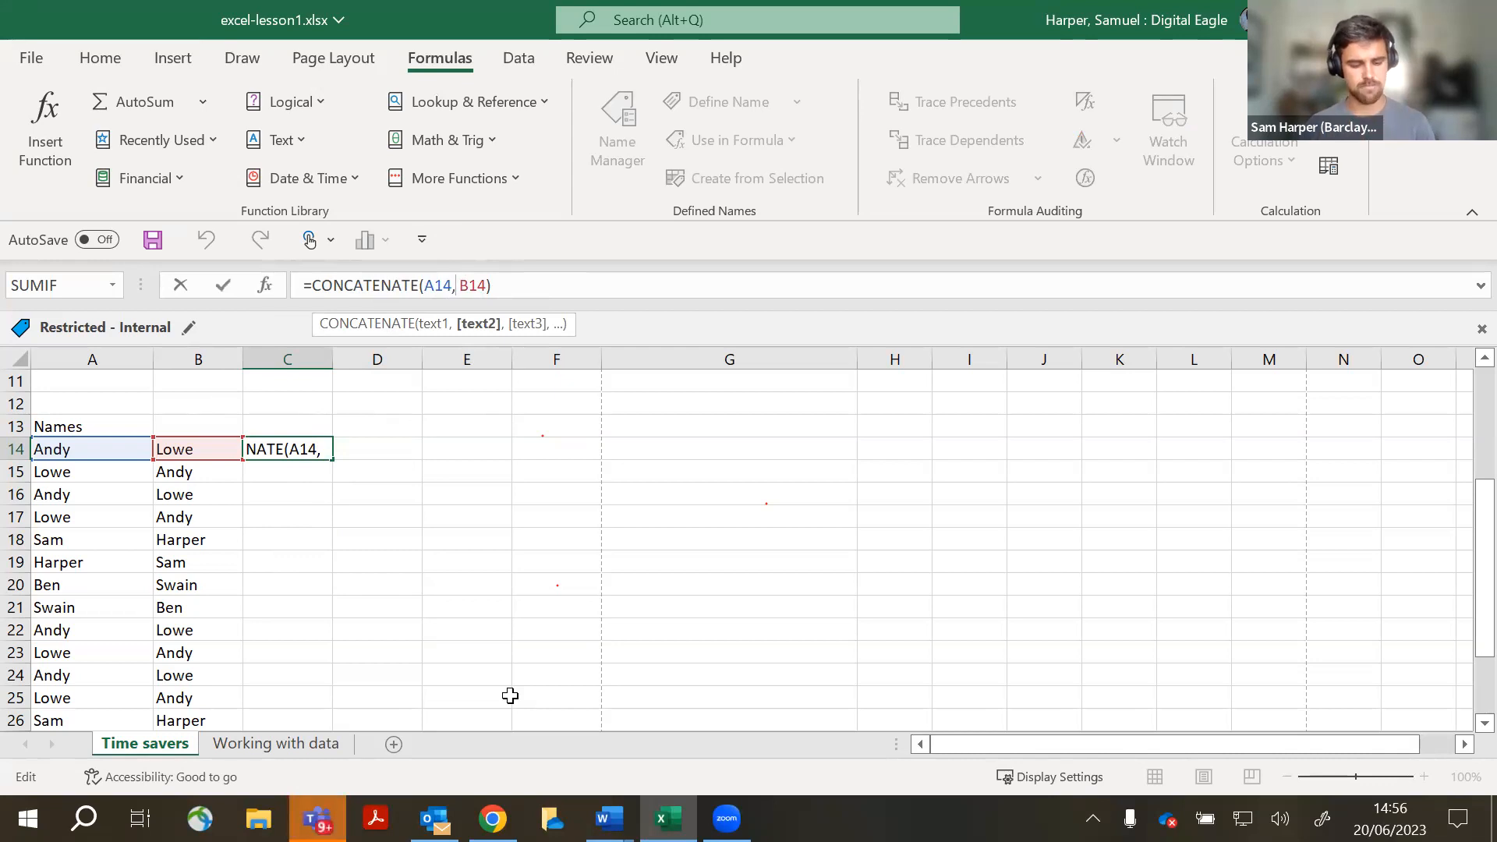
text(")
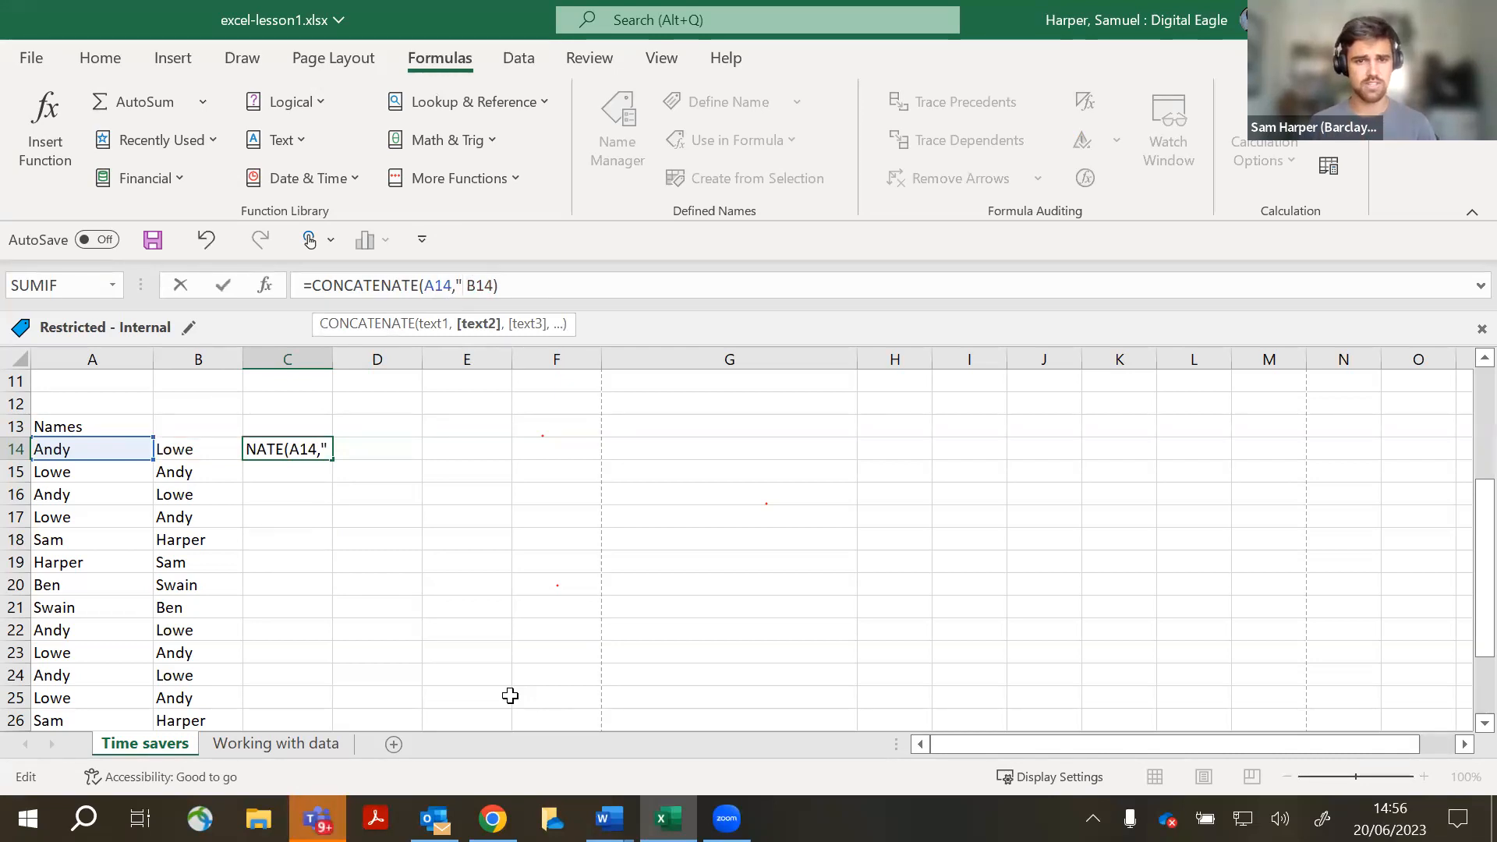
text( " )
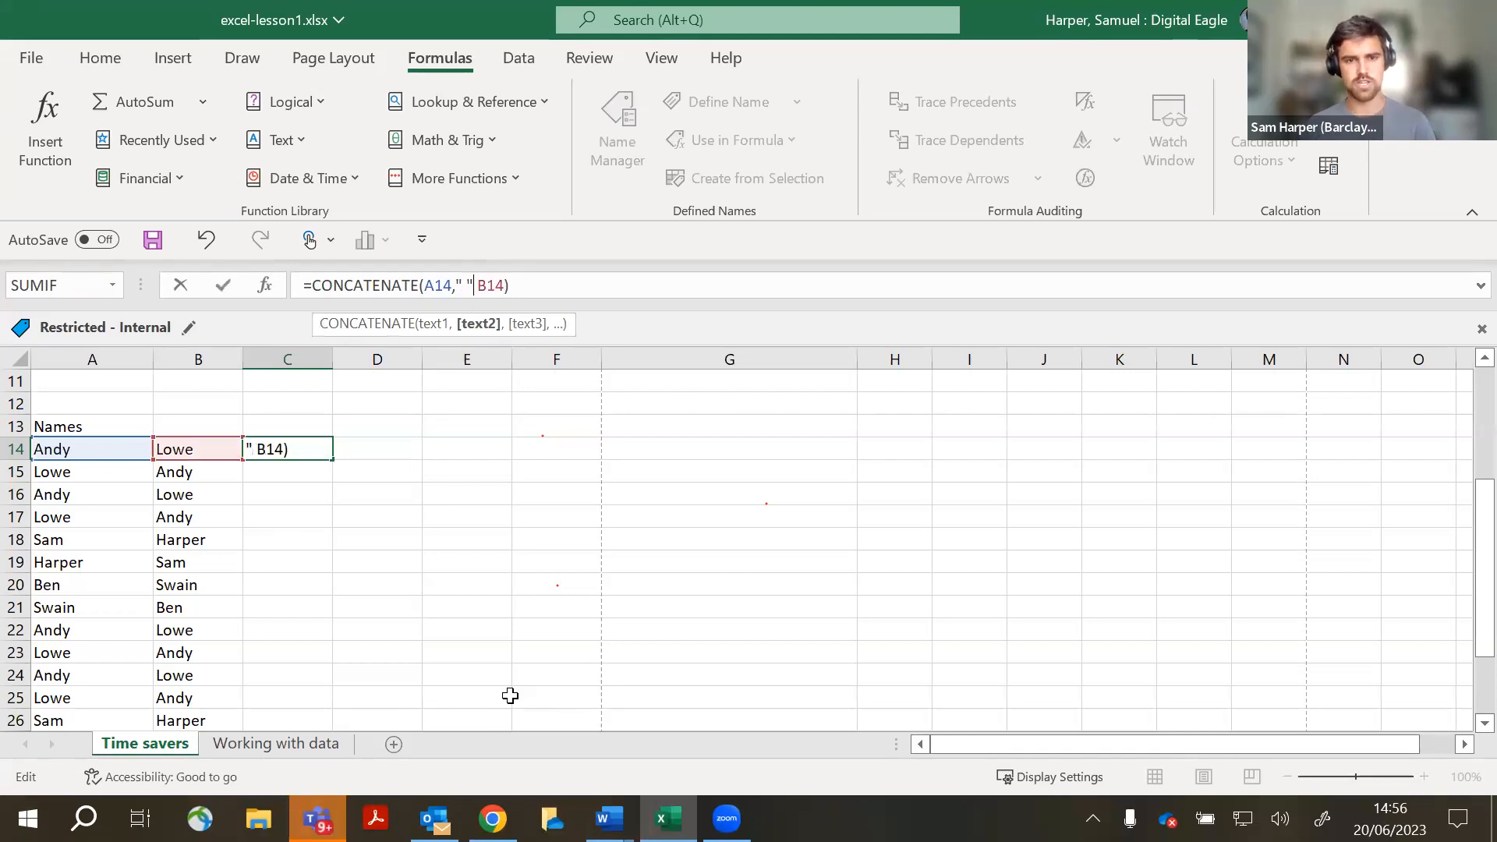
text(,)
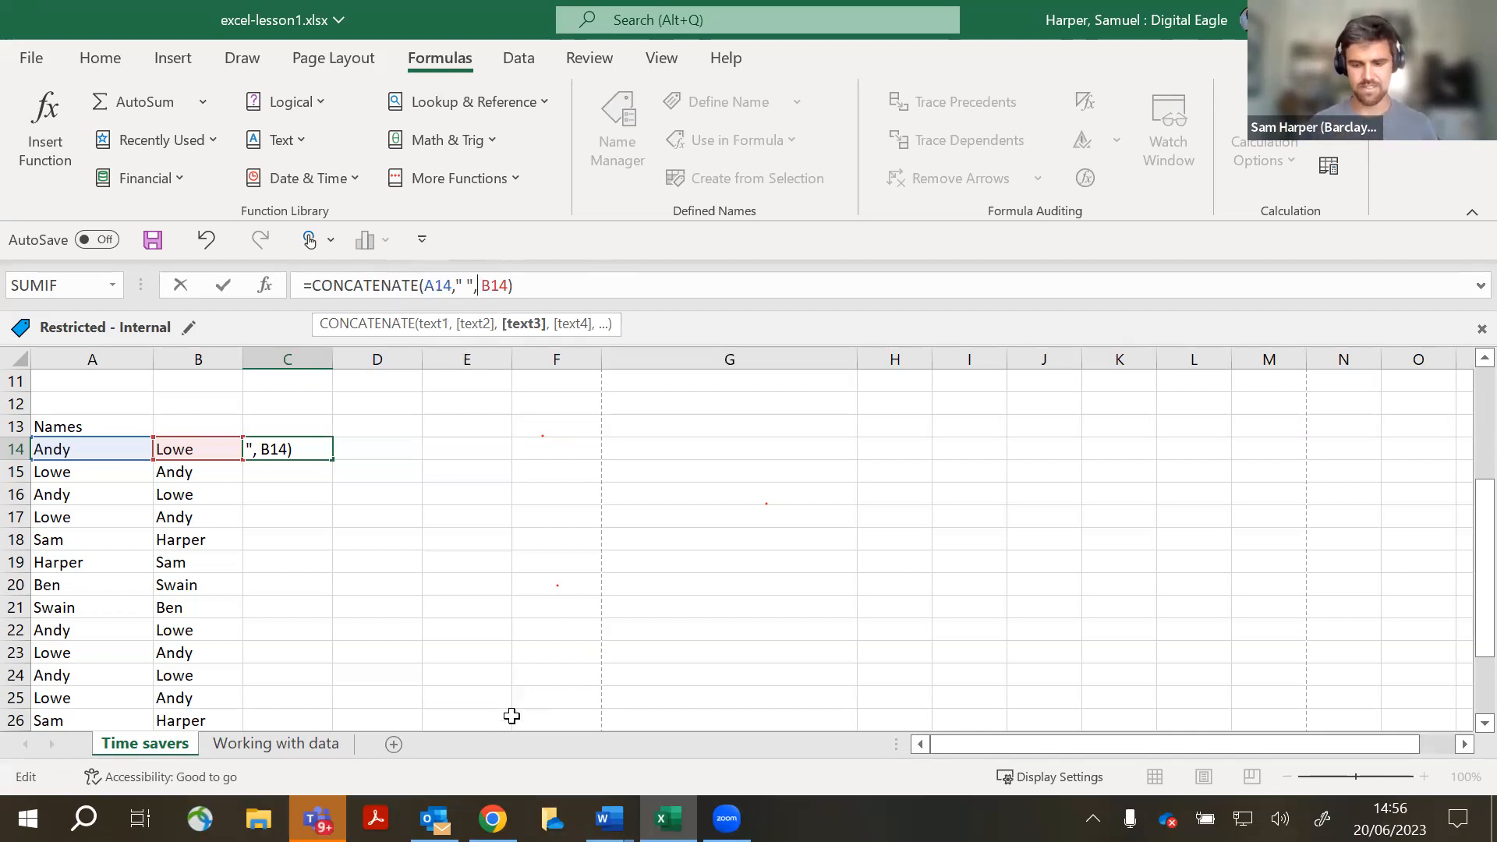
key(Return)
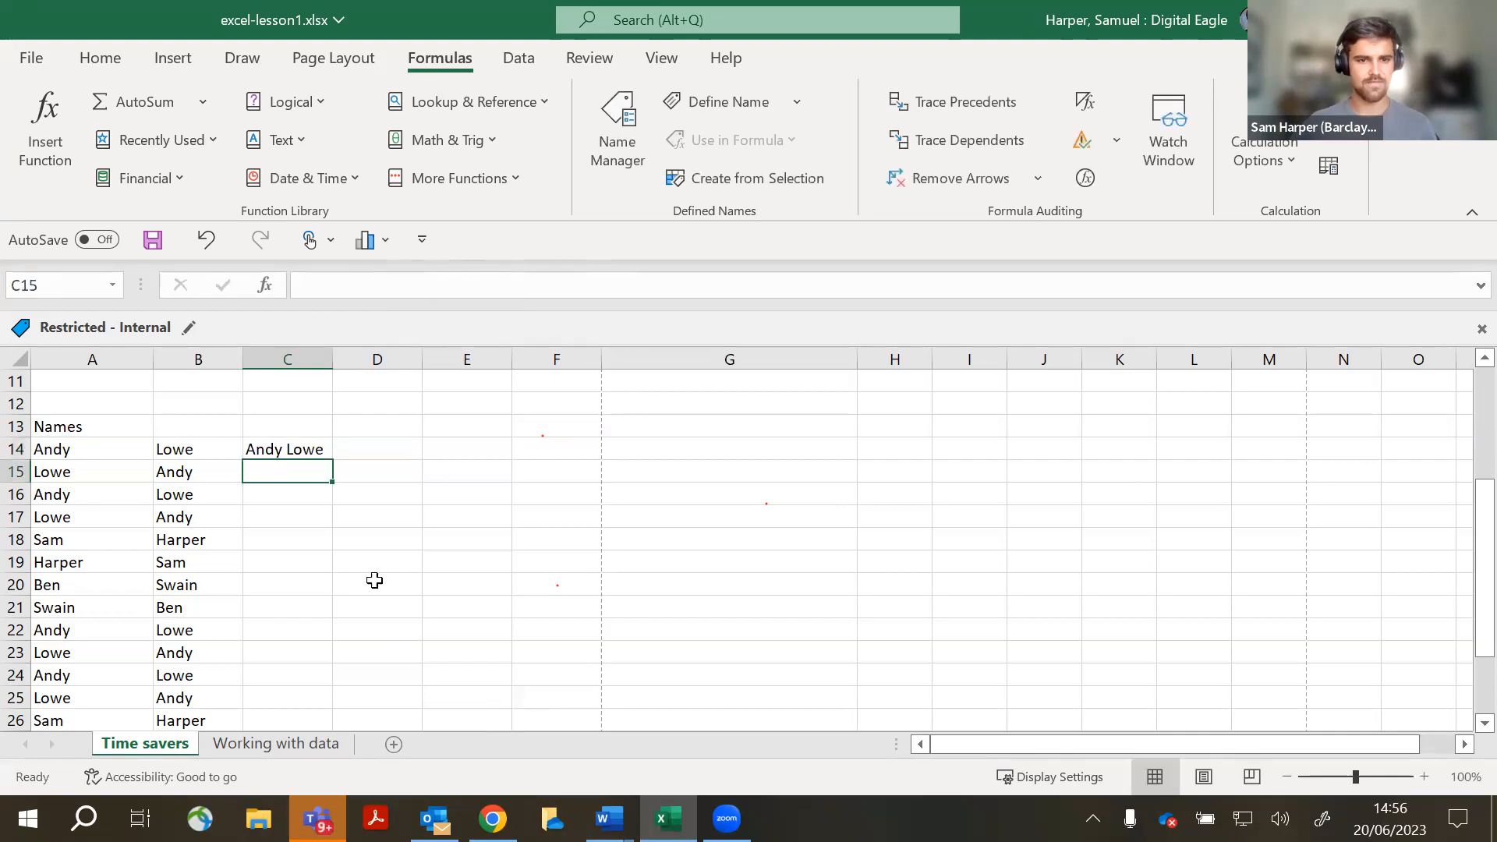
- Copy C14's spaced-name formula down to C31, then go to the Working with data sheet
click(315, 449)
drag(332, 463, 335, 710)
scroll(476, 608, up, 3)
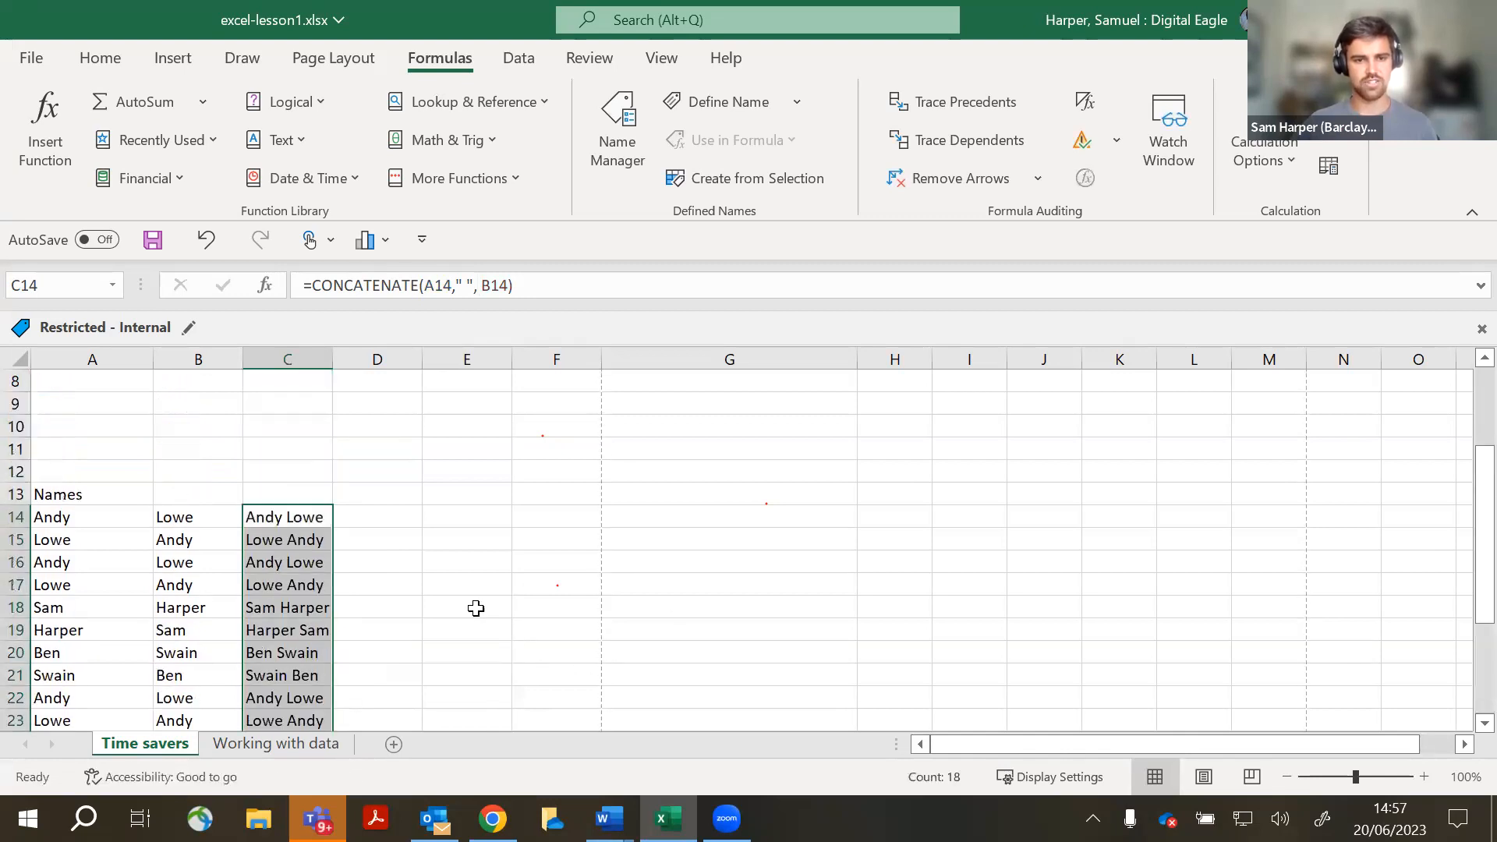
click(476, 609)
scroll(477, 610, down, 2)
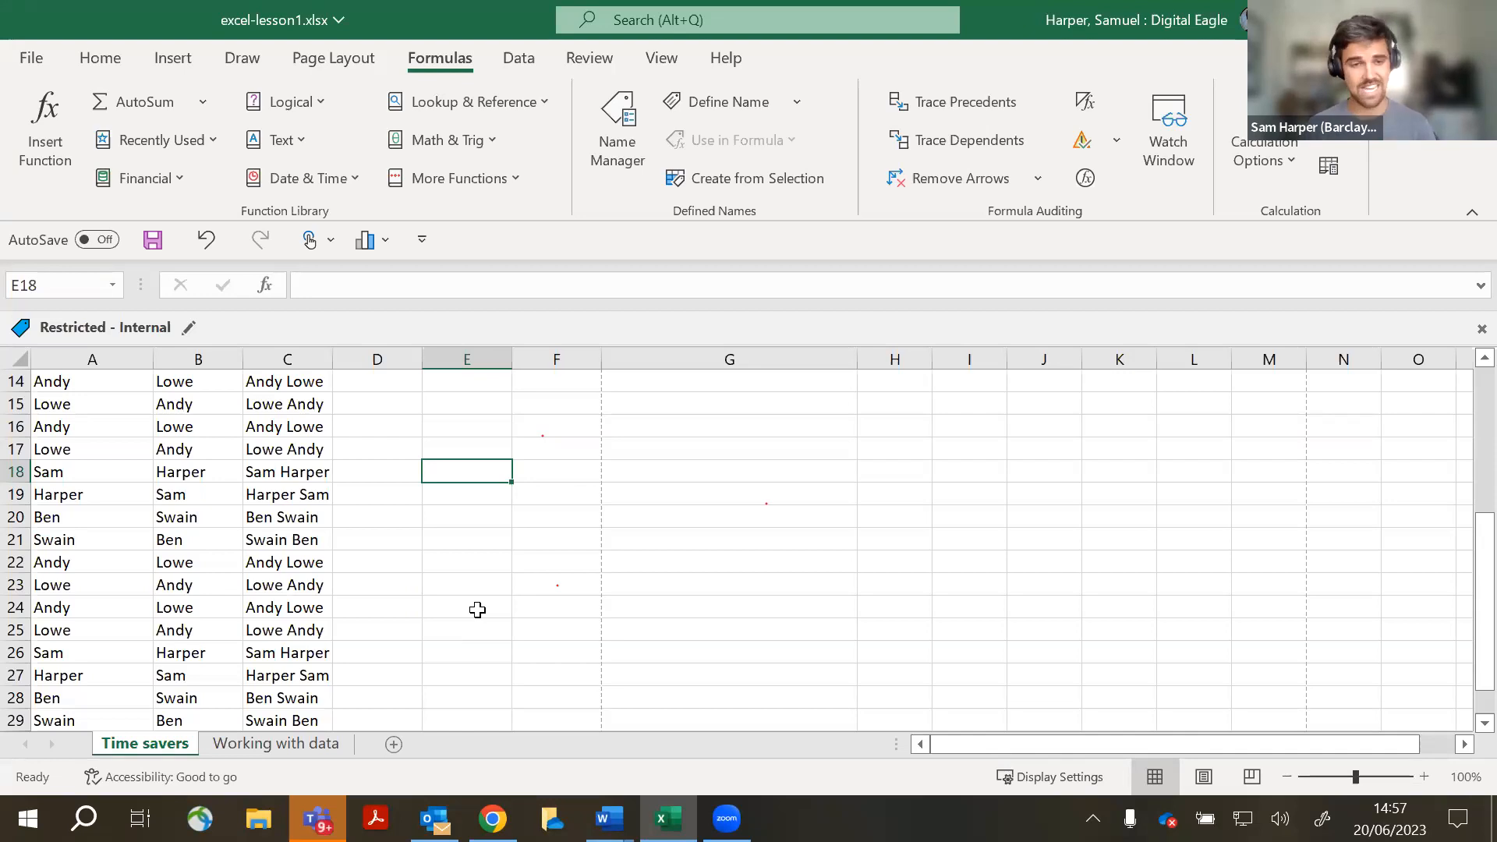
scroll(475, 608, up, 3)
scroll(408, 595, down, 3)
scroll(410, 596, up, 1)
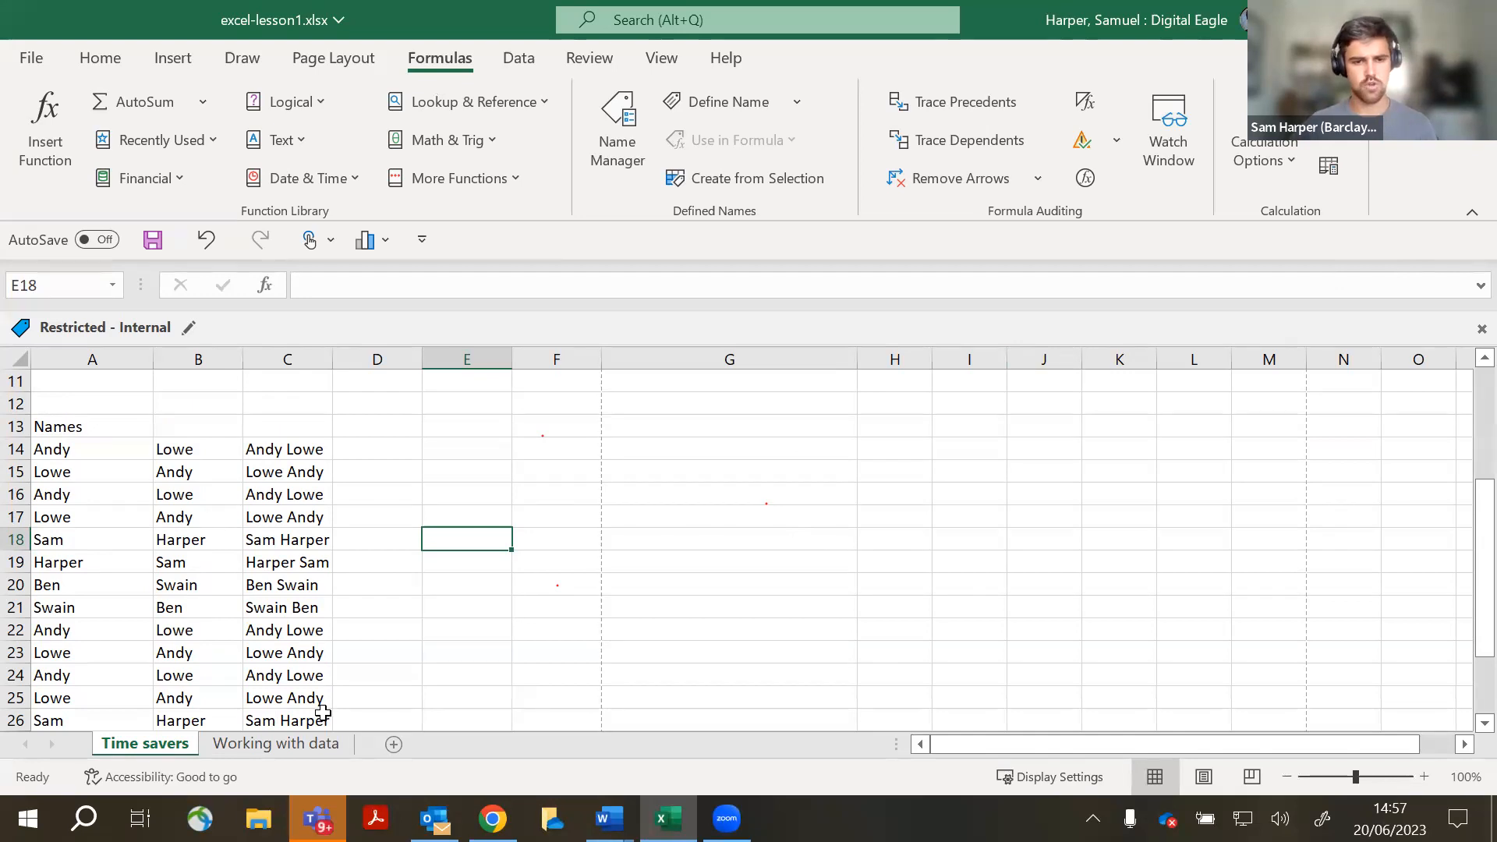
click(288, 753)
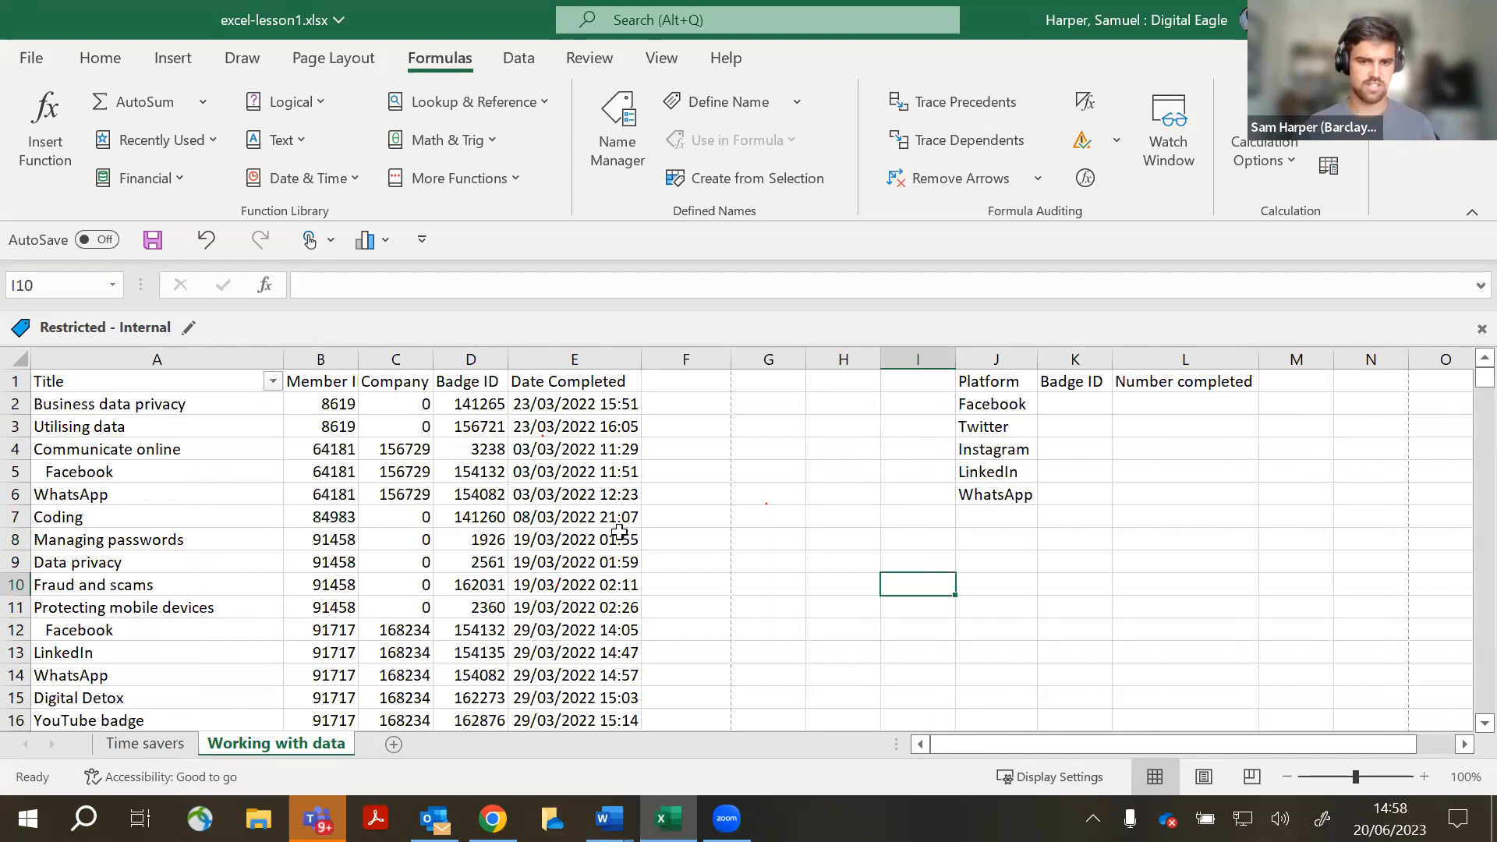
scroll(628, 496, down, 2)
scroll(628, 494, up, 2)
scroll(628, 494, down, 1)
scroll(629, 494, up, 1)
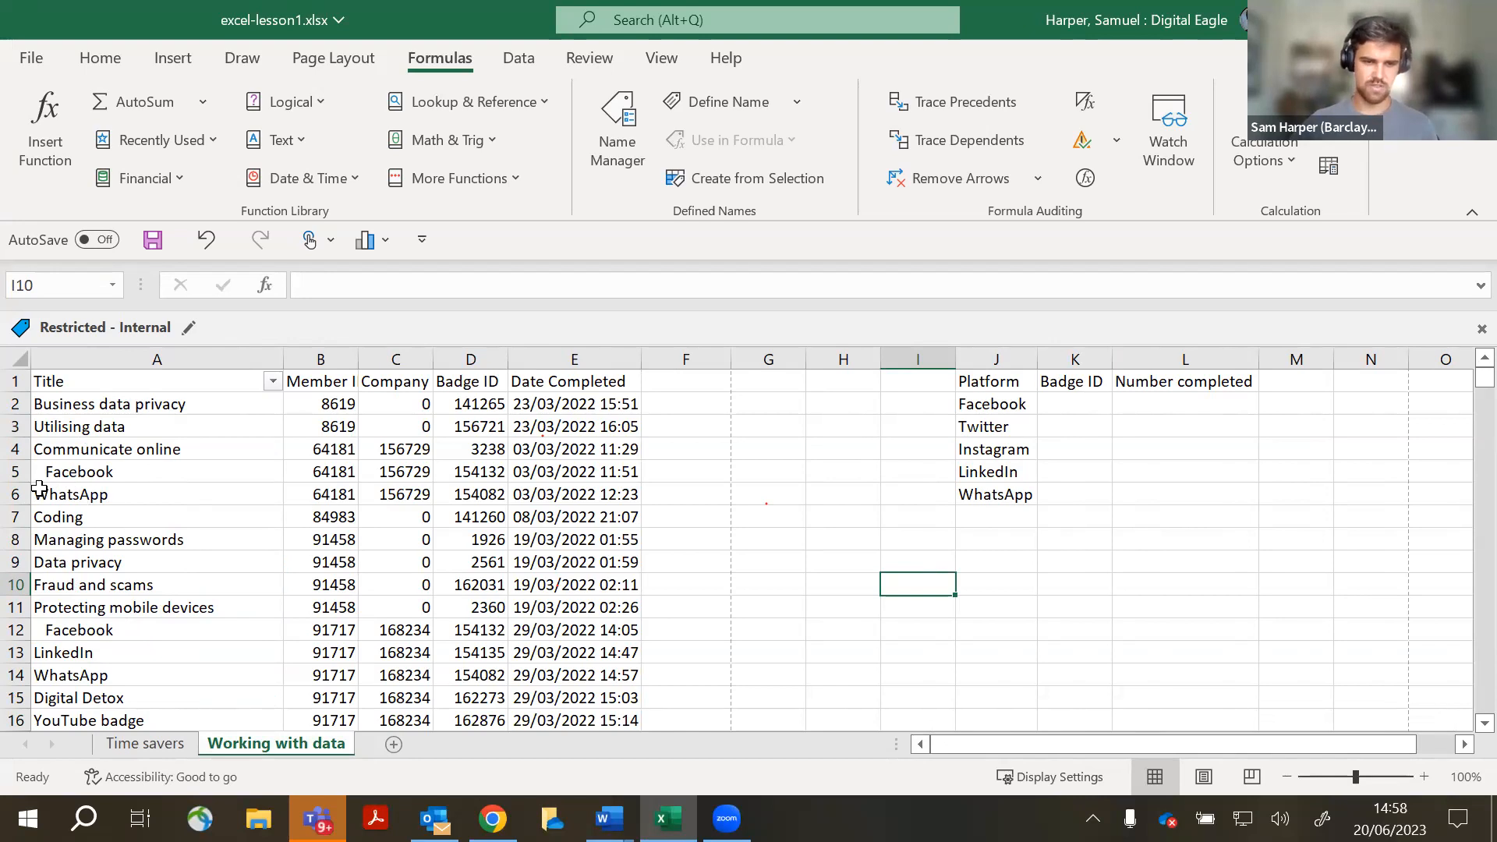
click(101, 477)
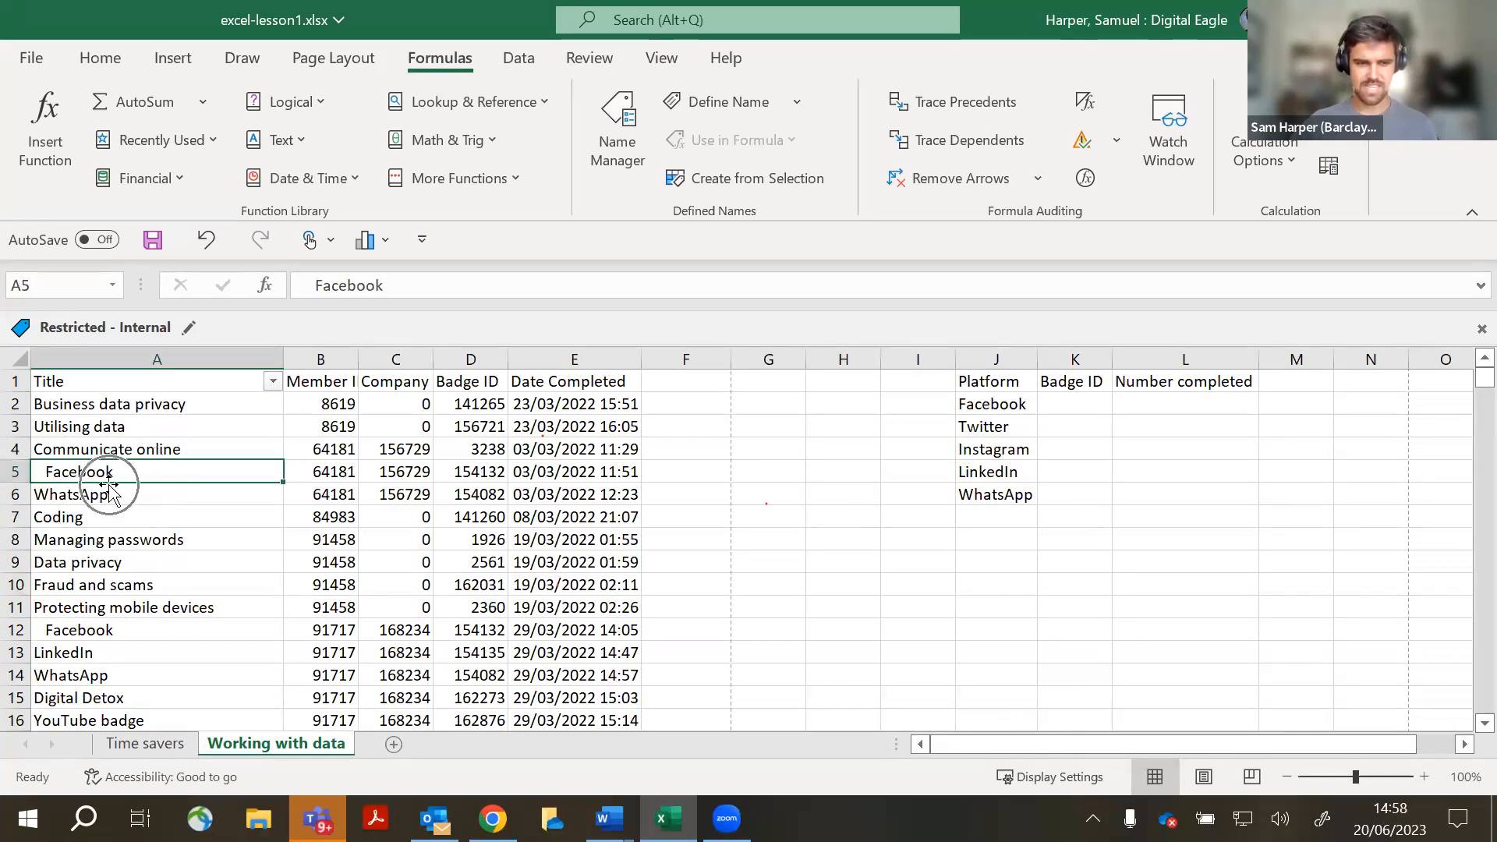
click(109, 631)
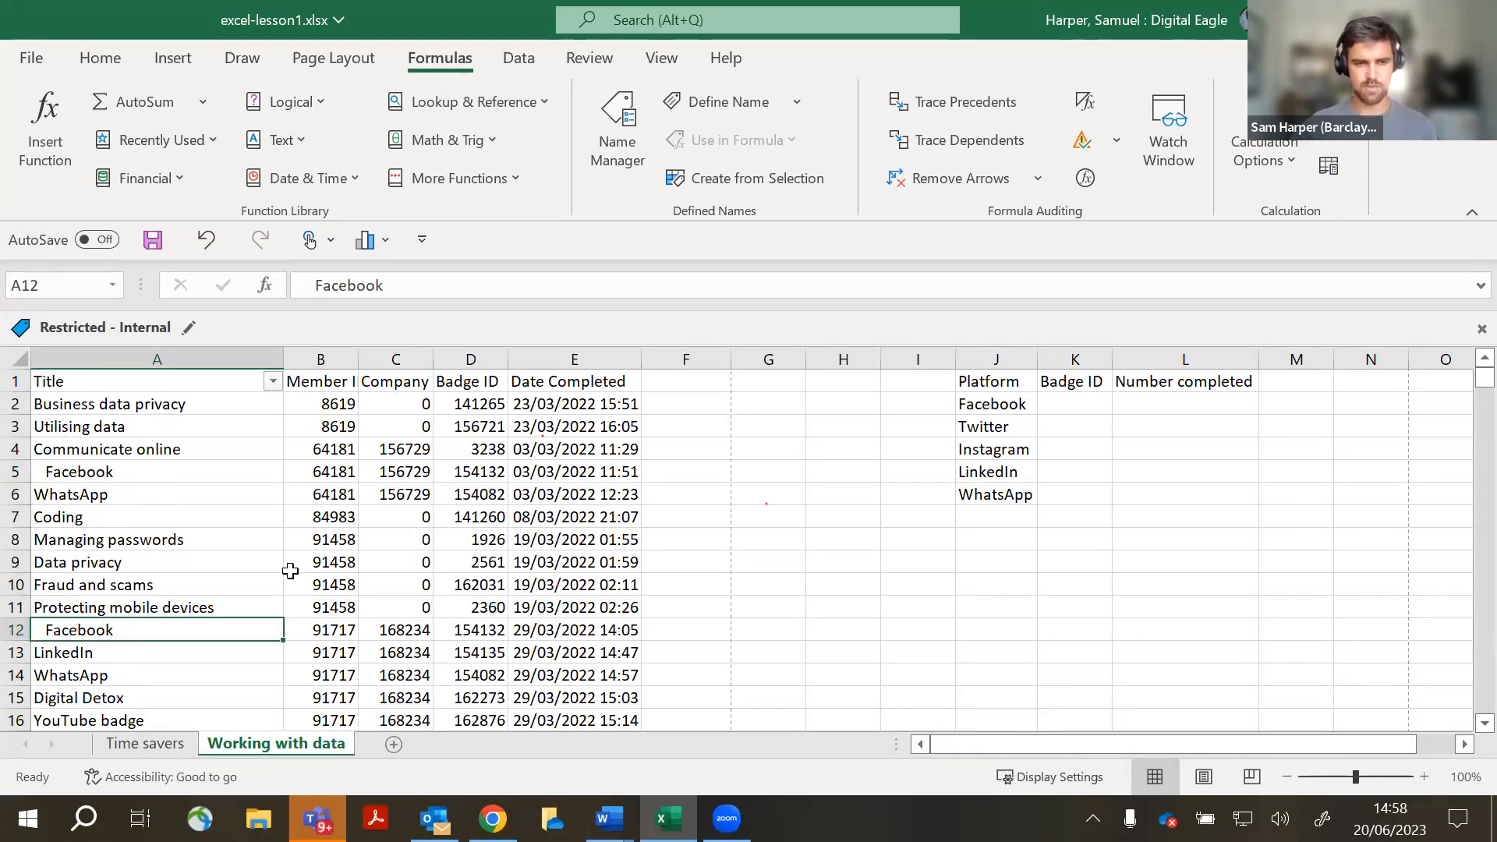
scroll(291, 571, down, 10)
scroll(290, 571, down, 20)
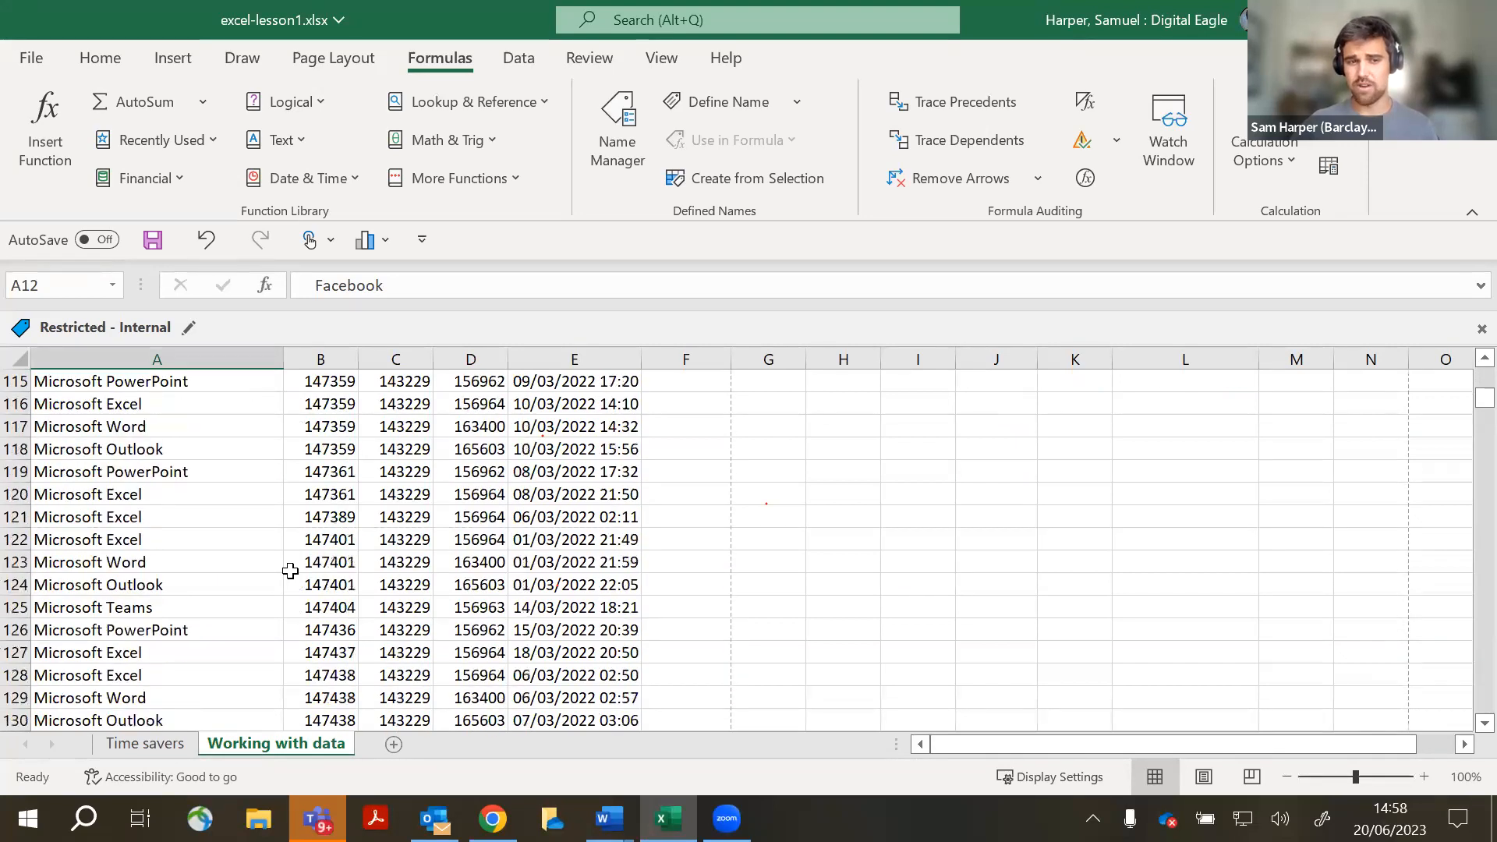
scroll(291, 571, down, 20)
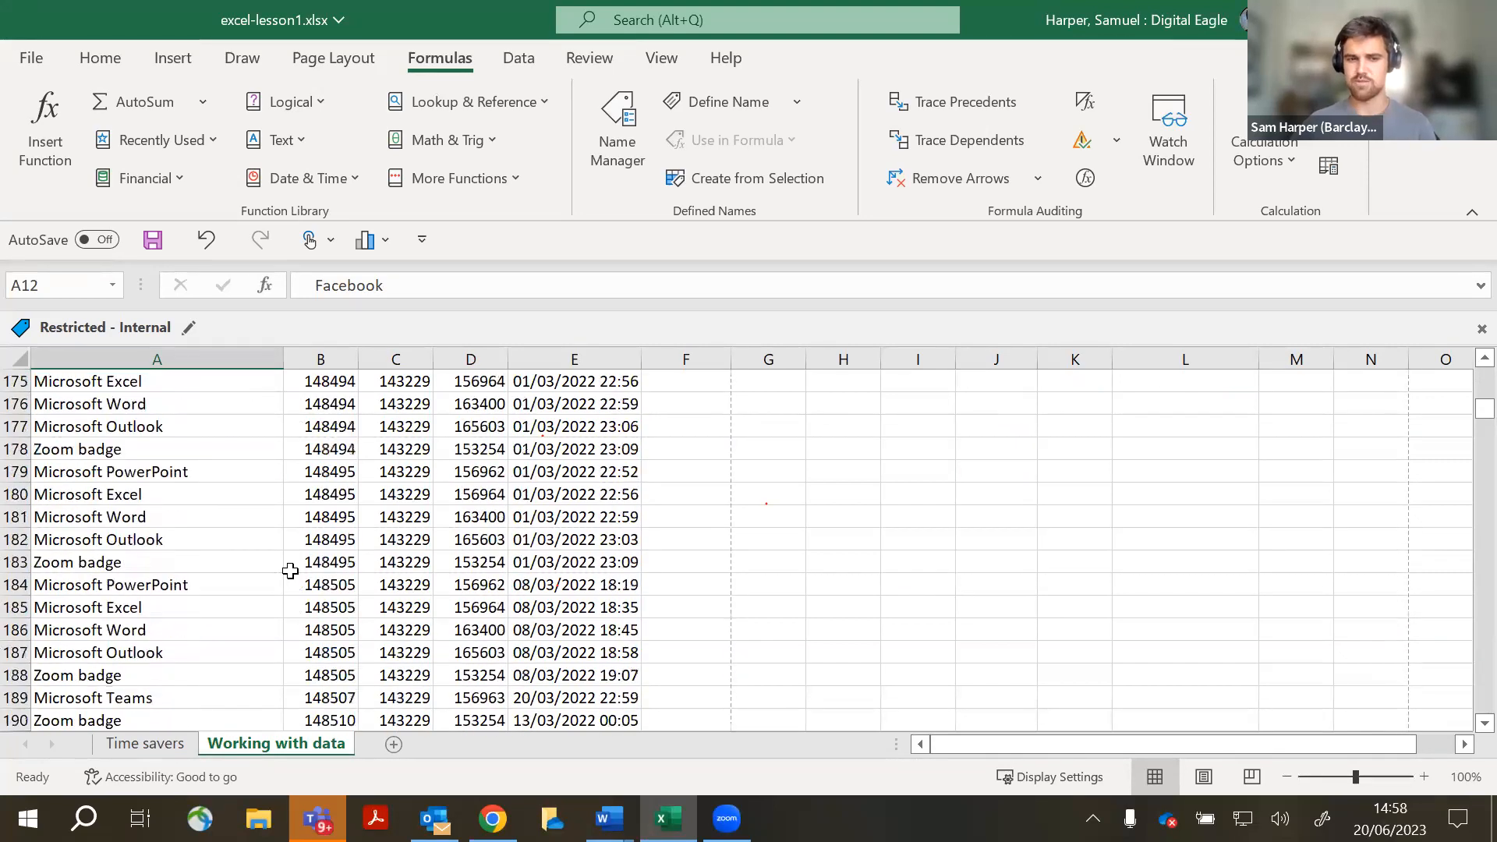
scroll(290, 571, up, 20)
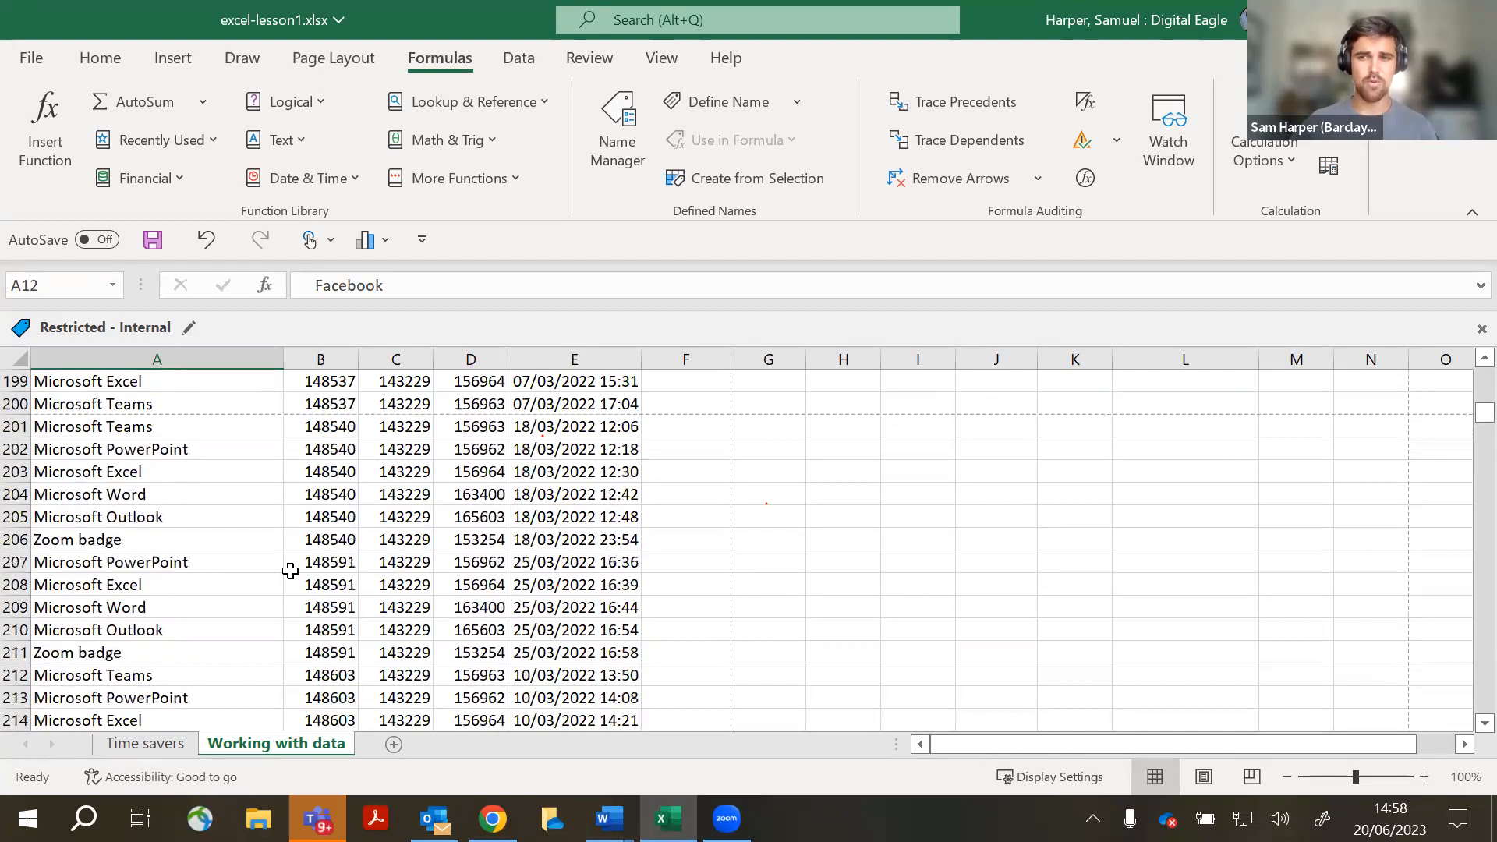
scroll(290, 570, up, 20)
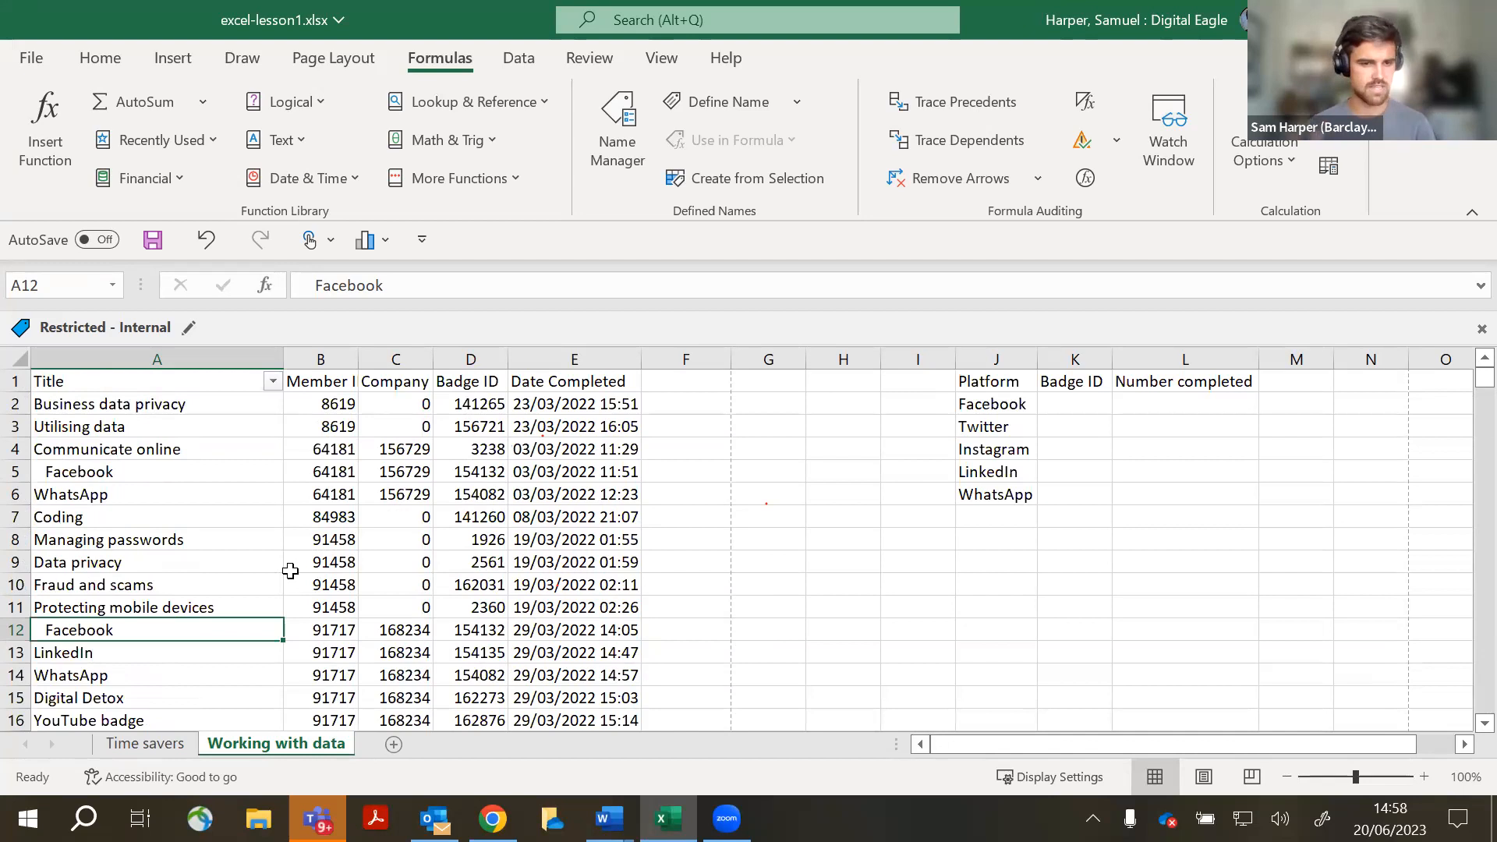
- Enter =TRIM(A:A) in G1, which returns a #SPILL! error
click(686, 386)
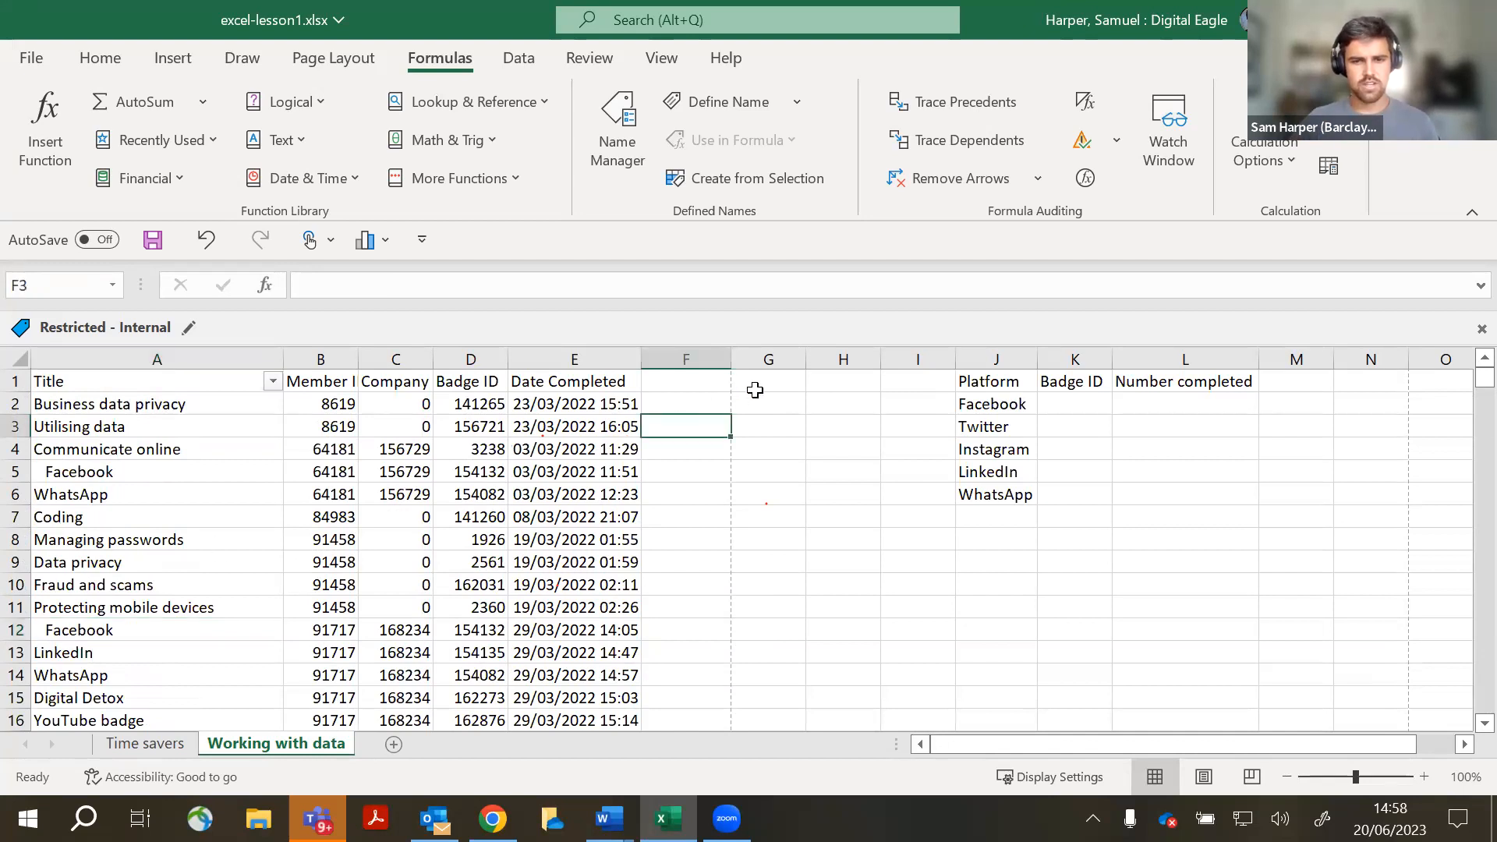
click(756, 390)
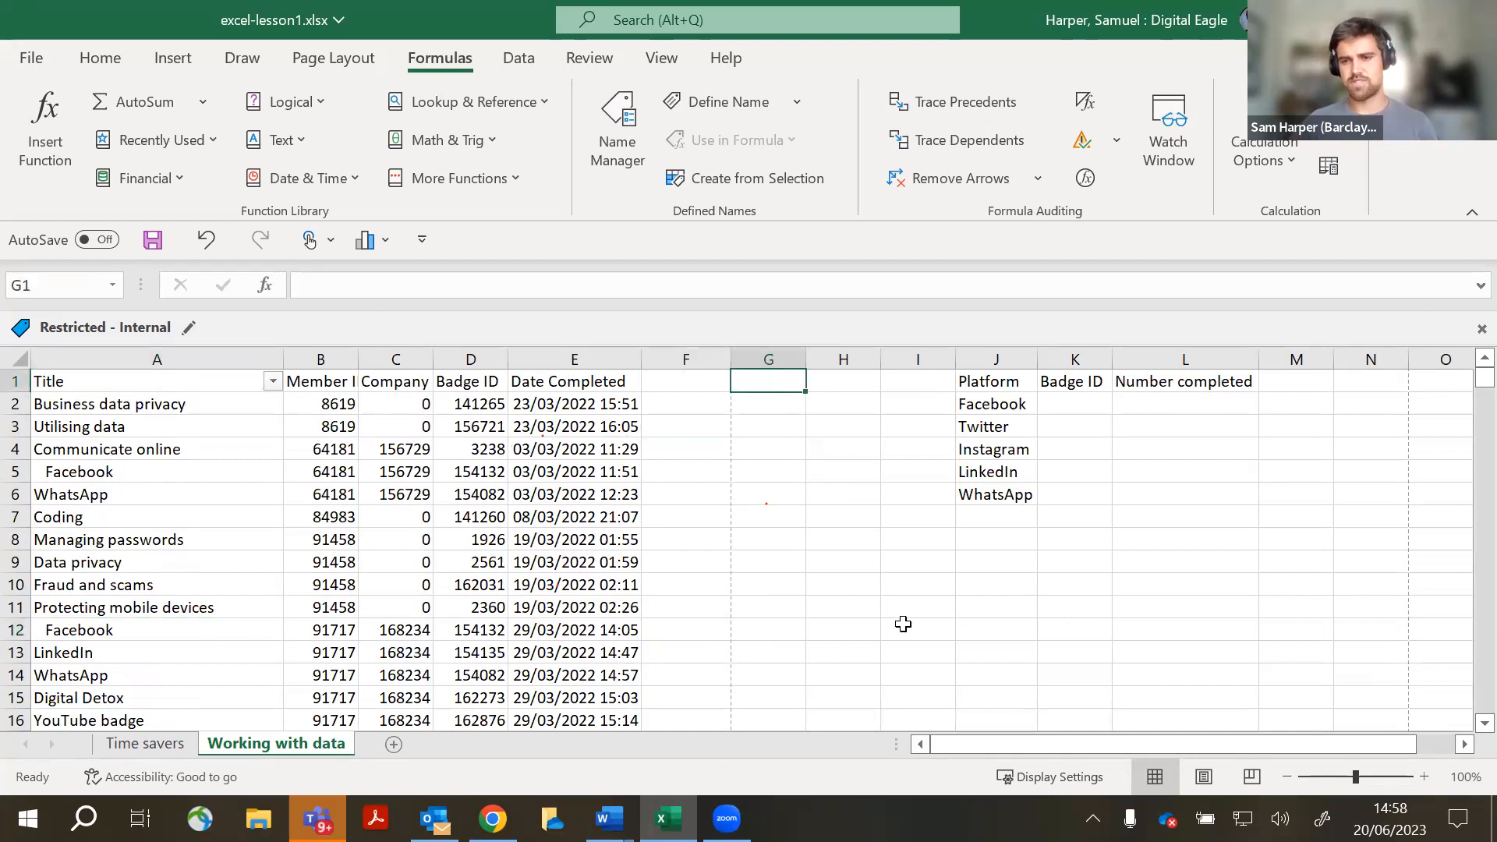
click(778, 379)
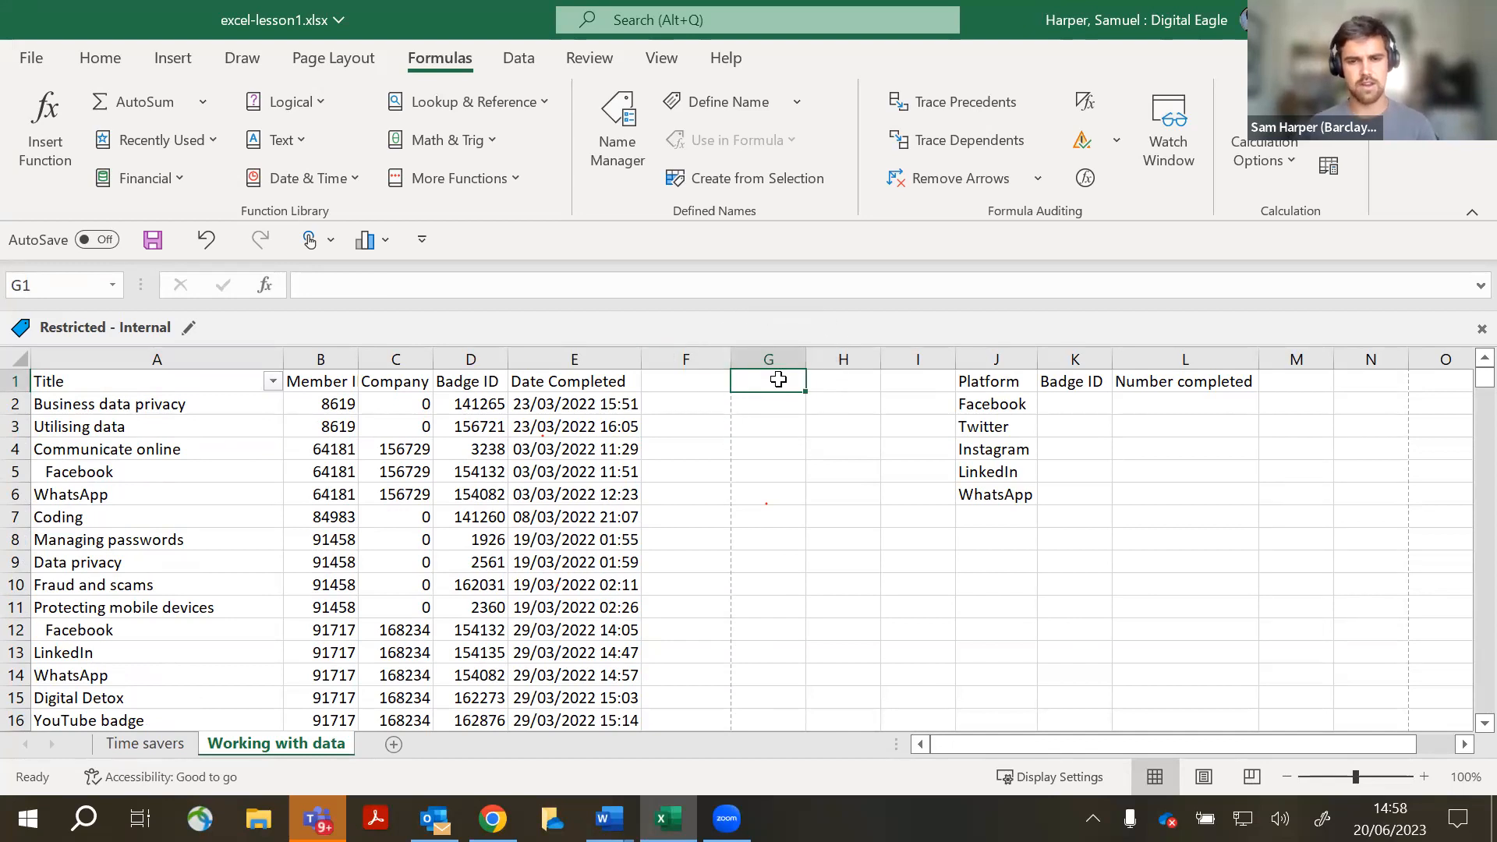
text(=)
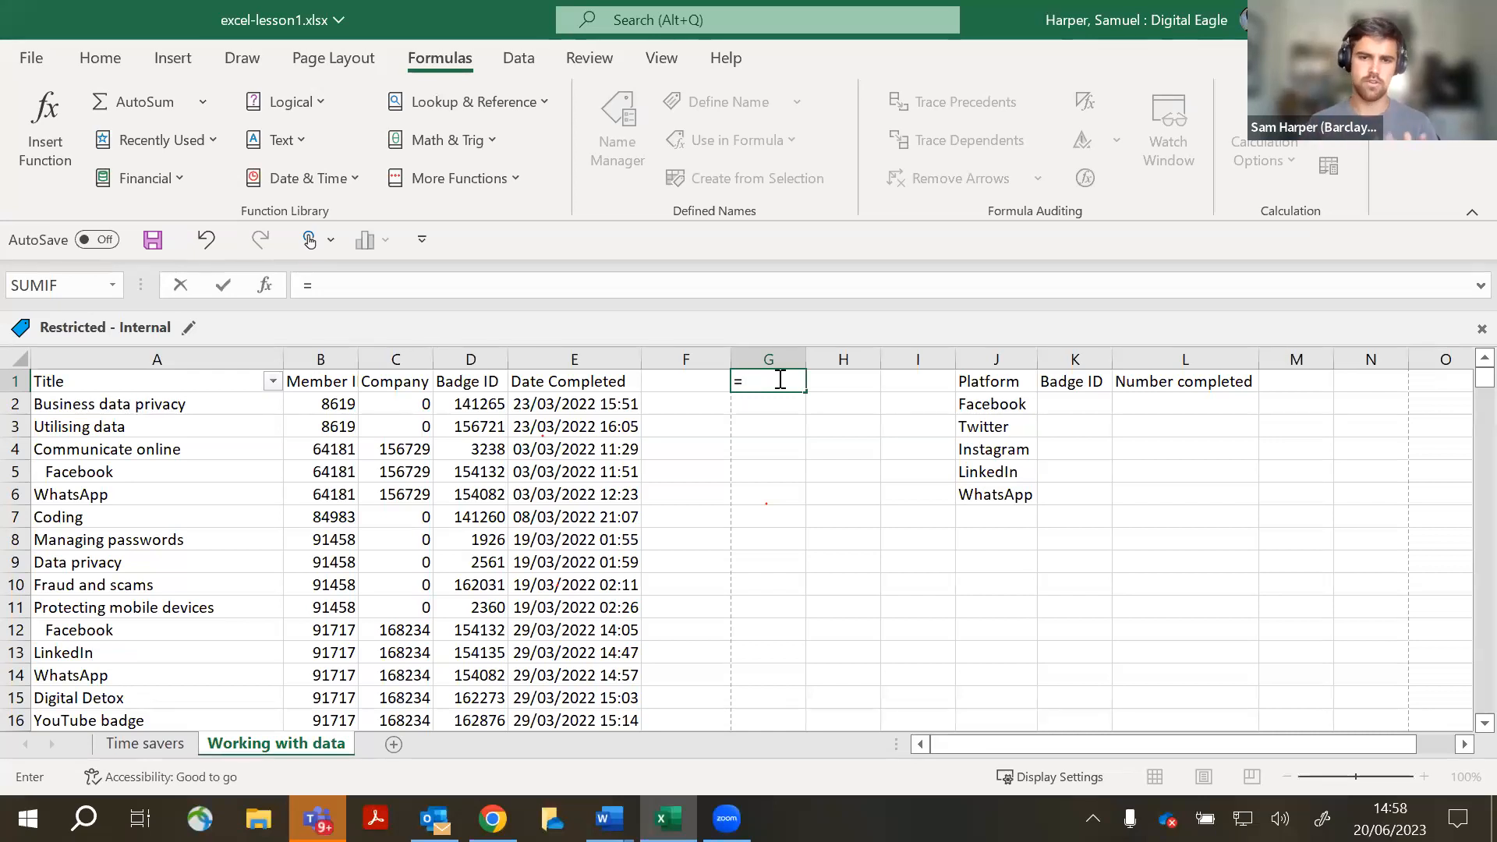
text(trim)
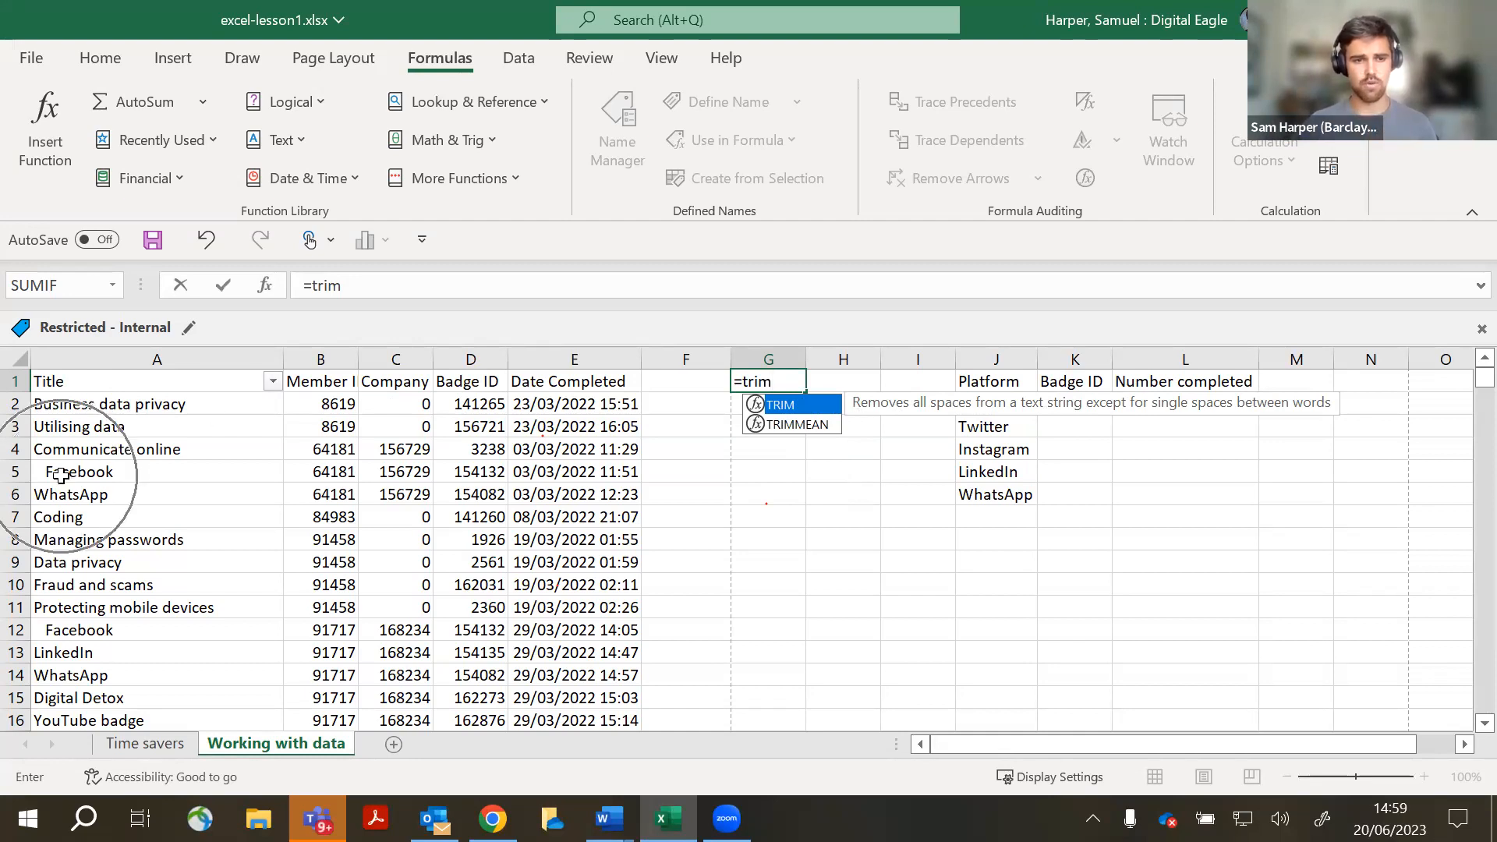
double_click(796, 413)
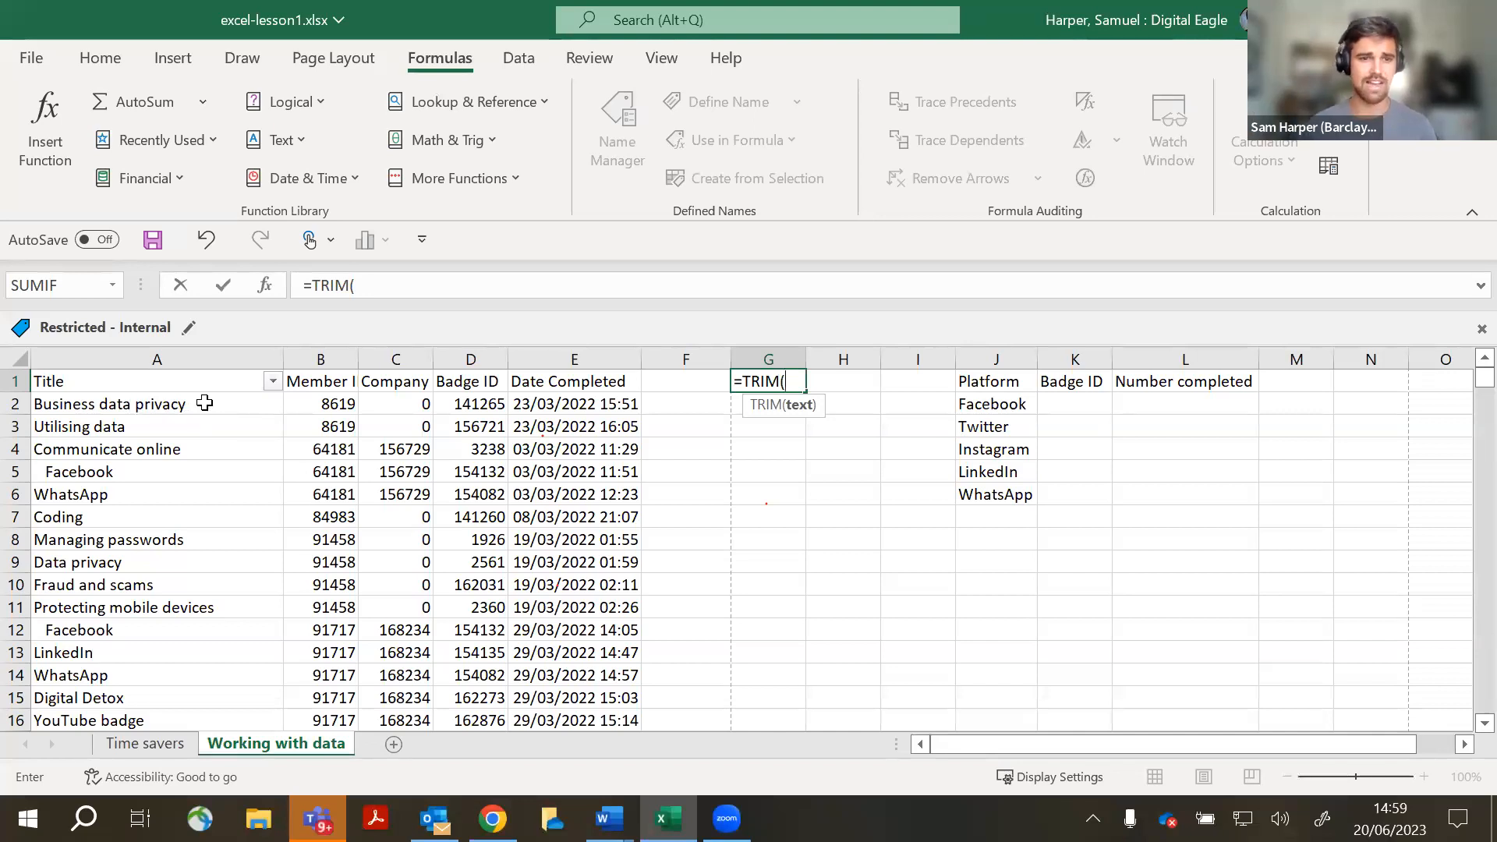
click(200, 356)
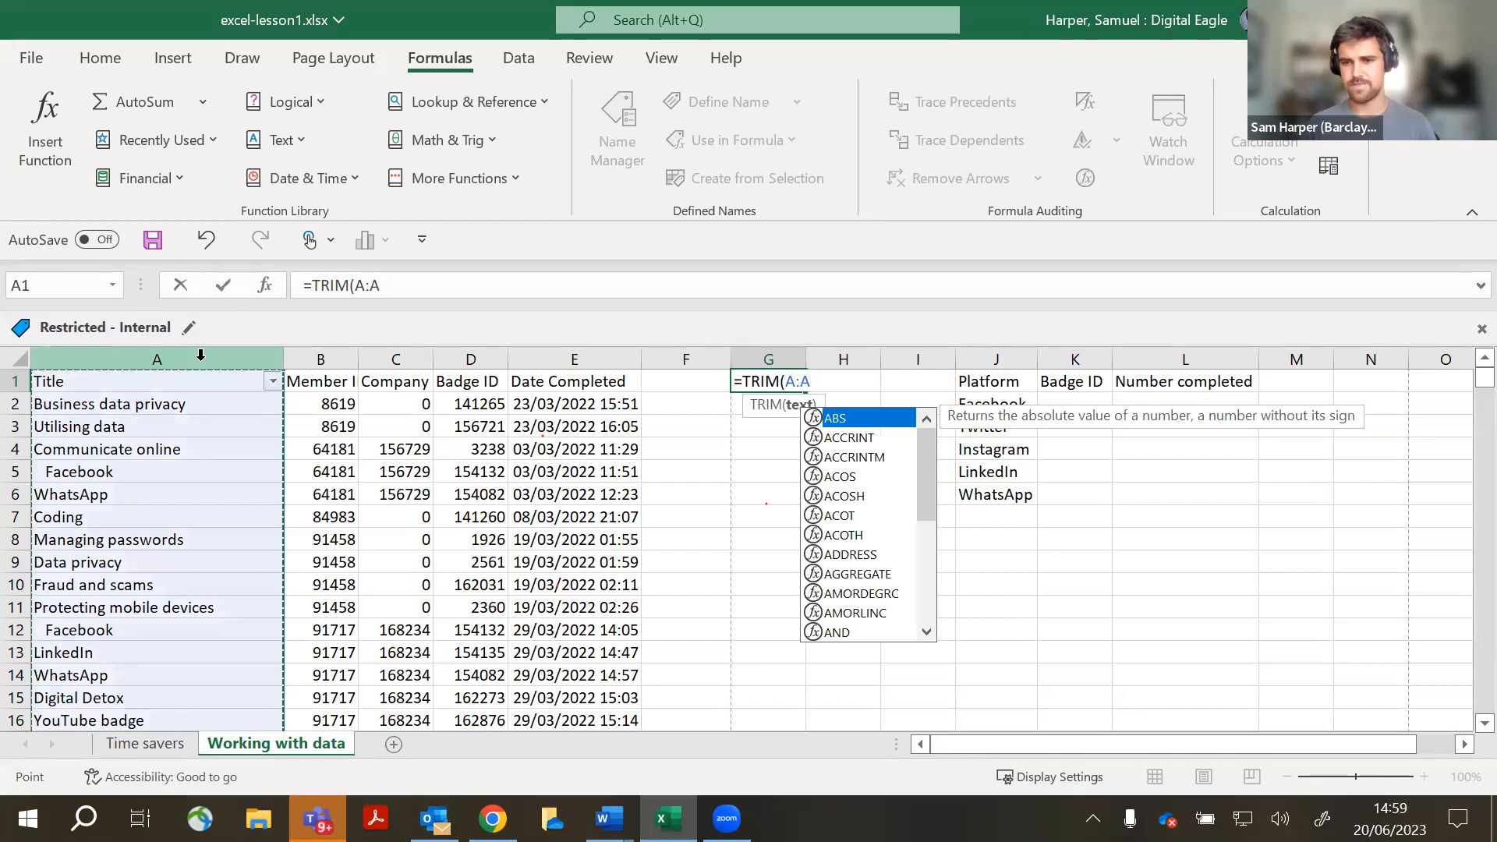
text())
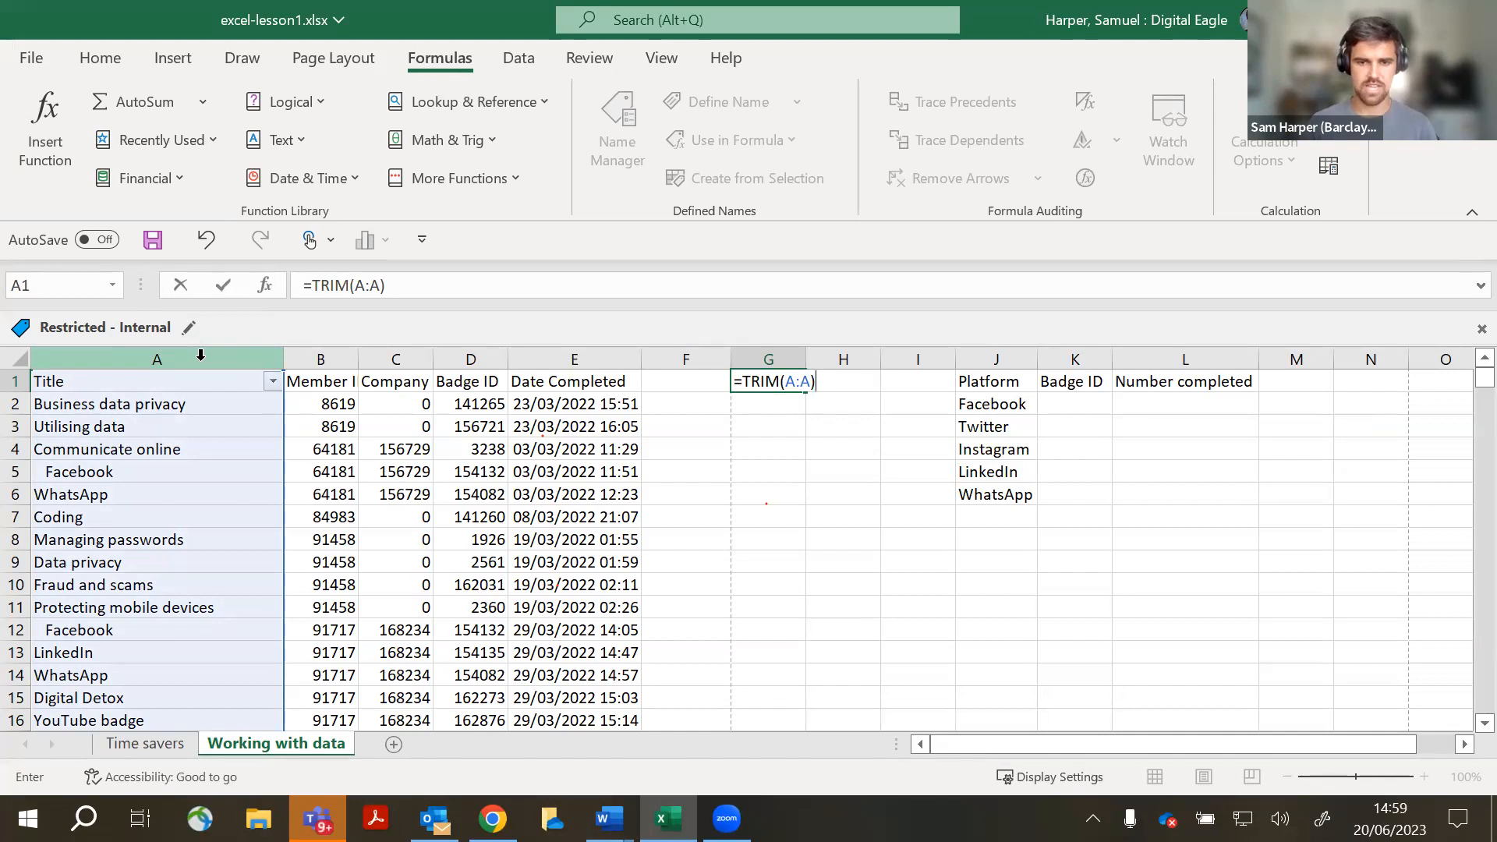
key(Return)
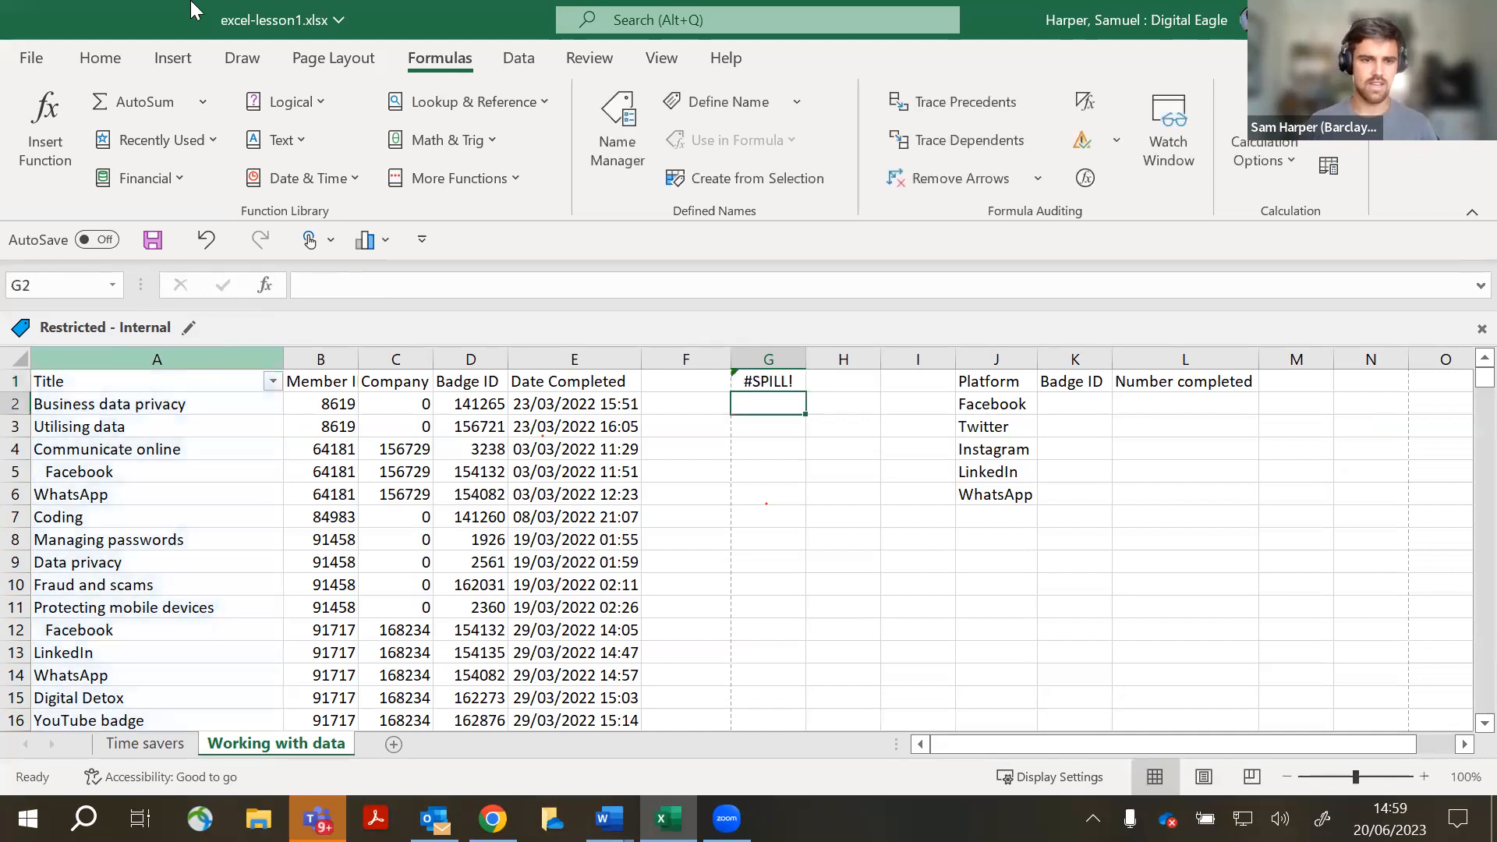
- Widen column G, check the #SPILL! options, and delete G1's TRIM formula
double_click(802, 356)
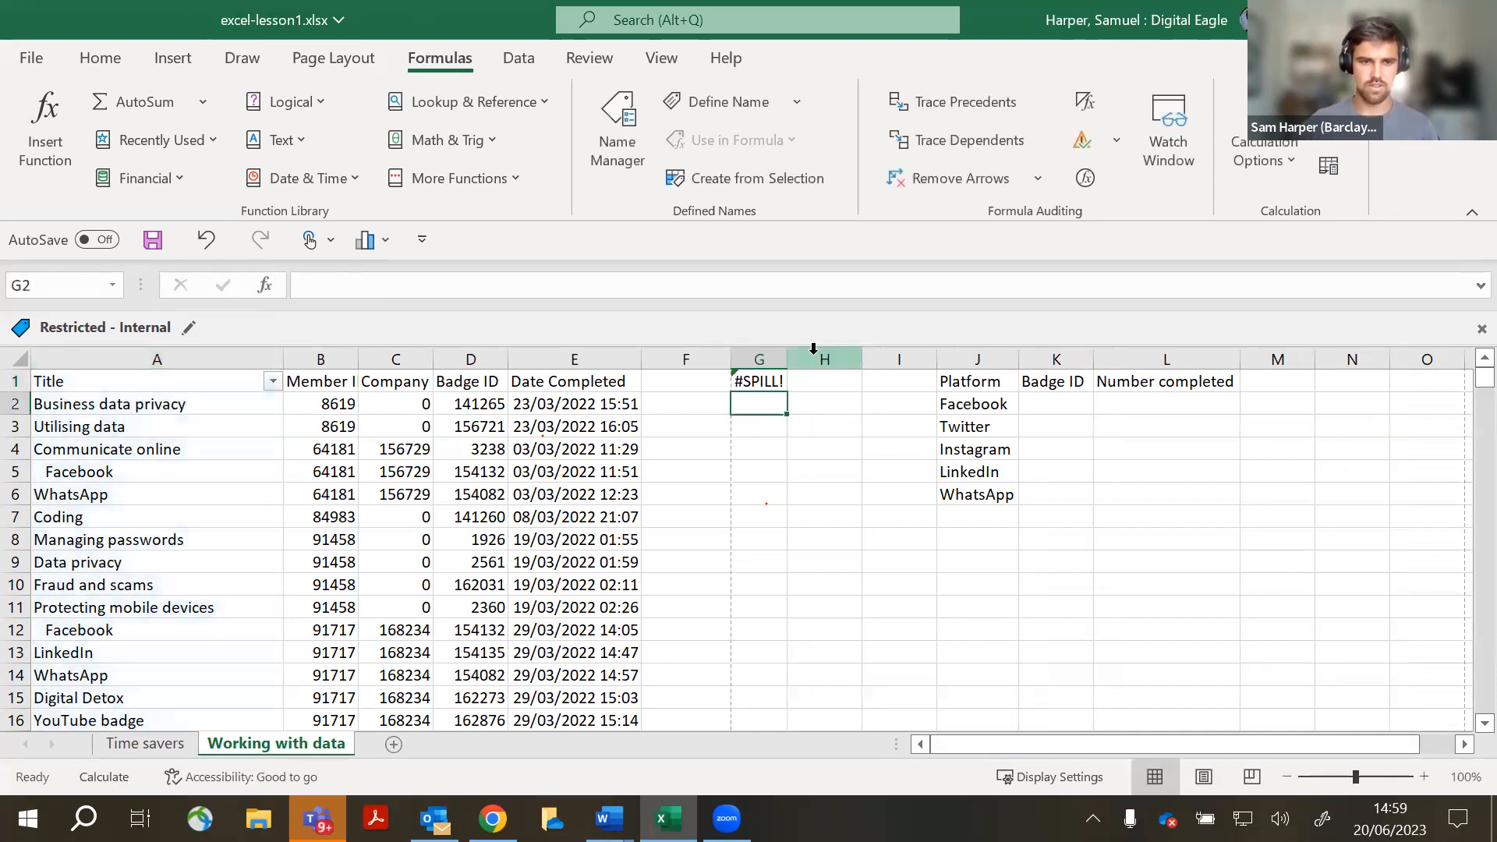
drag(787, 363, 841, 364)
click(800, 383)
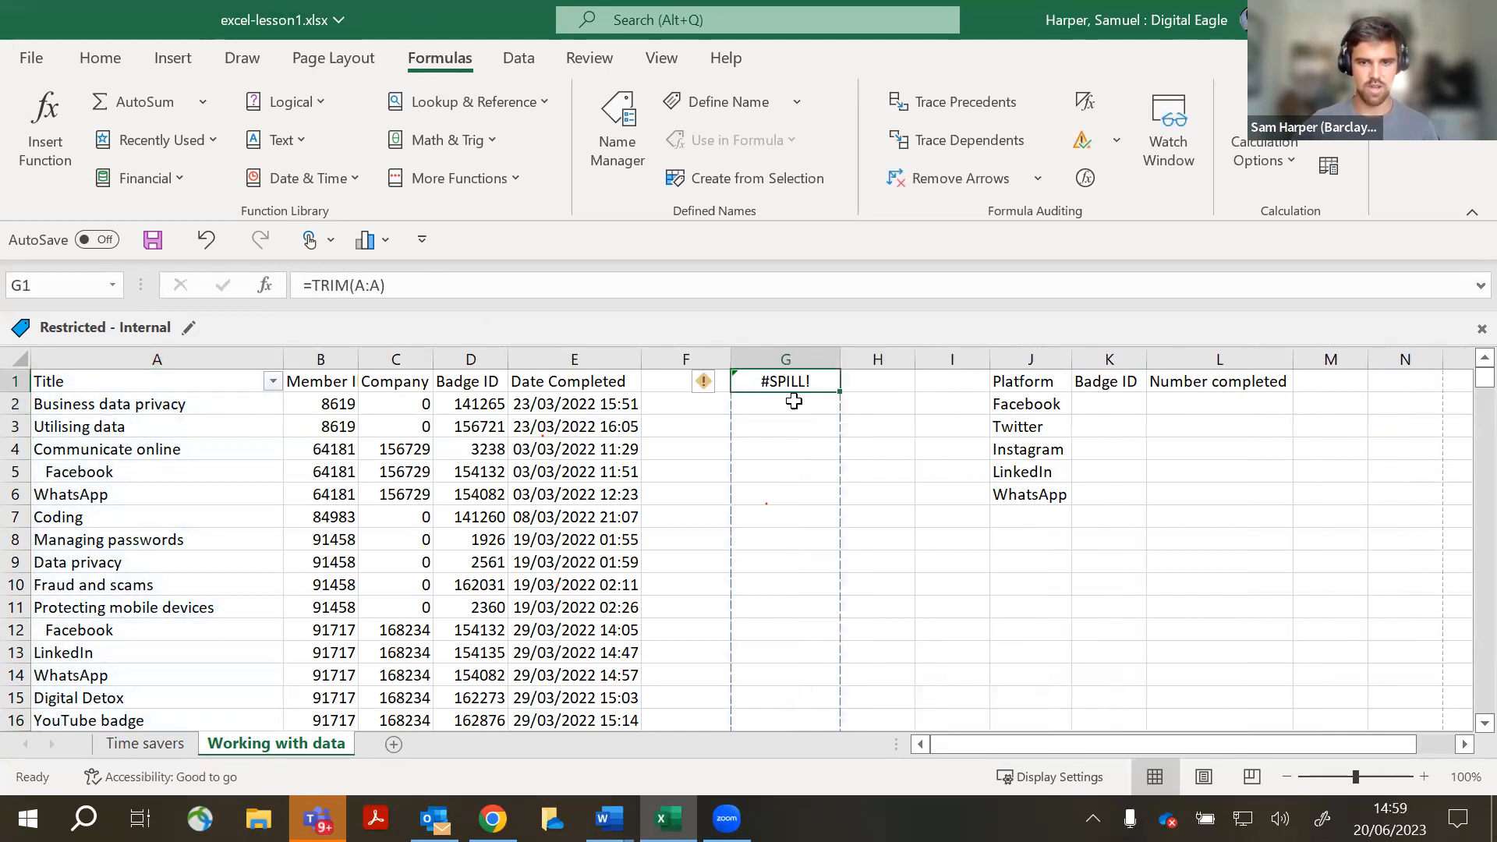
click(704, 383)
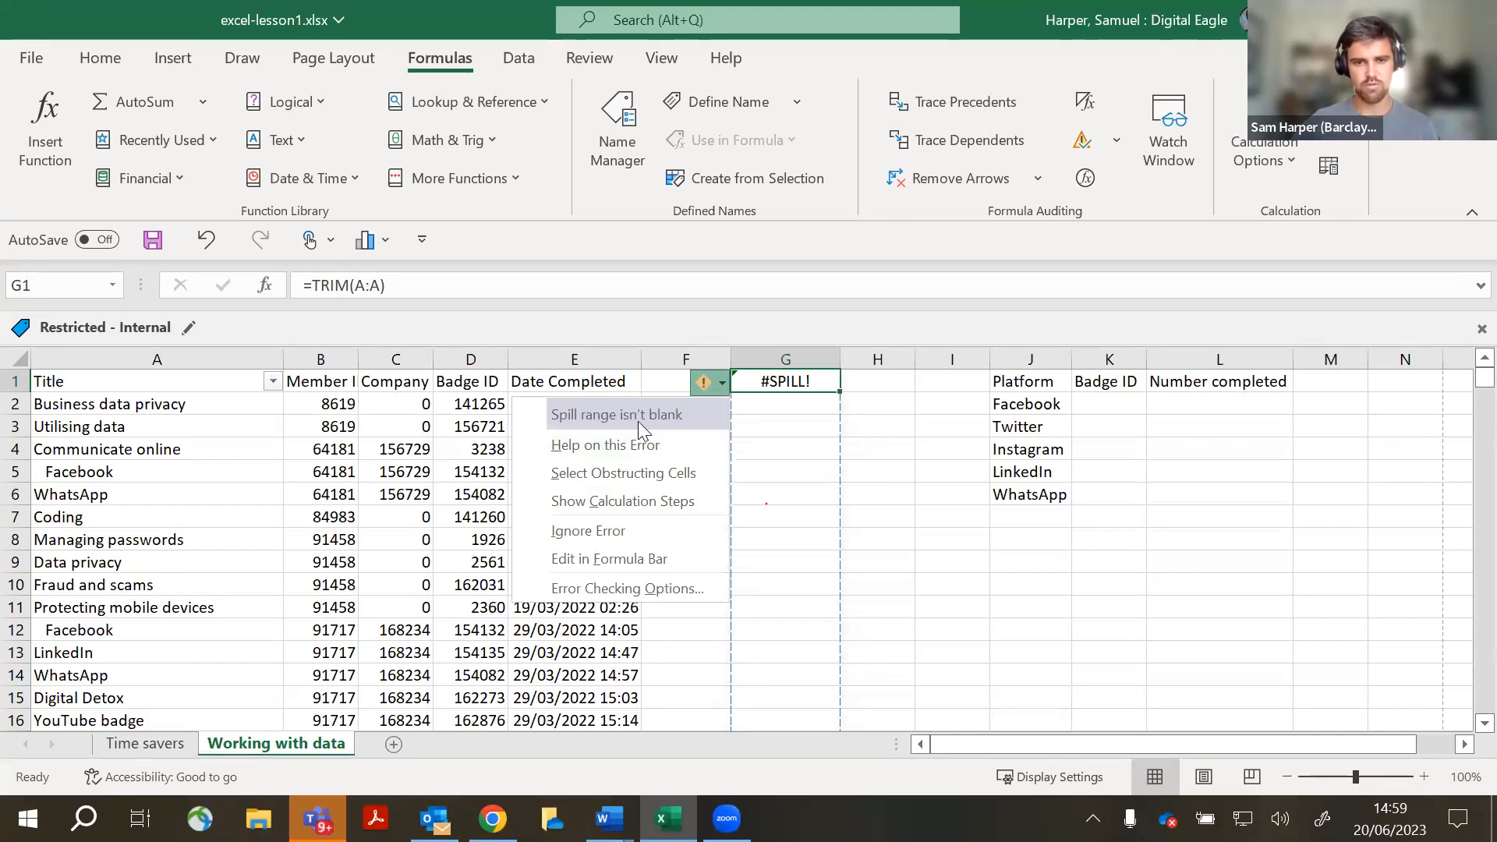
drag(428, 286, 302, 287)
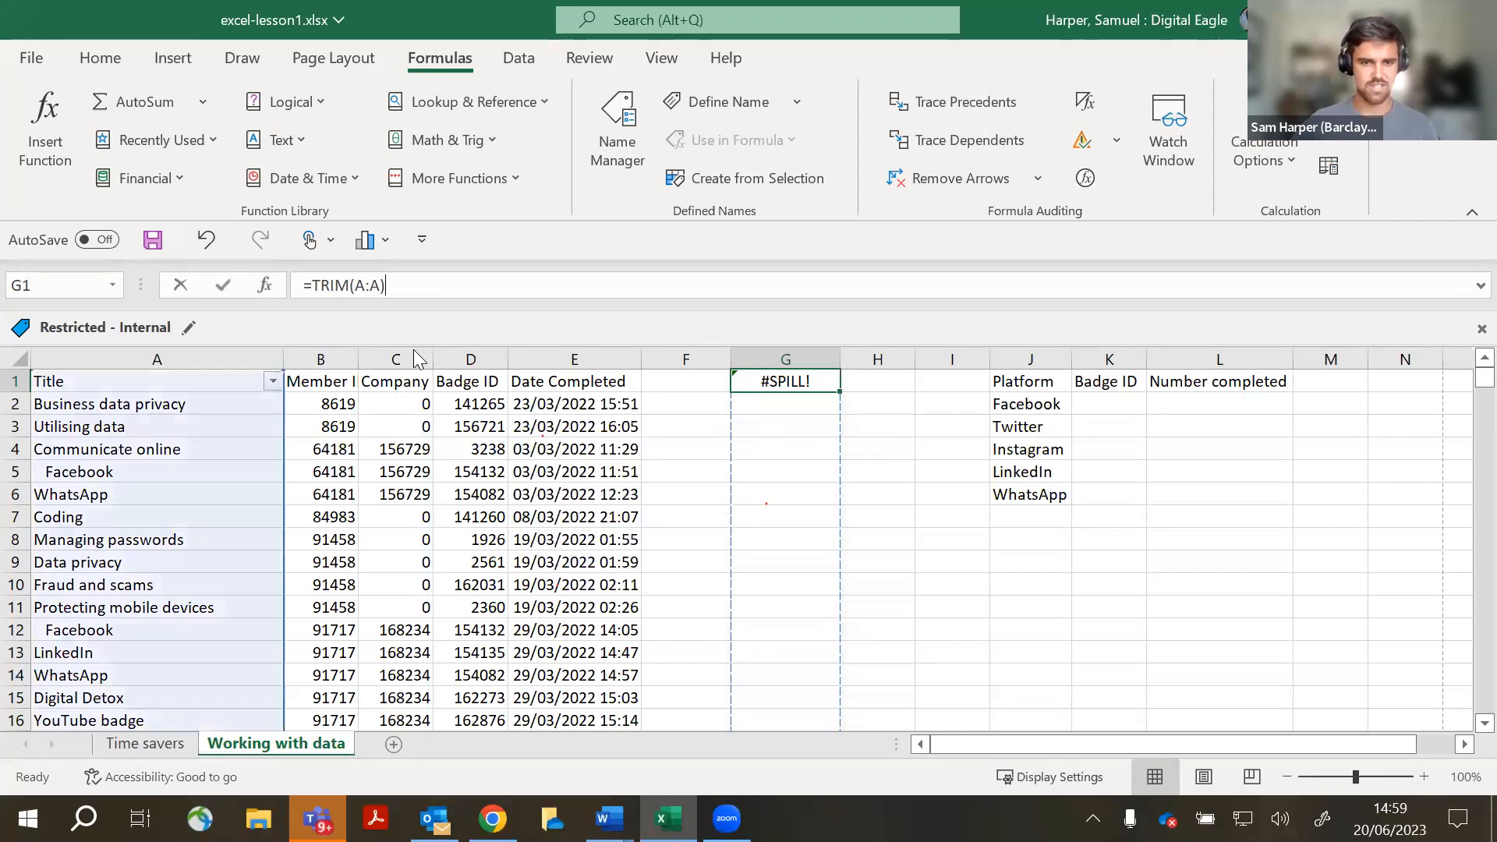
scroll(374, 499, down, 5)
scroll(357, 502, up, 5)
key(BackSpace)
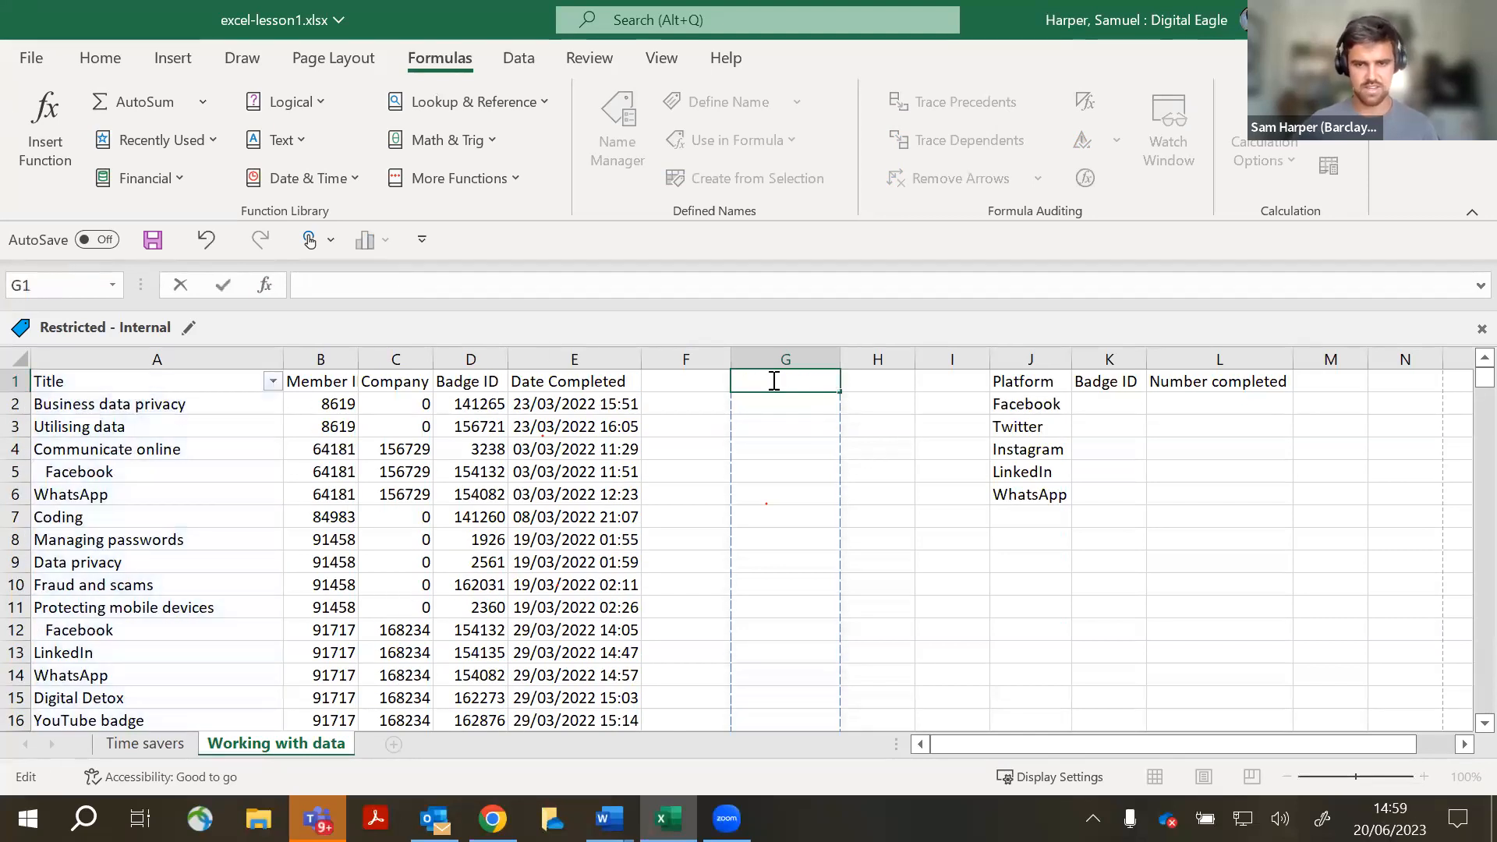
- Retype a TRIM formula over column A in G1, correcting the misspelled function name
text(=)
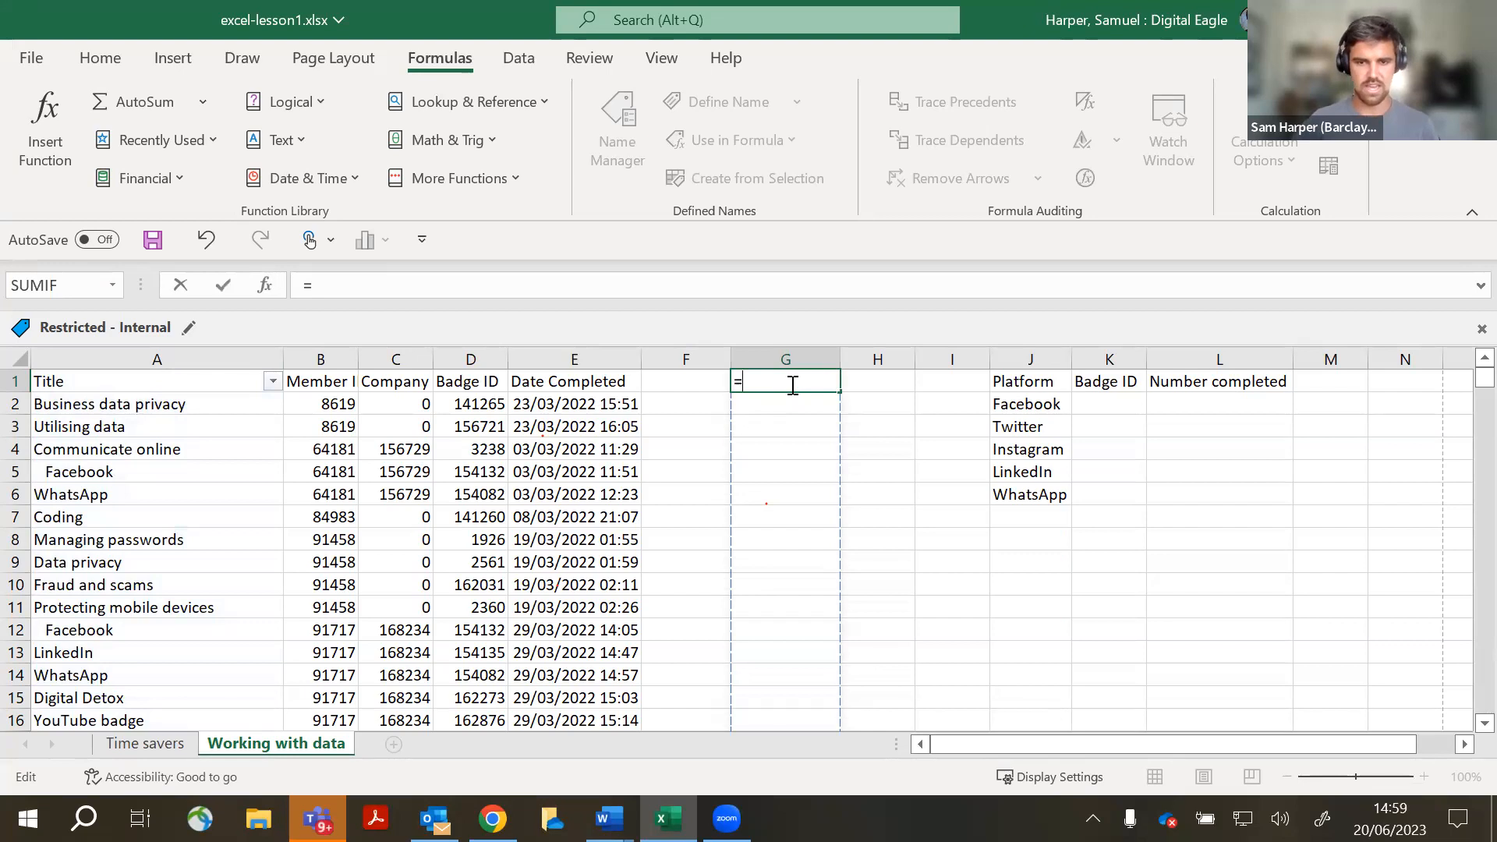
text(TRIM)
key(BackSpace)
key(BackSpace)
key(BackSpace)
key(BackSpace)
text(tt)
key(BackSpace)
text(rm)
key(BackSpace)
key(BackSpace)
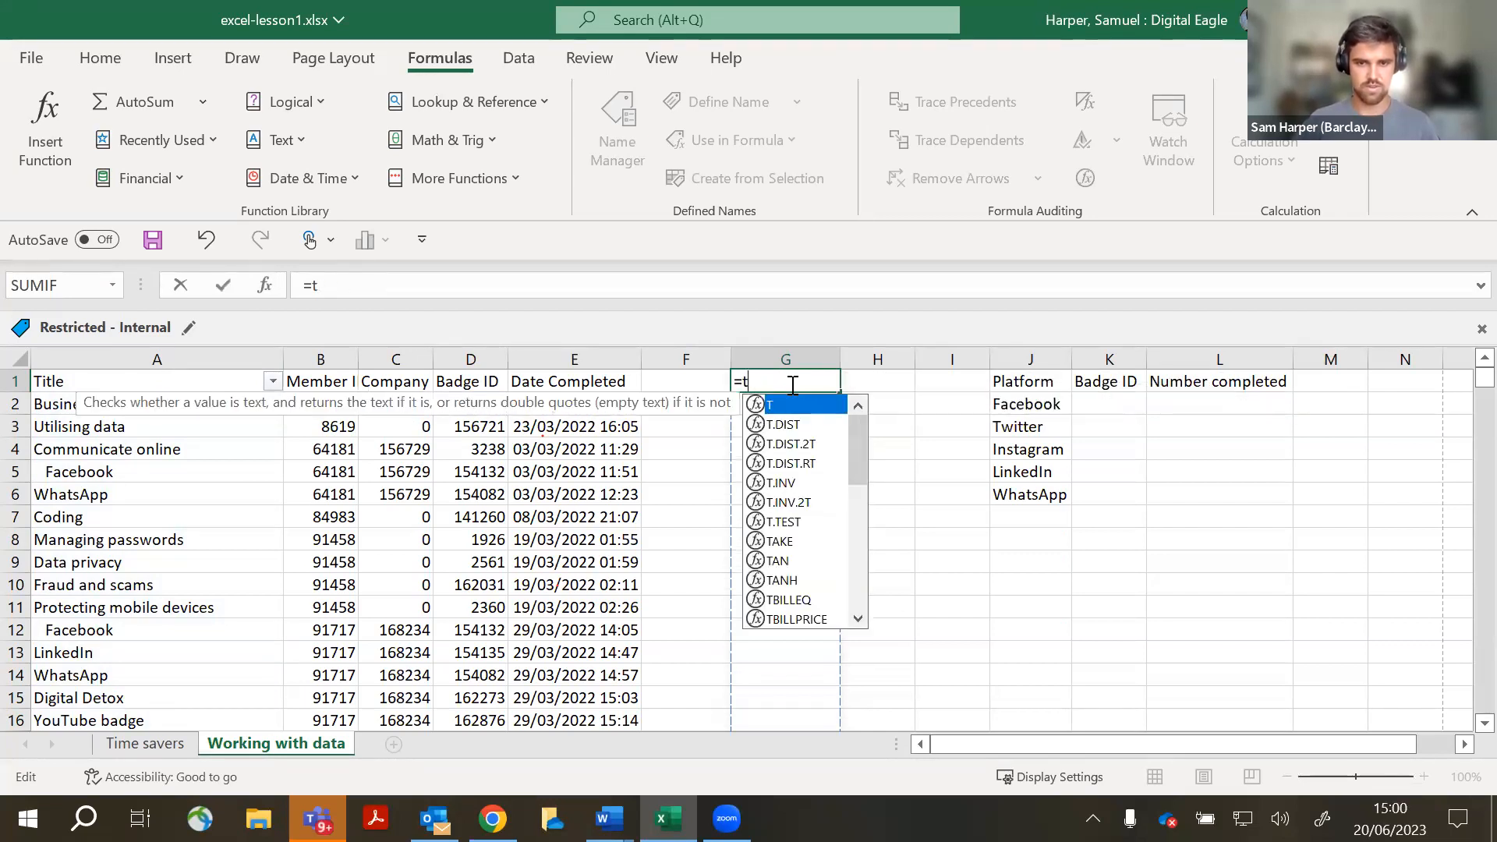
text(rim)
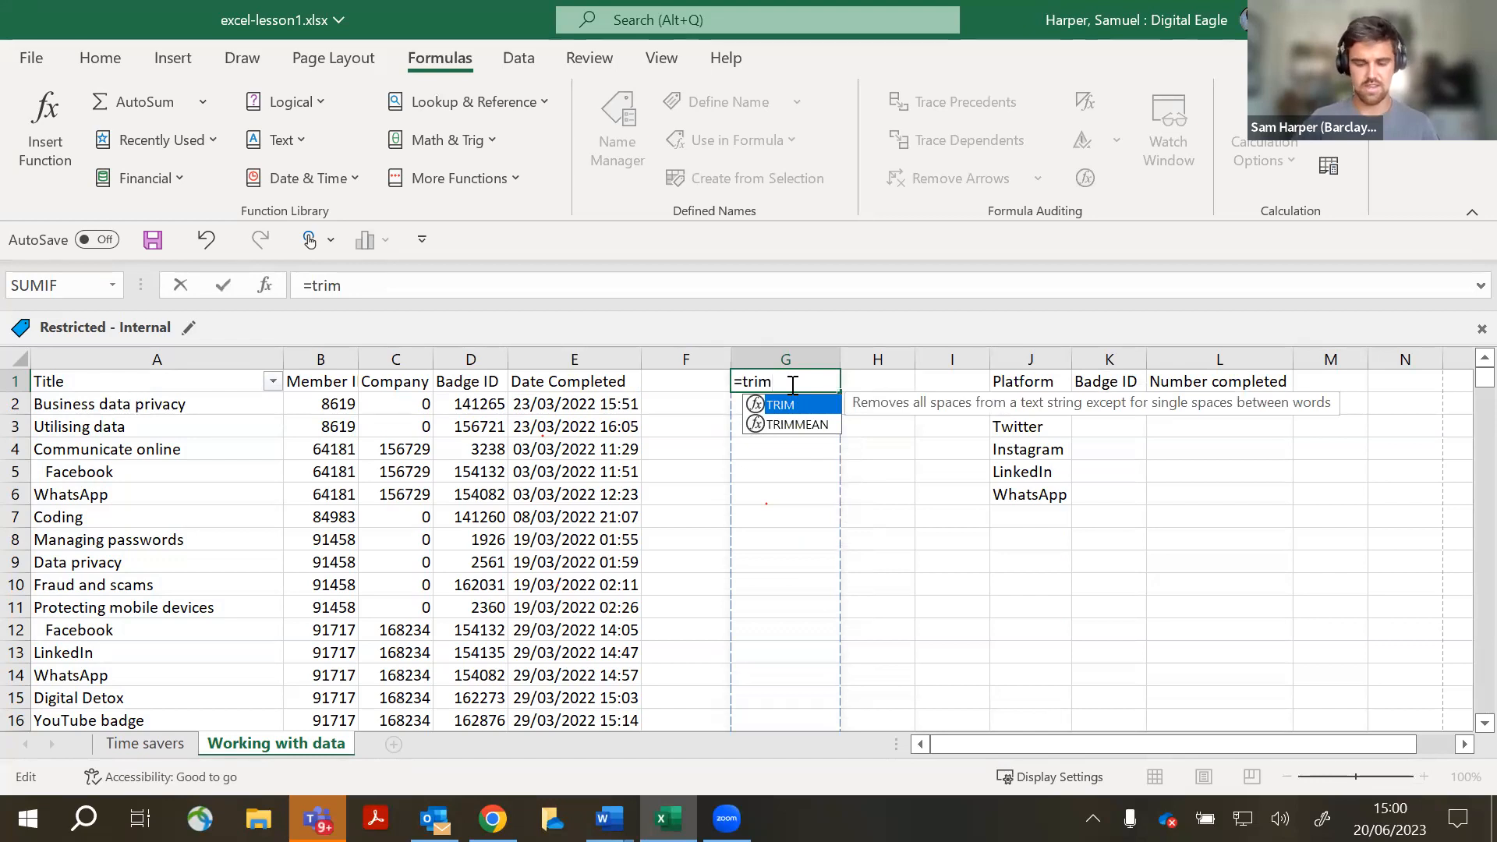
text(()
click(169, 360)
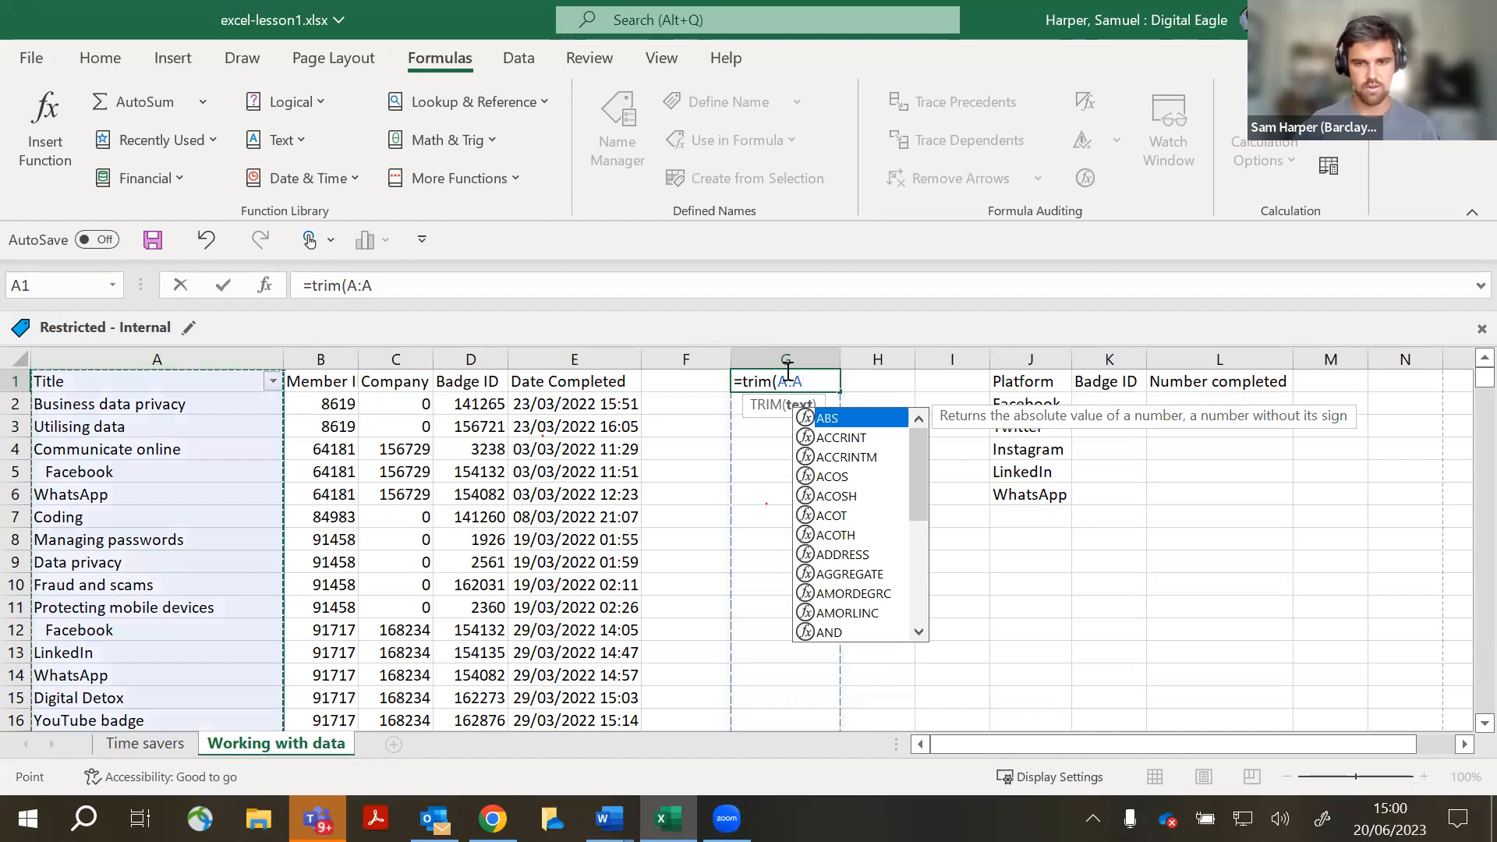
text())
key(Return)
- Change G1's formula to =TRIM(A2:A79) over the titles; it still shows #SPILL!
click(819, 380)
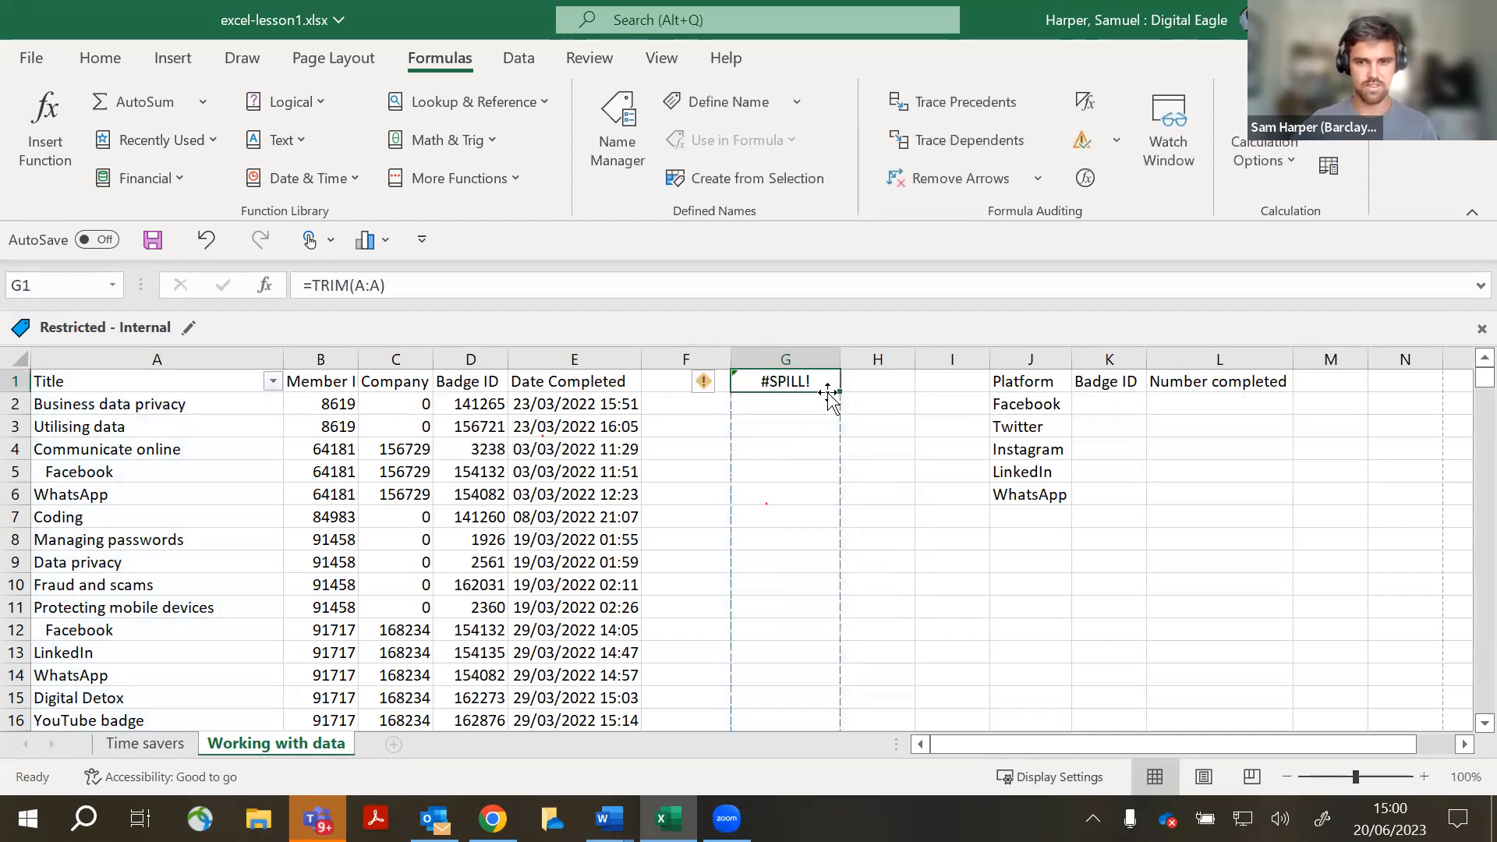
key(ctrl+z)
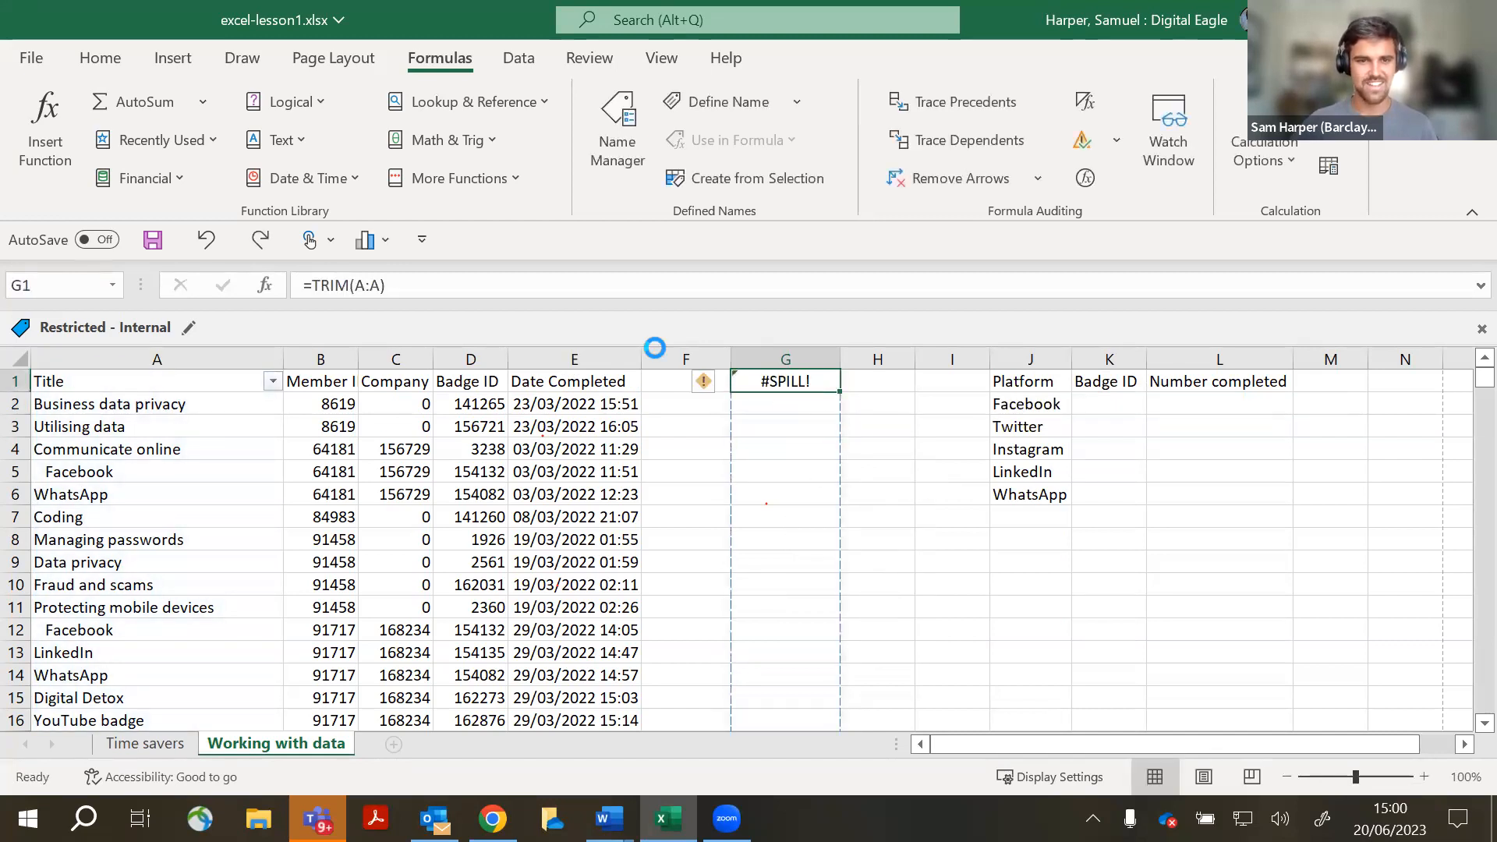
click(743, 359)
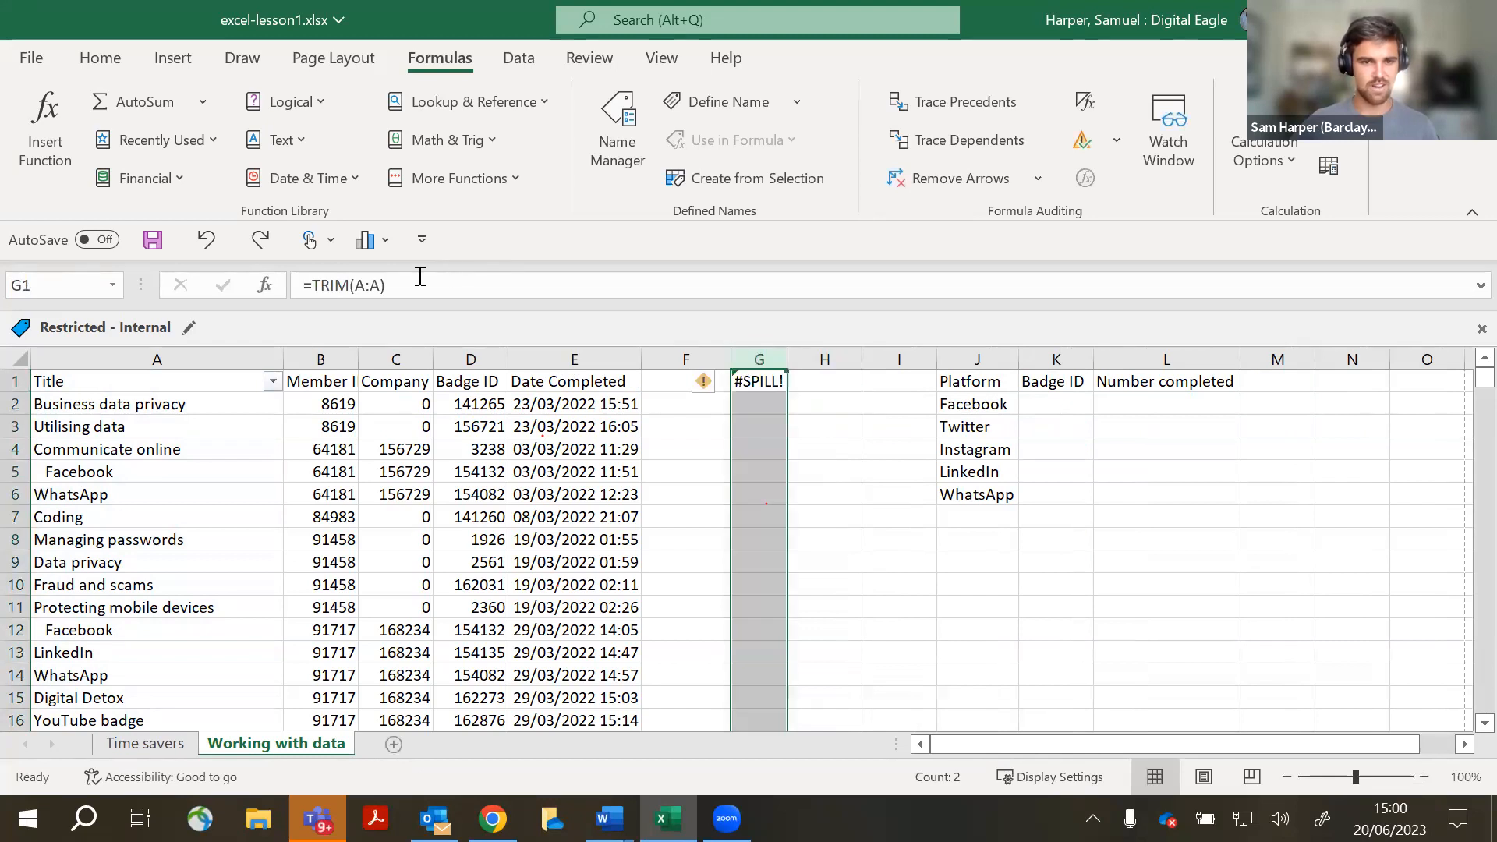
click(419, 285)
key(Left)
key(shift+Left)
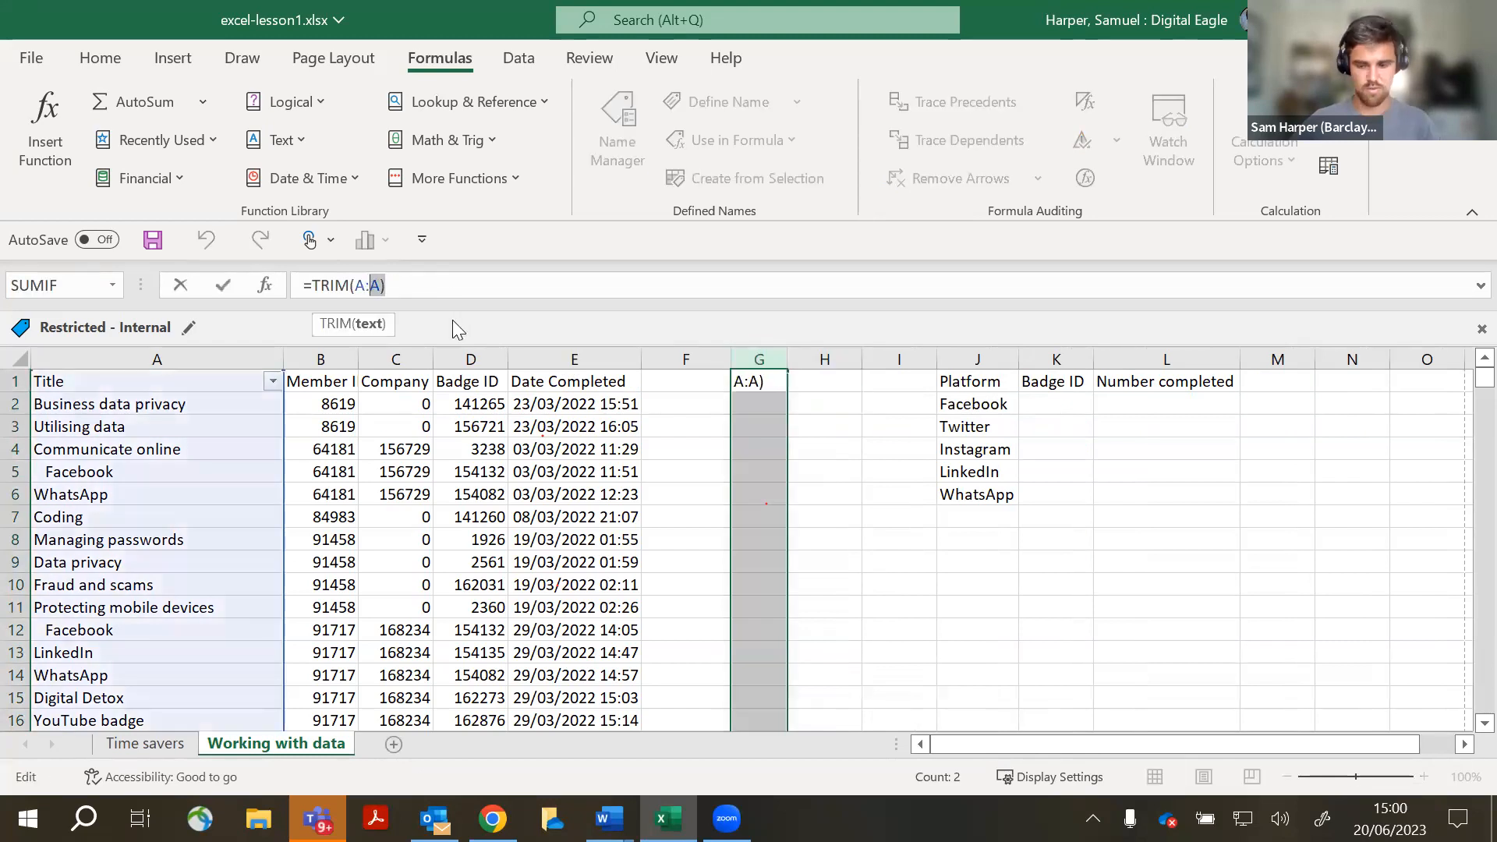
key(BackSpace)
text(==)
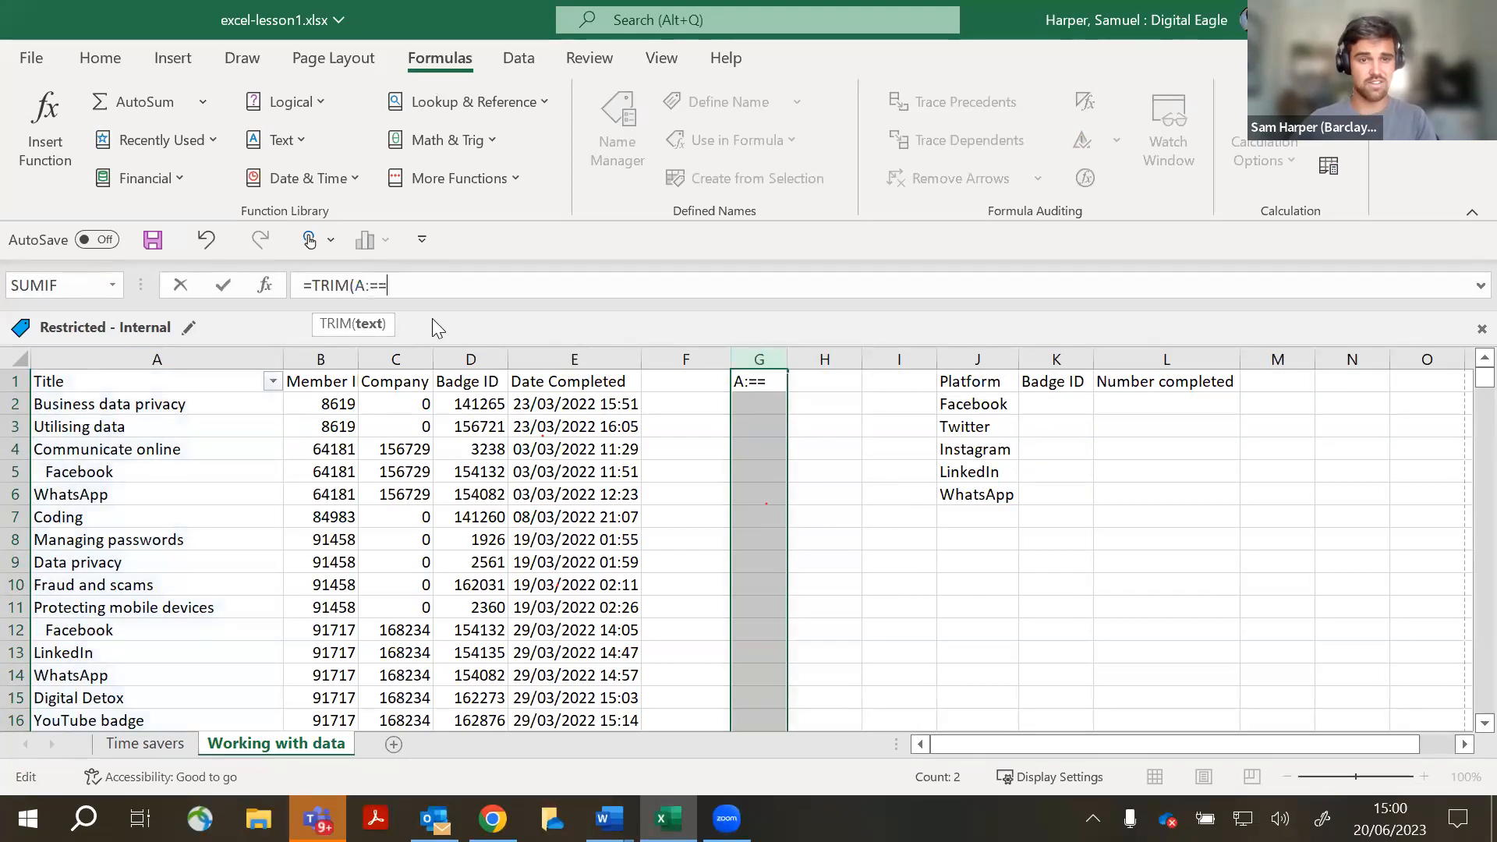
key(BackSpace)
key(BackSpace)
key(BackSpace)
key(BackSpace)
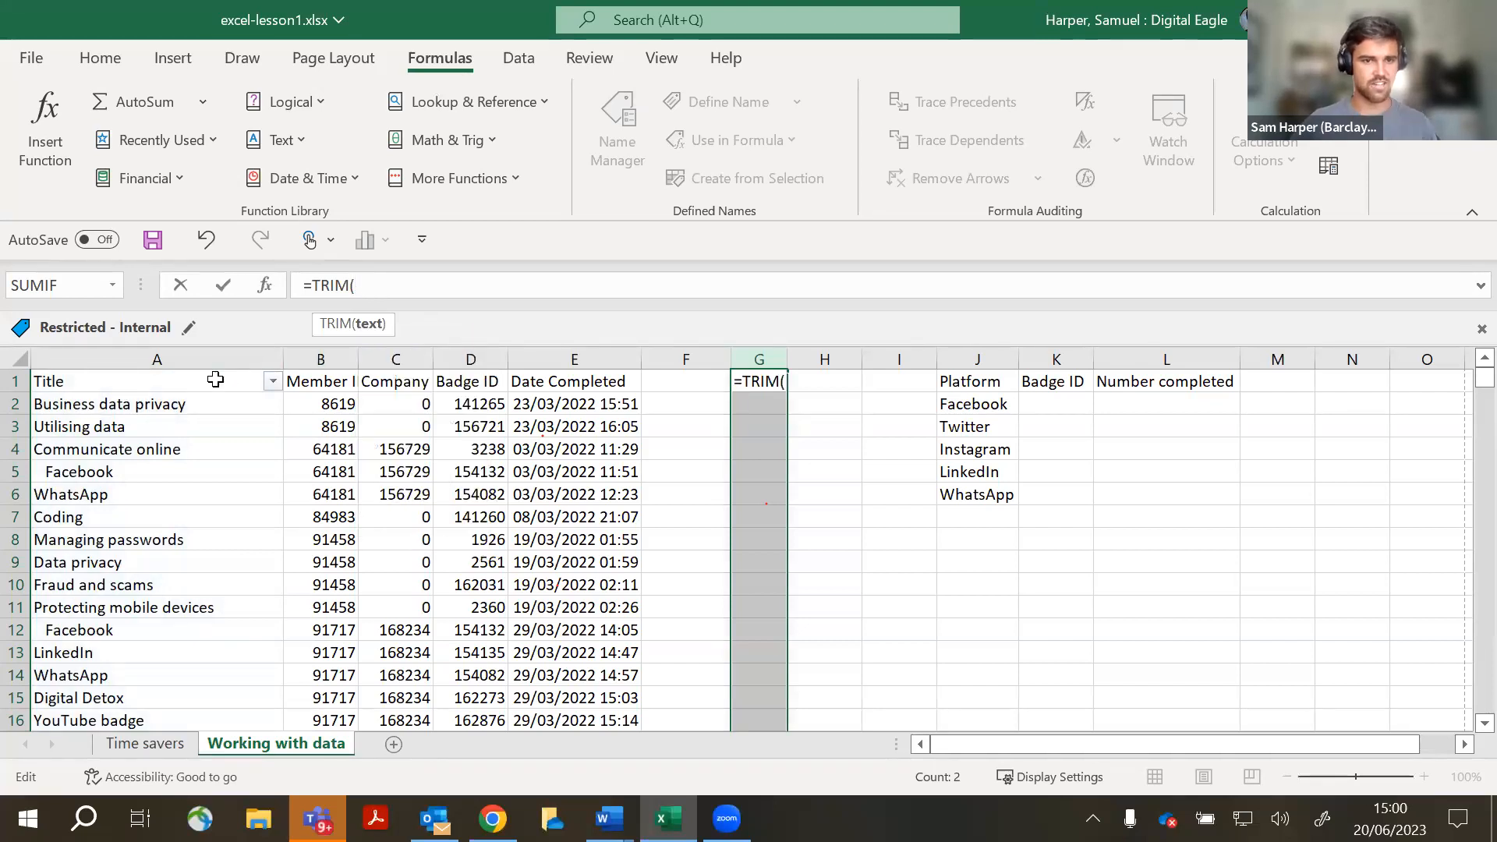
click(211, 400)
drag(248, 618, 167, 697)
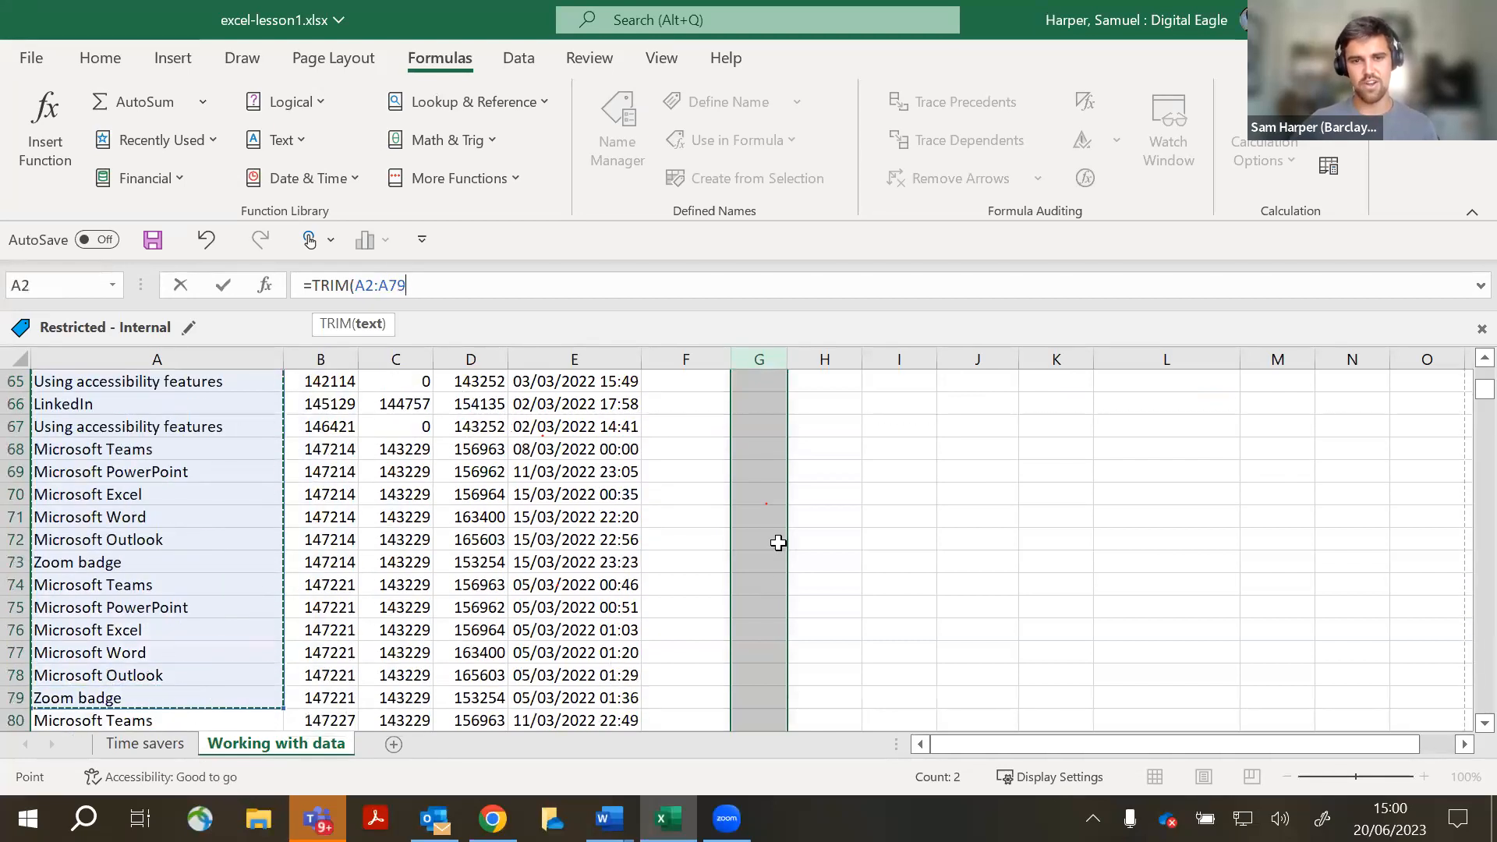
scroll(772, 523, up, 20)
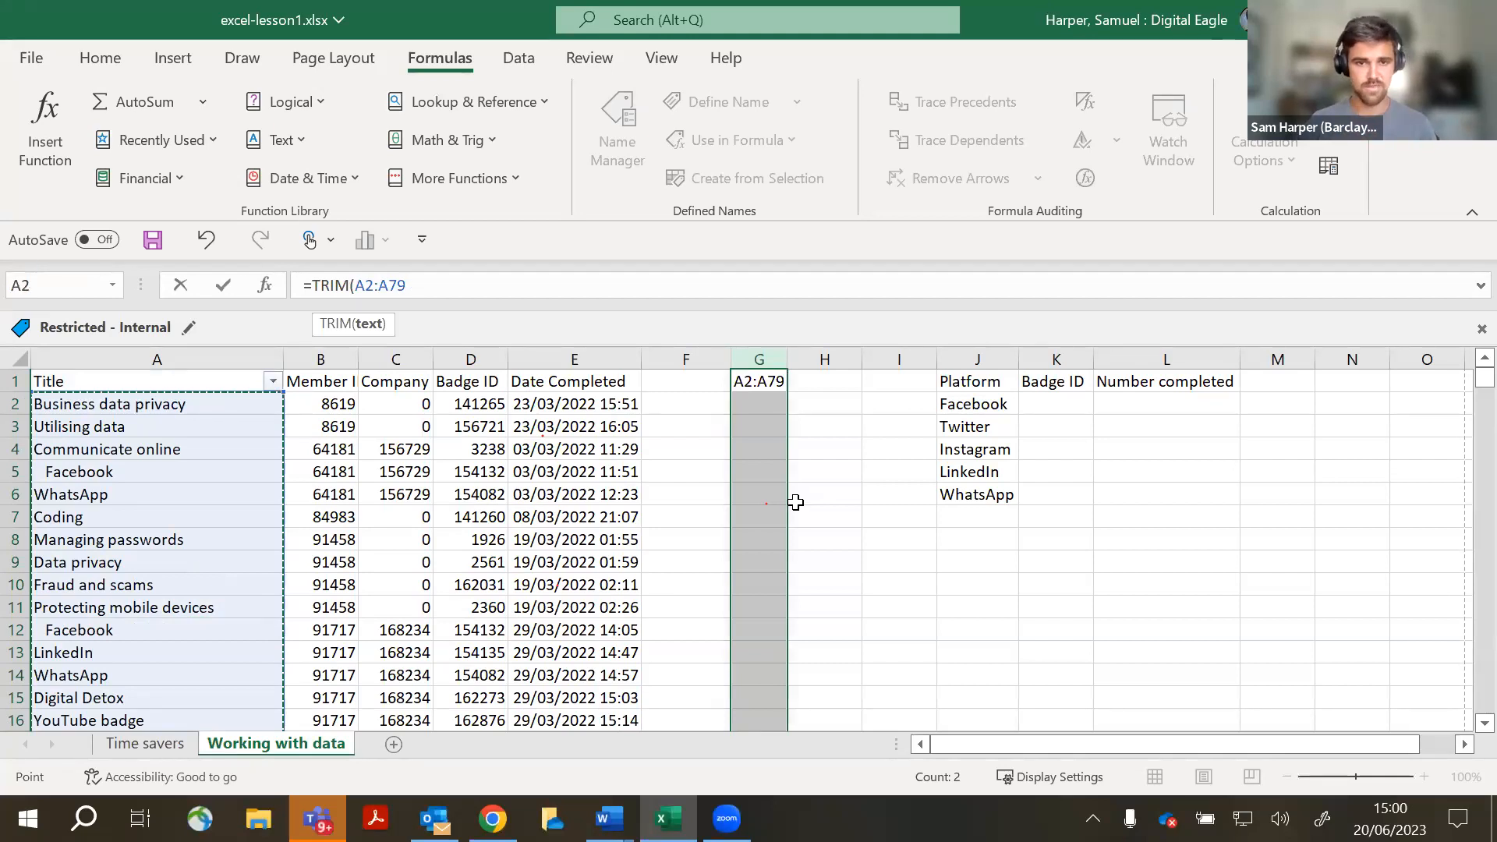
text())
key(Return)
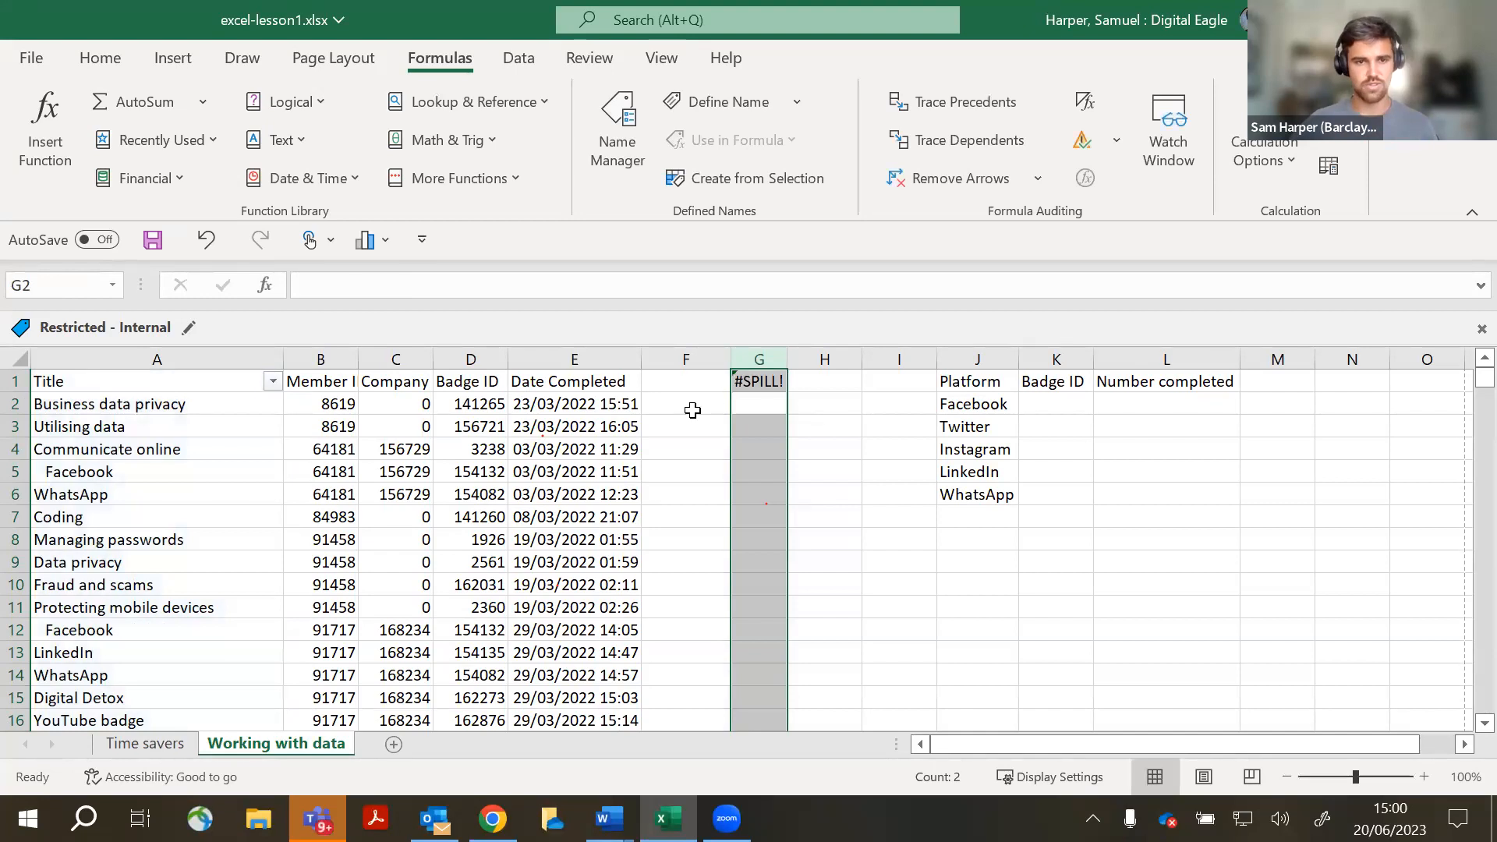
- Open Help on G1's #SPILL! error, read the article, then close the workbook
click(834, 420)
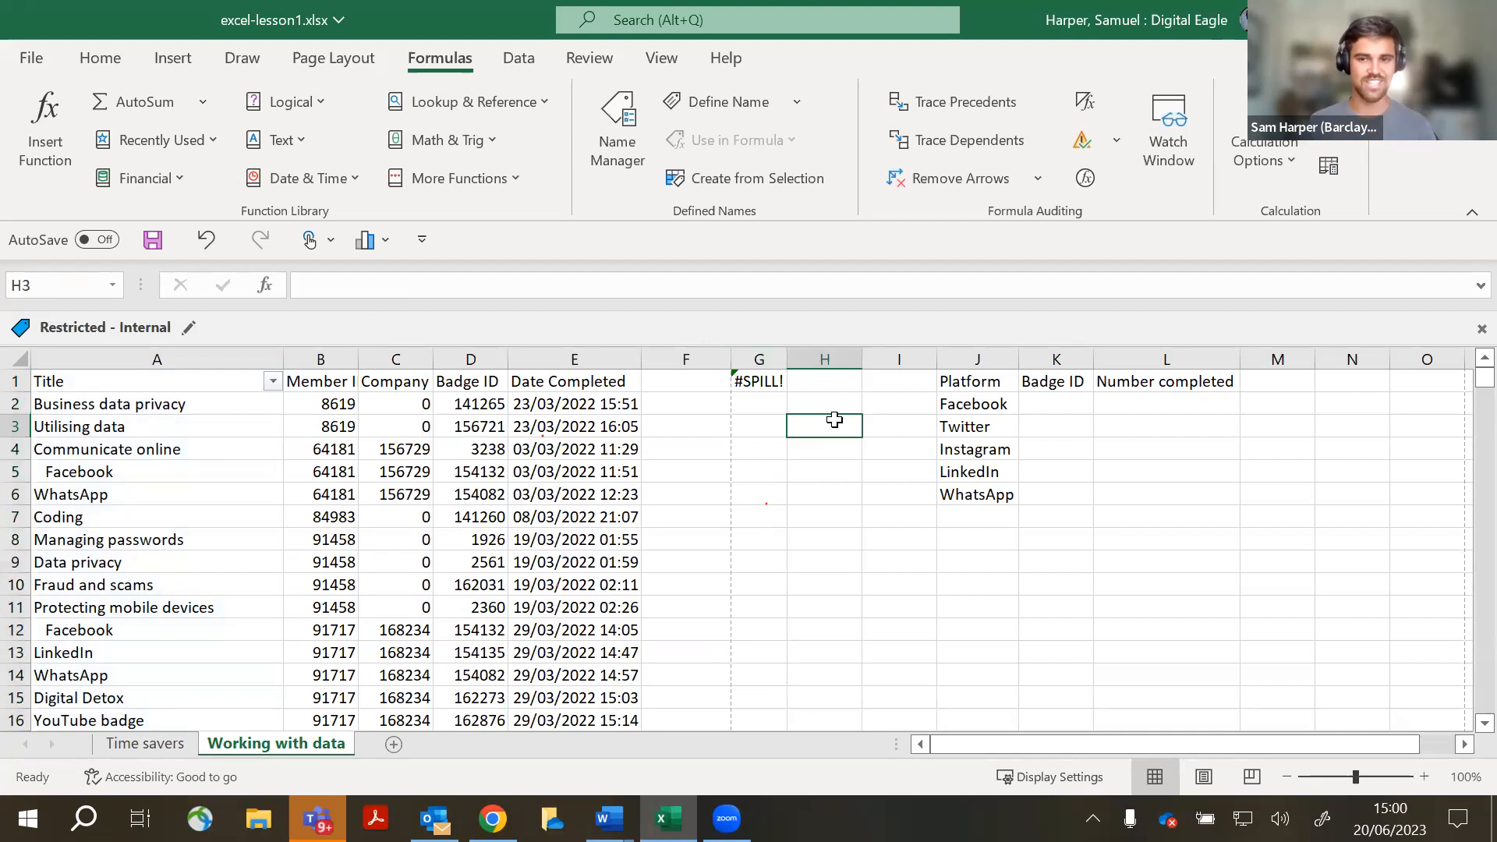
click(761, 402)
click(760, 383)
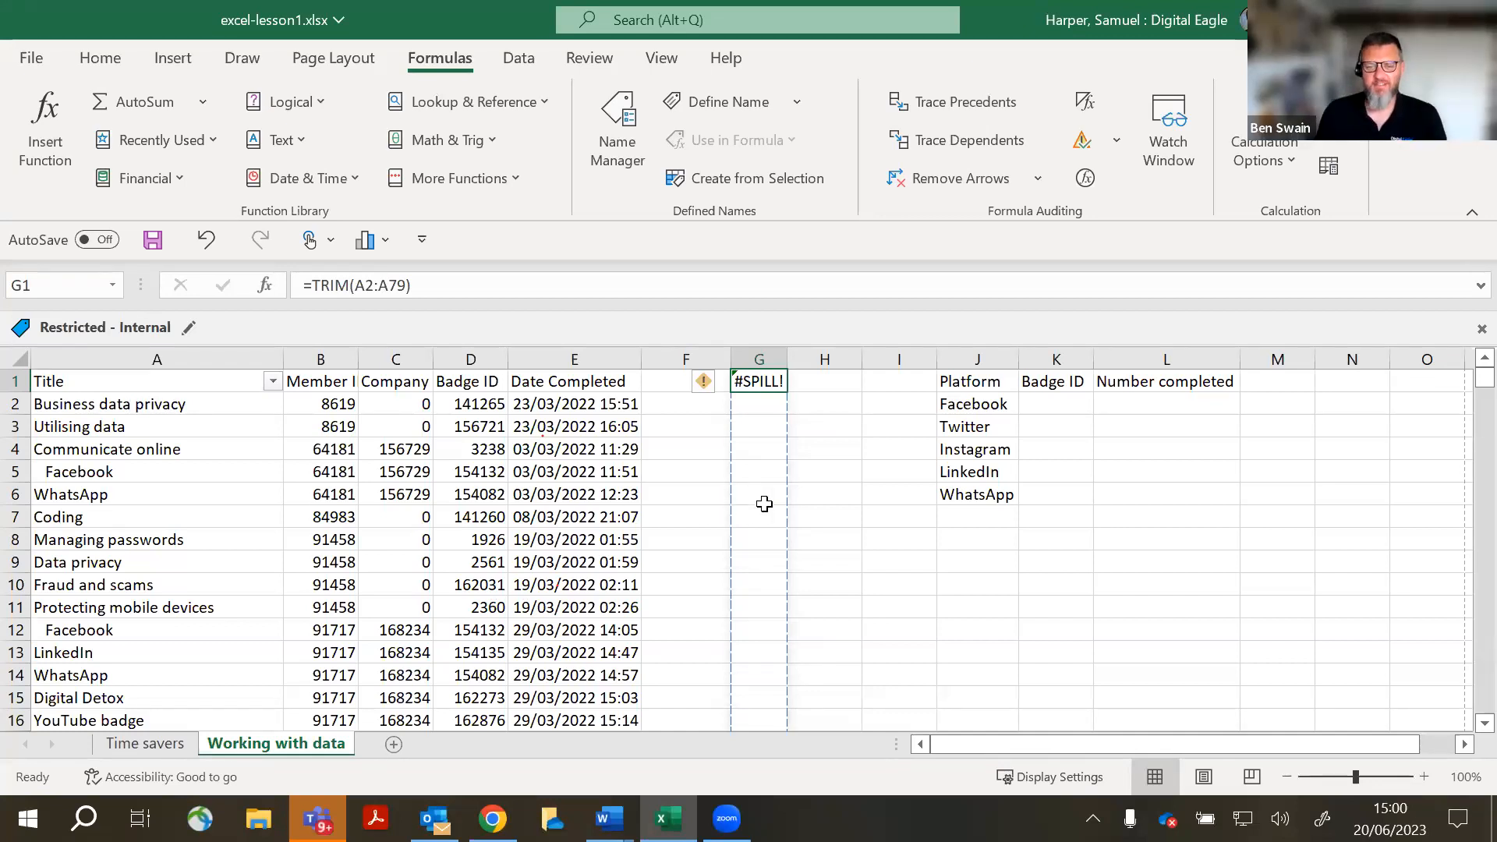
click(707, 380)
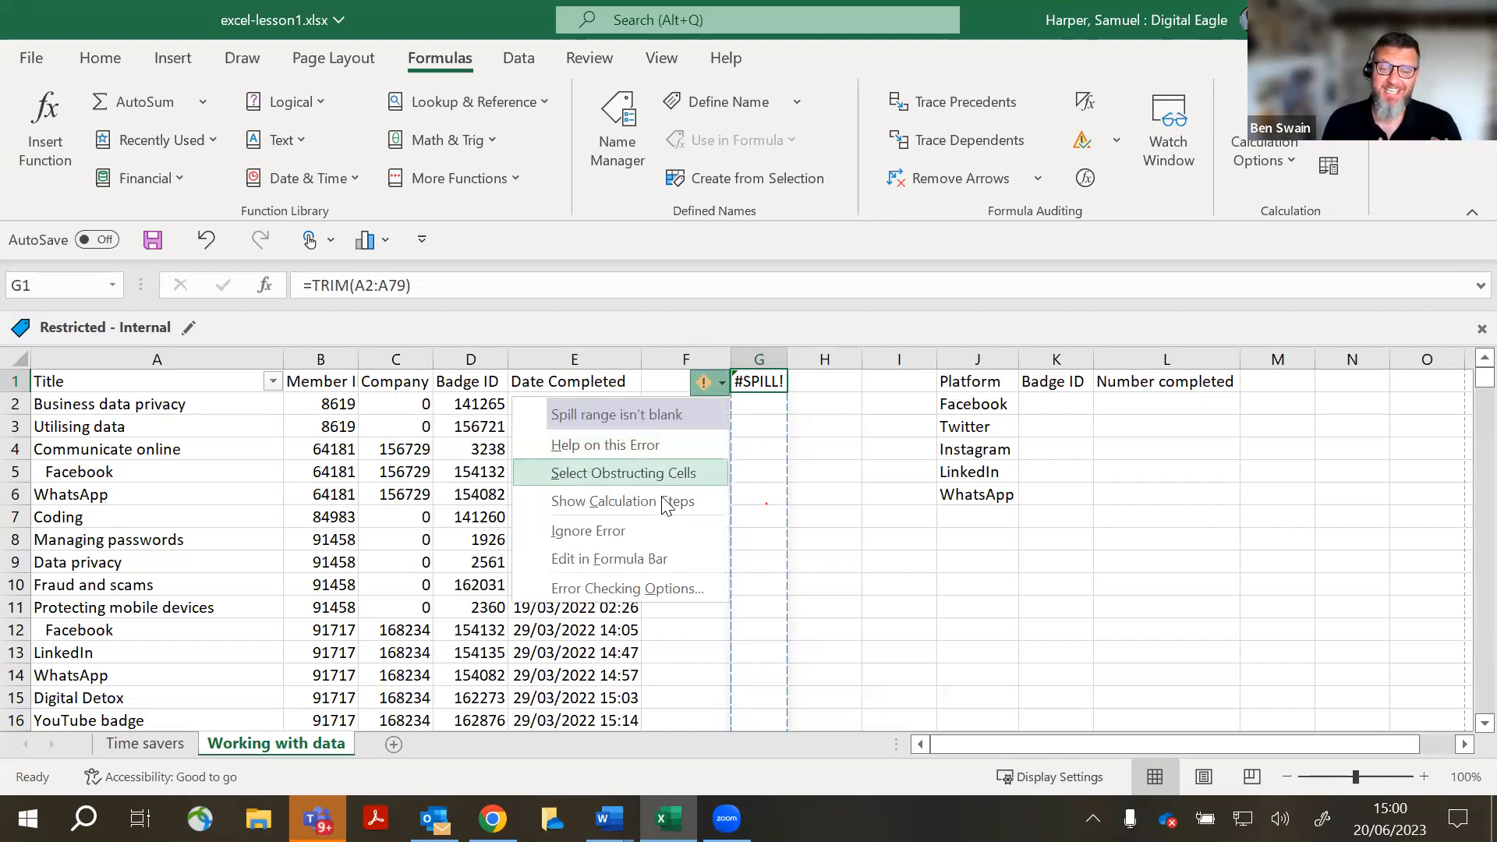
click(639, 445)
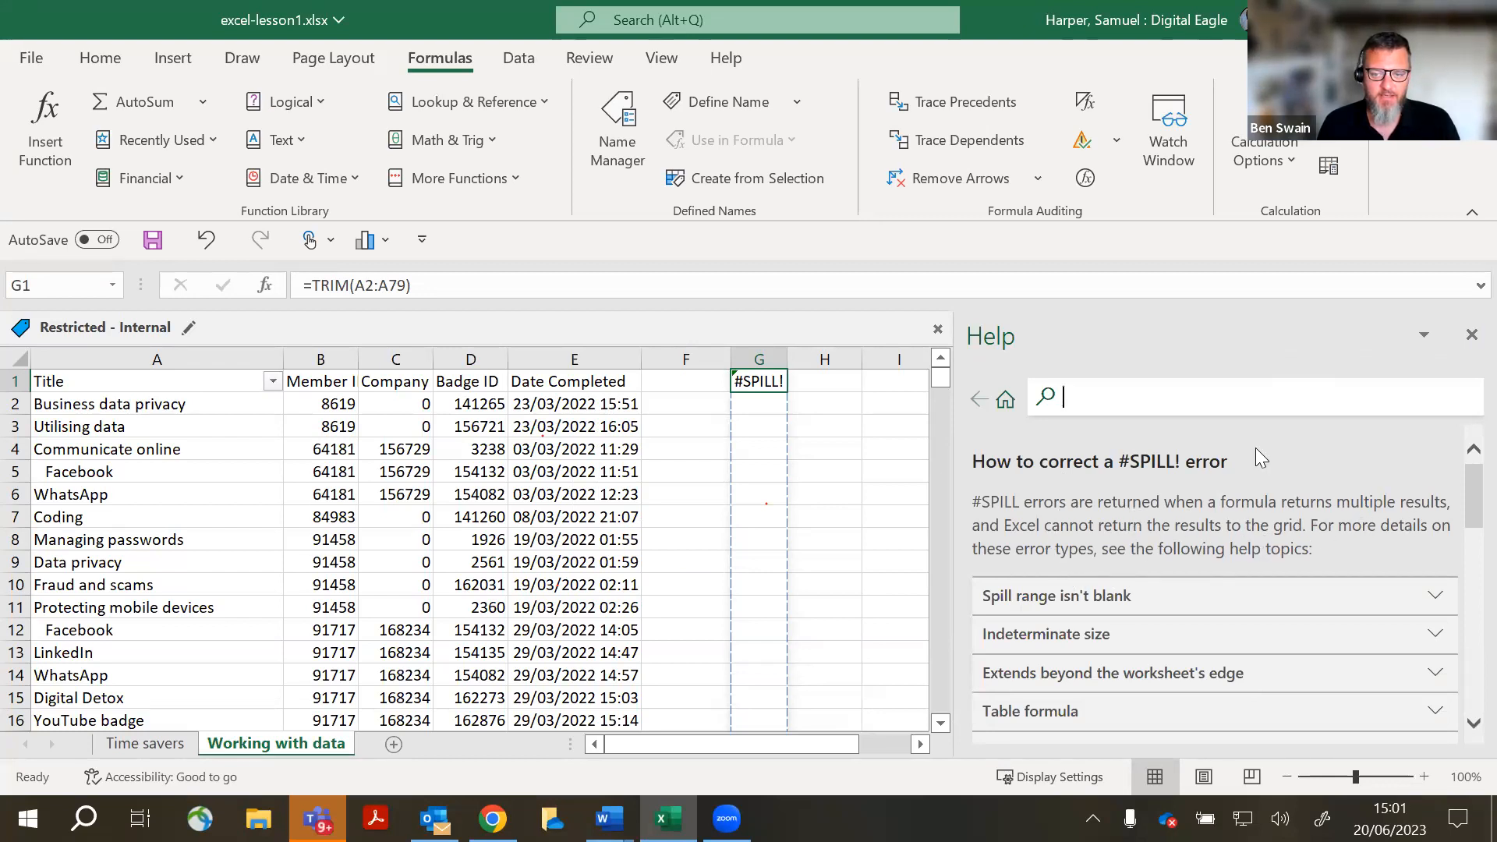
scroll(1248, 499, down, 6)
scroll(1243, 543, up, 5)
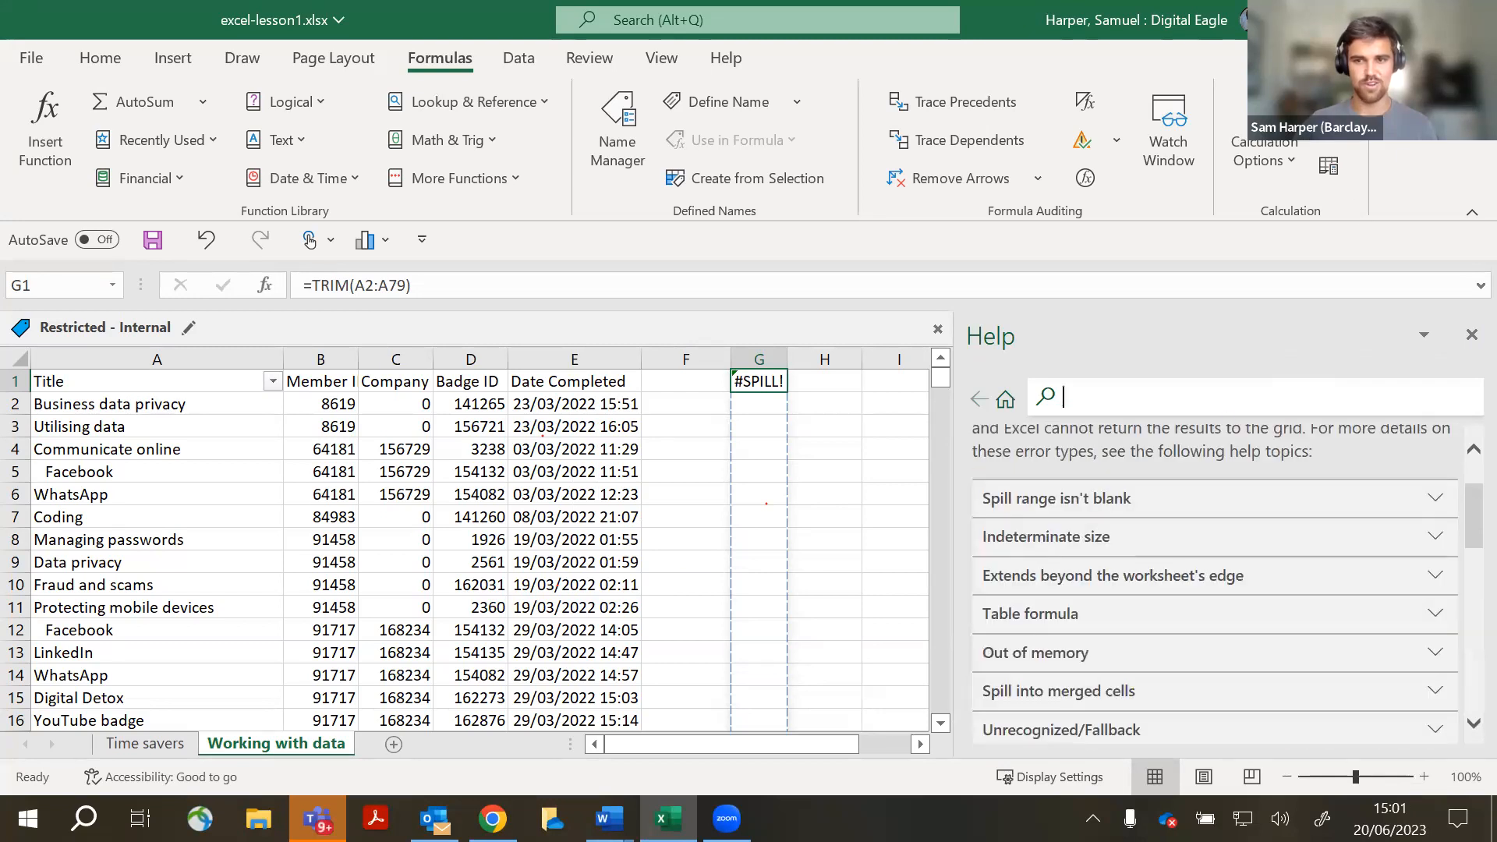
key(ctrl+w)
click(763, 464)
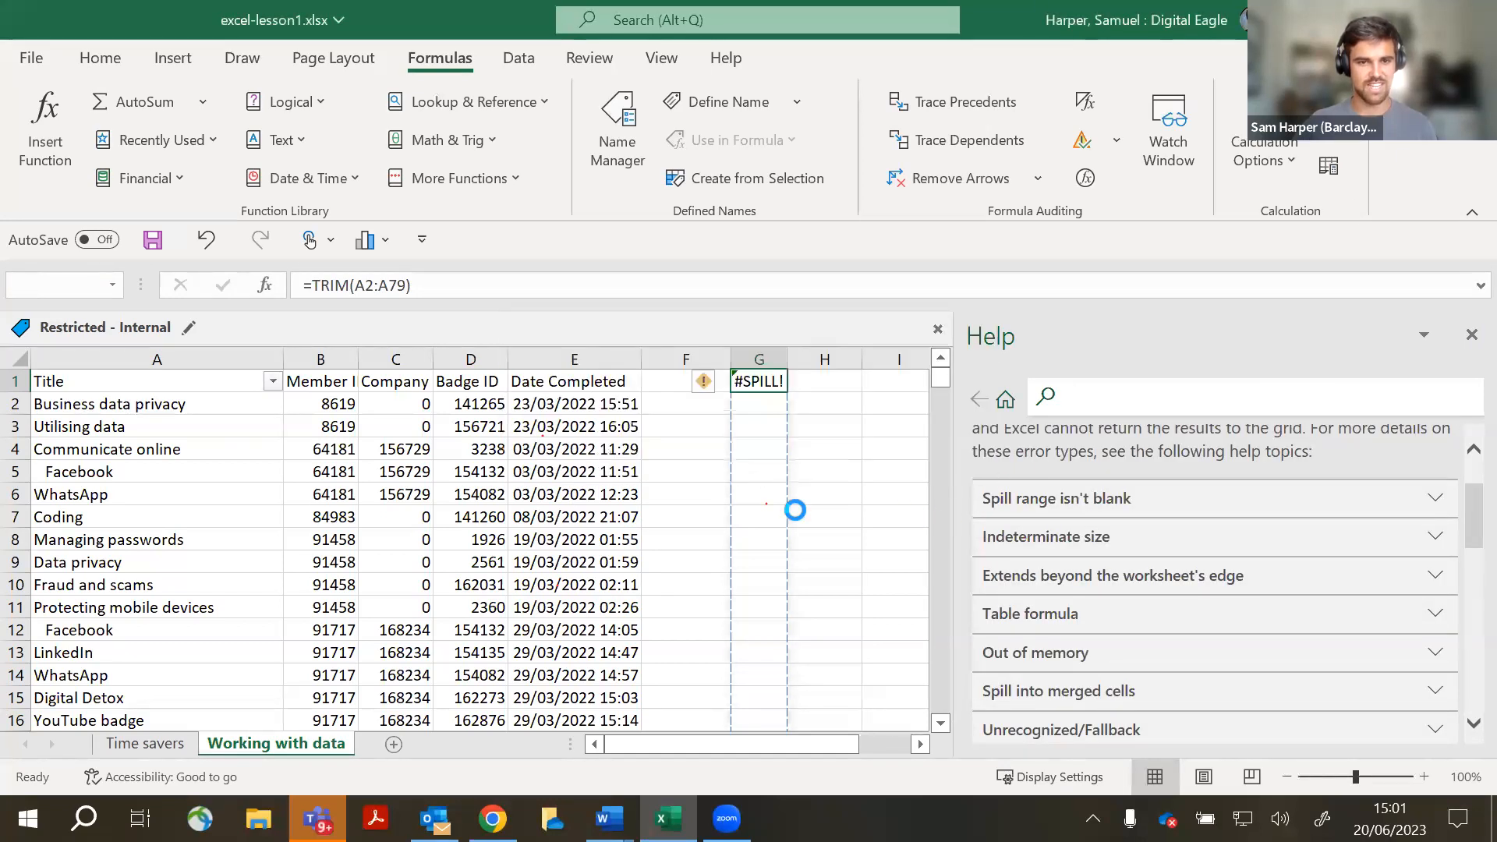
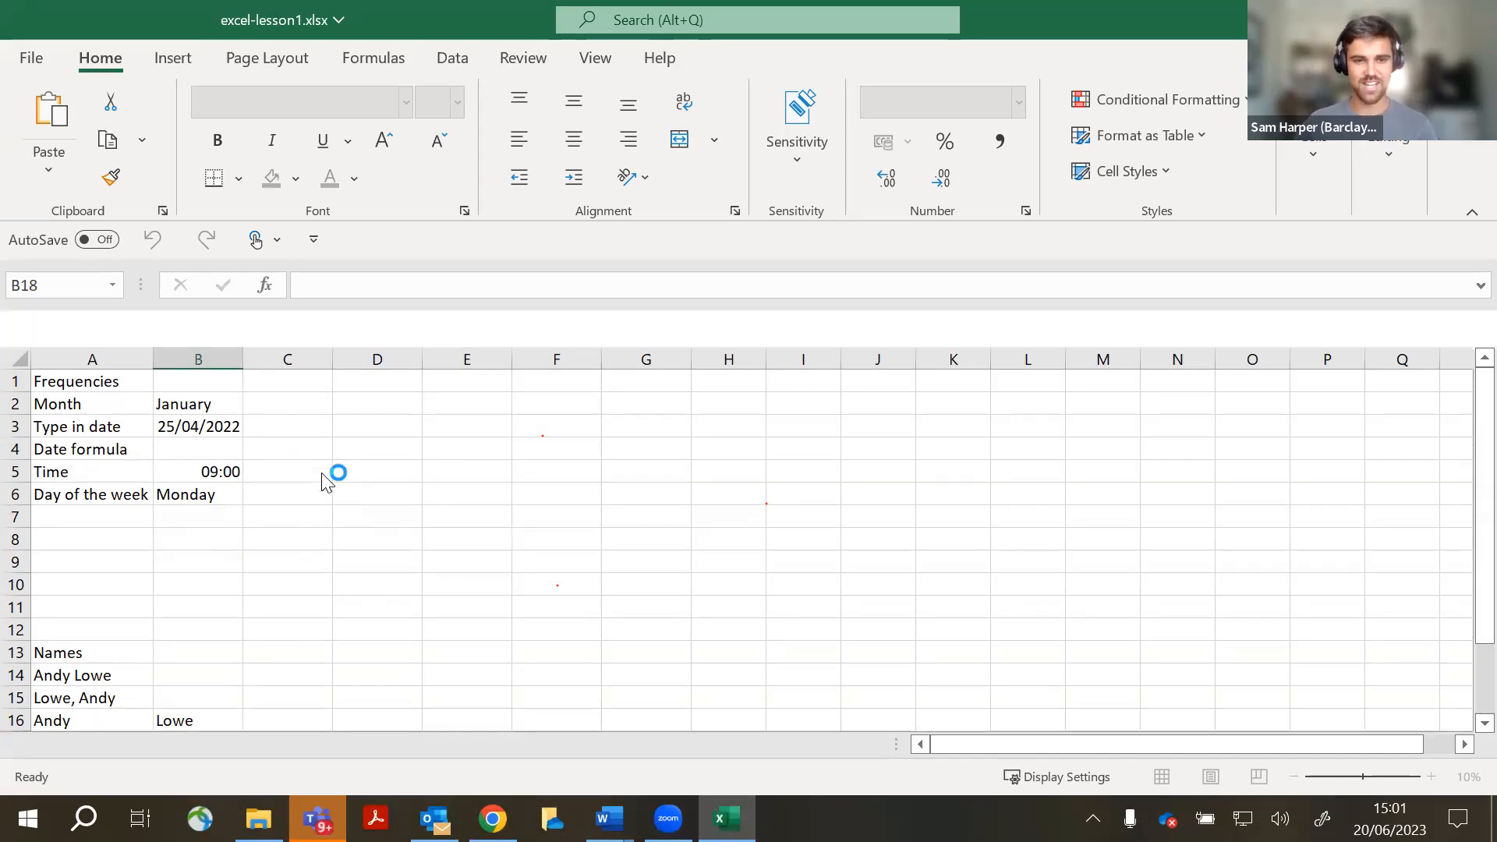
- On the Working with data sheet, enter =TRIM(A:A) in G1 to trim the titles
click(301, 743)
click(772, 385)
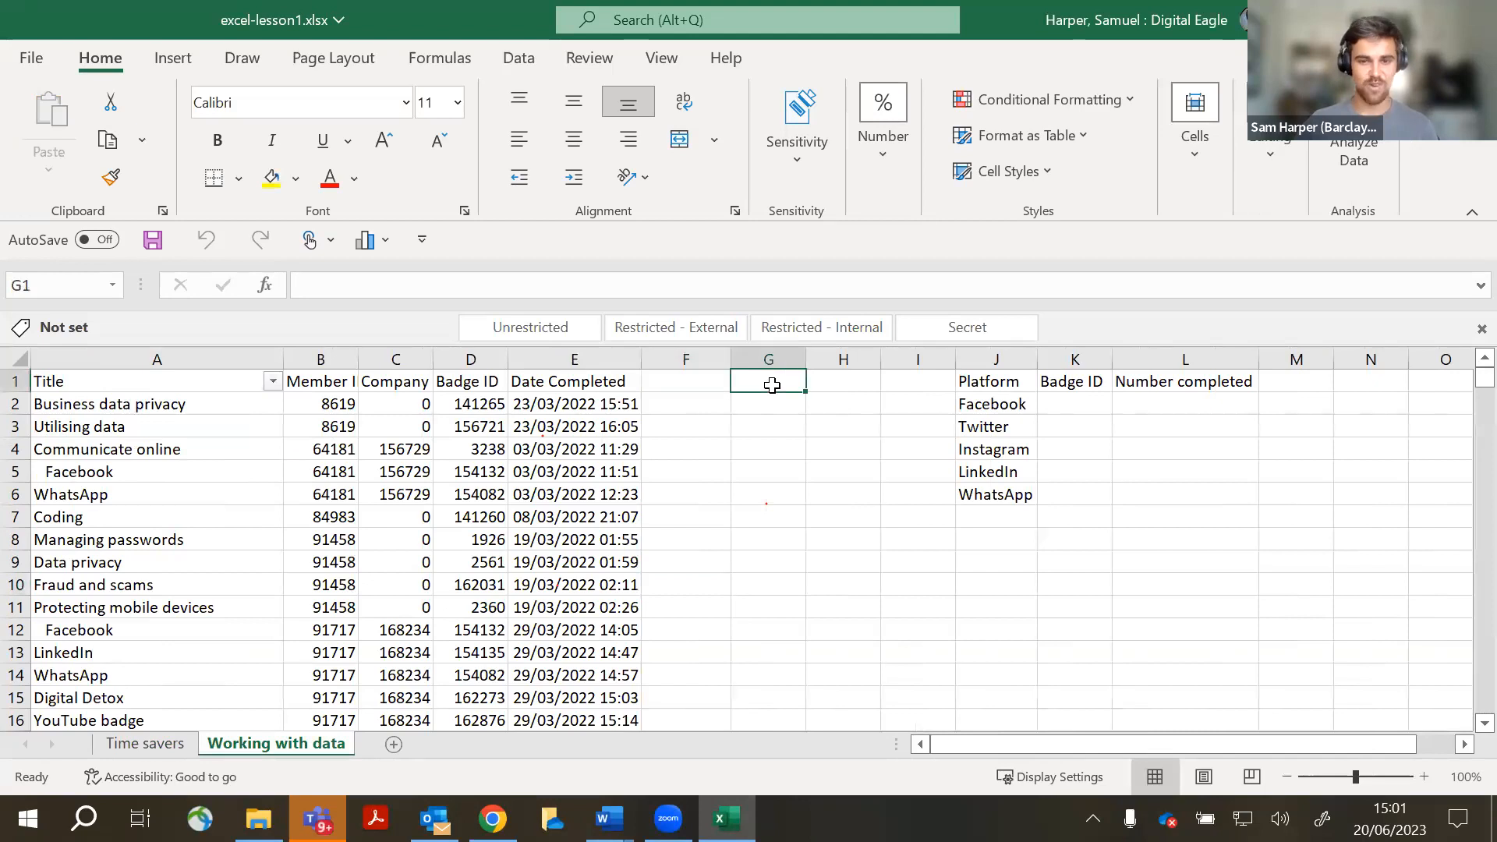
text(=trim)
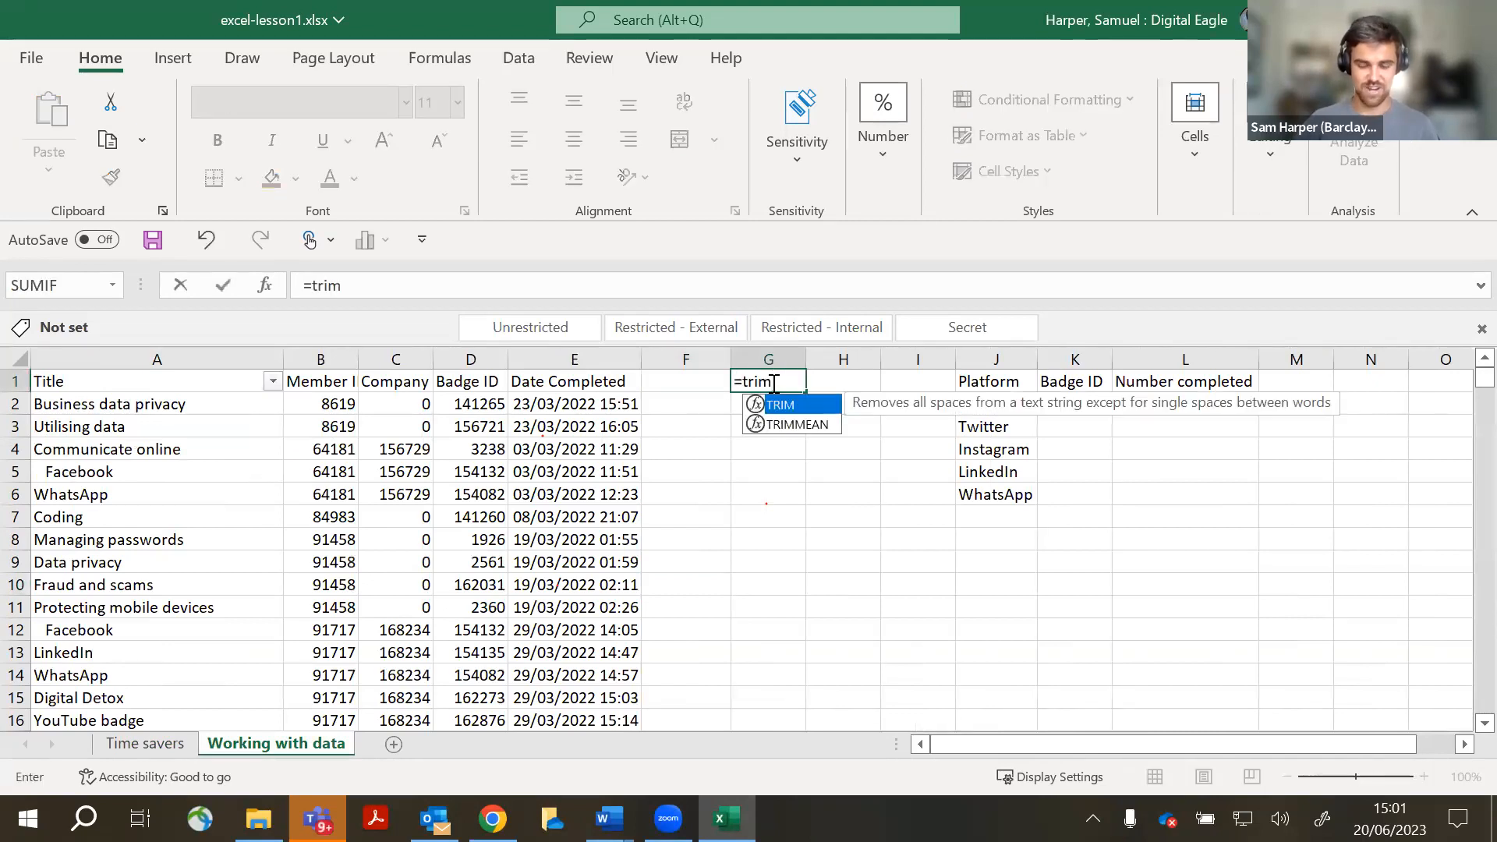
text(()
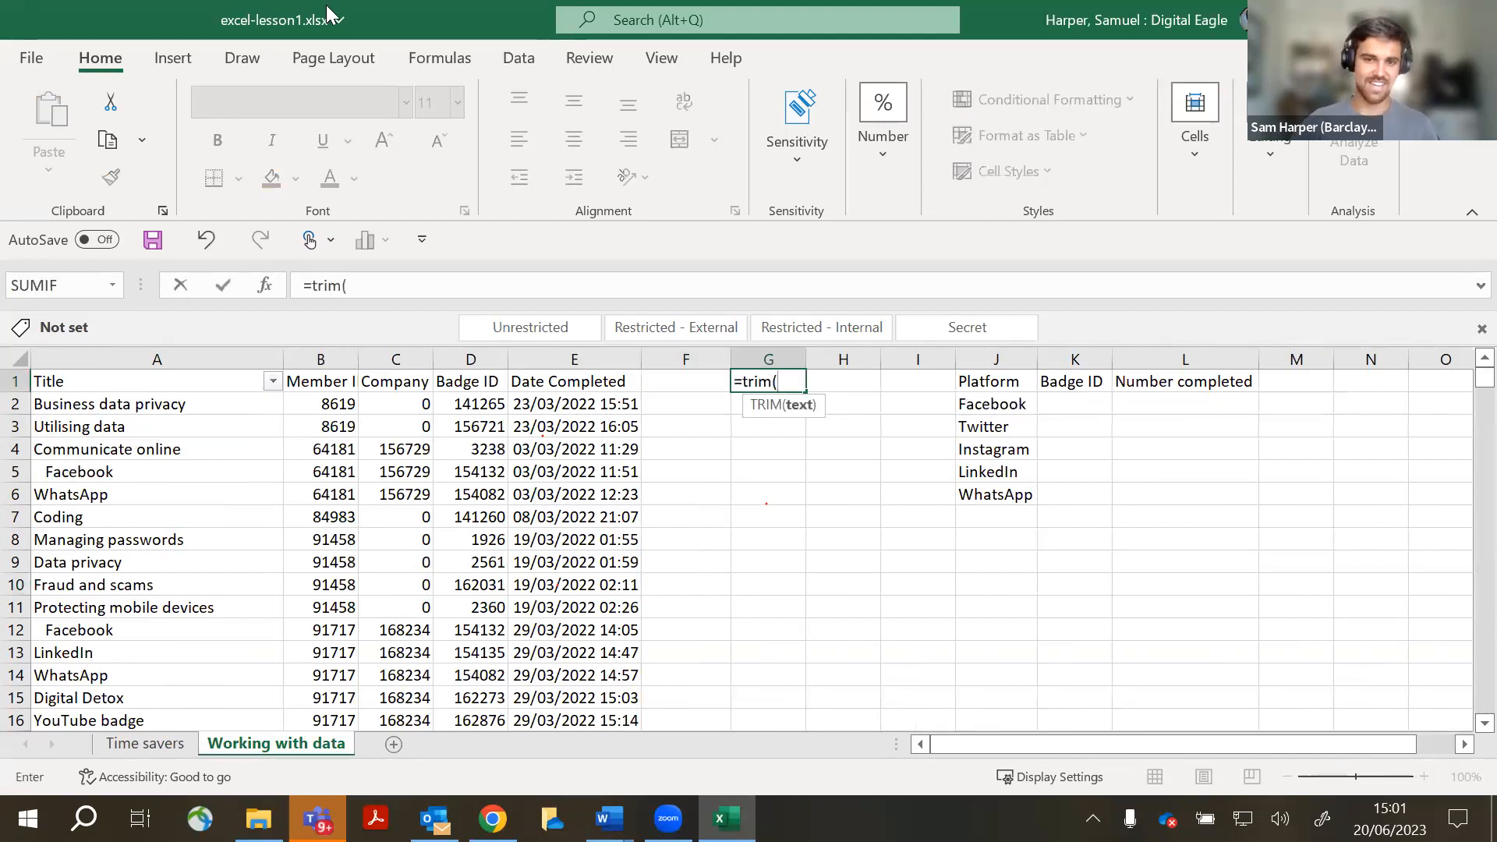
click(112, 365)
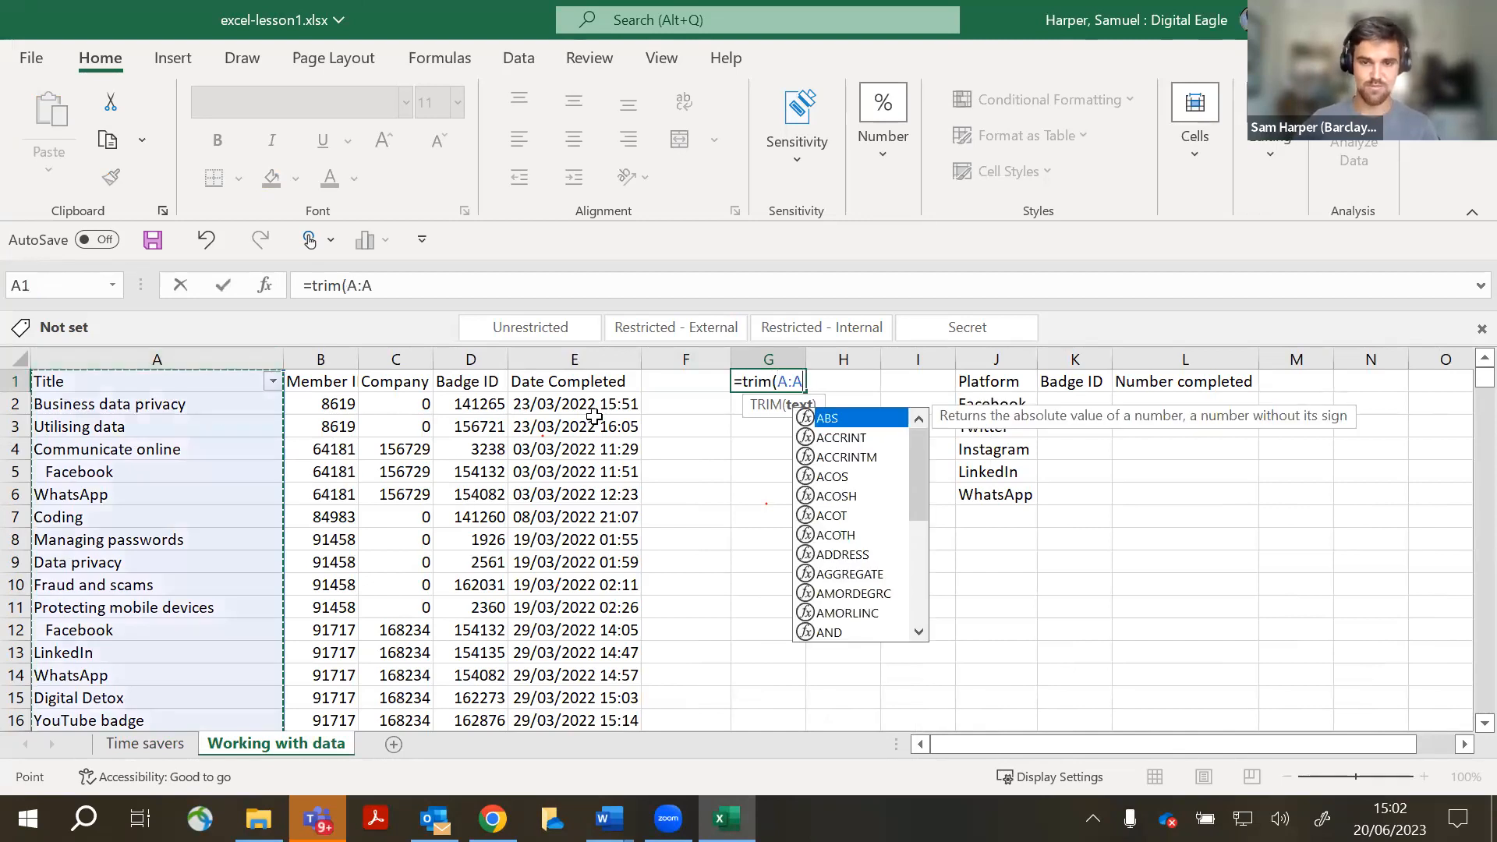
text())
key(Return)
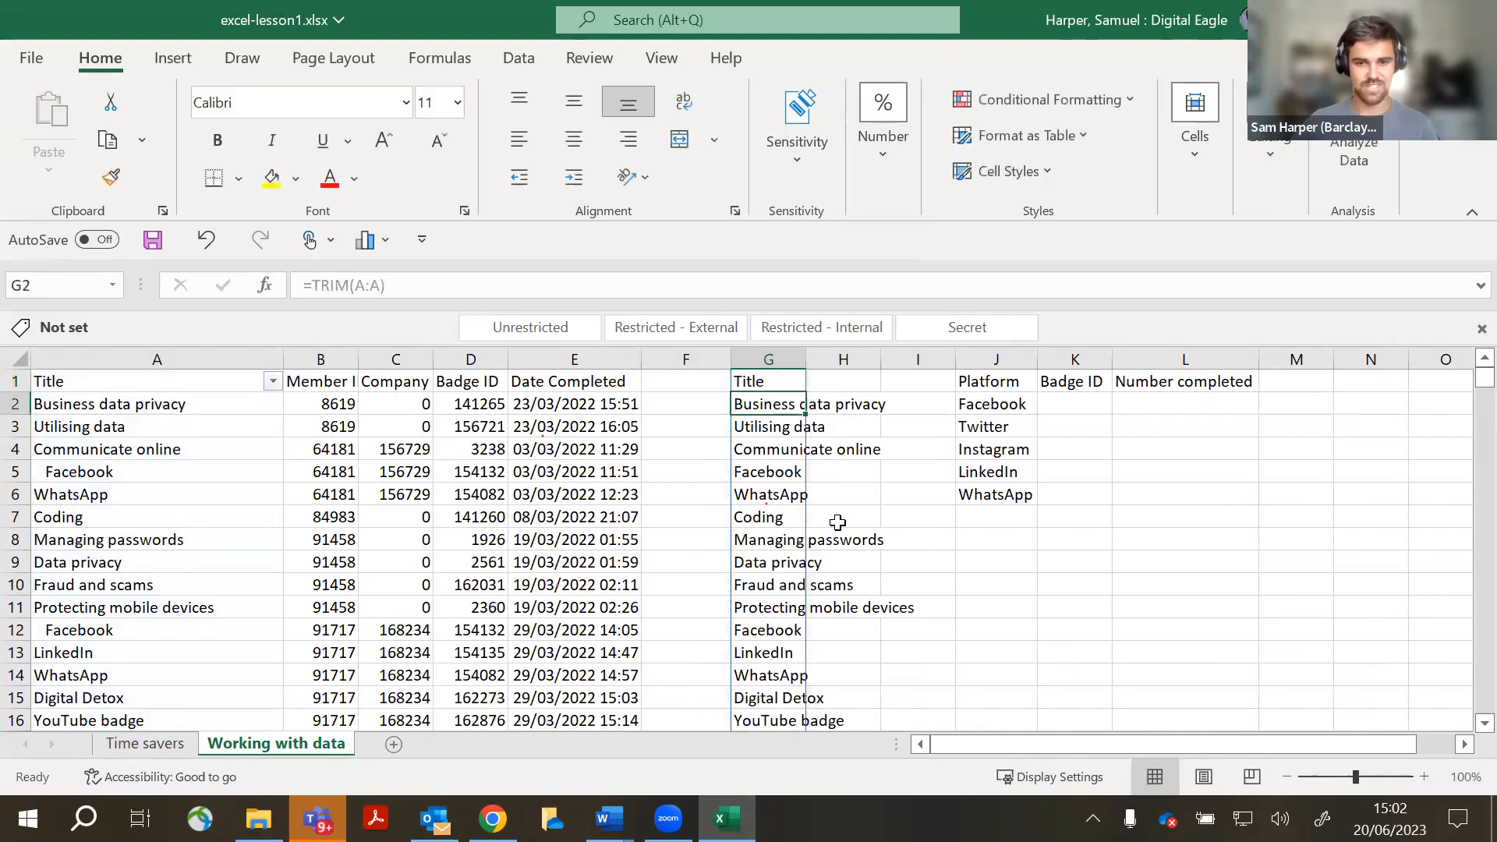
- Apply the Restricted - Internal sensitivity label, then select the trimmed column G
click(812, 326)
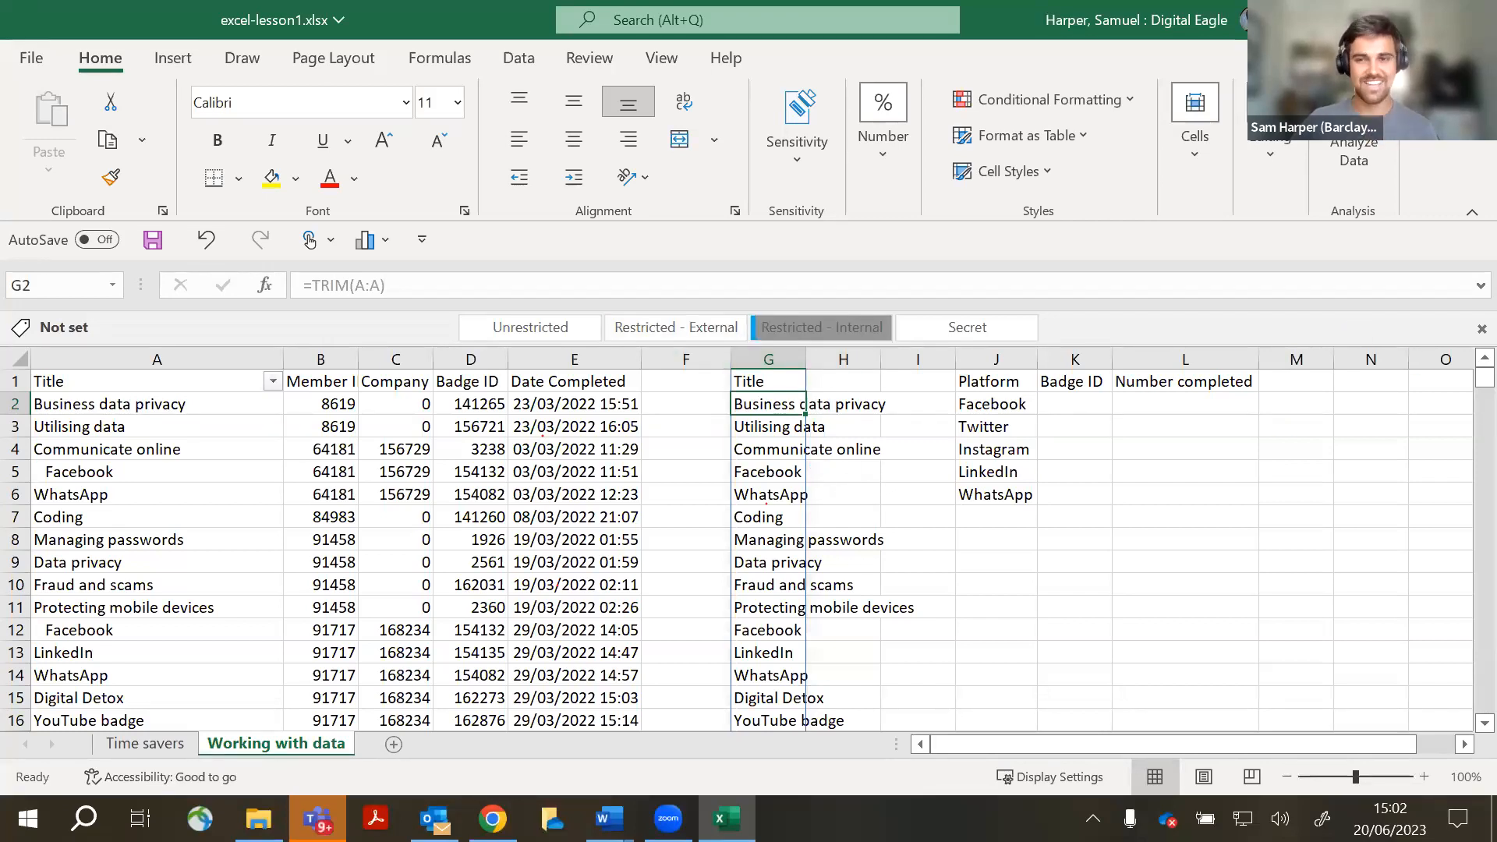
click(1147, 539)
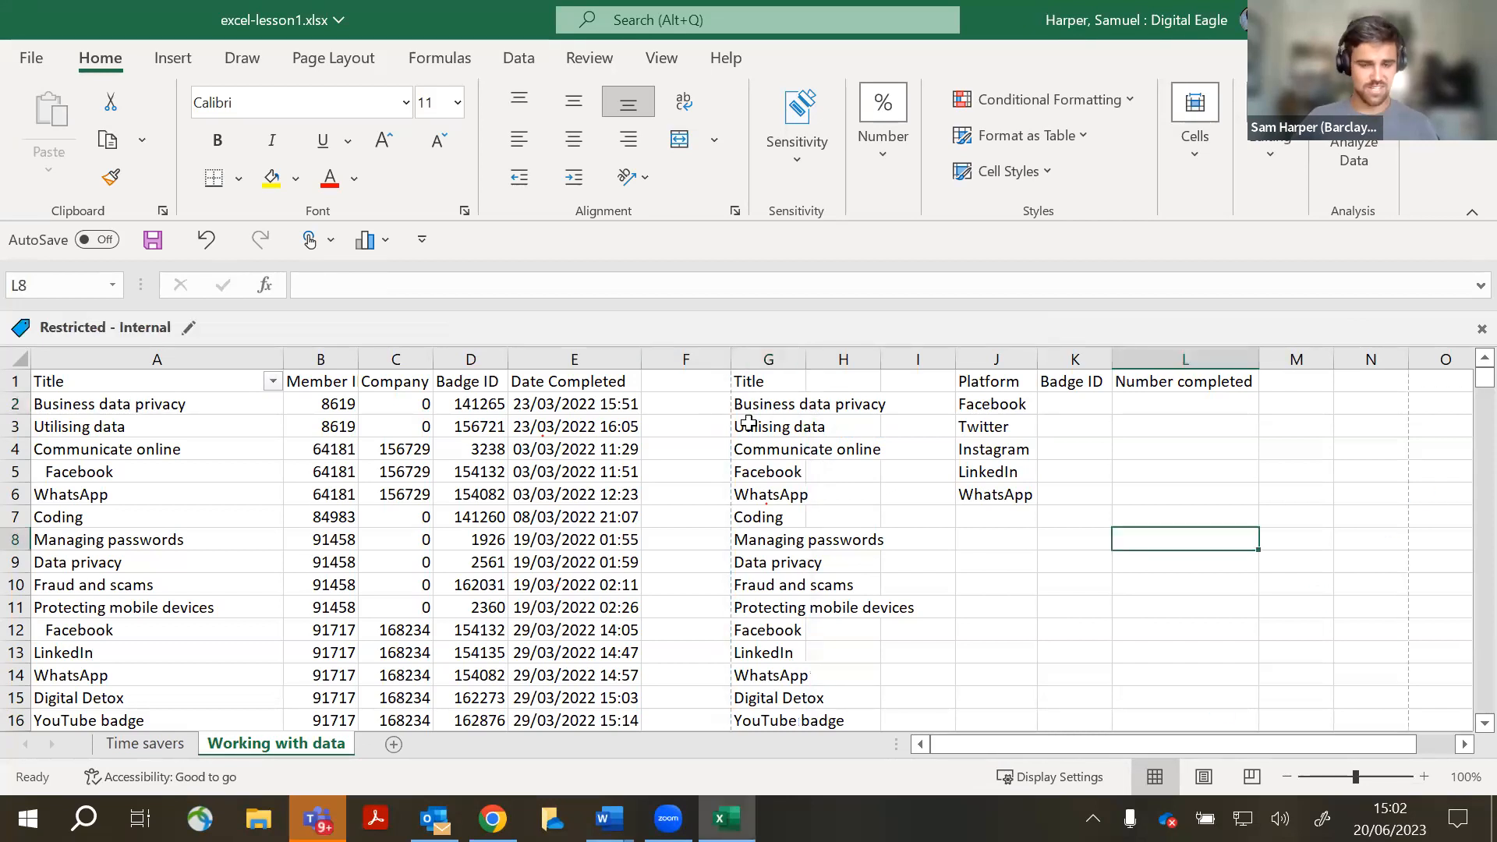
click(778, 379)
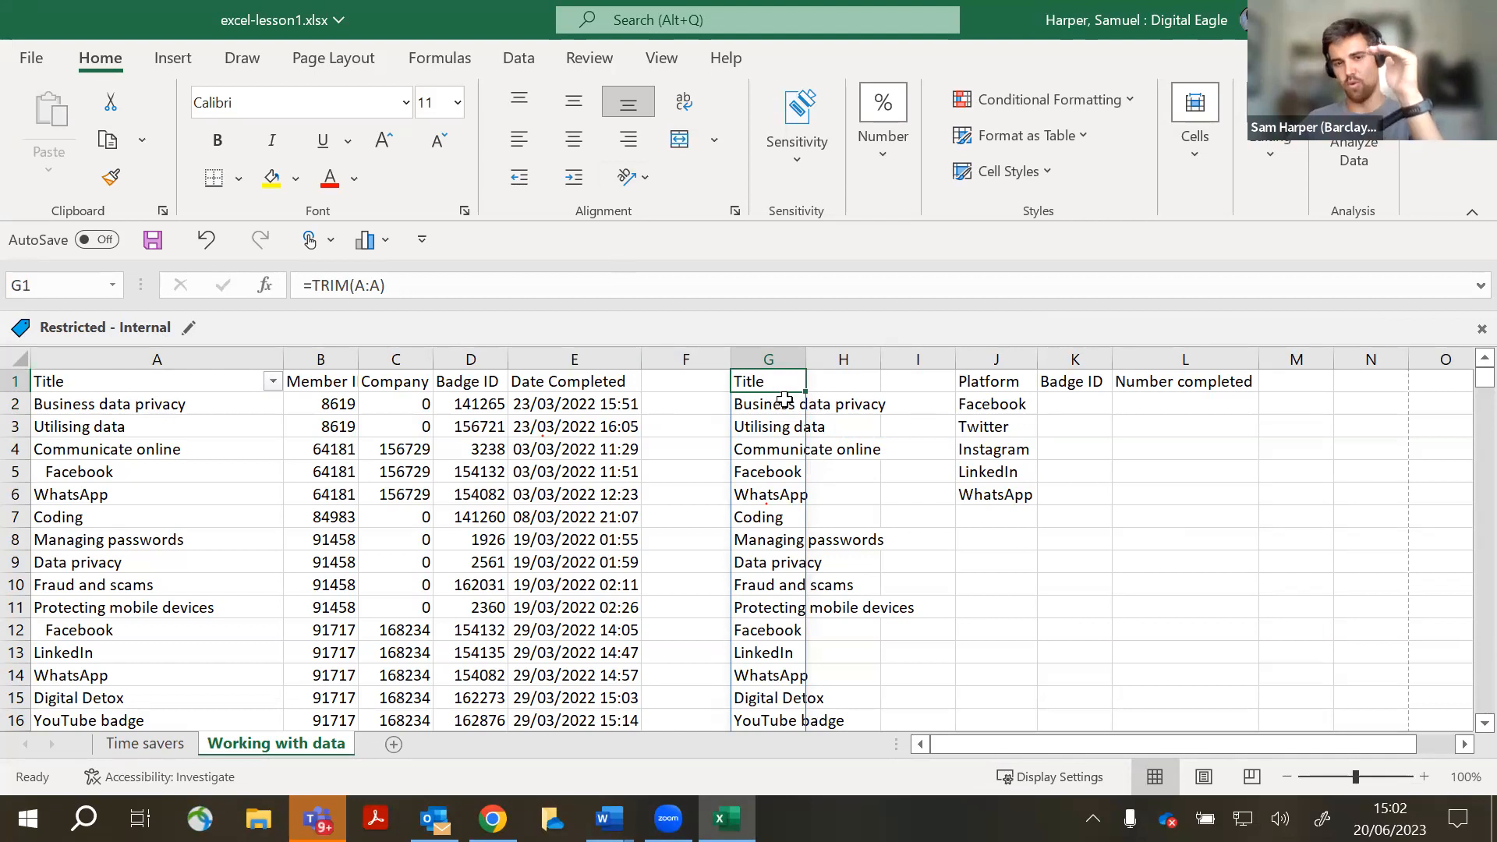
scroll(778, 400, down, 17)
scroll(783, 477, down, 7)
scroll(784, 484, up, 20)
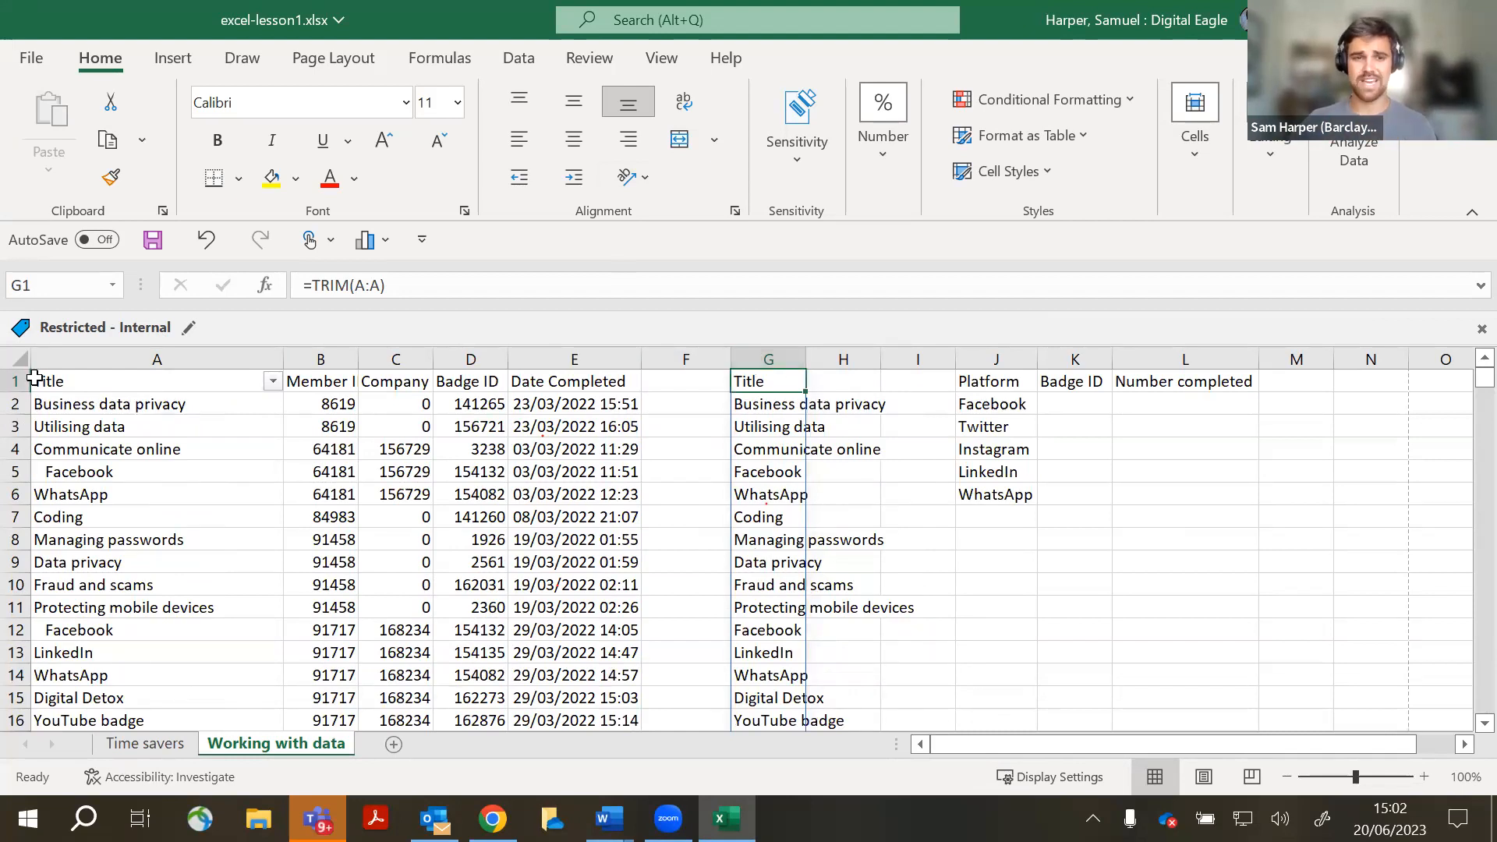
click(784, 367)
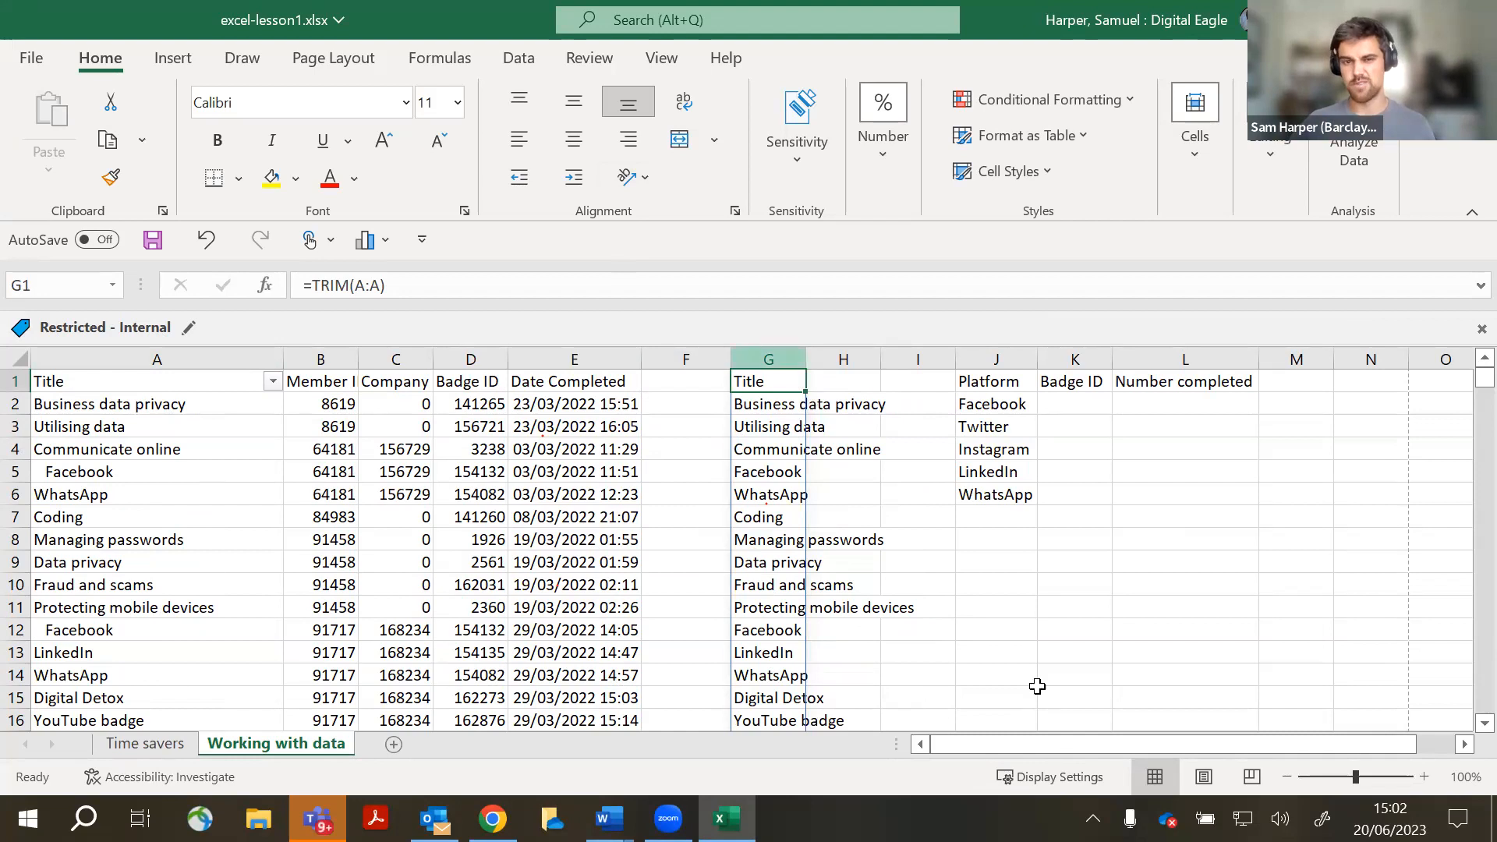
- Copy column G and paste it as values over the Title column A
right_click(764, 352)
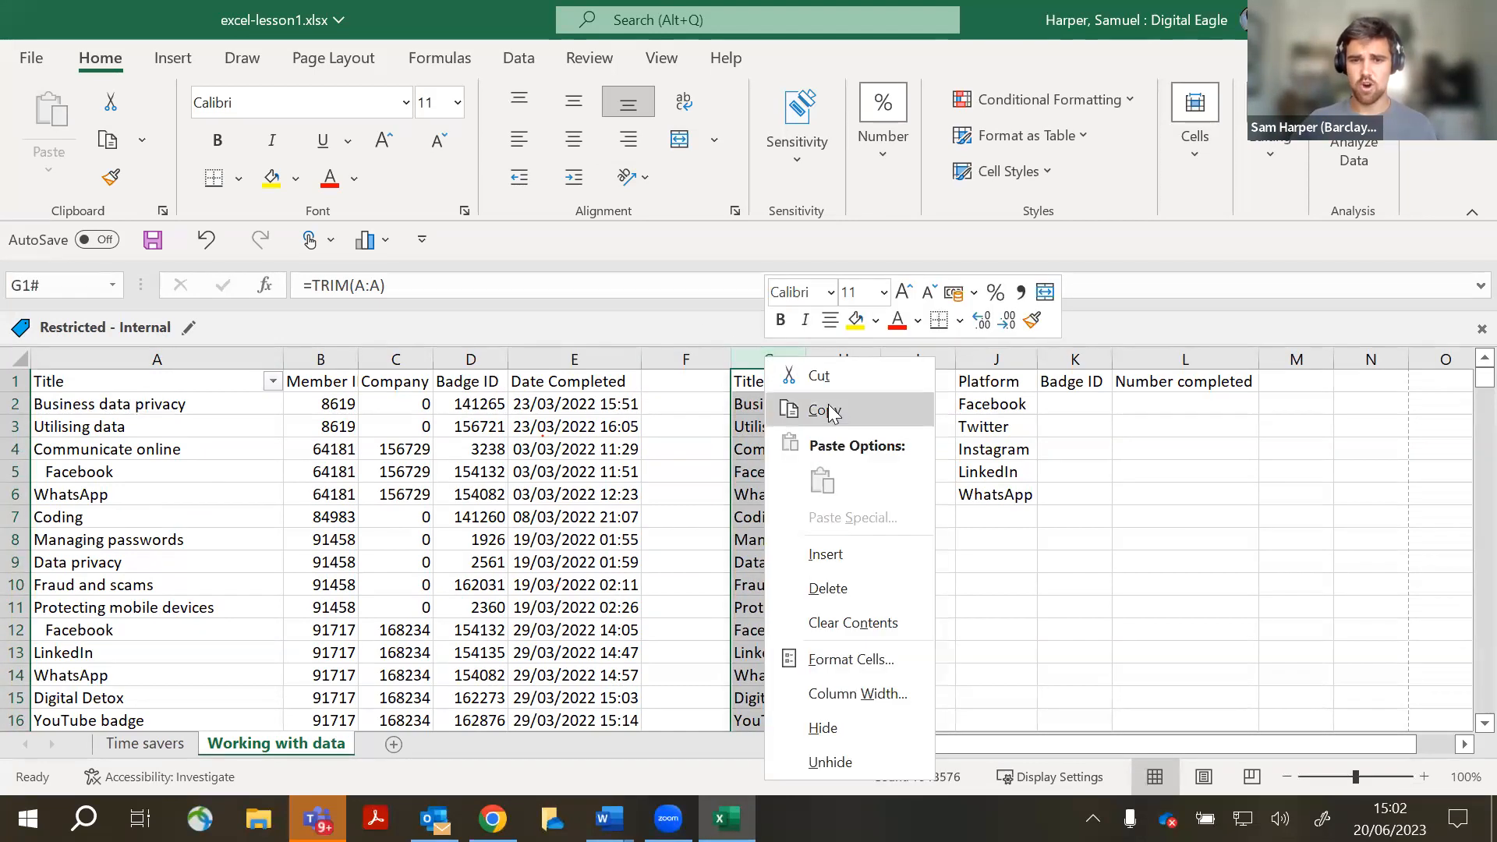
click(832, 406)
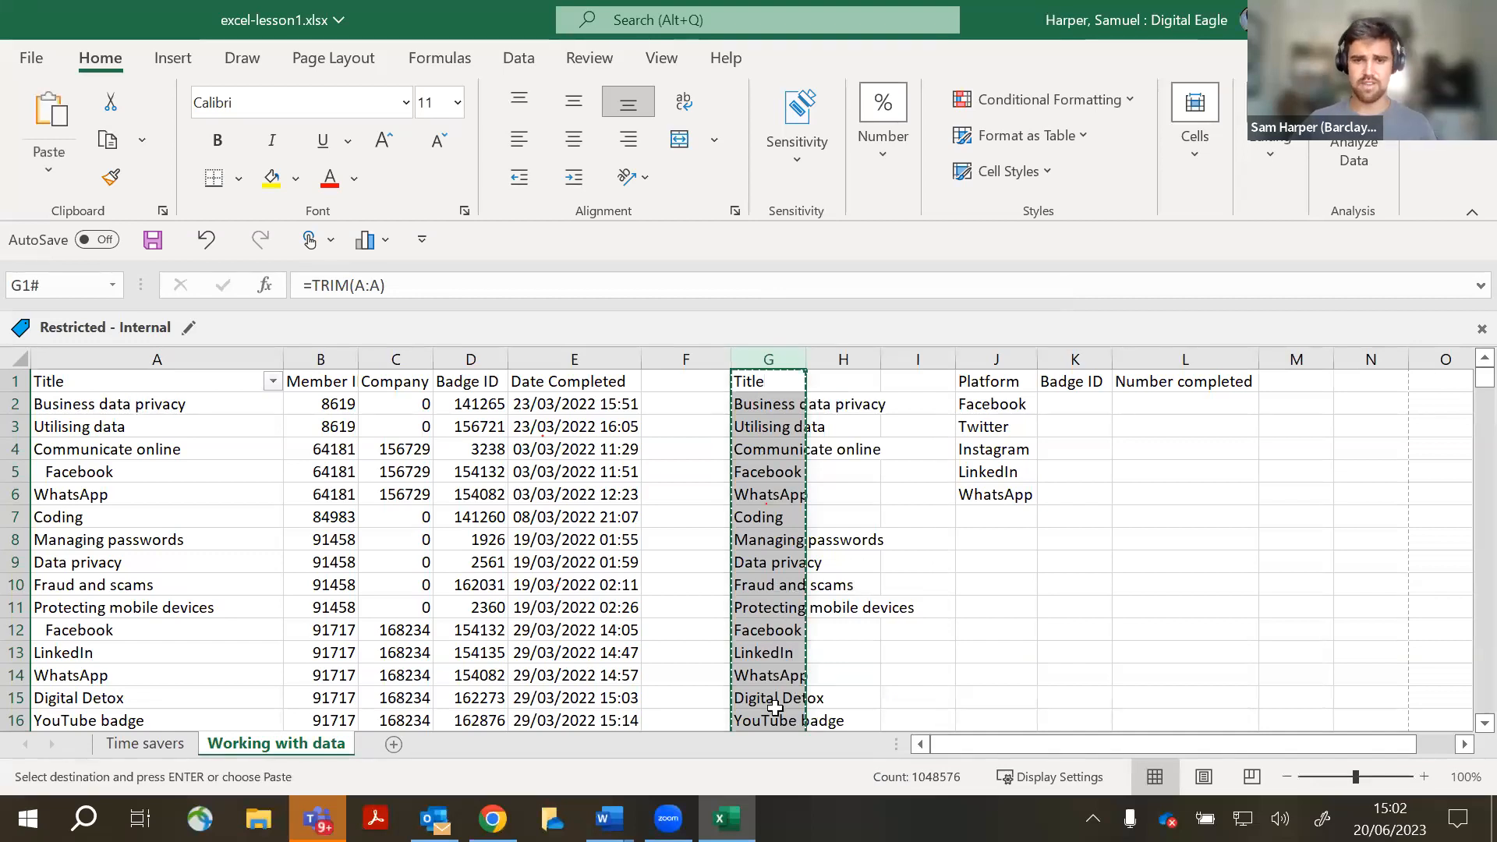
right_click(169, 352)
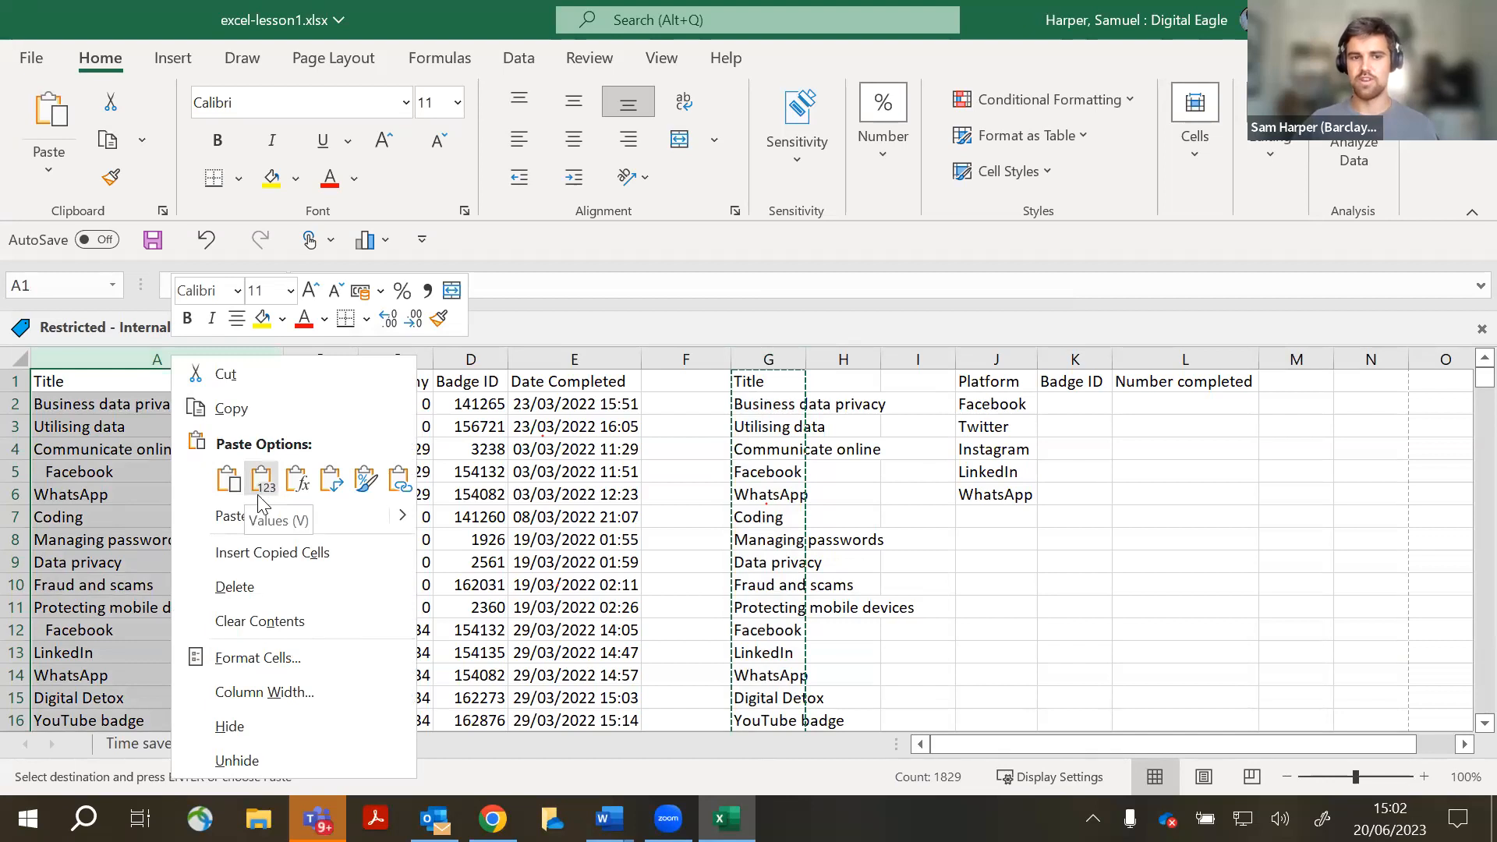
click(265, 483)
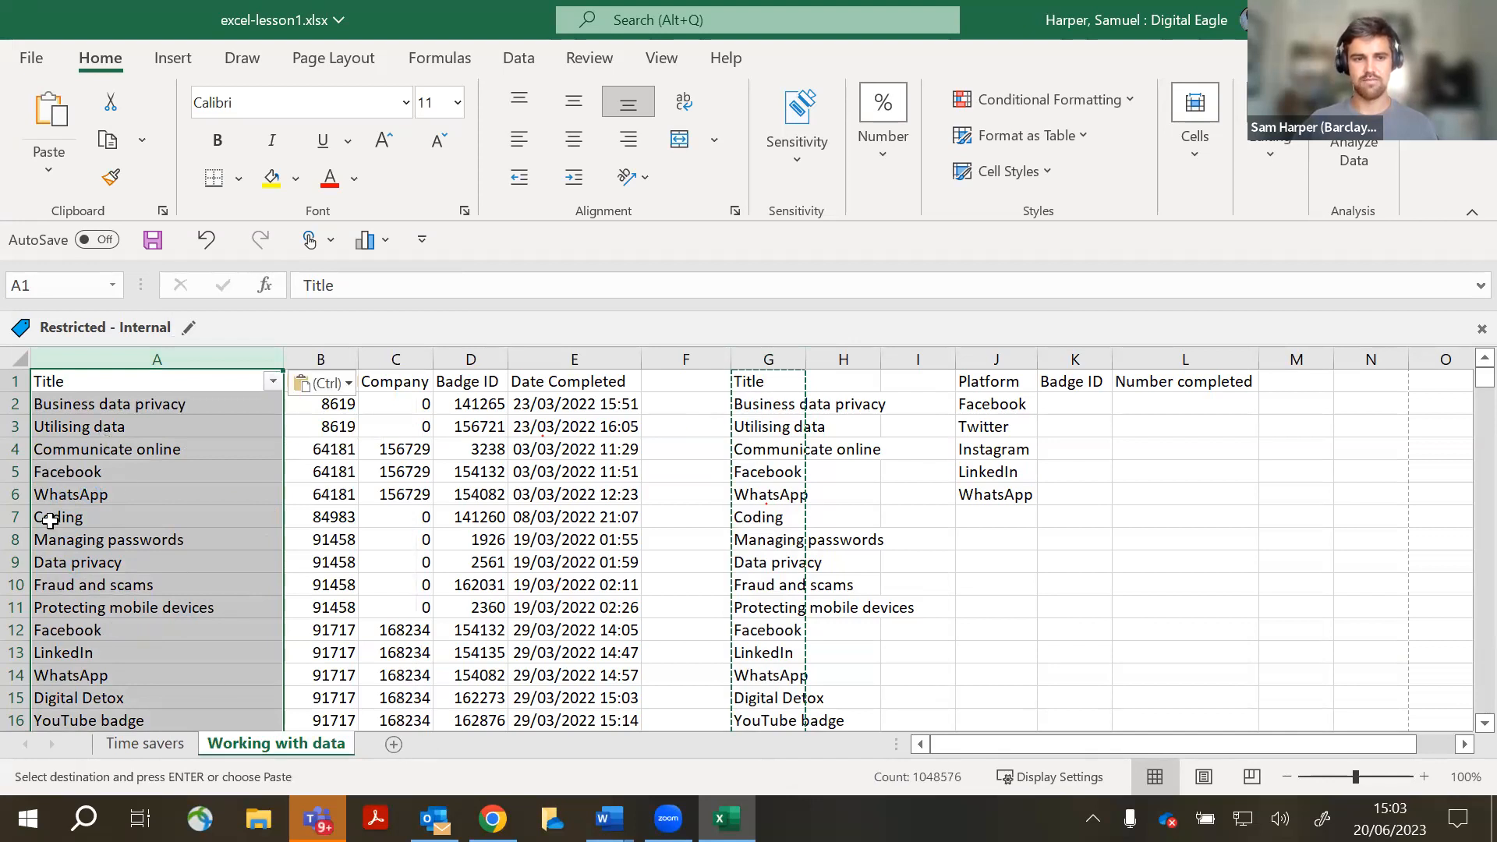
- Clear the contents of the helper TRIM column G
key(ctrl)
click(773, 354)
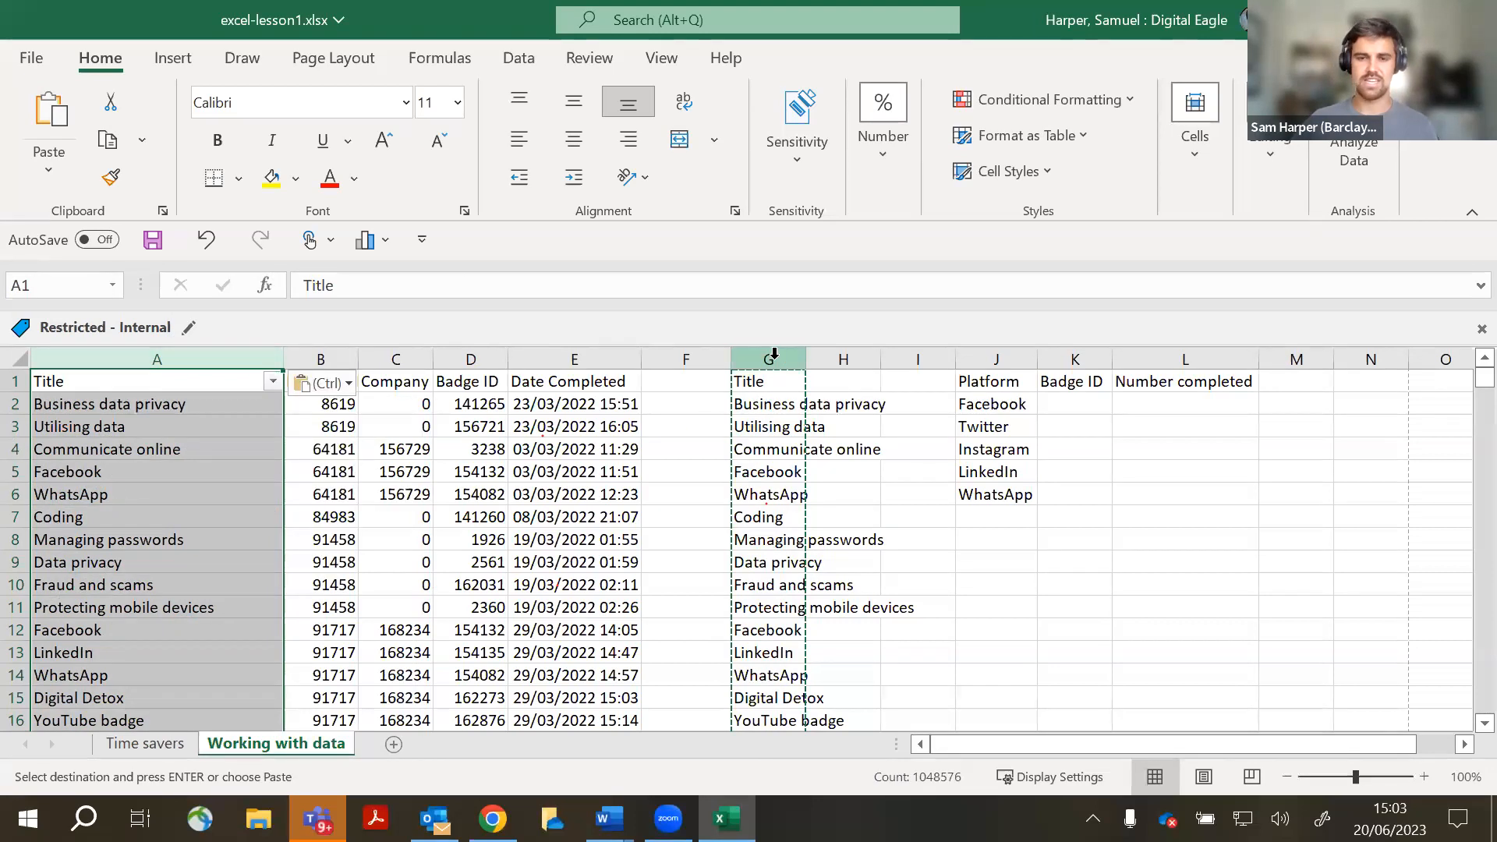
click(775, 354)
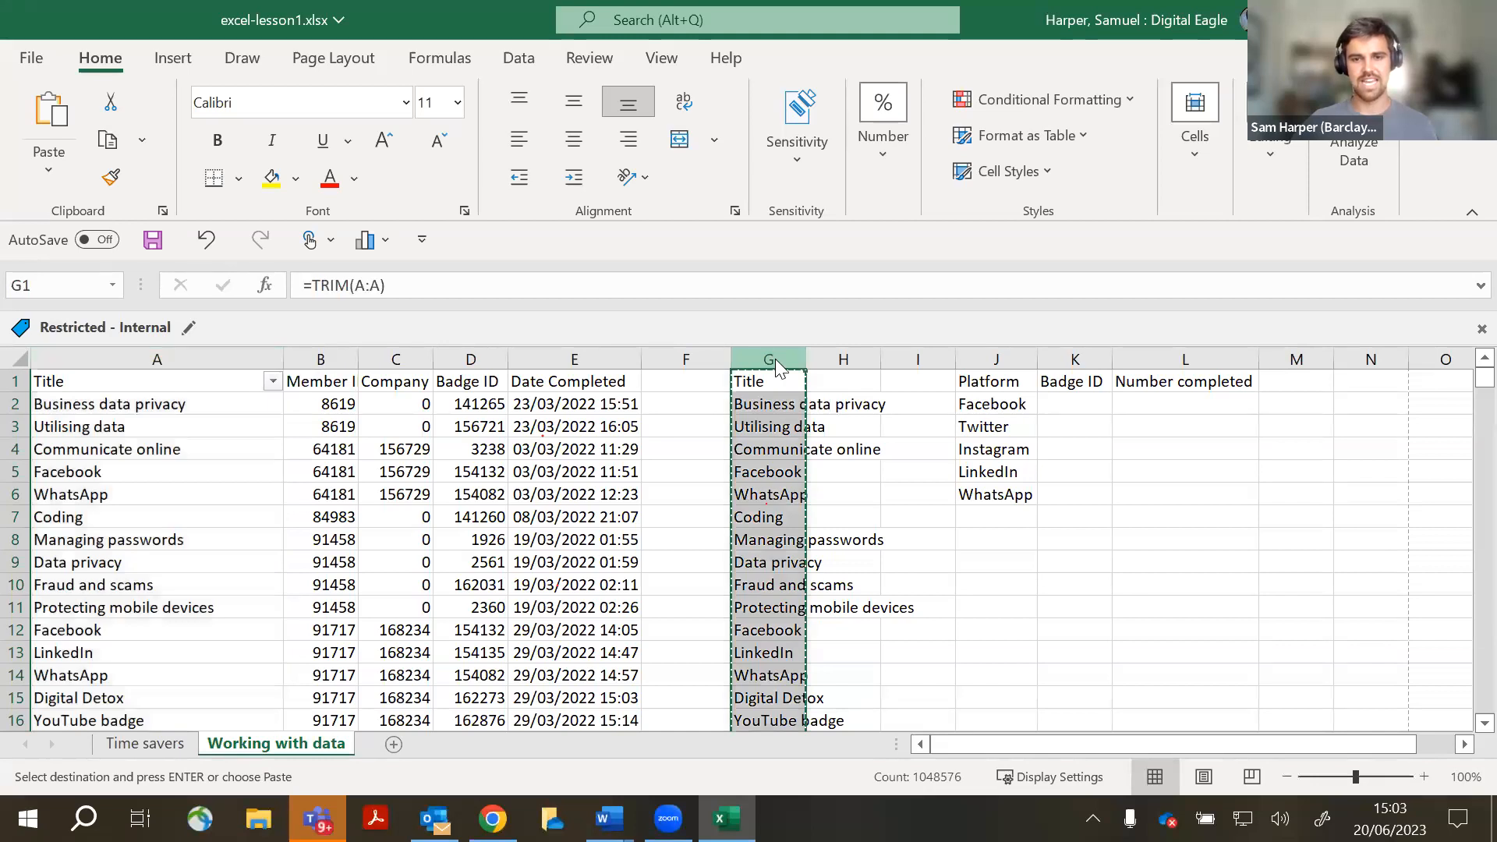
right_click(775, 358)
click(864, 627)
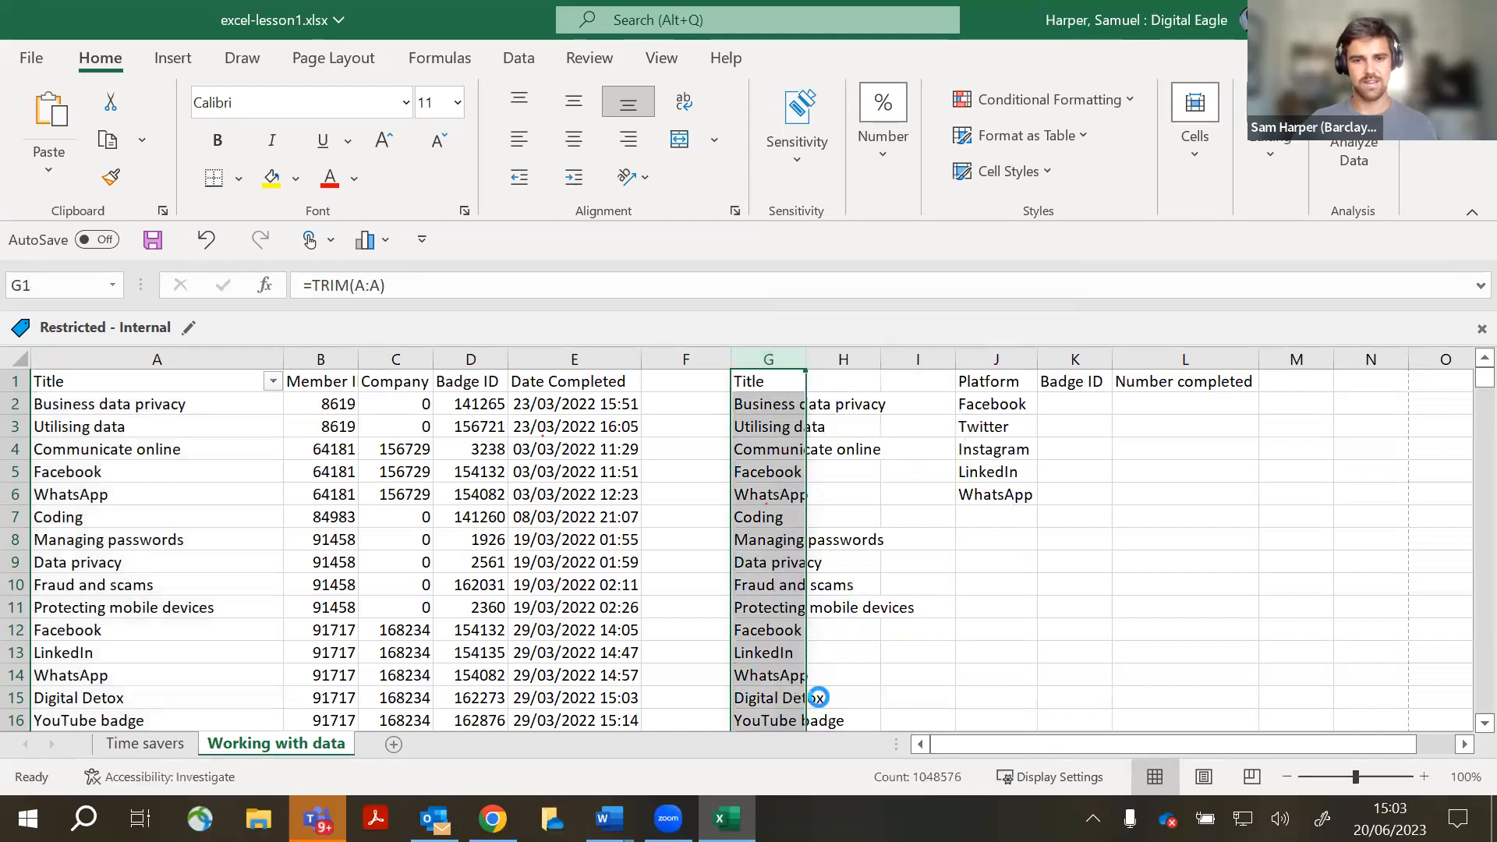
click(885, 441)
click(764, 382)
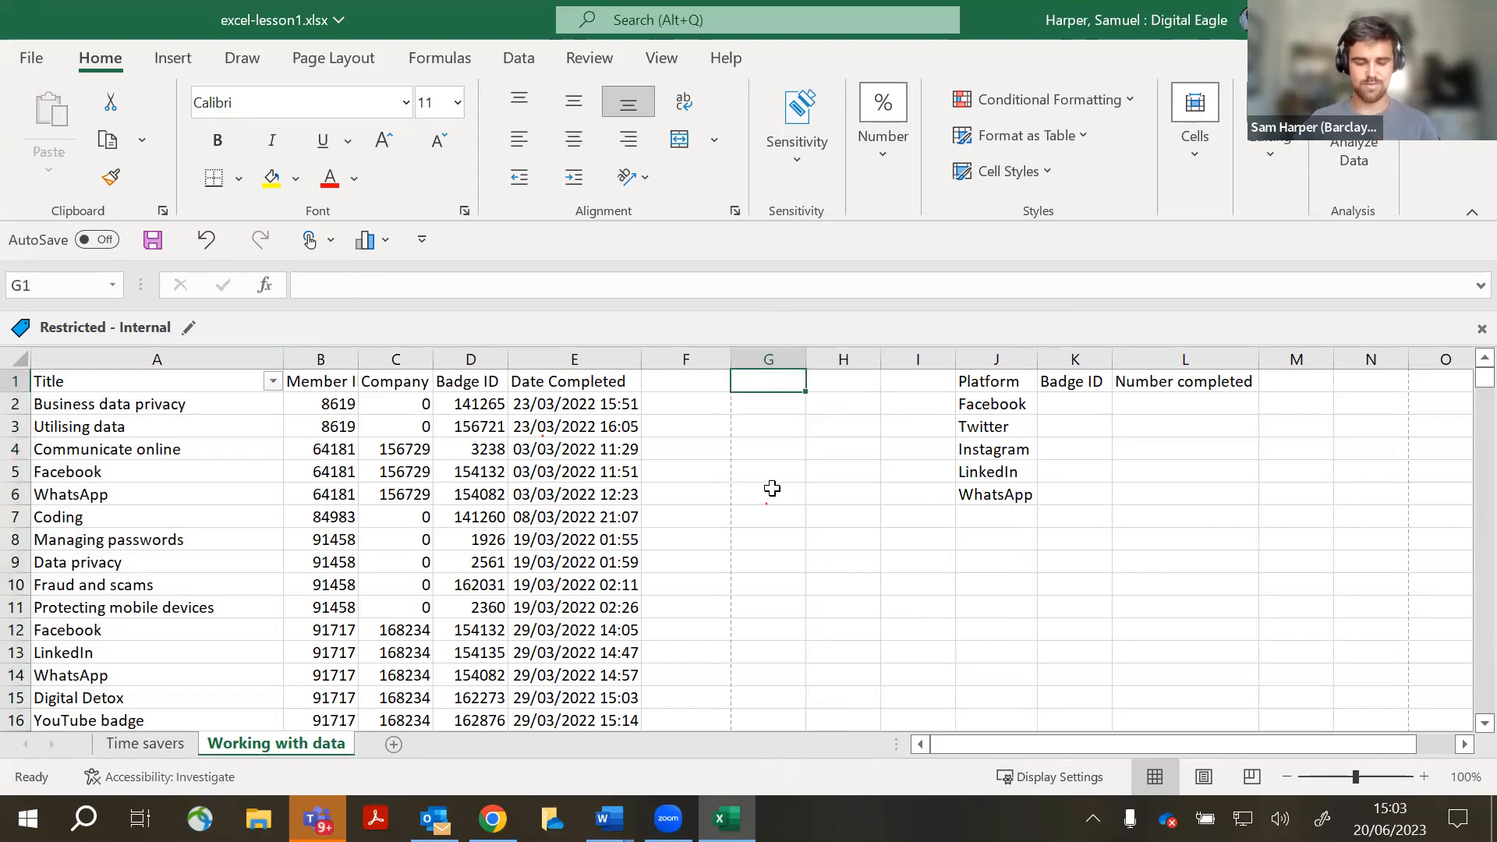
text(=trim()
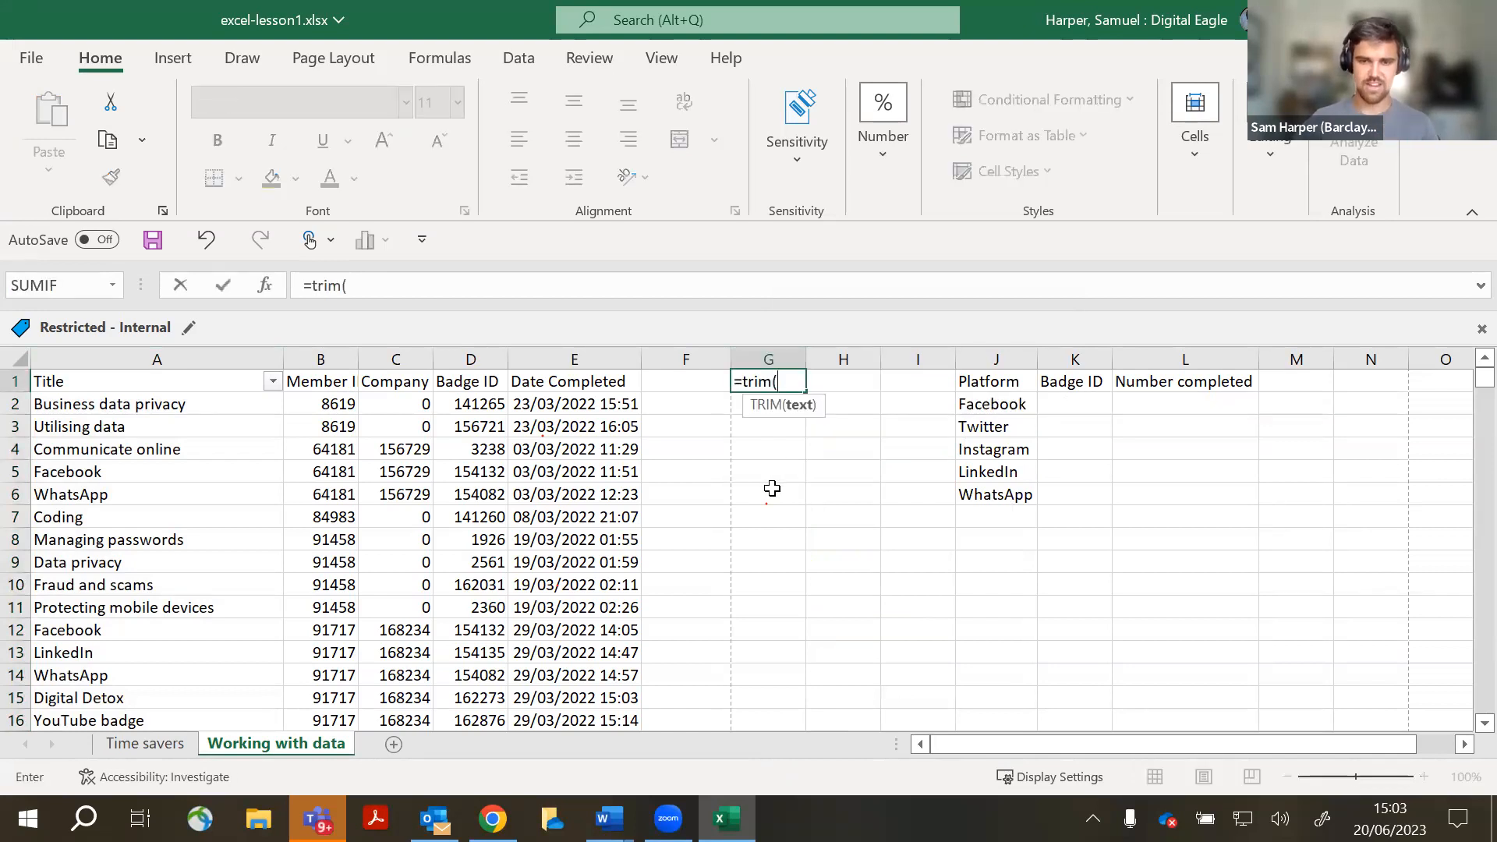
click(184, 359)
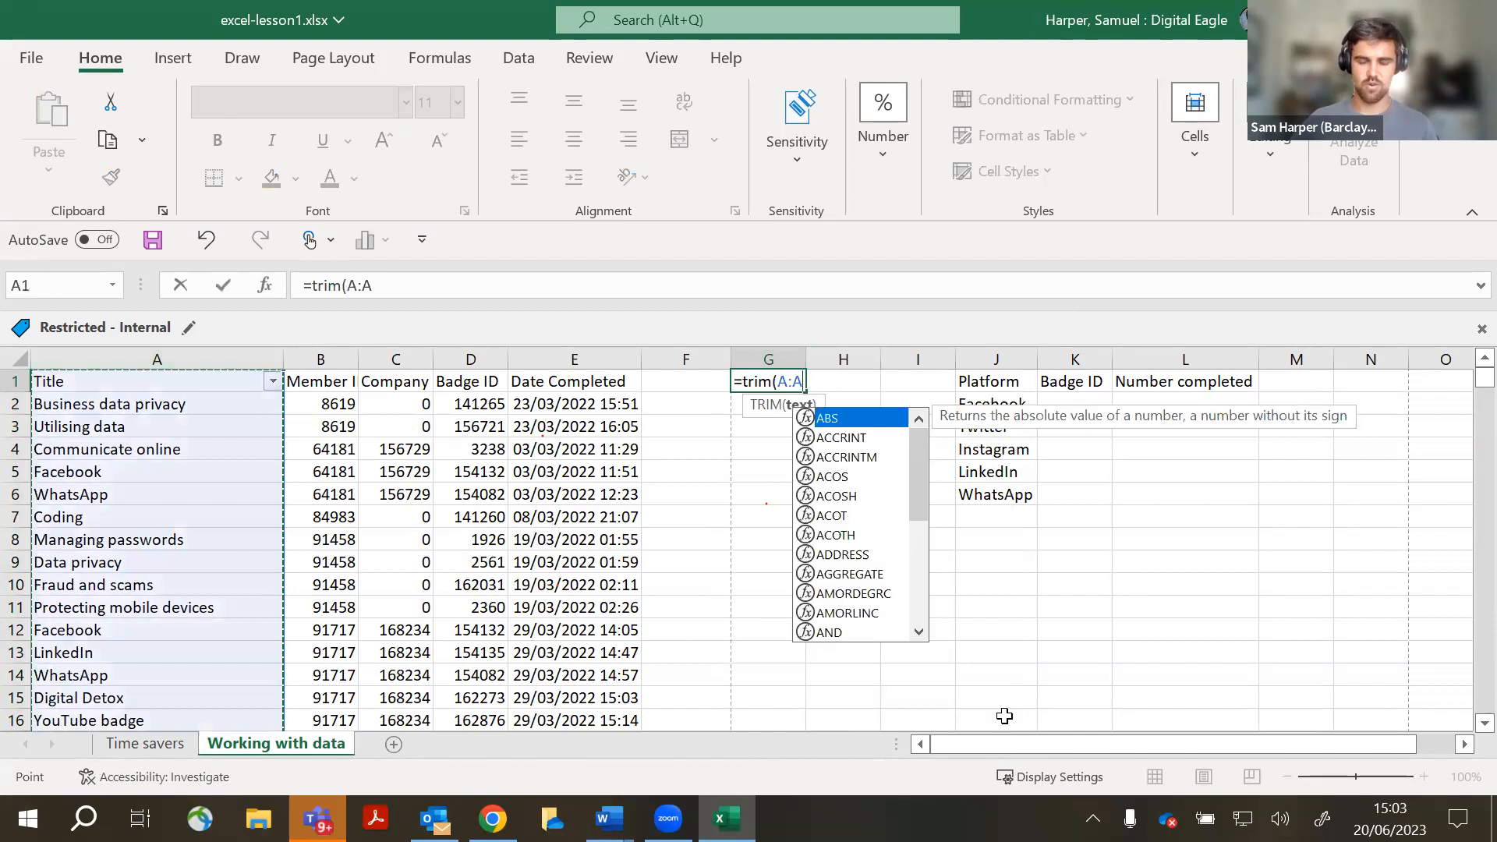
text())
key(Return)
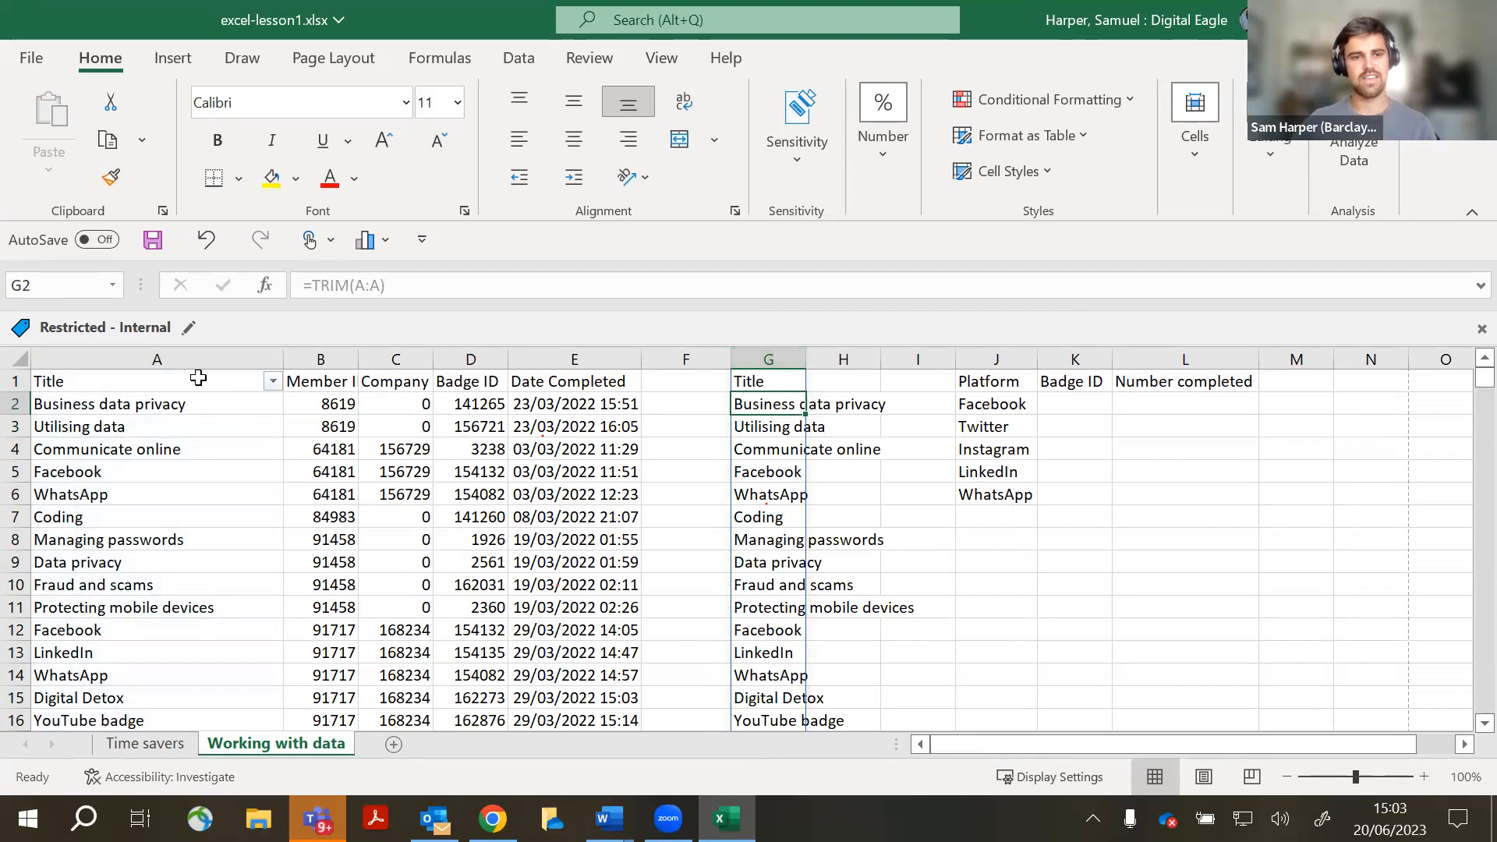
right_click(119, 359)
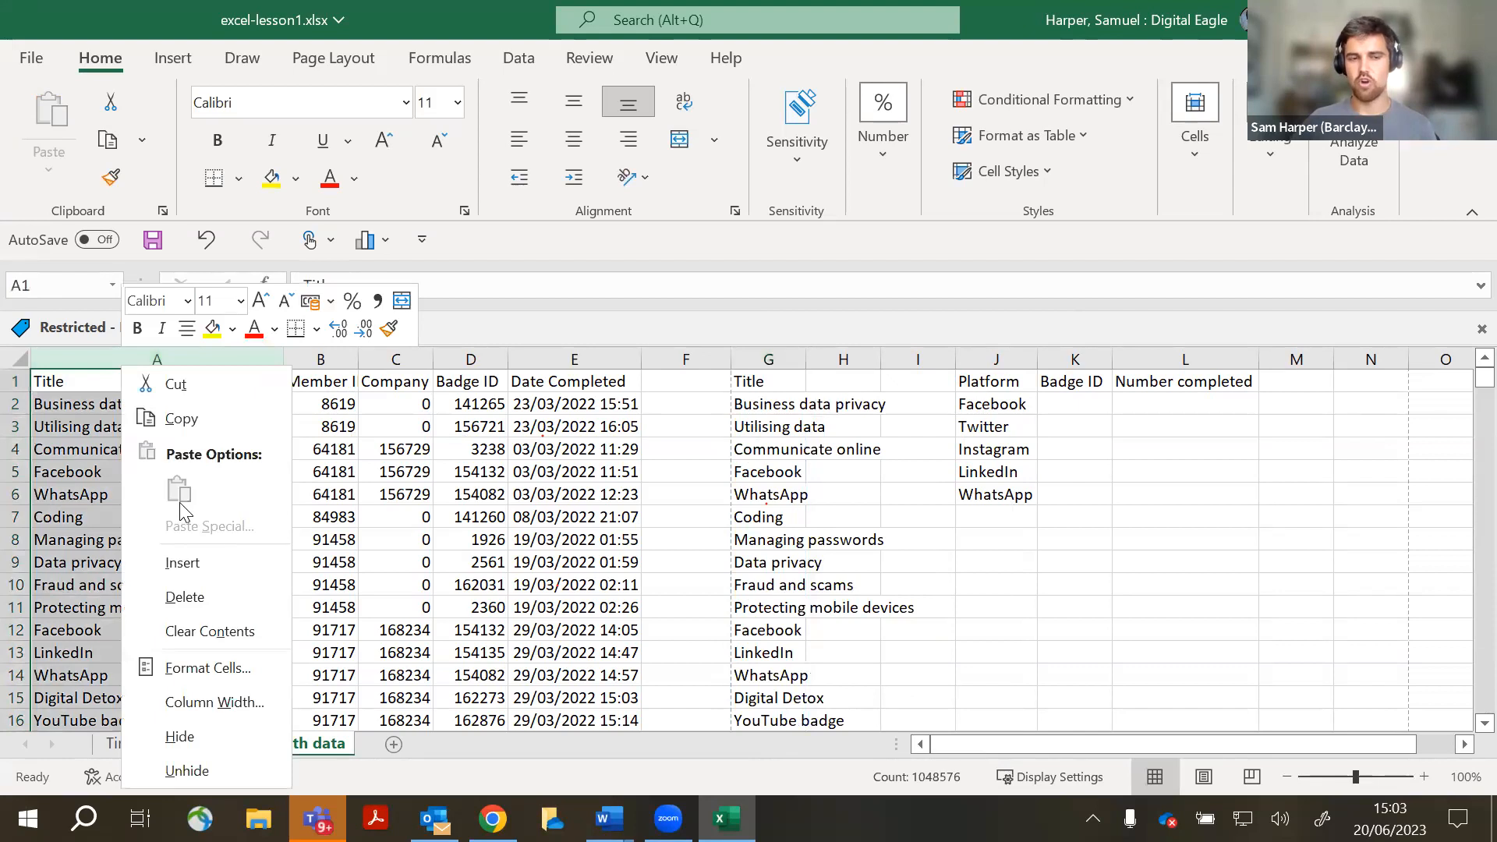
click(556, 328)
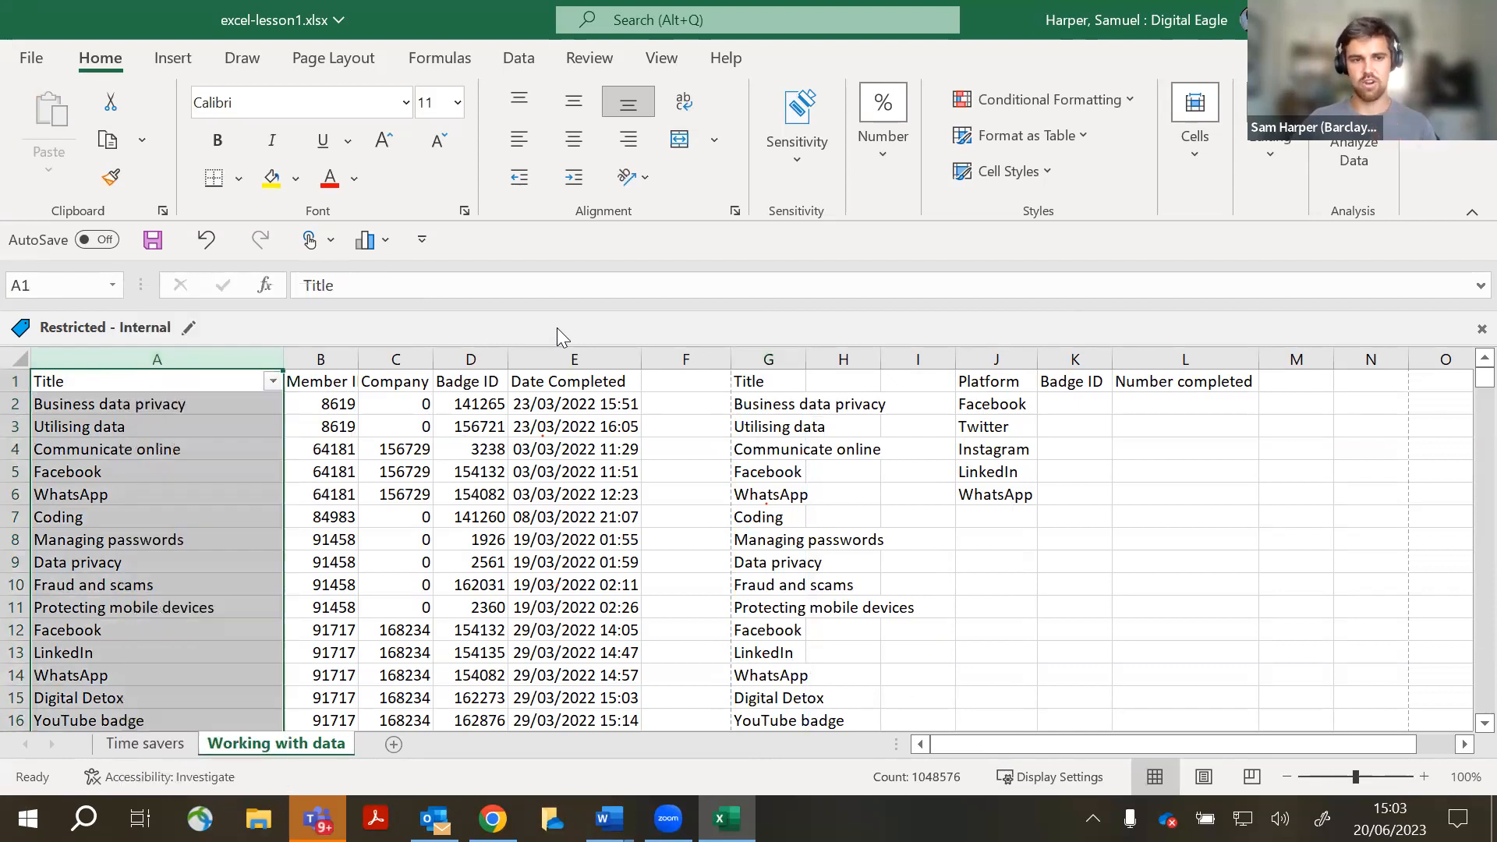
click(759, 384)
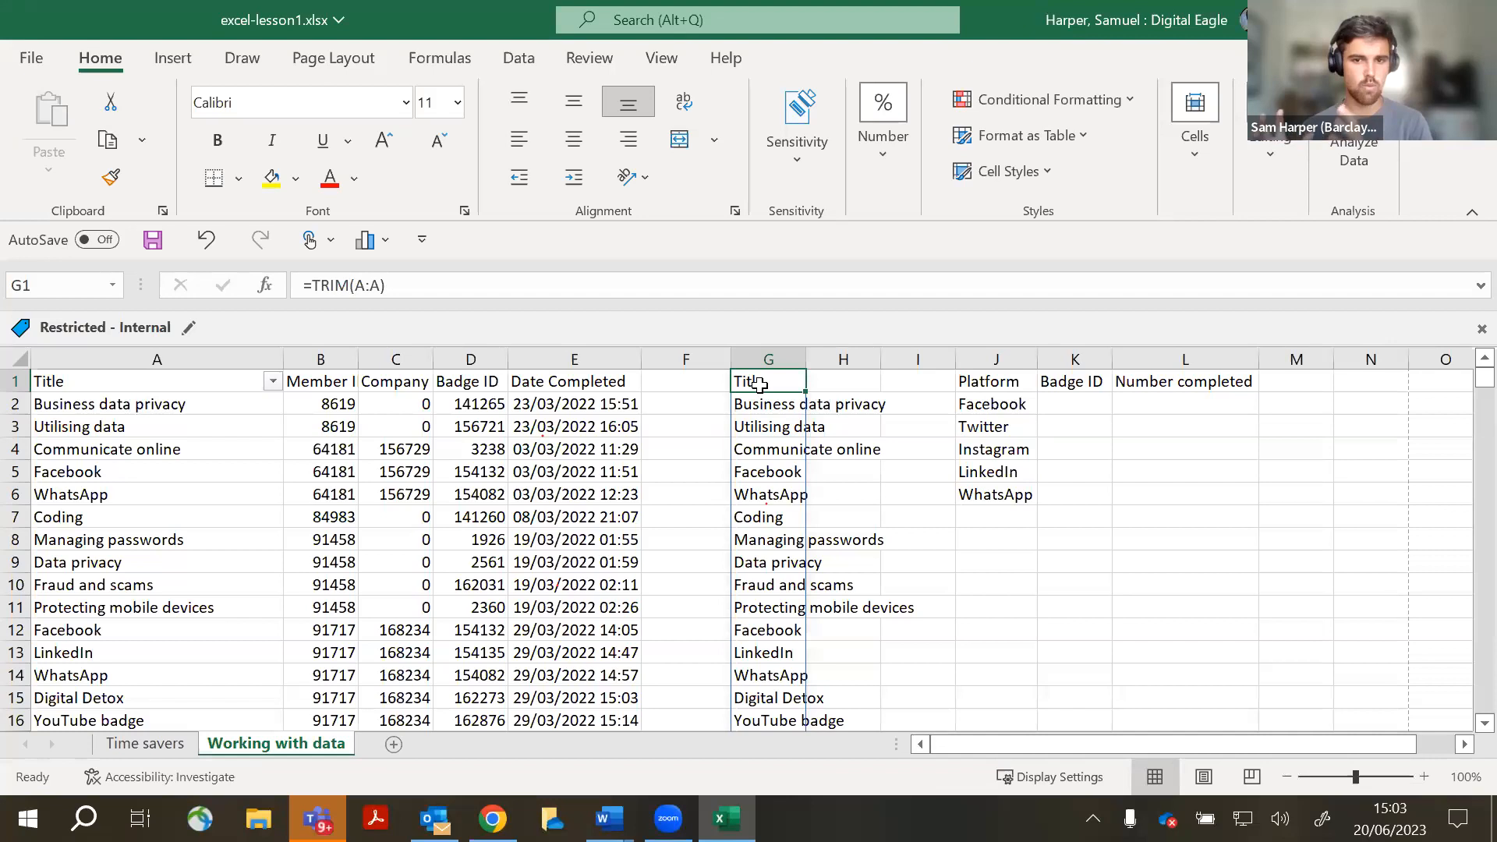
click(786, 359)
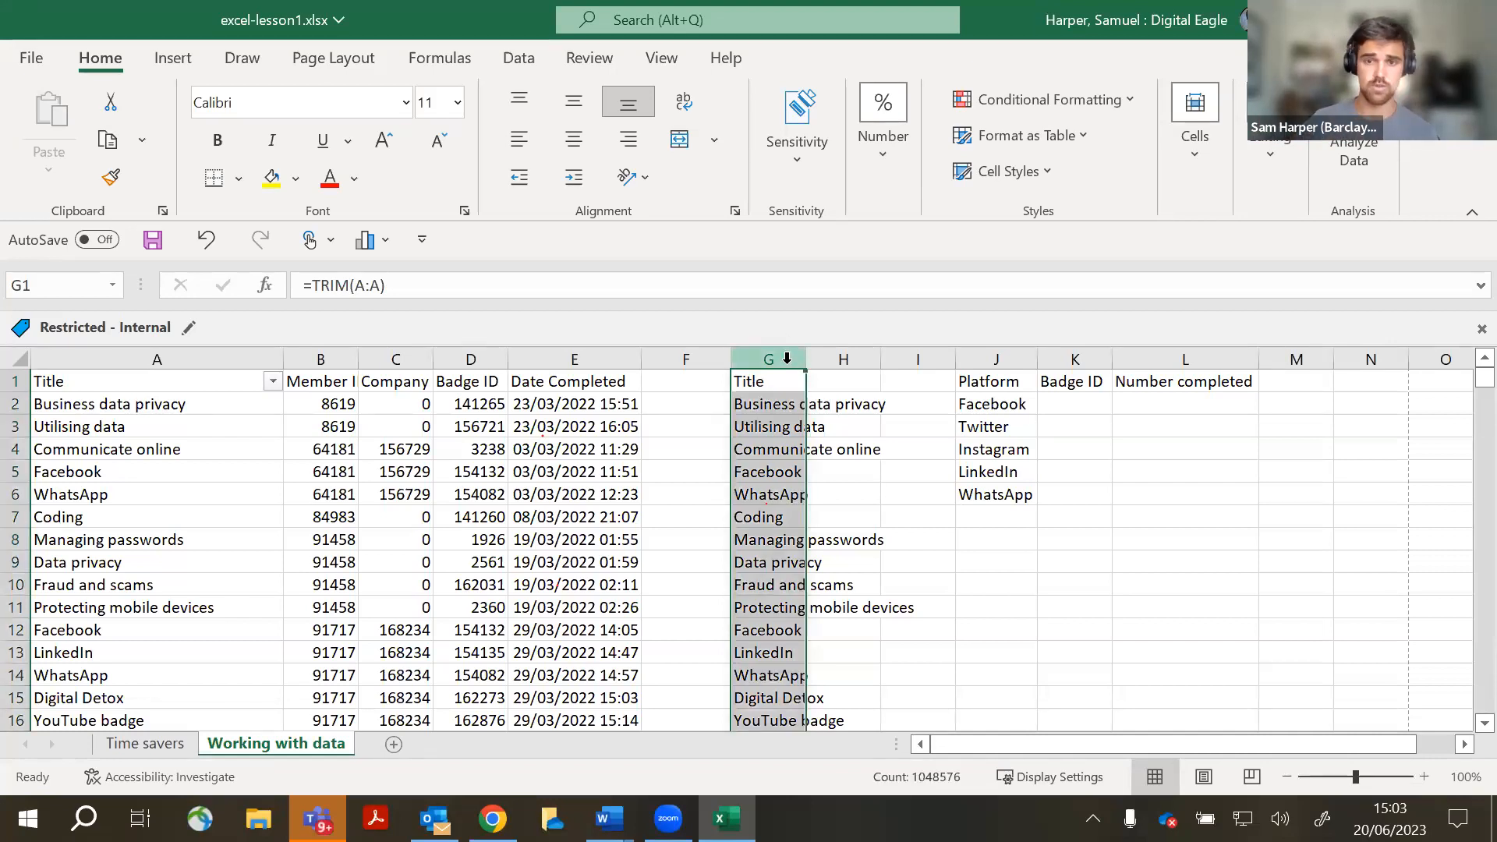
right_click(786, 358)
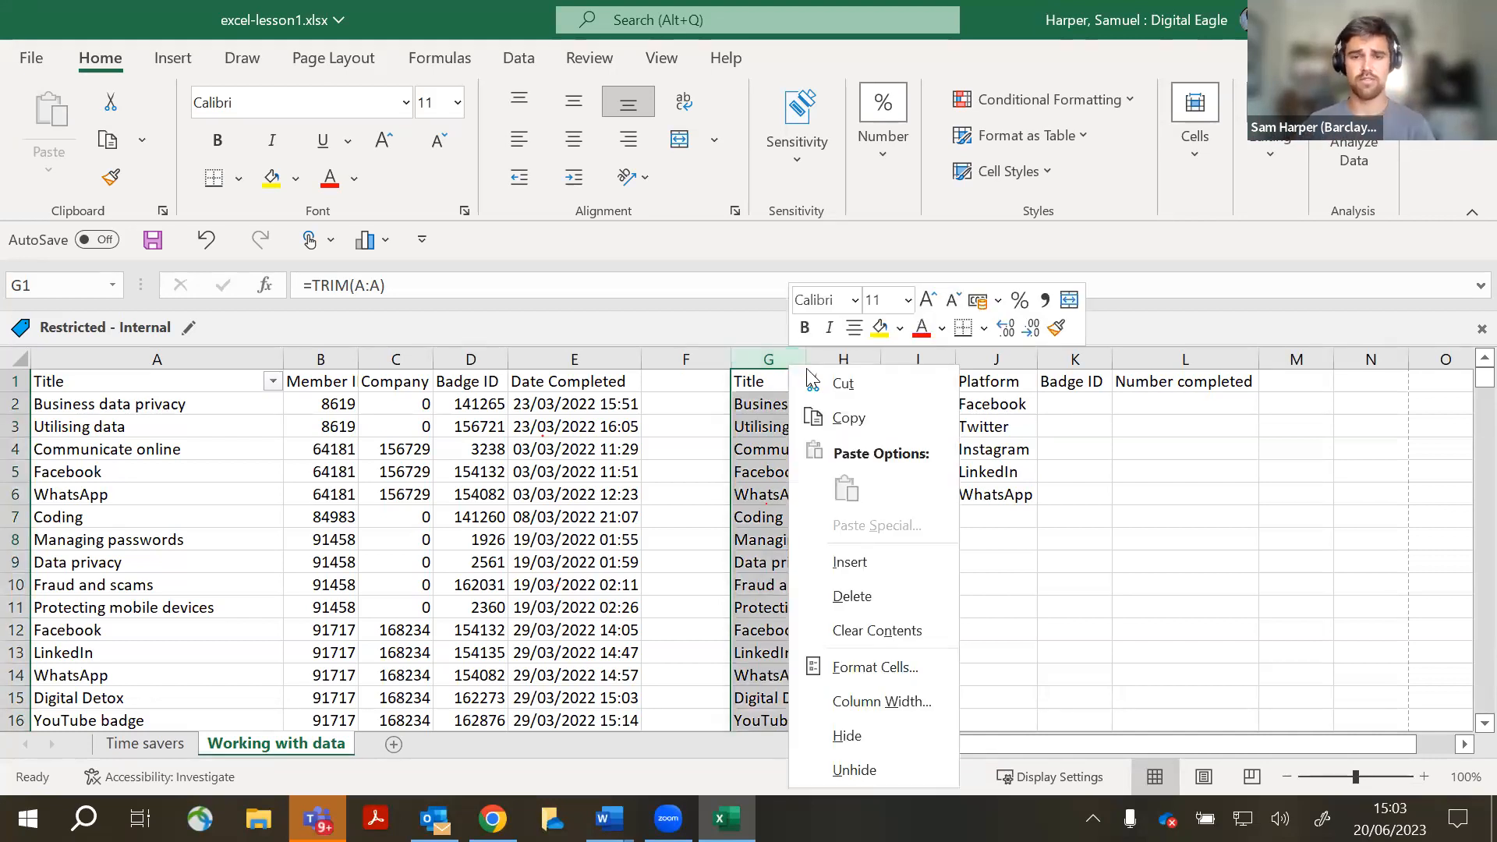
click(868, 627)
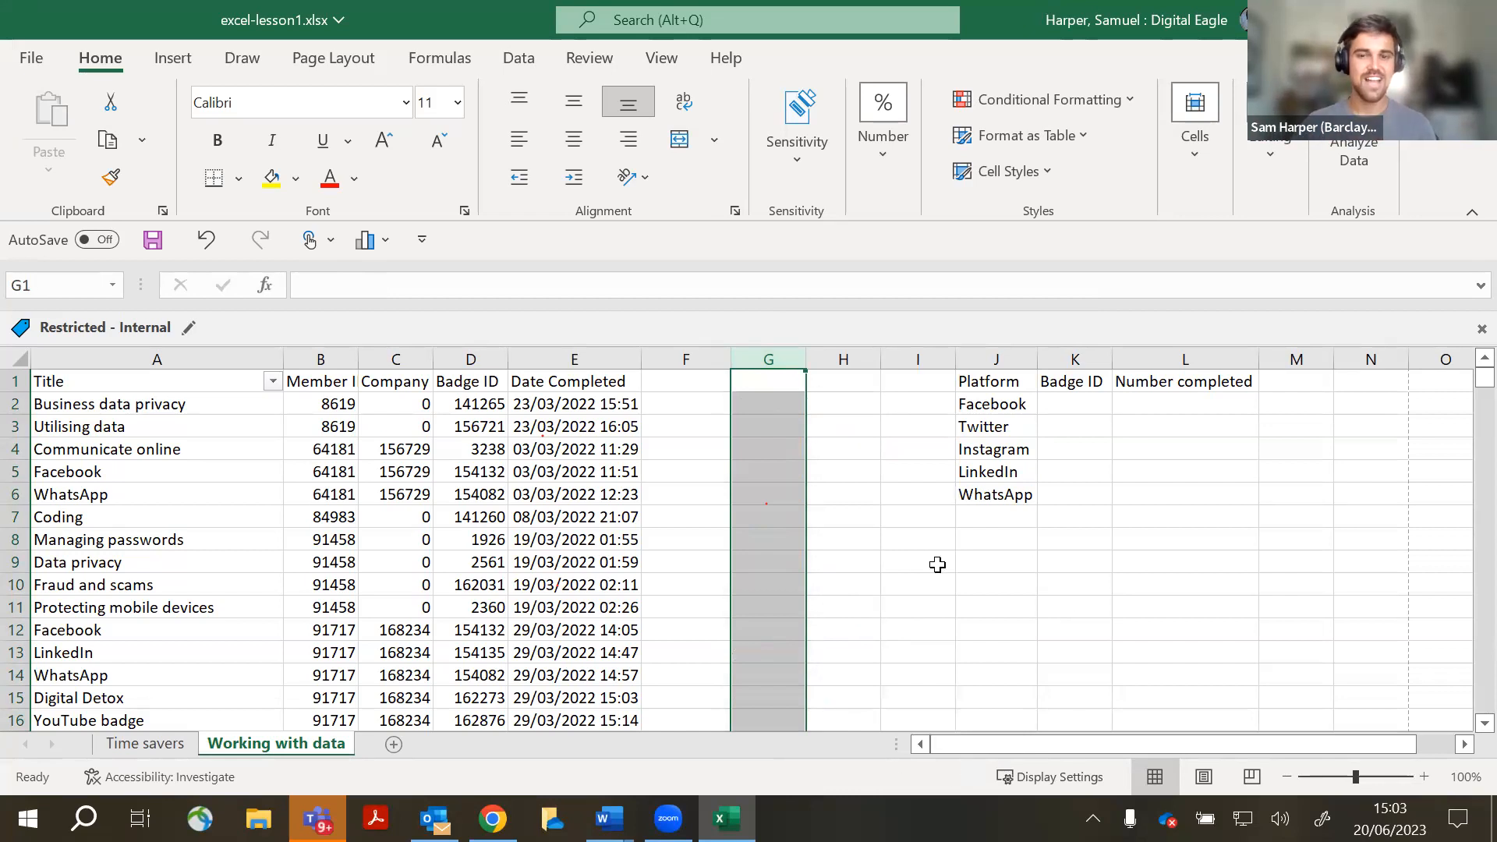
click(904, 560)
click(813, 532)
click(741, 555)
scroll(270, 435, down, 6)
scroll(301, 528, up, 6)
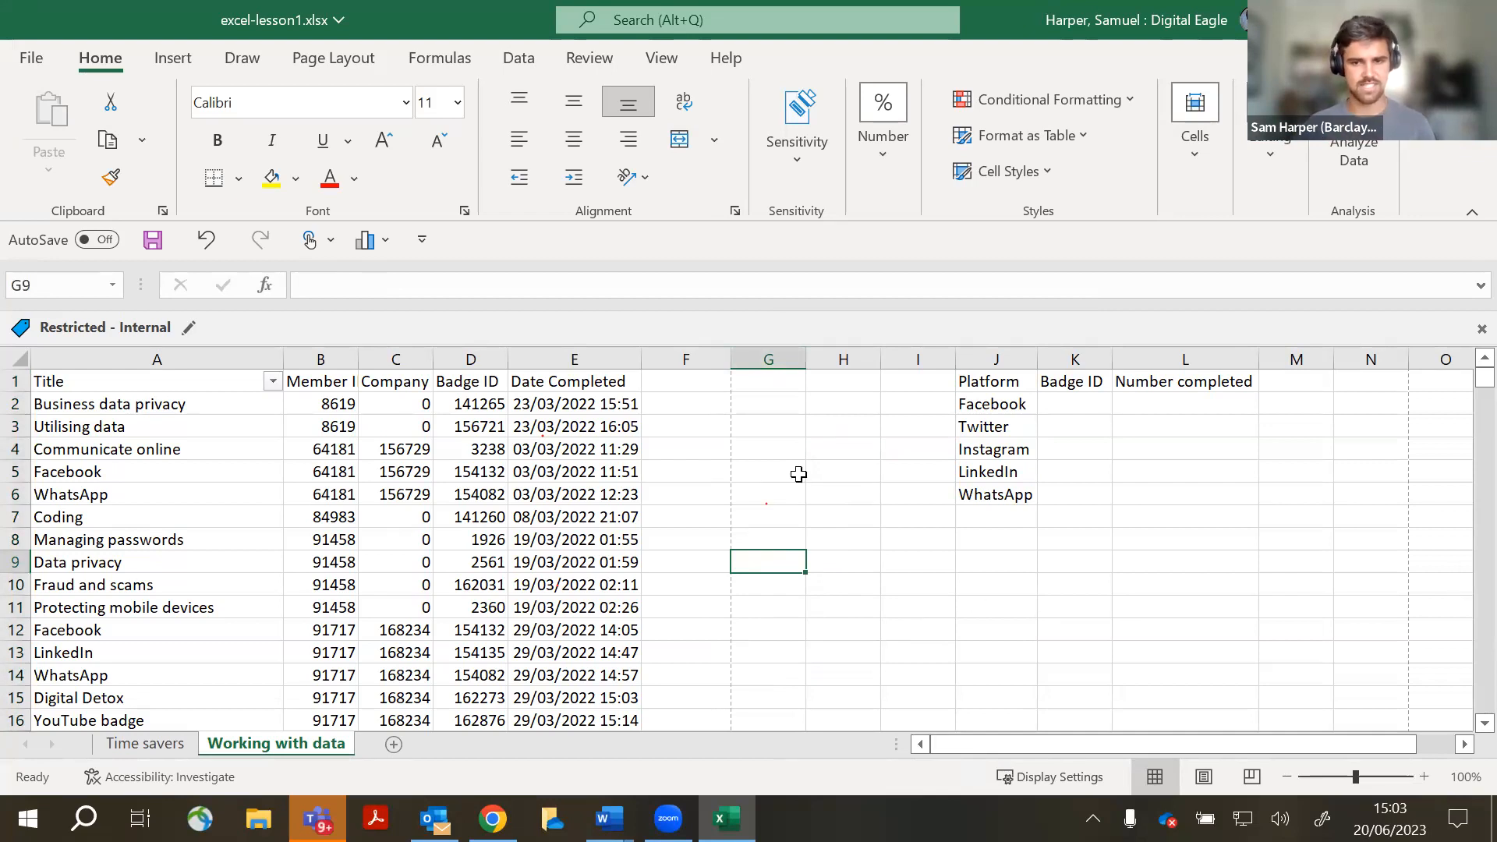
drag(997, 386, 1057, 534)
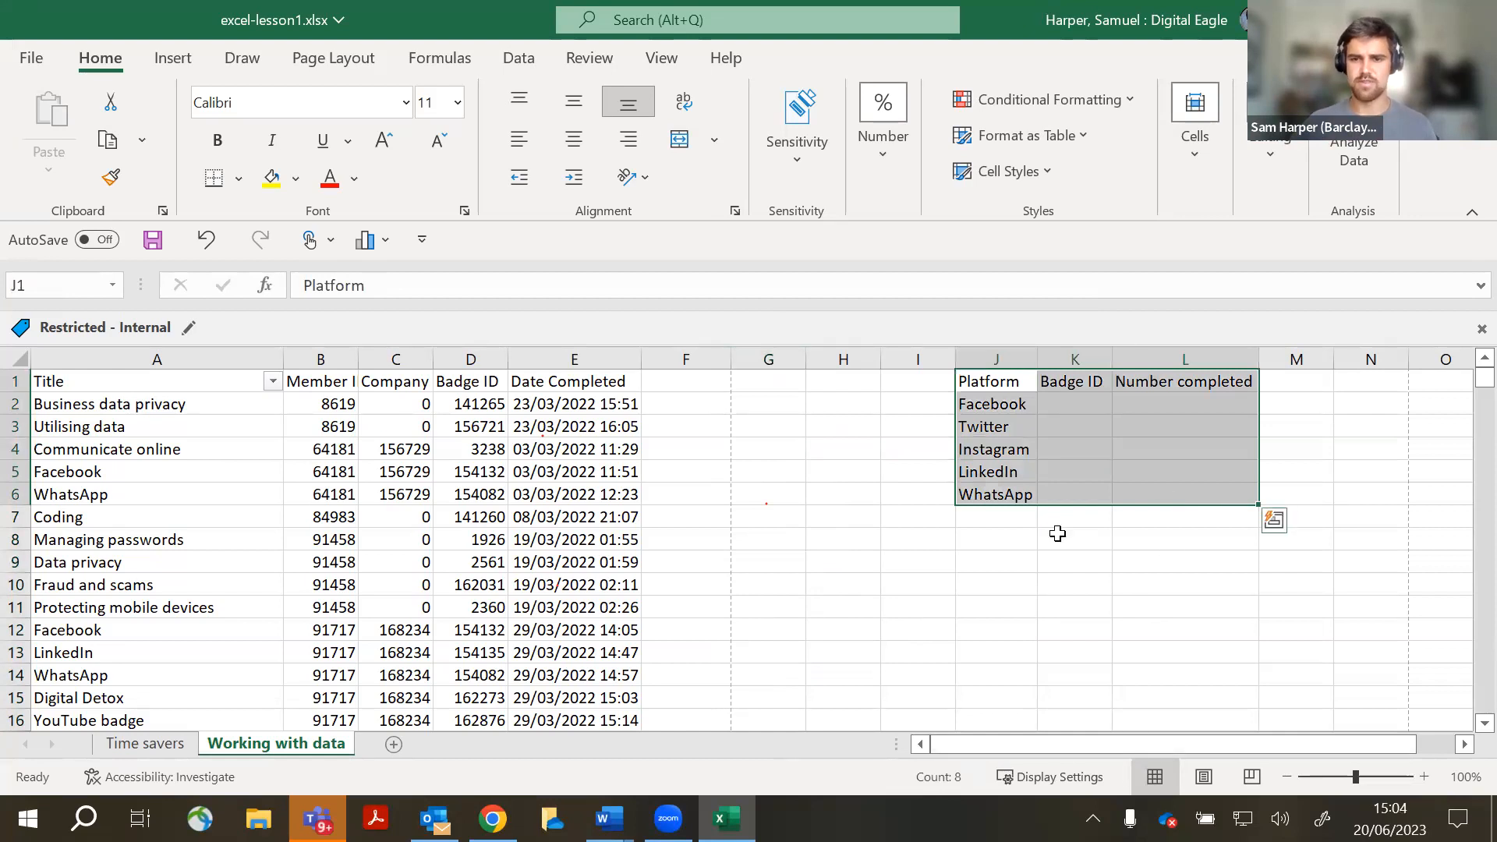
click(1065, 629)
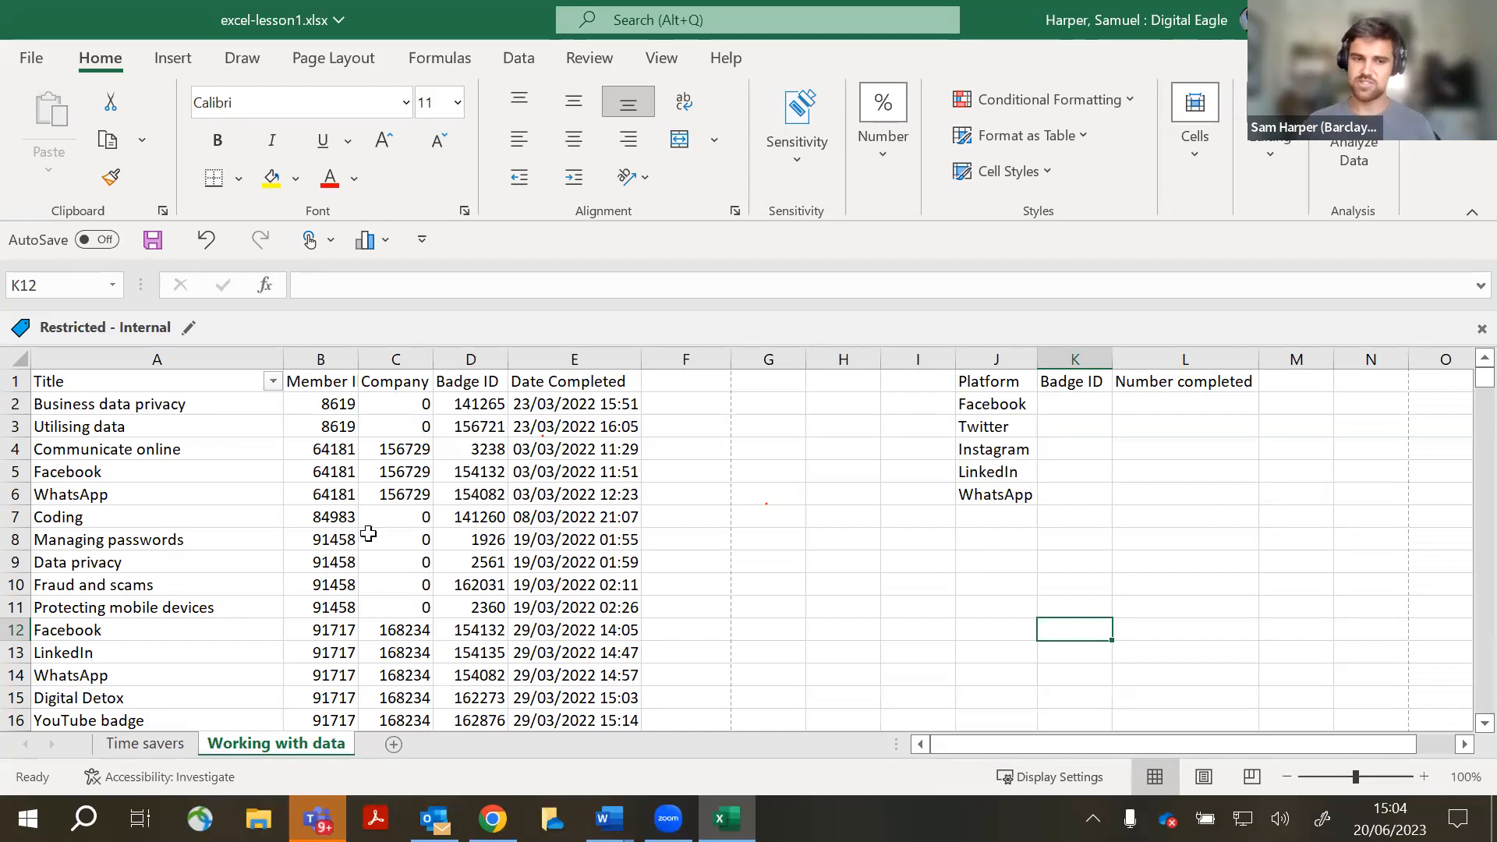
scroll(368, 533, down, 14)
scroll(156, 538, up, 14)
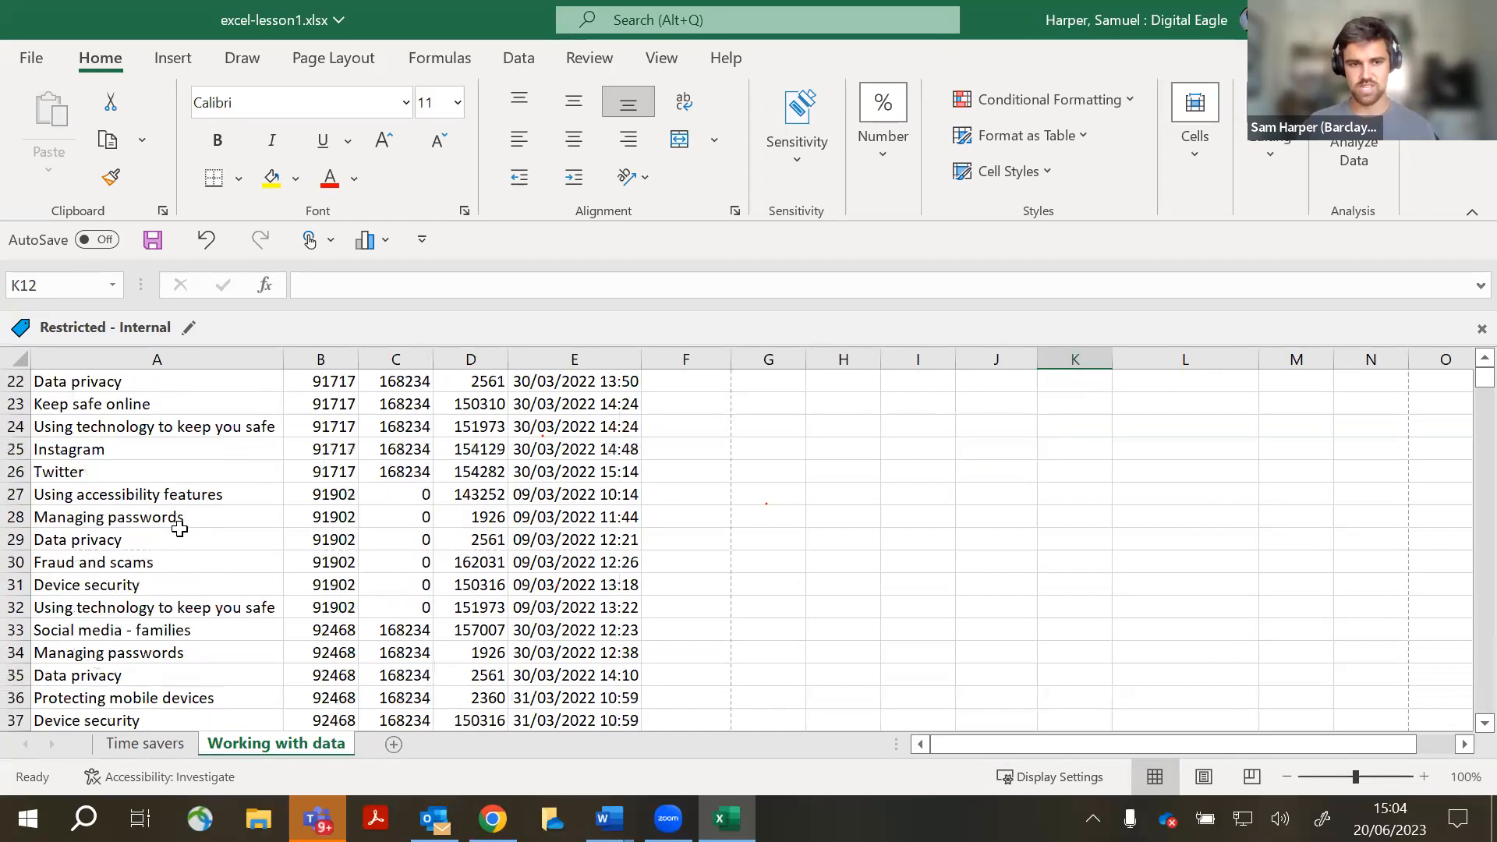
drag(1105, 417, 1073, 499)
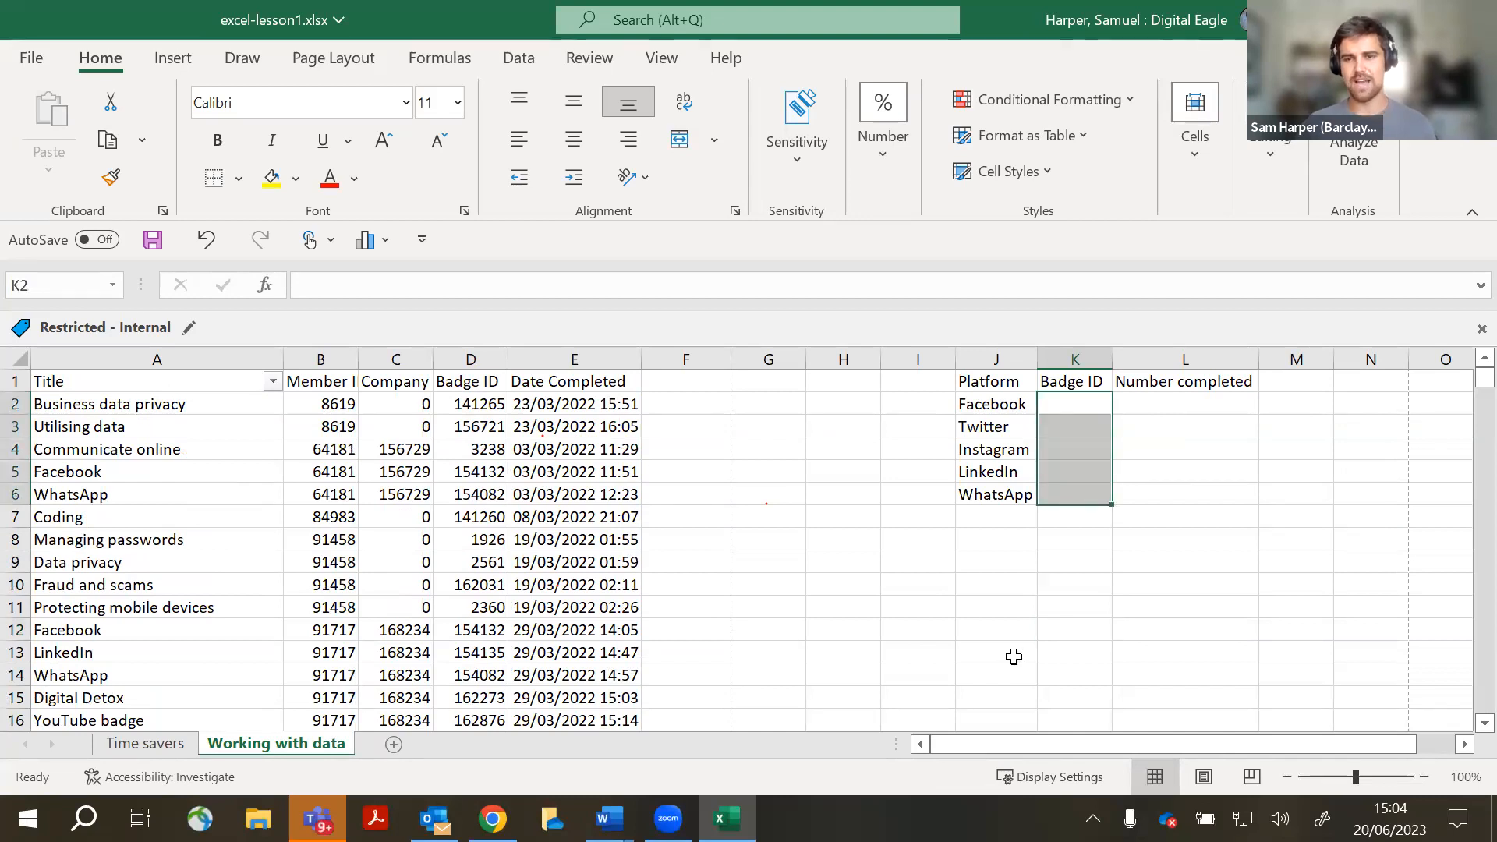
drag(1196, 400, 1197, 496)
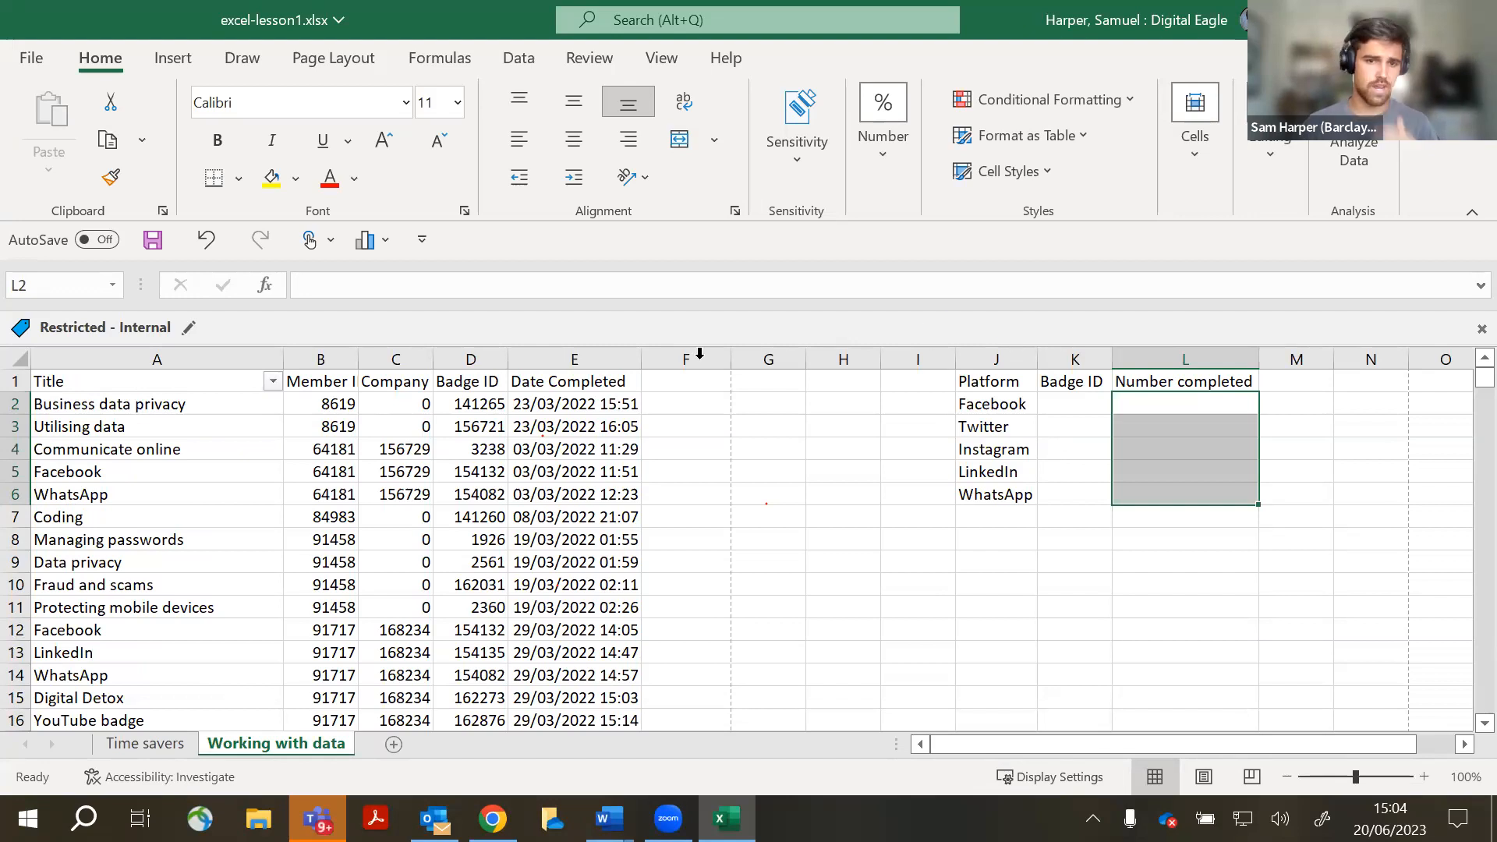
click(1087, 538)
drag(1076, 400, 1073, 494)
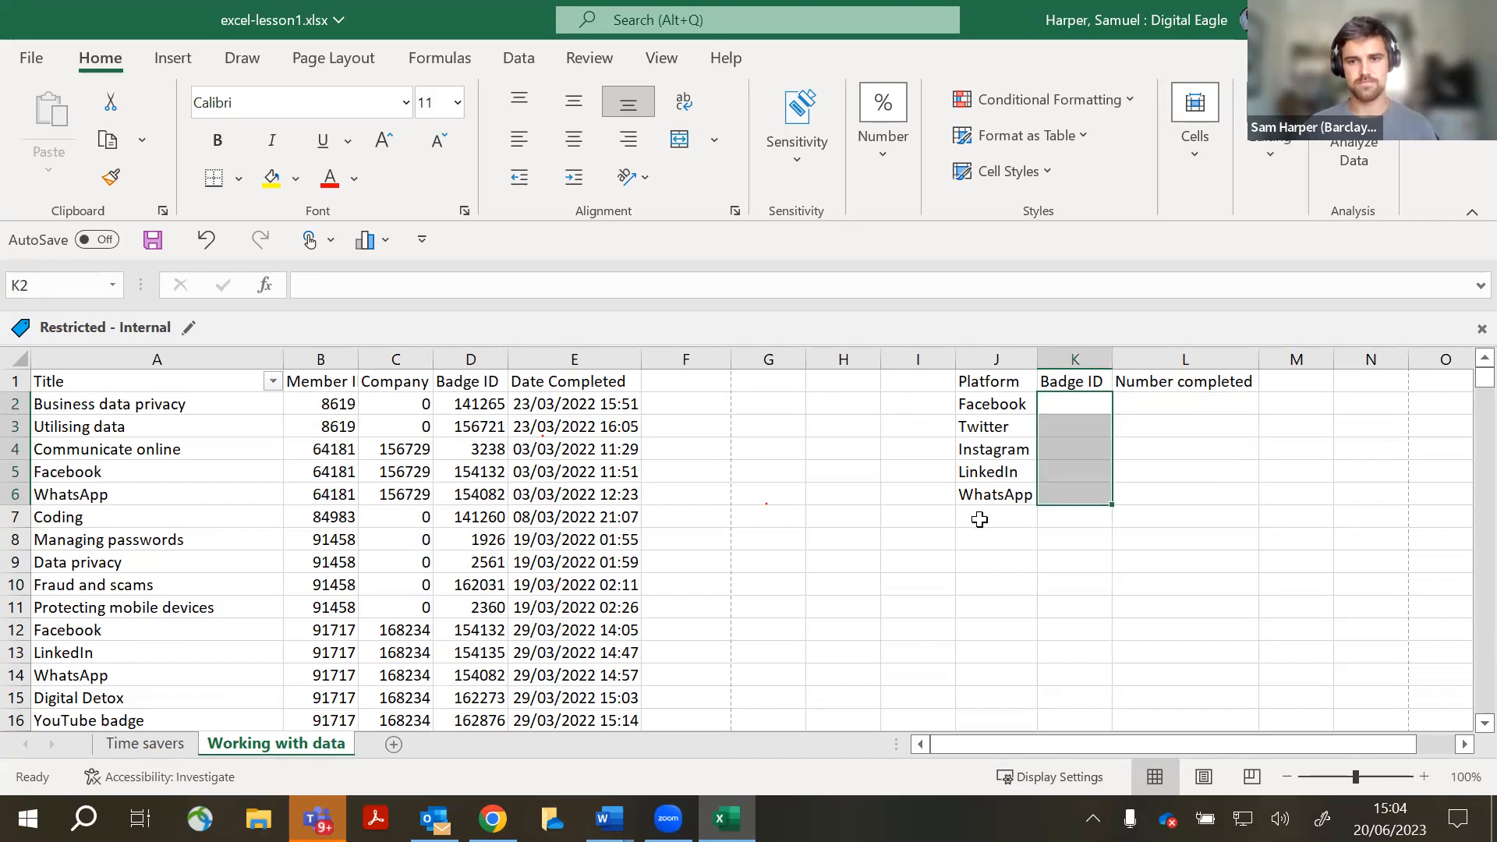
click(919, 561)
click(1027, 399)
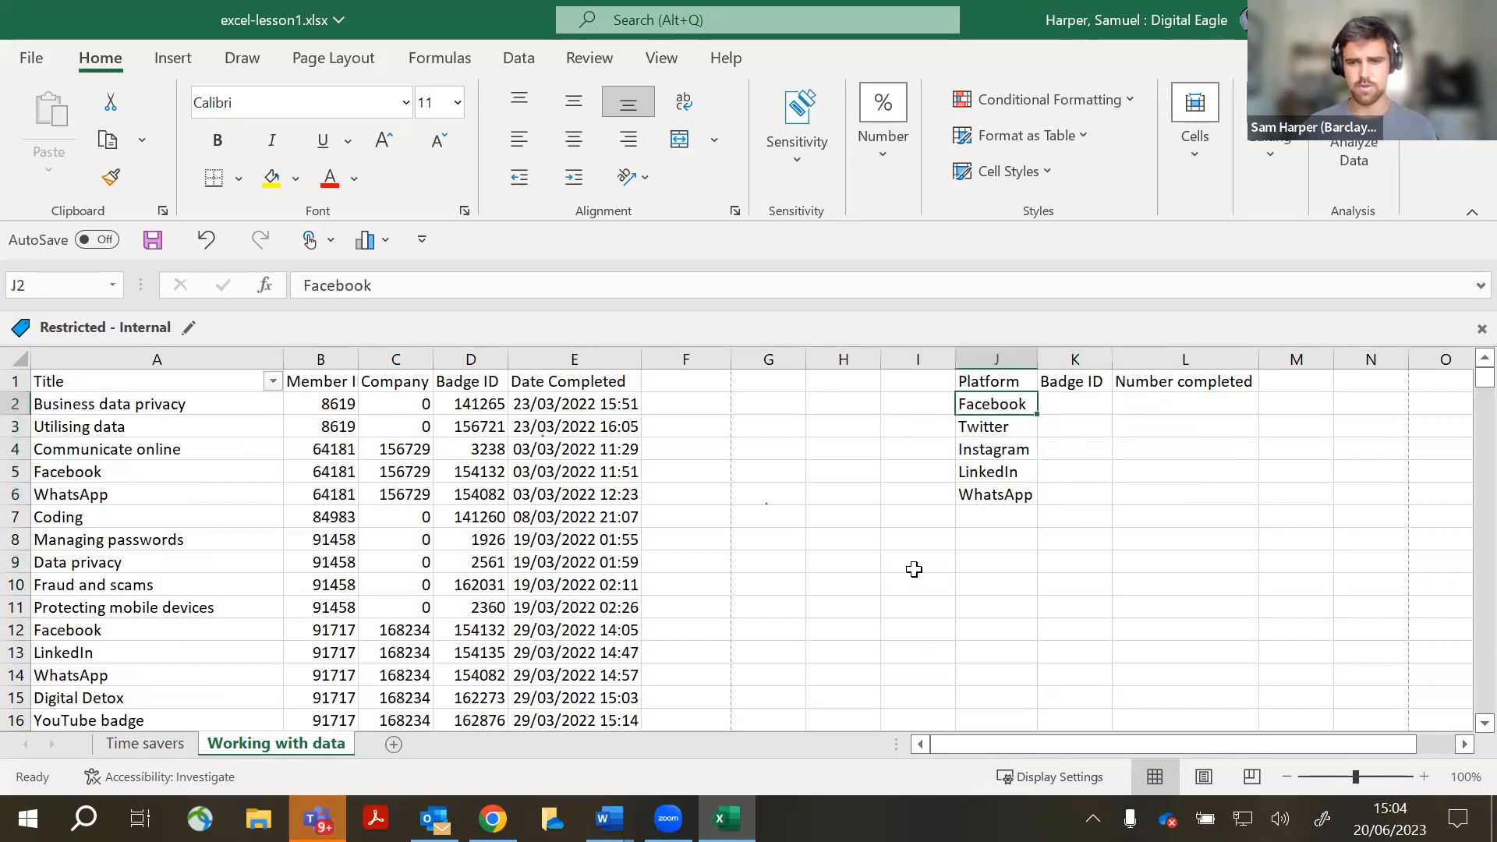
key(ctrl)
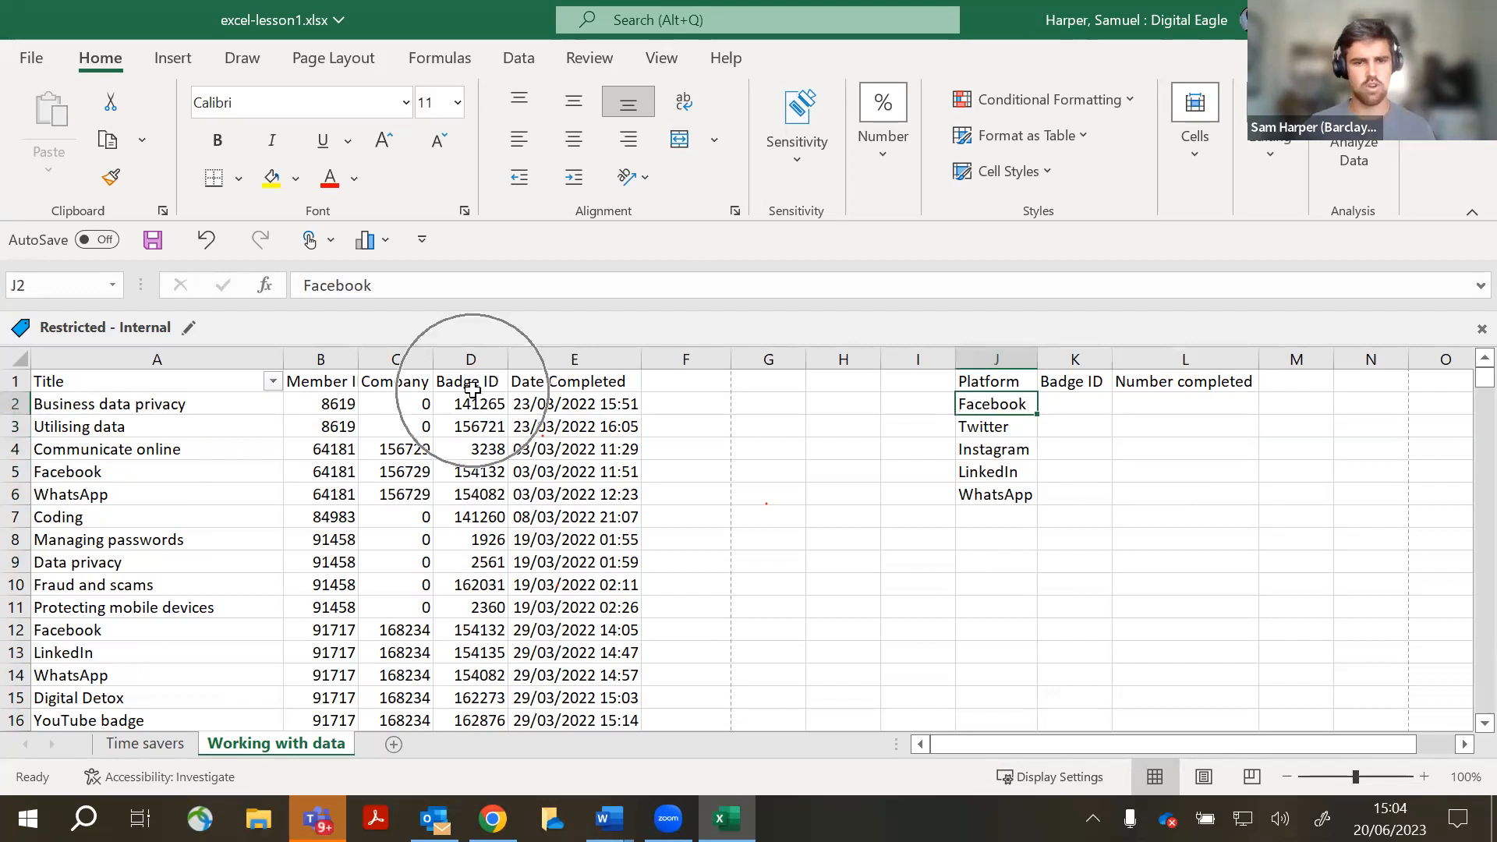
click(471, 383)
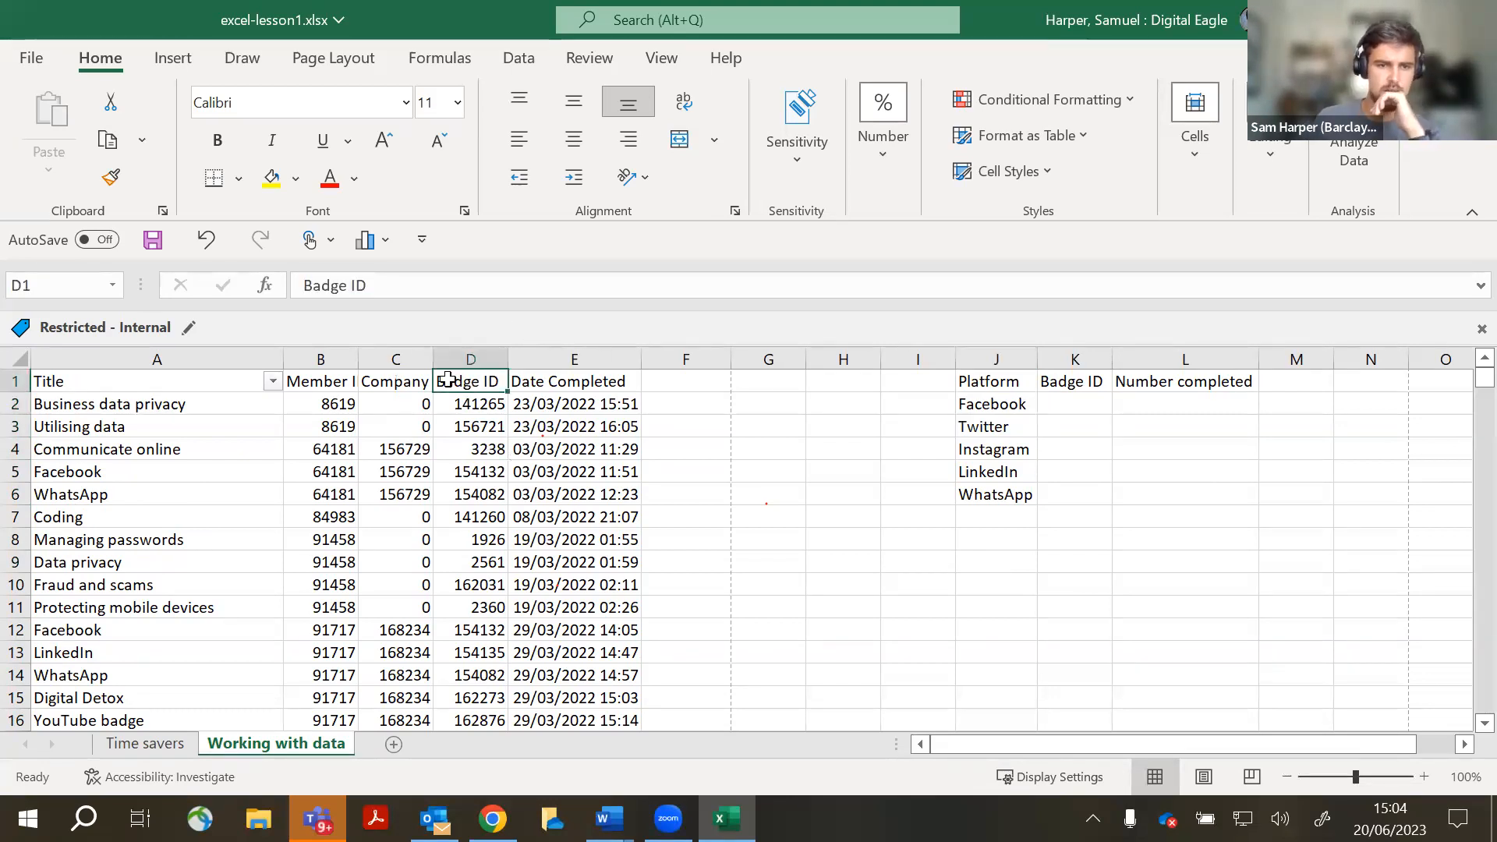
click(113, 482)
click(475, 473)
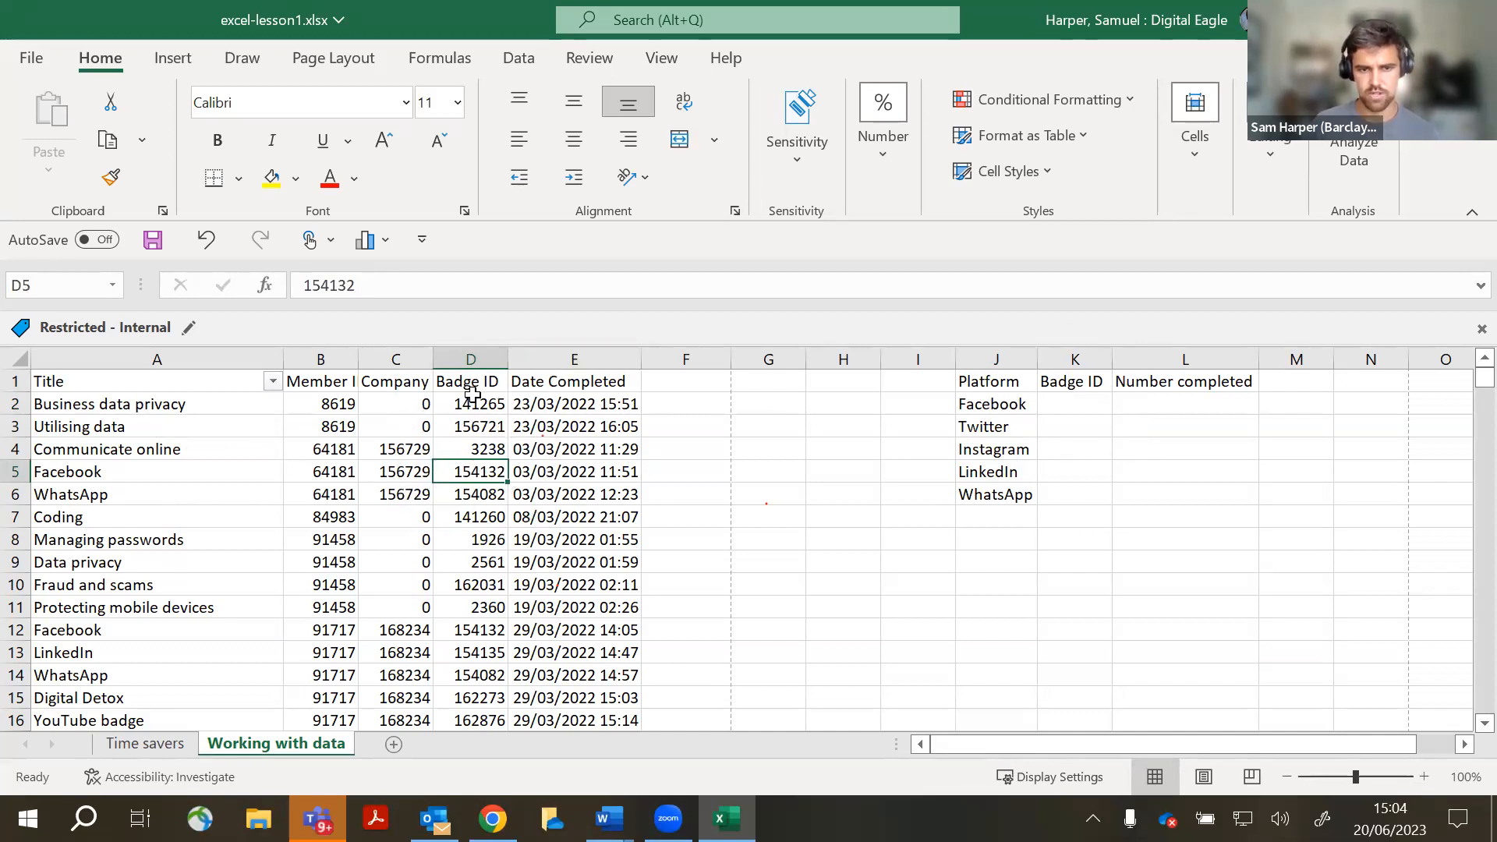
click(1075, 404)
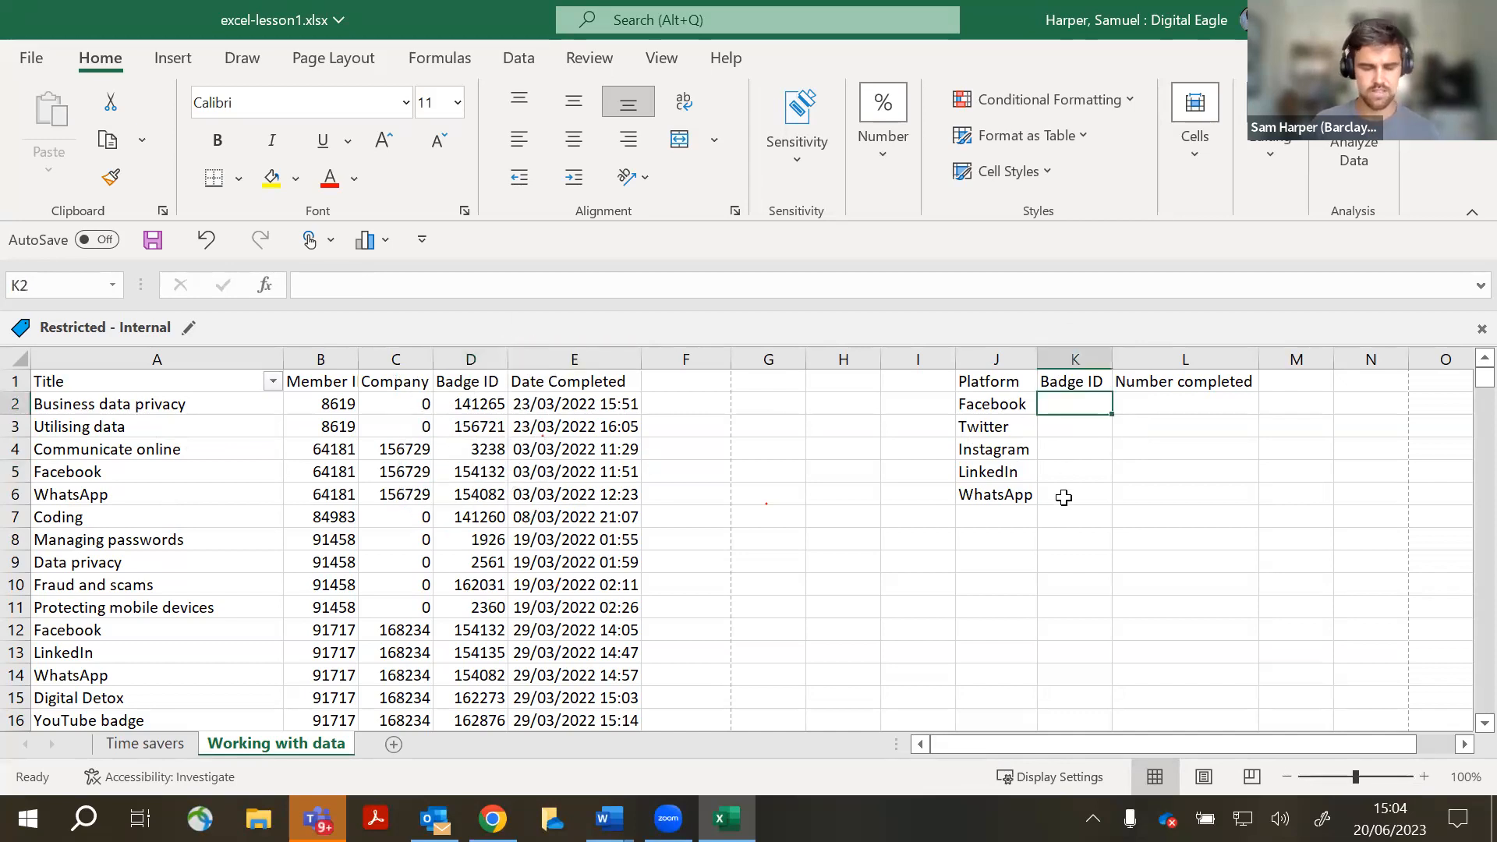
text(154)
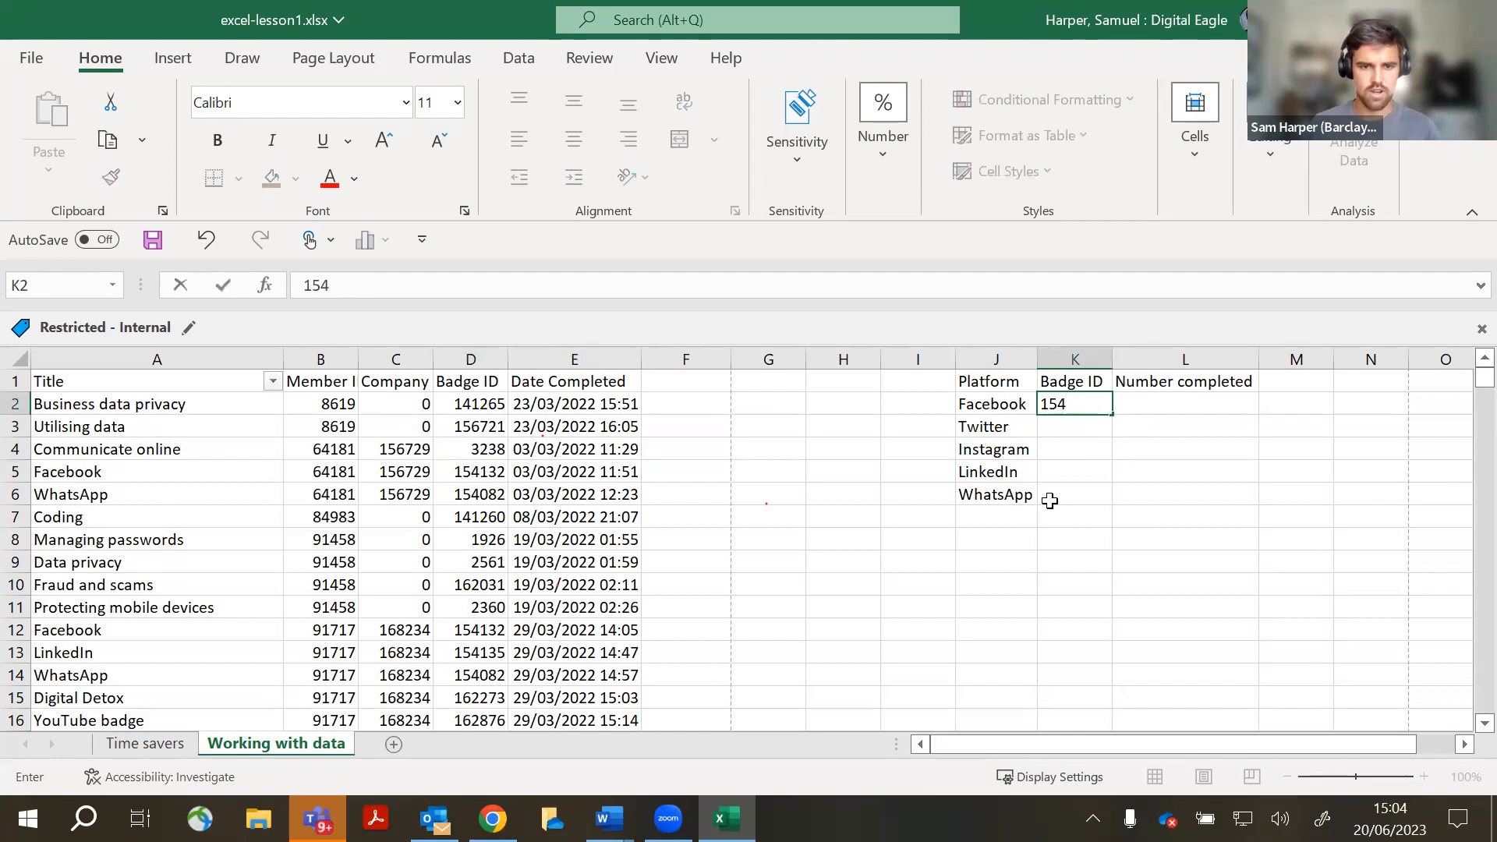
text(132)
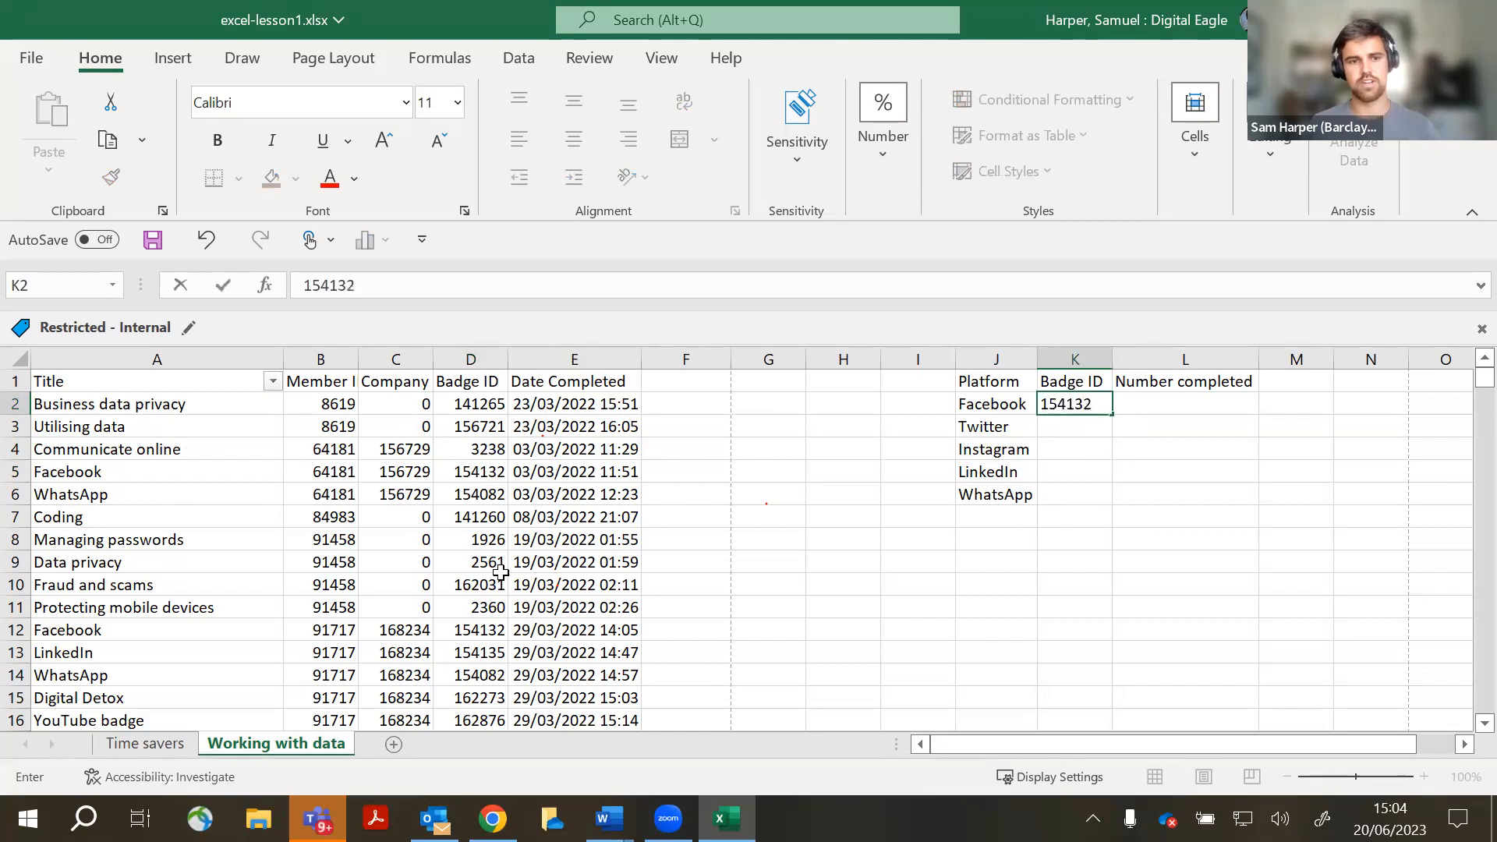
key(Return)
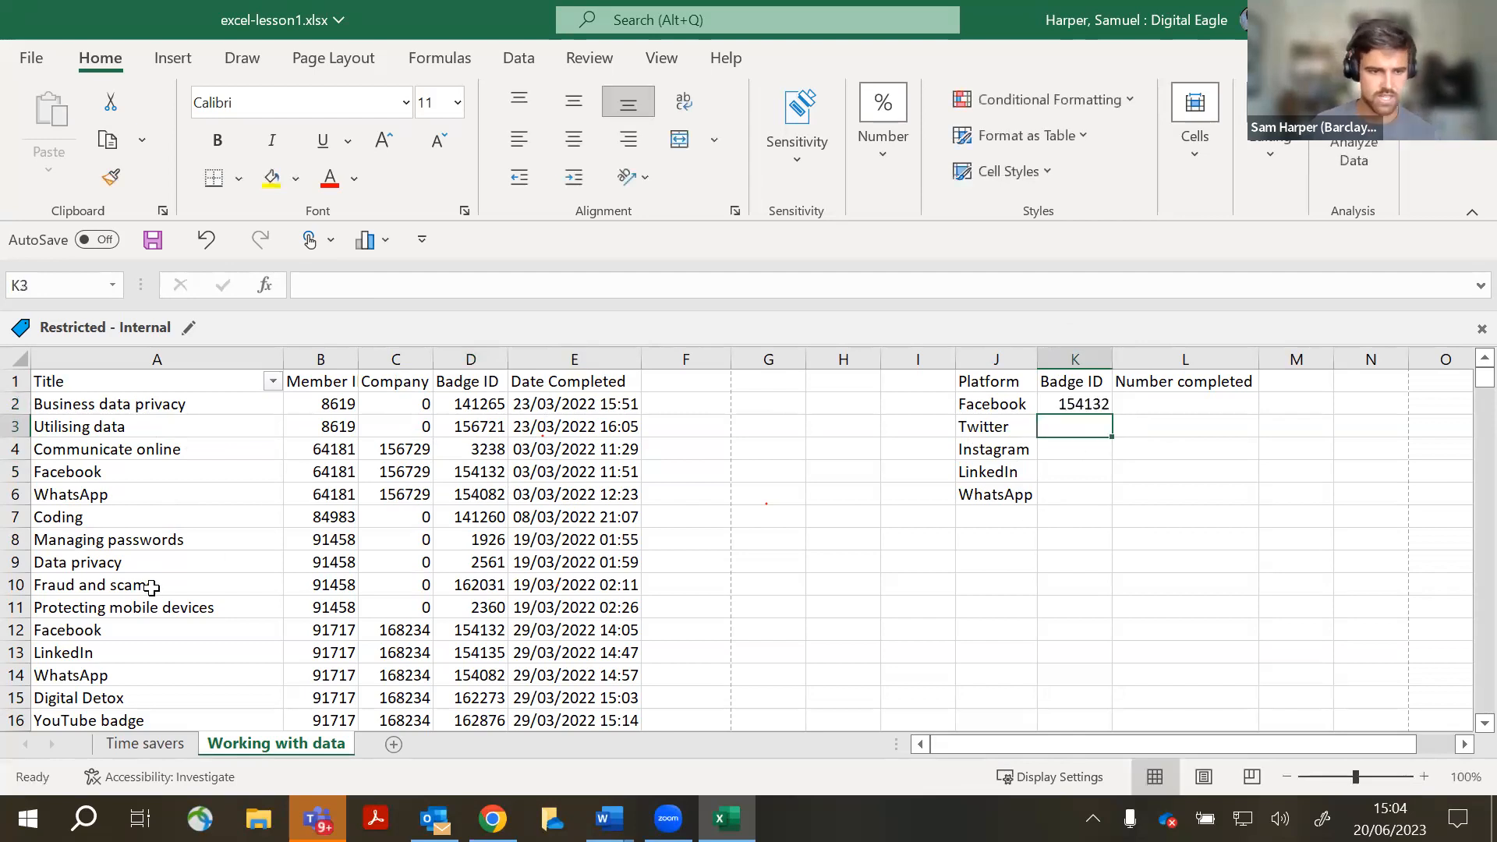
scroll(151, 587, down, 5)
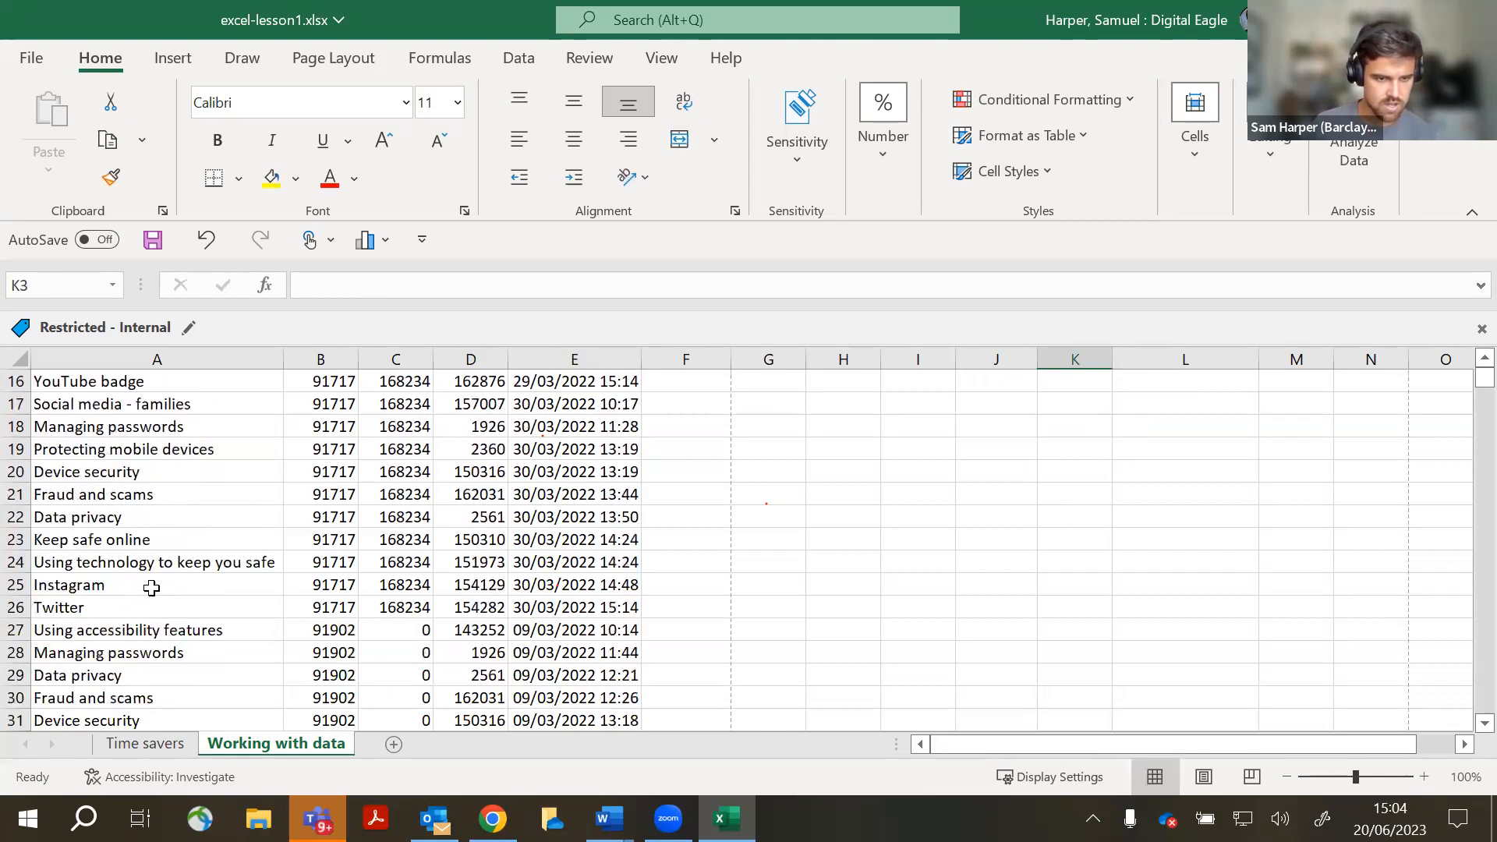
click(137, 604)
click(446, 604)
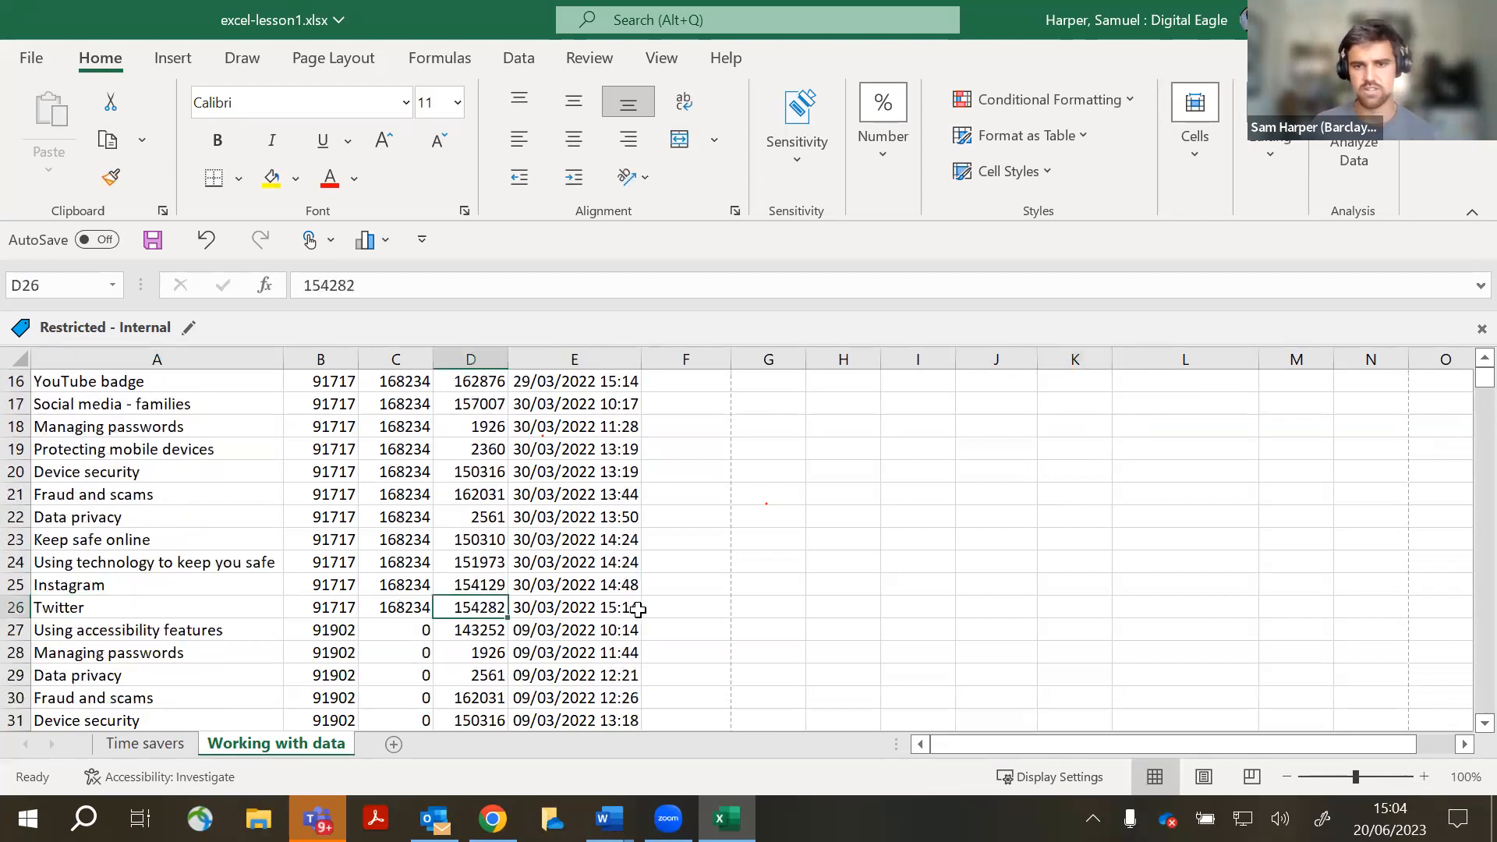
scroll(632, 608, up, 5)
click(1060, 400)
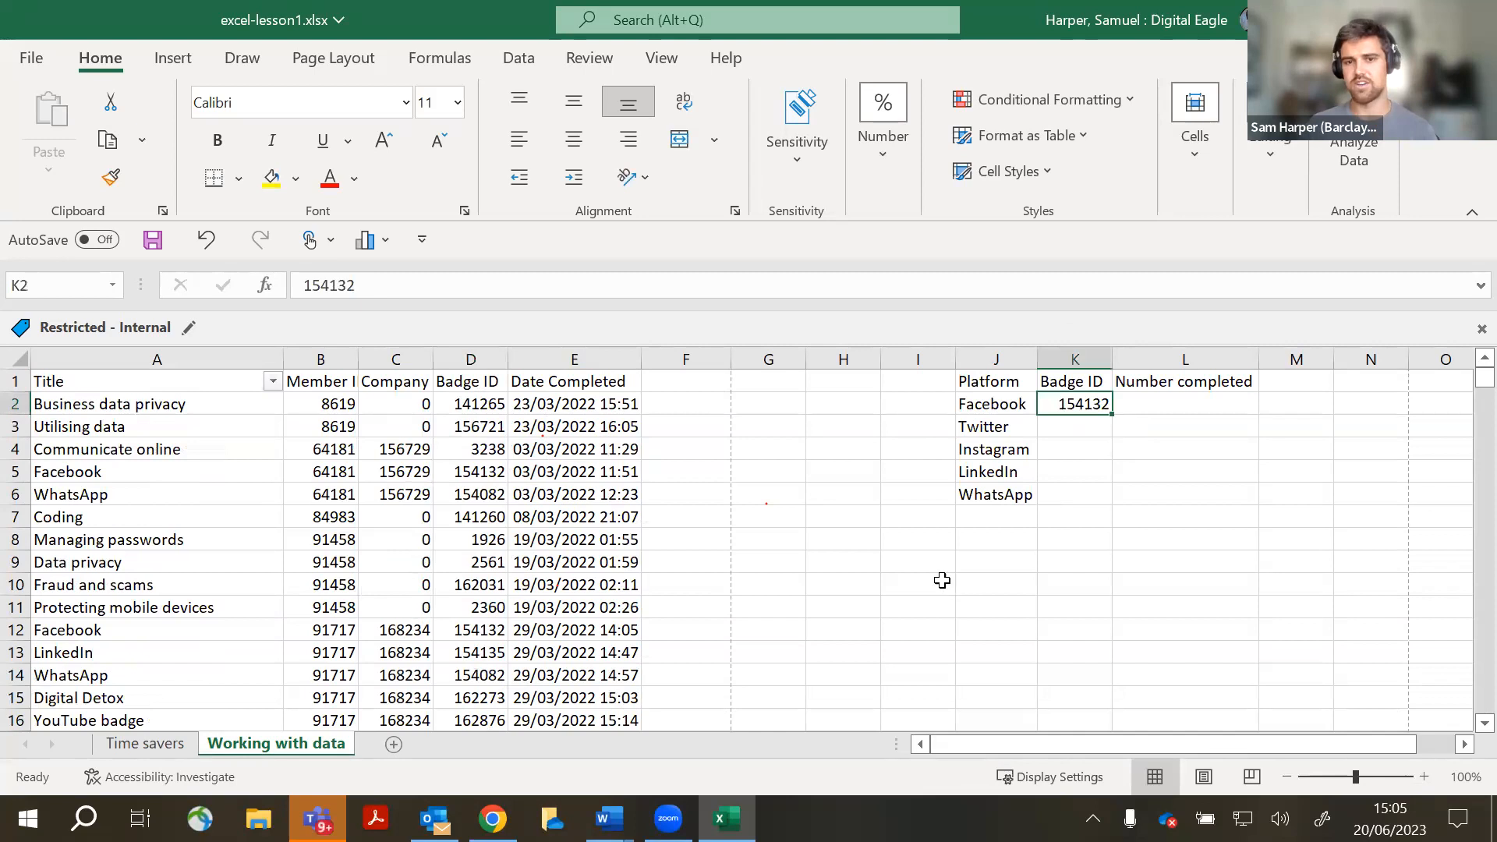
scroll(340, 595, down, 20)
scroll(314, 504, up, 6)
scroll(314, 505, up, 20)
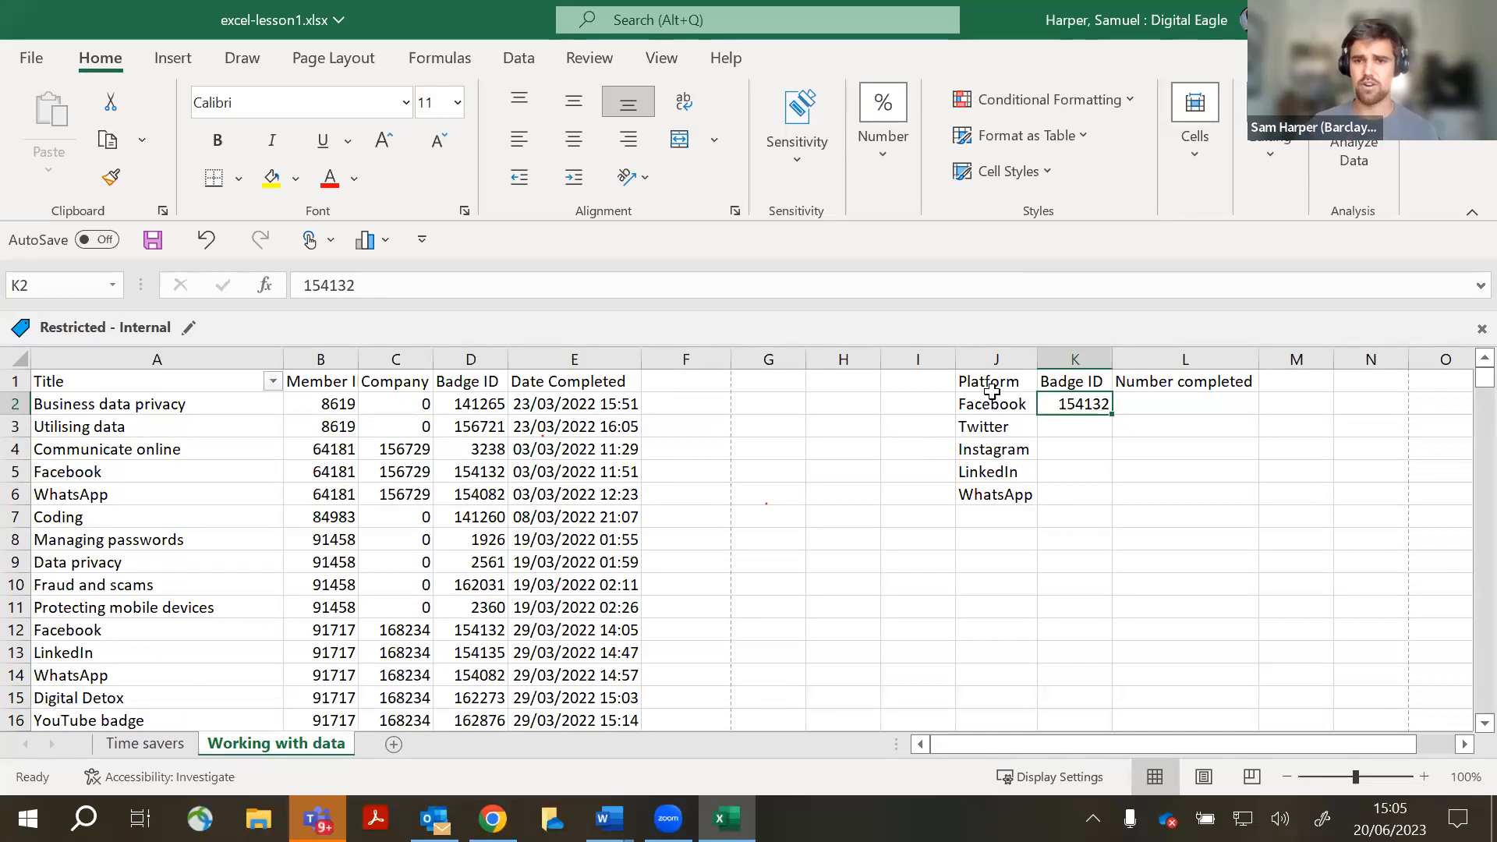
drag(990, 381, 1011, 705)
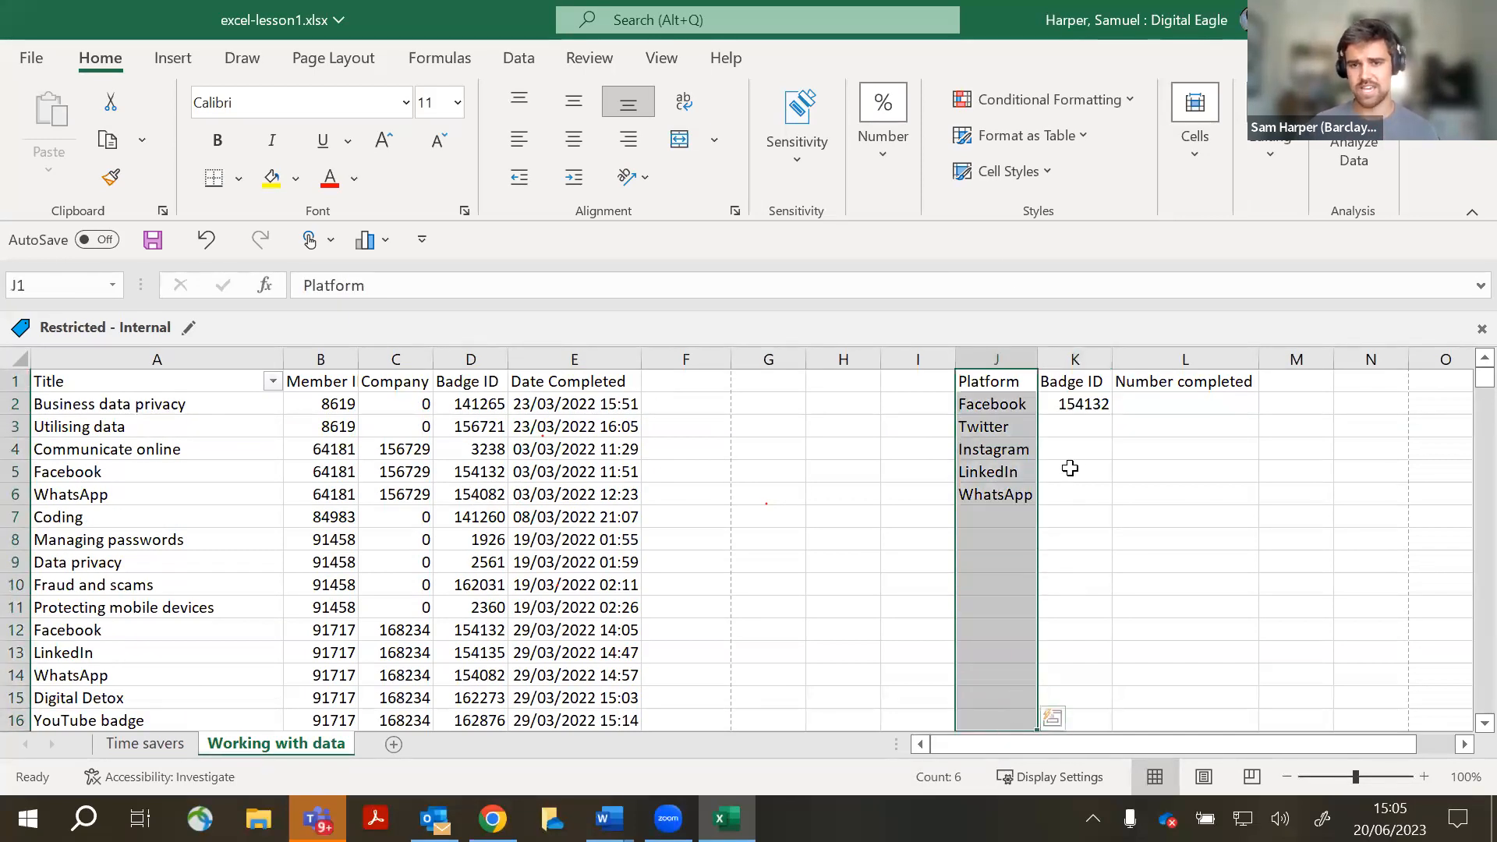
drag(1090, 409, 1092, 618)
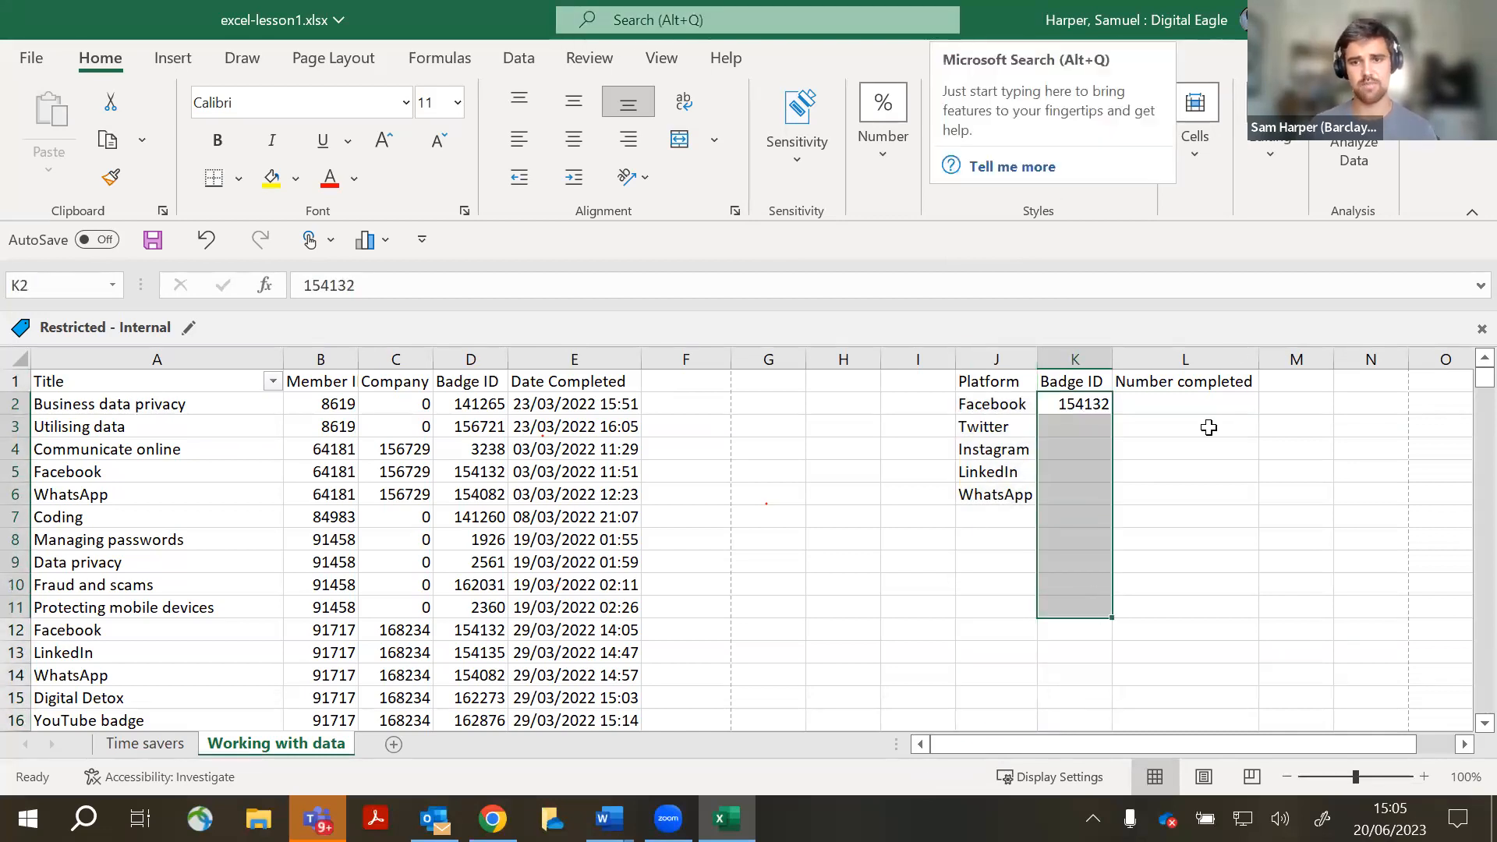
click(1091, 407)
key(BackSpace)
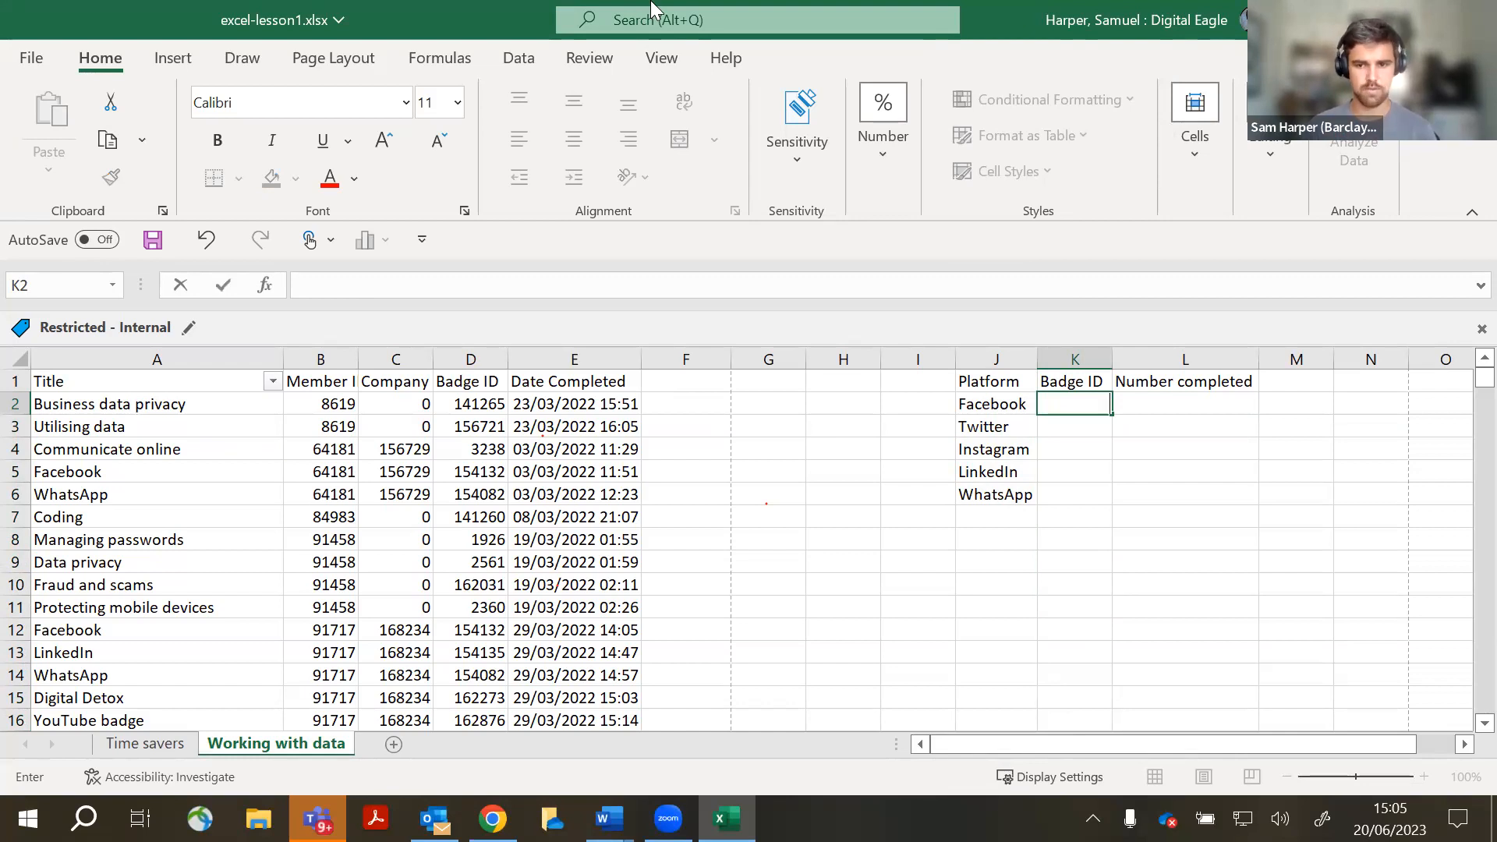
text(=v)
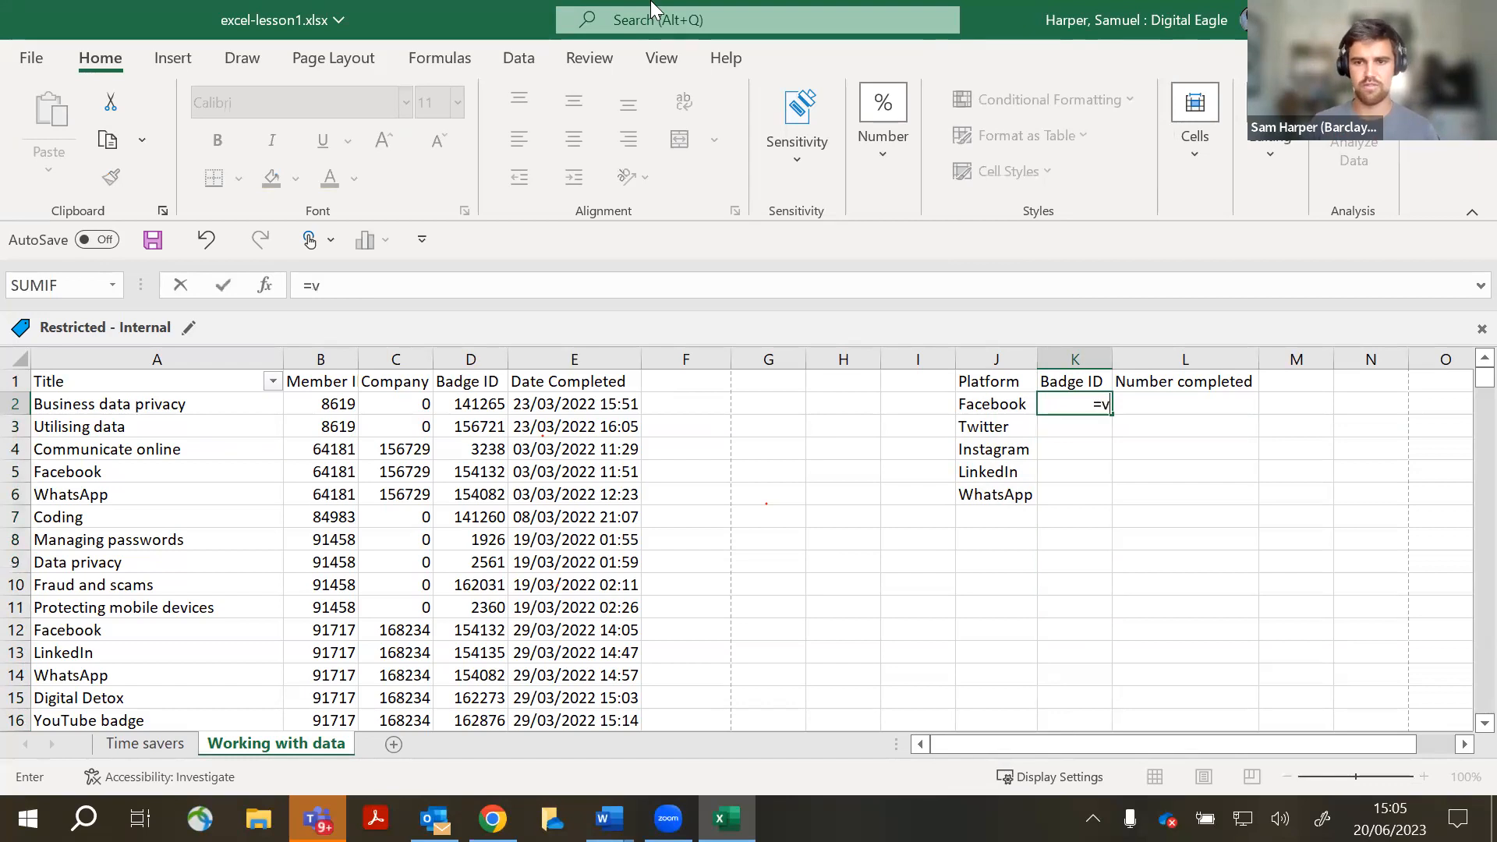
text(lo)
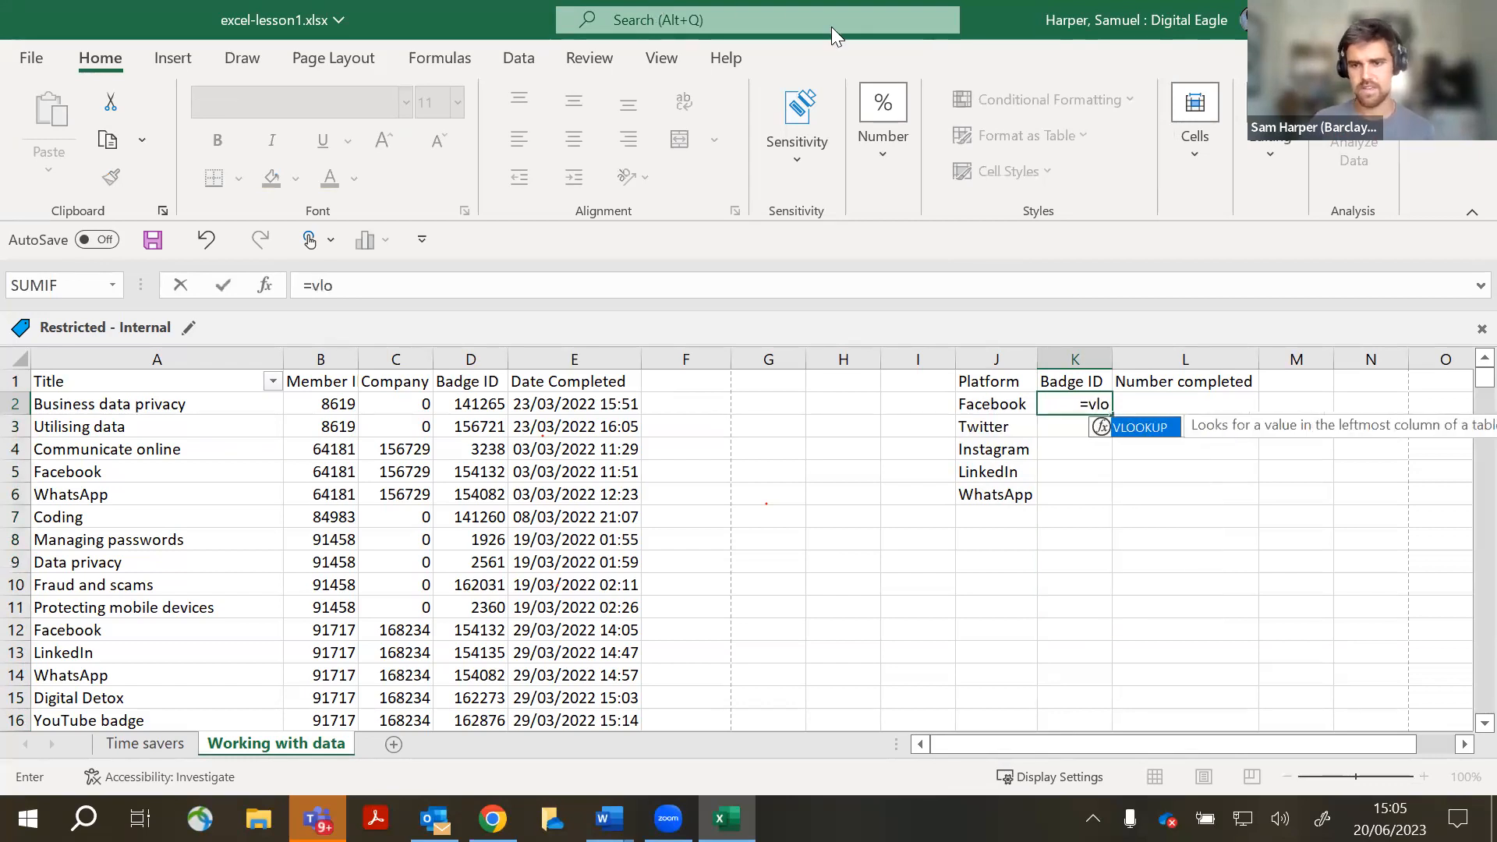
double_click(1143, 435)
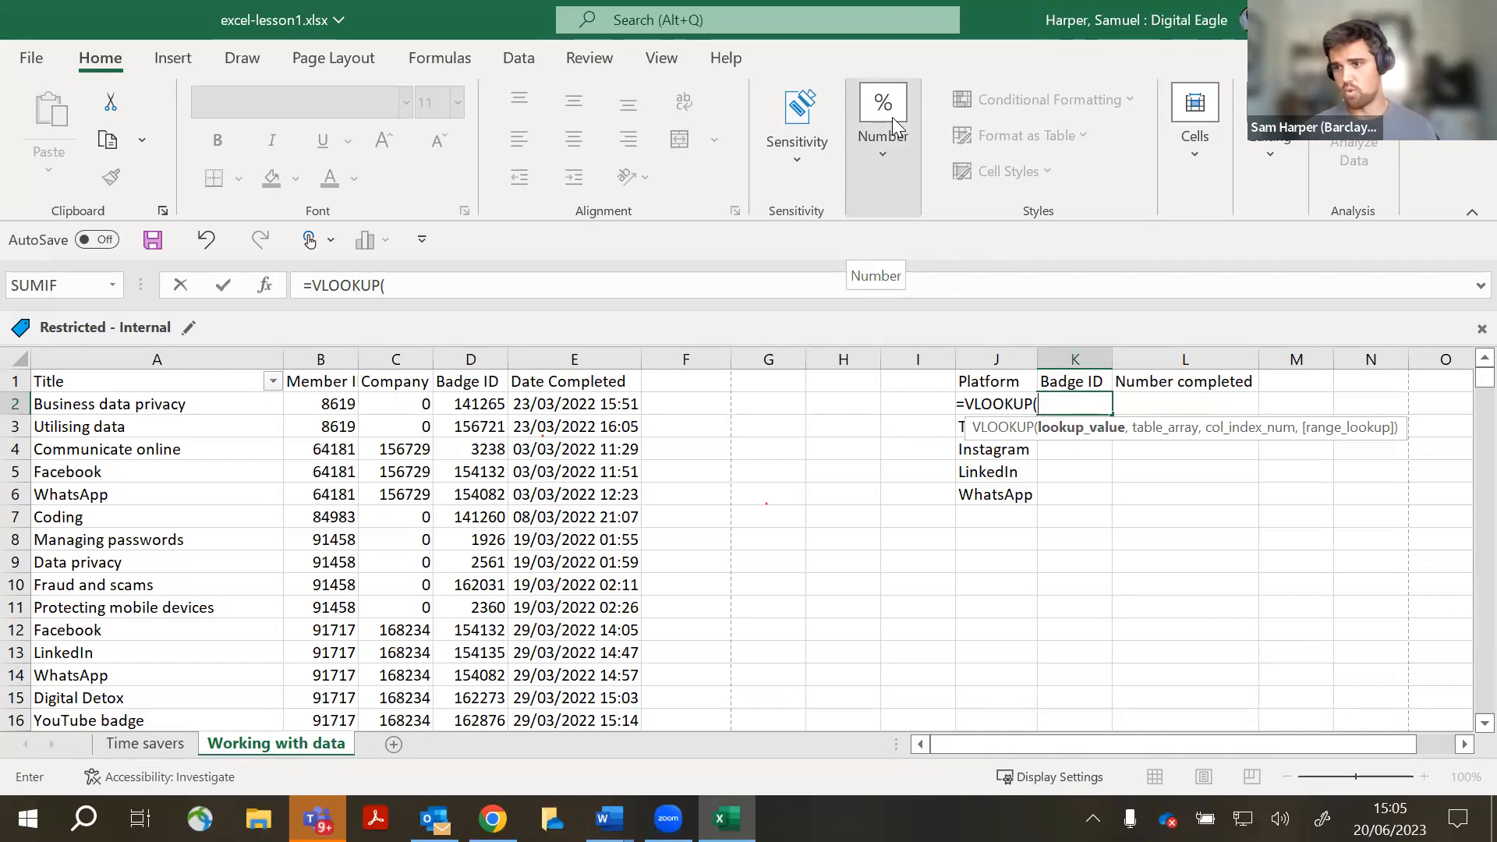
click(1134, 539)
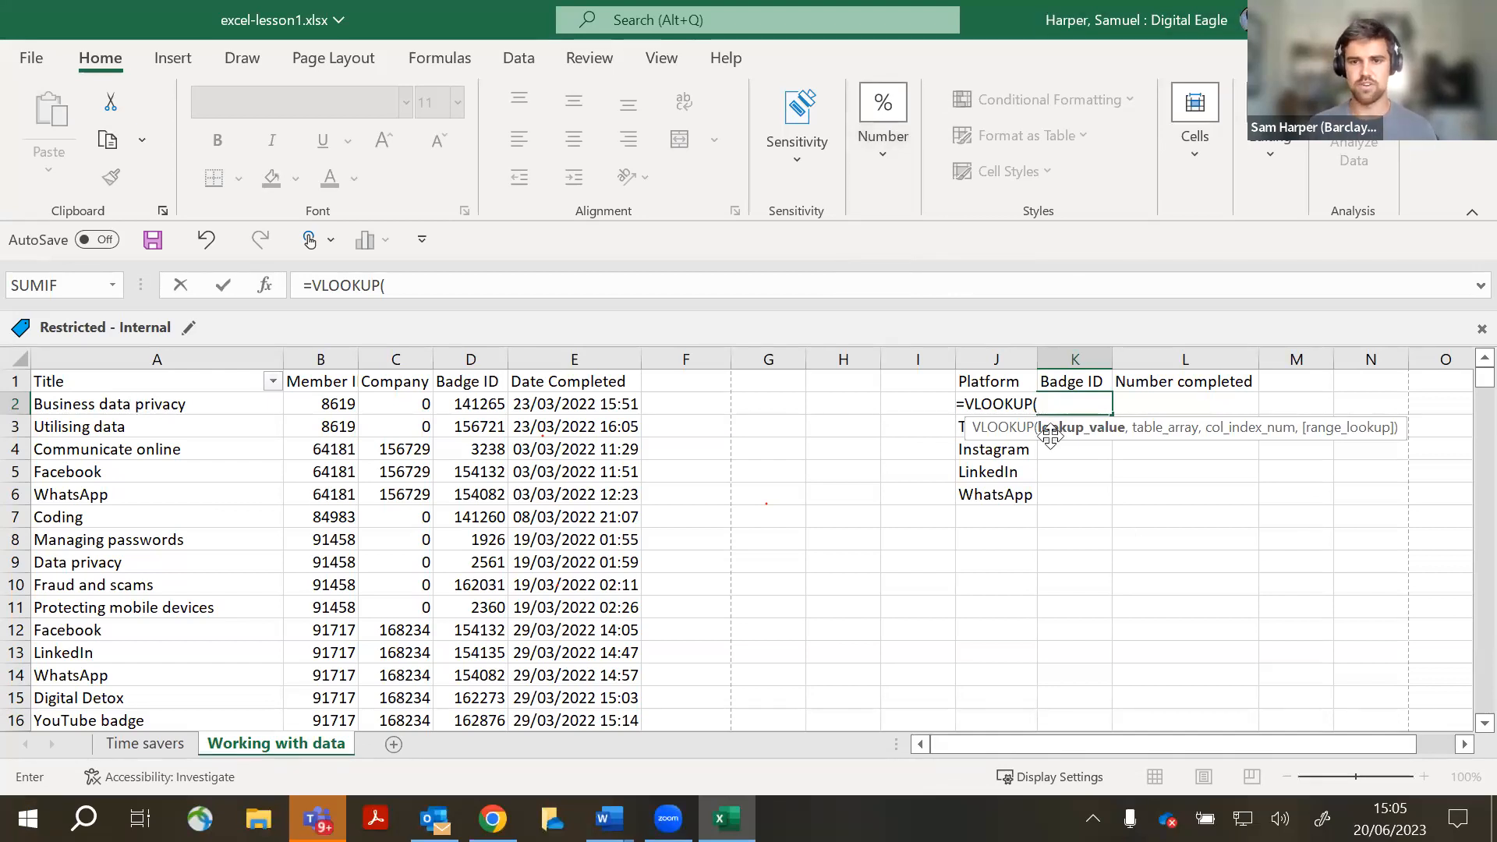
key(BackSpace)
key(BackSpace)
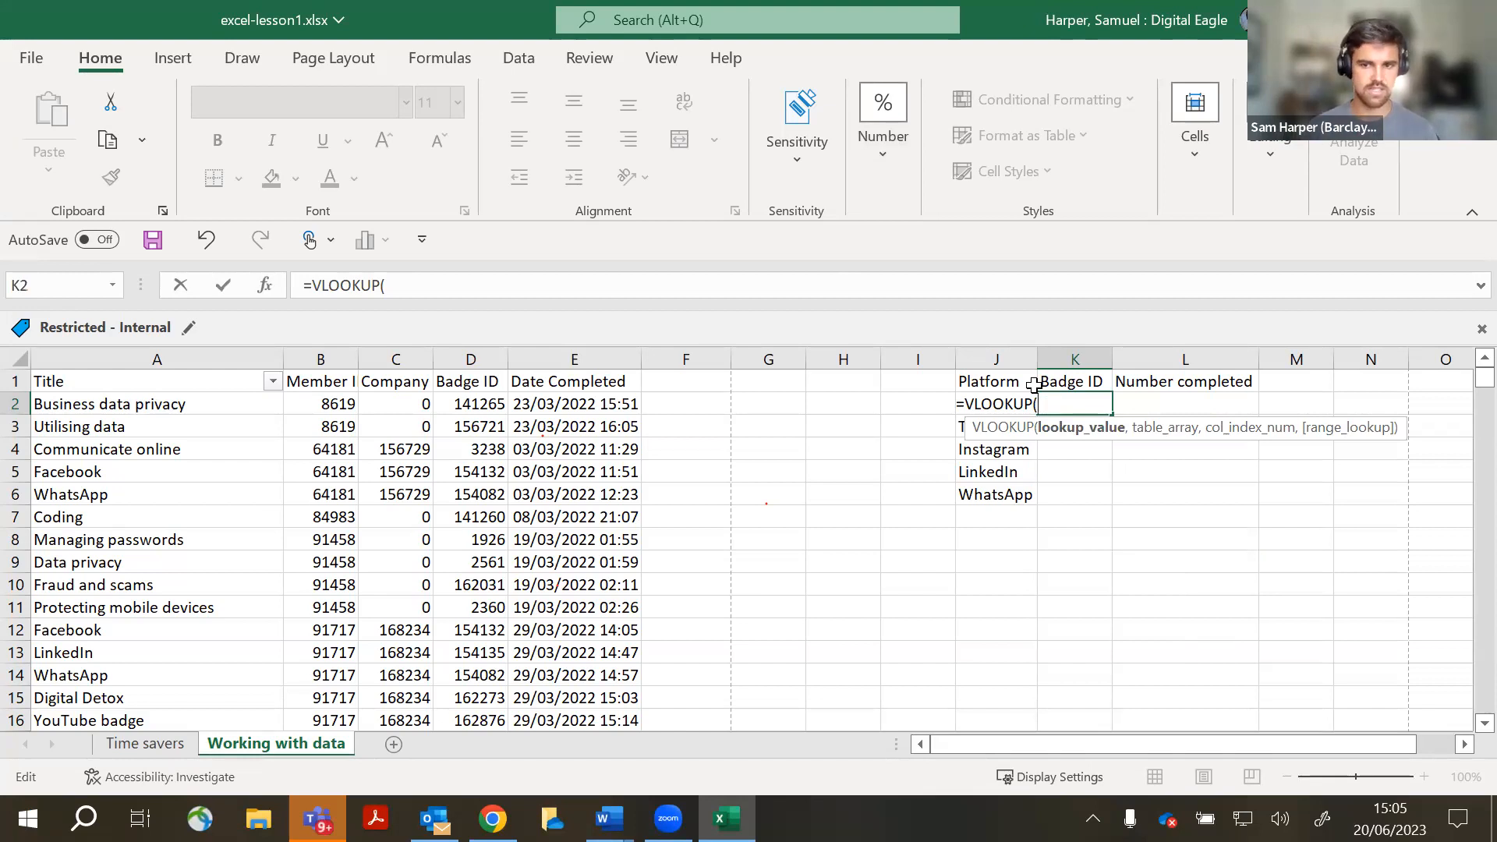
key(BackSpace)
key(BackSpace)
key(BackSpace)
key(BackSpace)
key(BackSpace)
key(BackSpace)
key(BackSpace)
key(Escape)
click(1177, 545)
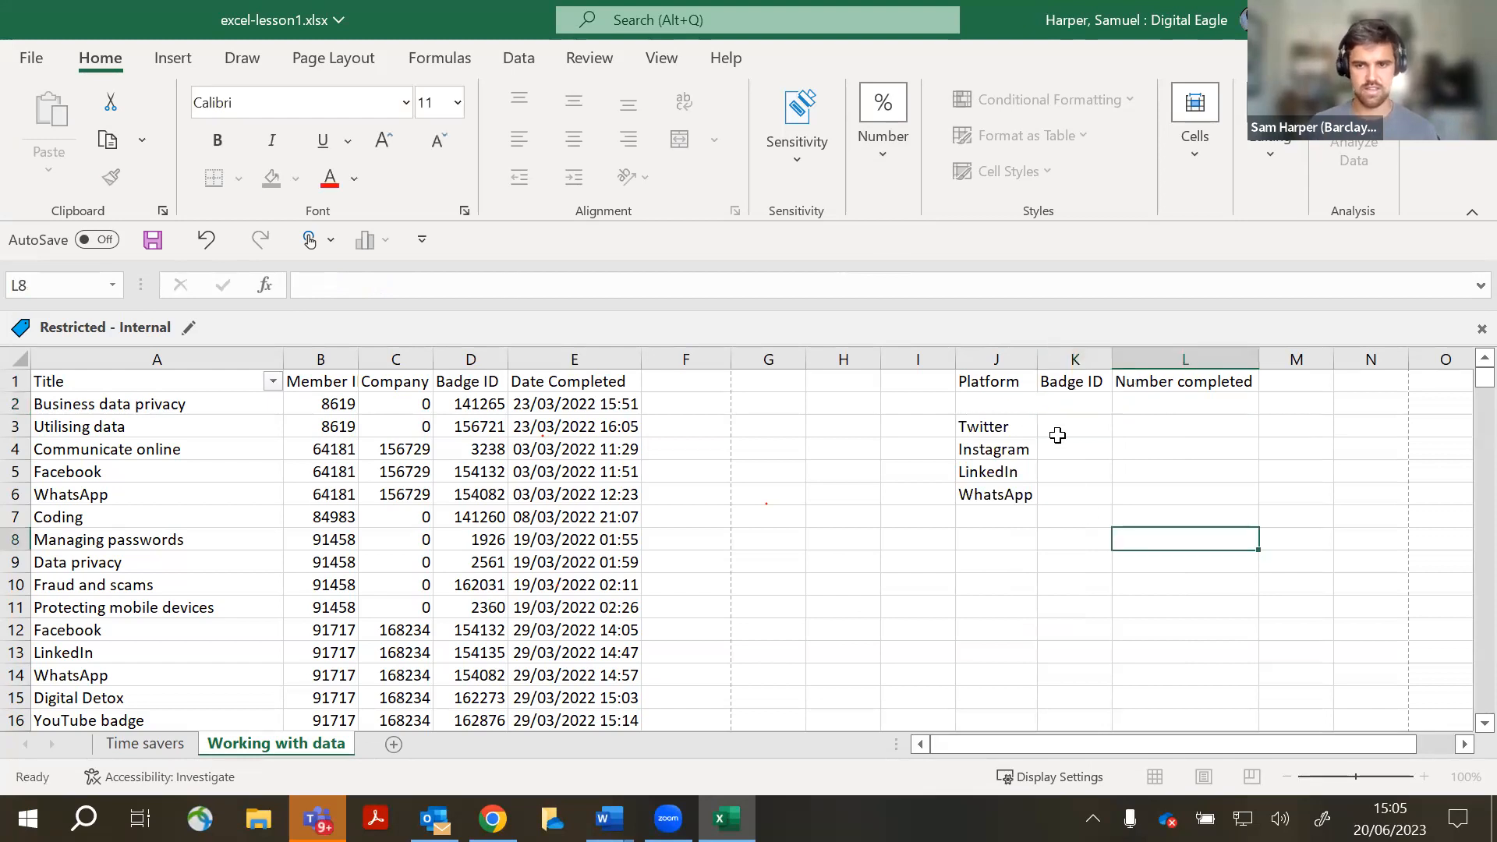
click(1086, 403)
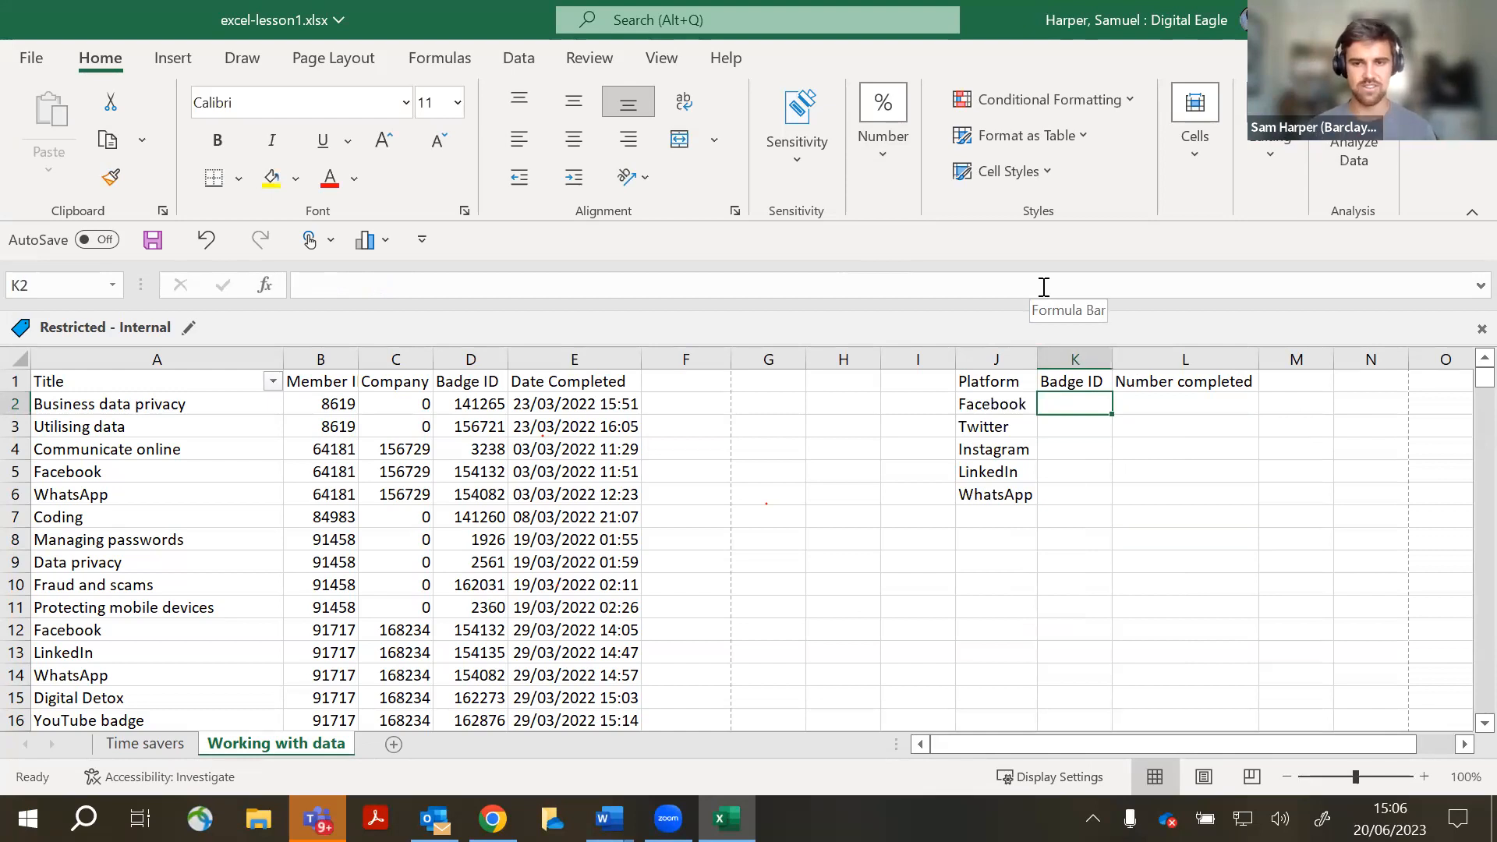
- In K2, build =VLOOKUP(J2,A:E,4,FALSE) to fetch Facebook's Badge ID
text(=)
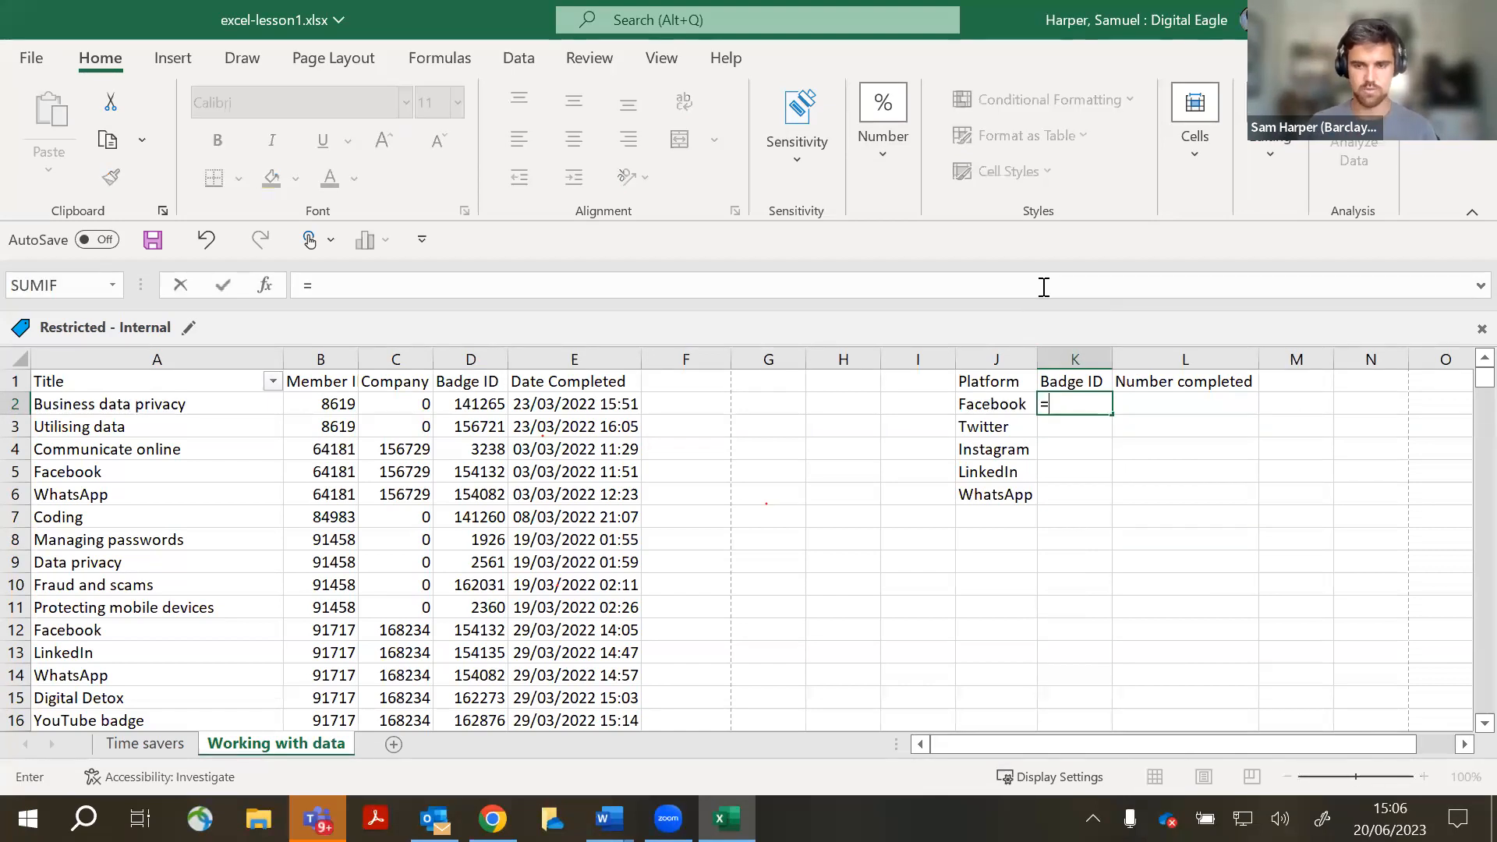
text(vlookup)
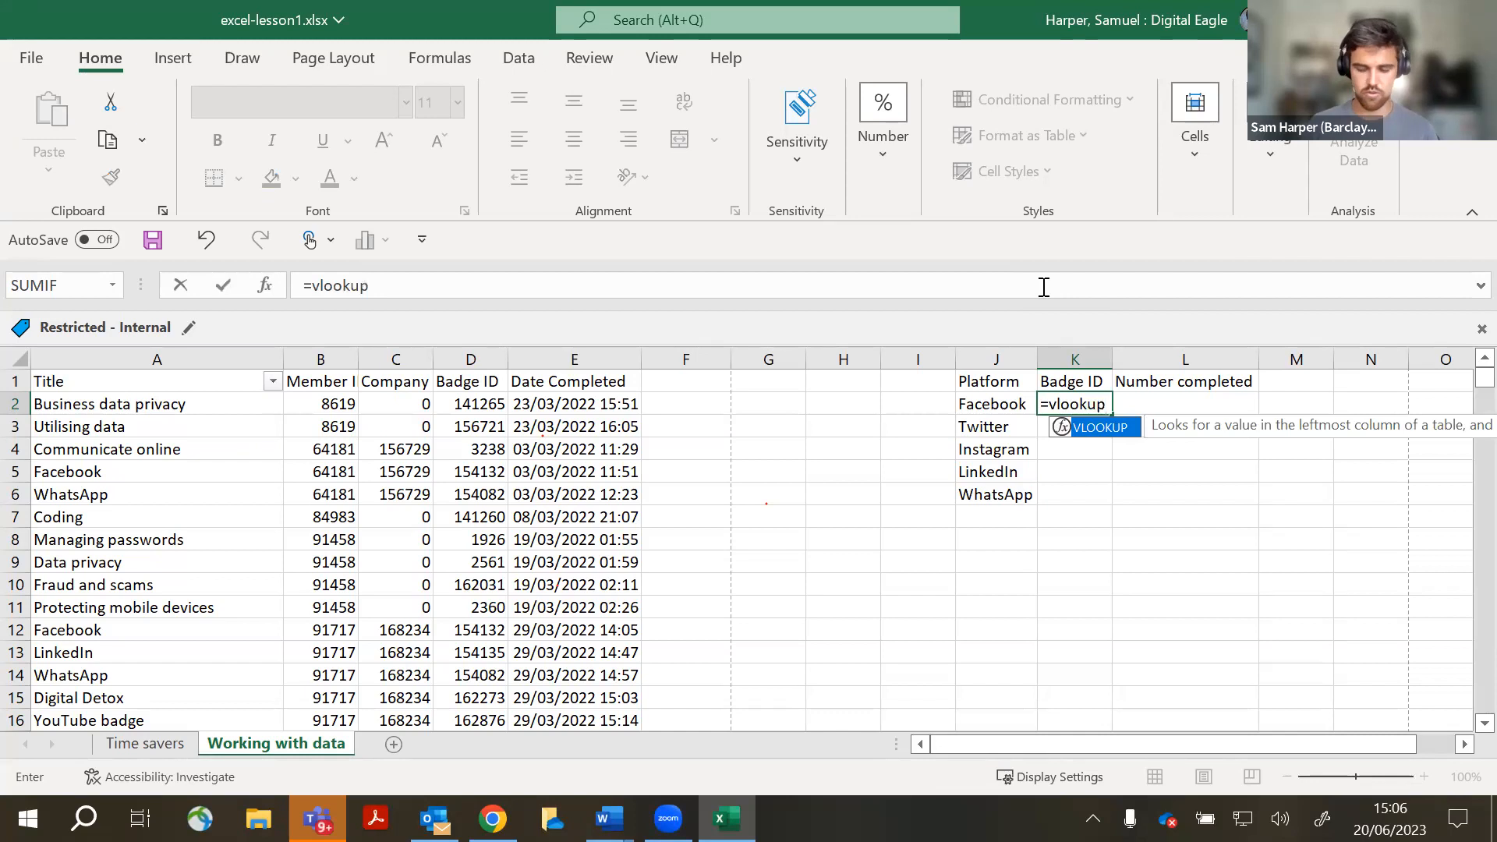
text(()
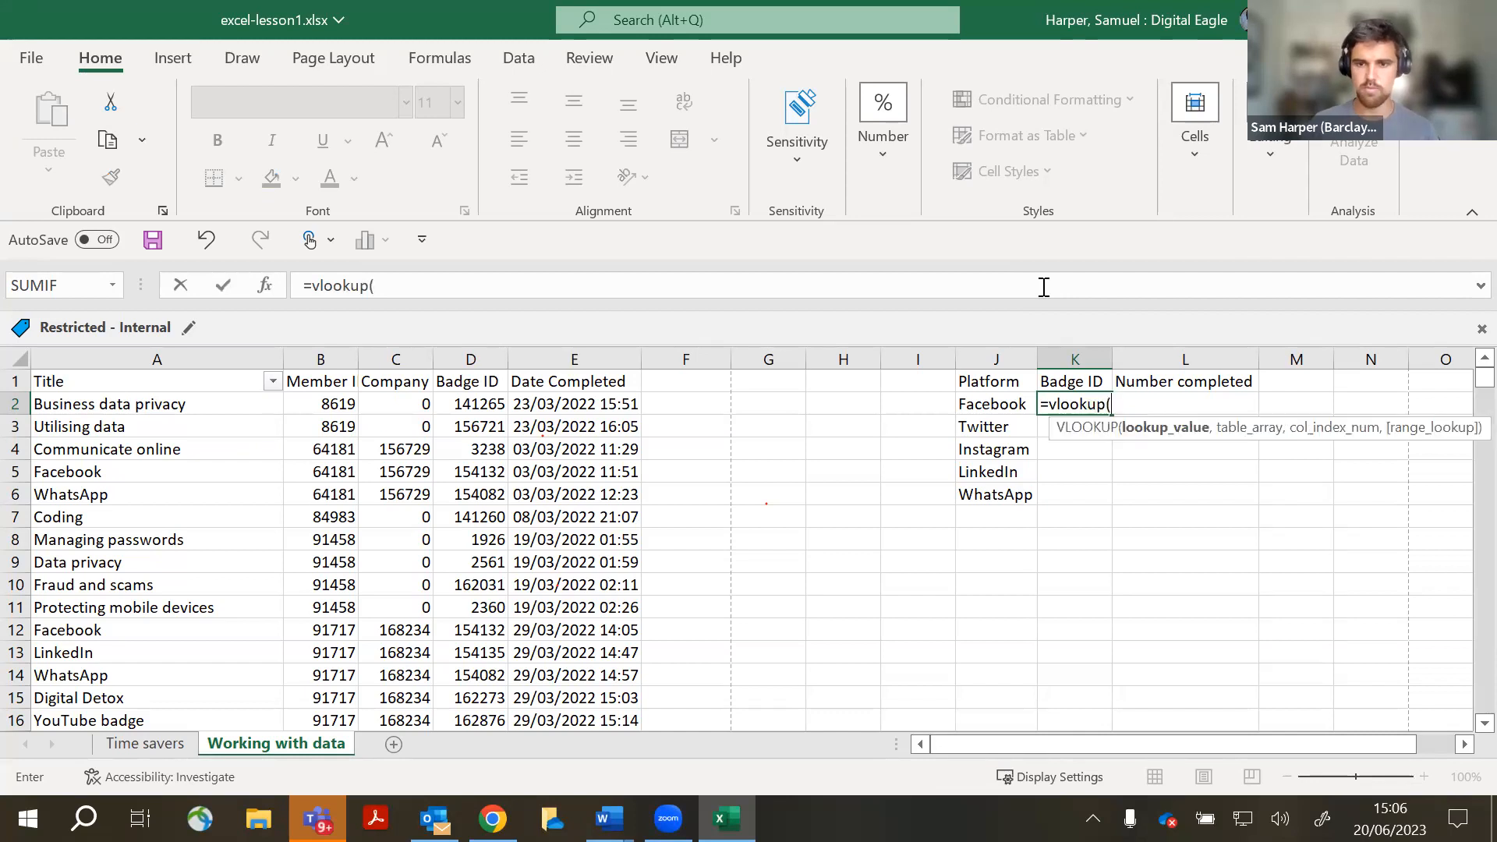
click(1010, 407)
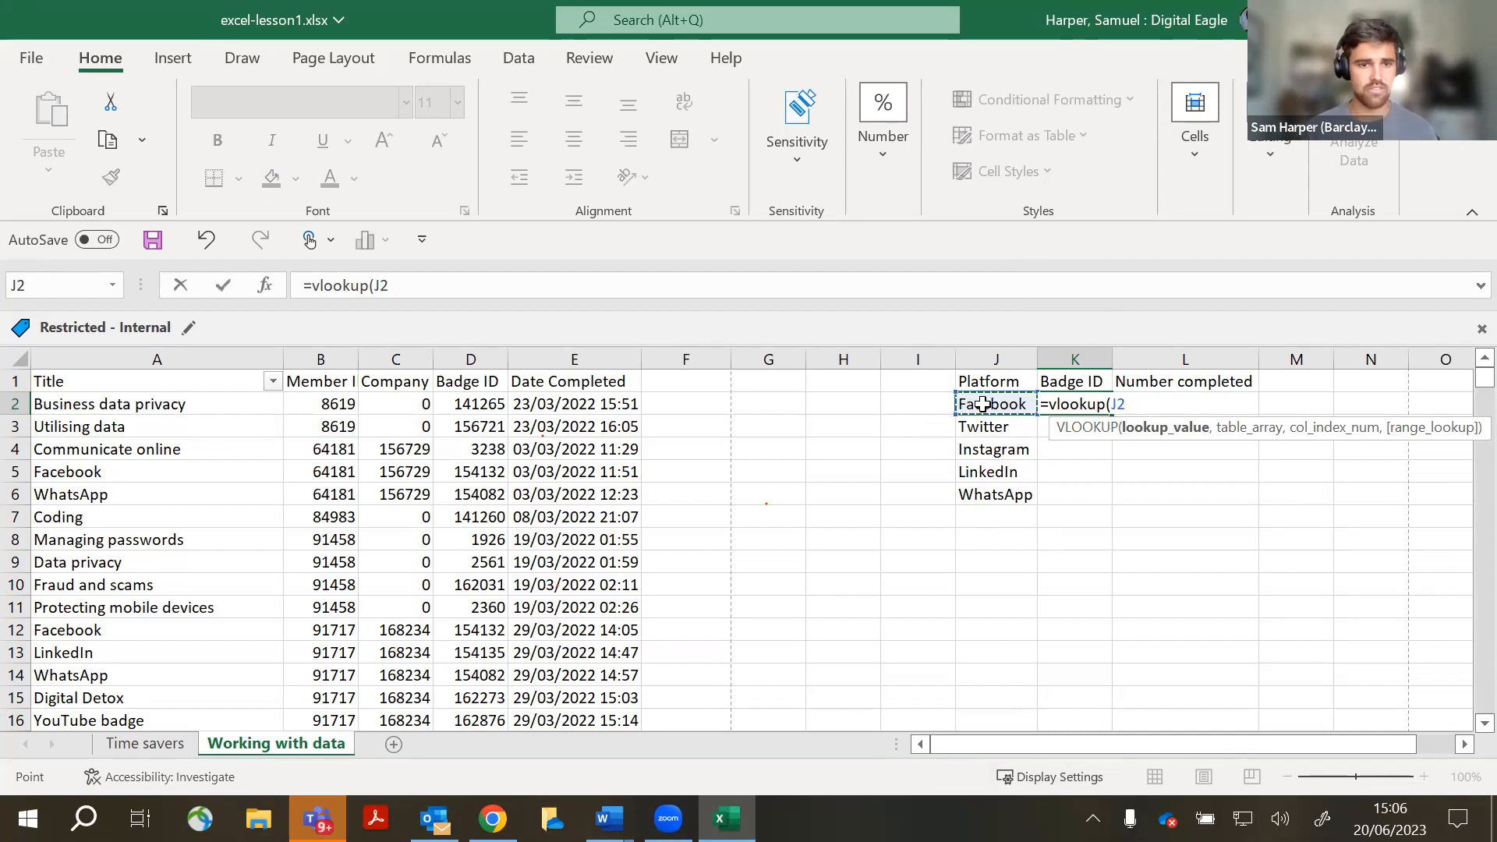
text(,)
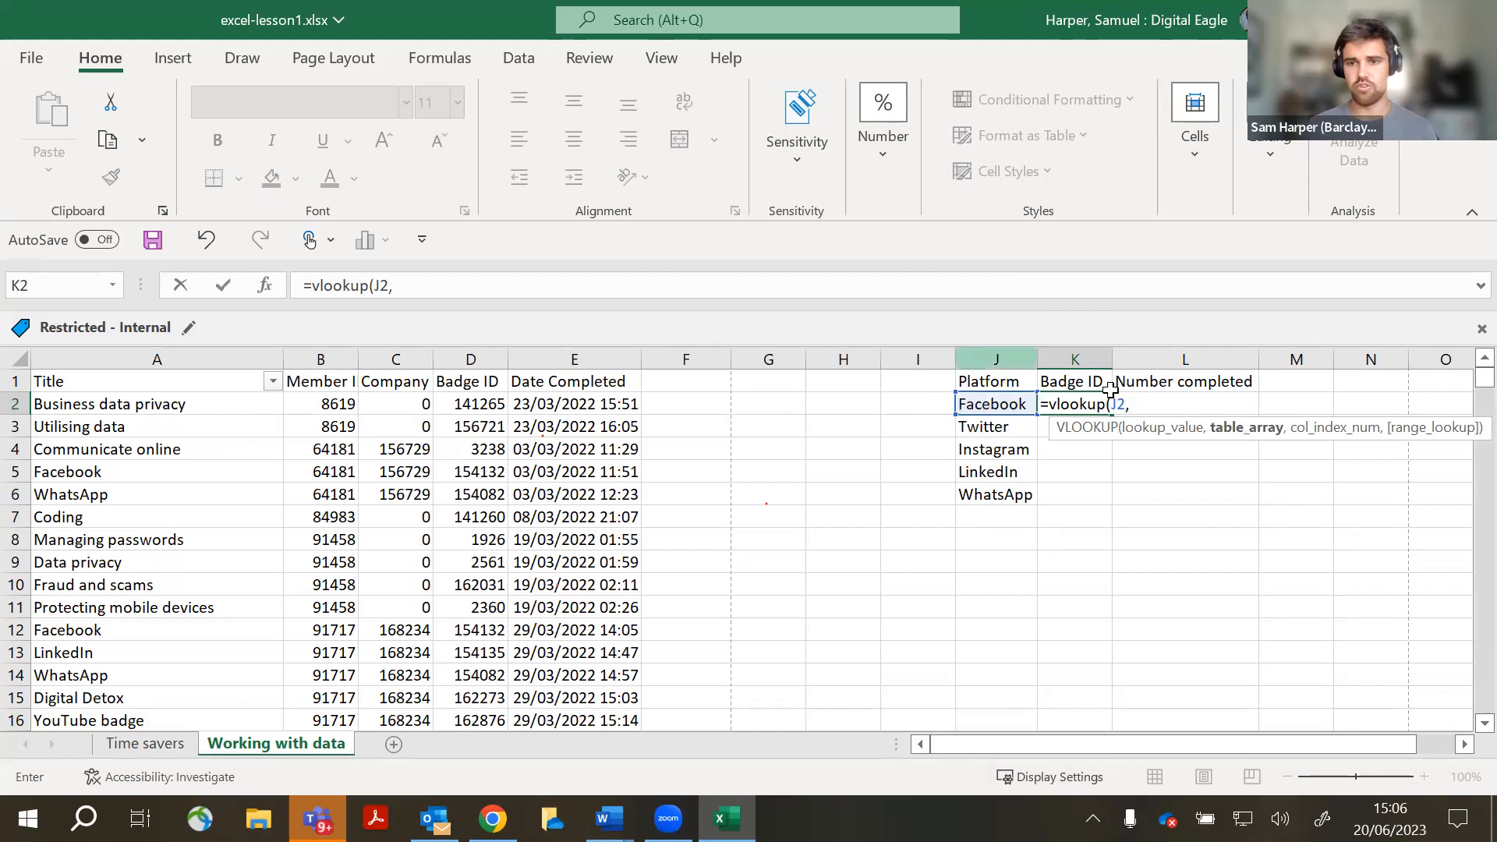
drag(190, 360, 581, 364)
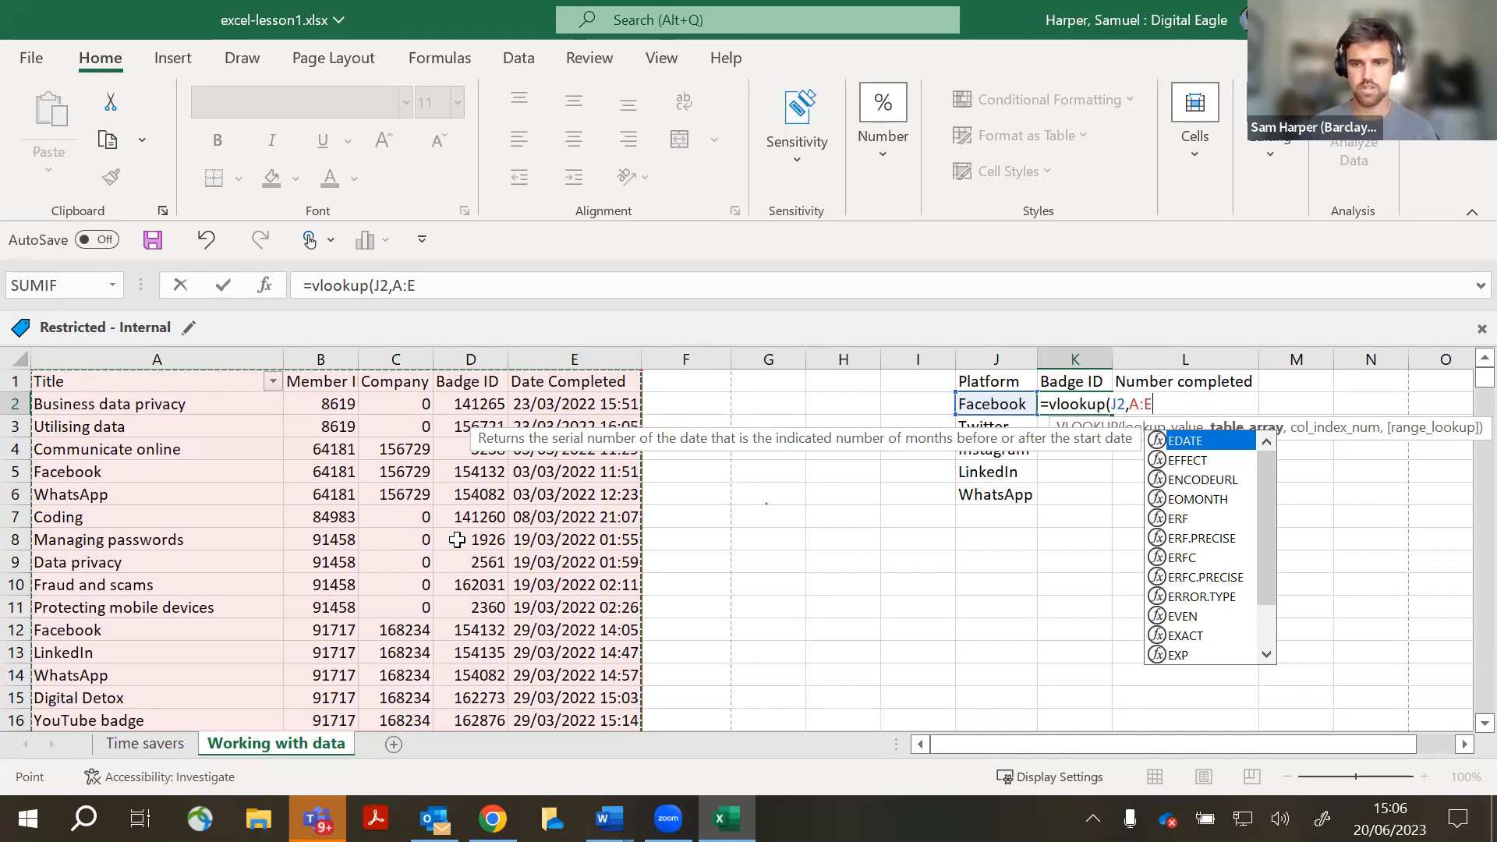
text(,)
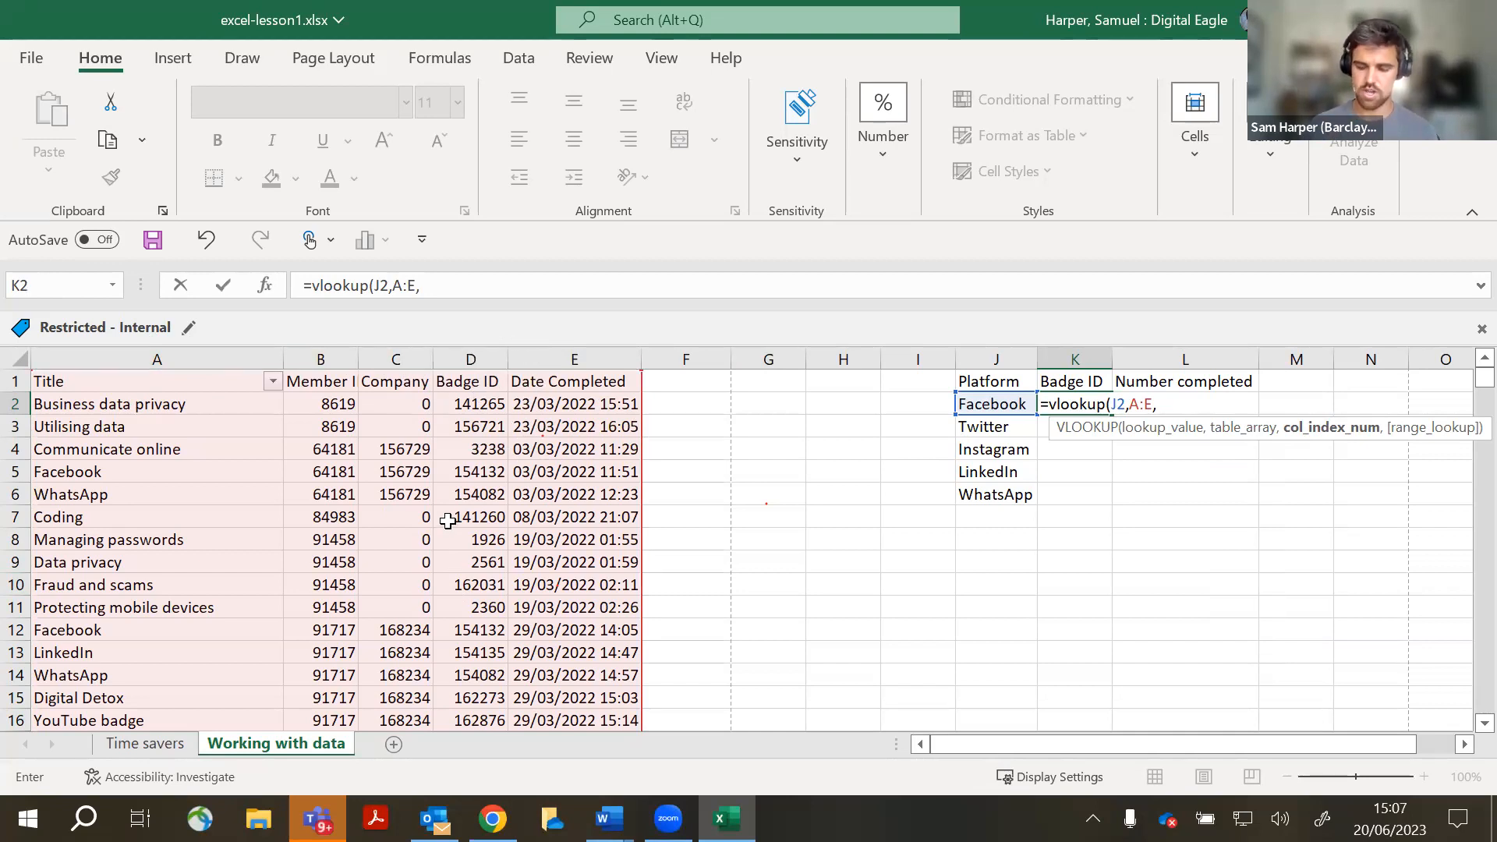
text(4)
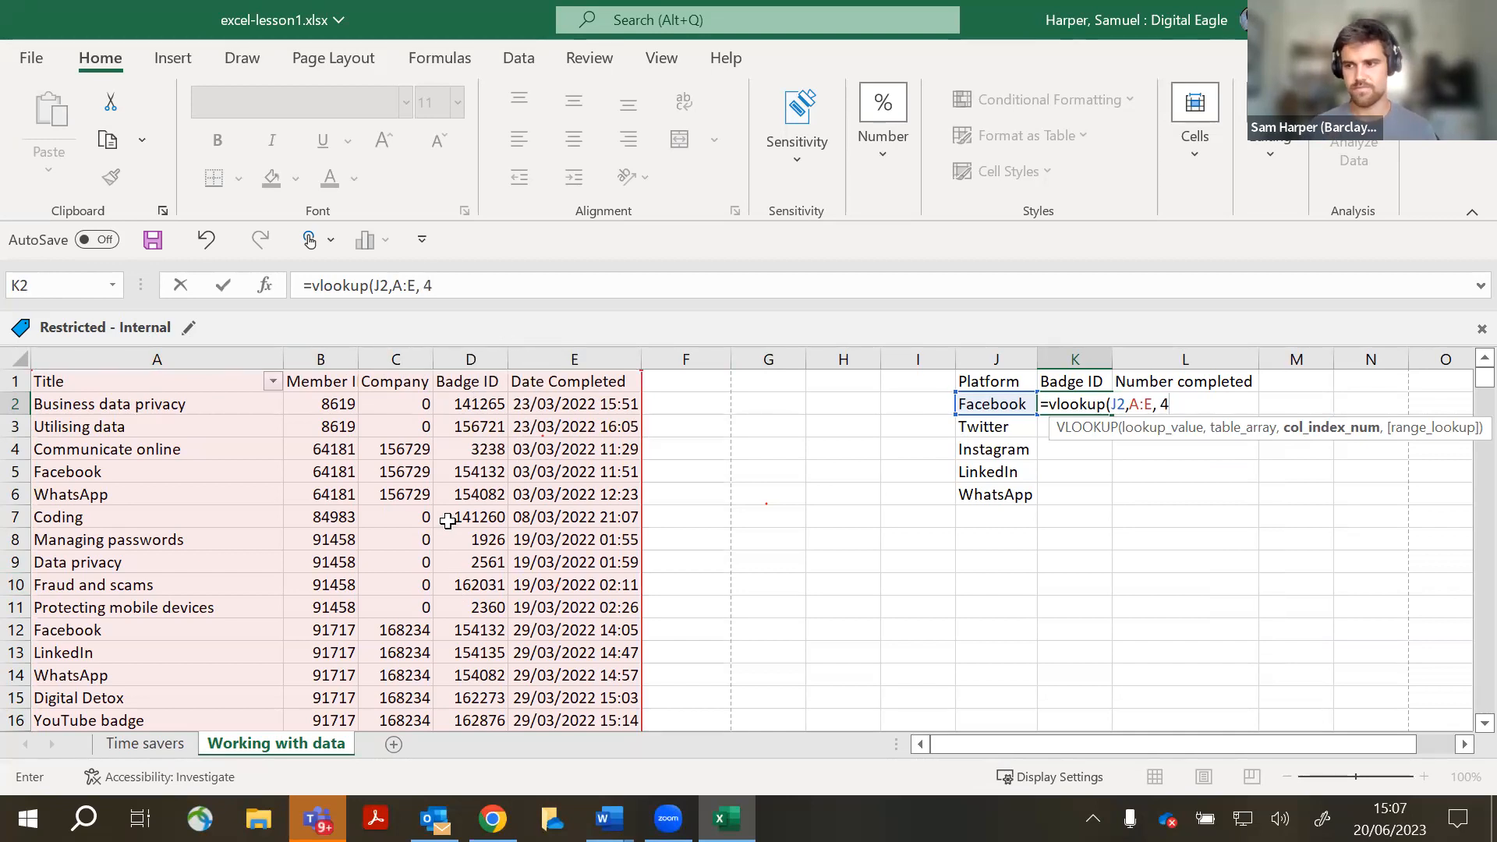
text(,)
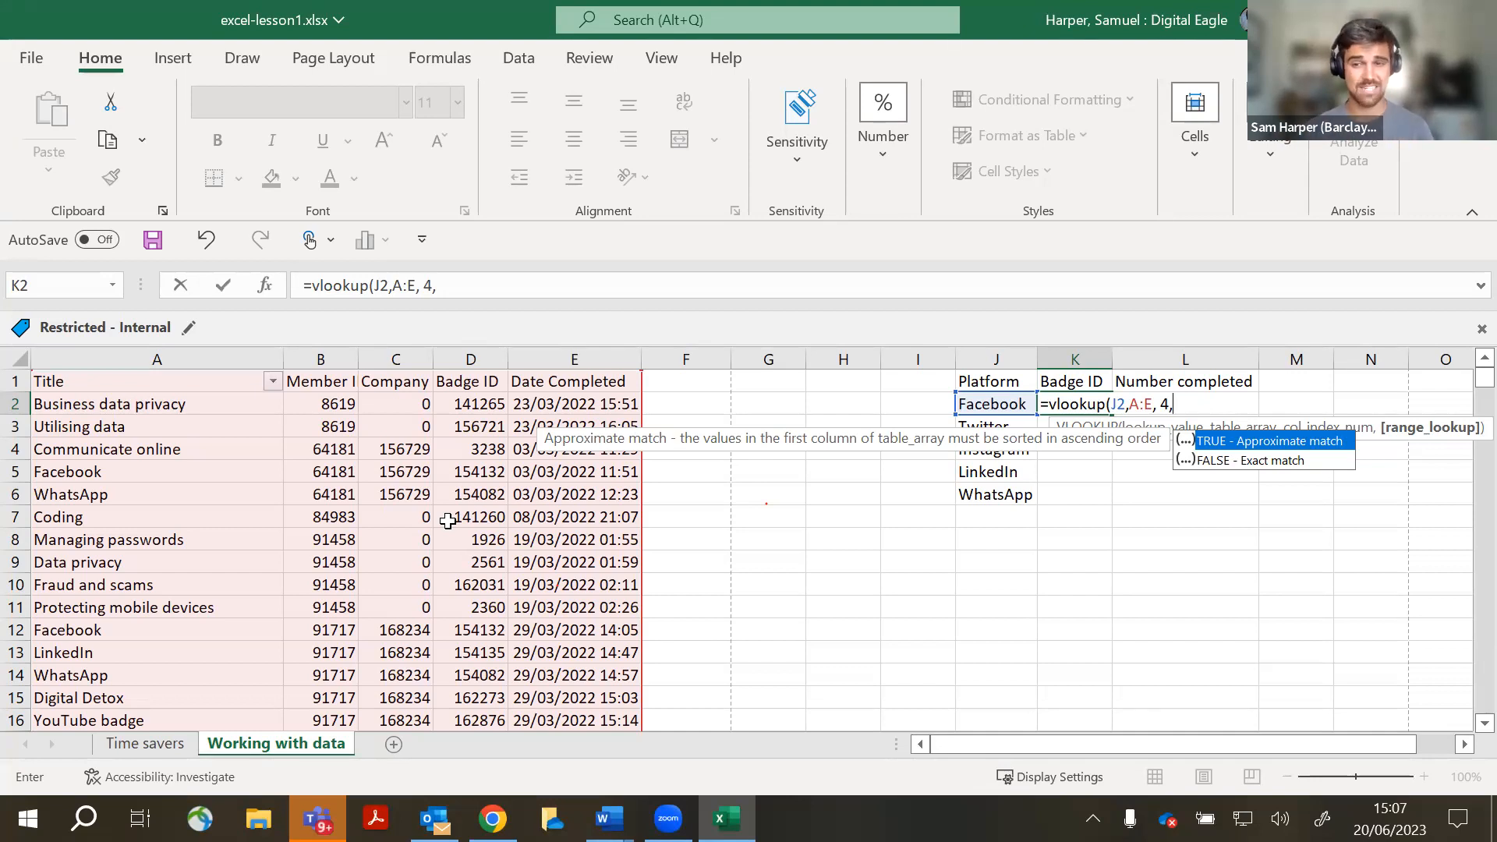
text(FALSE)
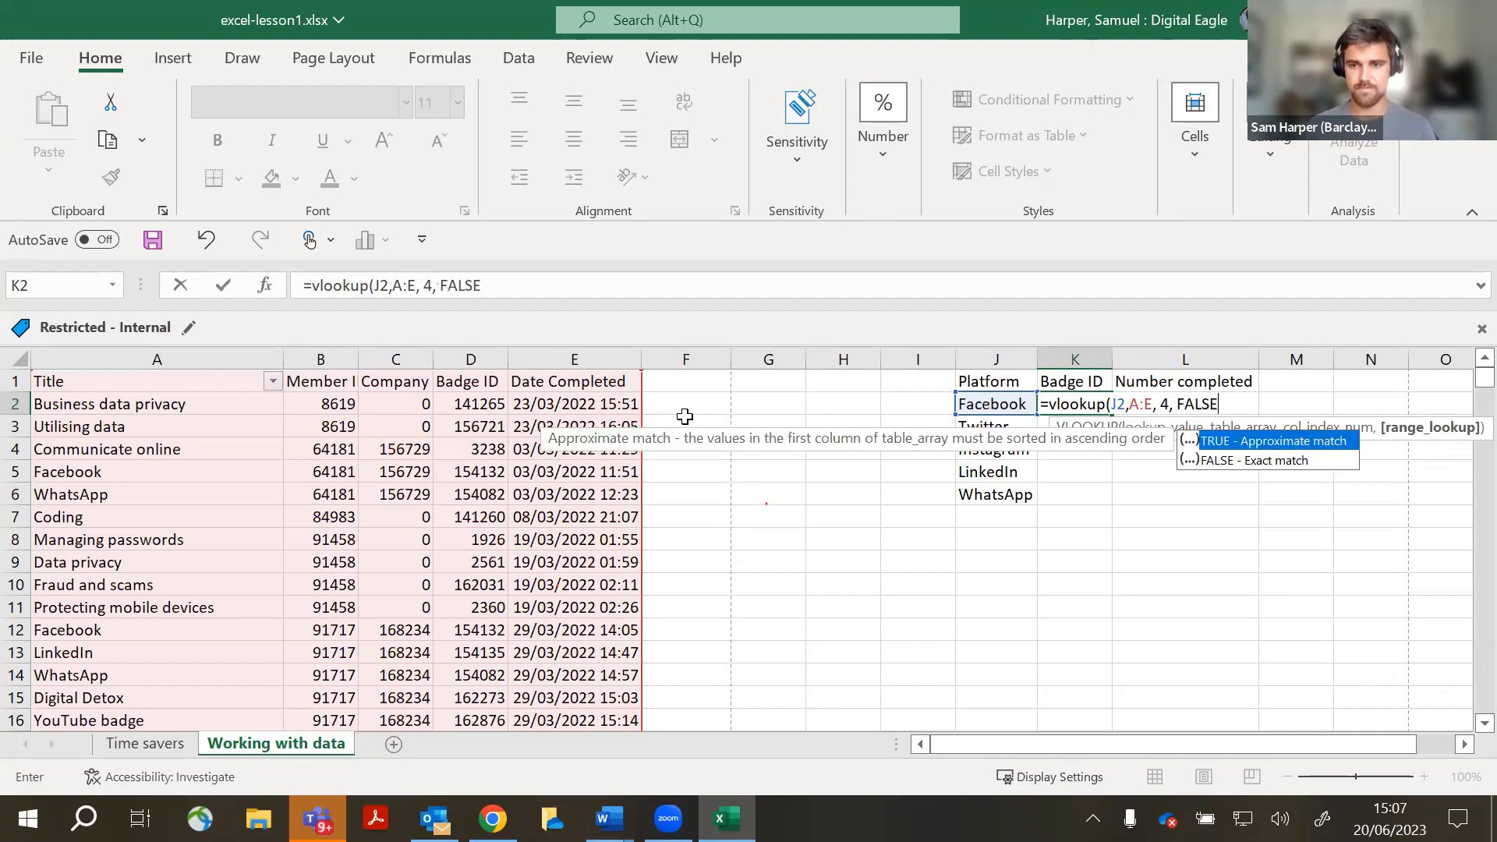
text())
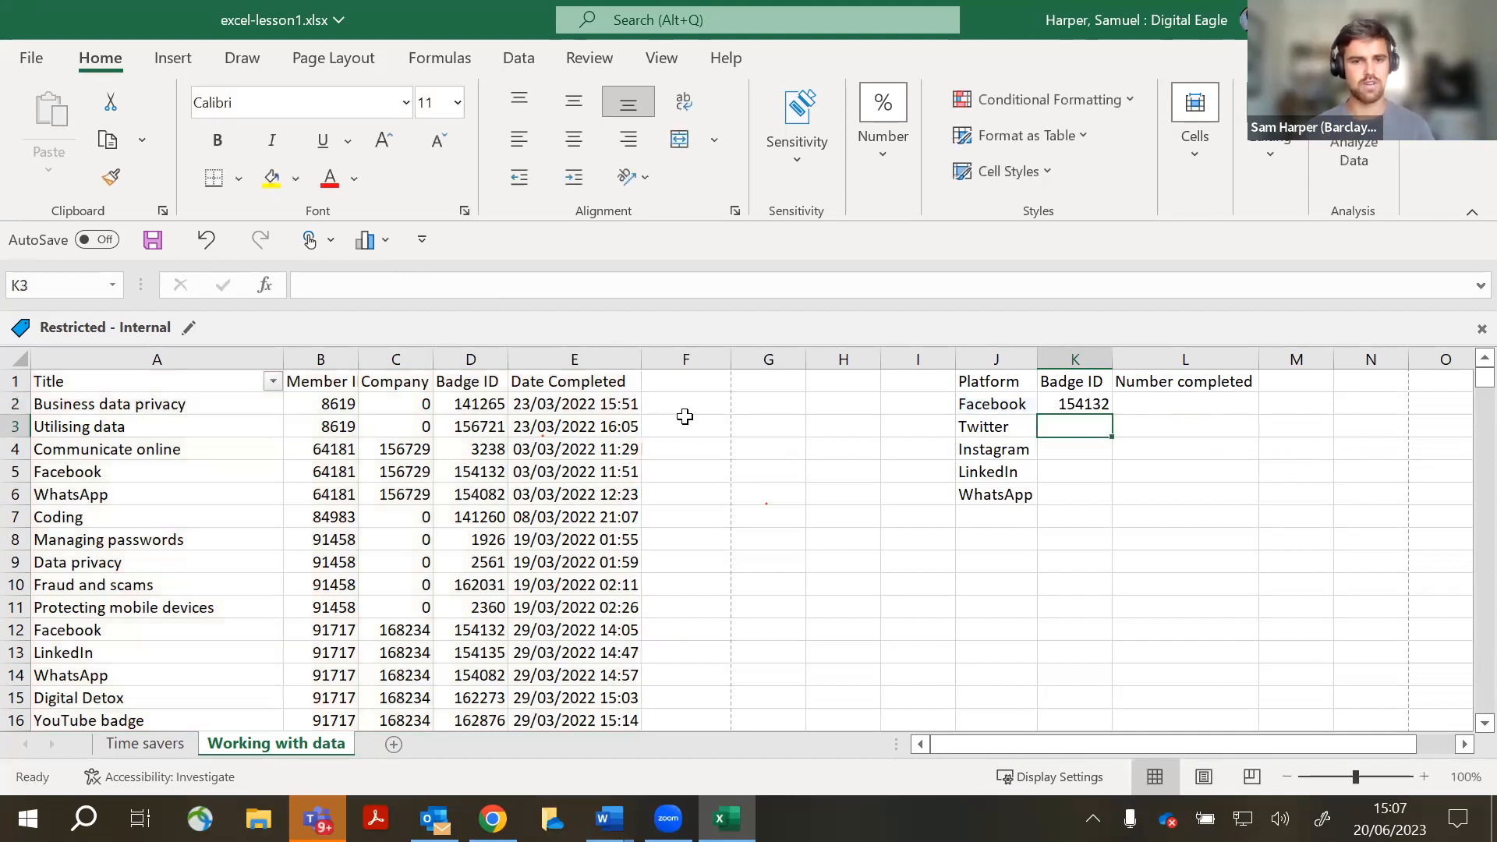
- Fill K2's VLOOKUP down to K6 so every platform shows its badge ID
click(1072, 398)
click(1181, 475)
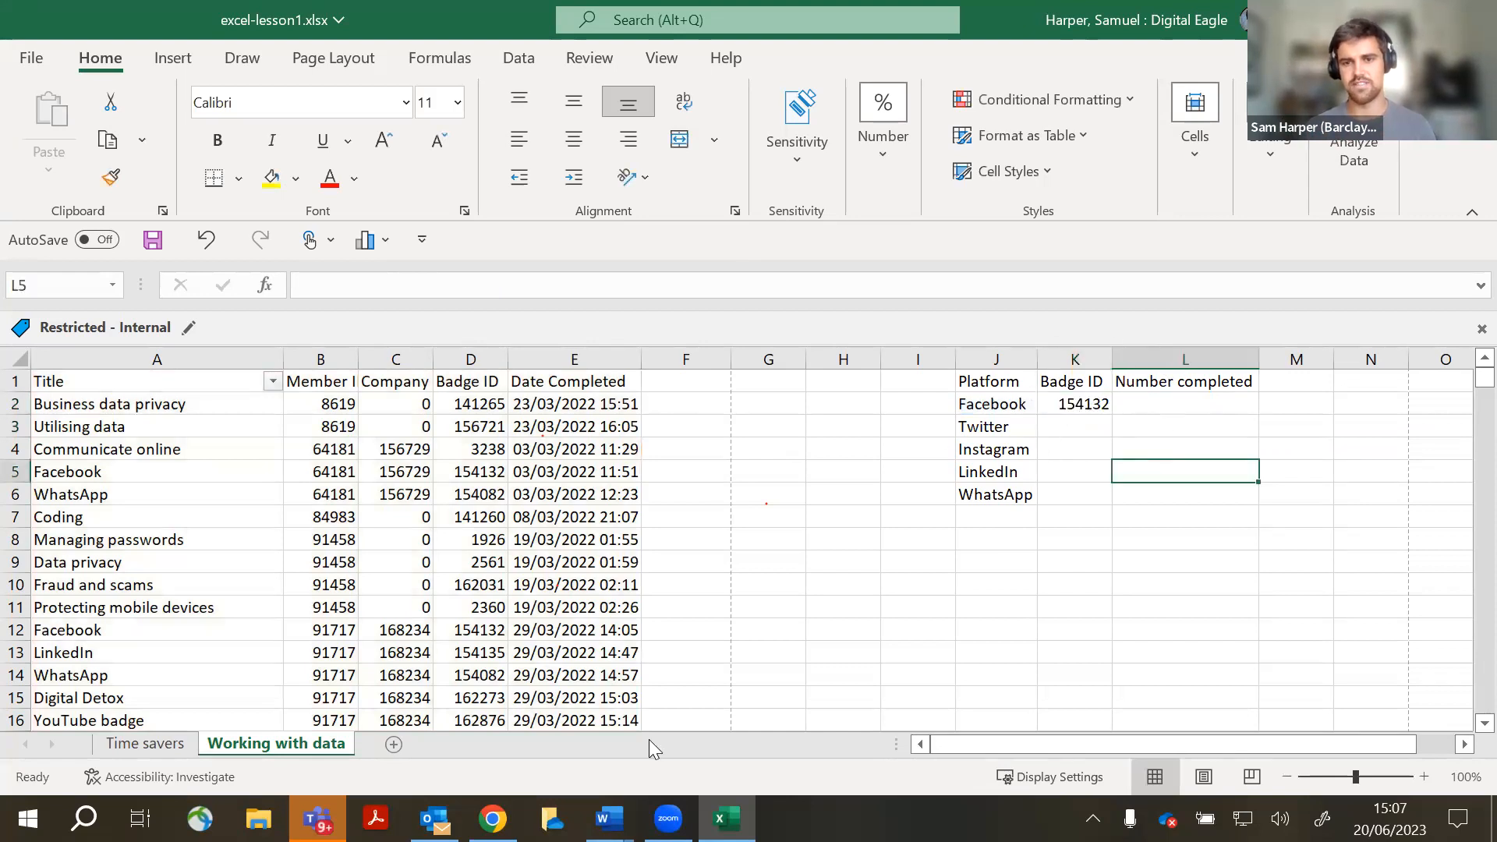
mouse_move(492, 818)
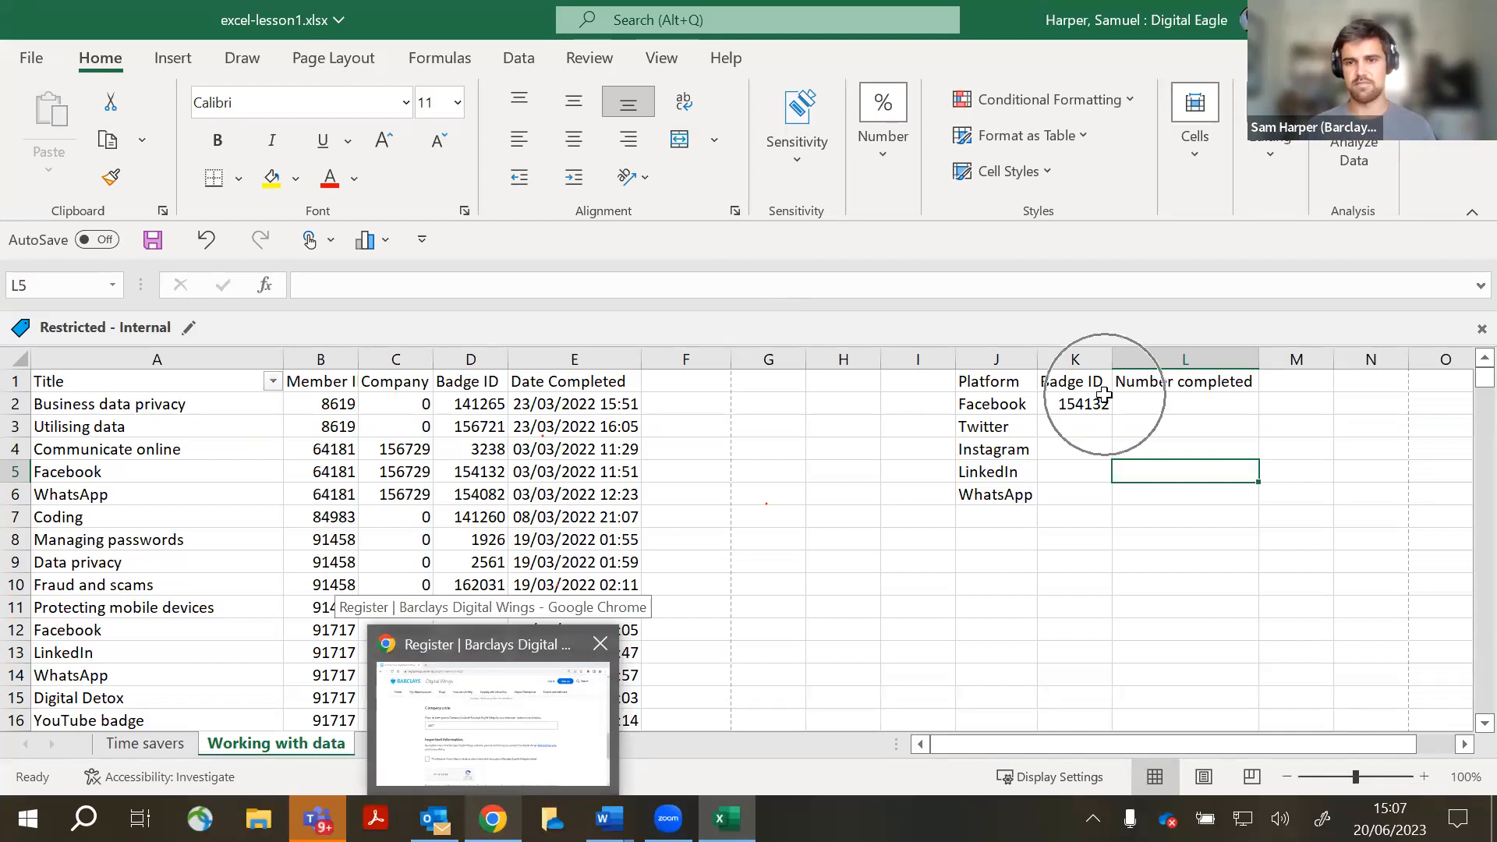
click(1085, 402)
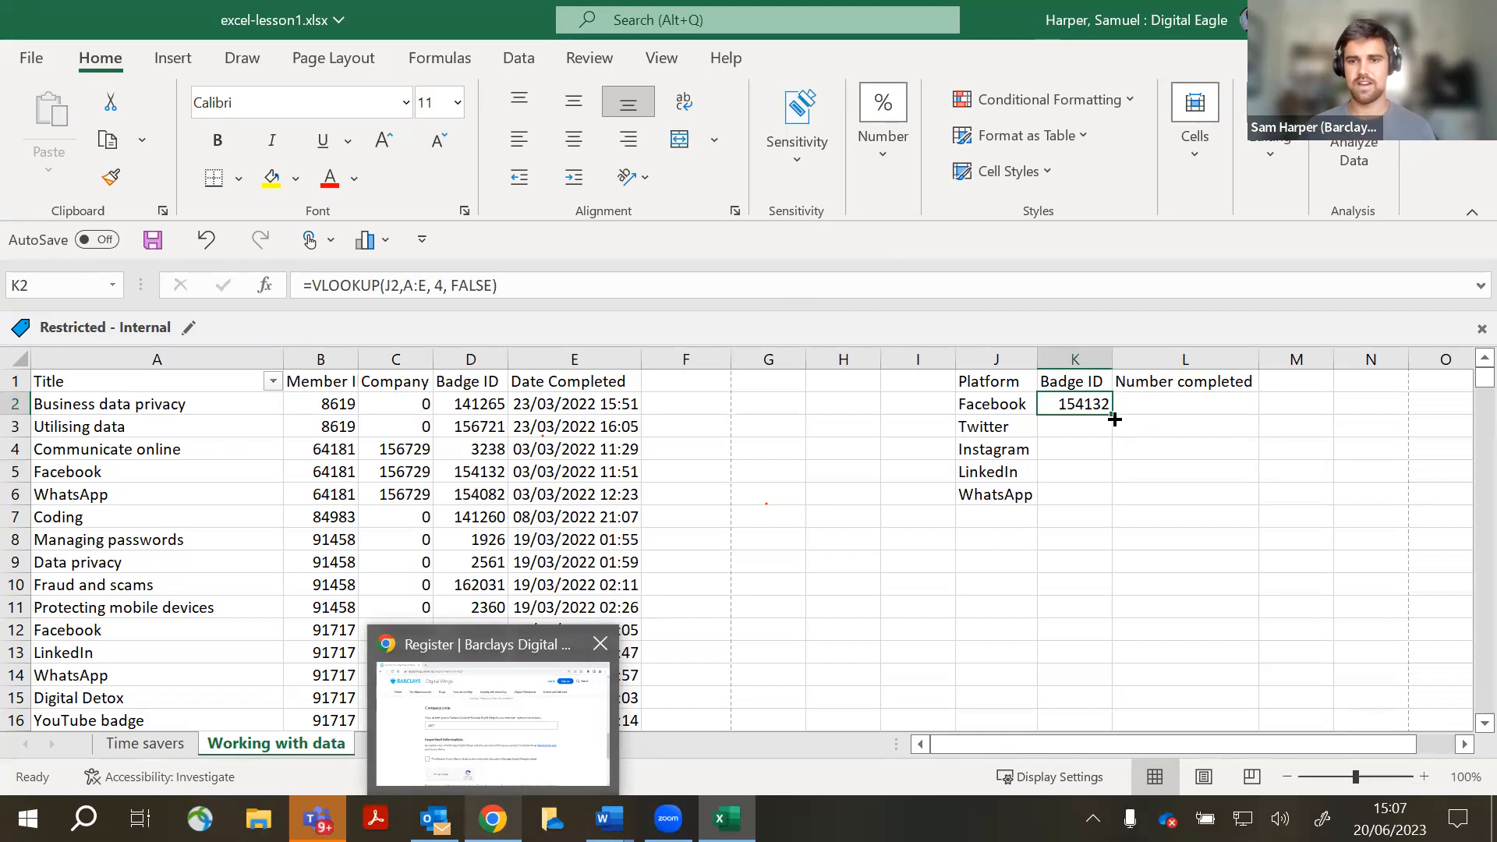
drag(1111, 419, 1116, 503)
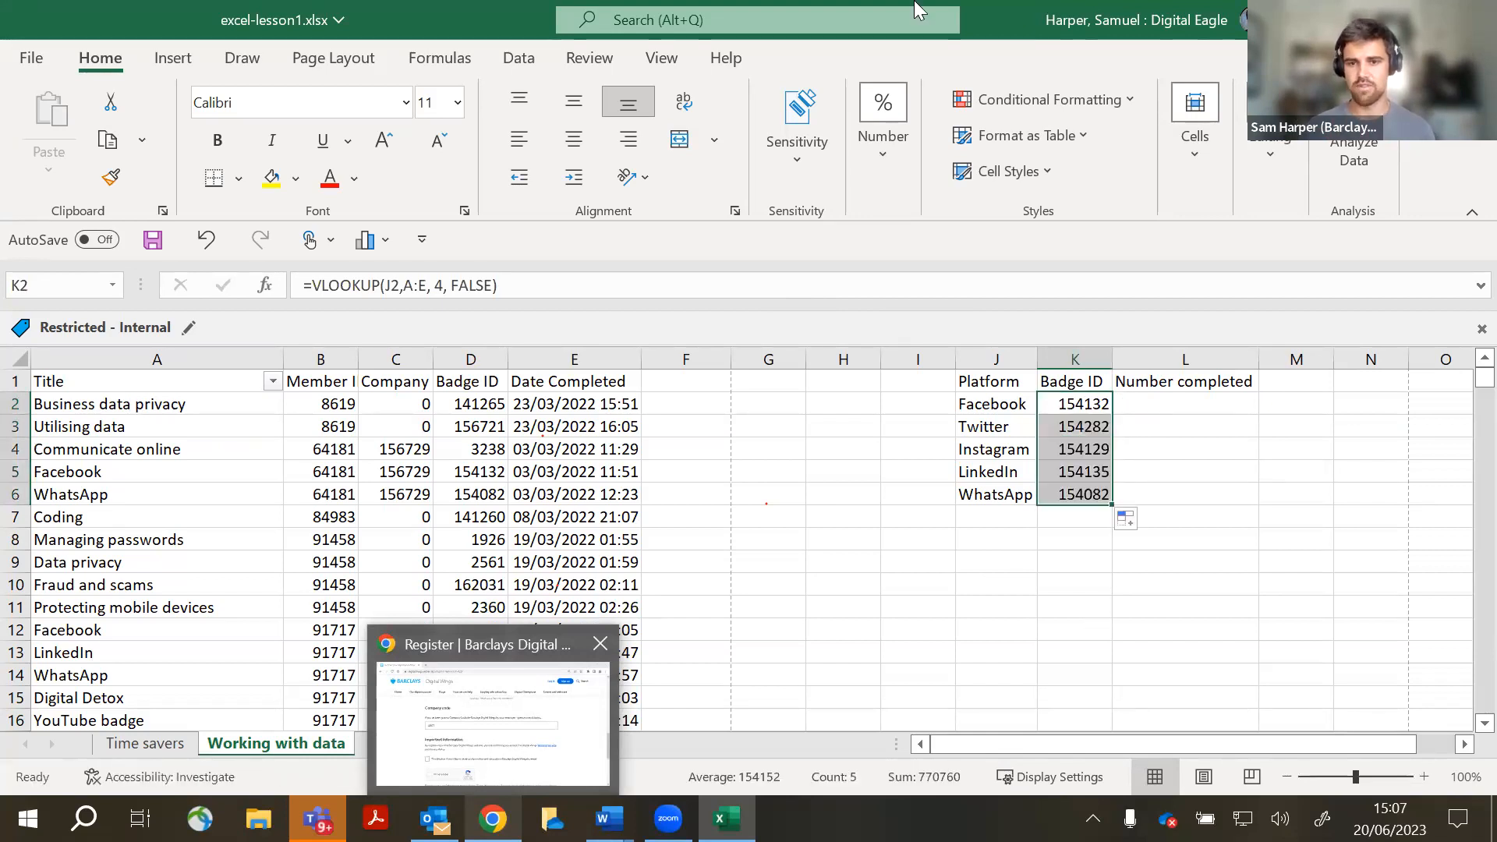
click(1022, 587)
click(1020, 431)
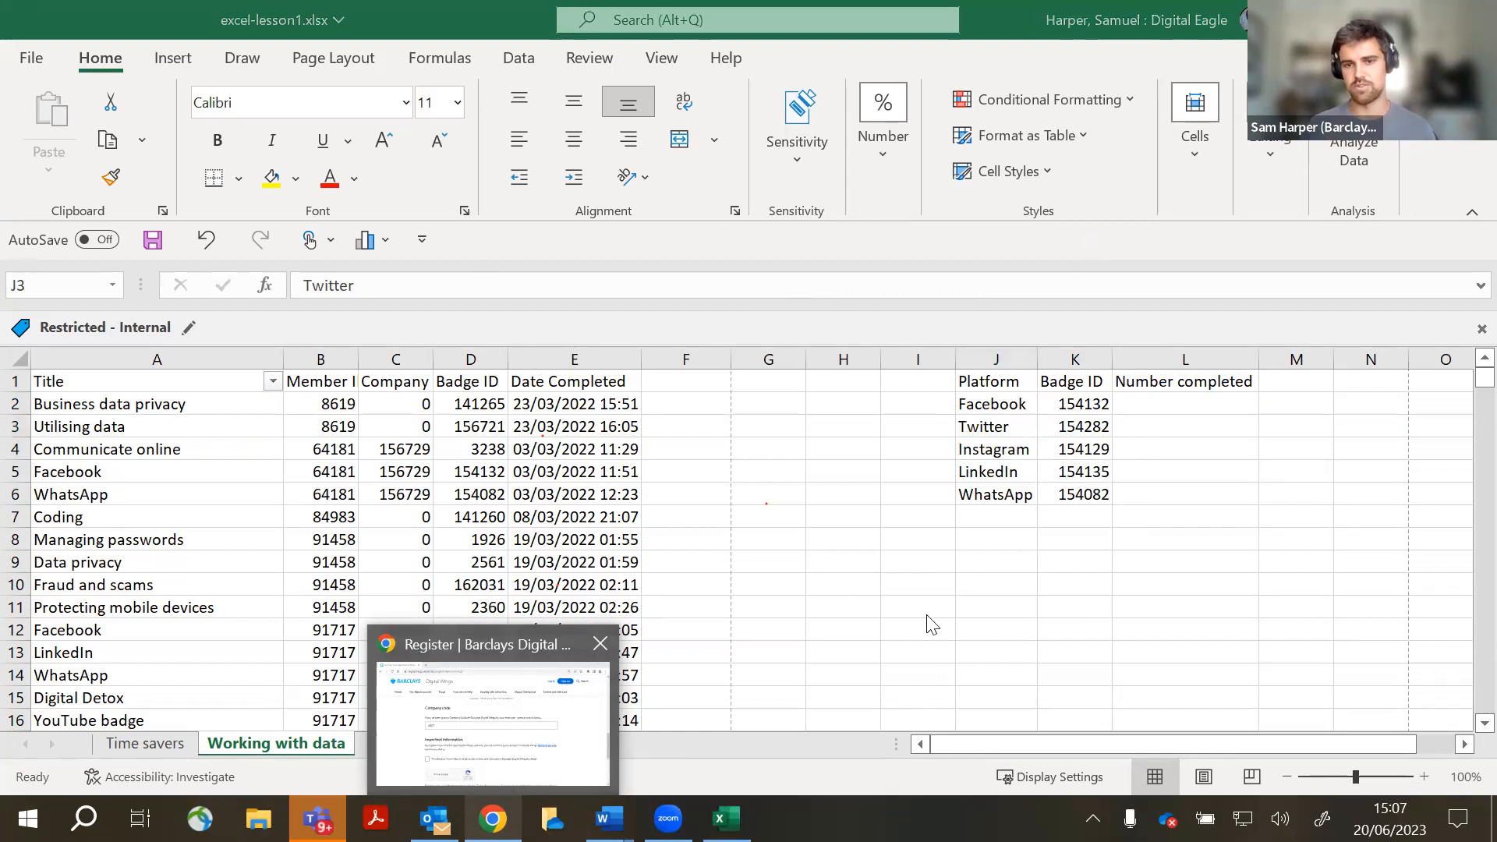
click(1014, 542)
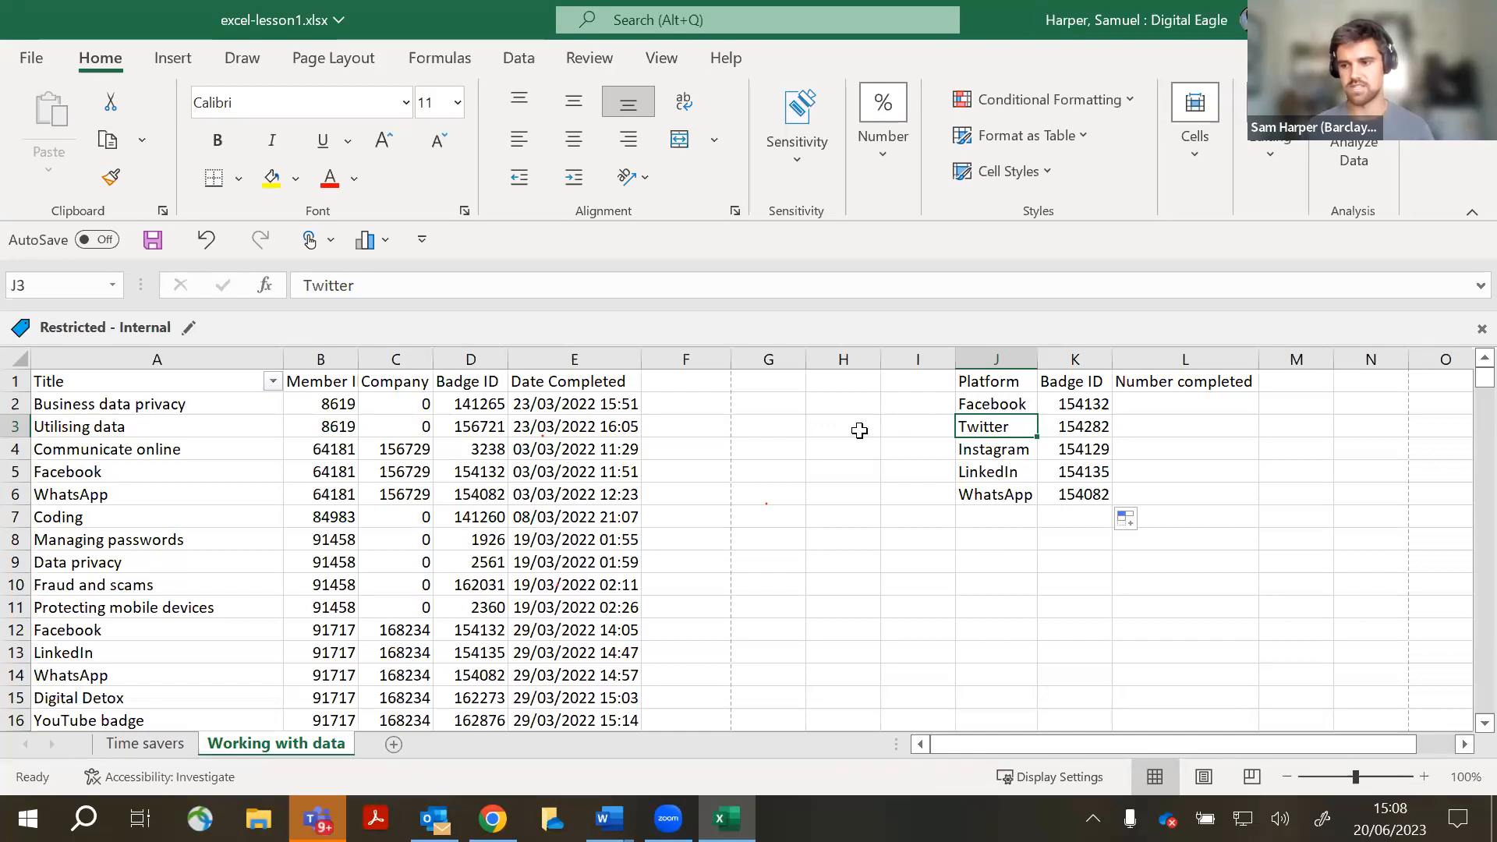
click(1054, 540)
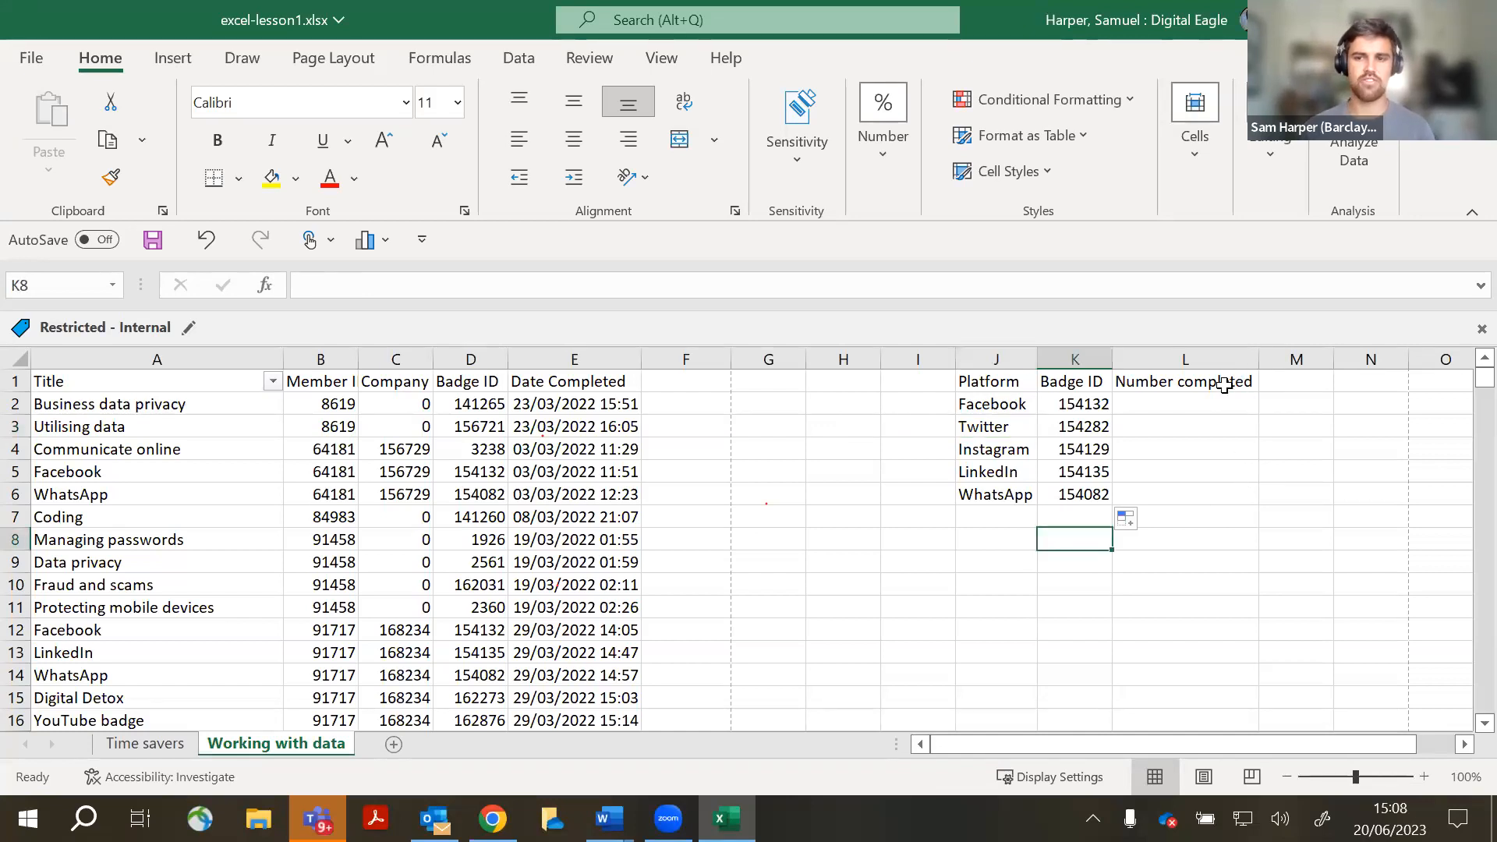
click(1210, 406)
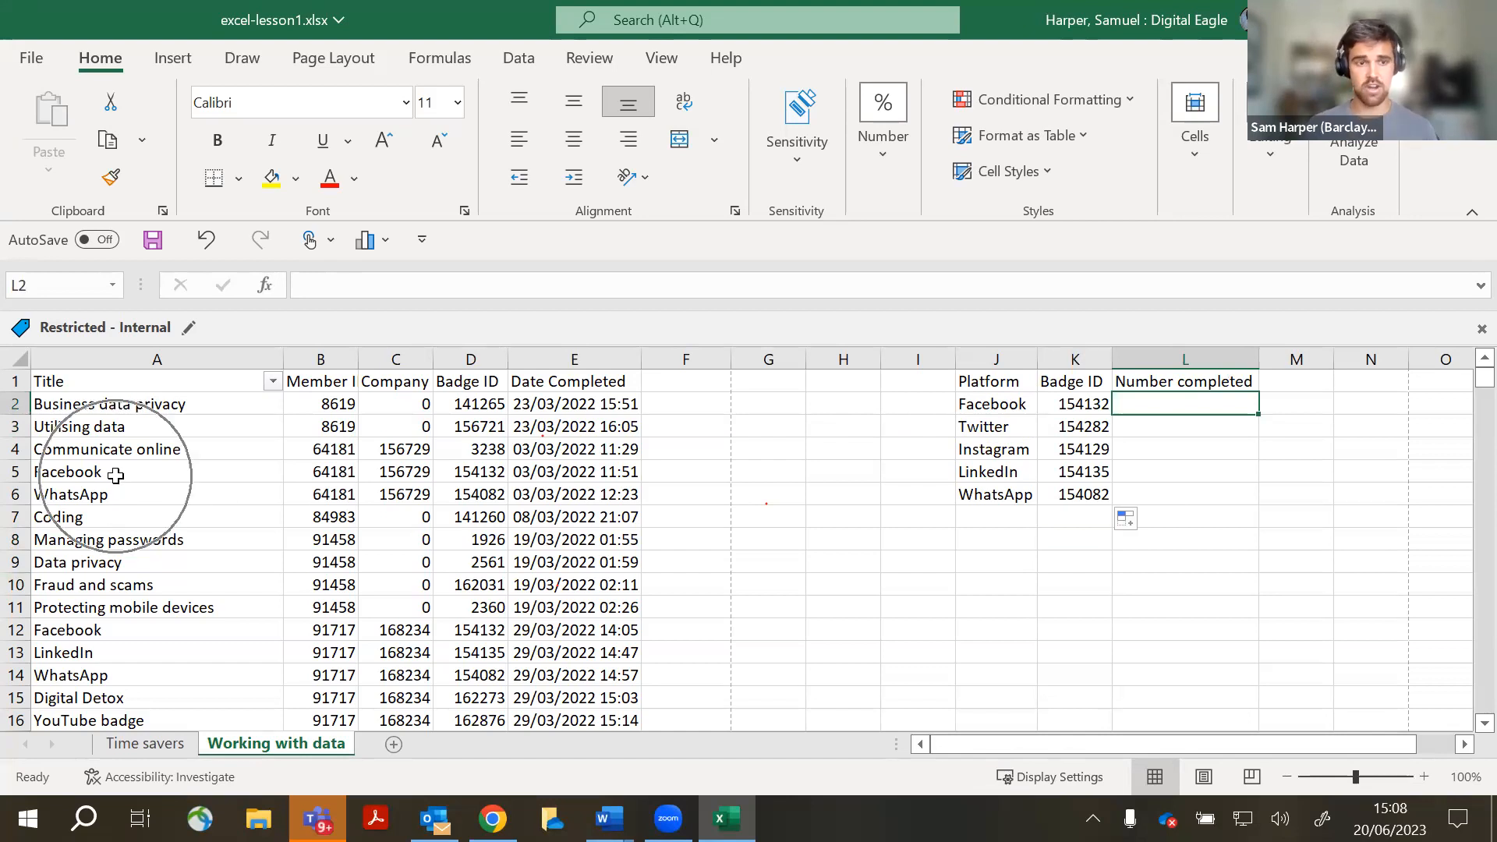
scroll(126, 509, down, 2)
scroll(126, 508, up, 2)
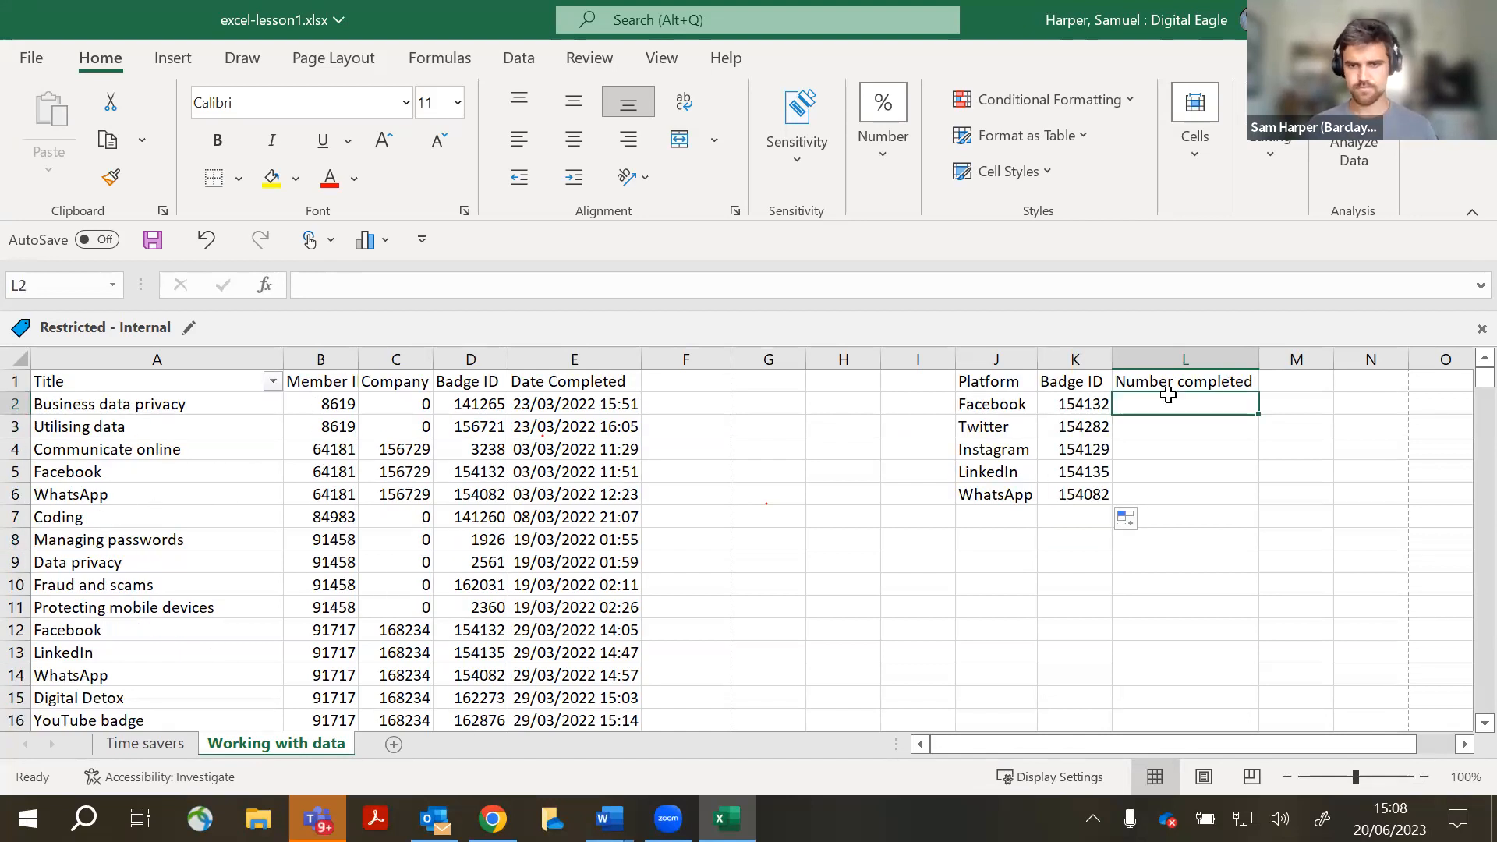
click(194, 478)
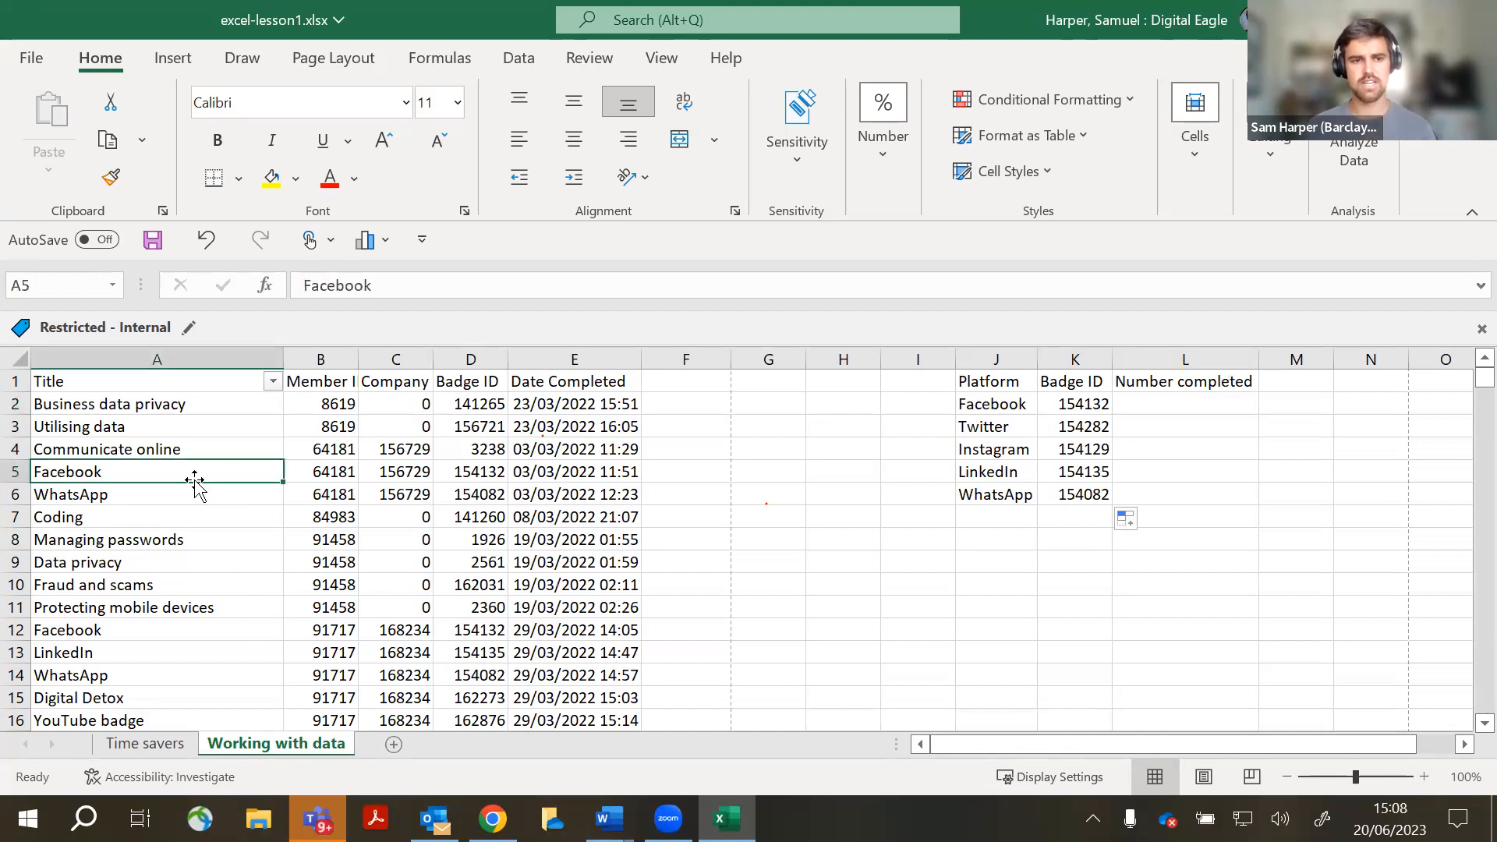
key(ctrl)
key(ctrl)
key(ctrl)
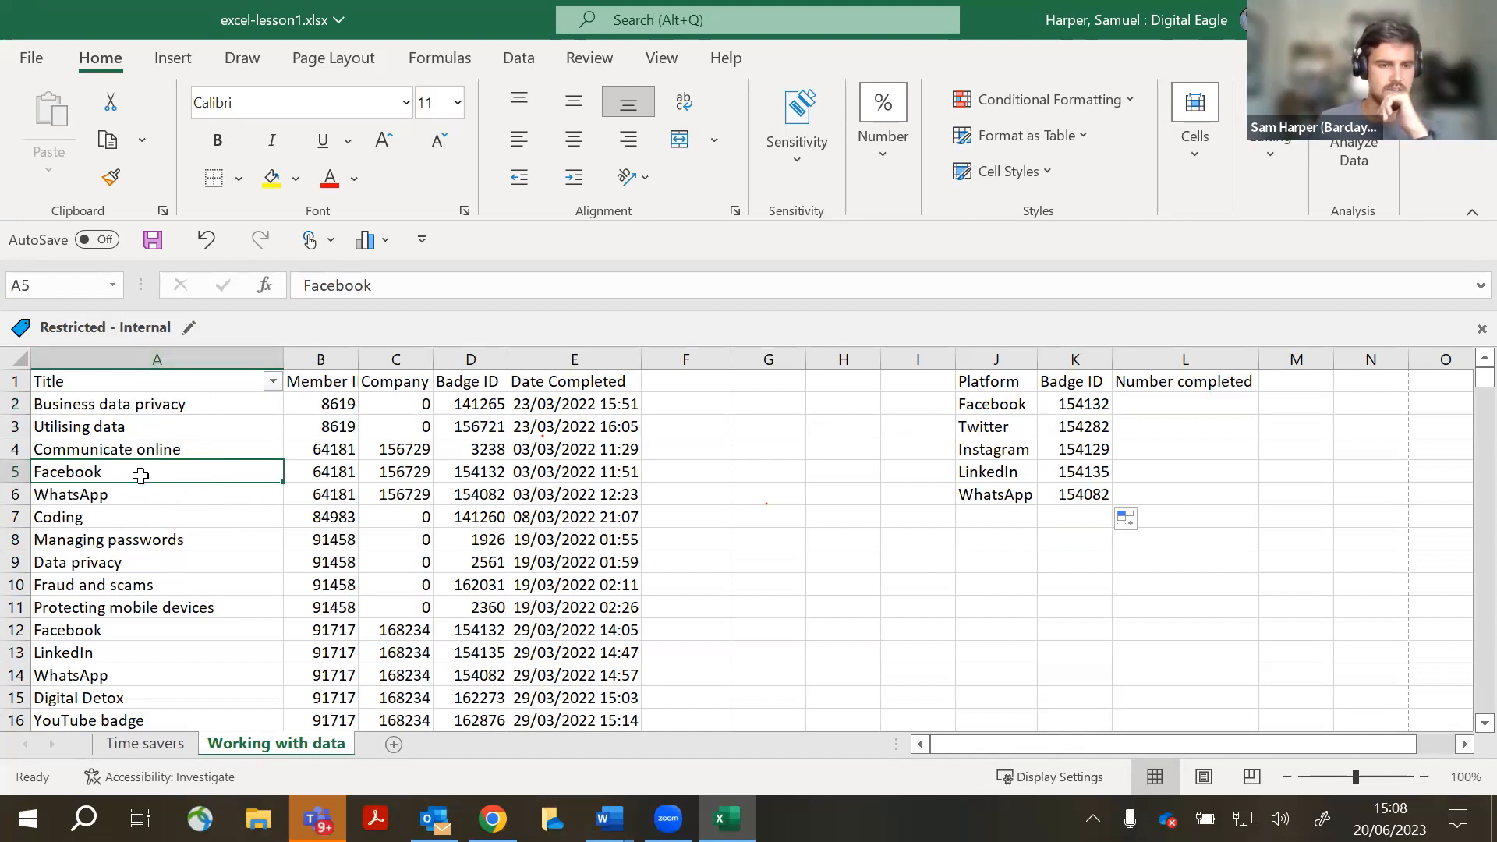
scroll(140, 475, down, 4)
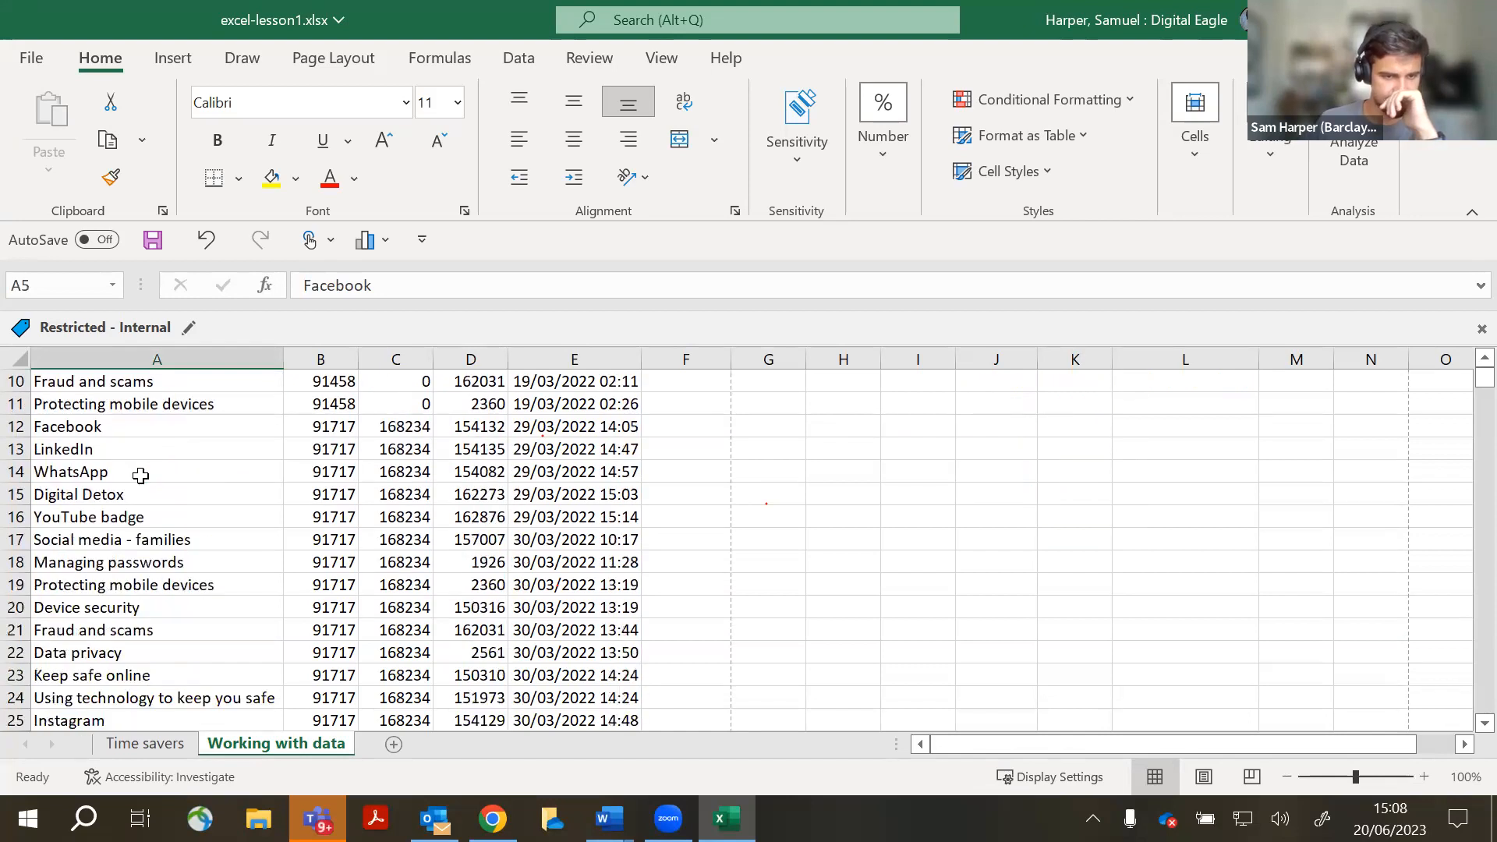
scroll(141, 473, down, 1)
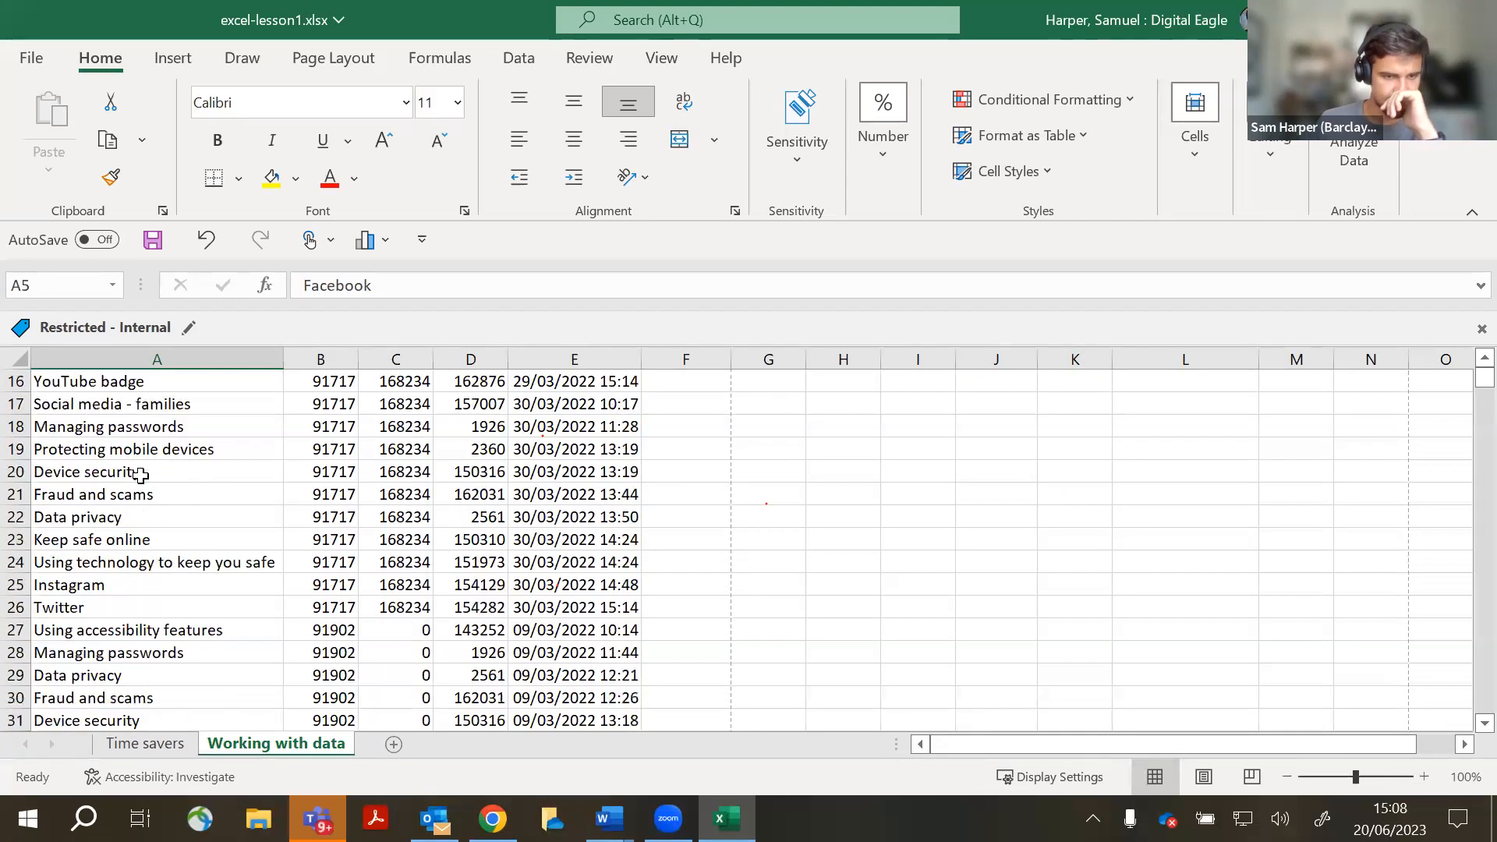
scroll(140, 474, up, 5)
click(108, 633)
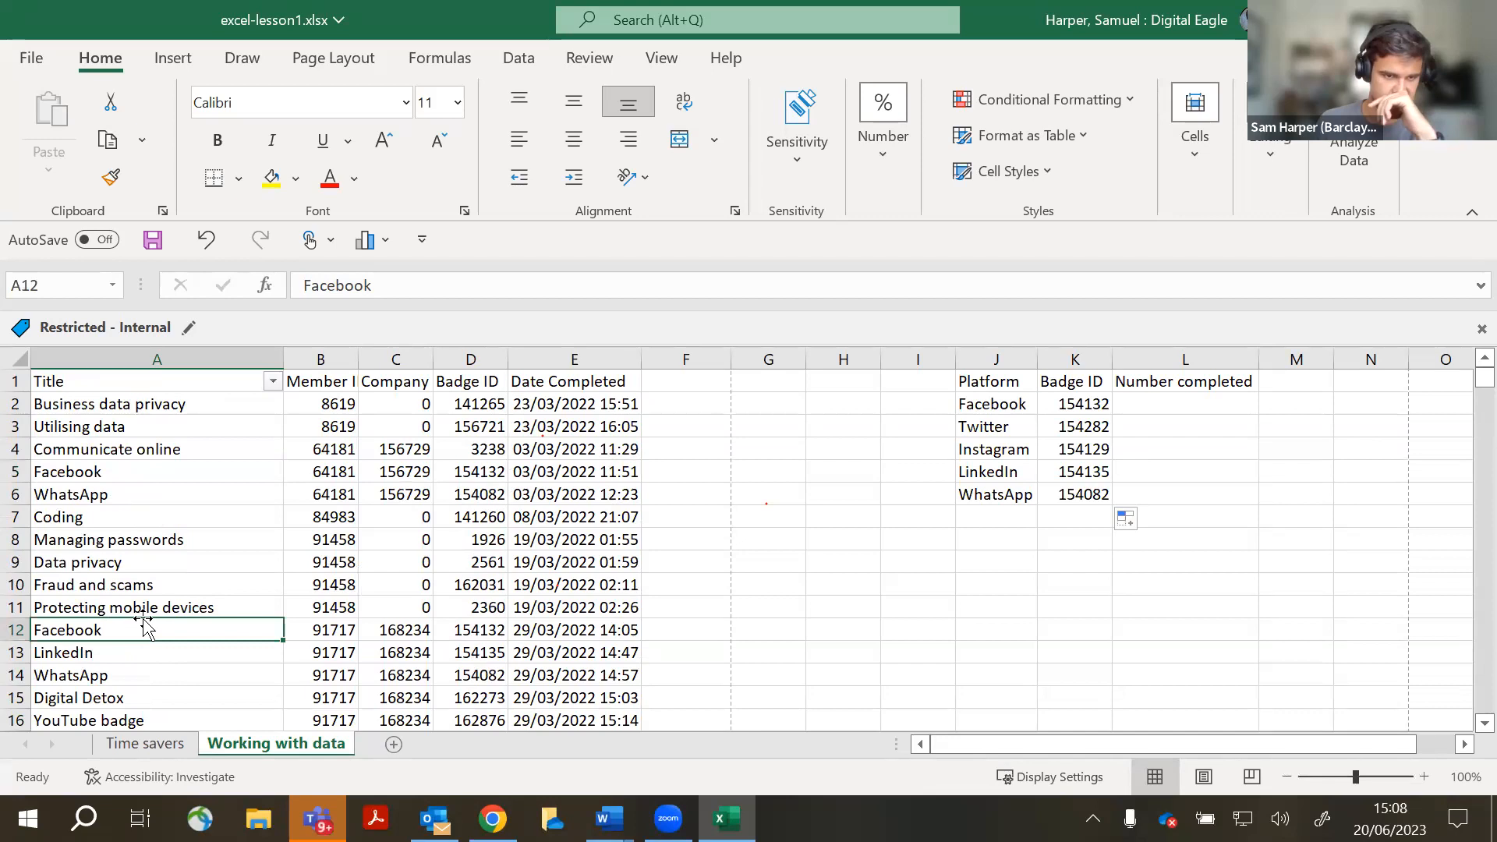
scroll(141, 620, down, 6)
scroll(142, 620, down, 3)
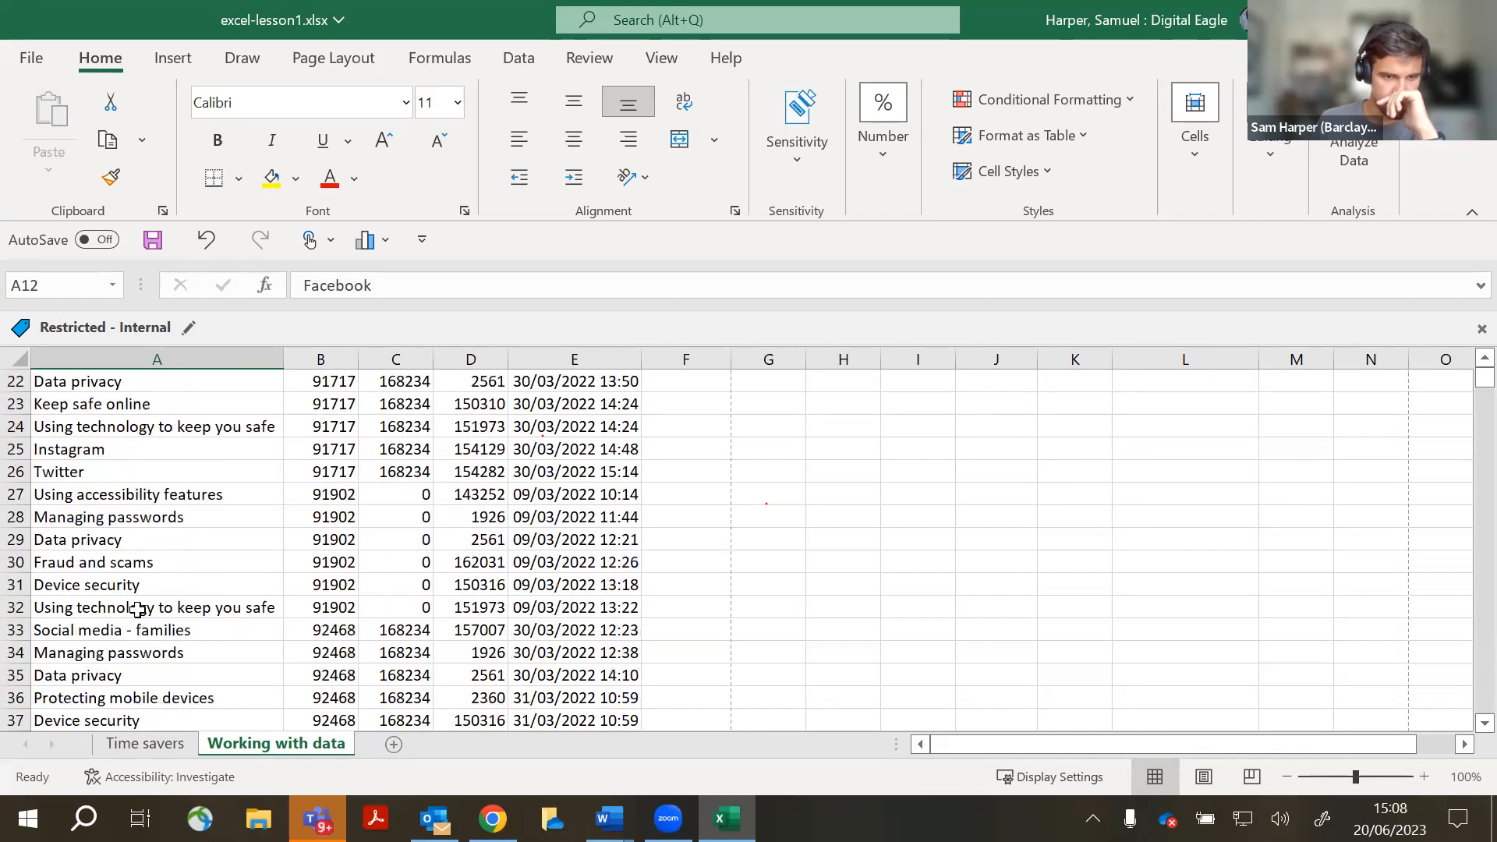
scroll(137, 607, down, 5)
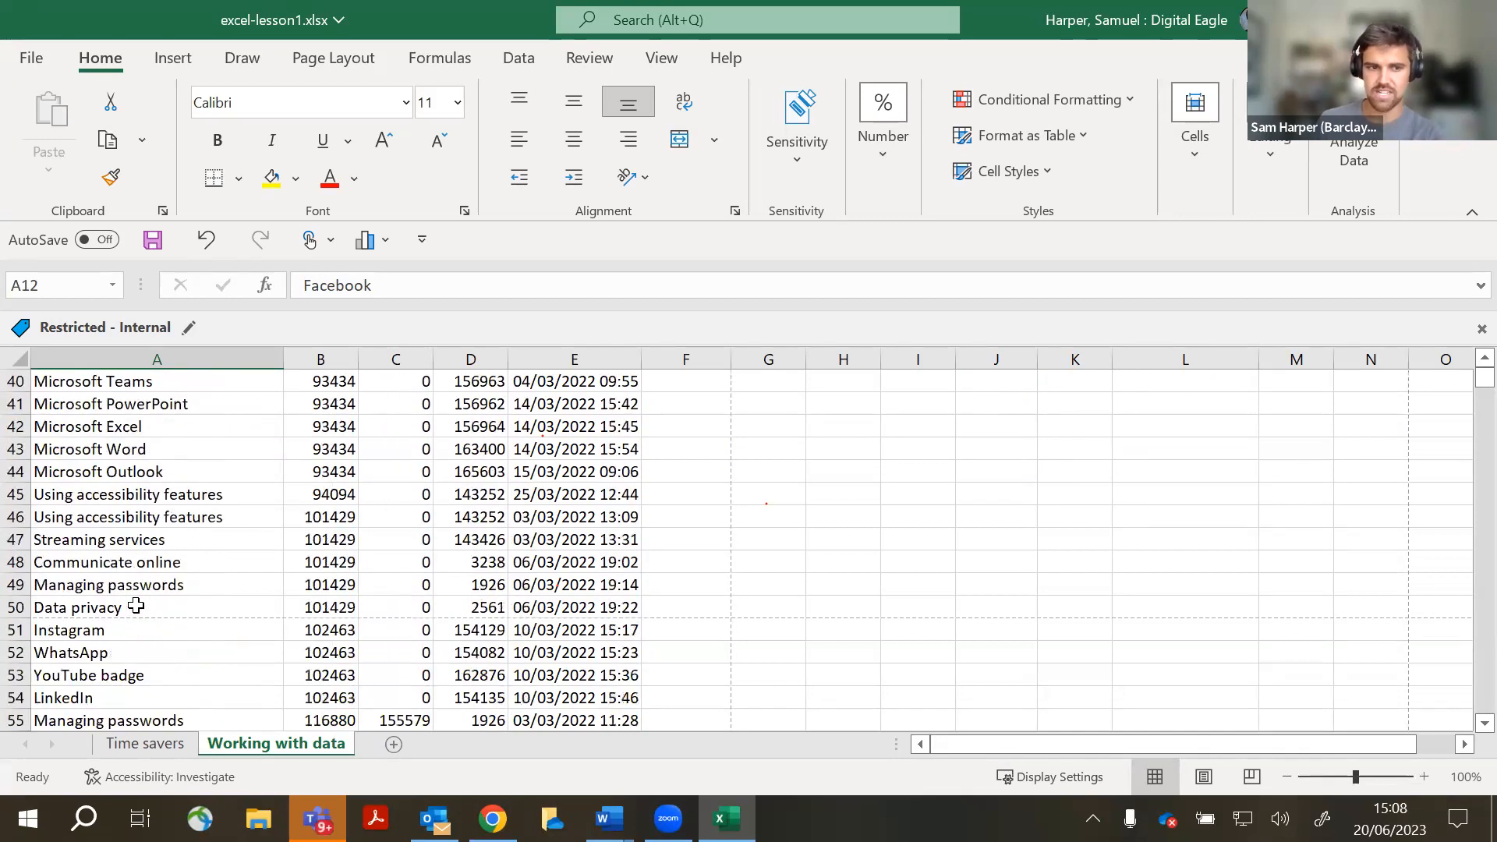
scroll(136, 606, down, 1)
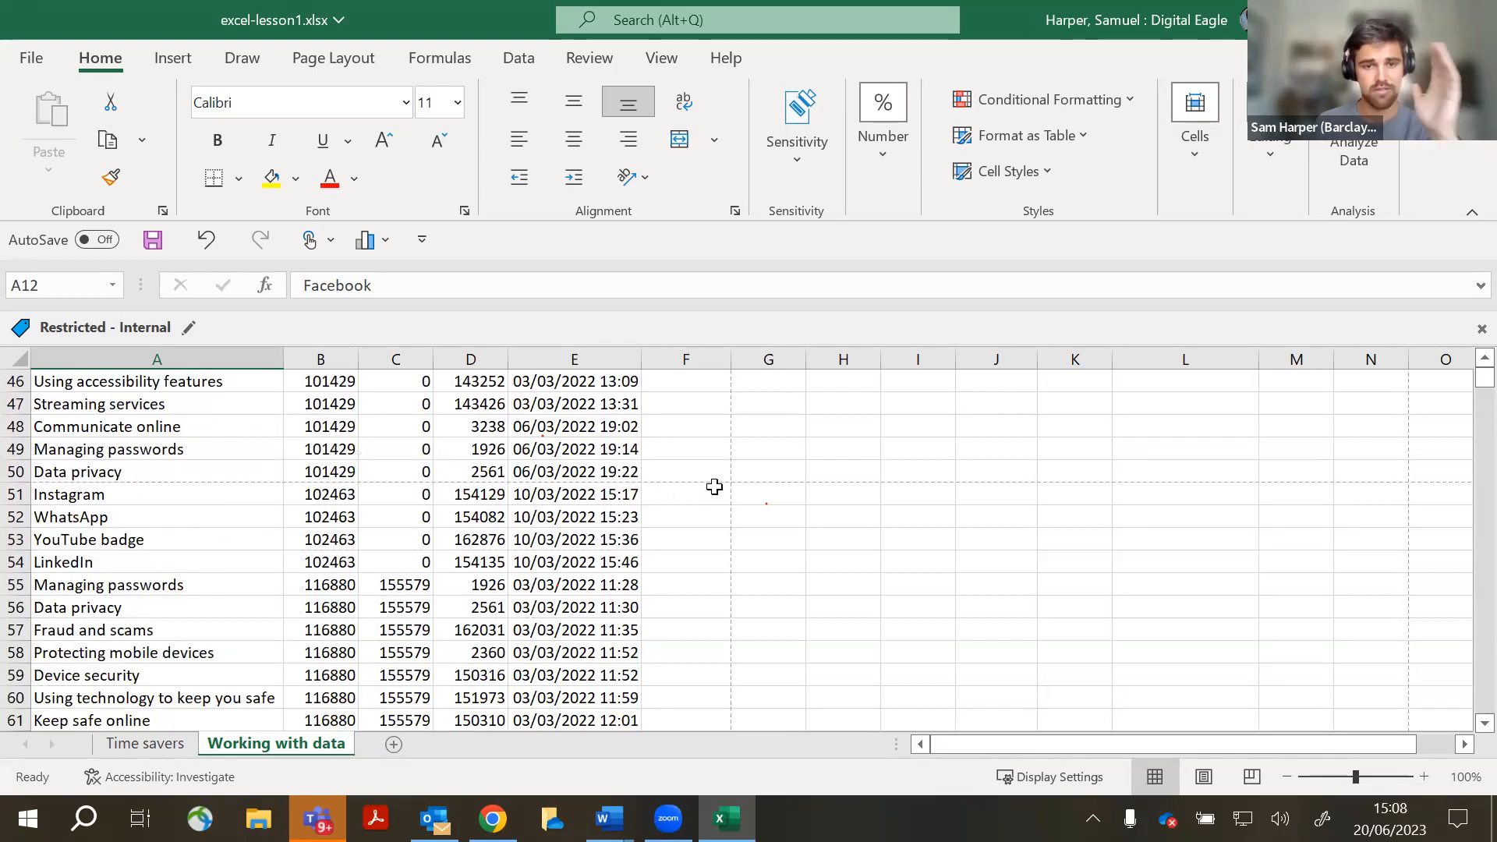
scroll(714, 486, down, 1)
scroll(713, 485, up, 16)
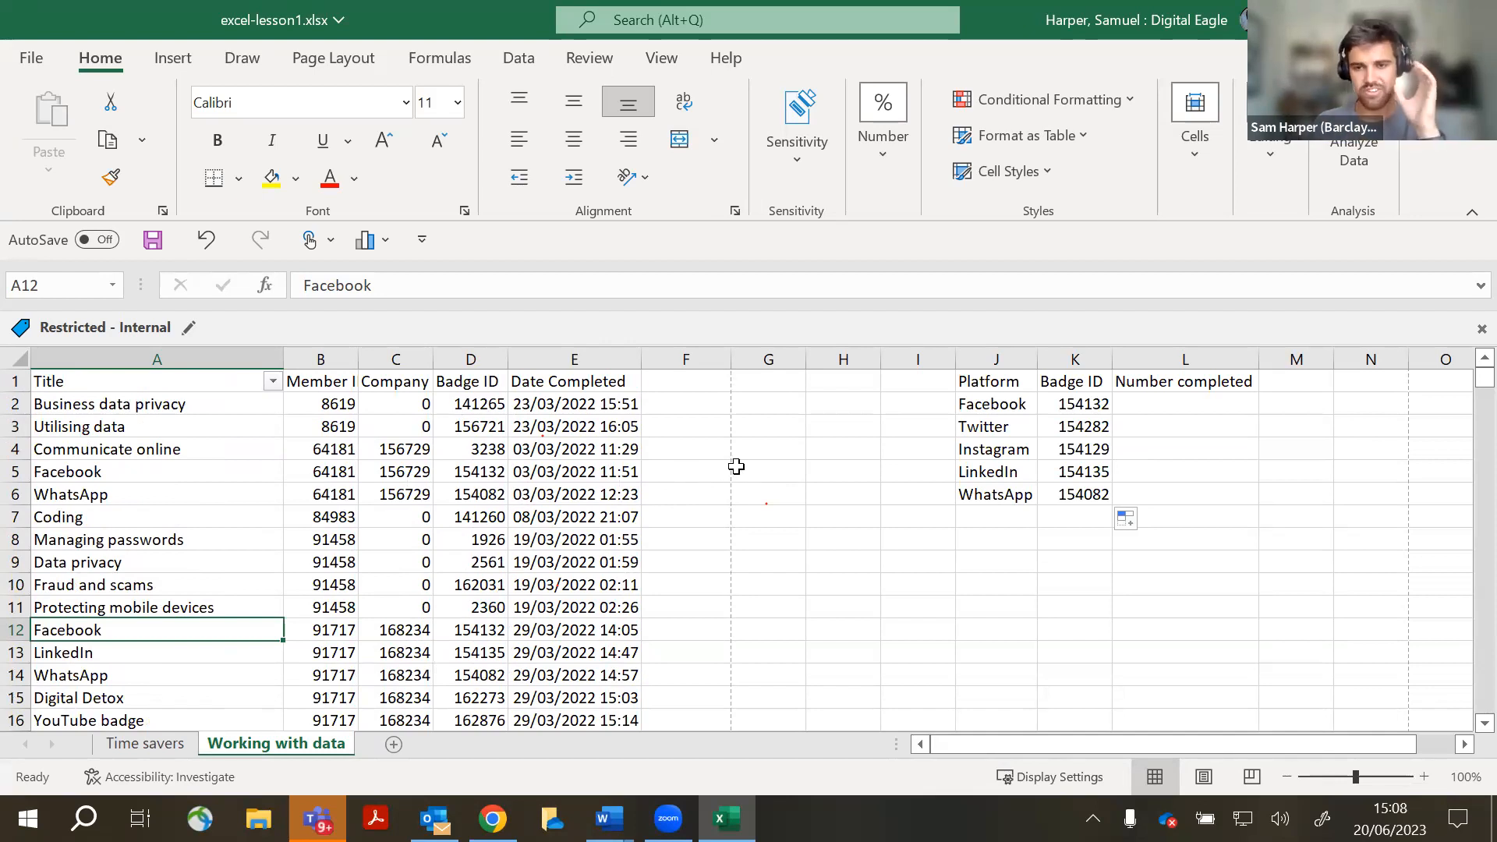
click(1247, 404)
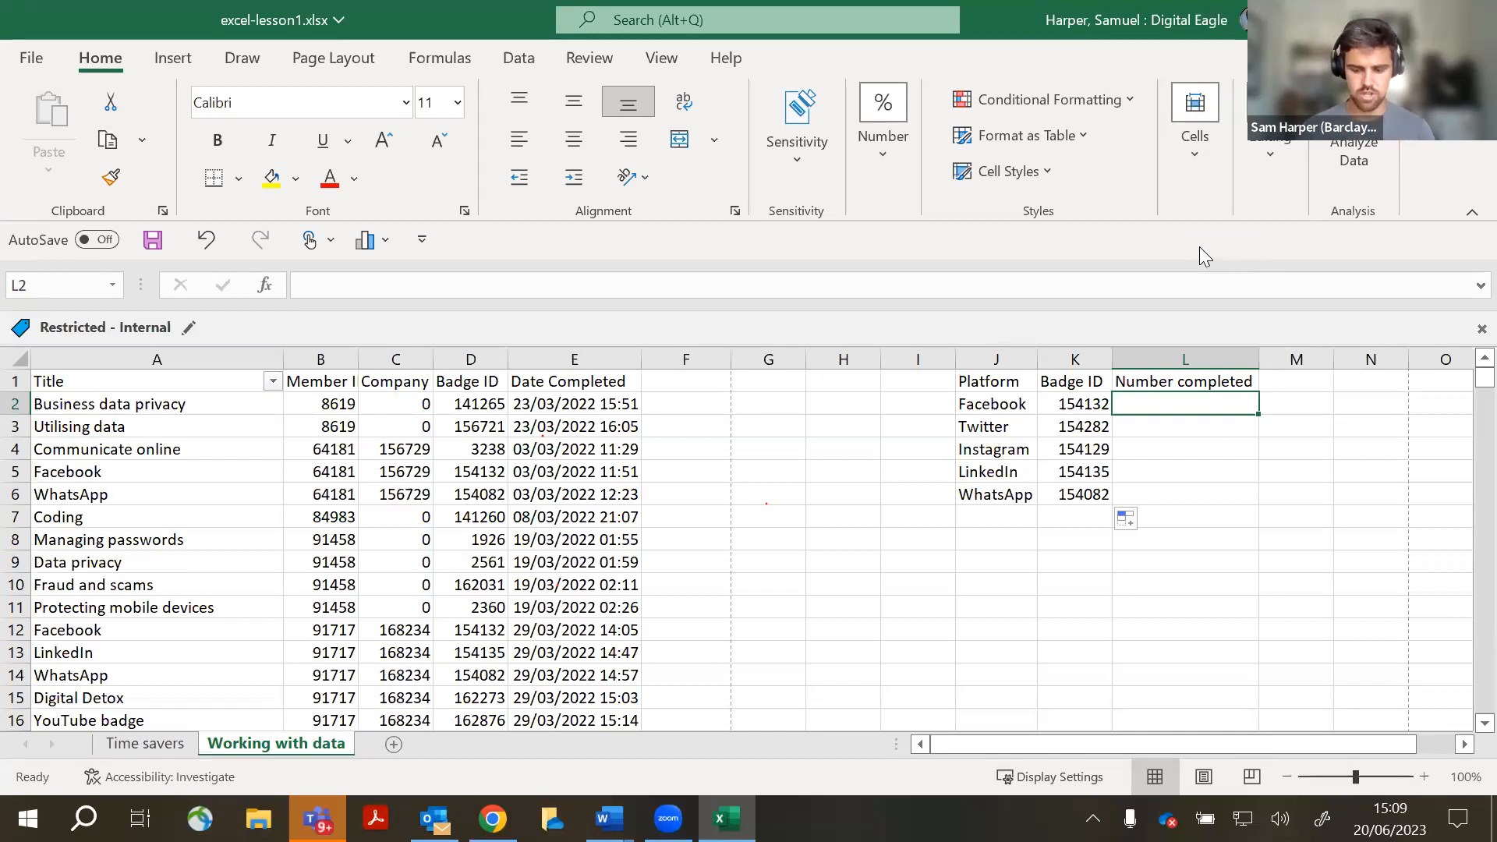
- Enter =COUNTIF(A:A,J2) in L2 to count Facebook entries in the Title column
text(=)
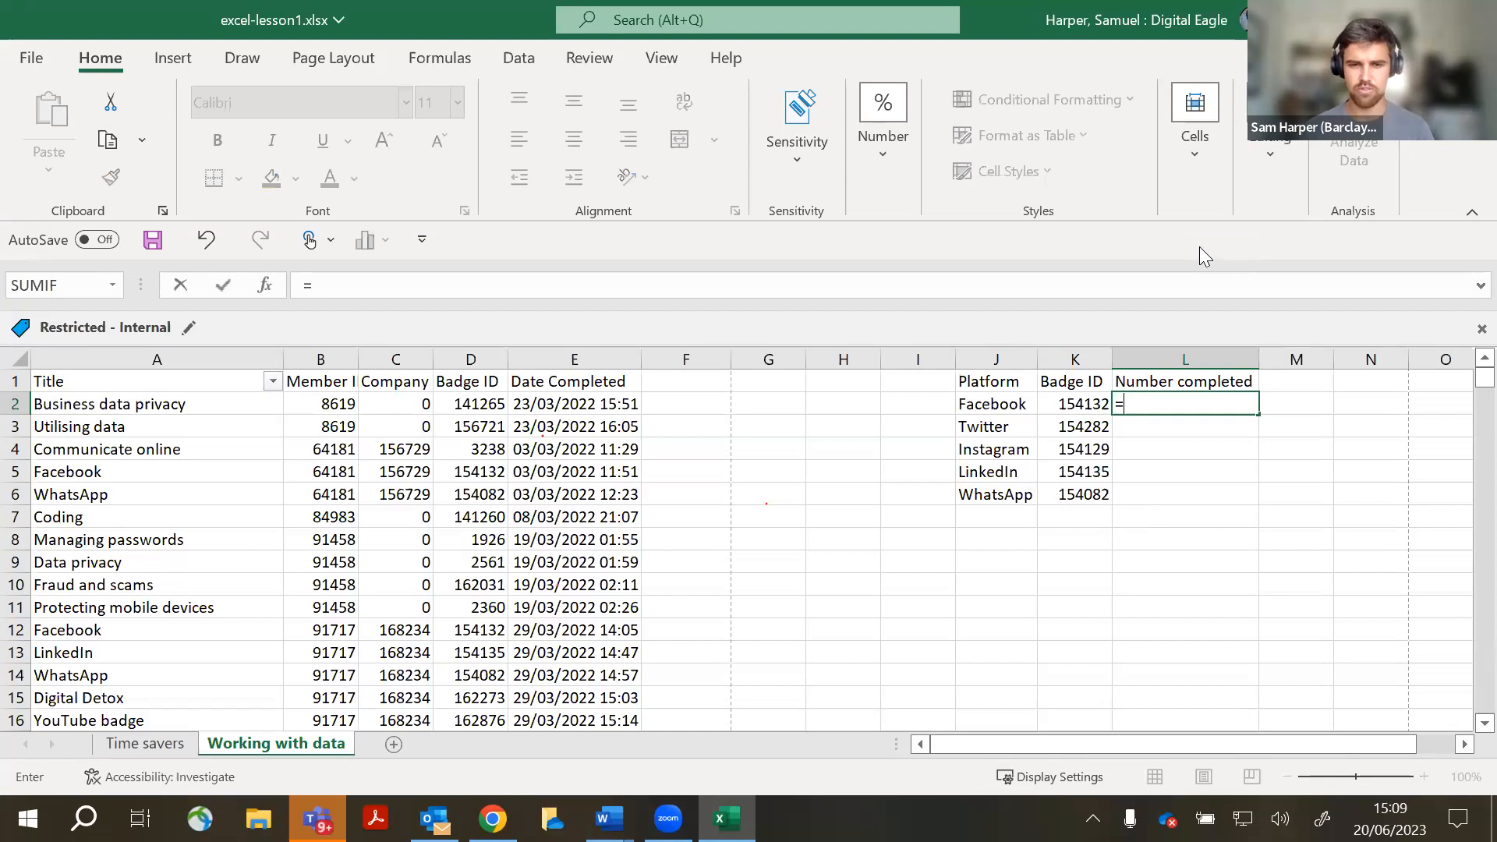
text(COUN)
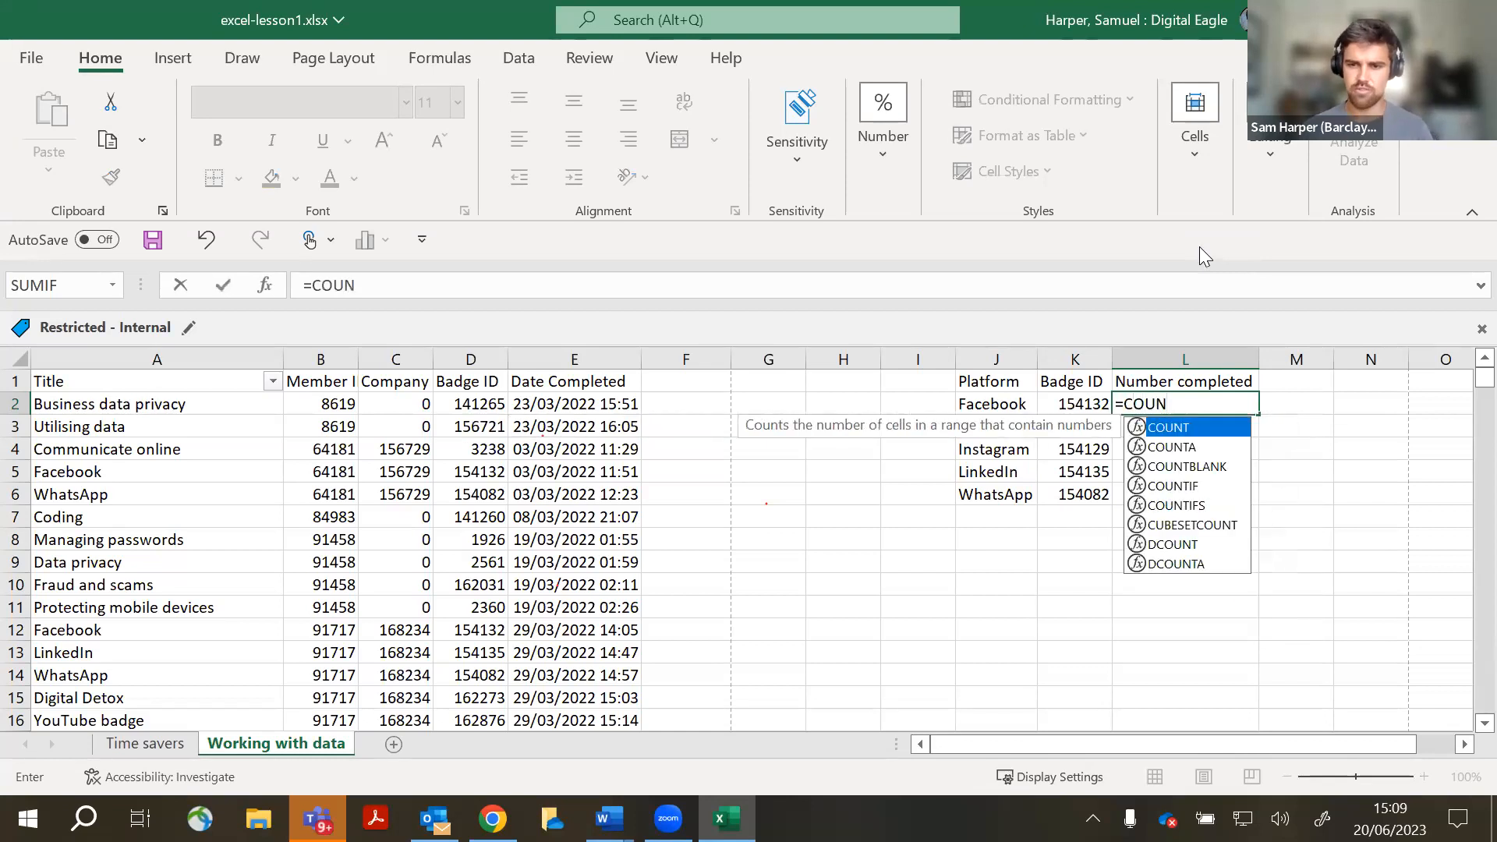
click(1191, 486)
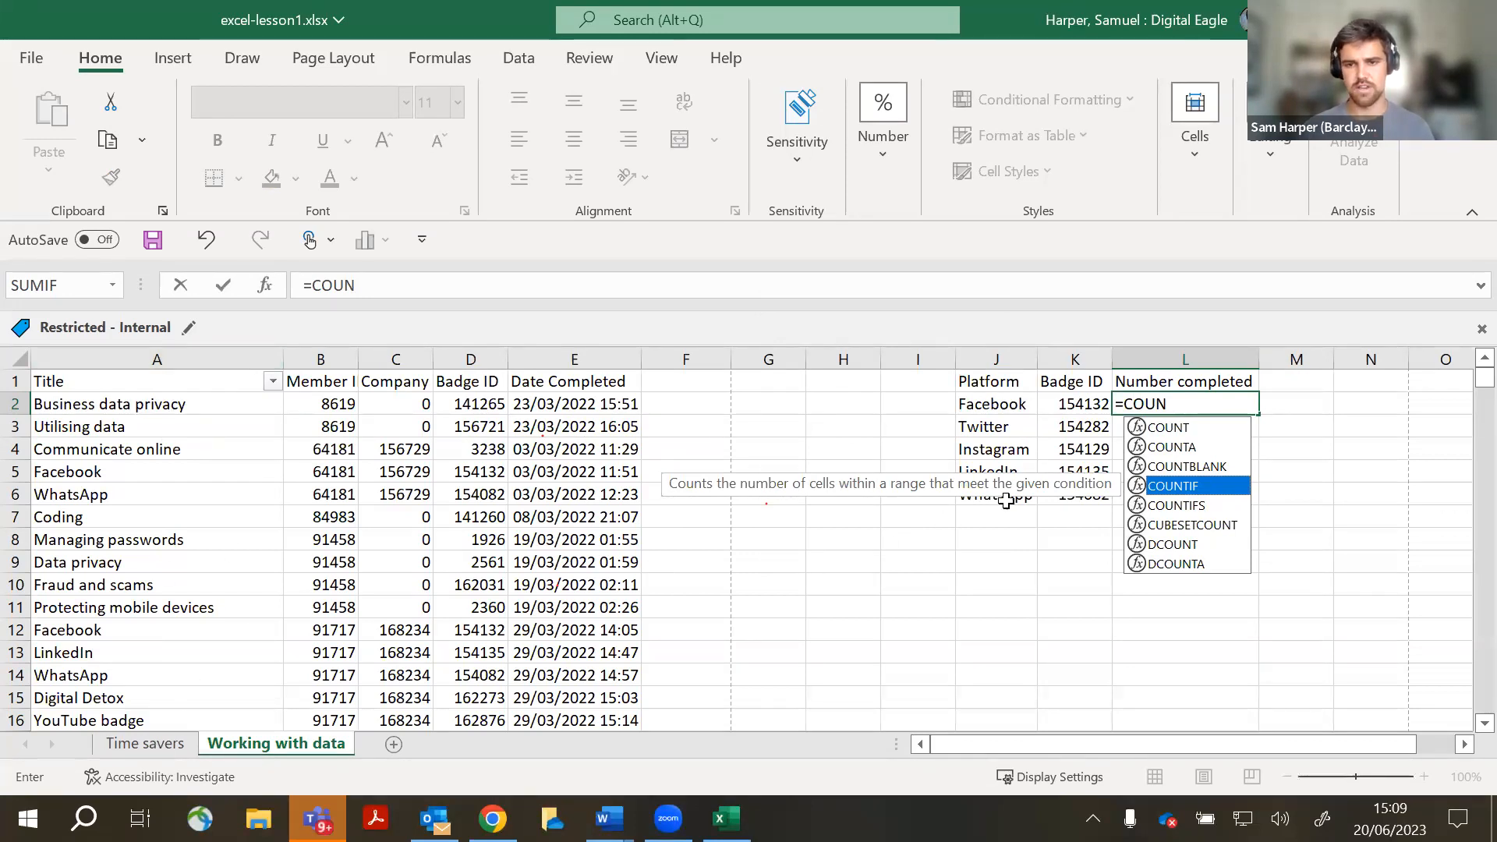
key(Tab)
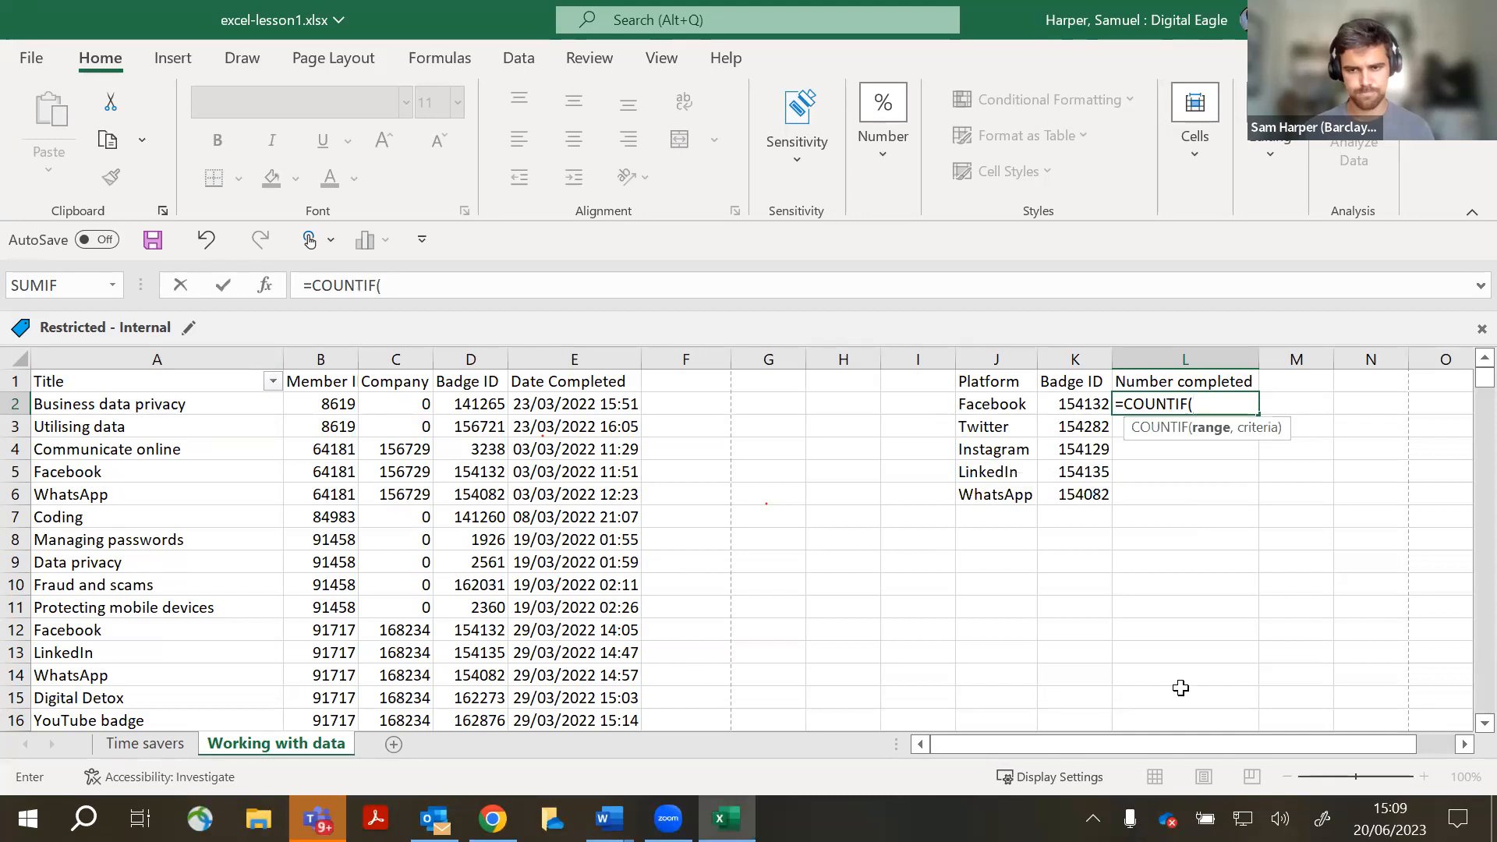
key(ctrl)
key(ctrl)
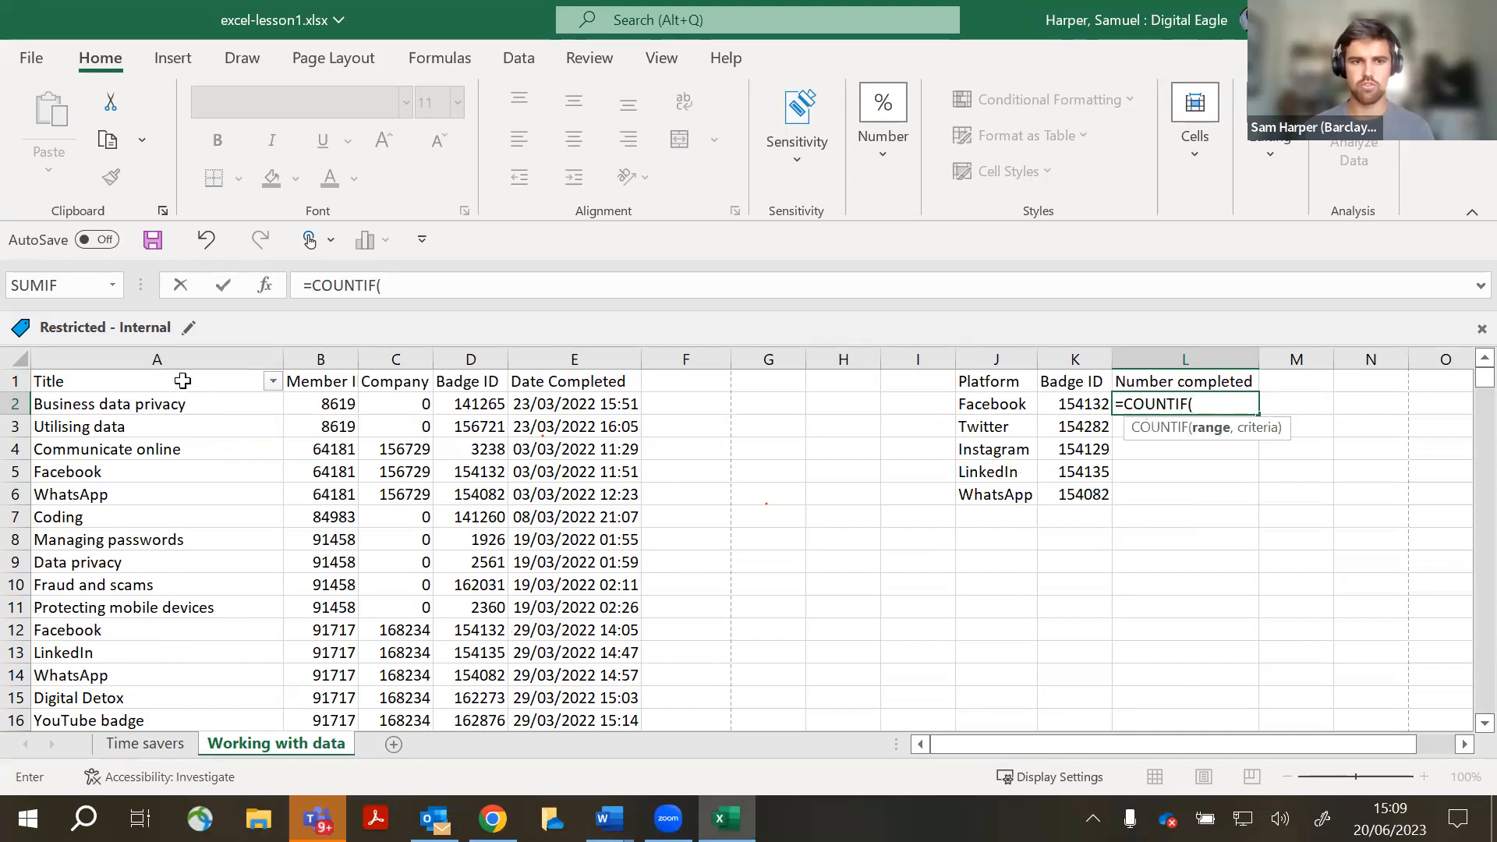
key(ctrl)
click(156, 357)
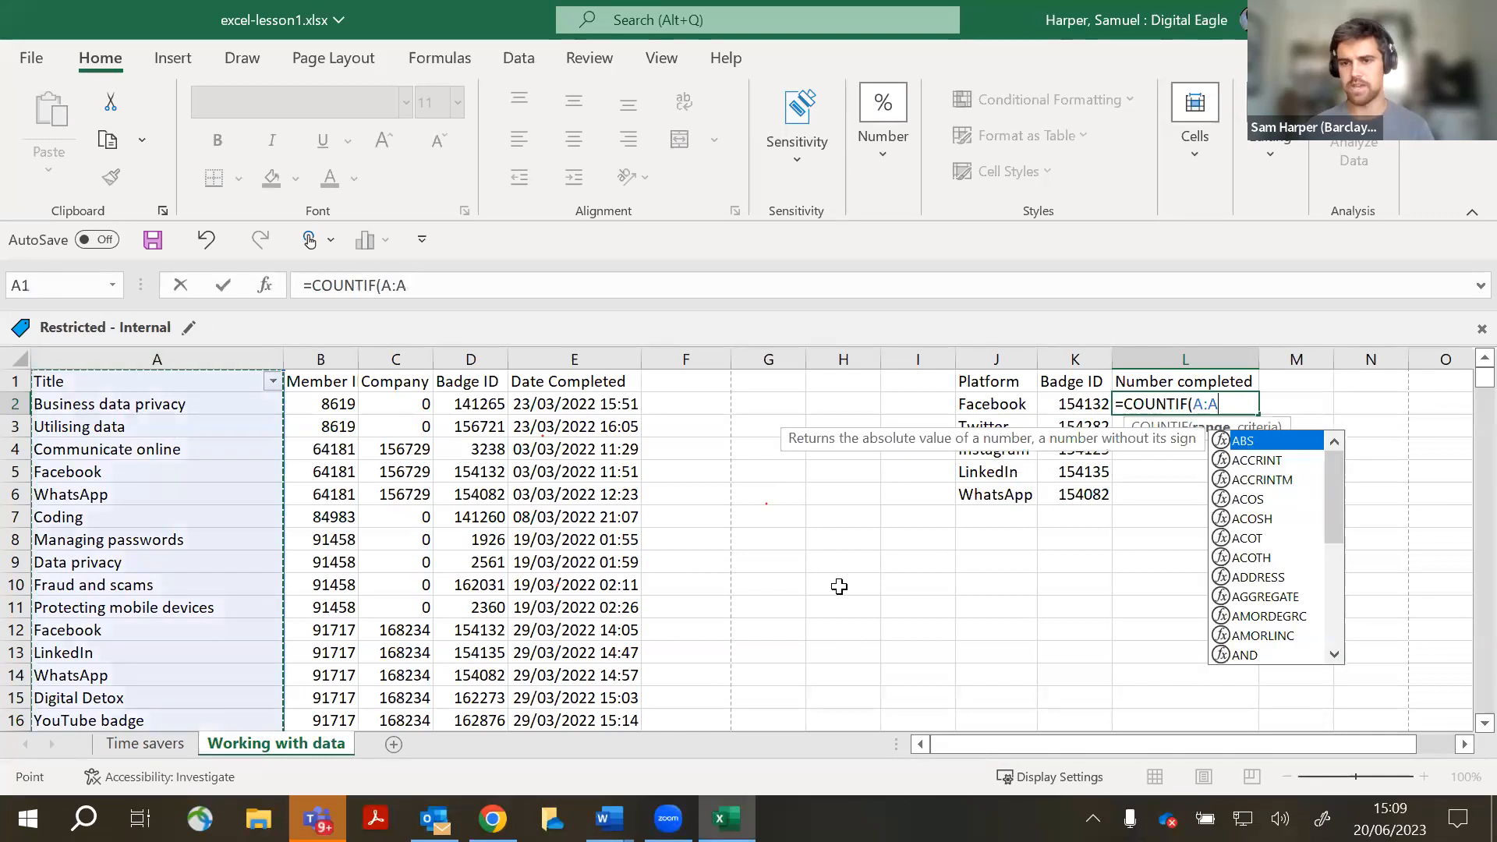
text(,)
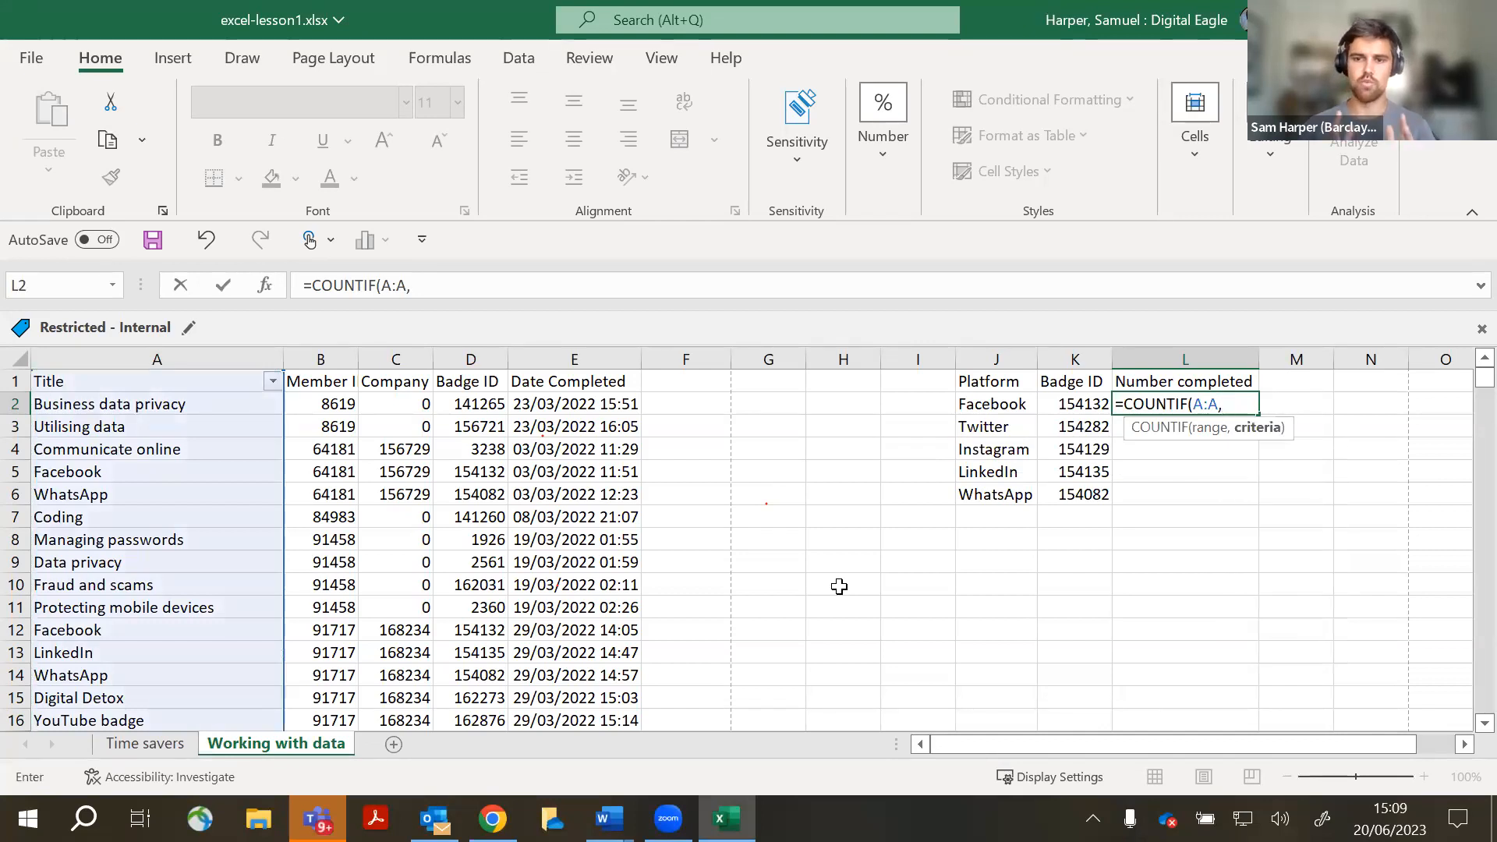
click(967, 405)
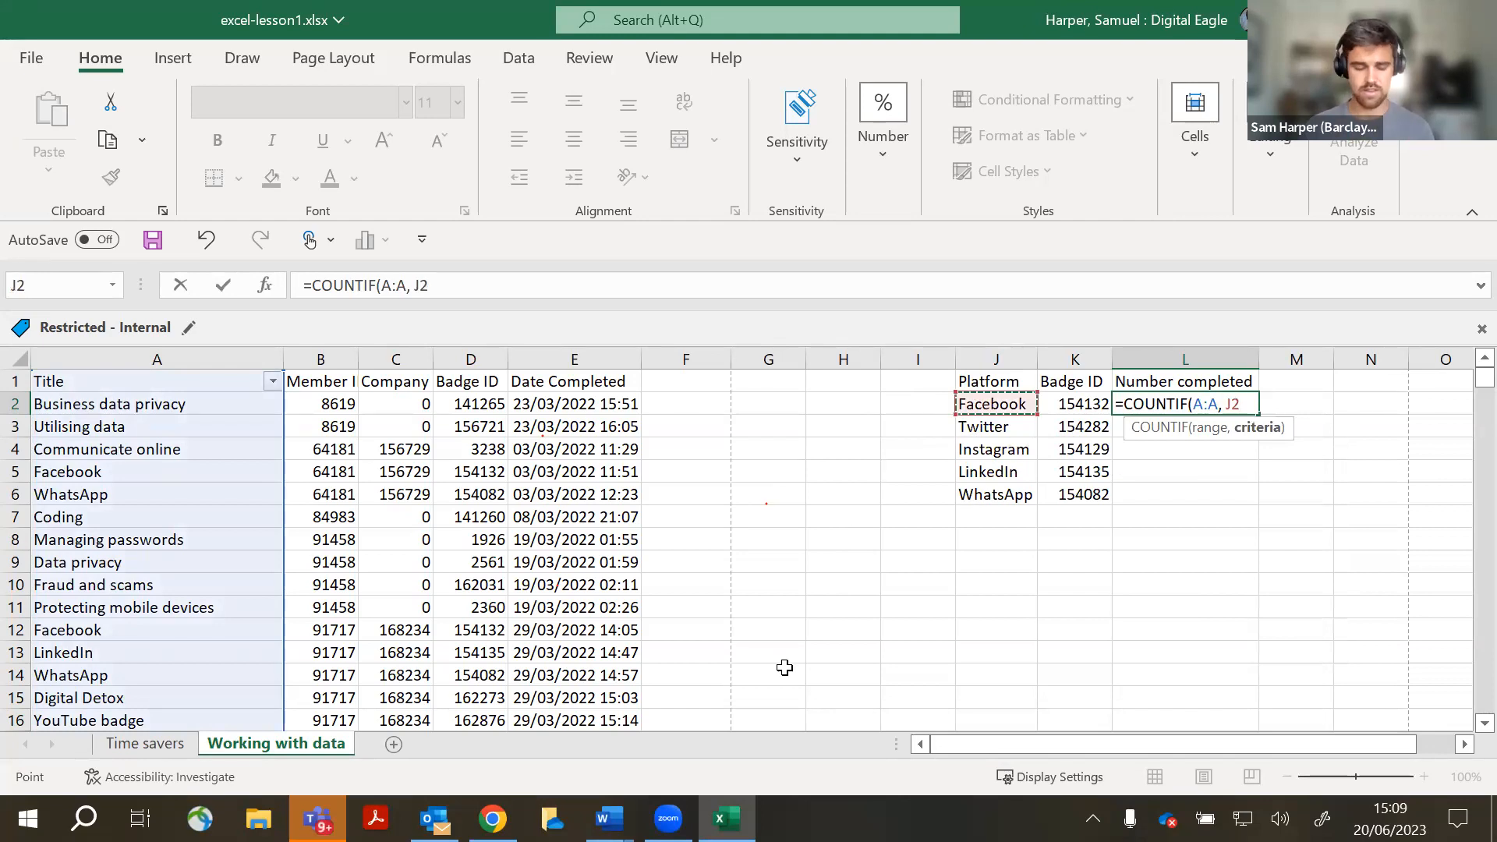
text())
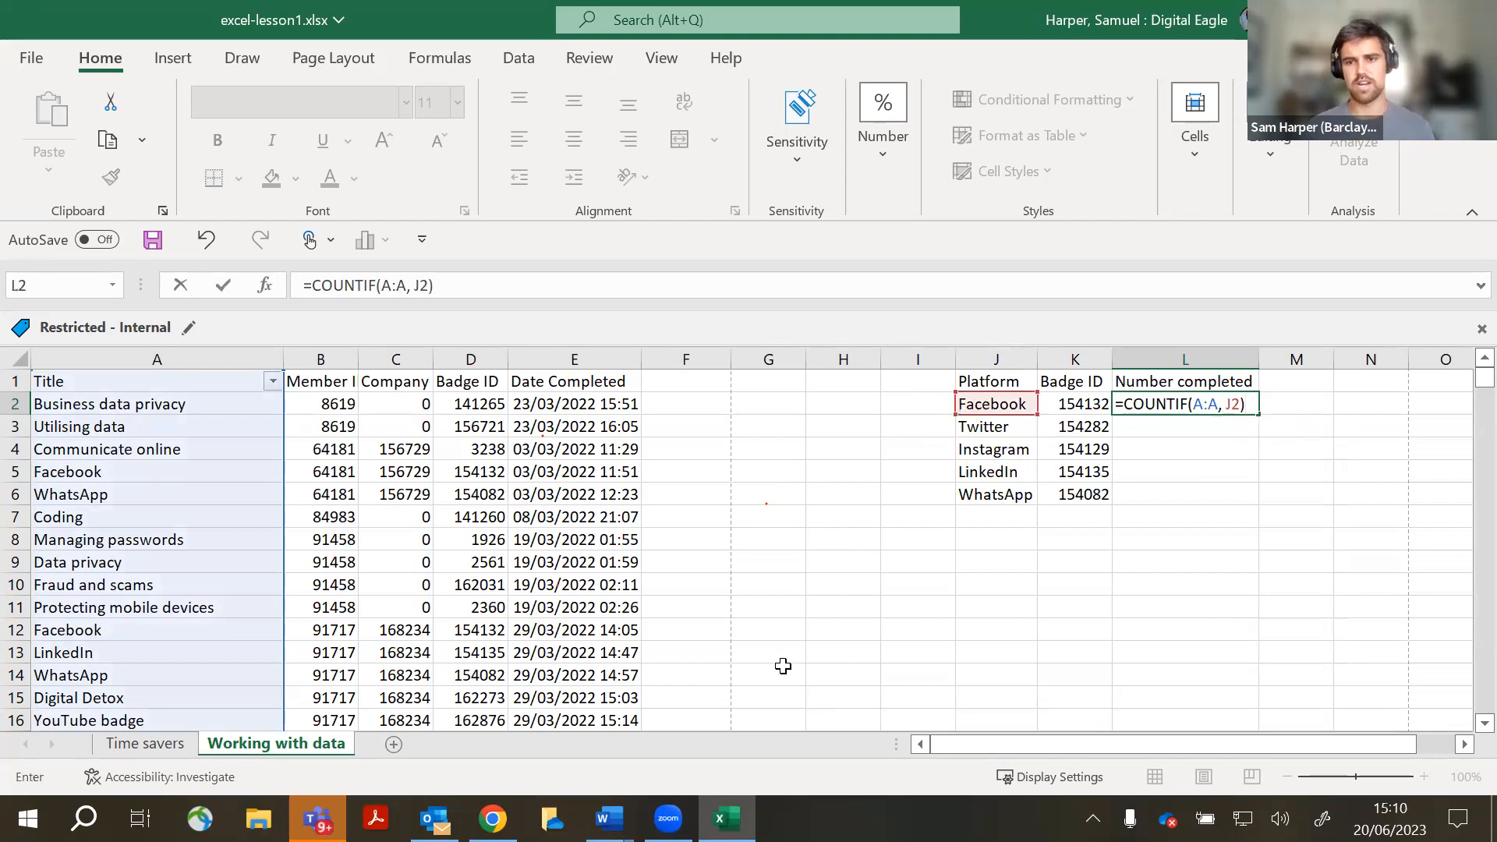
key(Return)
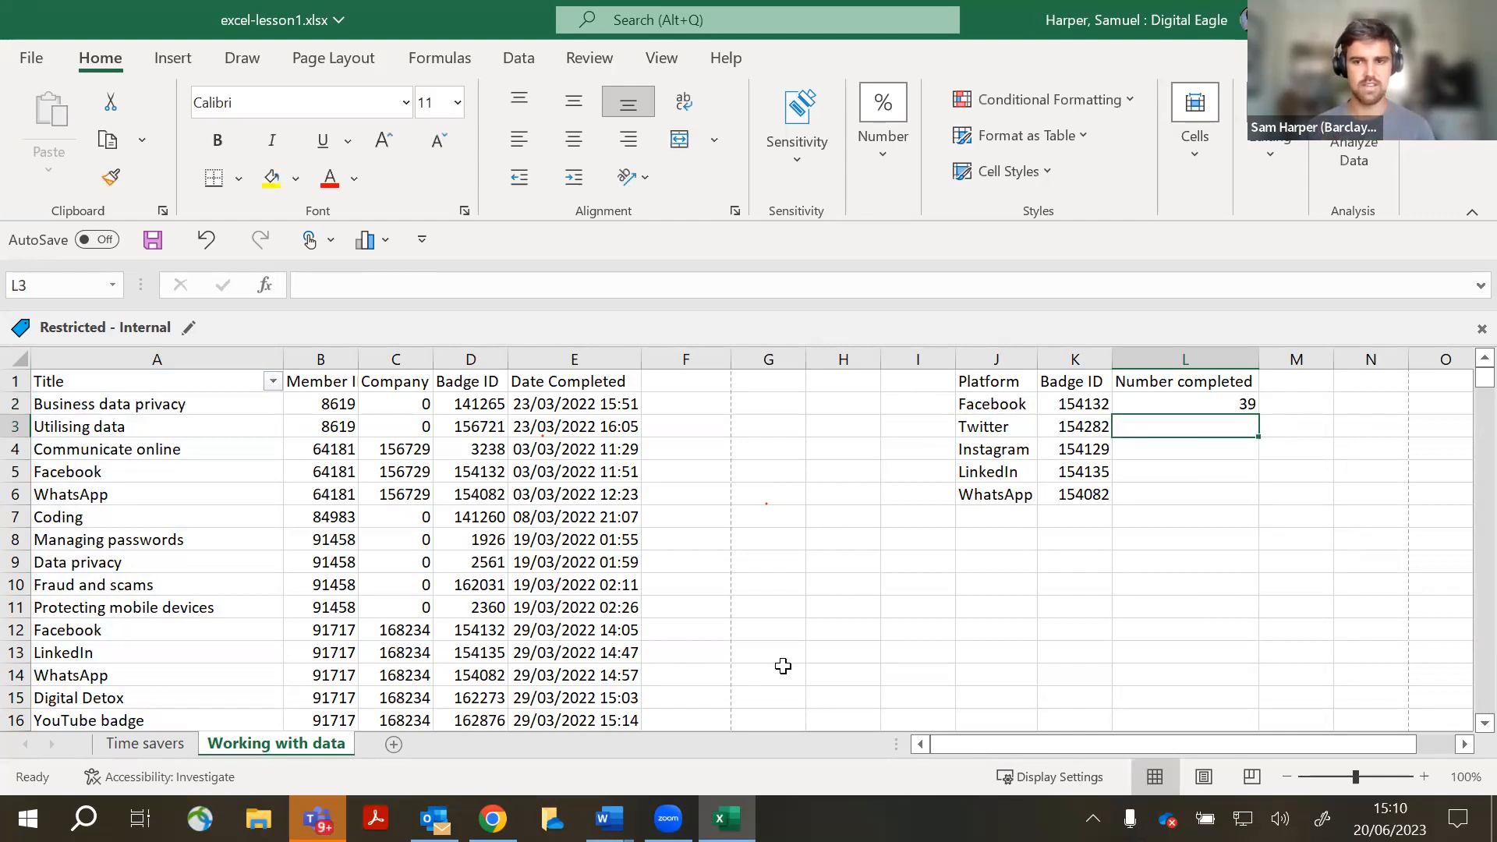
- Fill the count down to L6 and check the results: 39, 32, 35, 28, 32
click(1255, 411)
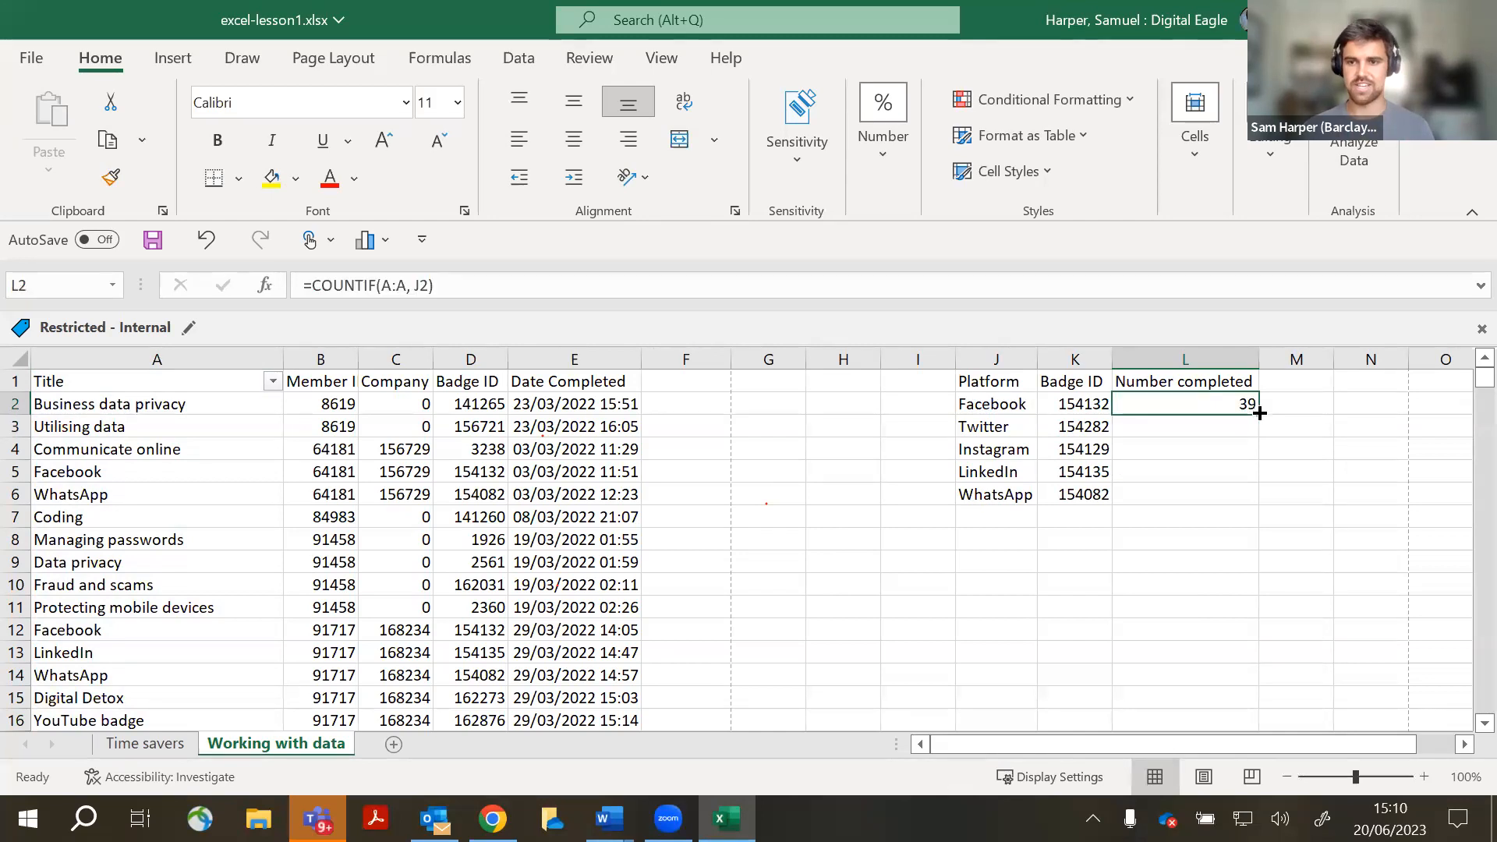
drag(1260, 413, 1258, 513)
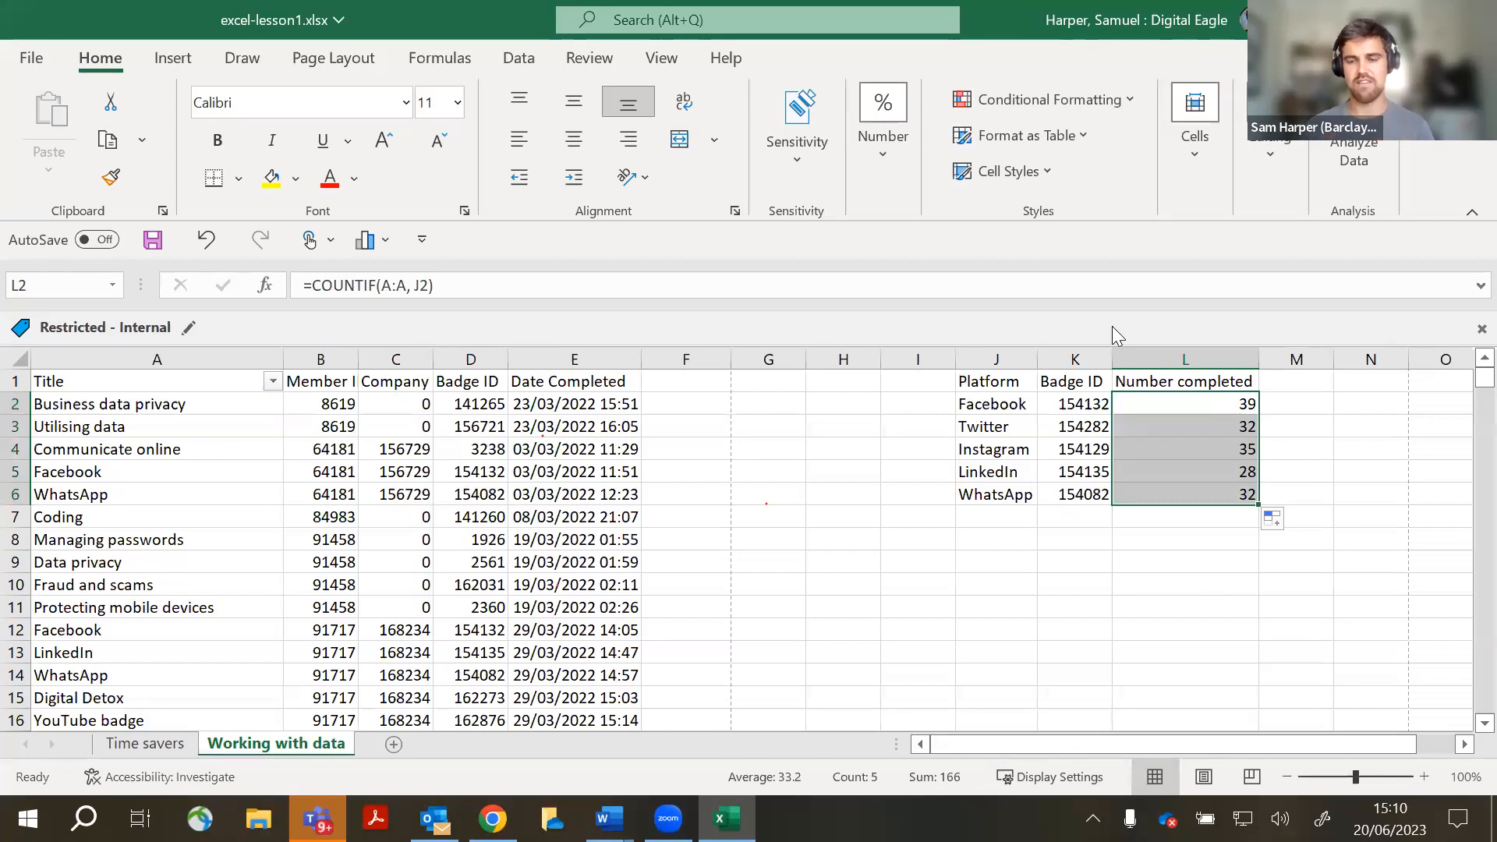
click(1048, 568)
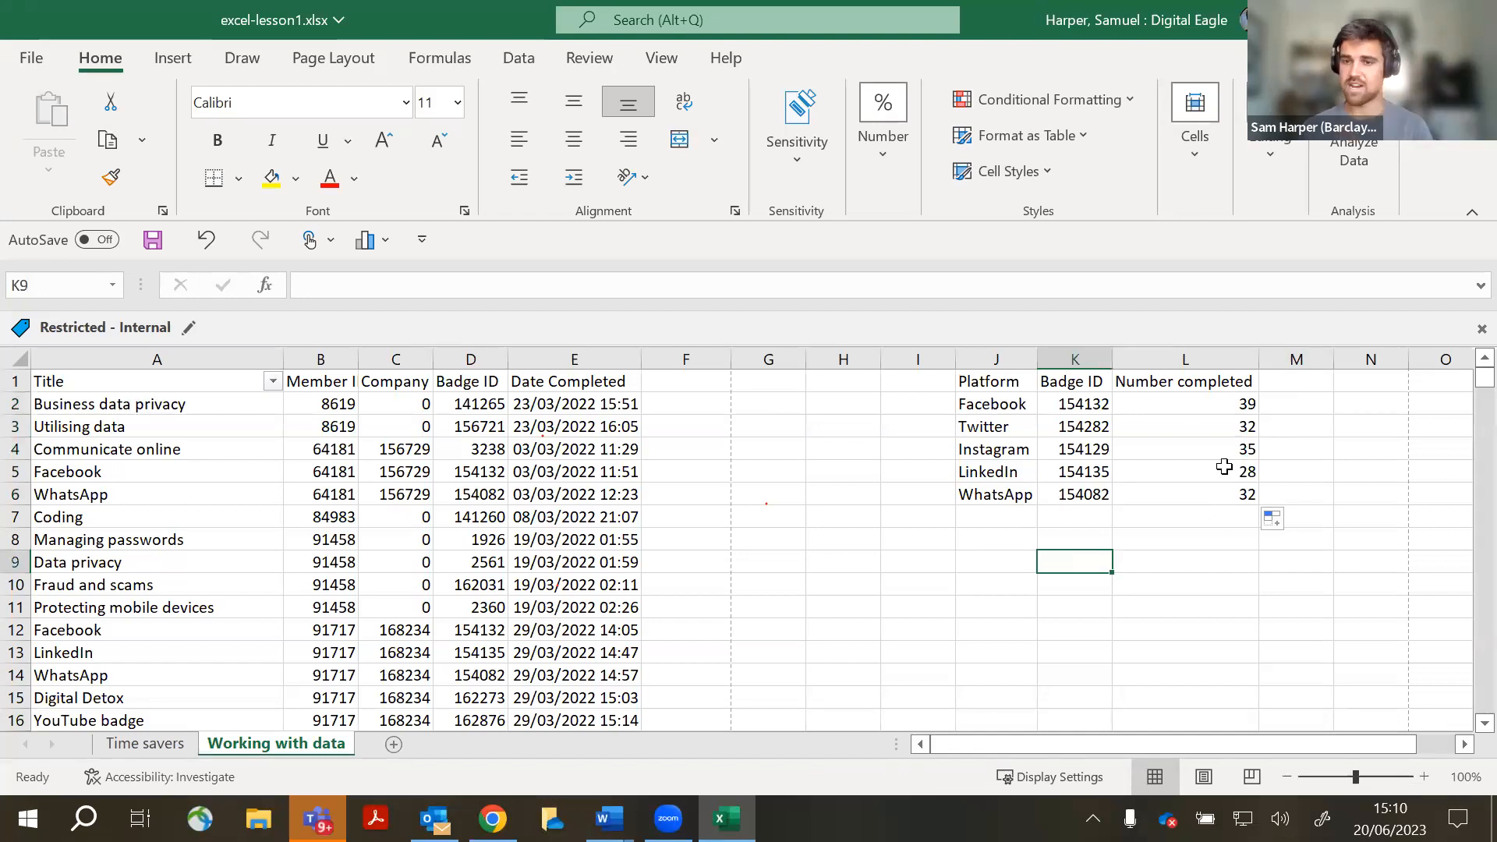
drag(1244, 404, 1235, 504)
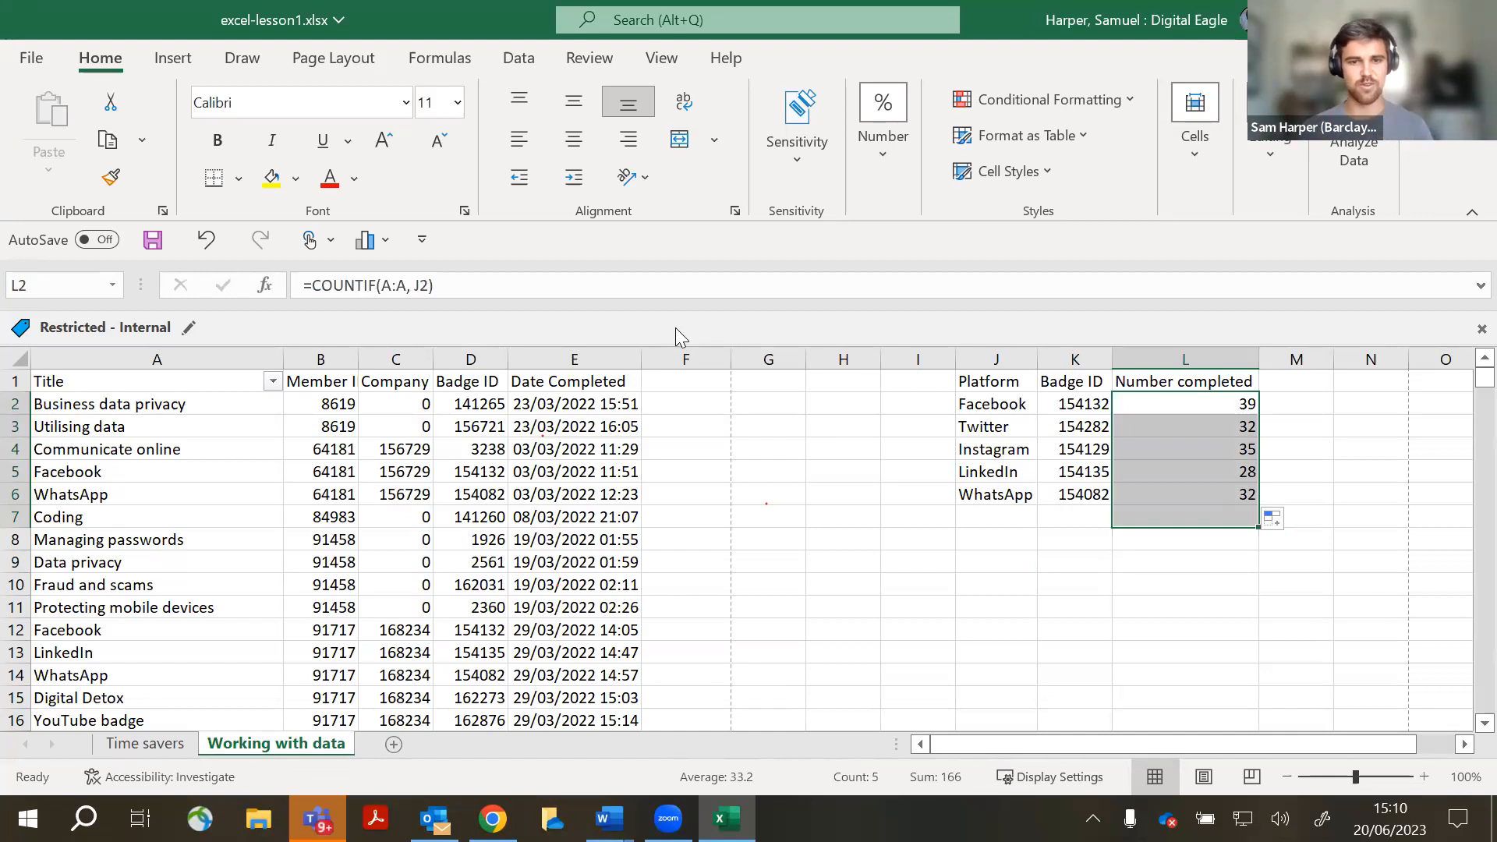
click(1062, 584)
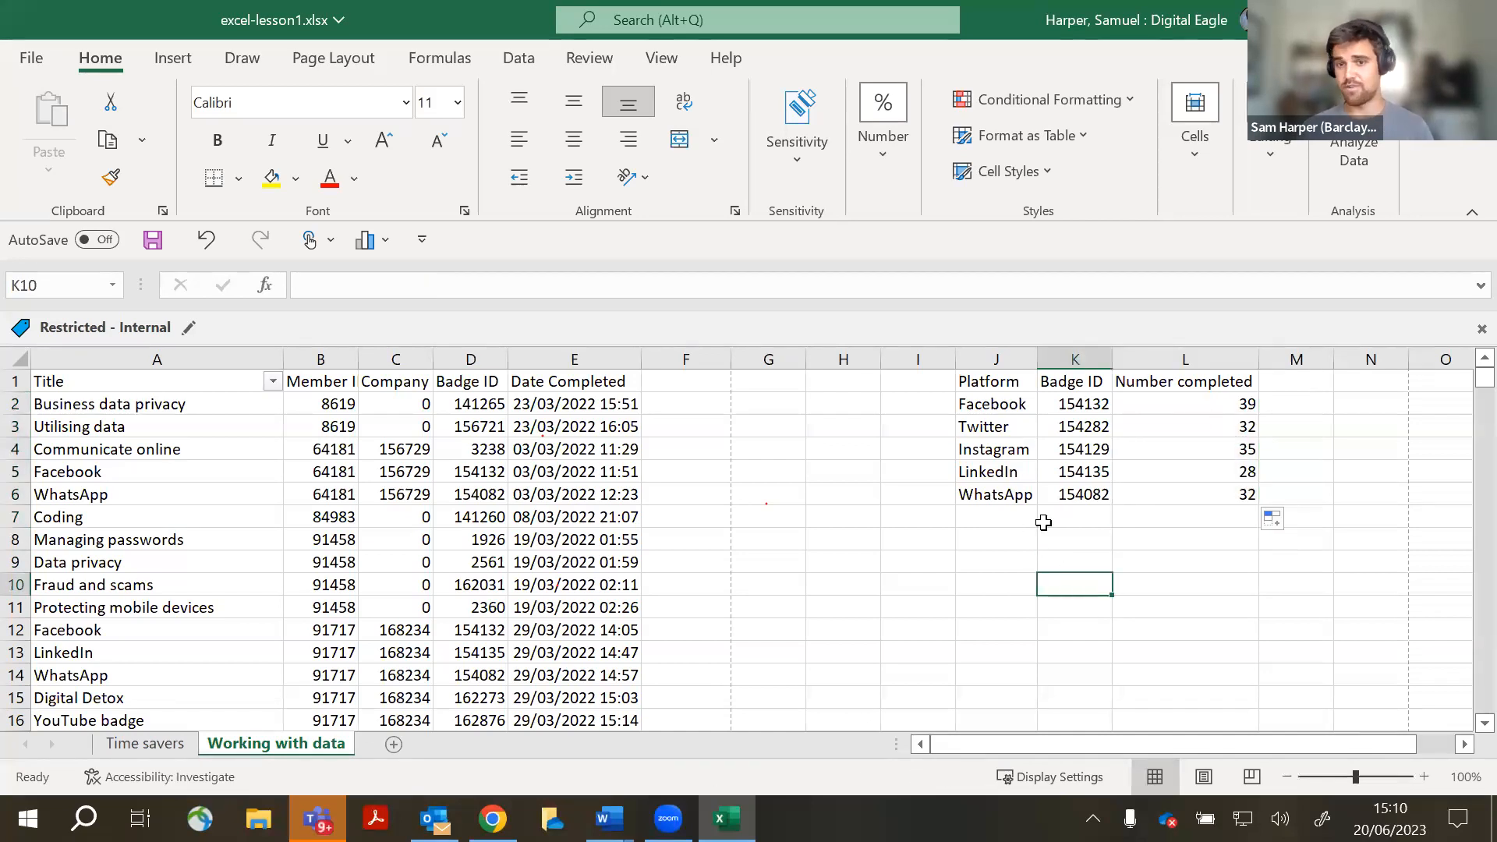
click(1001, 519)
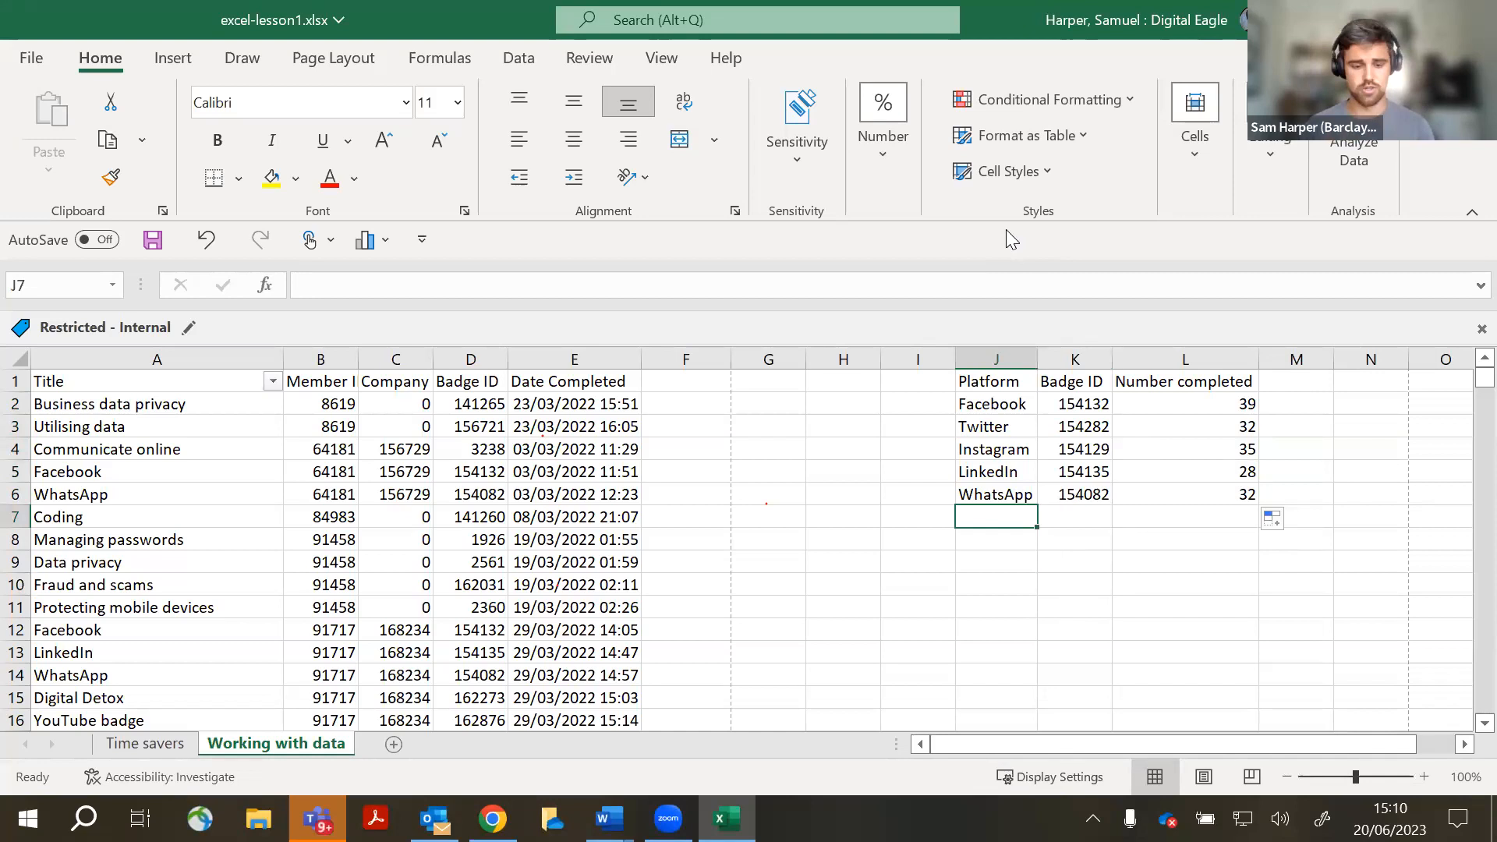
- Add 'Data privacy' in J7 and autofit column J to its width
text(dA)
key(BackSpace)
text(a)
key(BackSpace)
key(BackSpace)
text(Date)
key(BackSpace)
text(a )
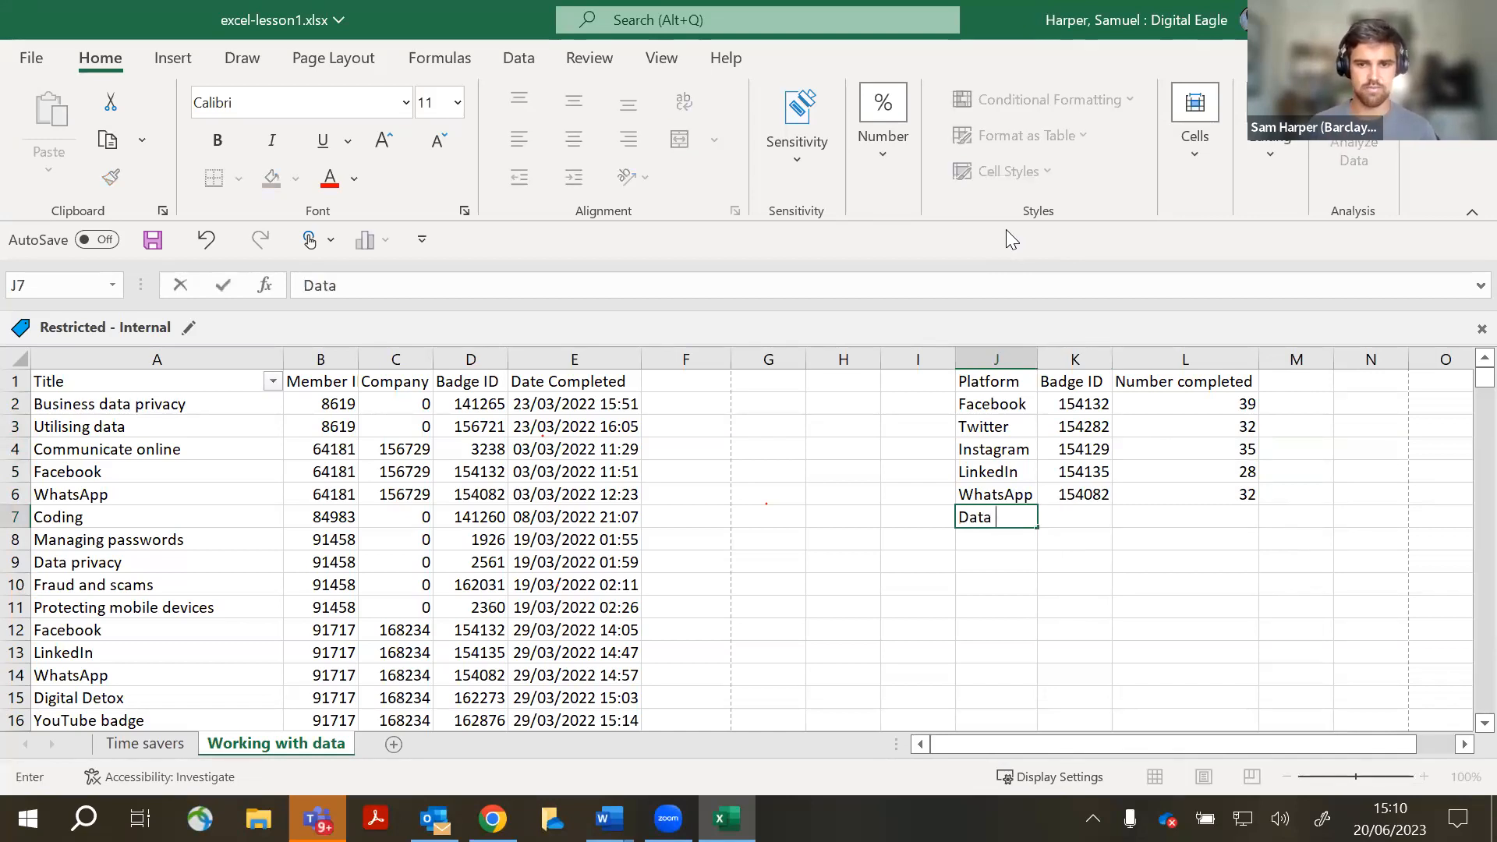
text(privacy)
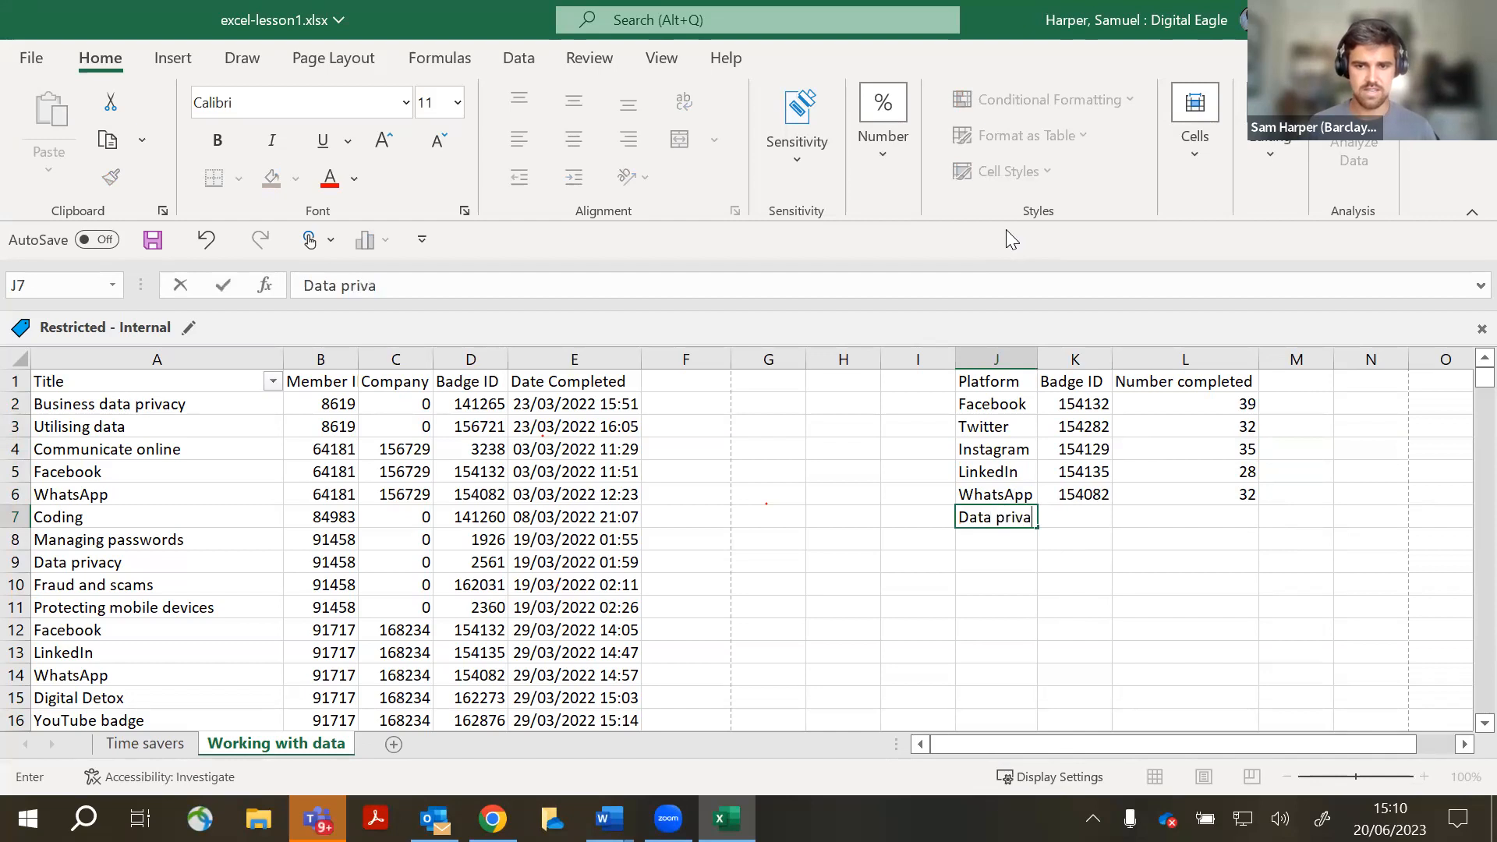
click(1168, 575)
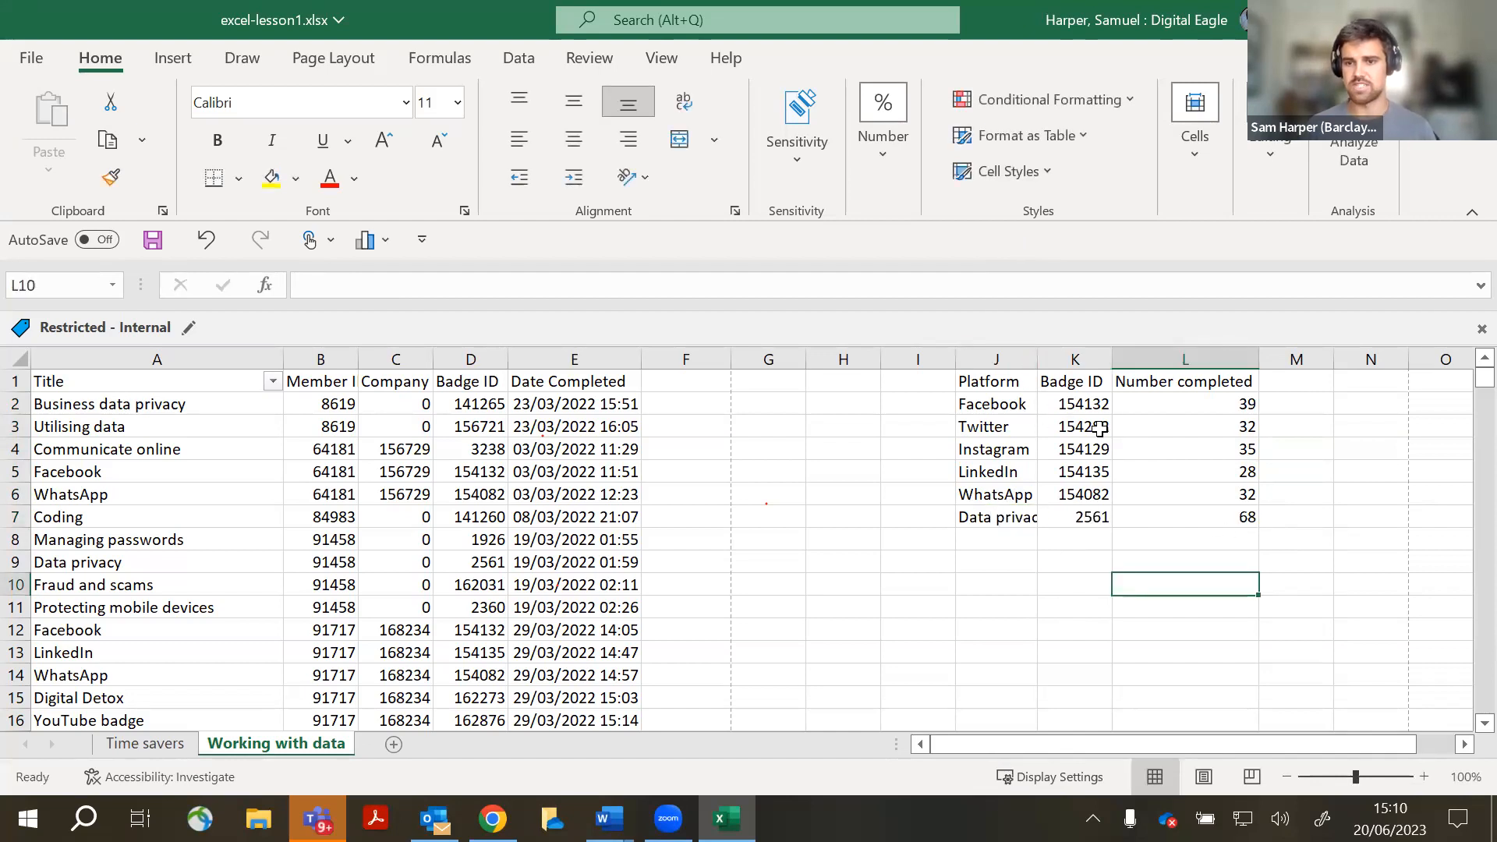
double_click(1037, 365)
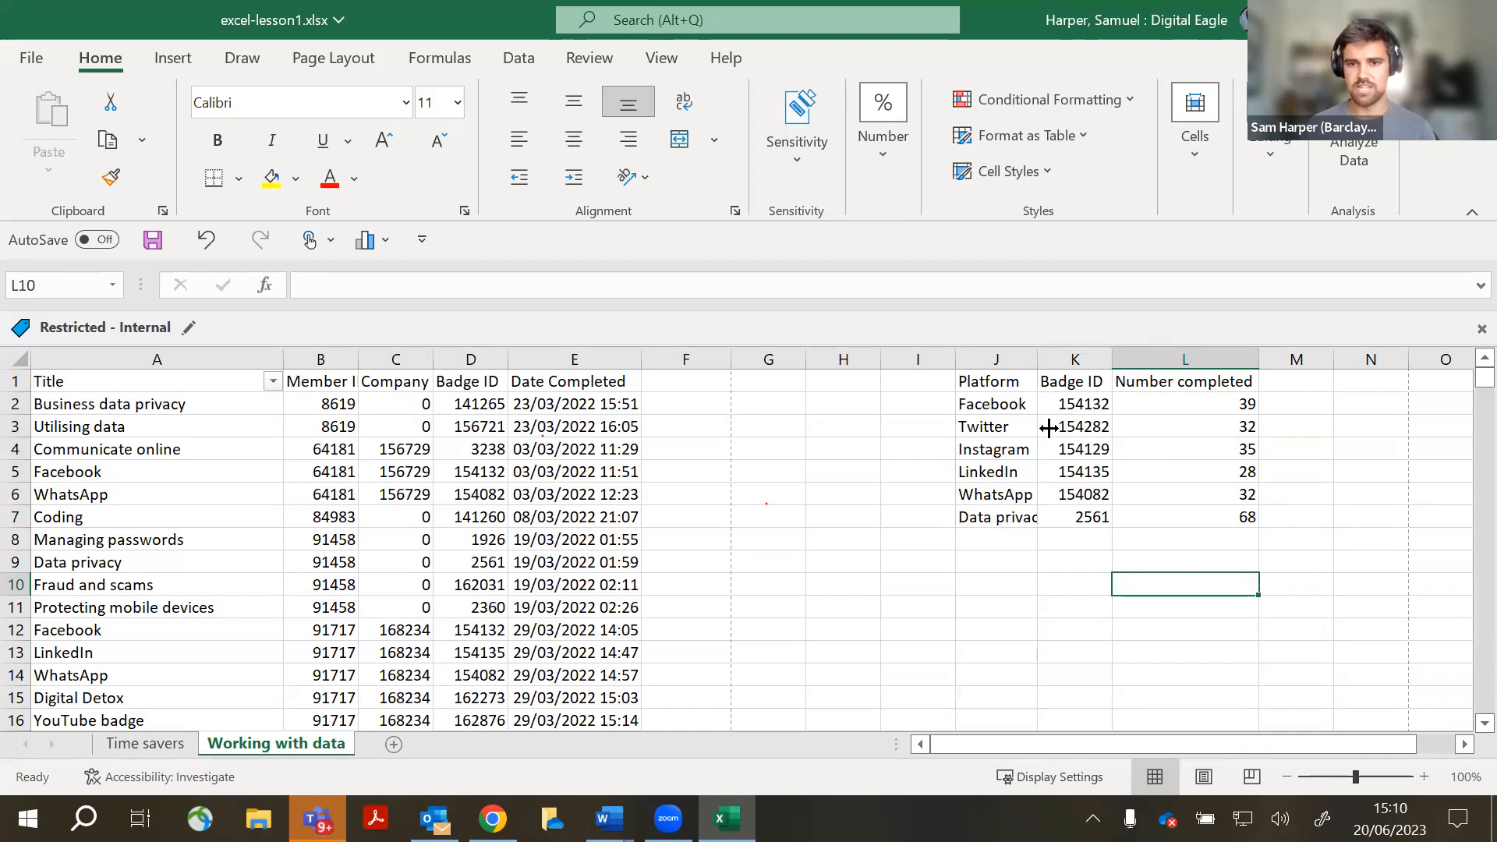
- Add 'Digital Detox' and 'YouTube badge' in J8:J9, checking their lookup and count formulas
click(994, 544)
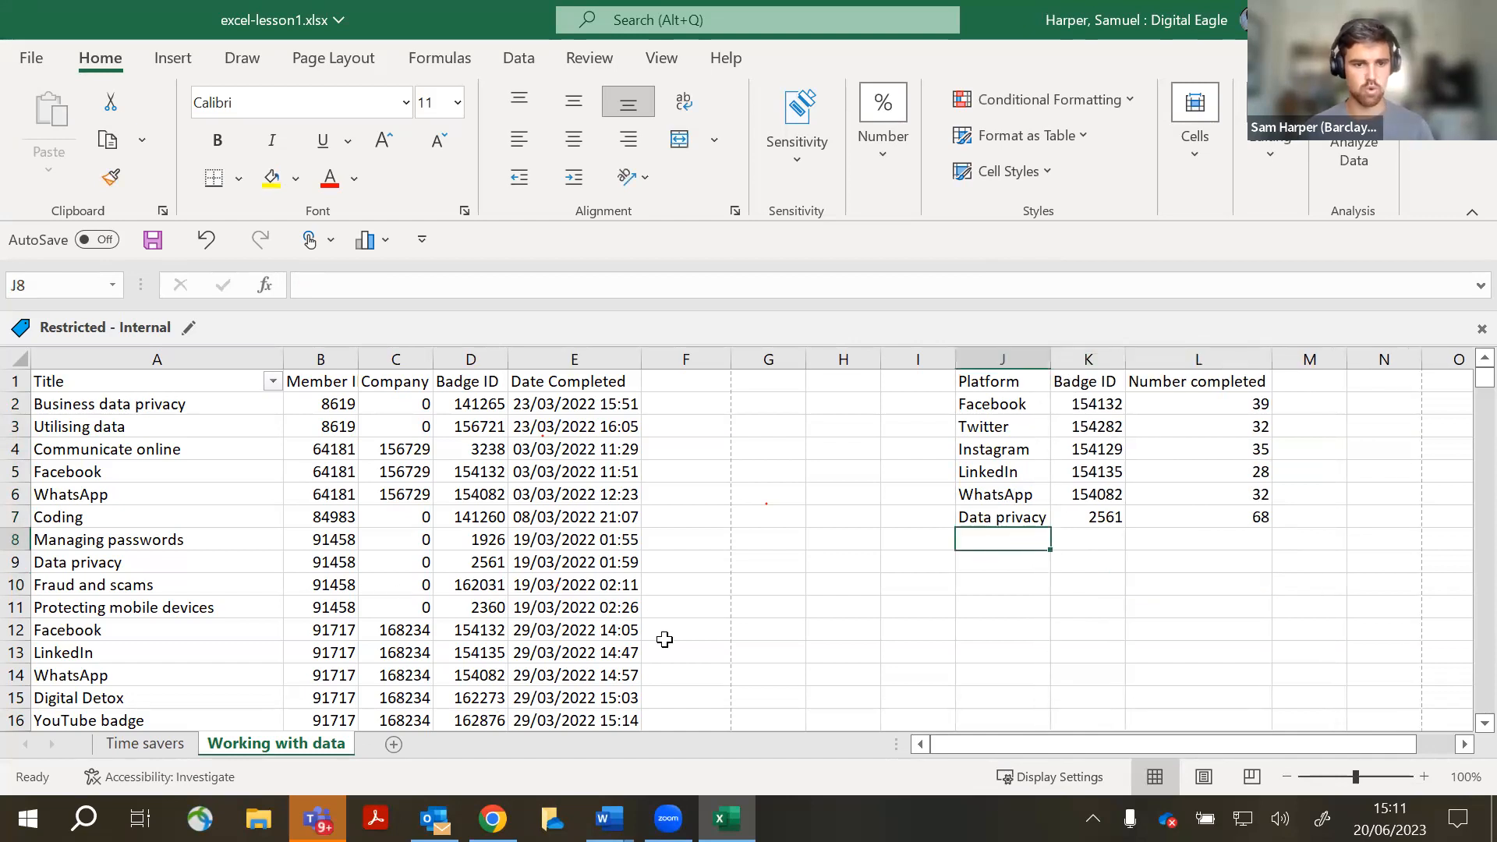
text(Dig)
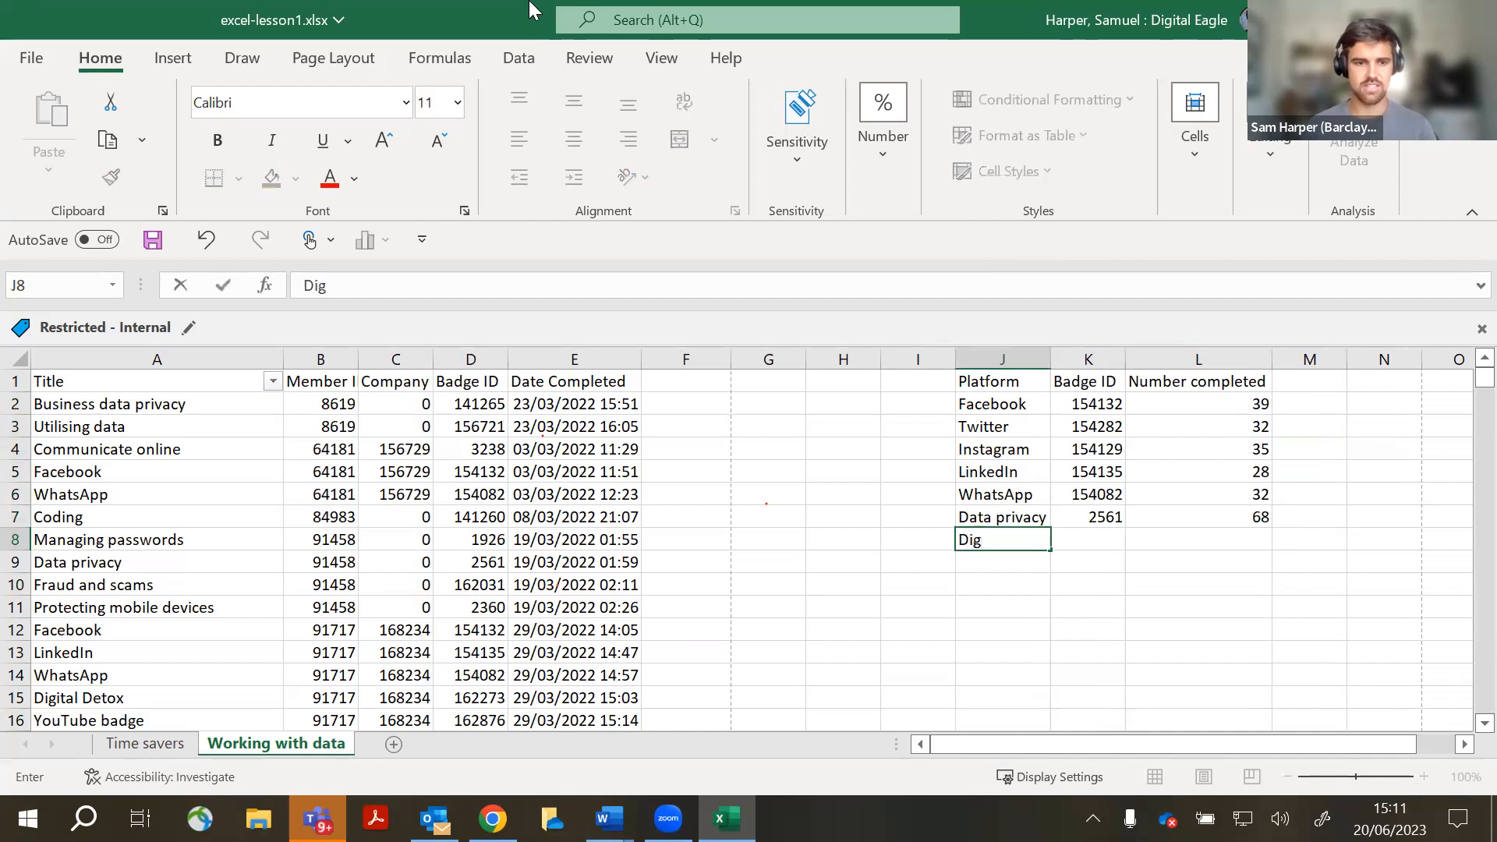
text(iral De)
key(BackSpace)
key(BackSpace)
key(BackSpace)
key(BackSpace)
key(BackSpace)
key(BackSpace)
text(ta)
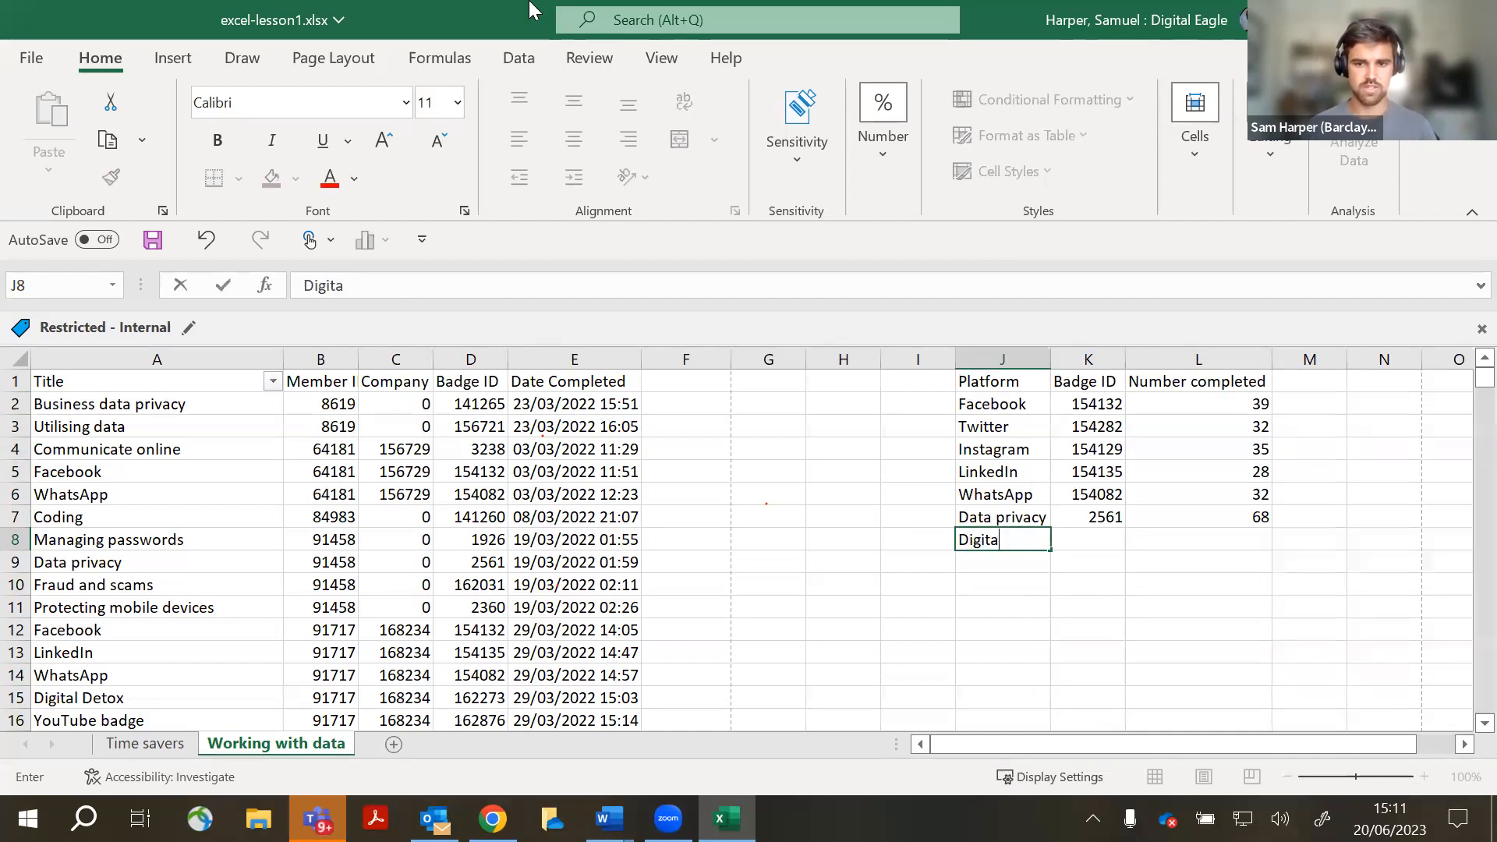
text(l Detox)
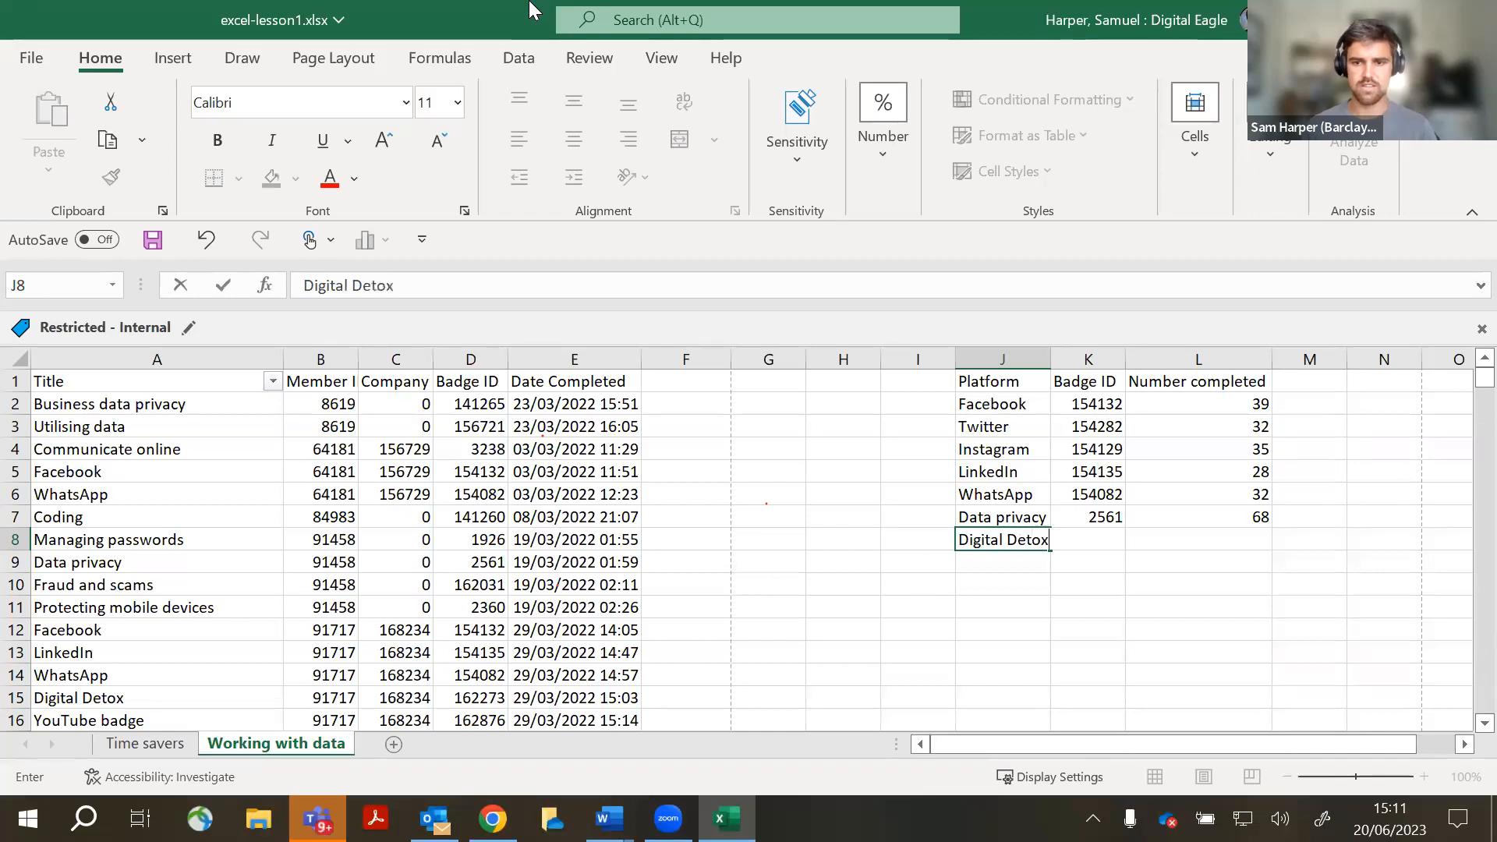
click(1151, 615)
click(1117, 536)
click(1251, 540)
click(996, 563)
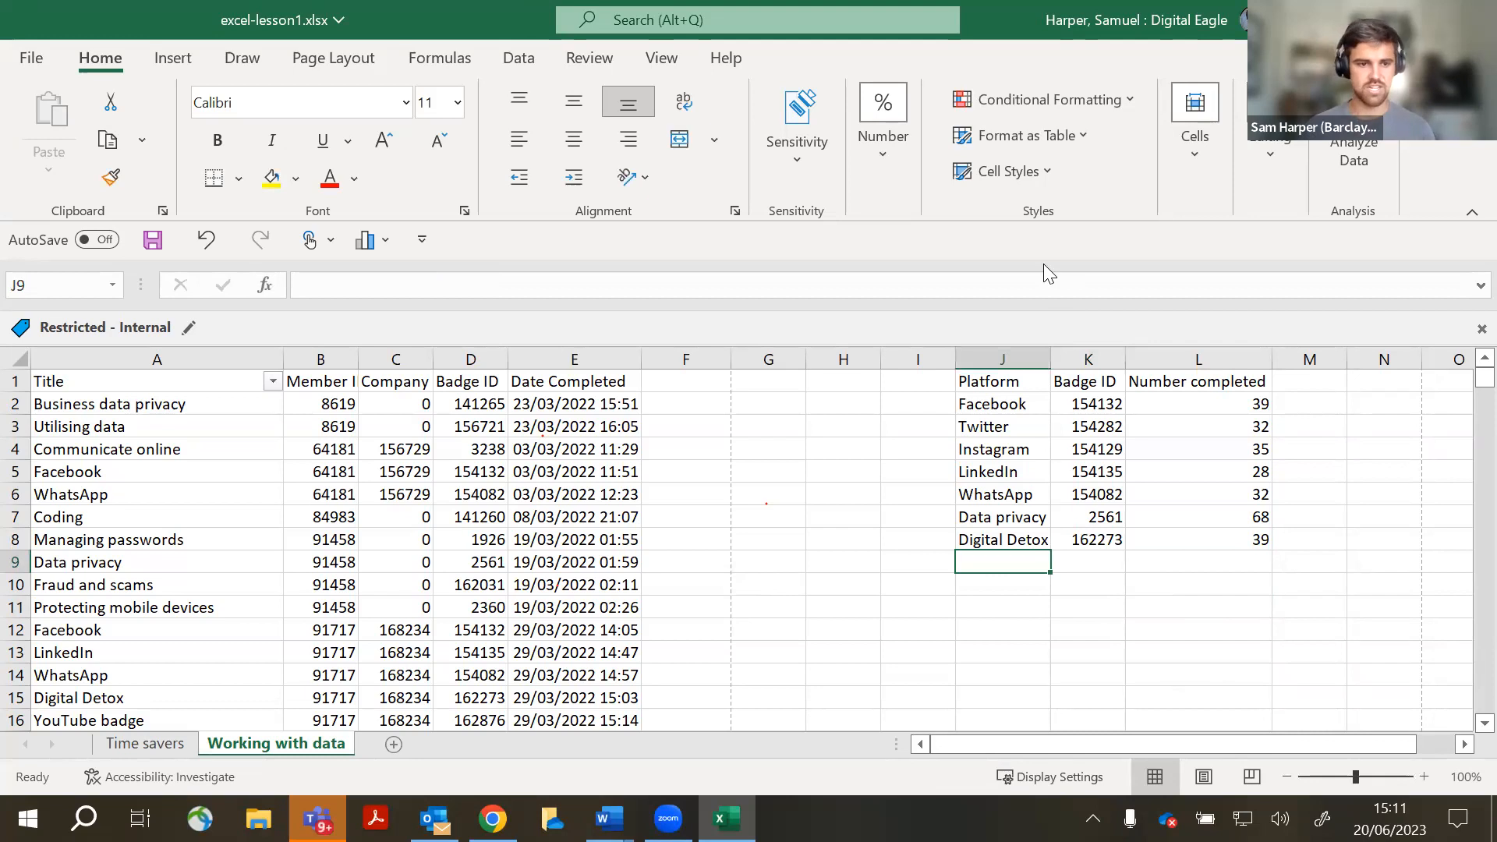
text(Yo)
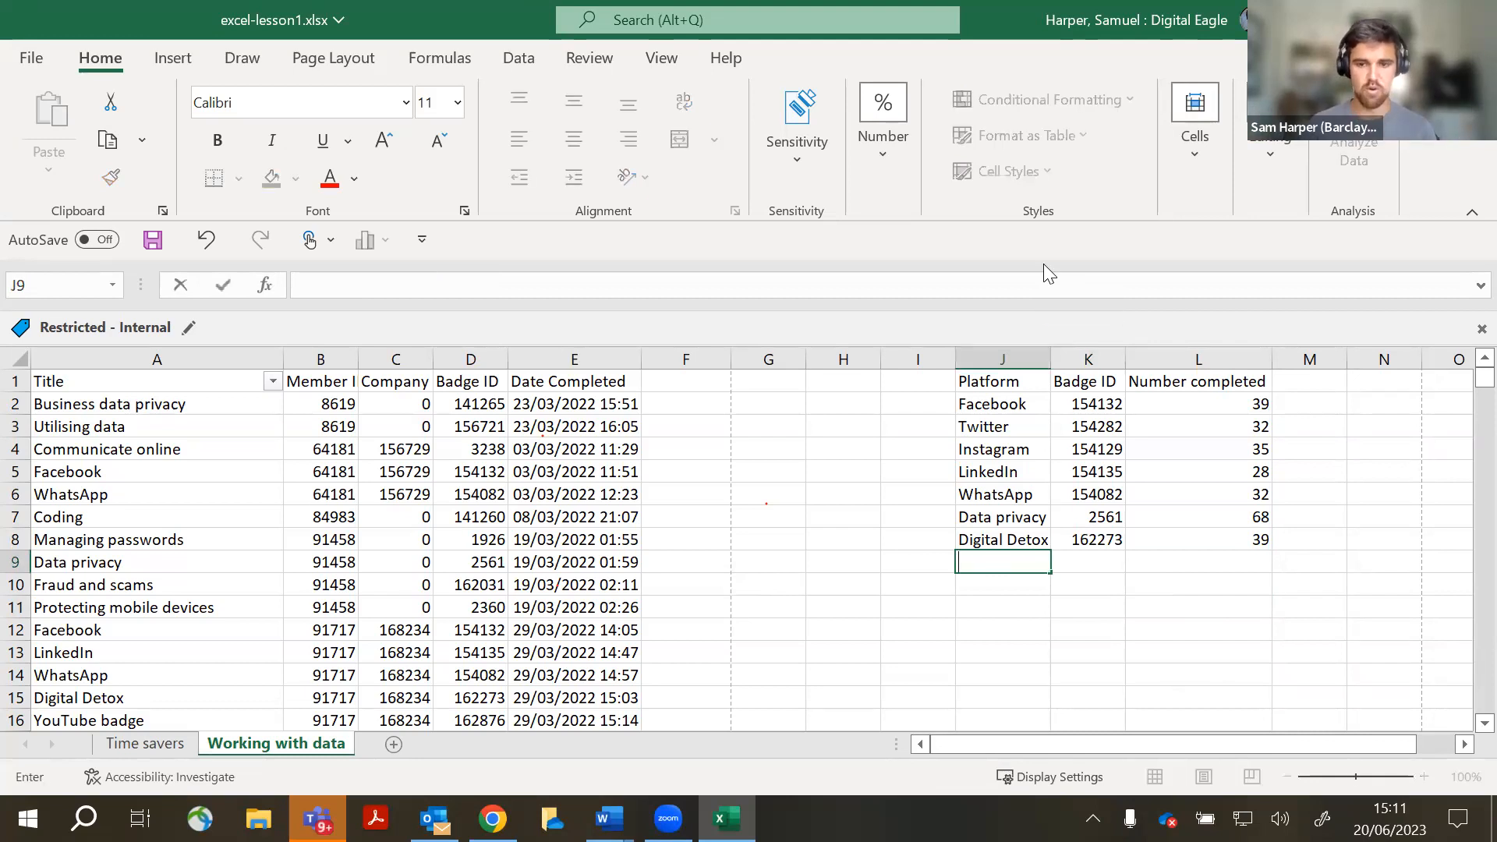
text(uTube)
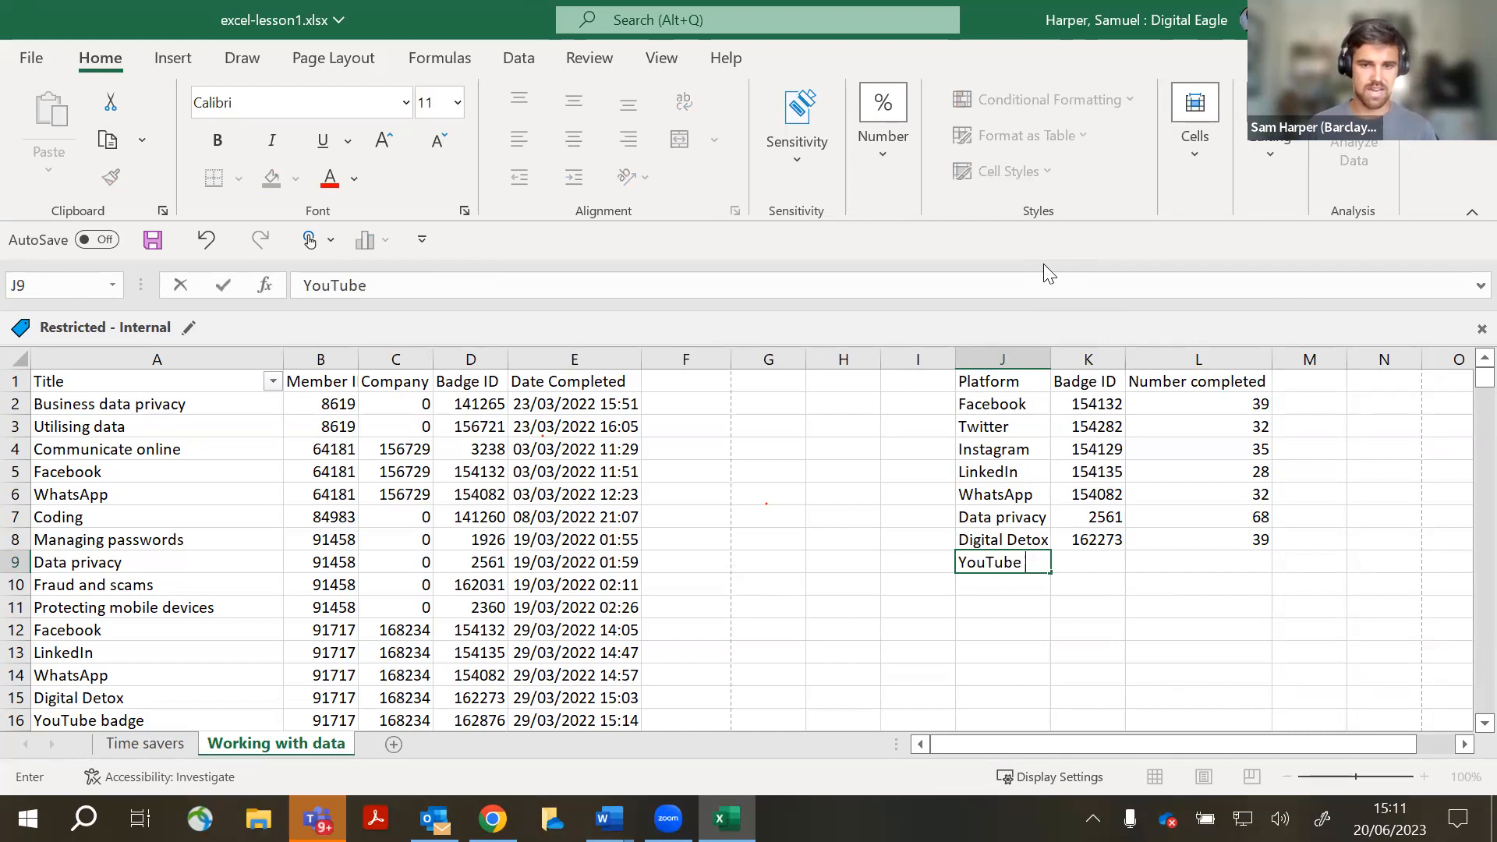
text( badge)
click(1177, 677)
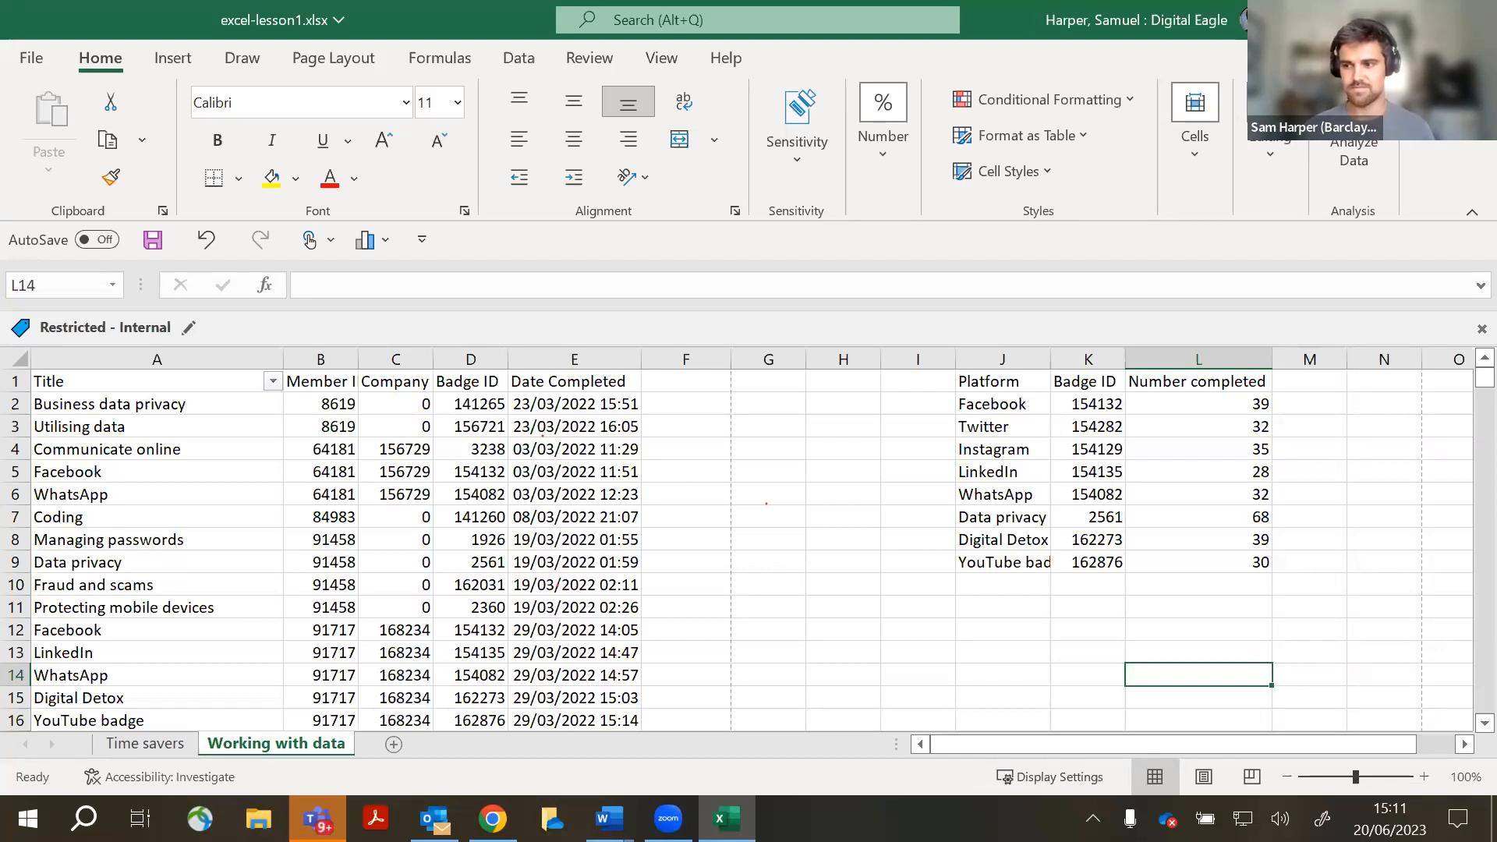
scroll(598, 502, down, 1)
scroll(597, 502, up, 1)
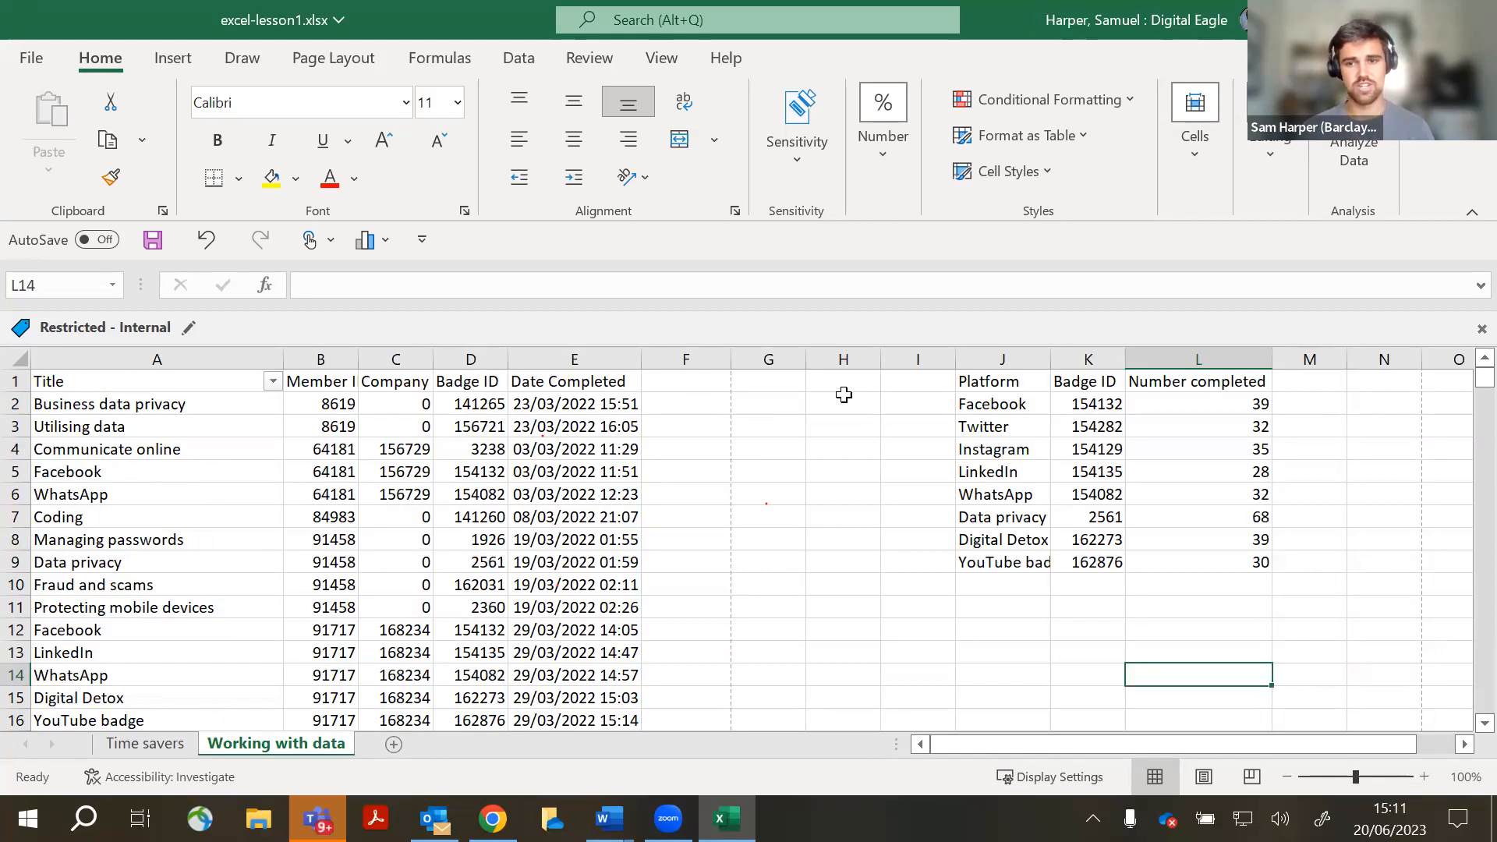
- Select the J1:L9 platform table and insert the recommended clustered column chart
drag(1008, 380, 1251, 558)
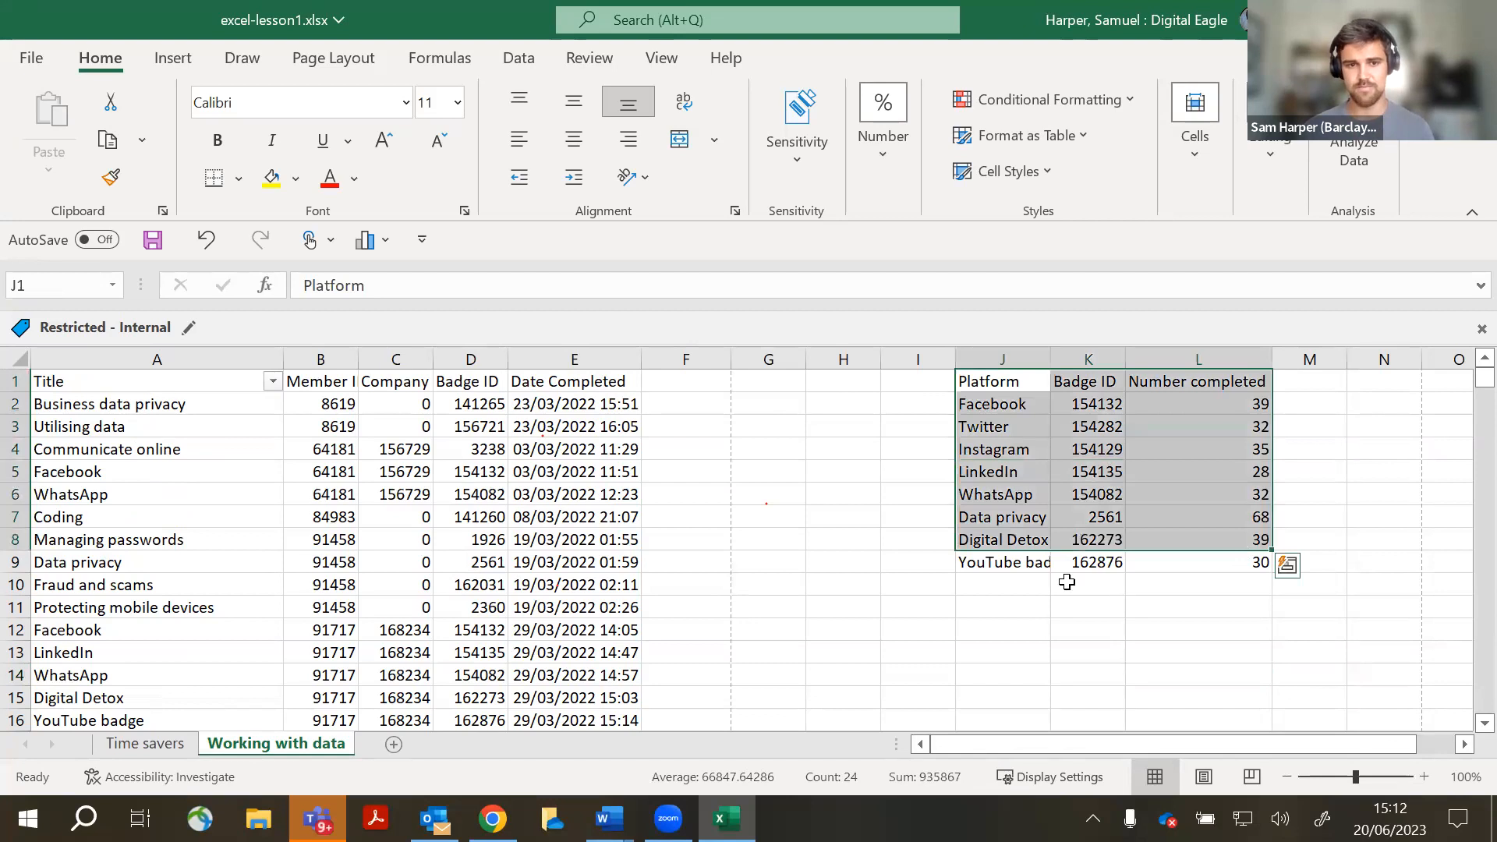
click(1084, 607)
drag(1017, 386, 1239, 561)
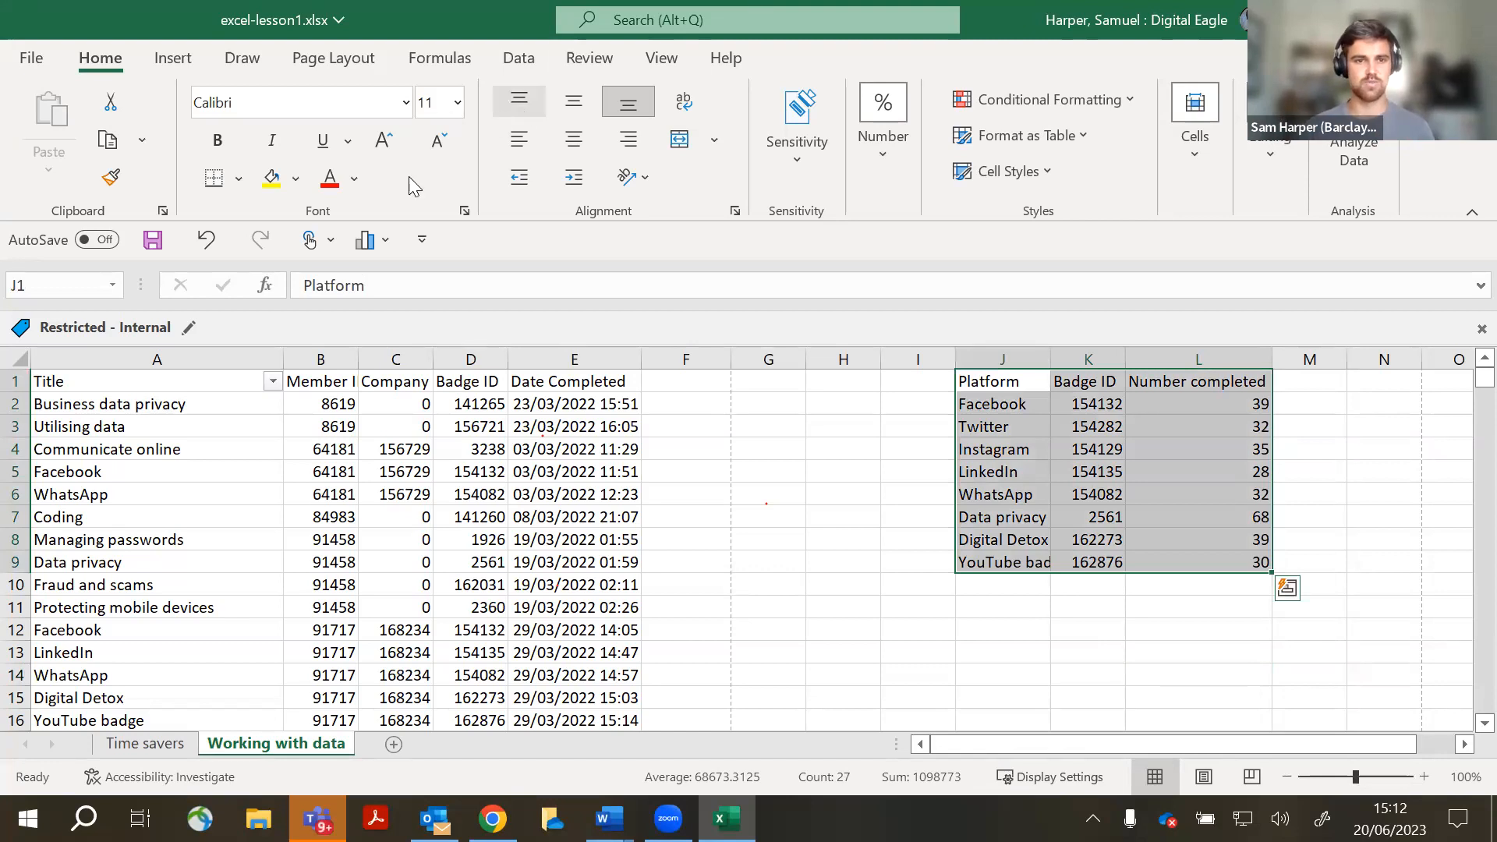
click(1057, 557)
drag(999, 385, 1259, 562)
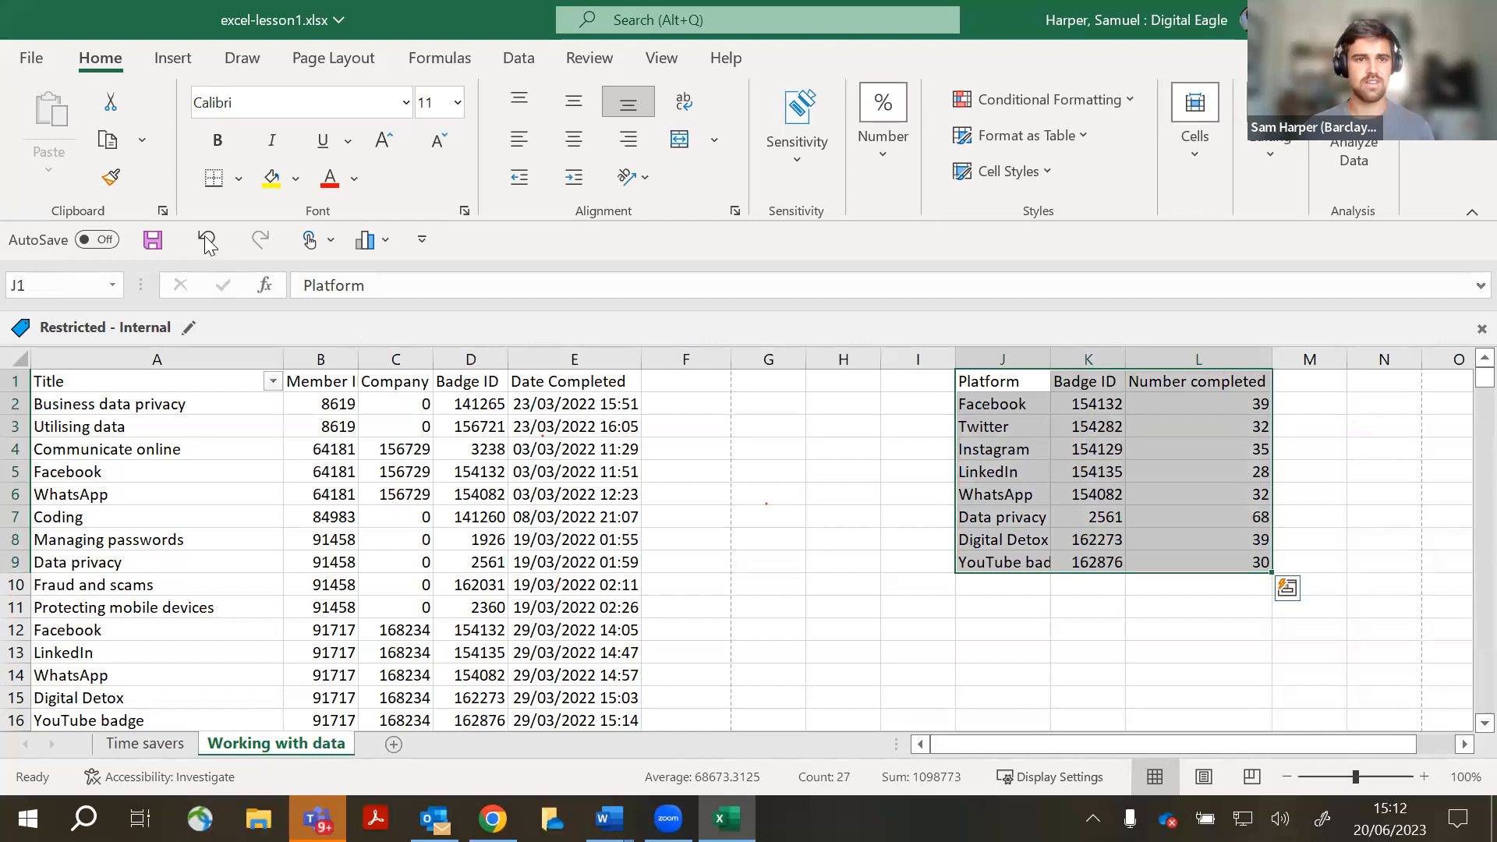
click(178, 59)
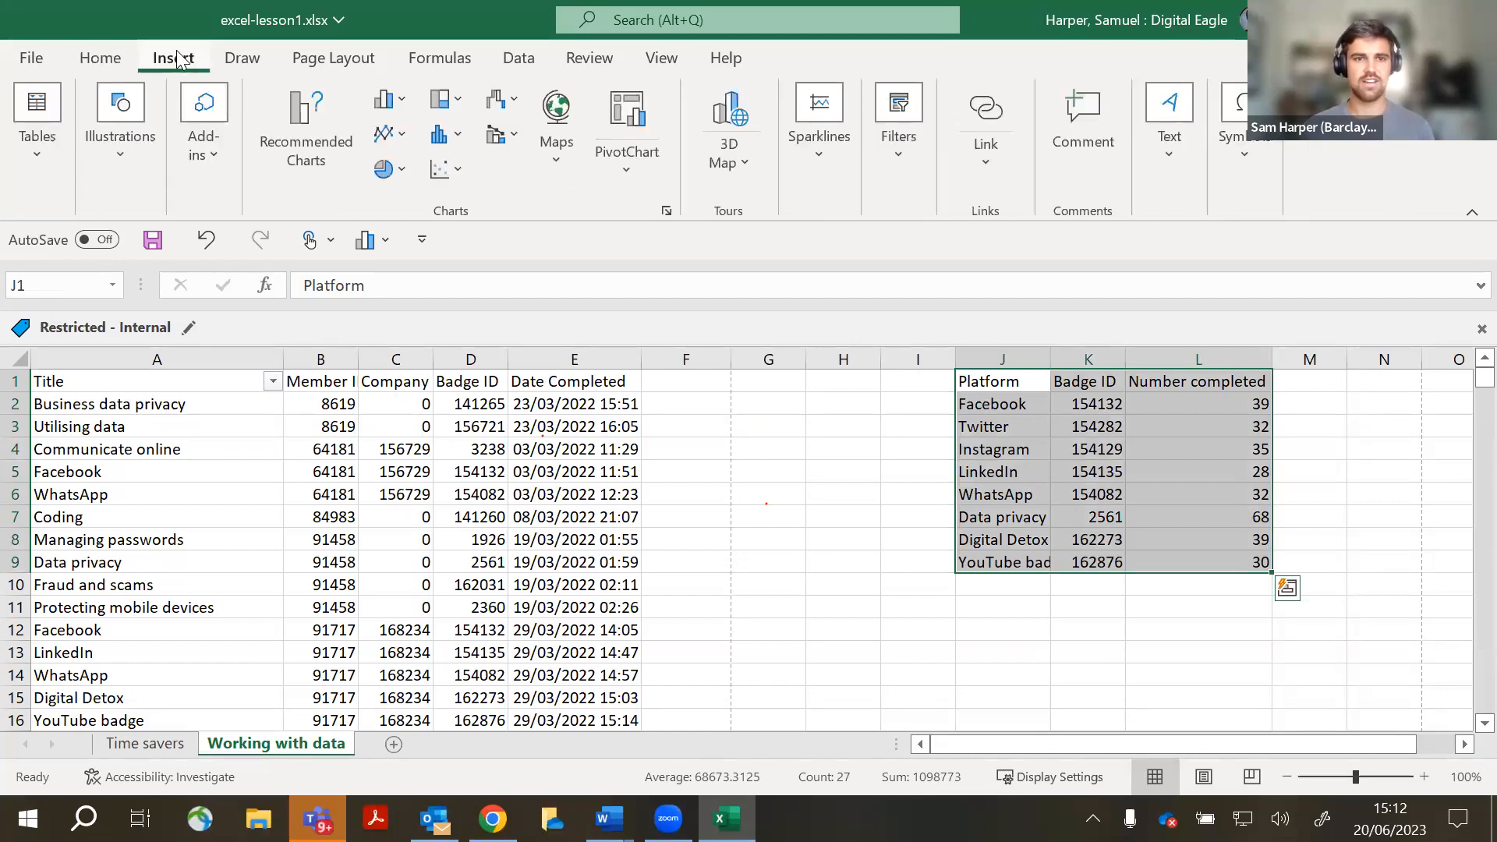
key(ctrl)
key(ctrl)
click(322, 189)
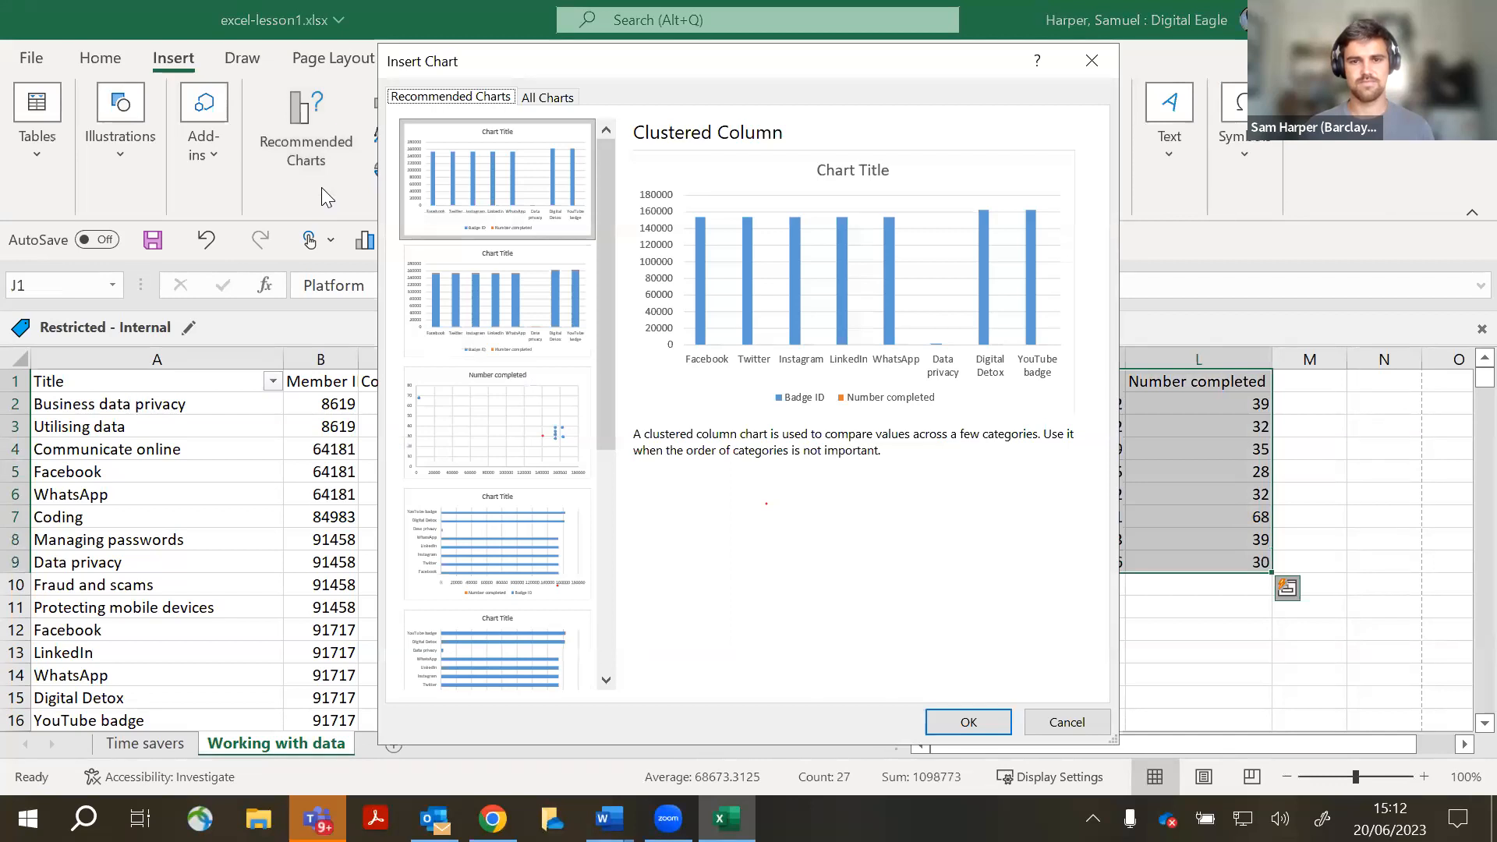
click(966, 720)
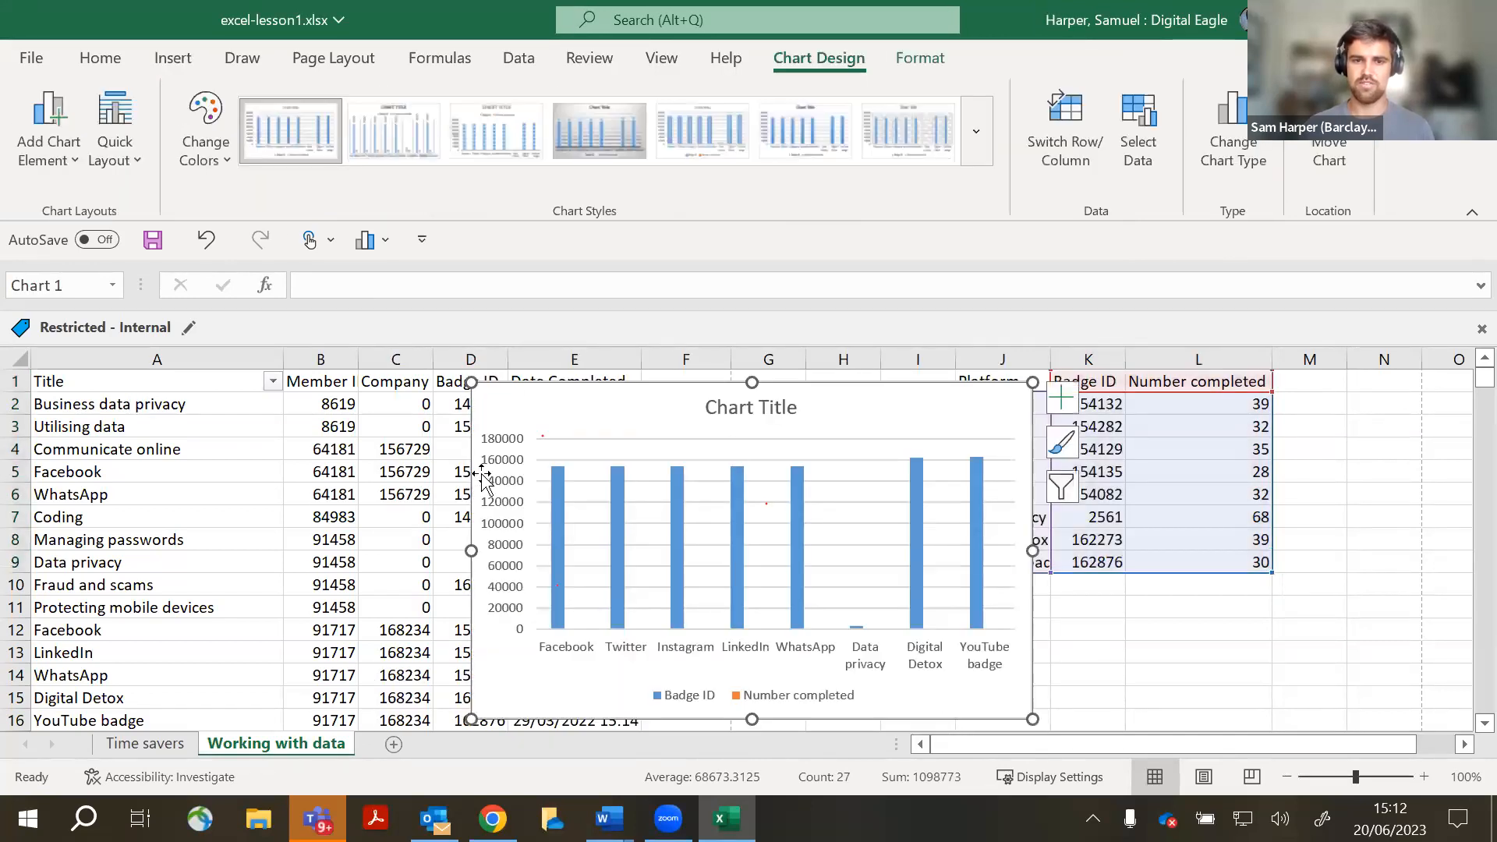
- Filter the Badge ID series out of the chart, leaving Number completed
key(ctrl)
key(ctrl)
key(ctrl)
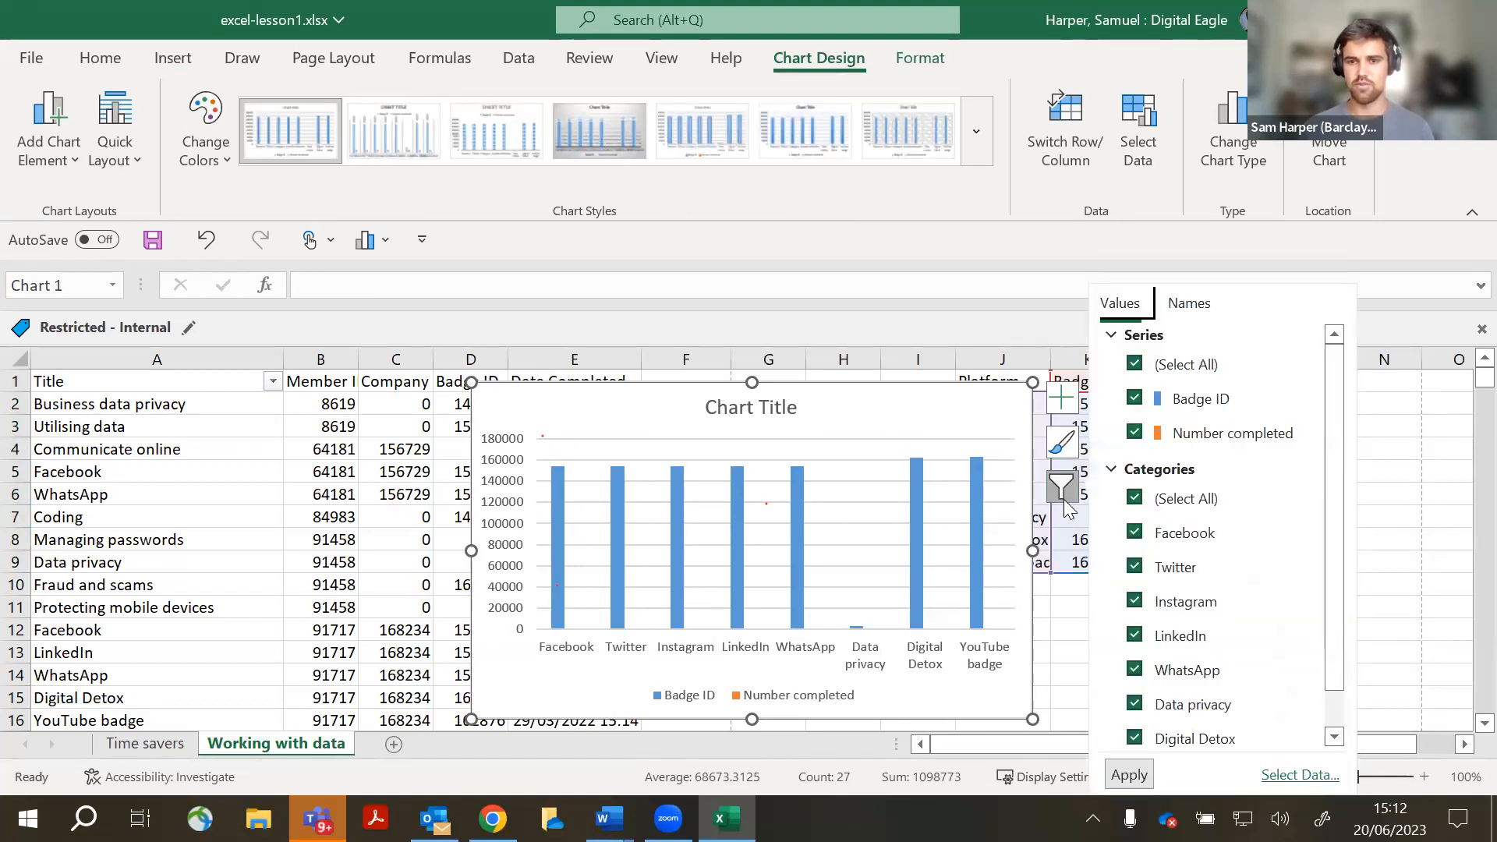
click(1062, 398)
click(1061, 443)
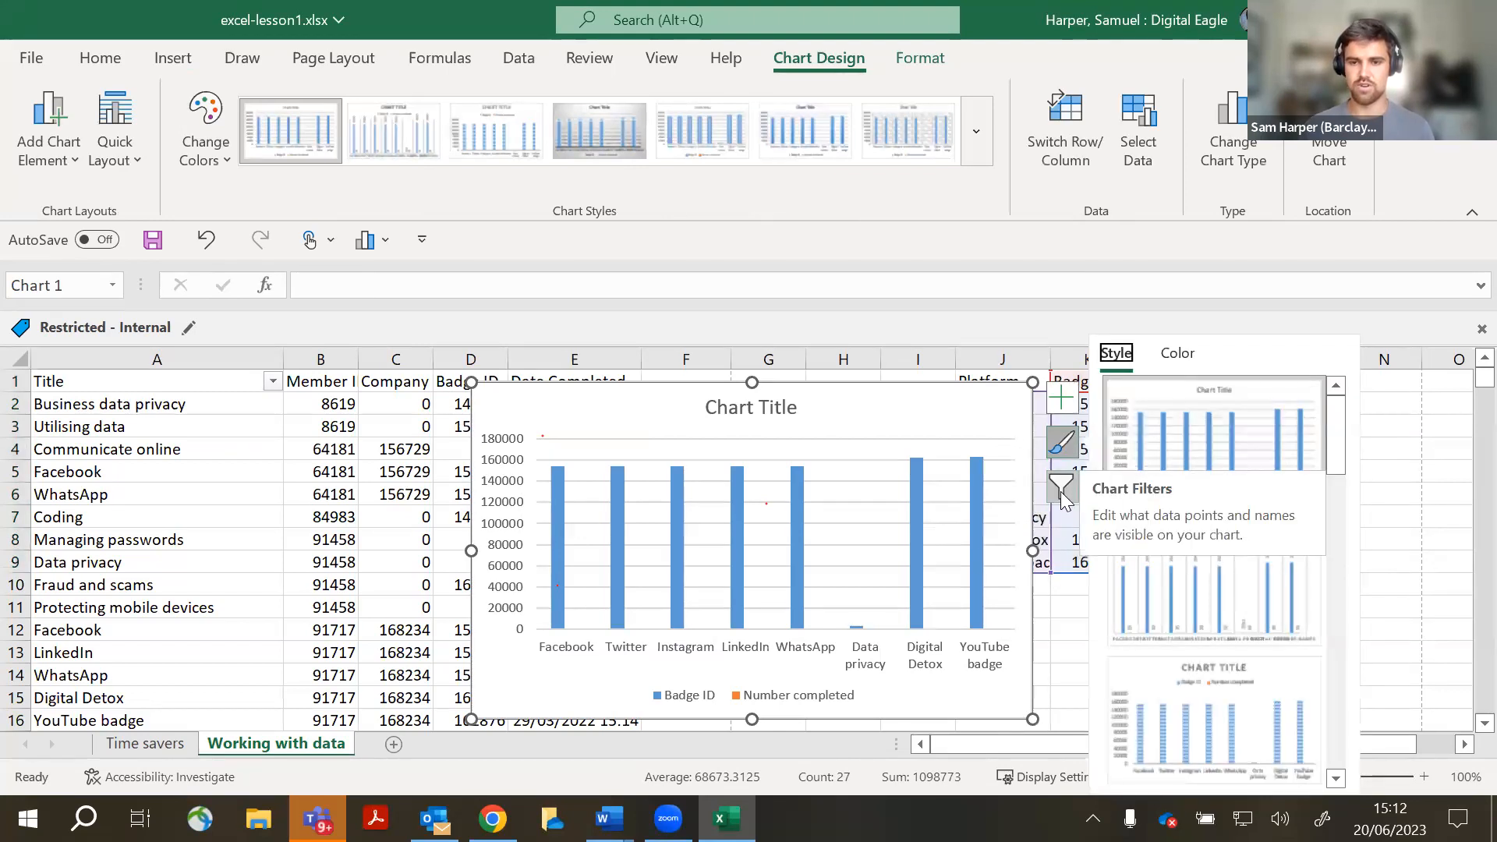
click(1061, 488)
click(1137, 404)
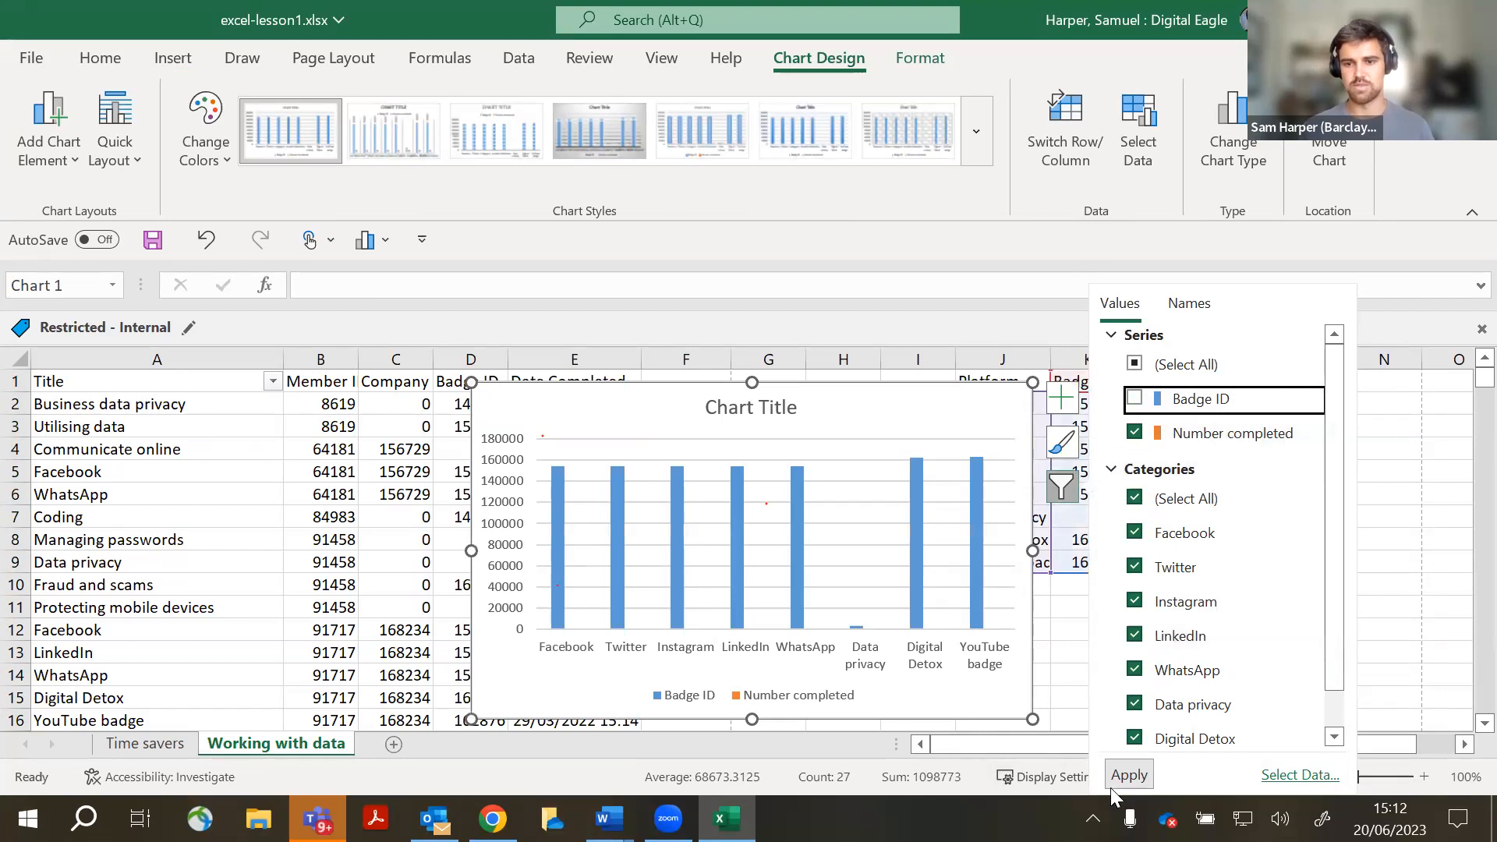
click(1138, 778)
click(1063, 445)
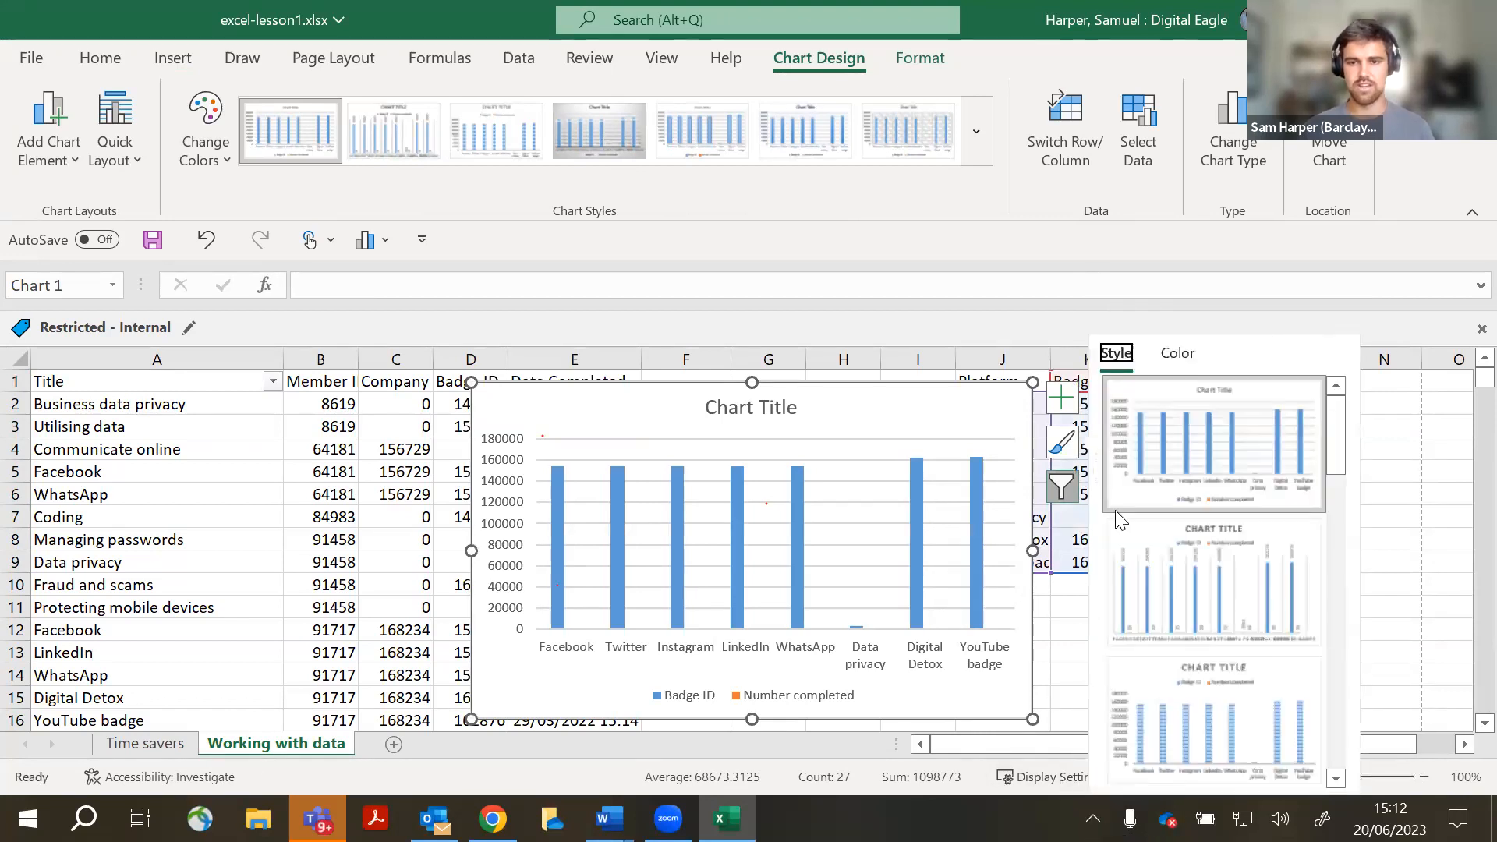
click(1069, 493)
click(1134, 399)
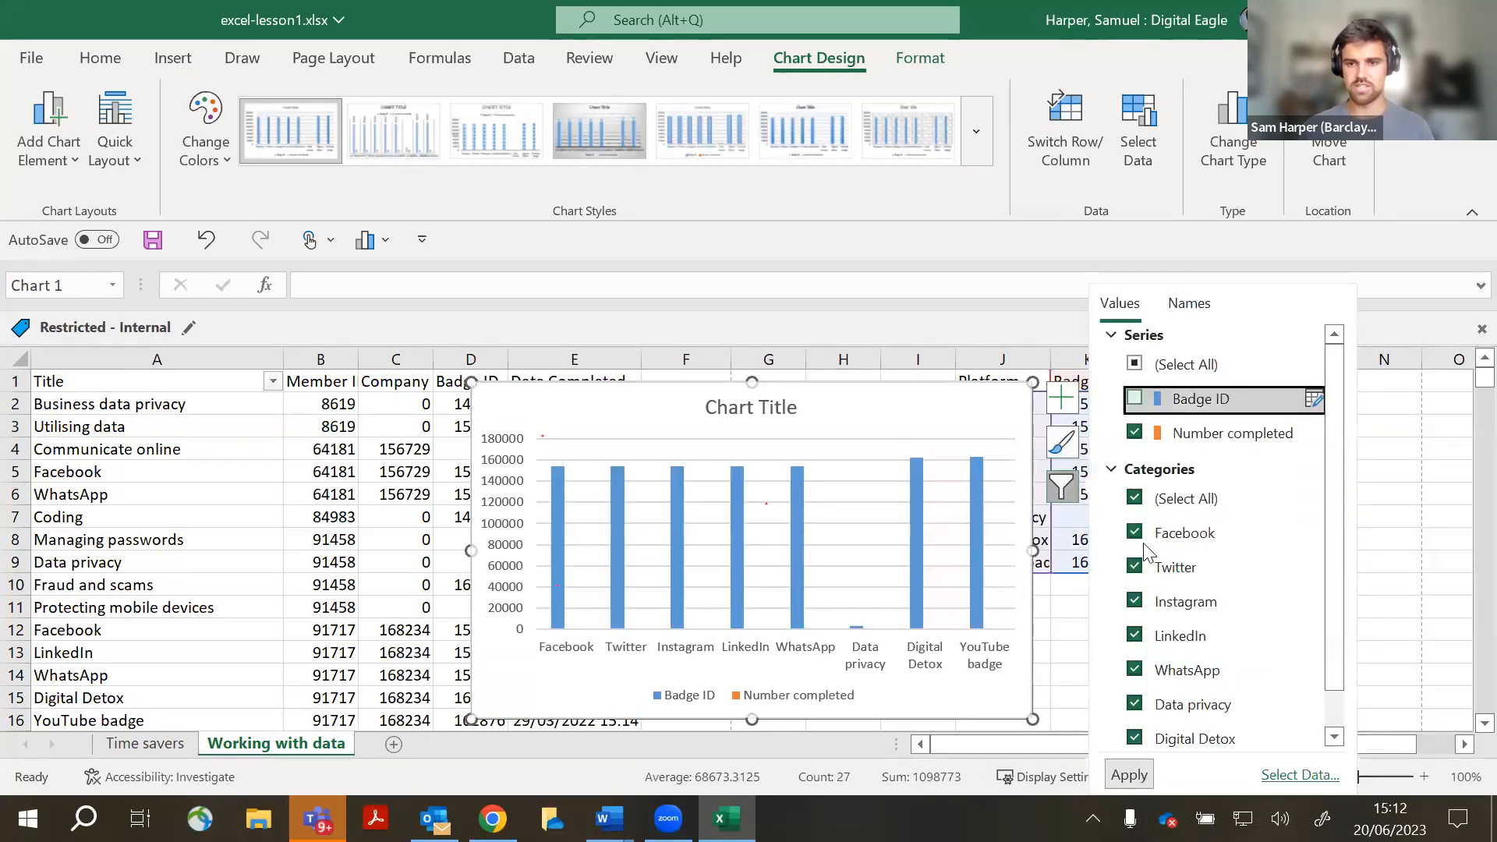
click(1128, 776)
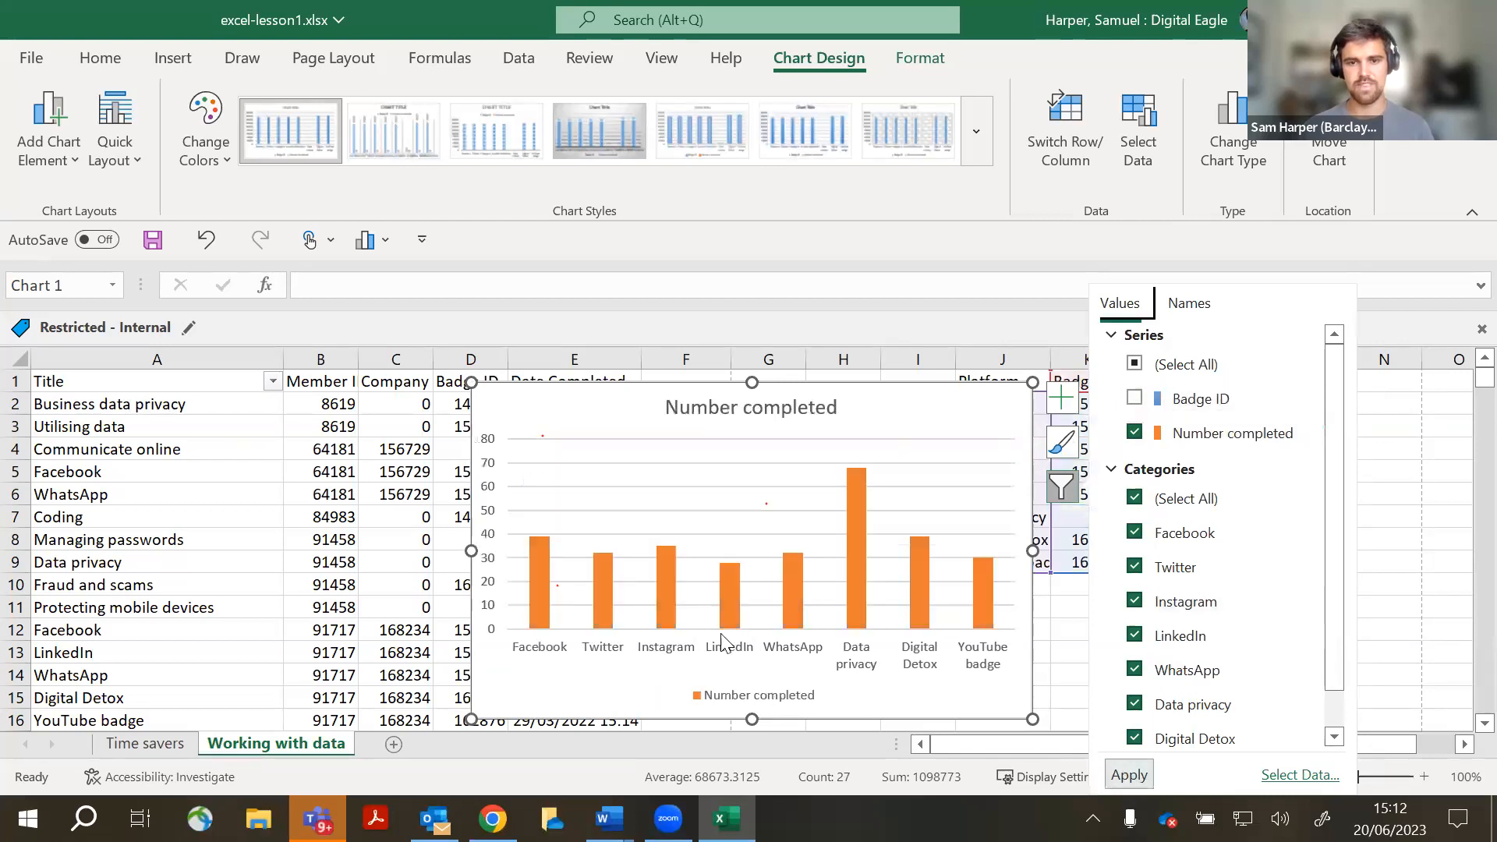
- Move the chart left beside the platform table and deselect it
drag(910, 411, 921, 405)
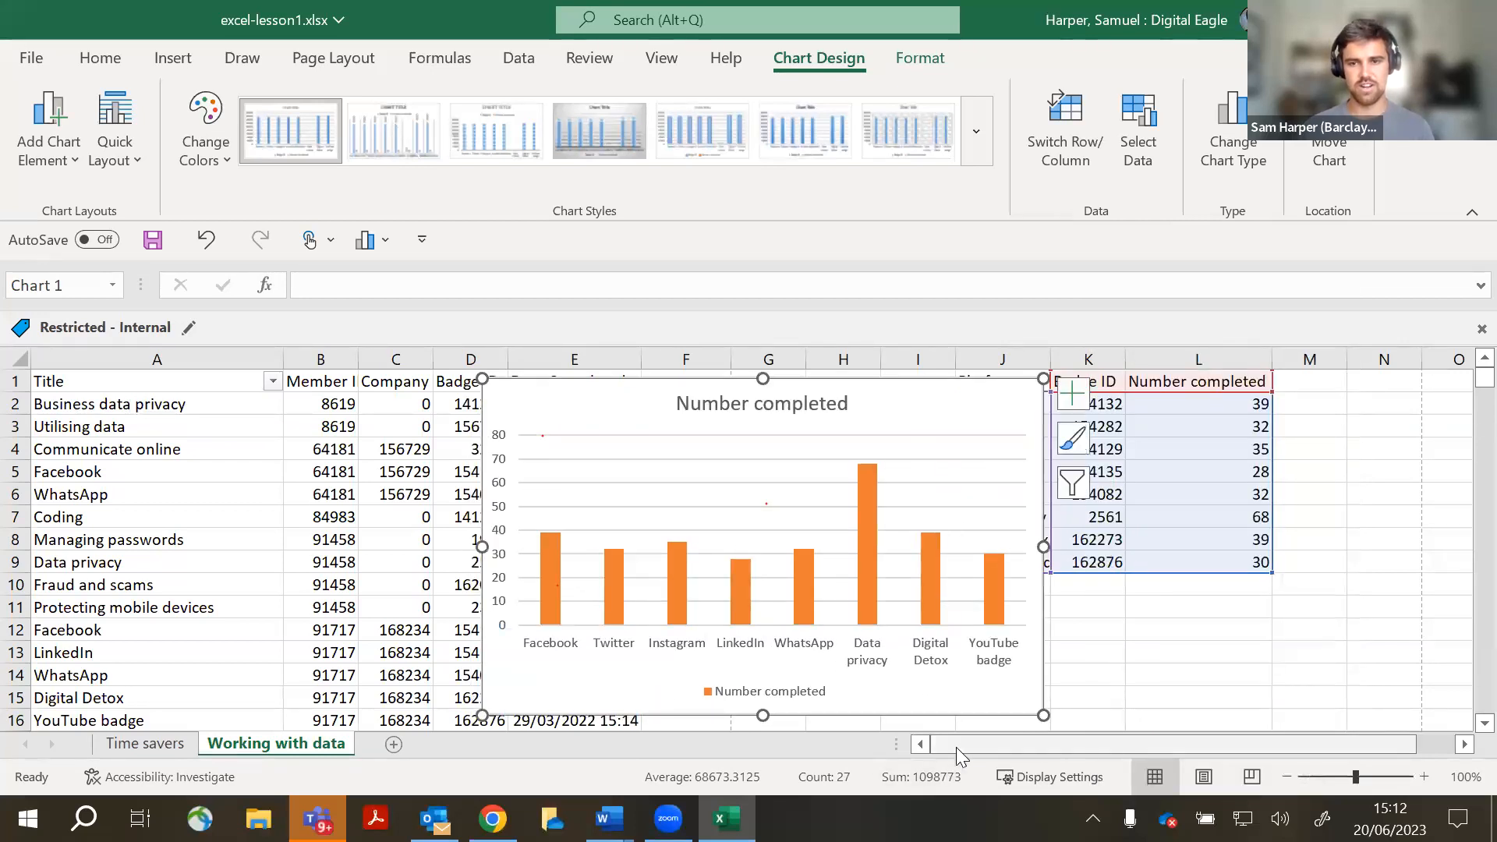
click(760, 459)
drag(885, 414, 758, 408)
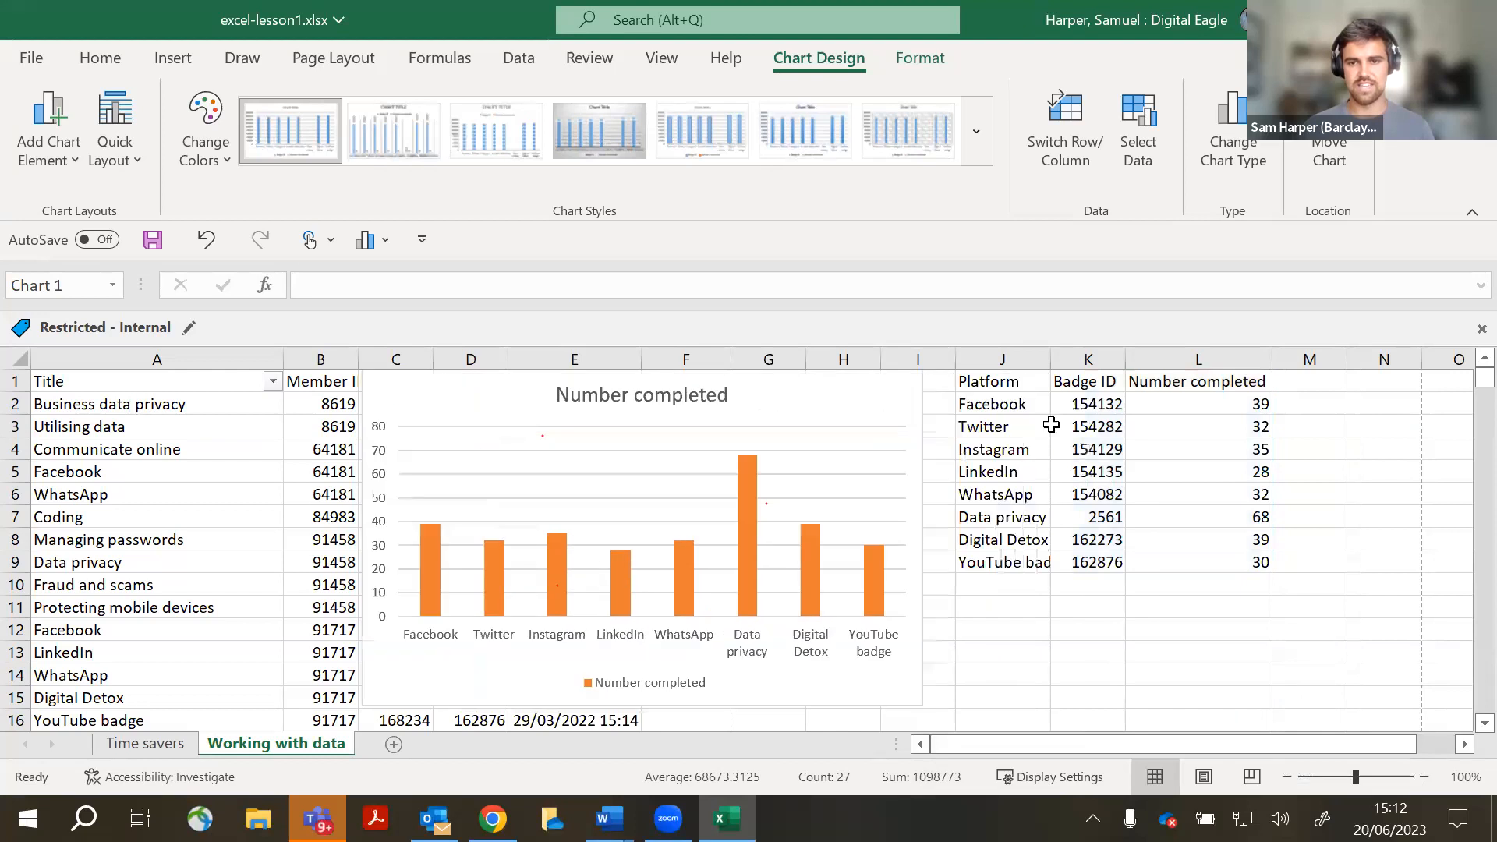
click(944, 430)
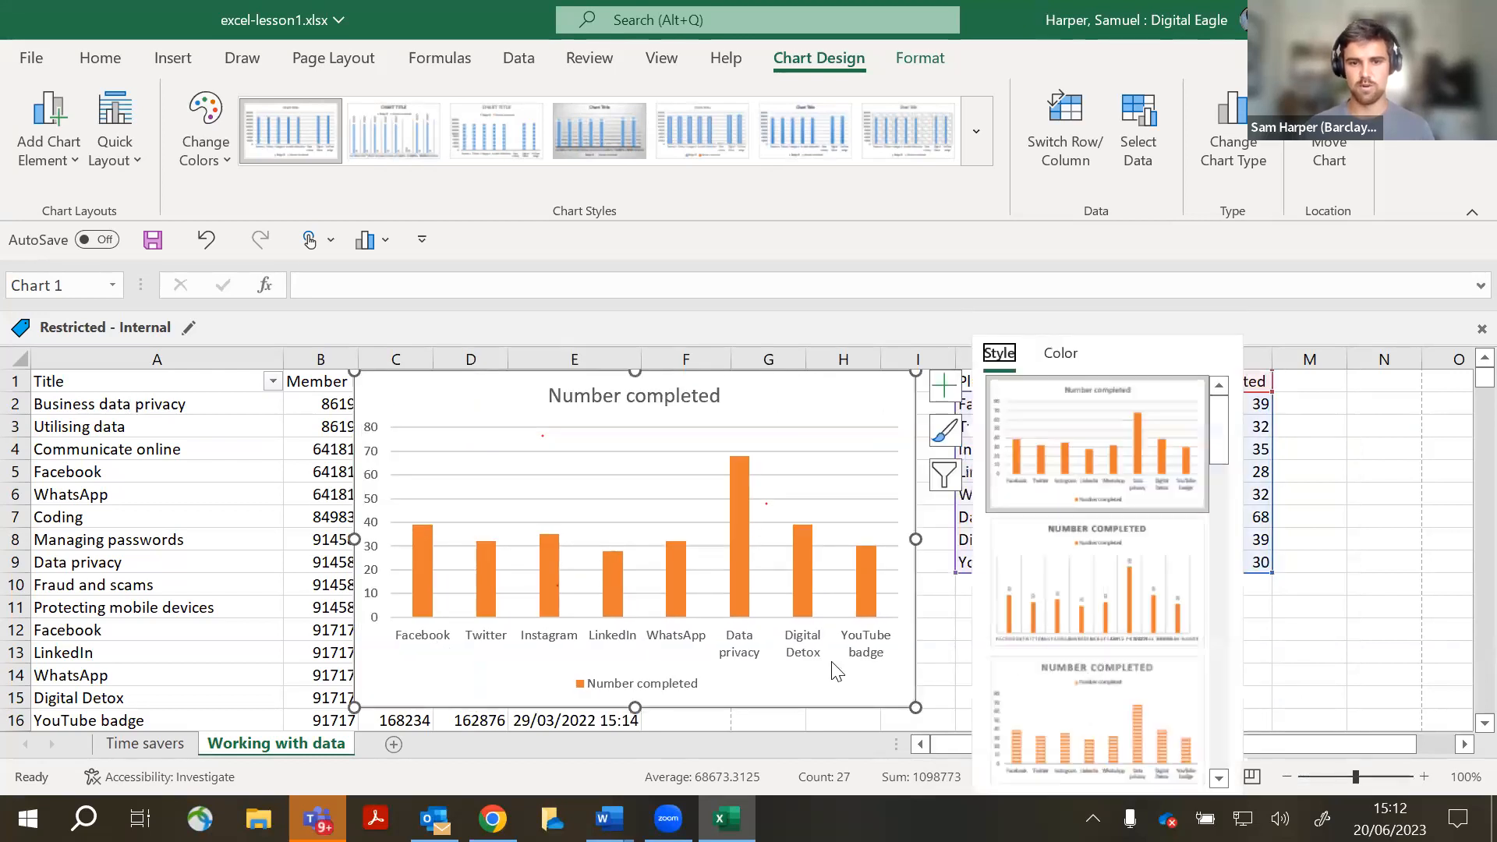
click(944, 475)
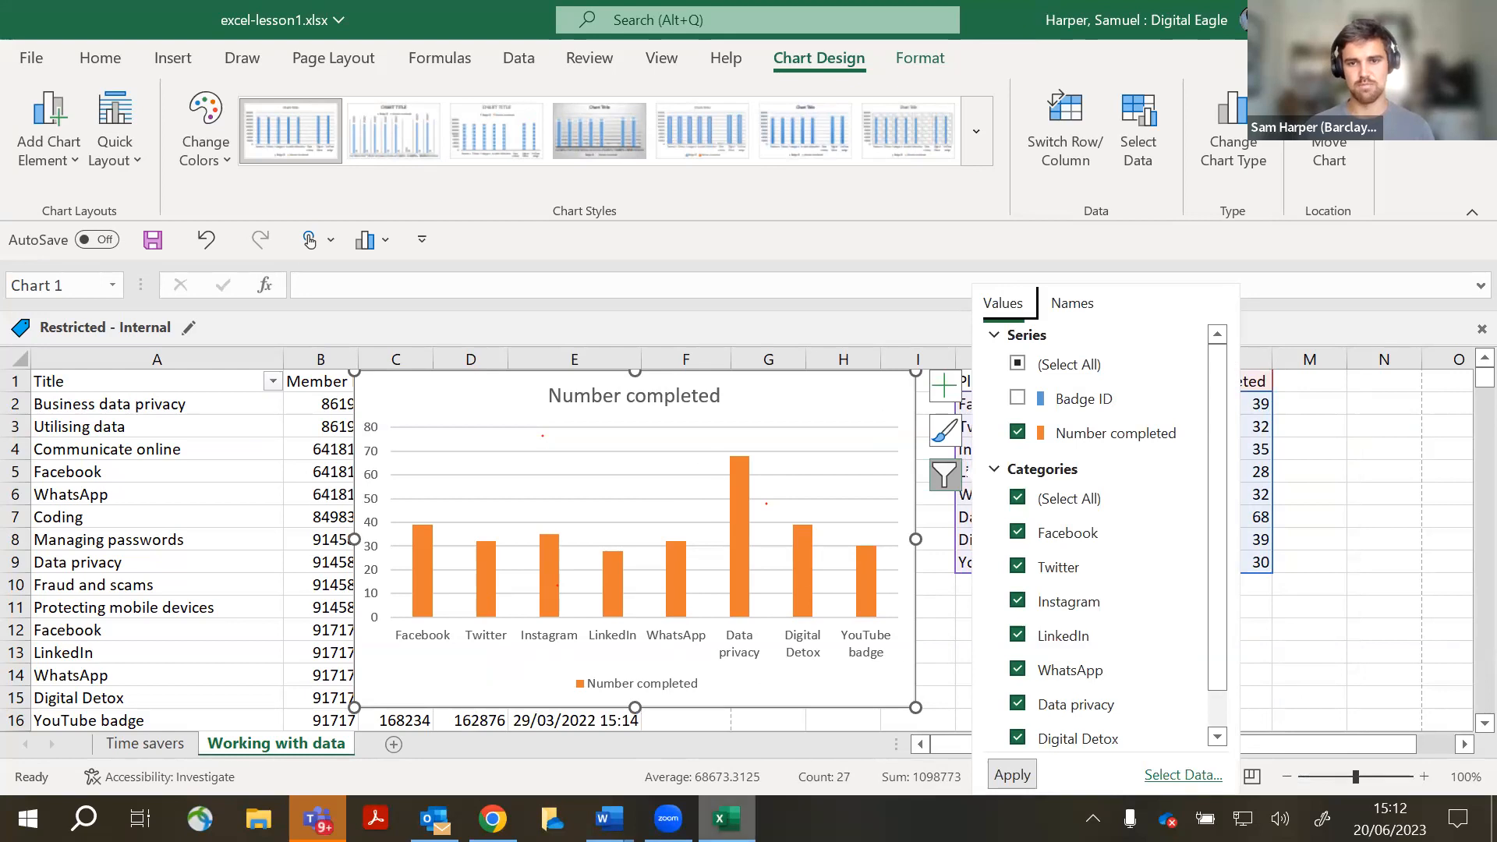
click(1357, 608)
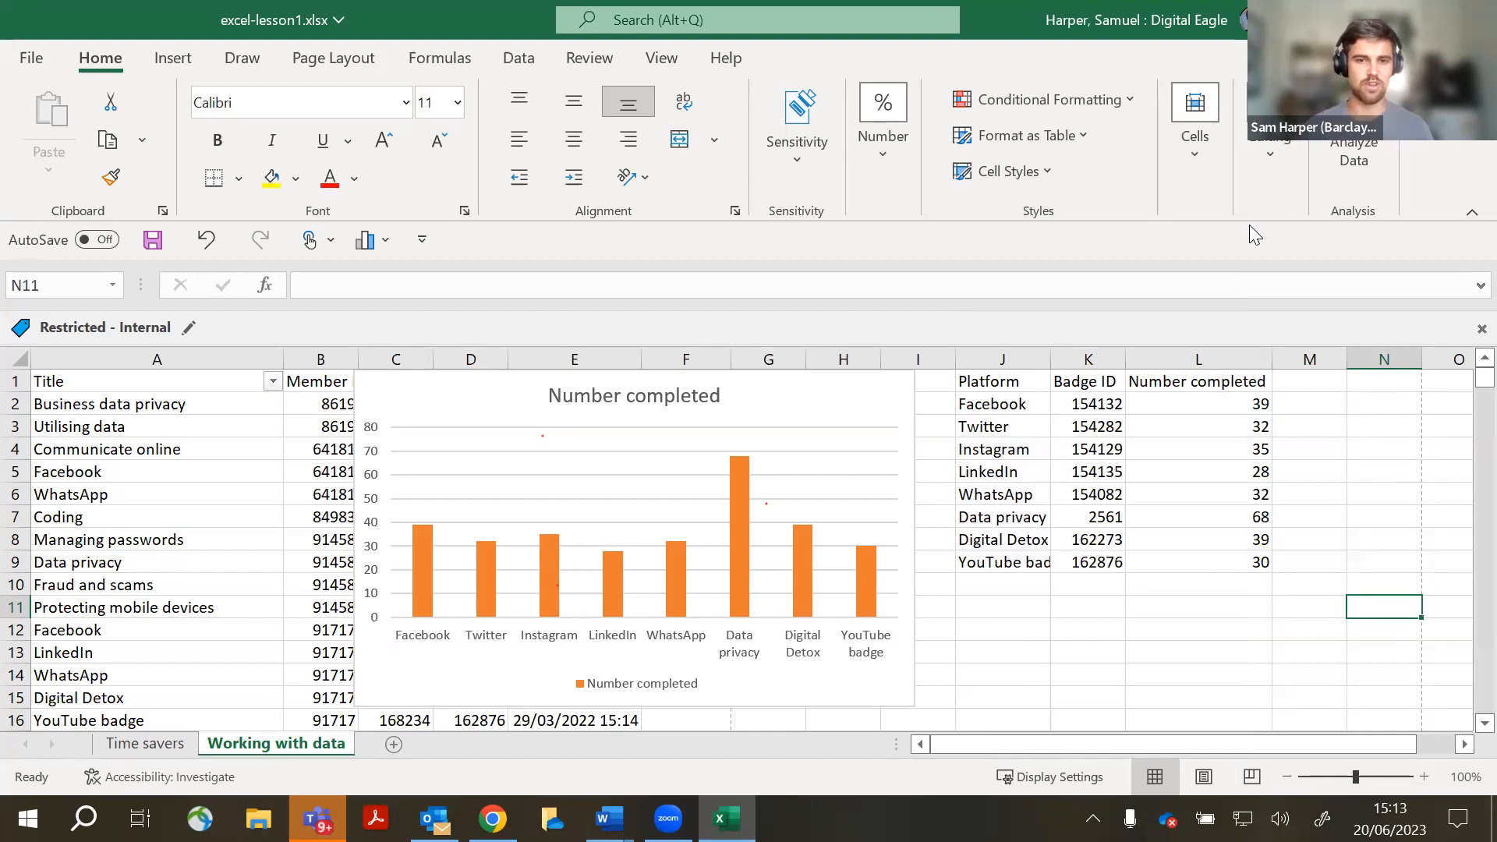
- Click off the workbook to move focus away from the chart
click(1250, 225)
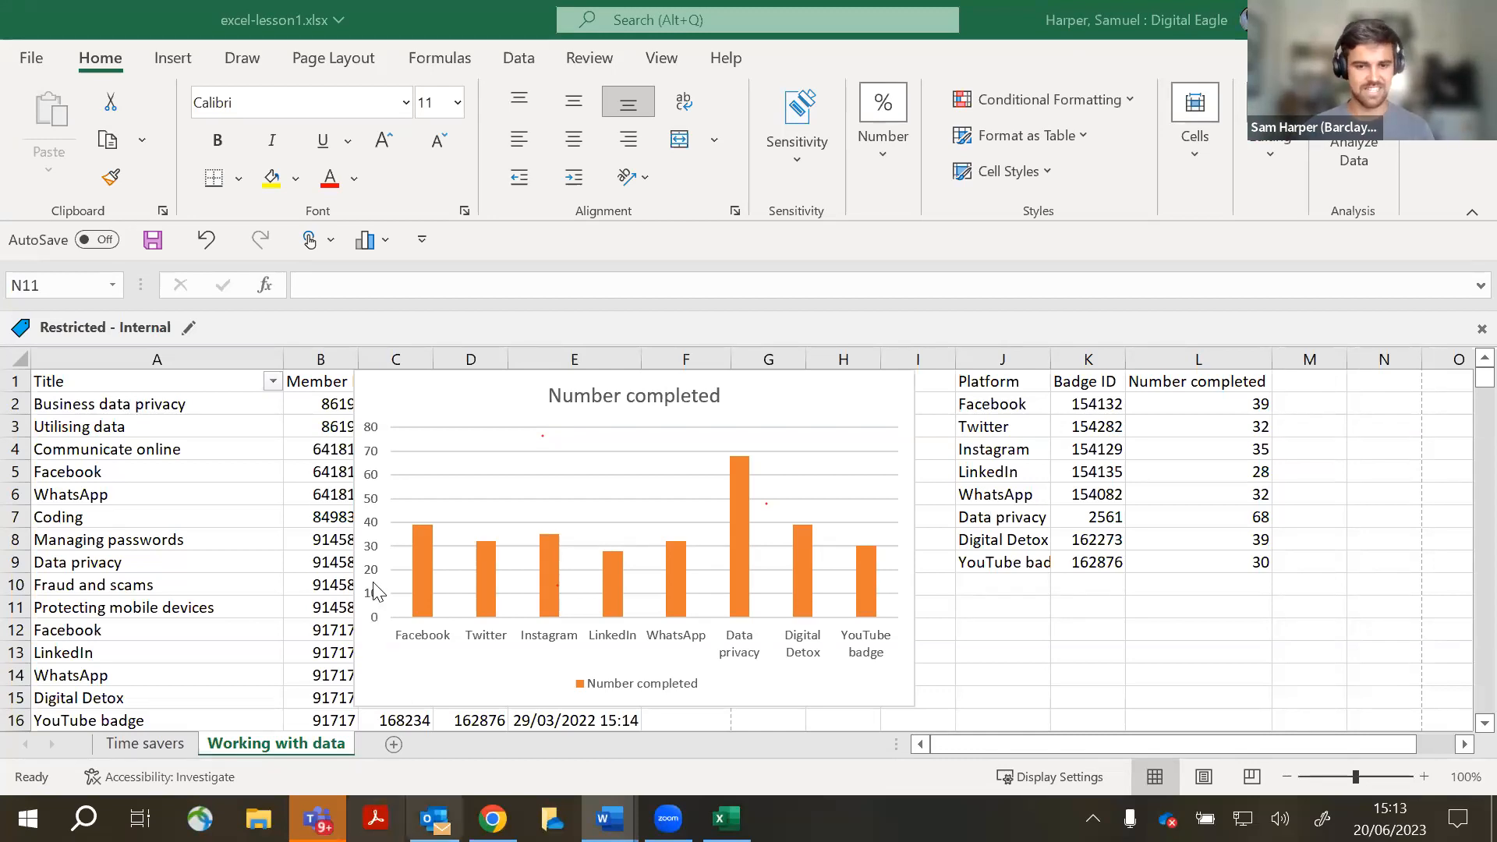
- Launch a fresh blank Book1 from Excel's taskbar jump list
right_click(726, 818)
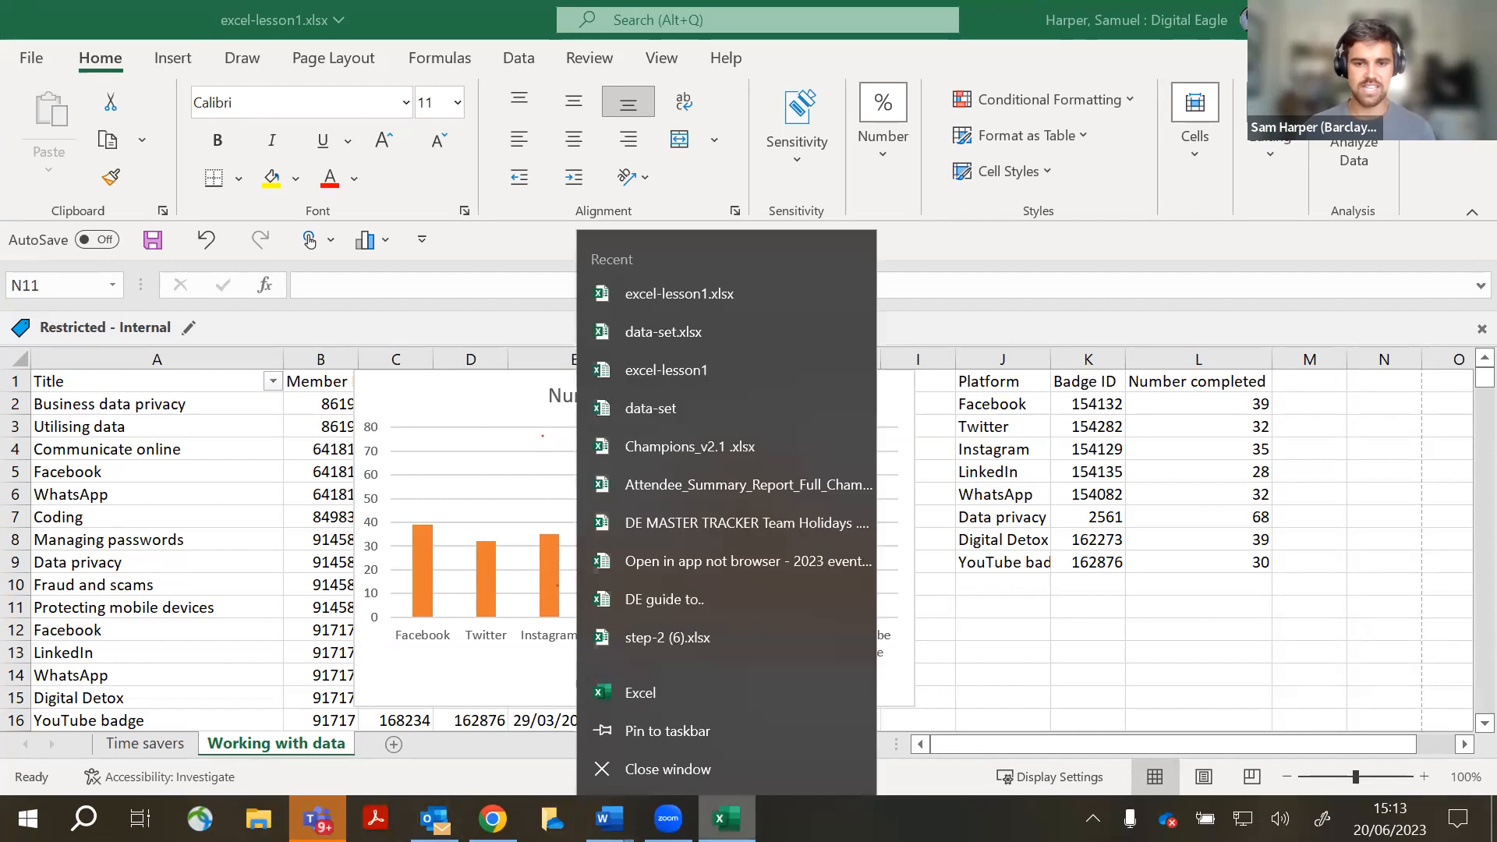
click(757, 688)
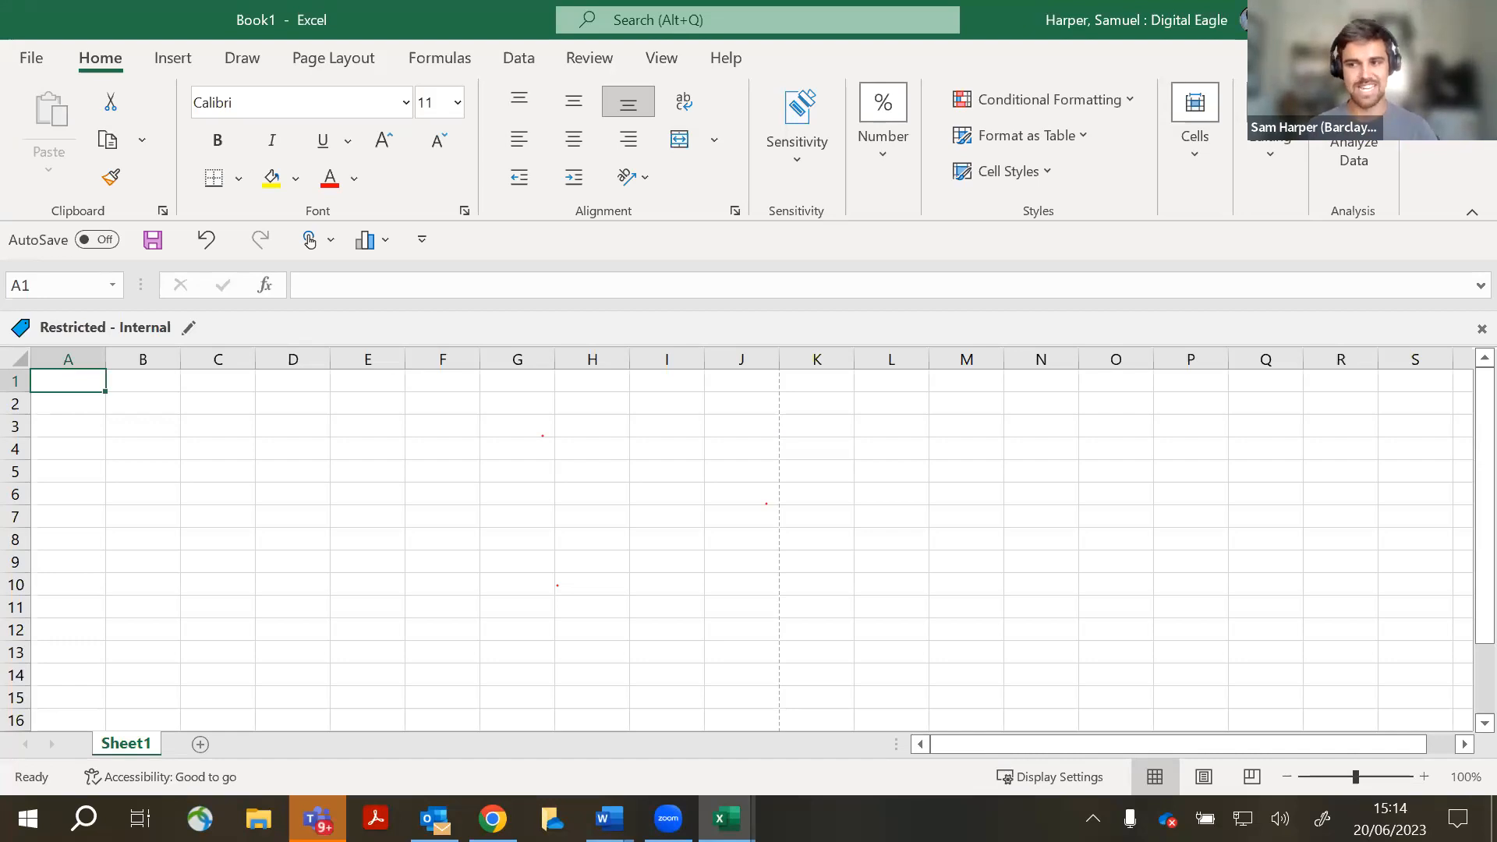
- Open the Import Data file picker via Data > Get Data > From File > From Excel Workbook
click(521, 66)
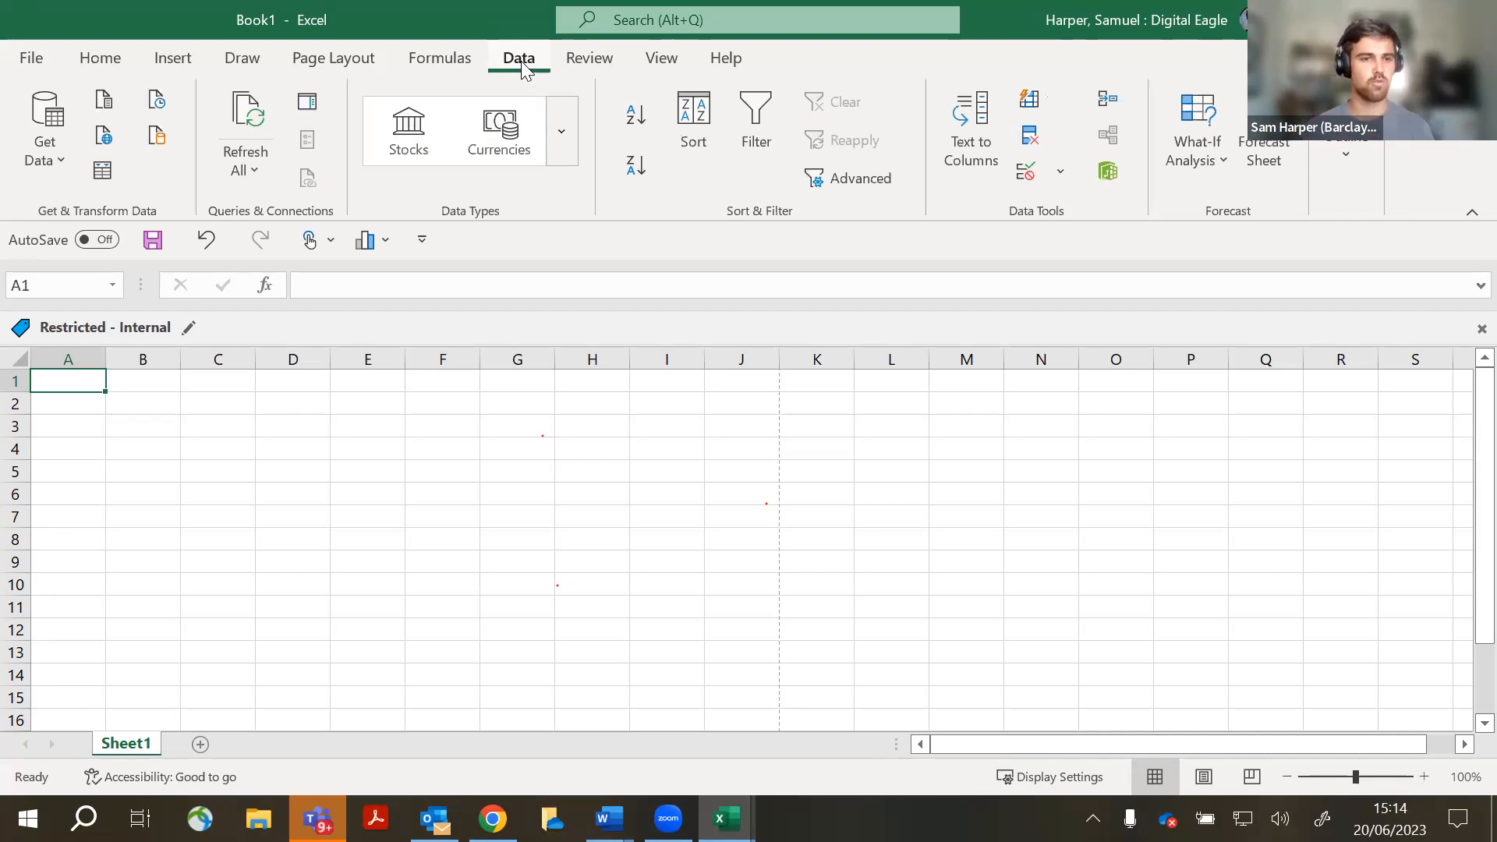
click(61, 156)
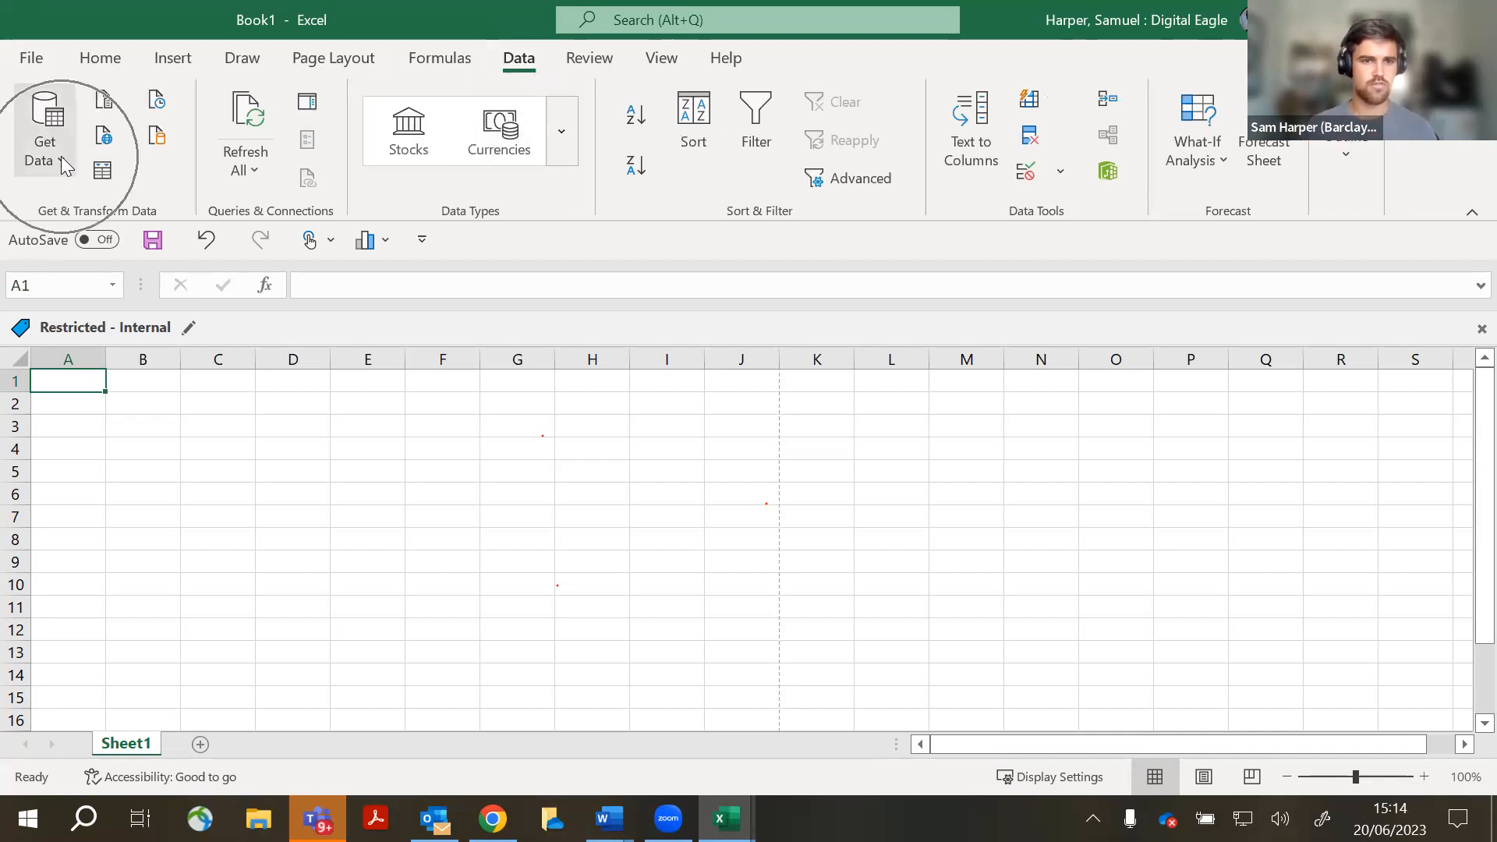
key(ctrl)
key(ctrl)
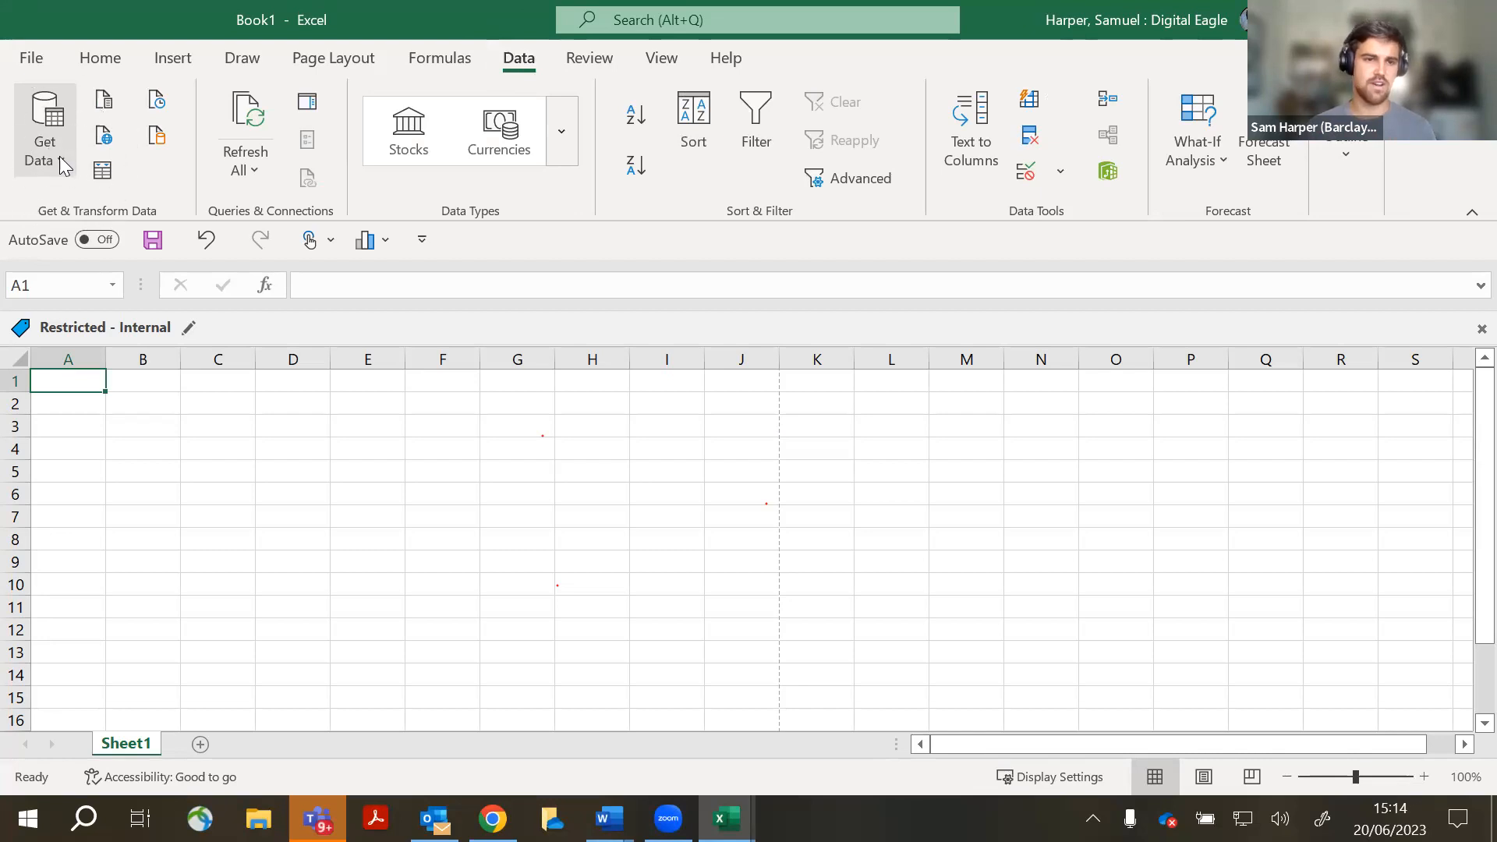
click(61, 158)
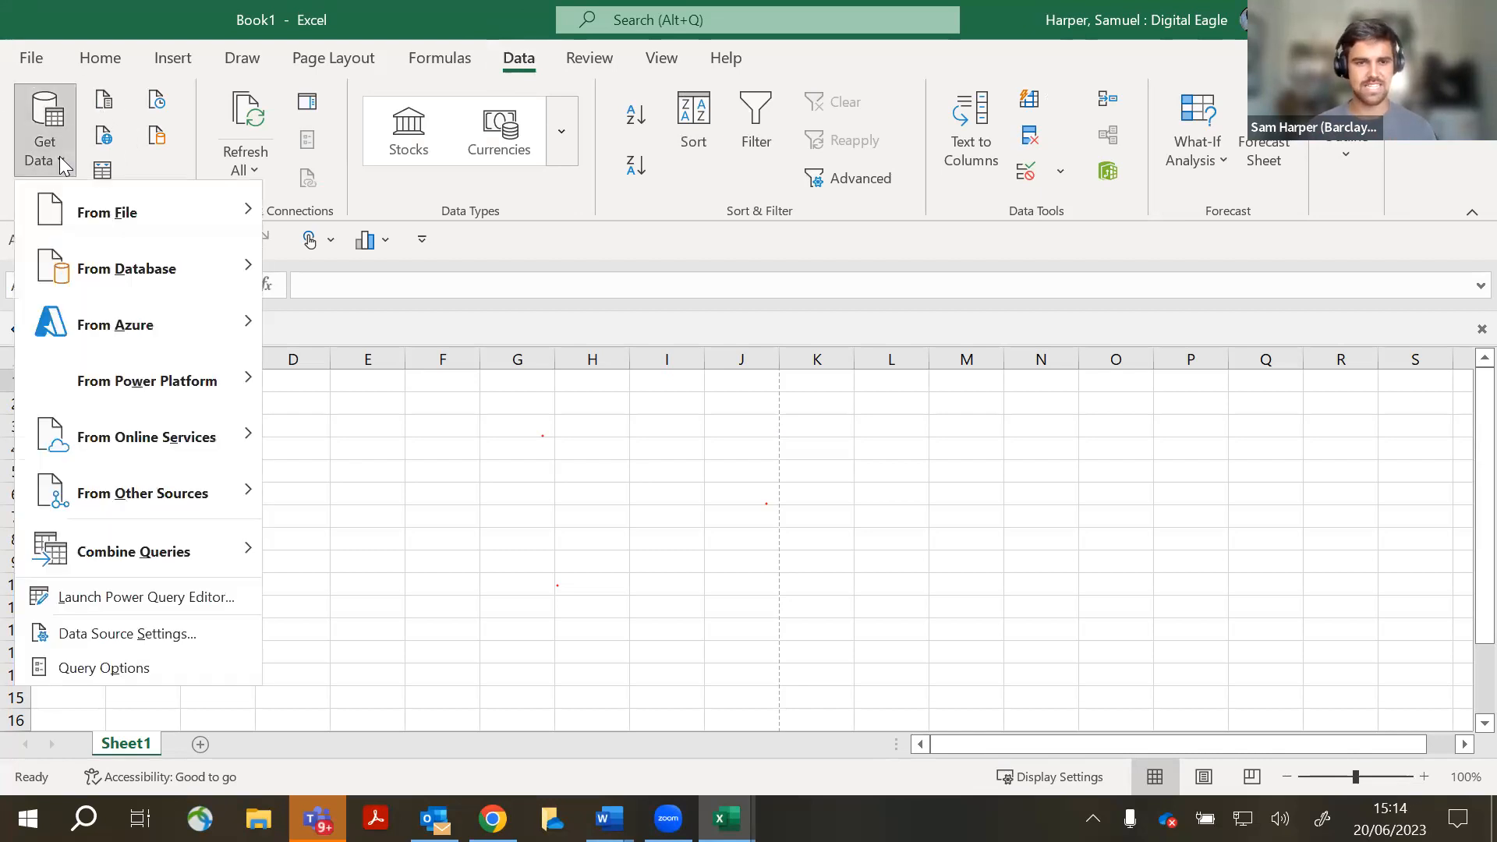
mouse_move(199, 206)
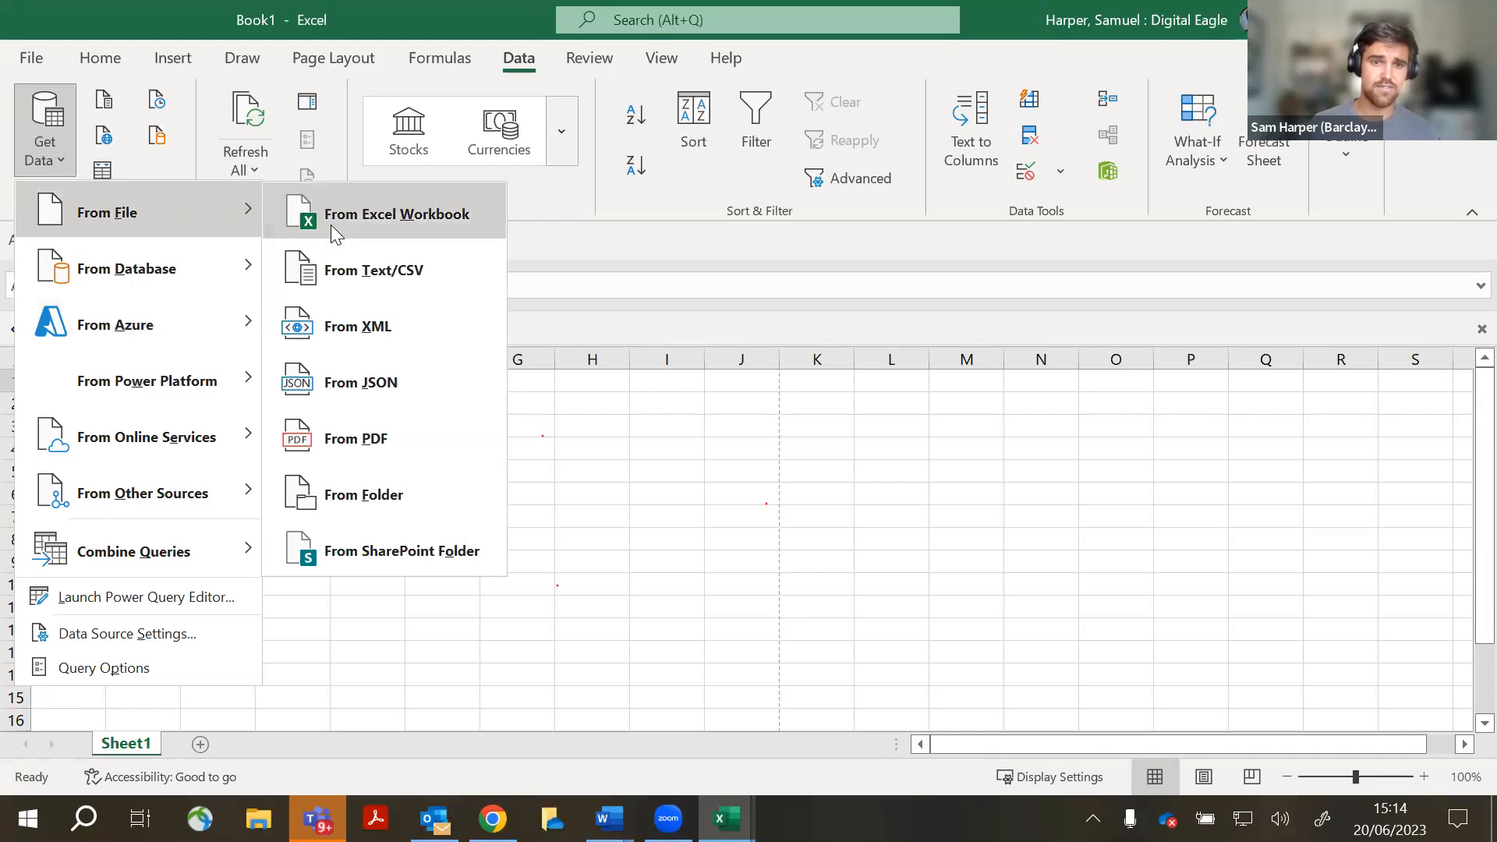
key(ctrl)
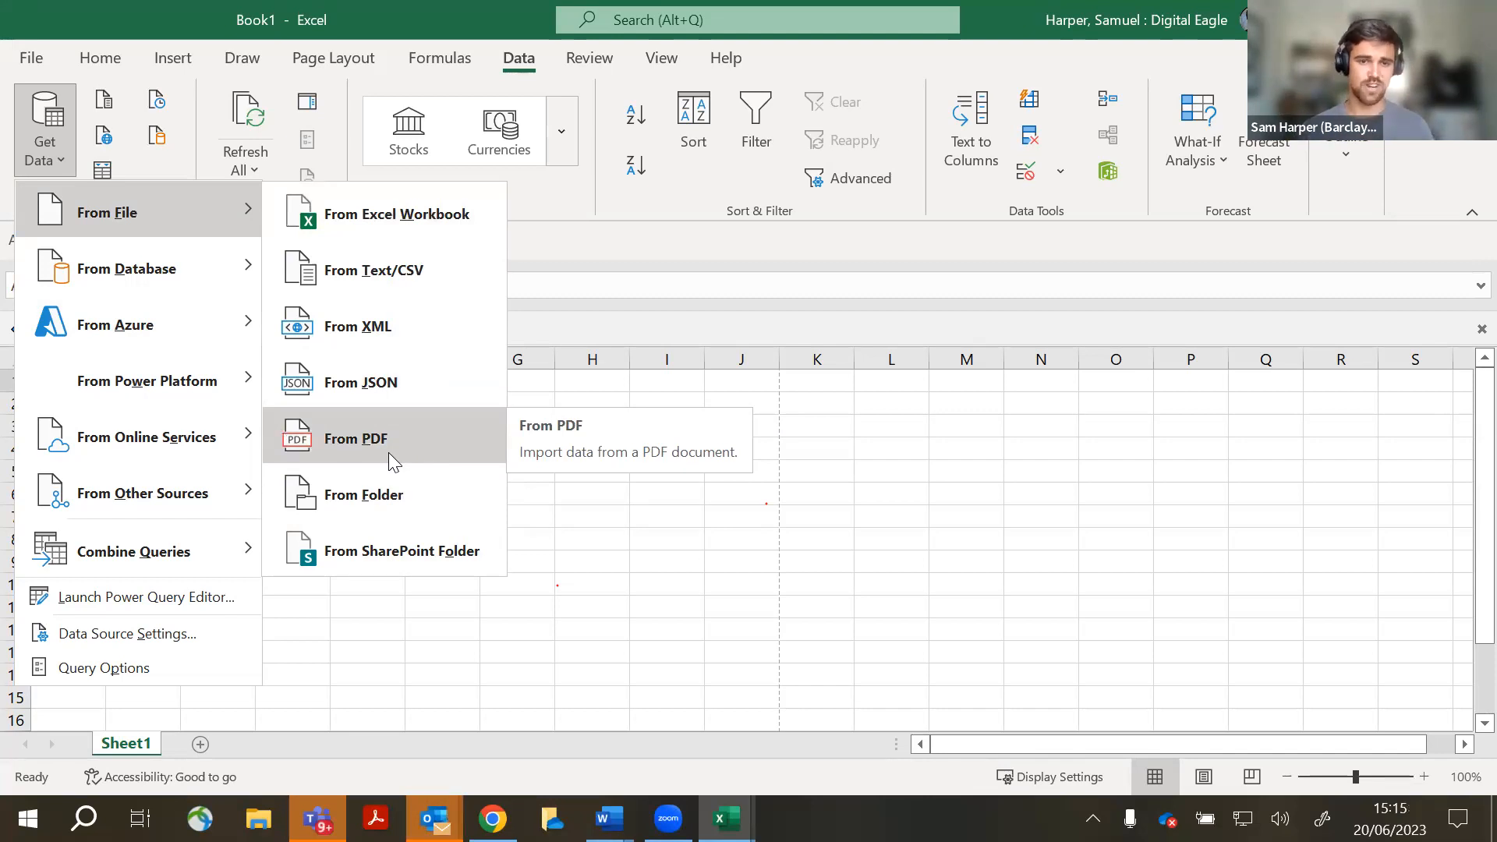
mouse_move(195, 269)
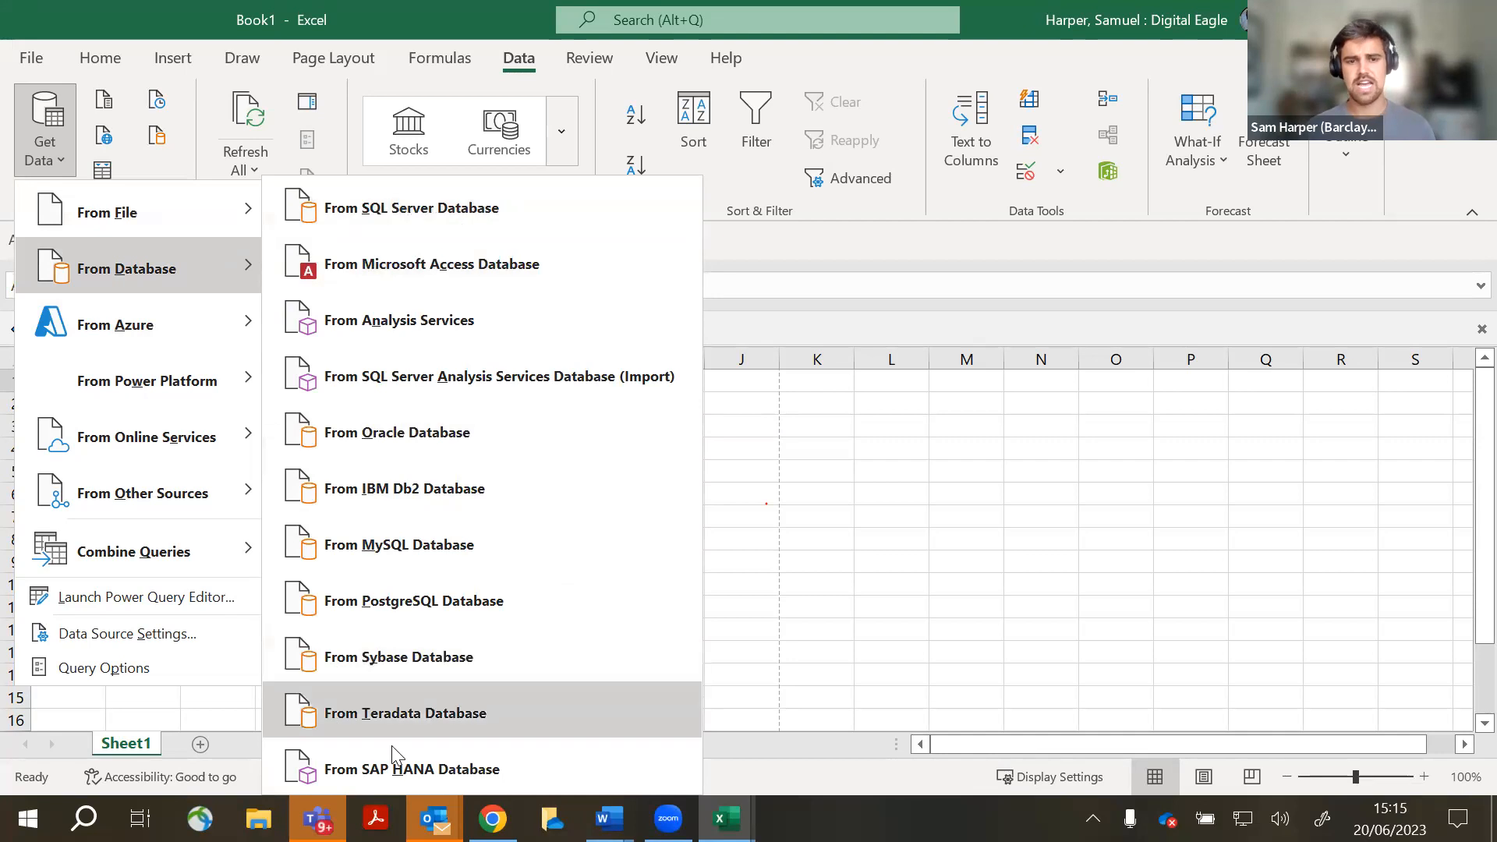
mouse_move(160, 223)
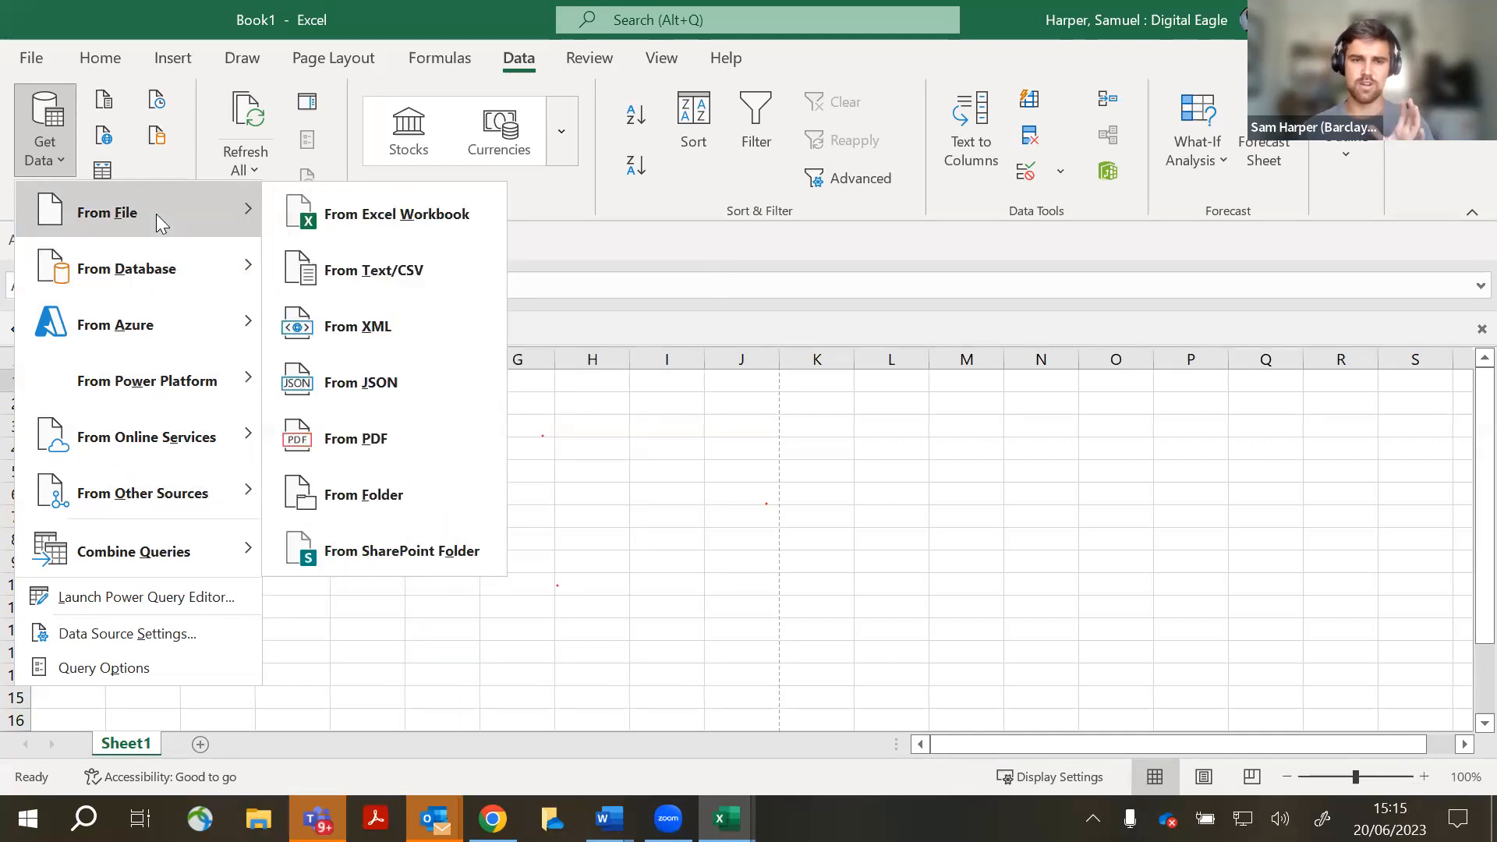
click(365, 234)
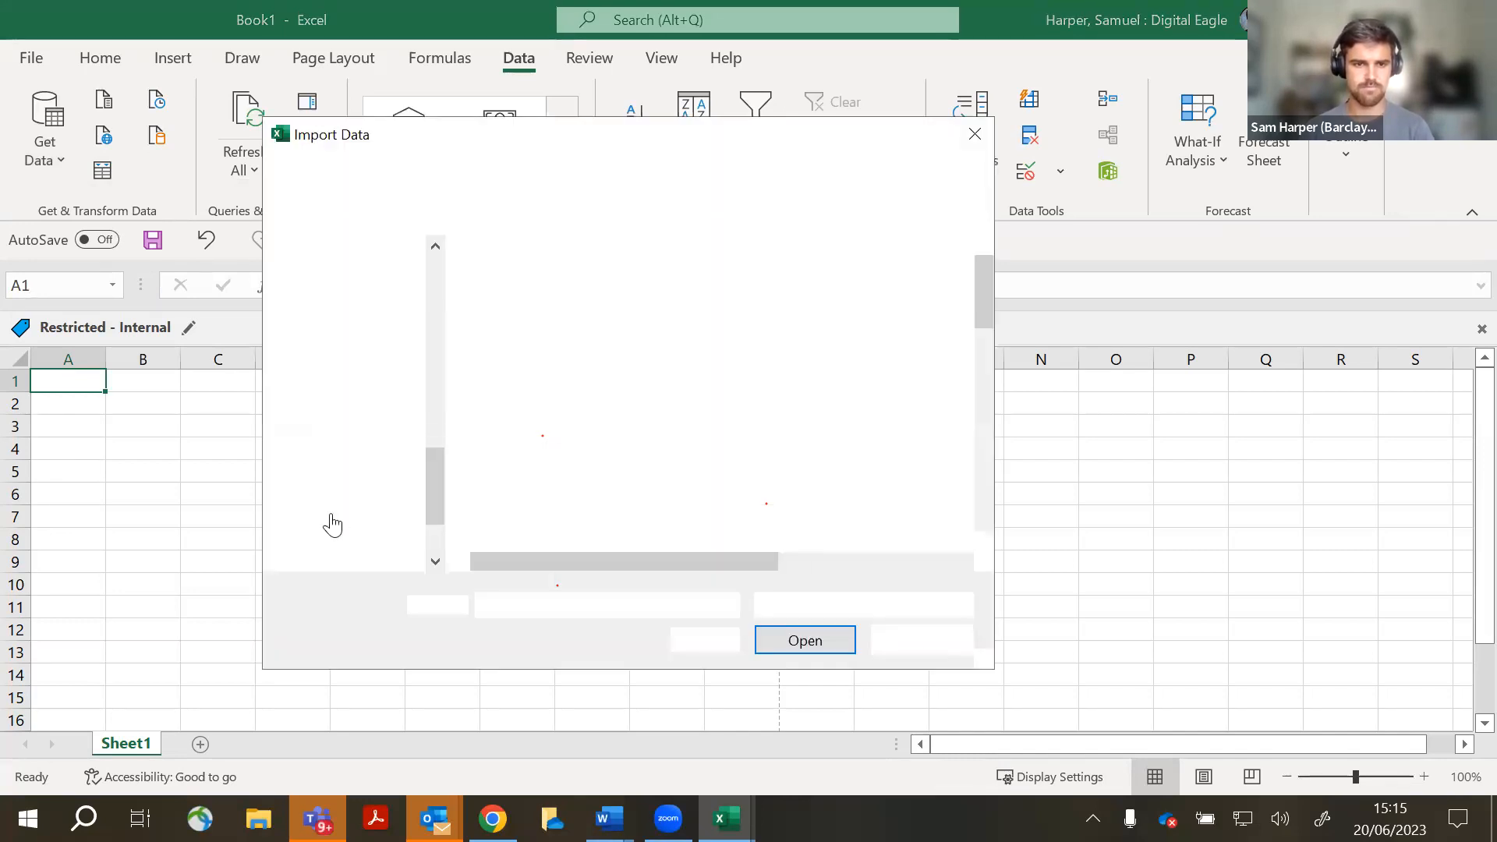
- Pick data-set.xlsx from the Upskills Quick access folder and import it into the Navigator
drag(431, 486, 398, 326)
click(378, 472)
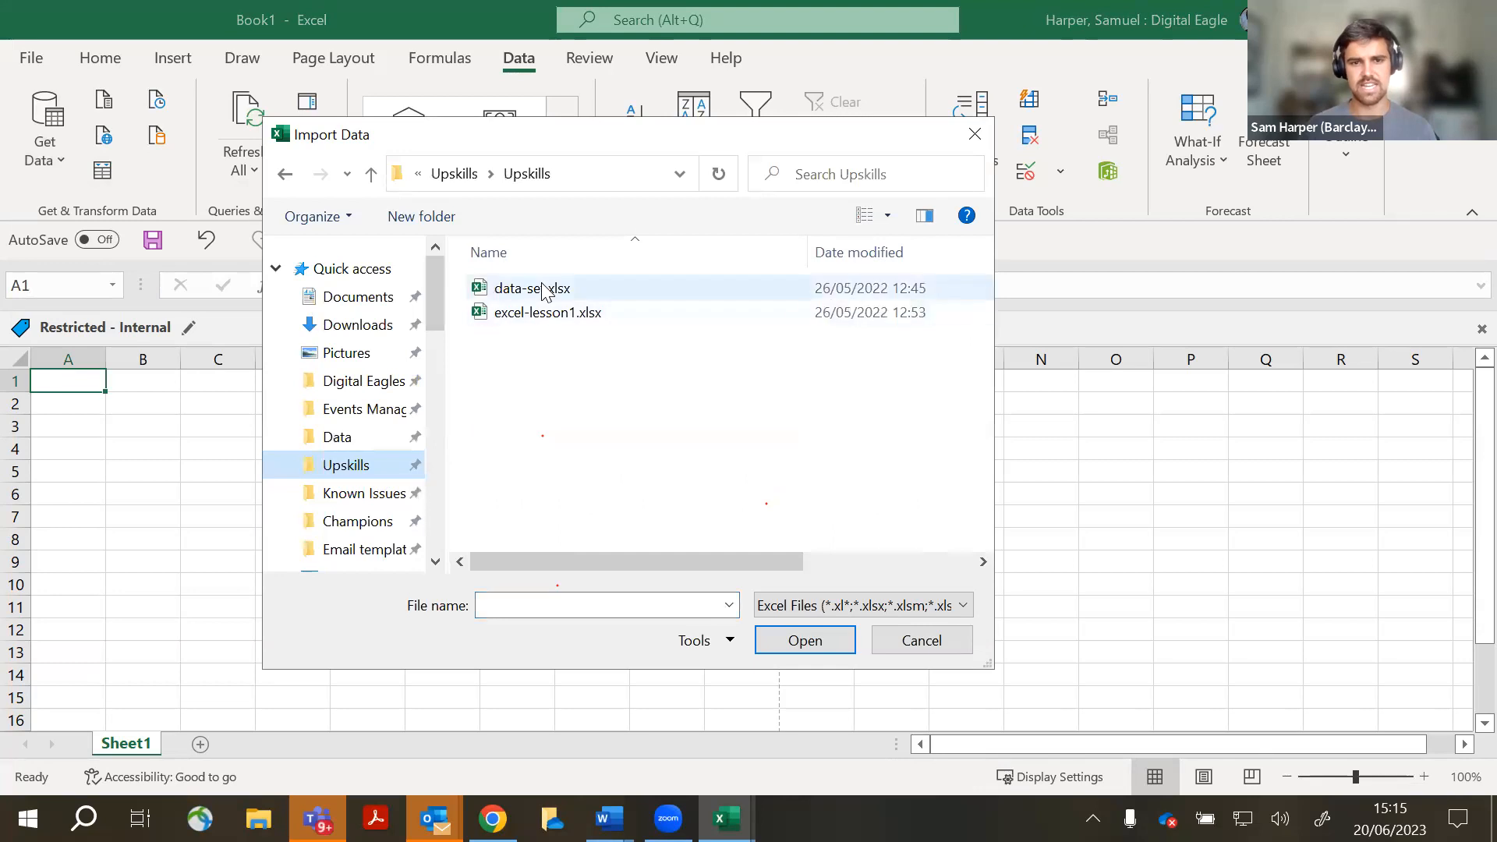
click(545, 290)
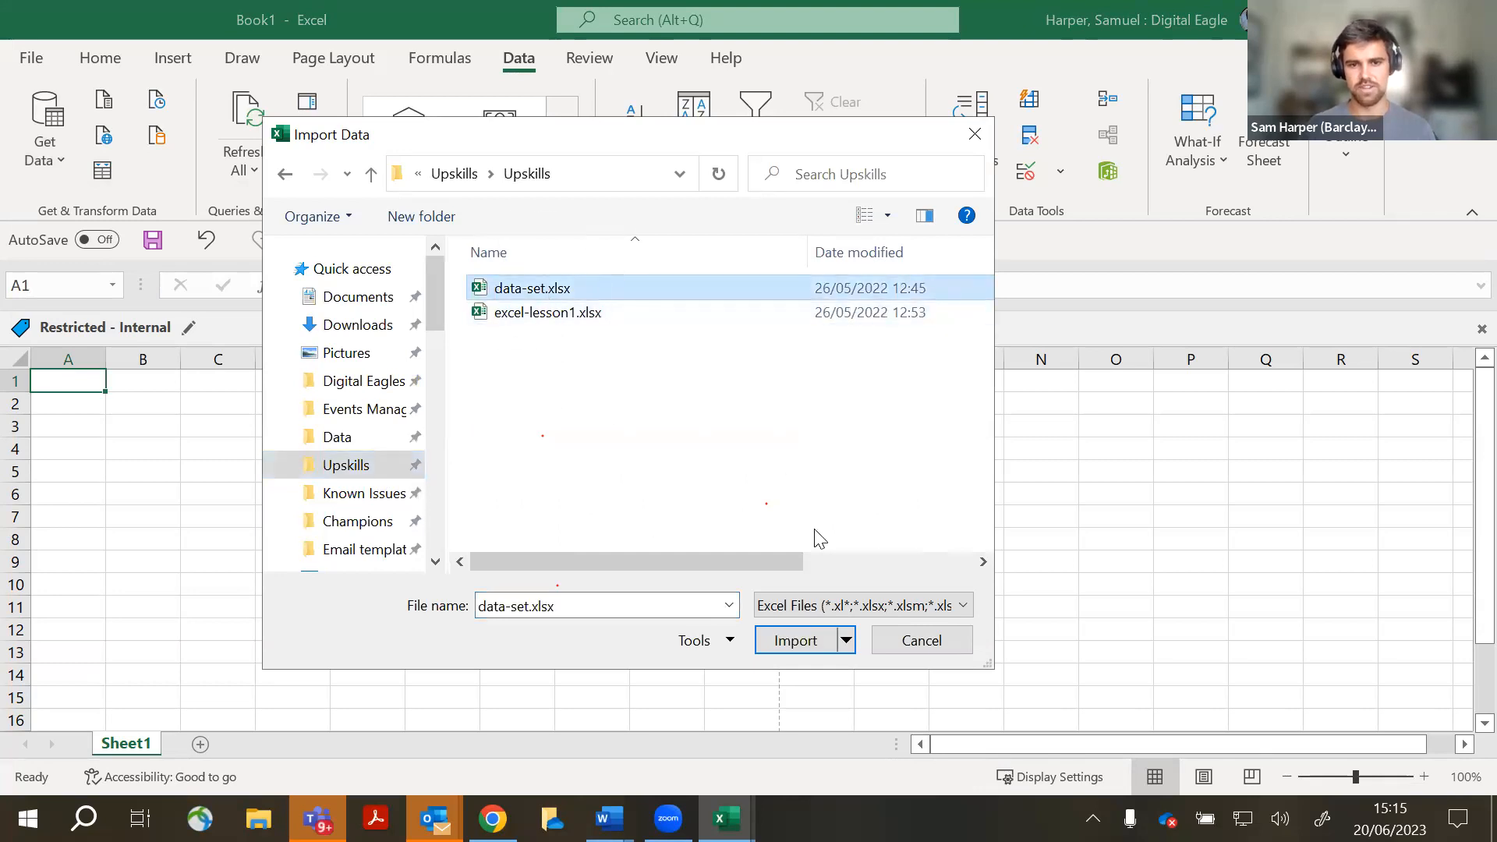
click(794, 641)
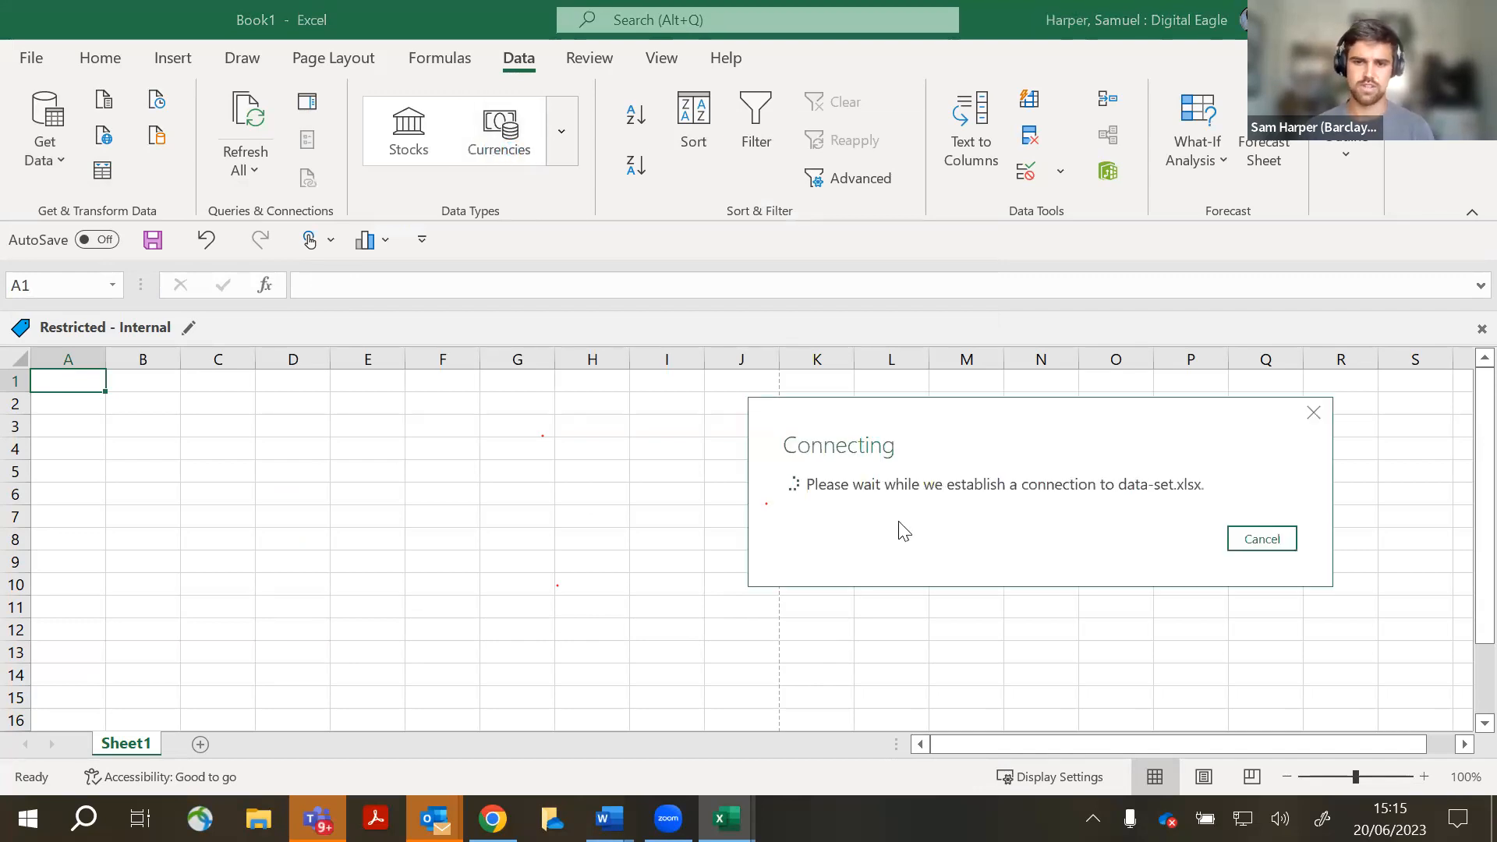
drag(988, 450, 755, 411)
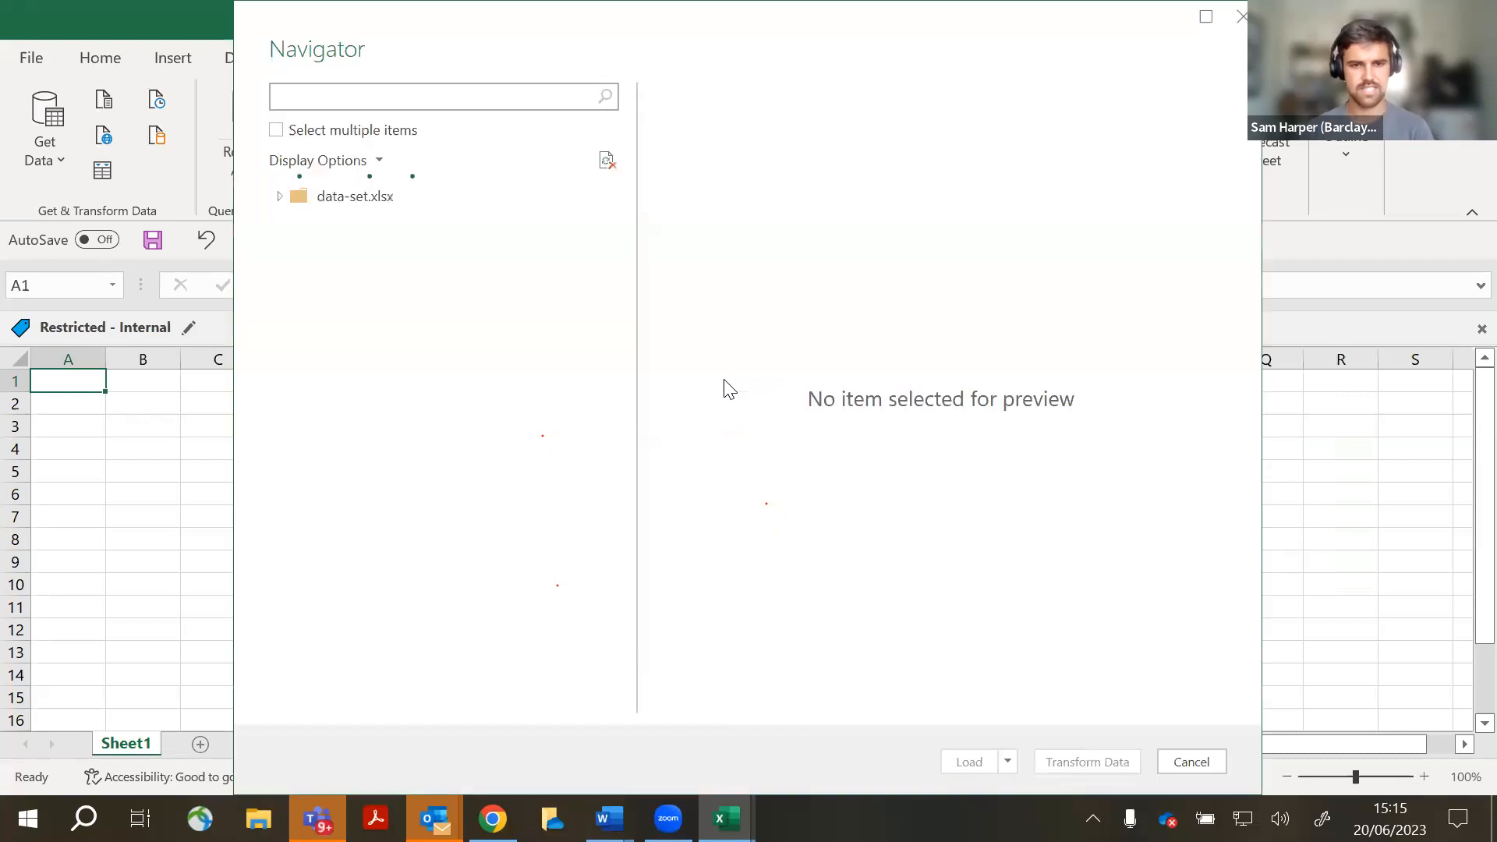
- Preview the Data set table in Navigator, then open it in Power Query Editor with Transform Data
click(314, 226)
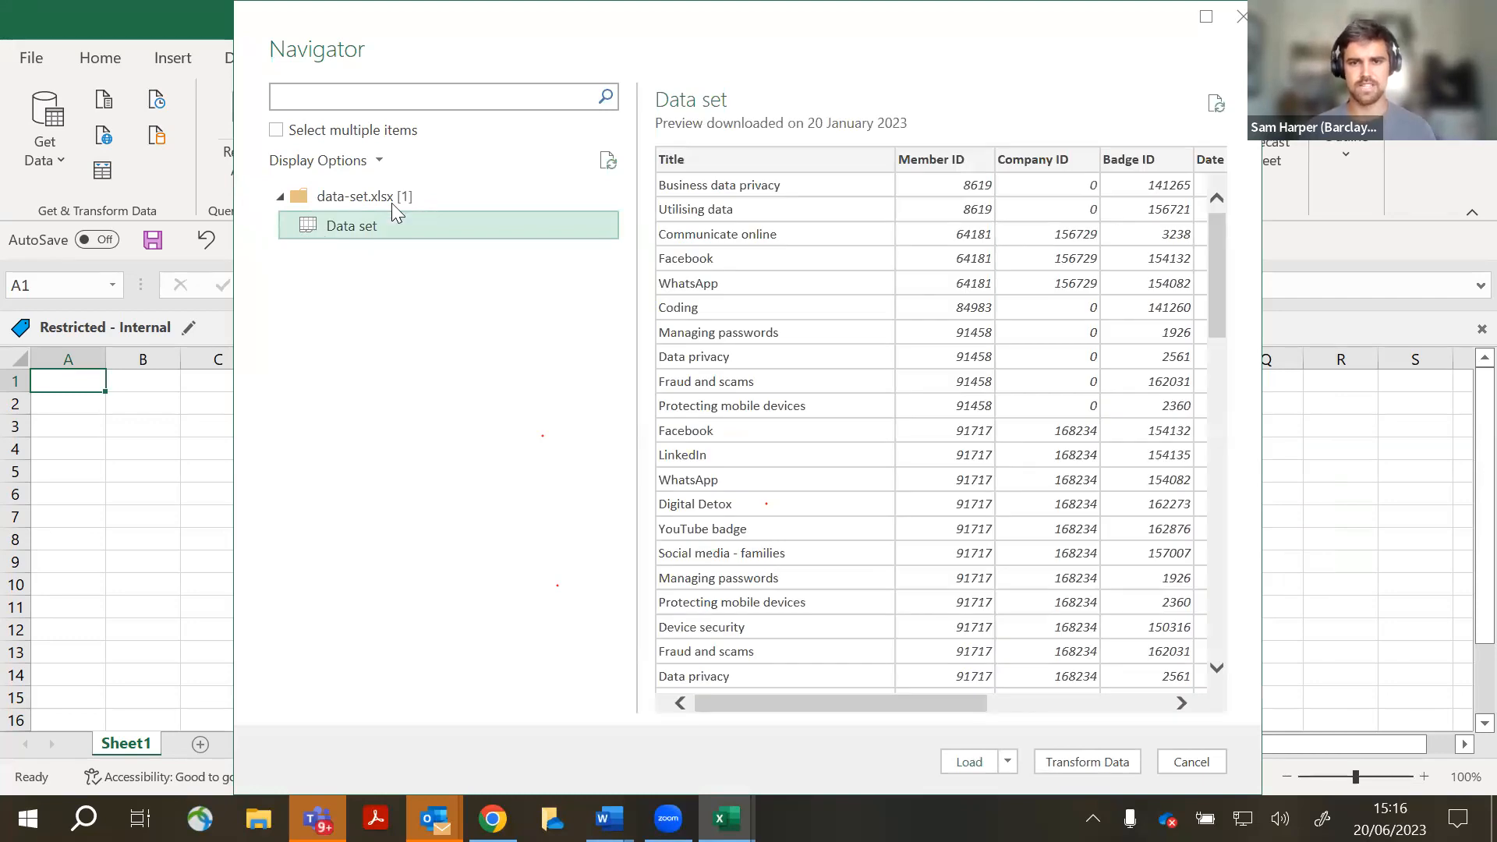
mouse_move(916, 709)
mouse_down()
mouse_move(1123, 704)
mouse_move(915, 707)
mouse_up()
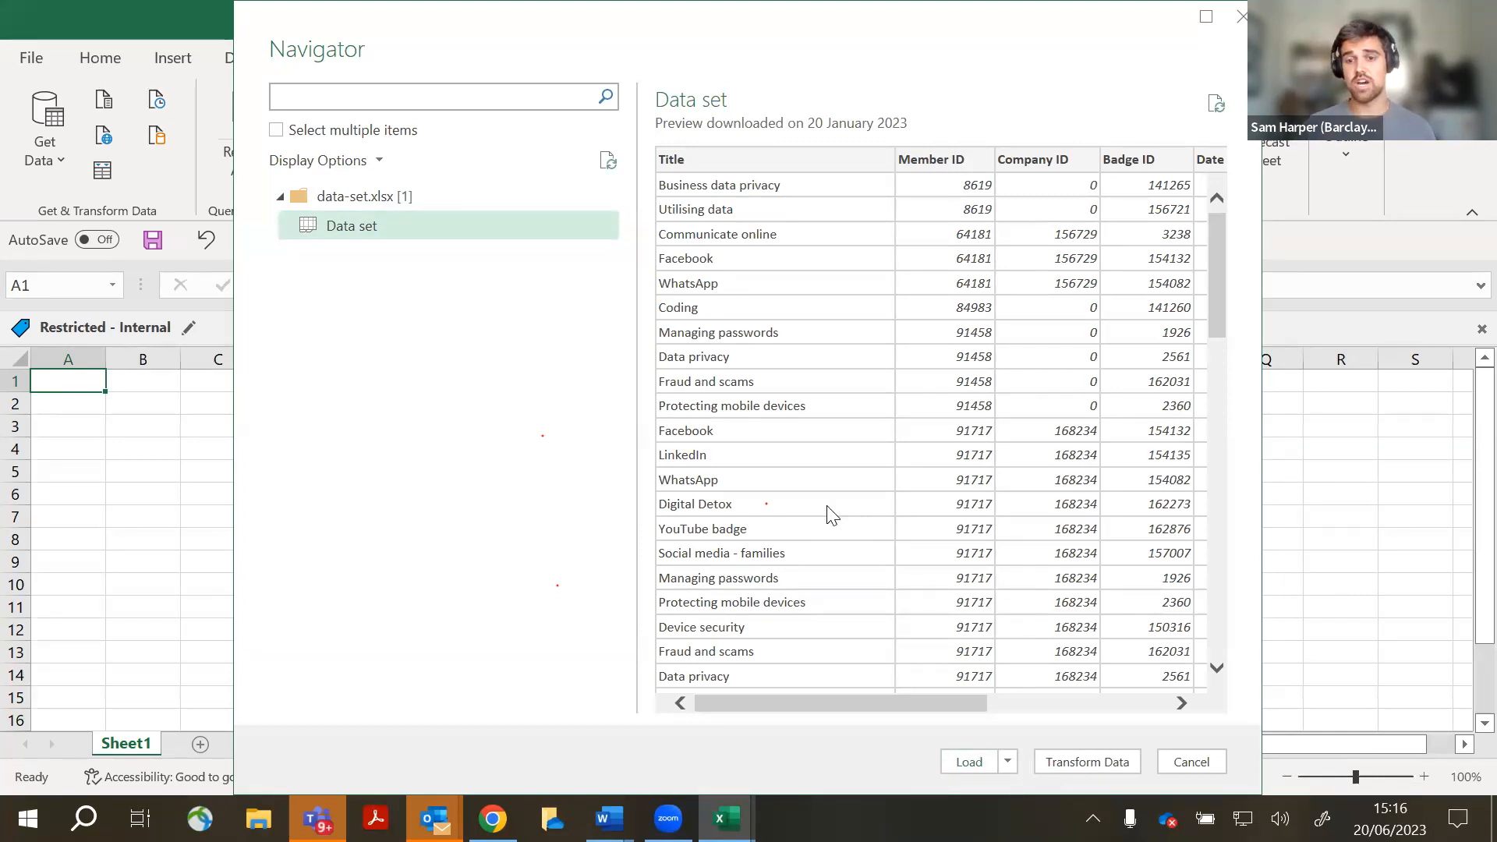
drag(849, 703, 1079, 658)
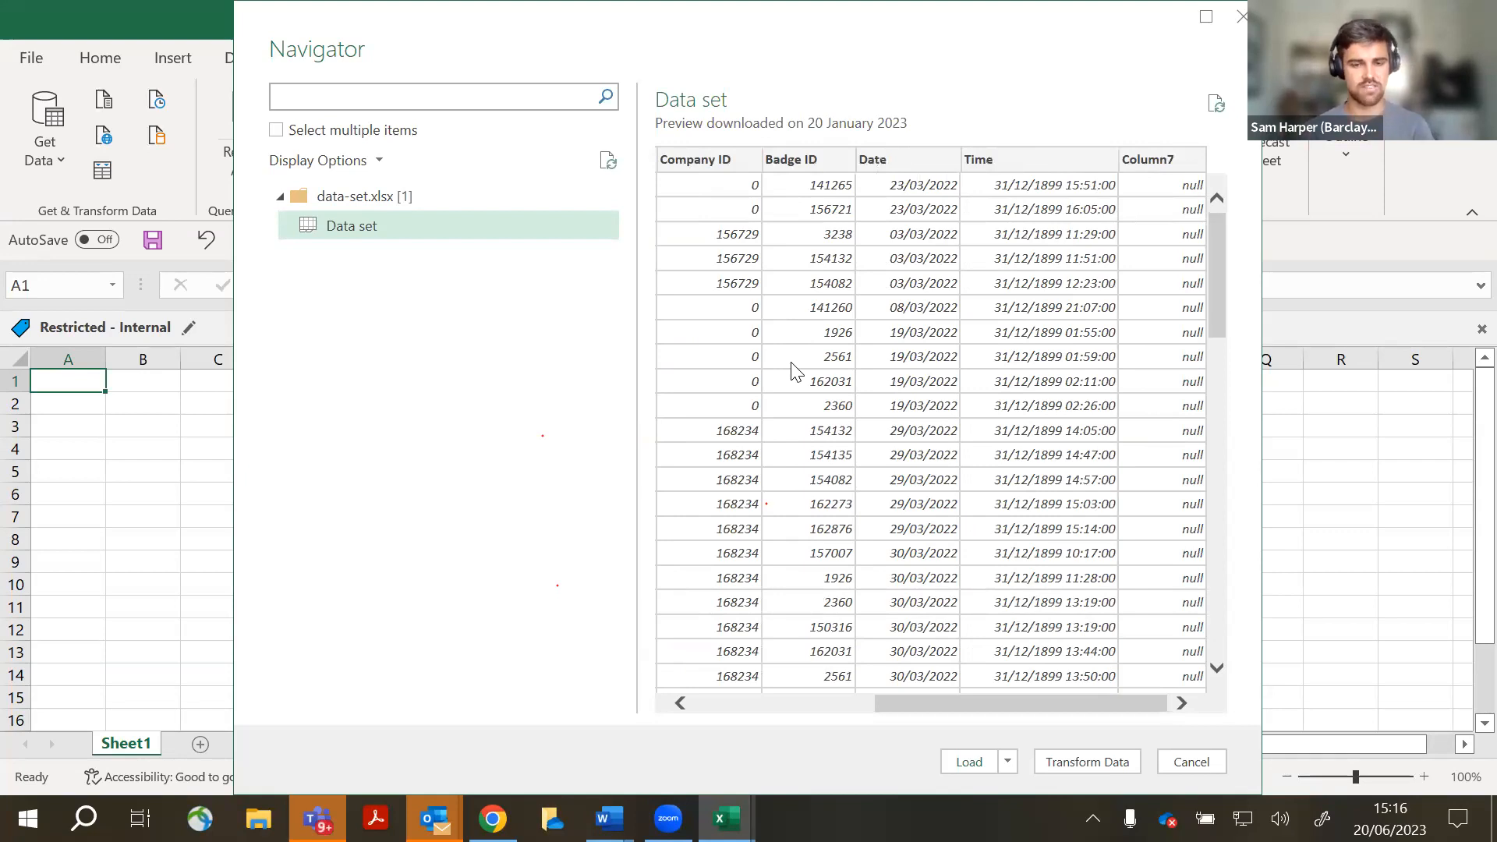
click(1091, 764)
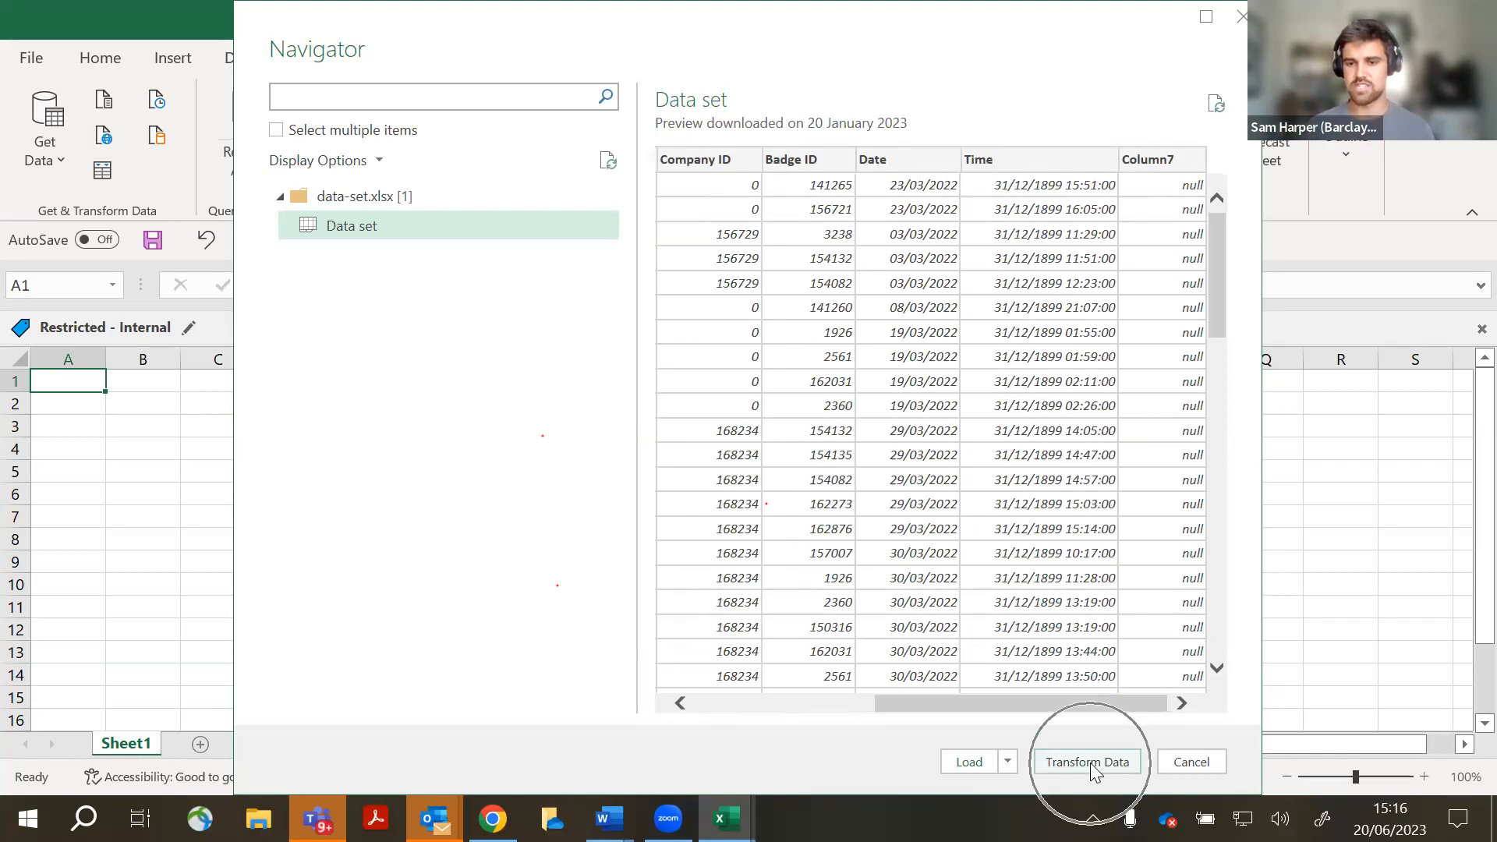
key(ctrl)
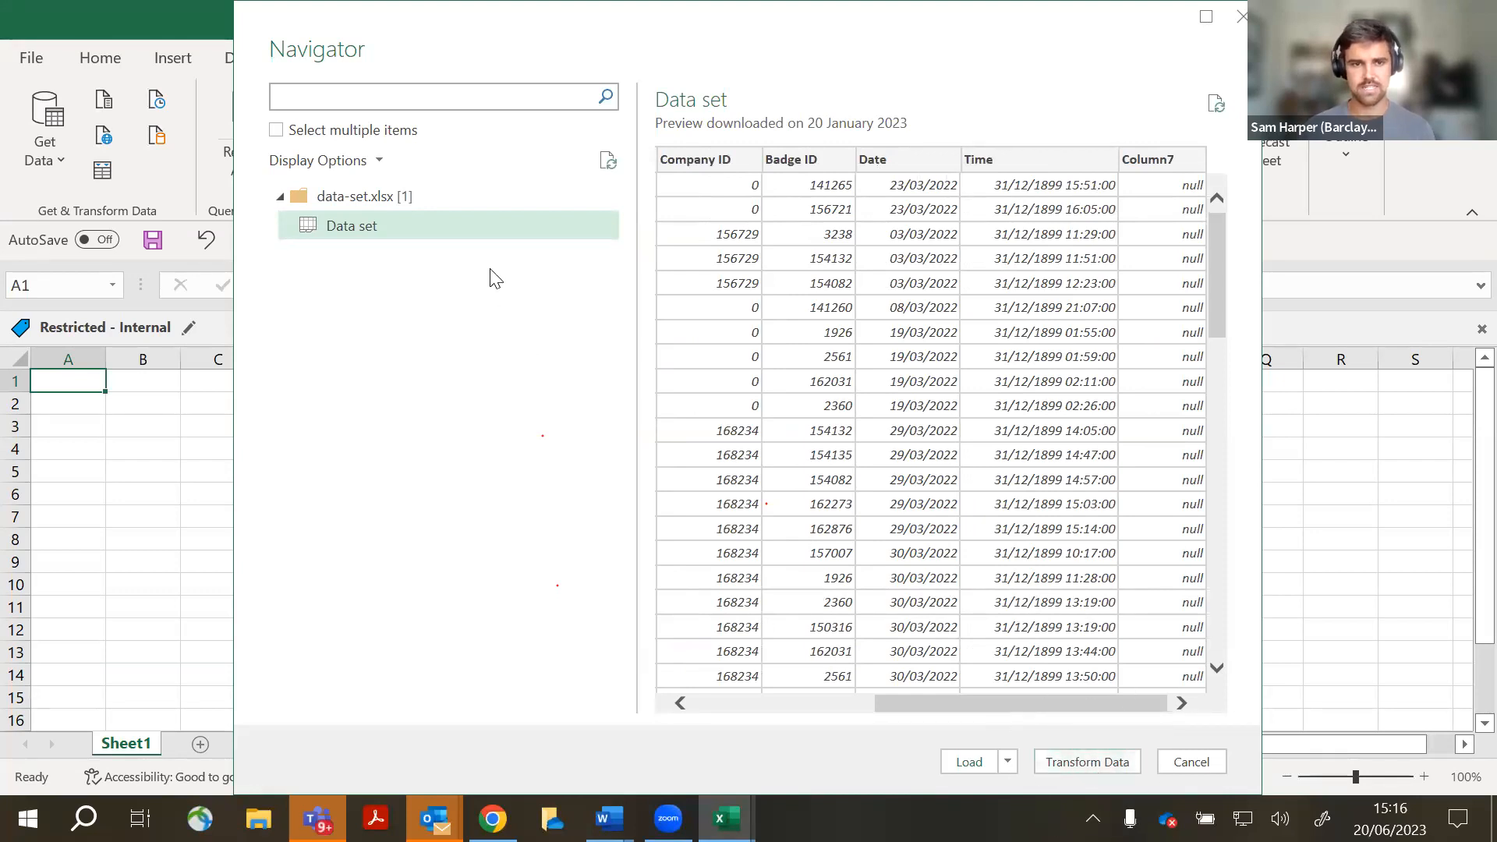
key(ctrl)
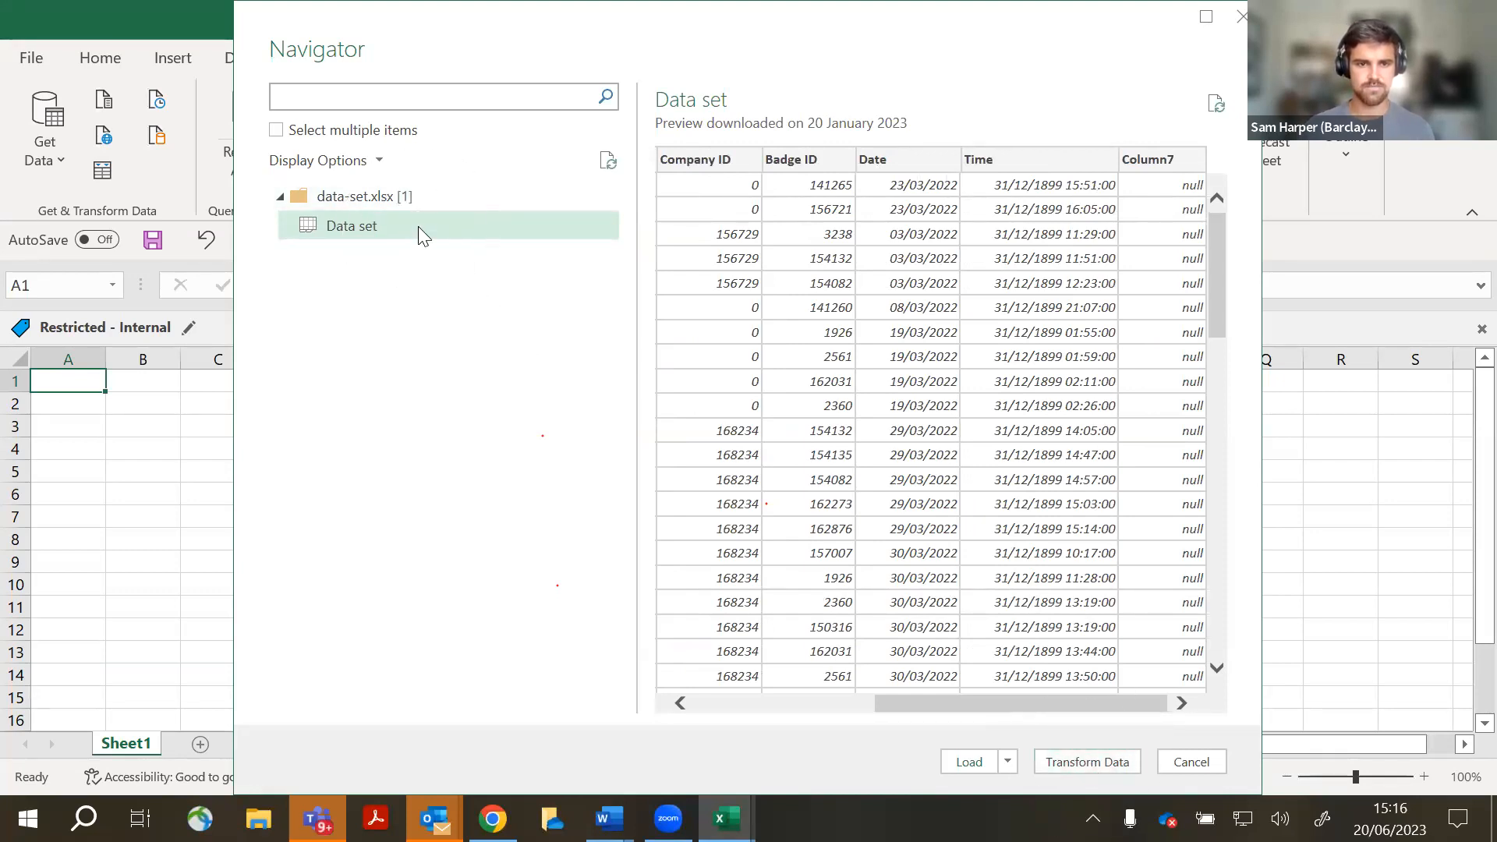
click(1048, 762)
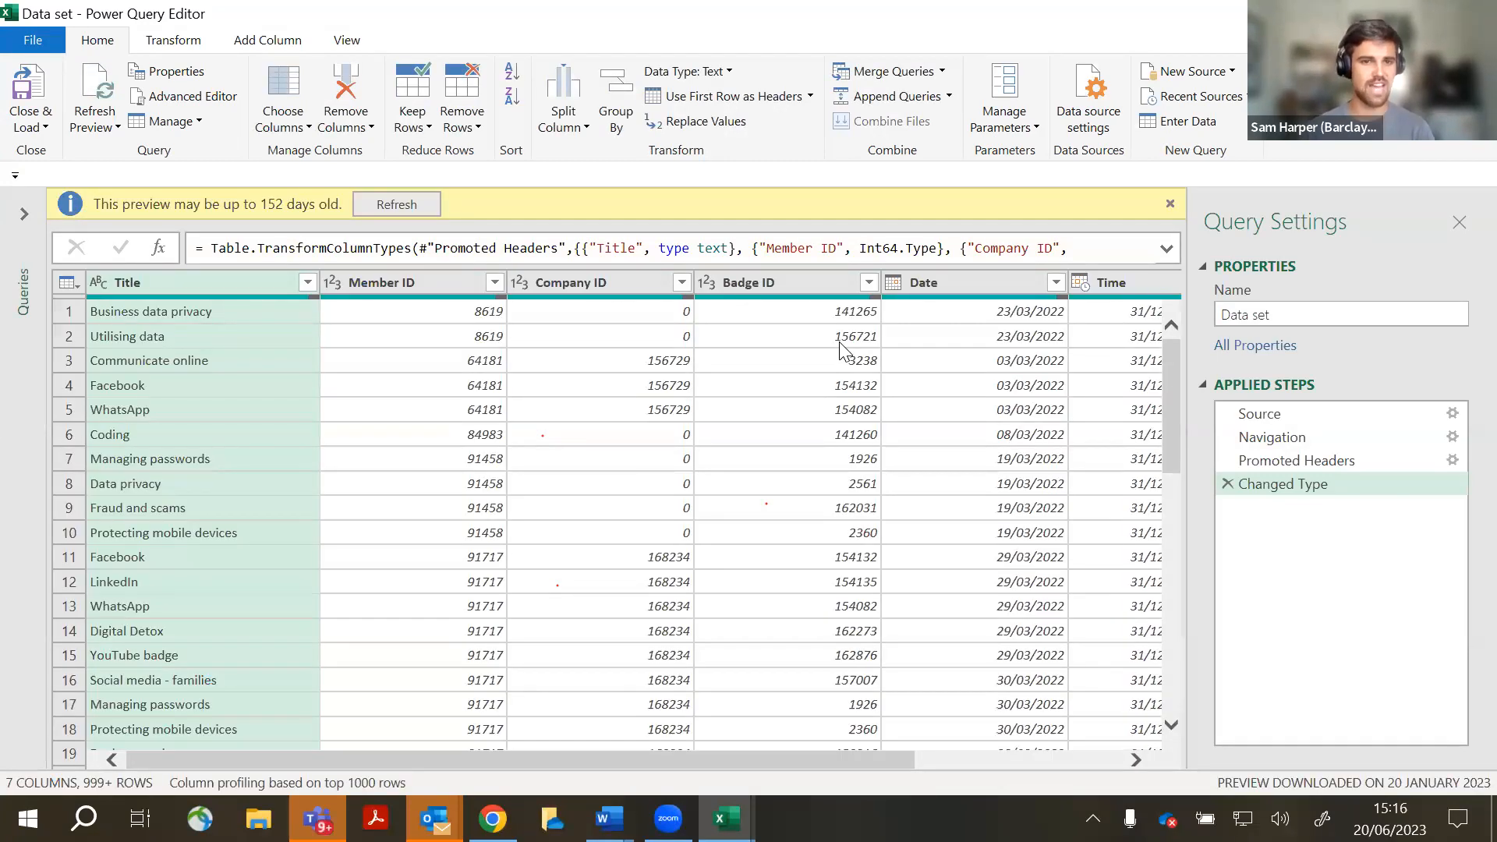
- Dismiss the 152-day preview-age banner and briefly expand then collapse the Queries pane
click(1169, 204)
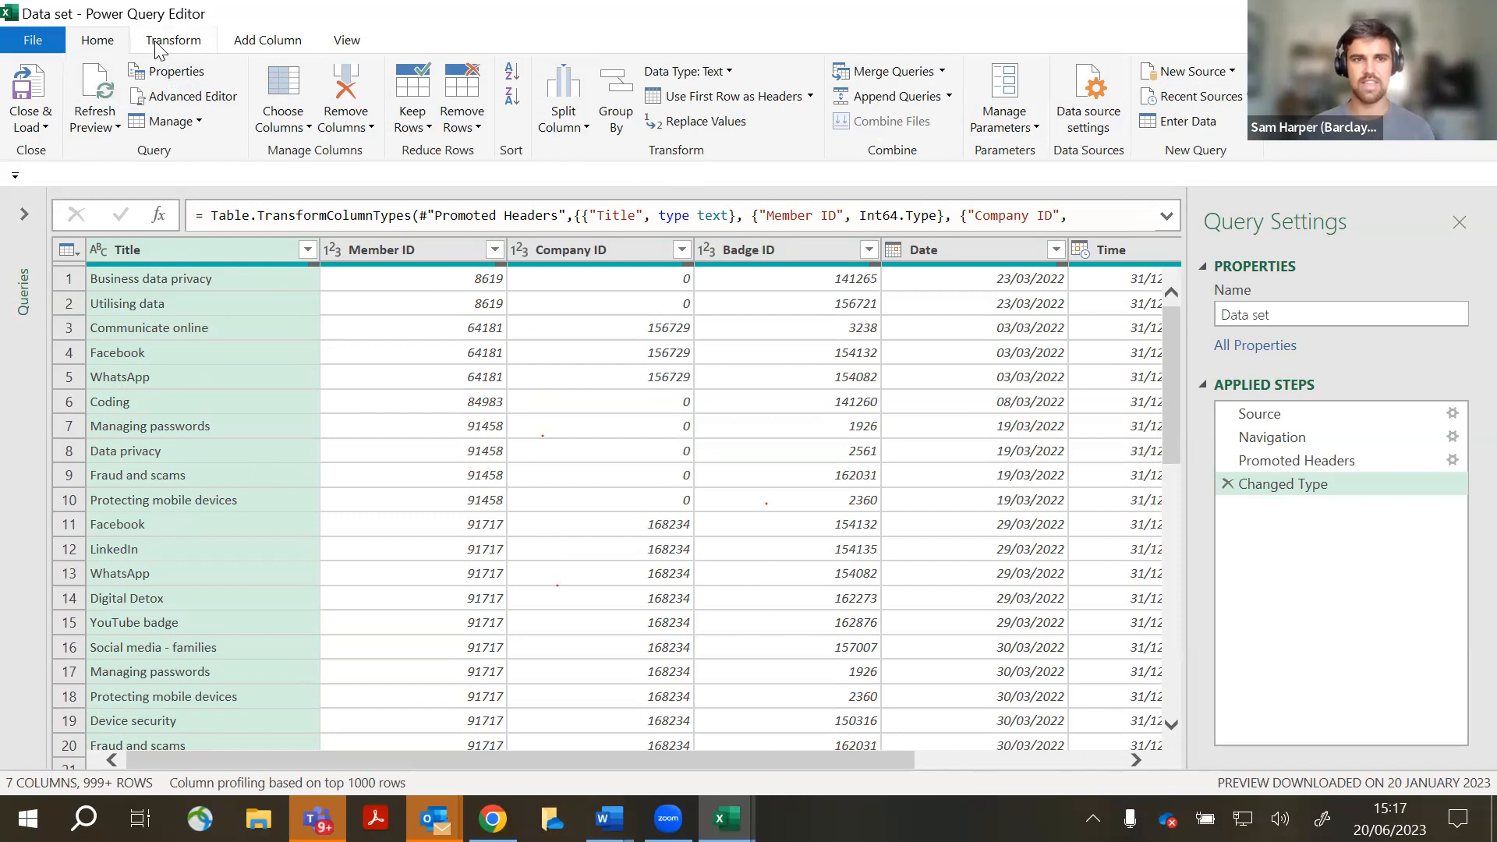
scroll(243, 46, down, 3)
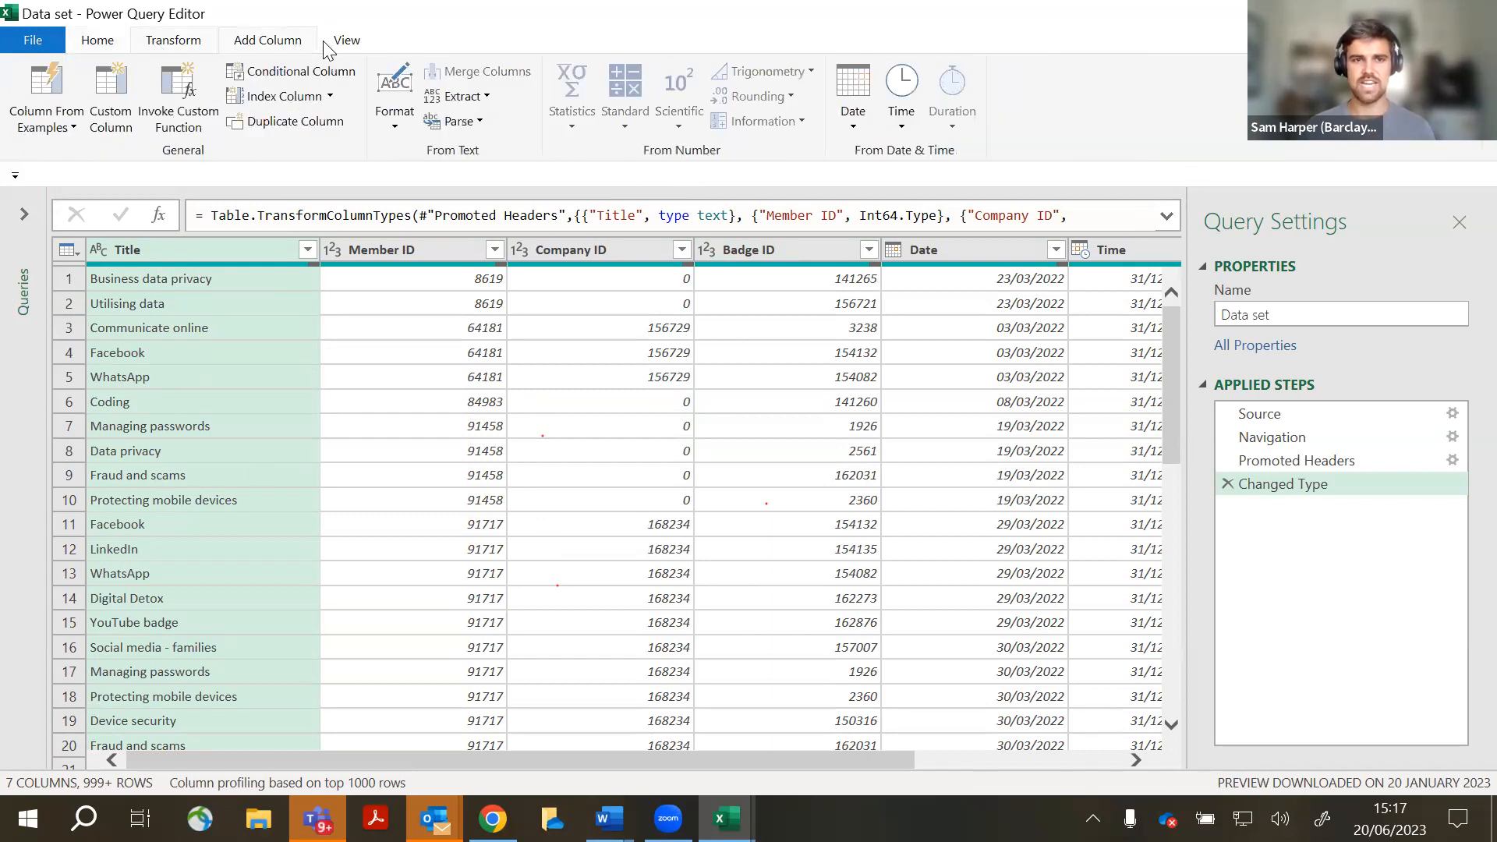
scroll(179, 43, up, 3)
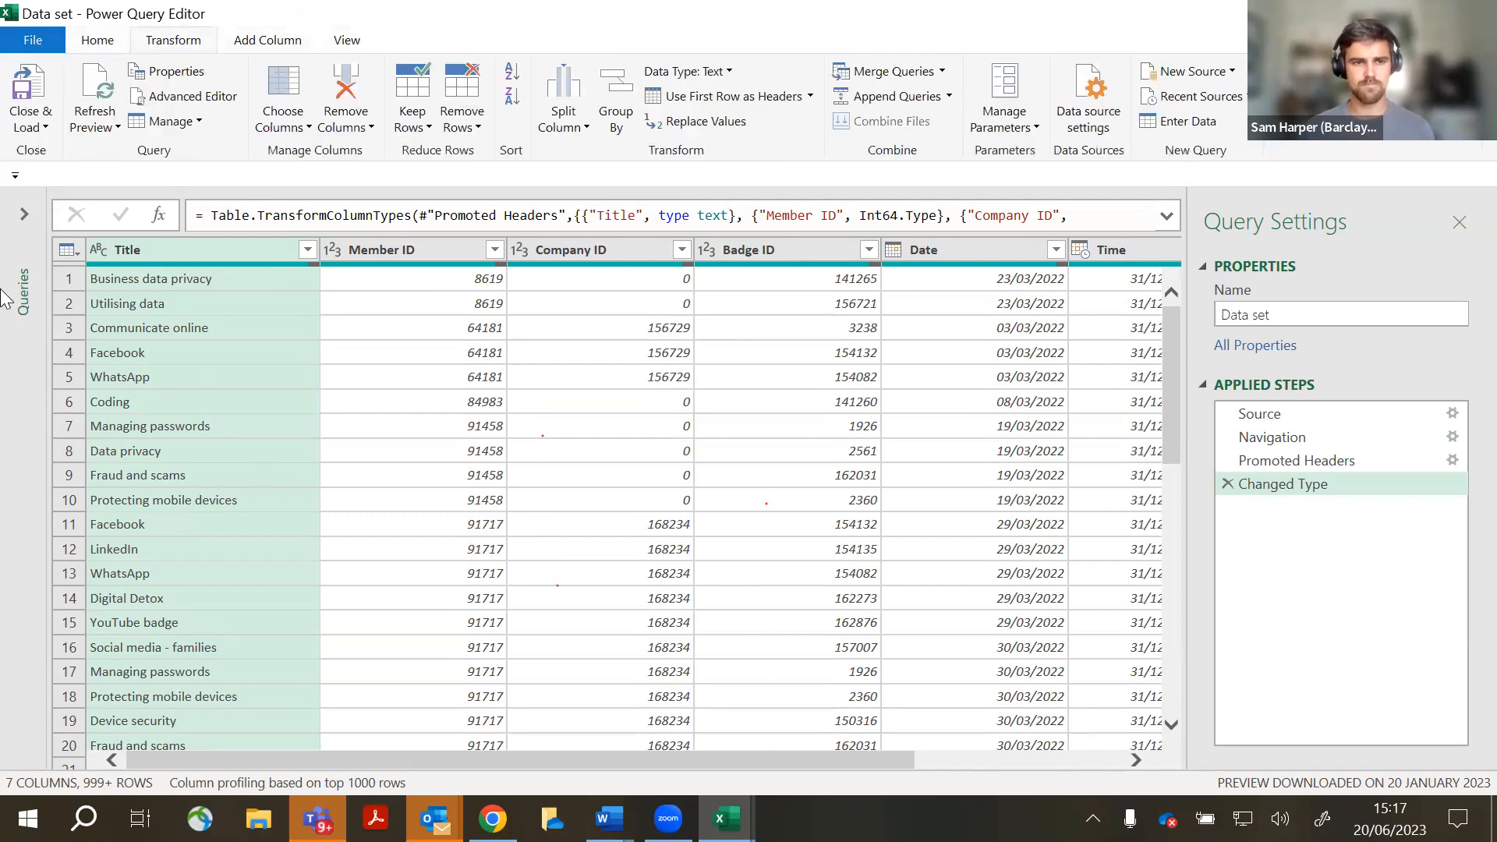
click(24, 213)
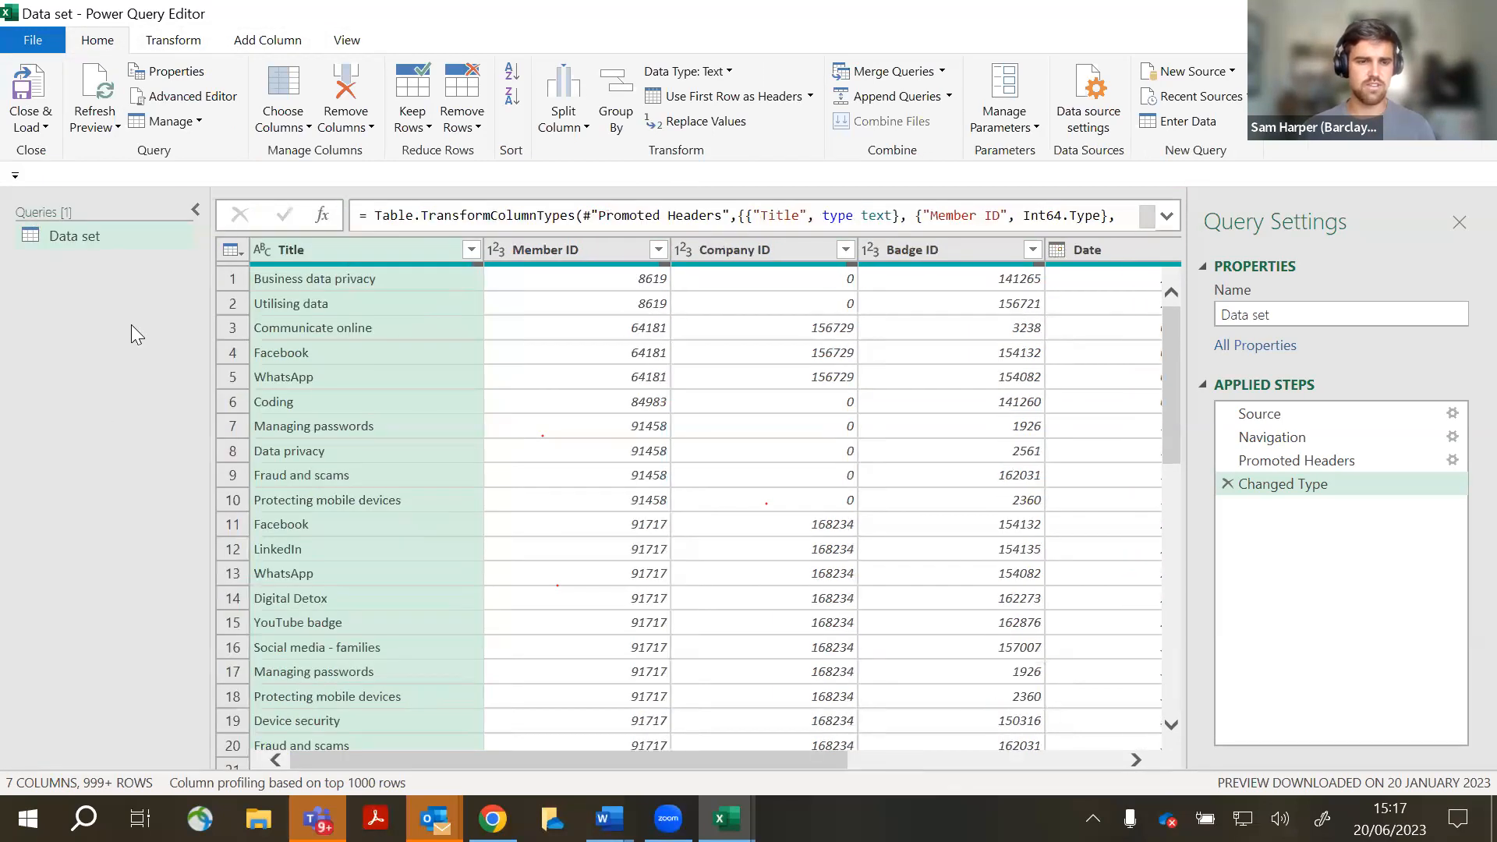
click(94, 237)
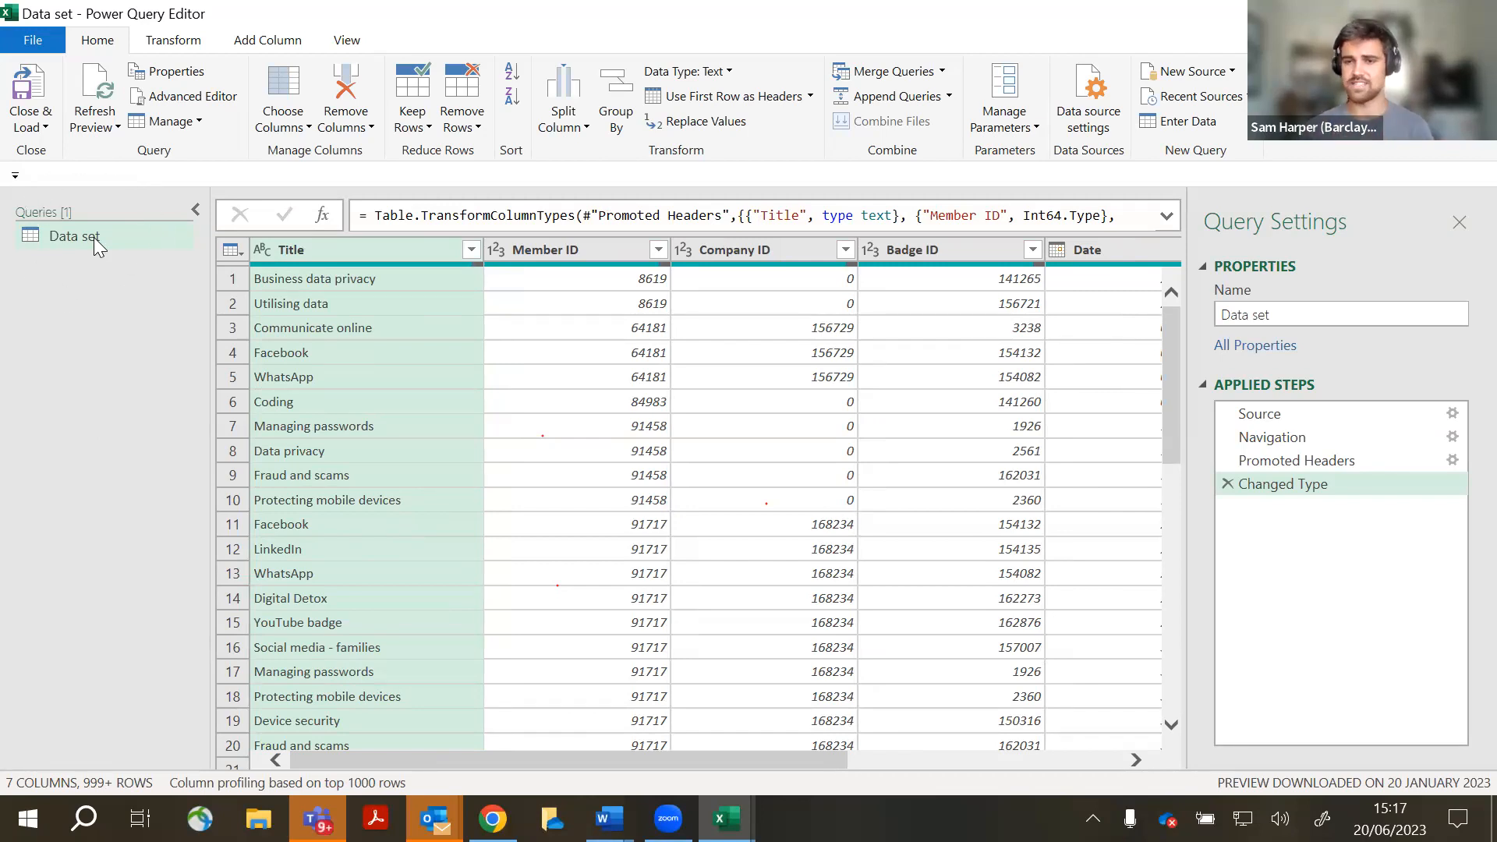
click(196, 211)
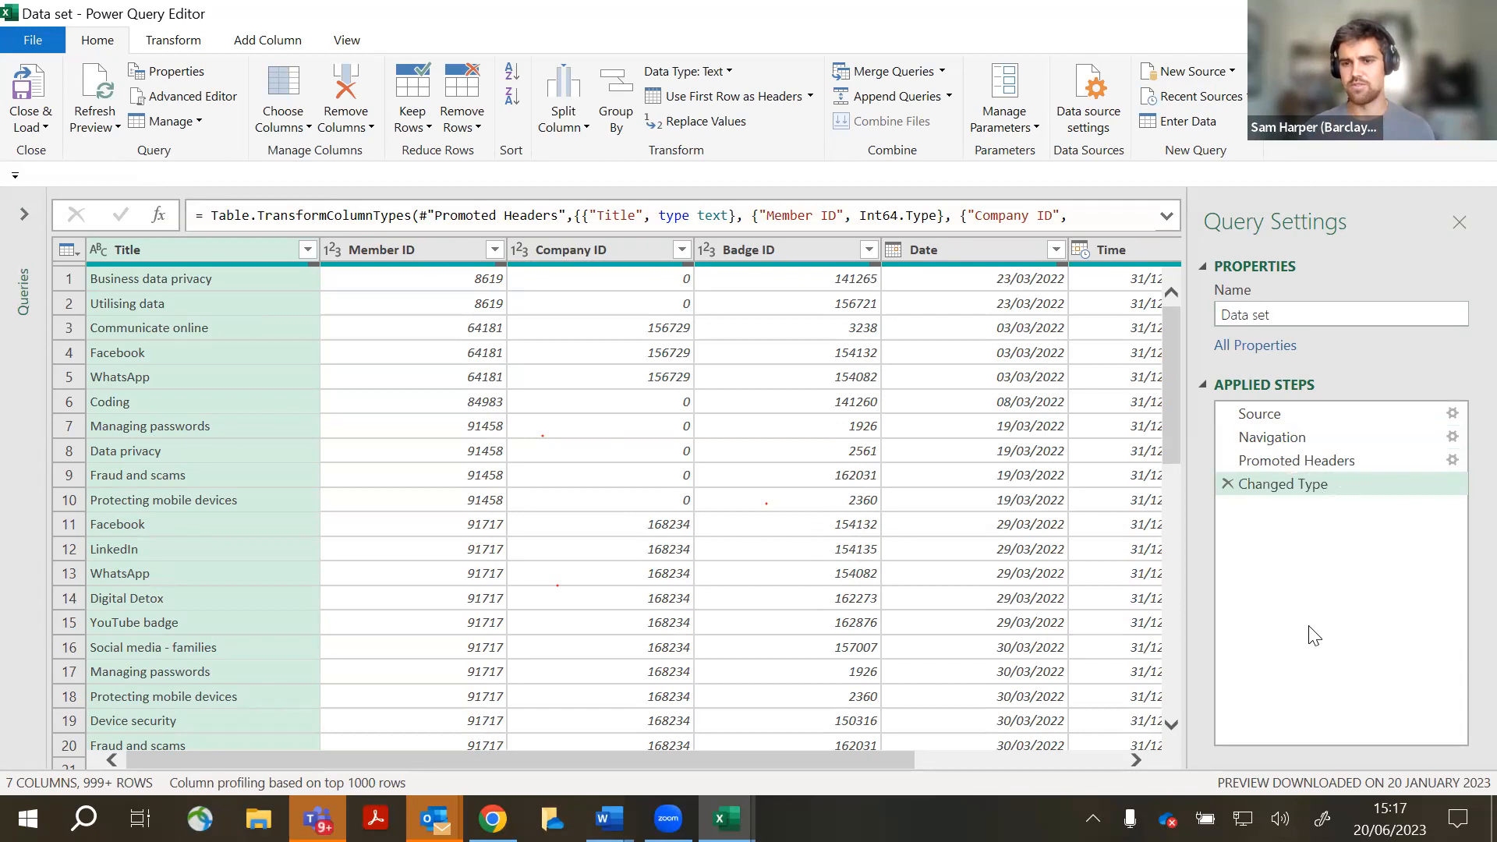
- Scroll across the table to the all-null Column7 and select its header
key(ctrl)
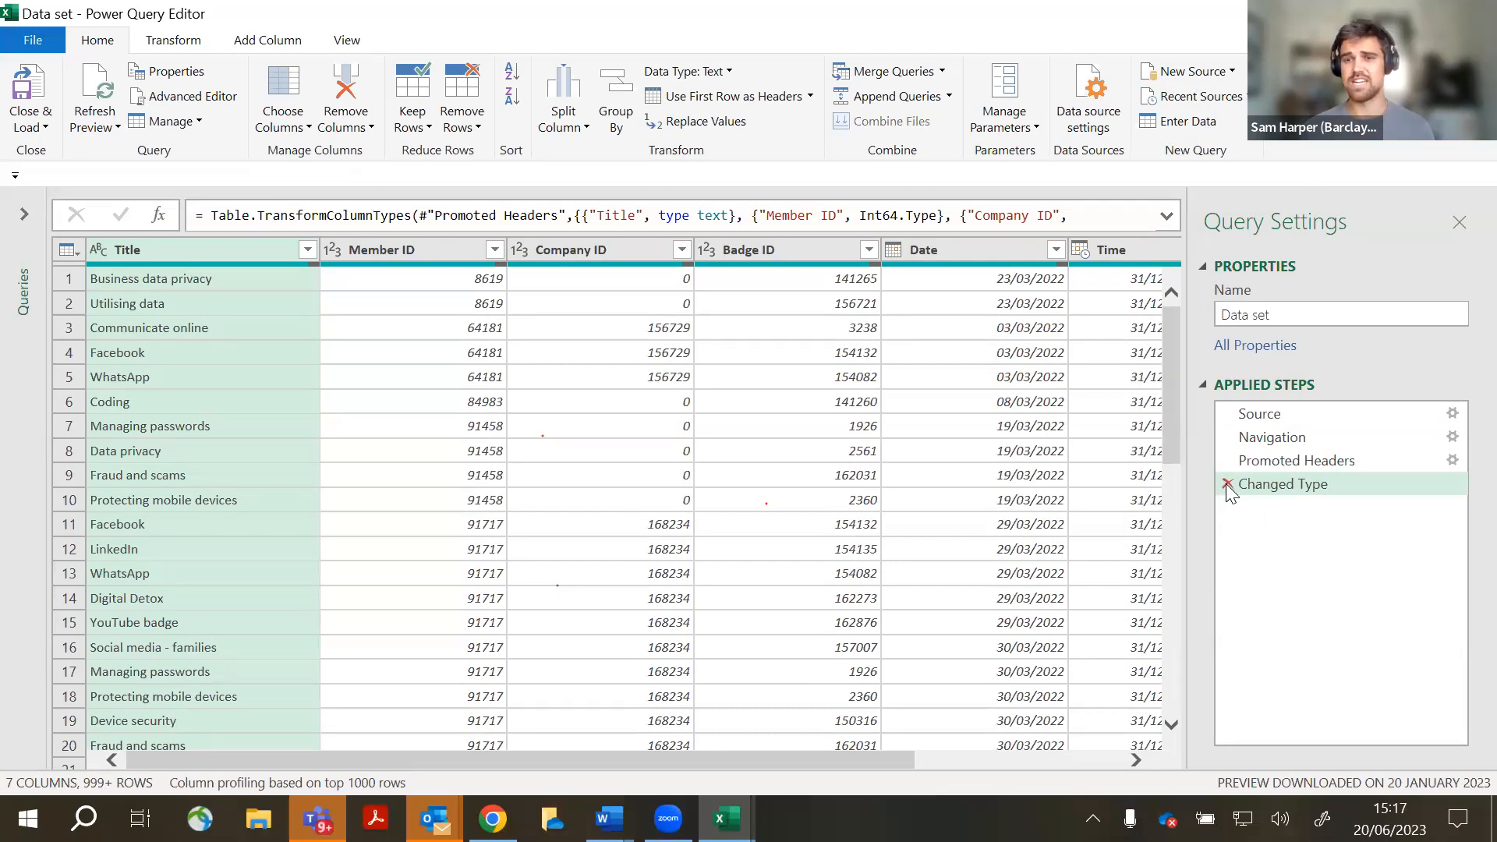
key(ctrl)
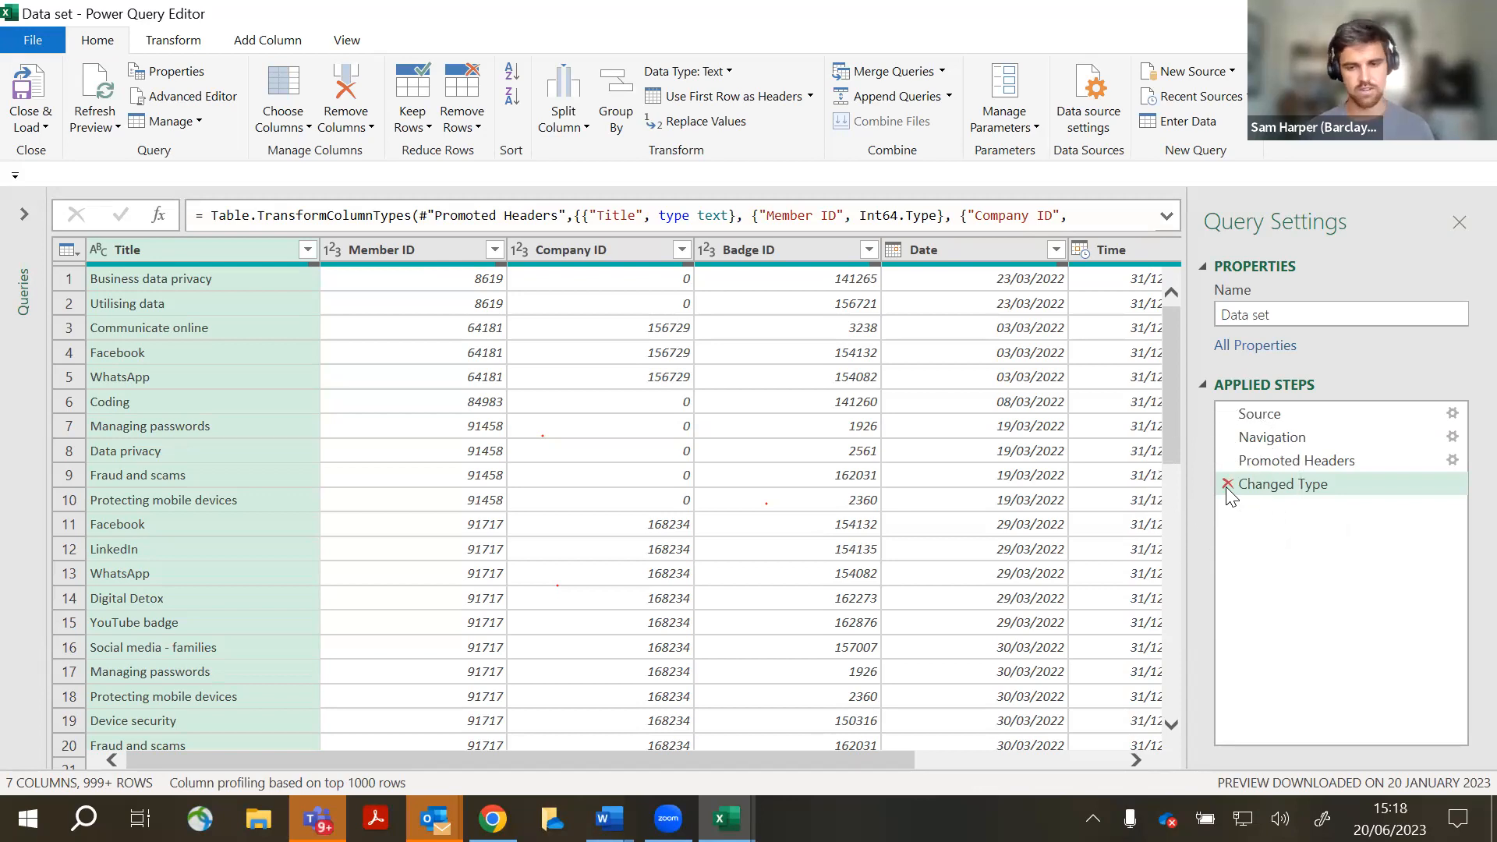
drag(876, 758, 1201, 718)
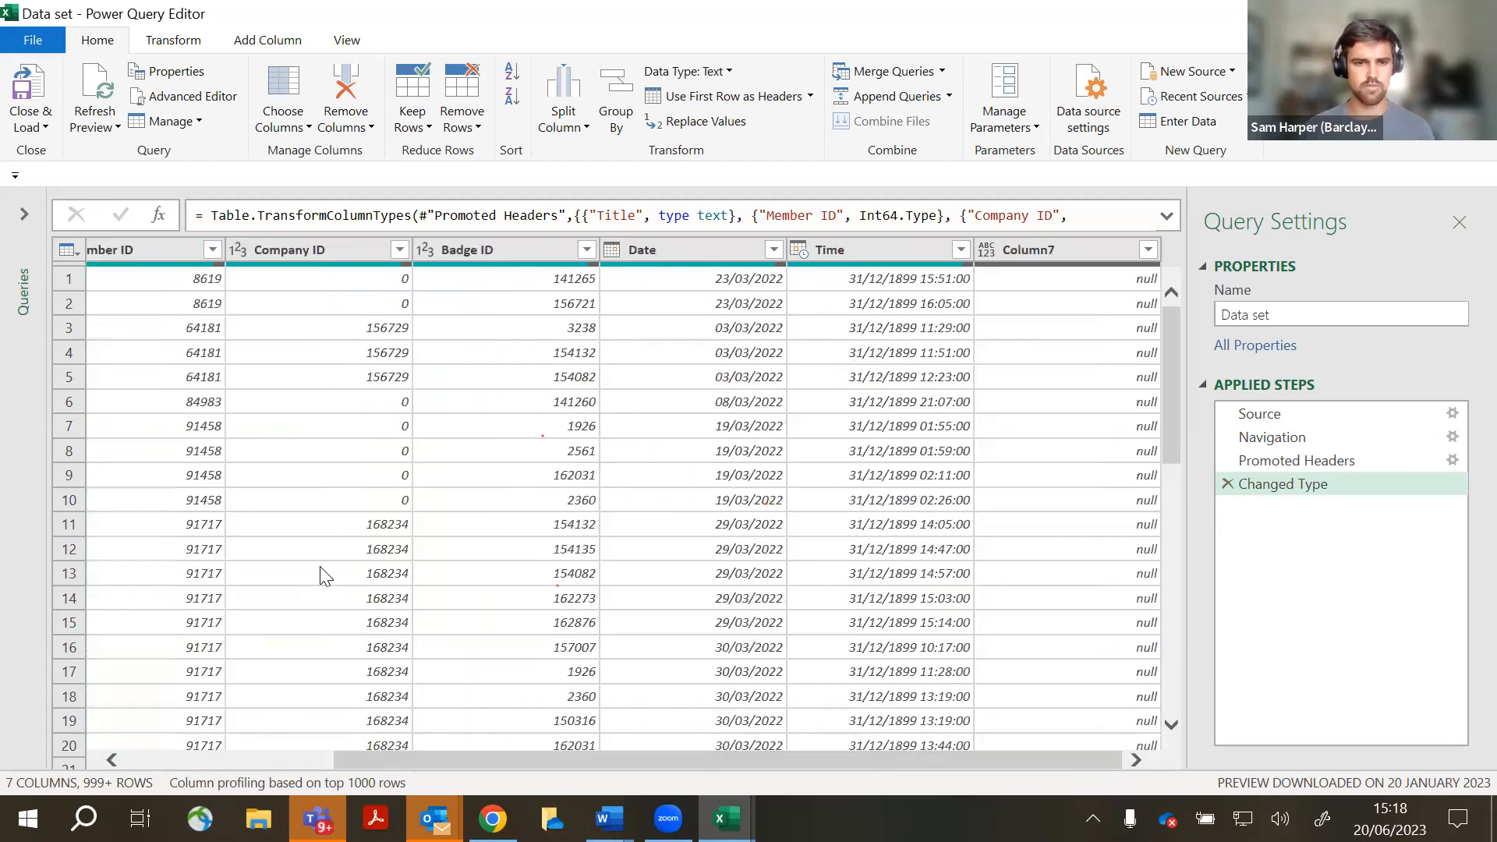
drag(460, 763, 718, 747)
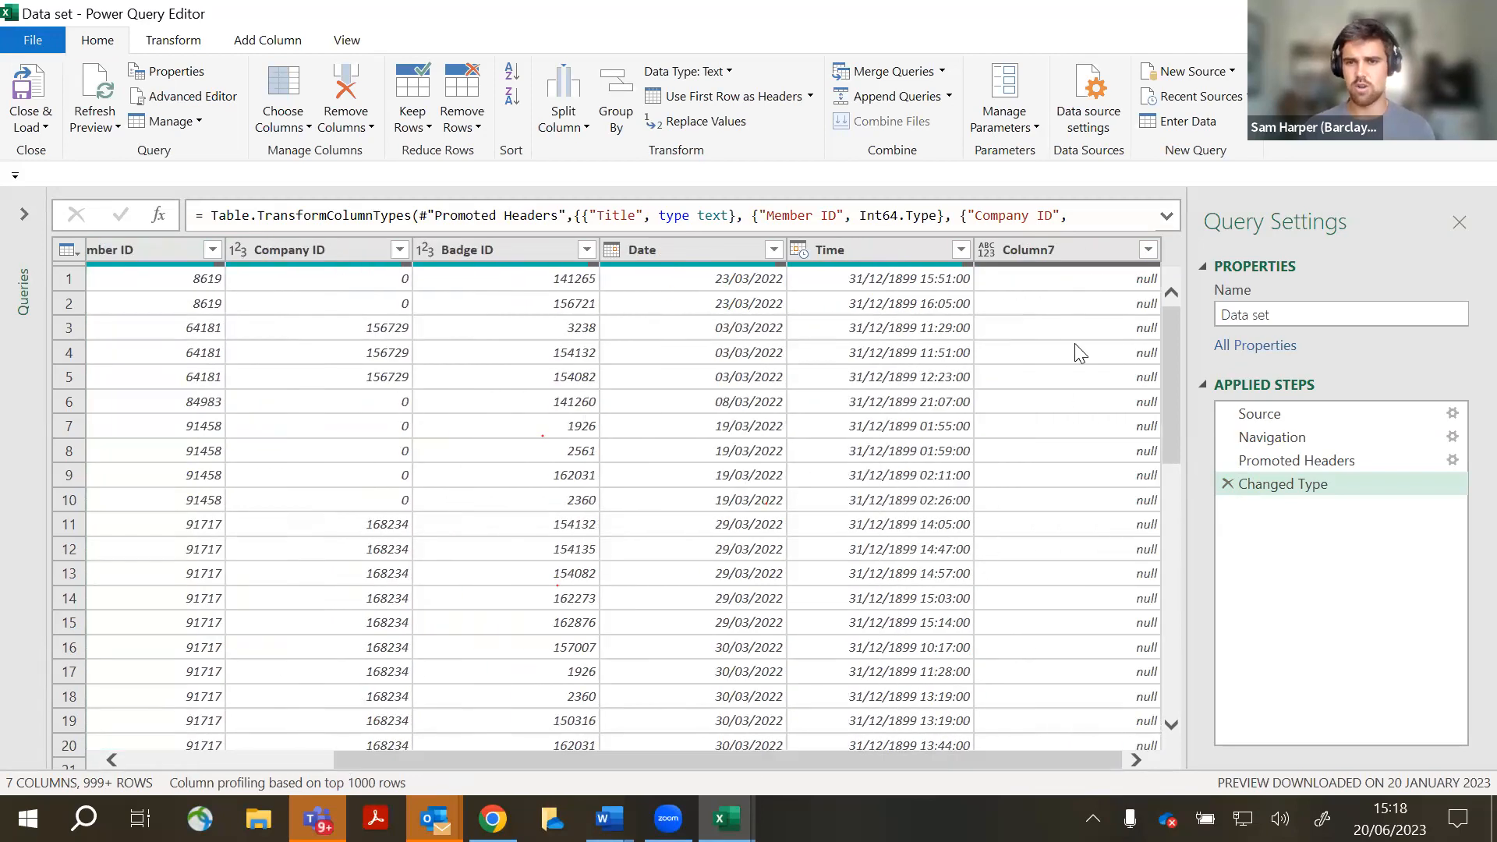
click(1108, 251)
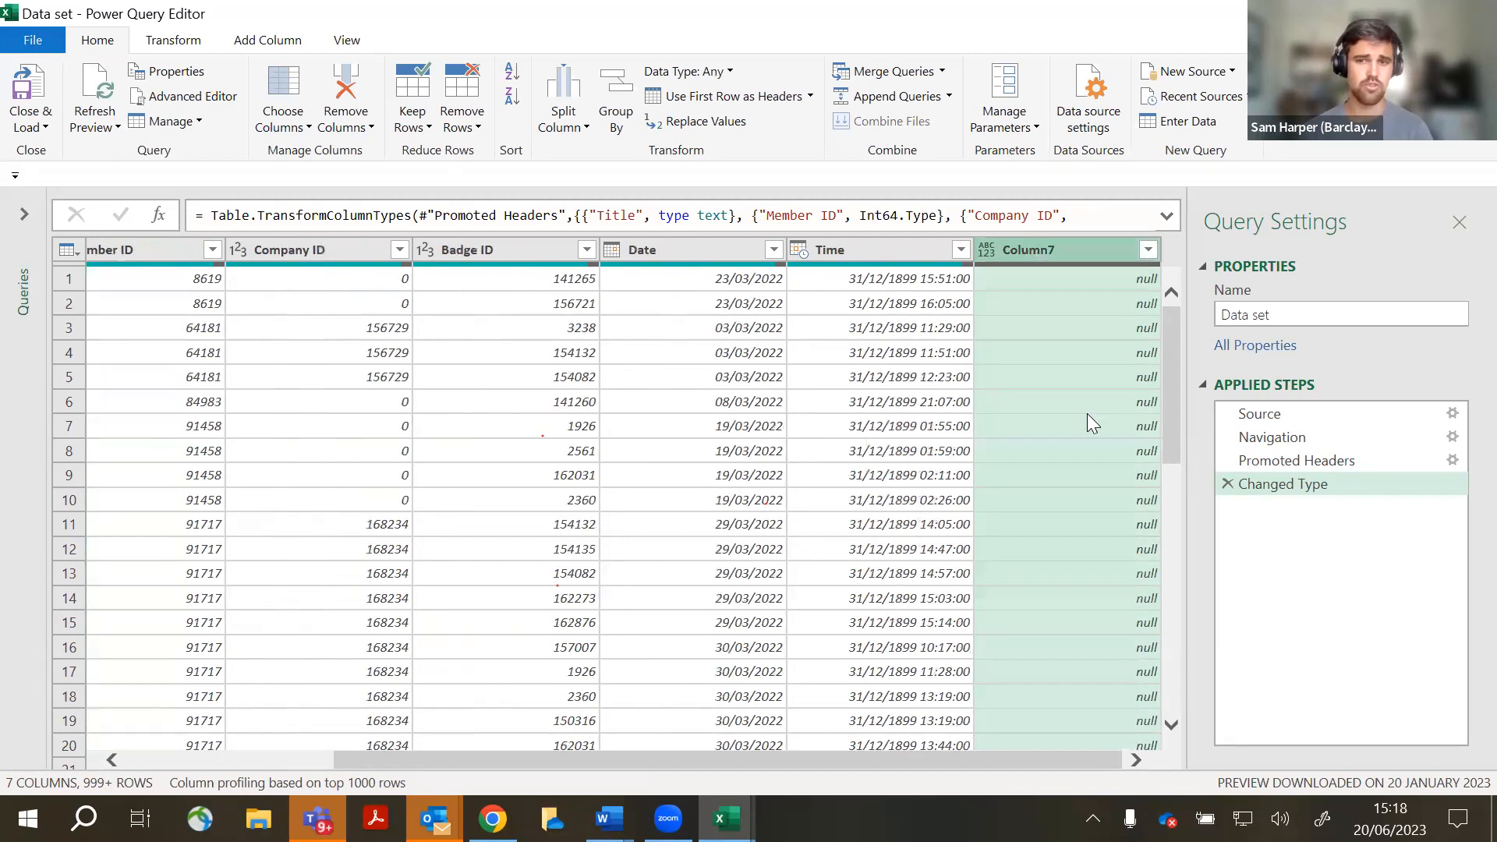
click(1043, 252)
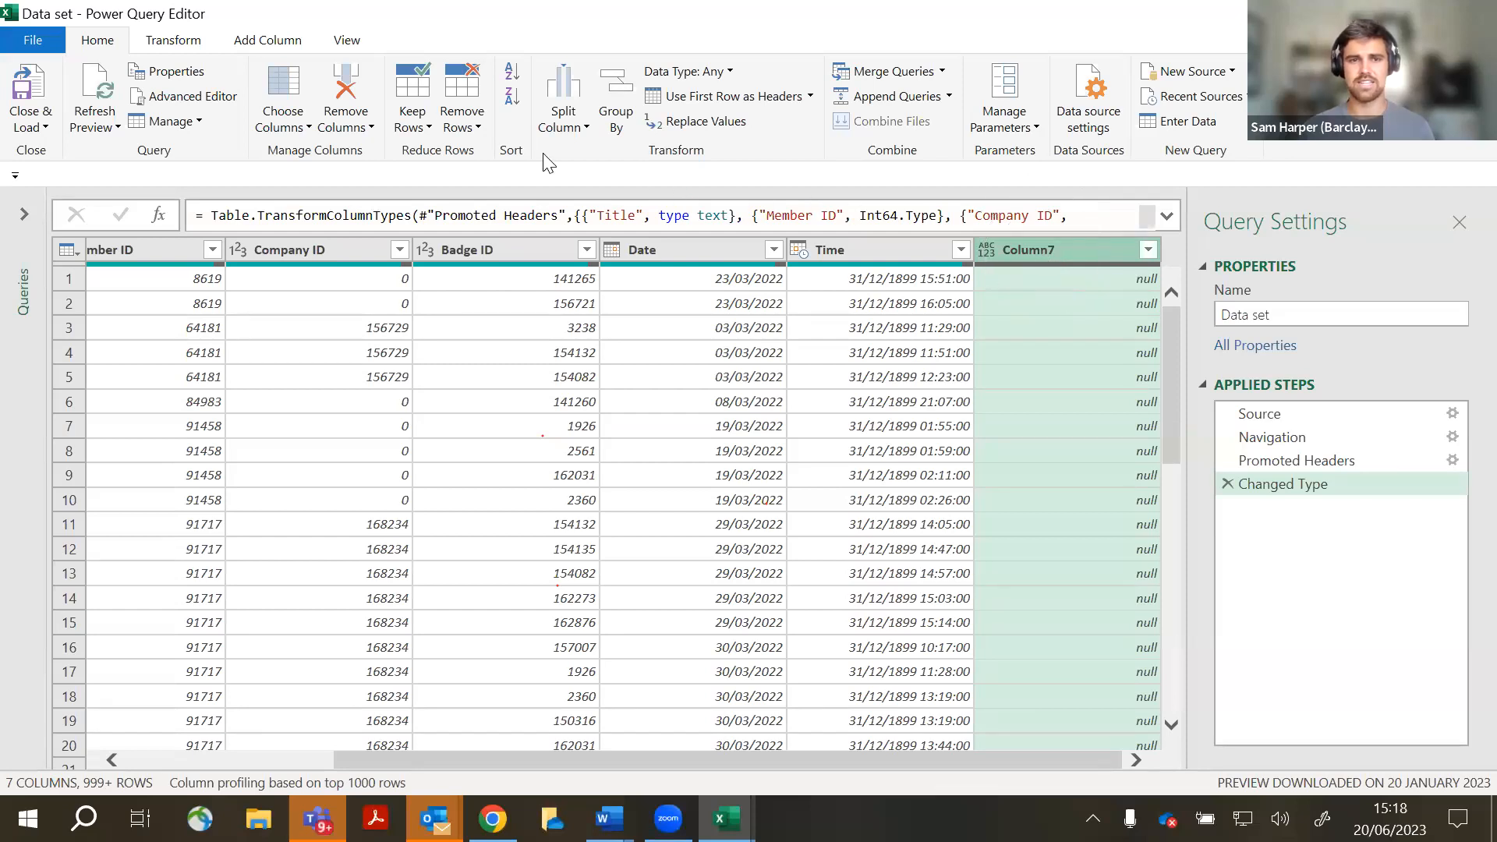
click(361, 101)
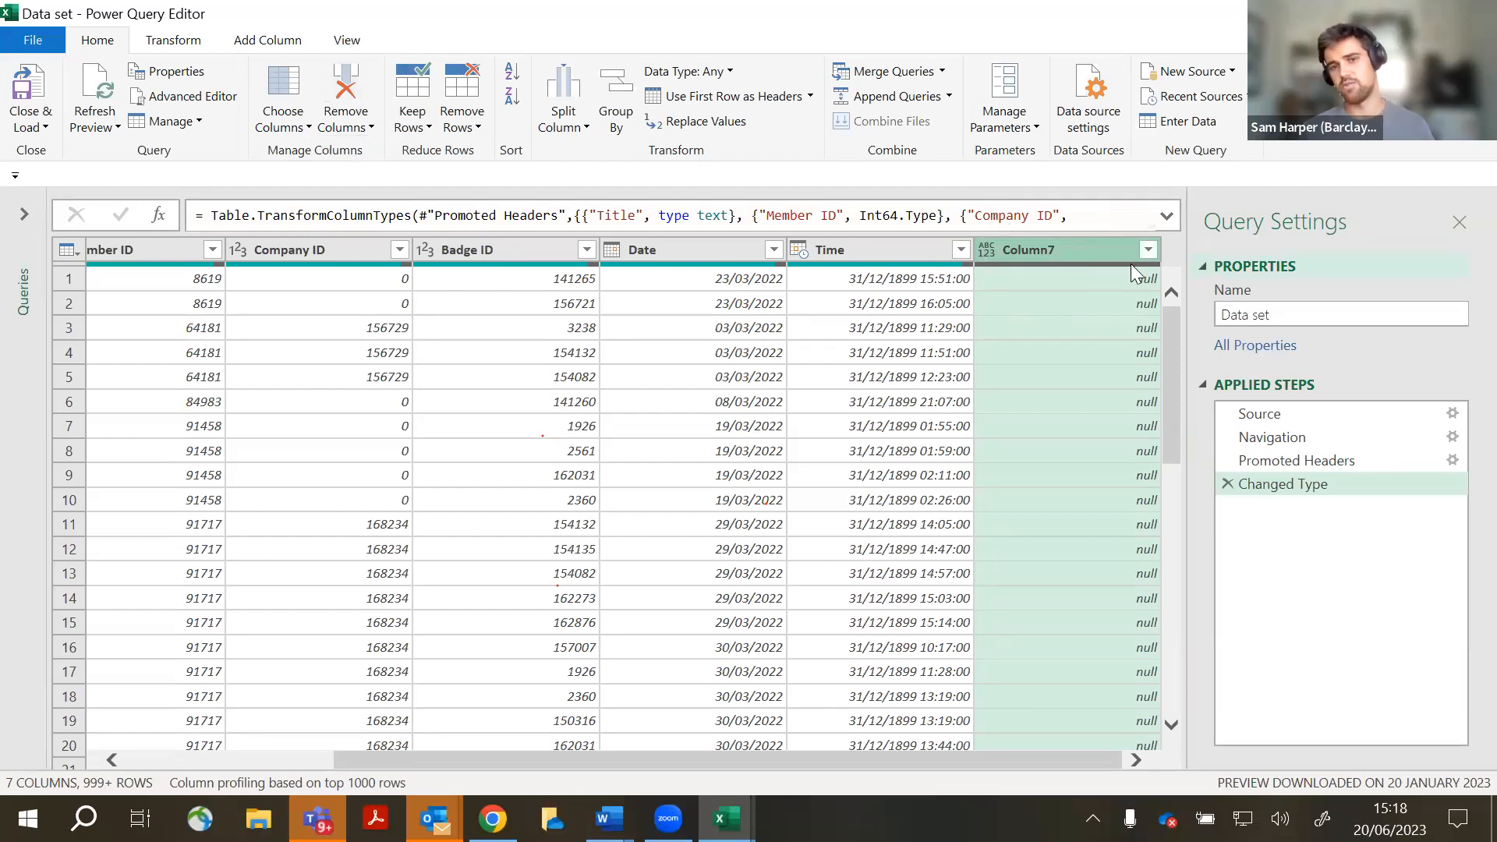
- Remove the empty Column7 from the Data set query
right_click(1070, 252)
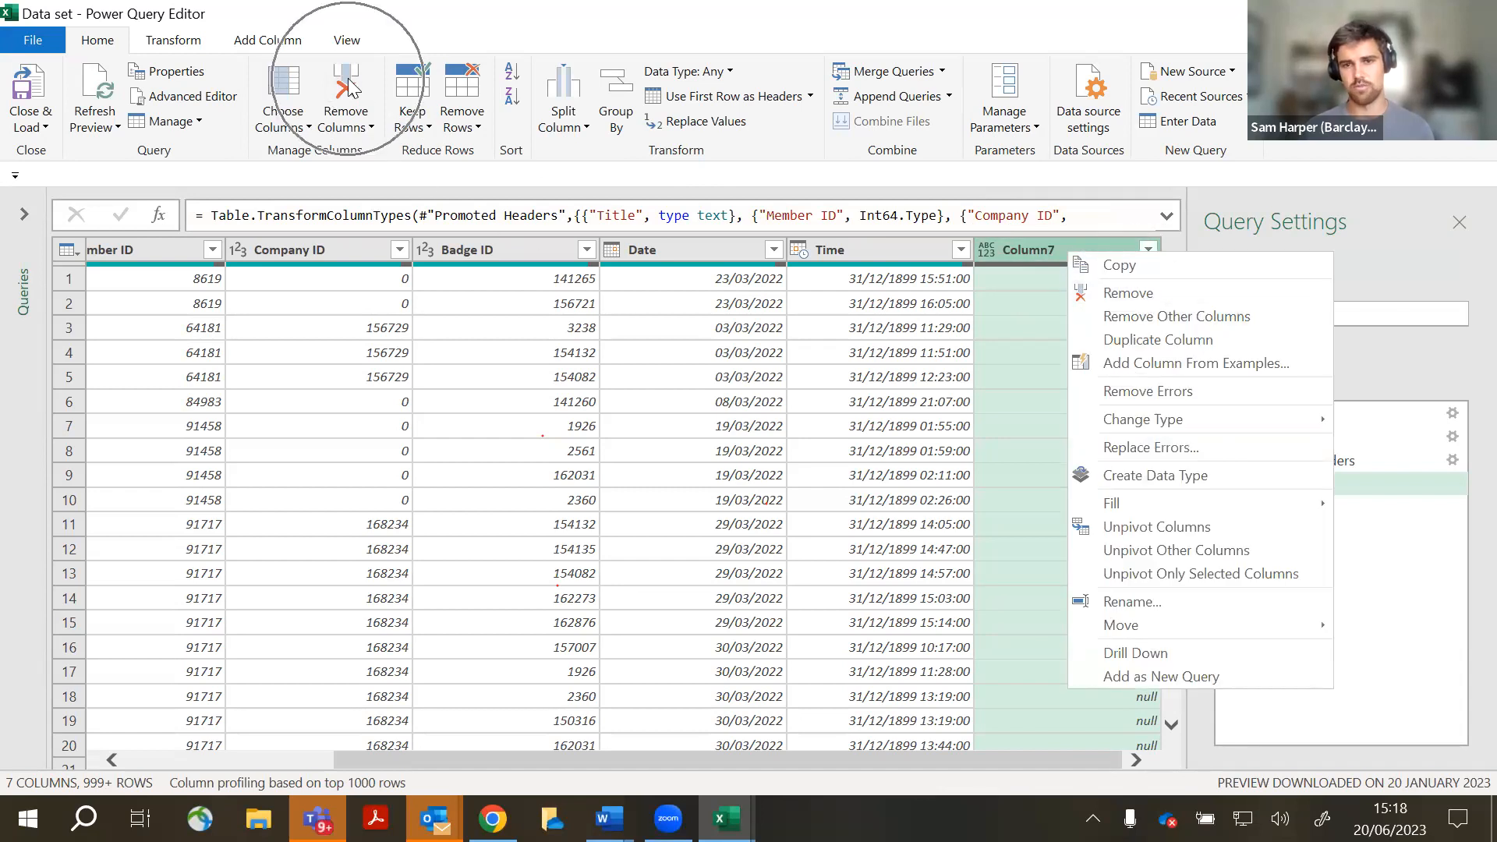
click(339, 119)
click(341, 118)
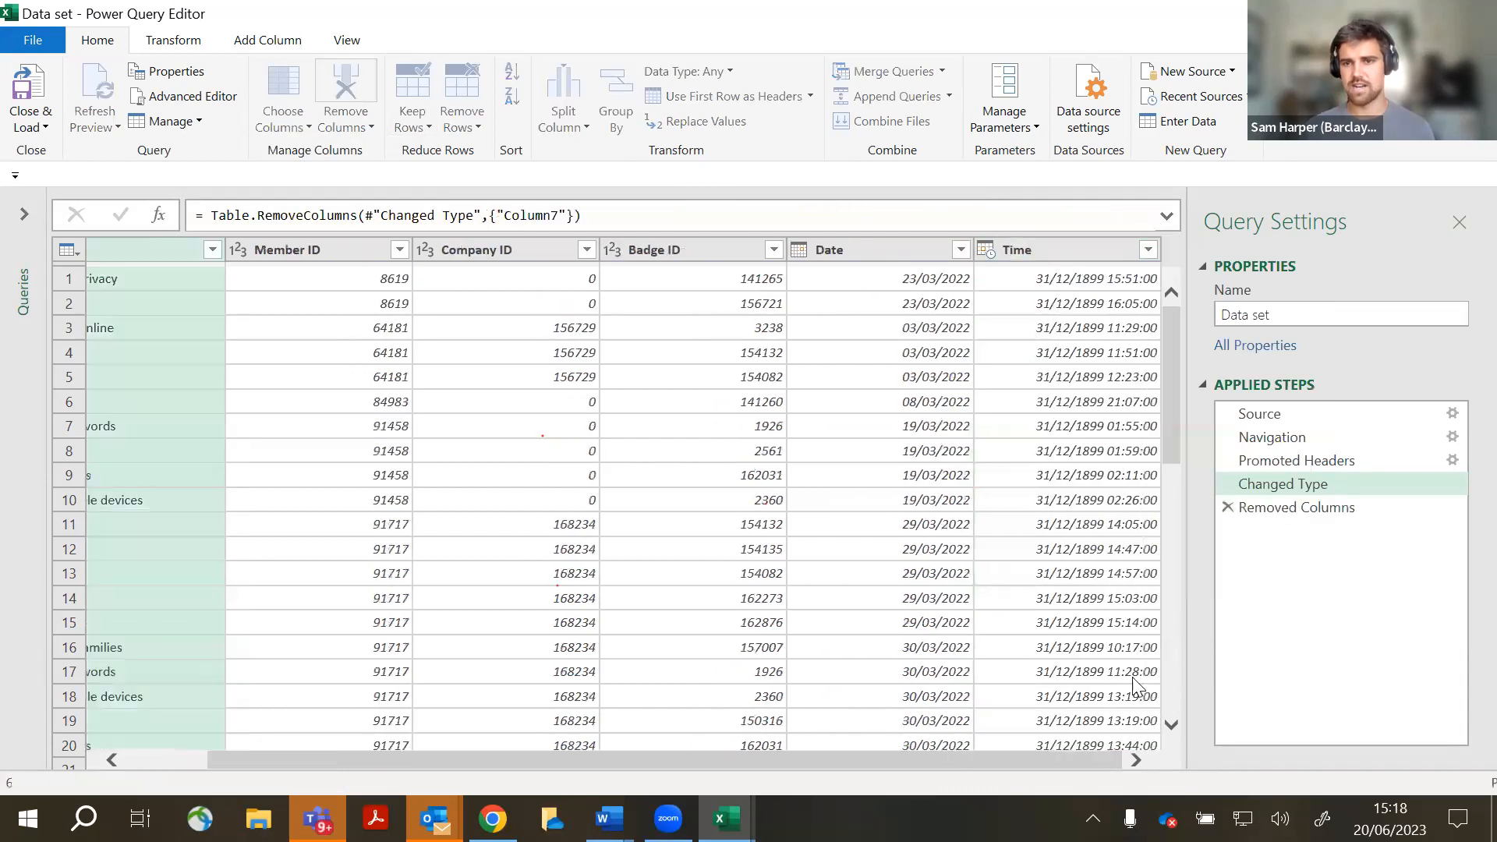
drag(931, 761, 1076, 766)
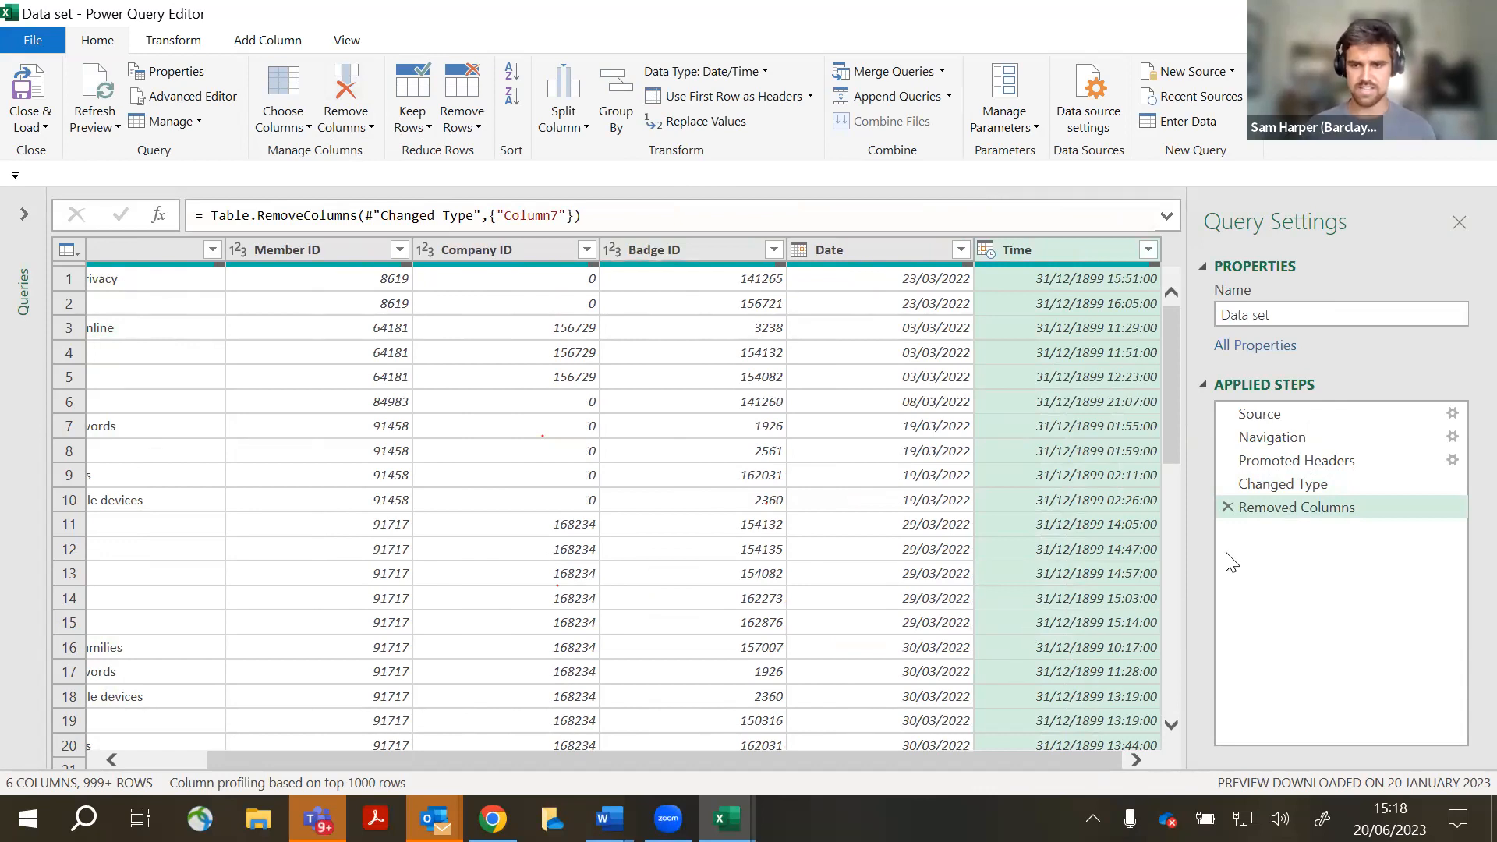
- Delete the Removed Columns step, then reselect Column7 and remove it again
click(1263, 519)
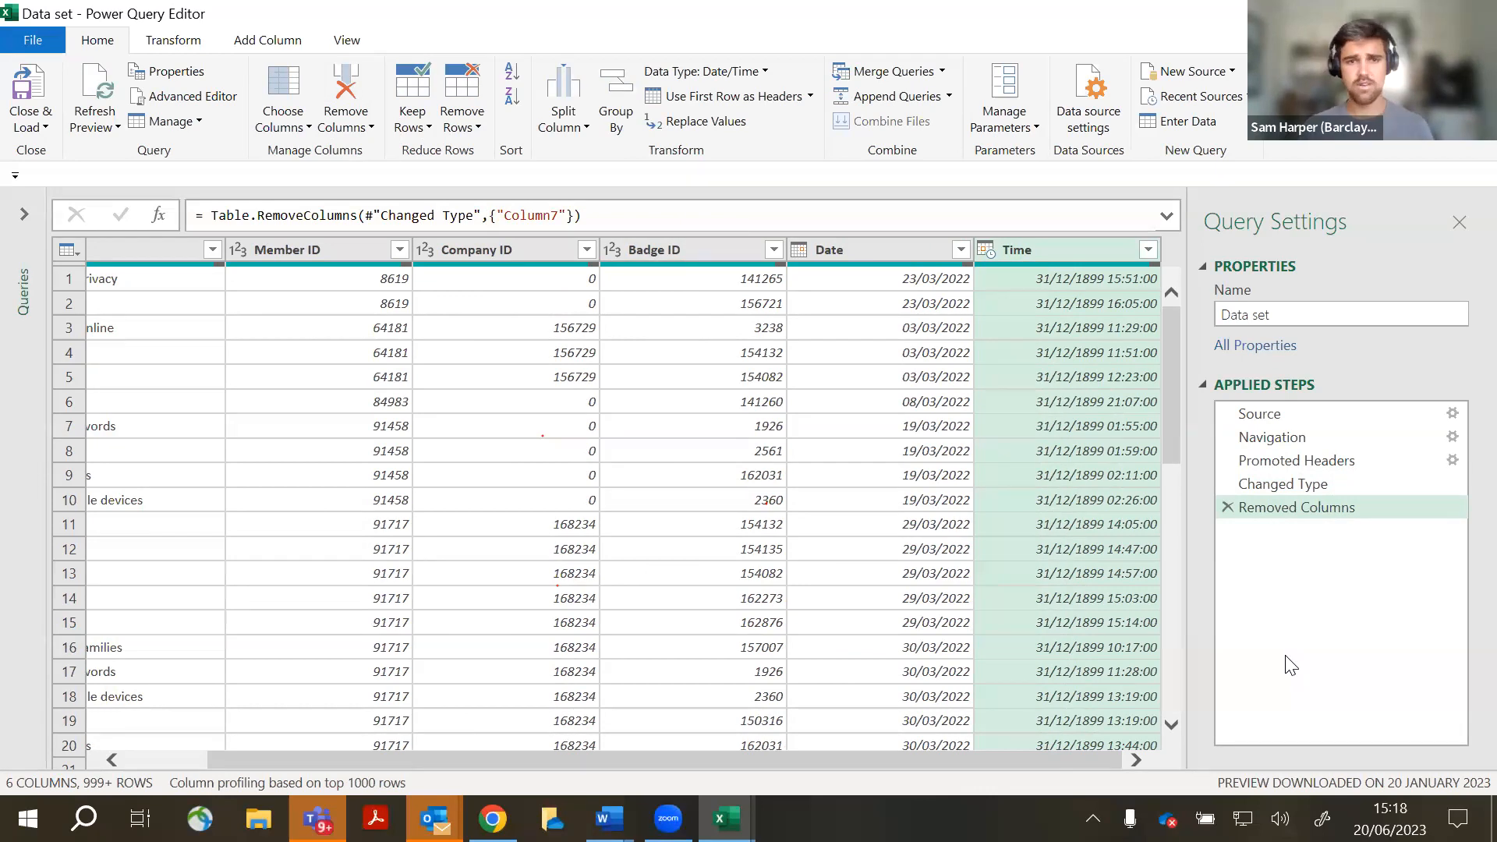
click(1228, 507)
drag(920, 761, 1122, 760)
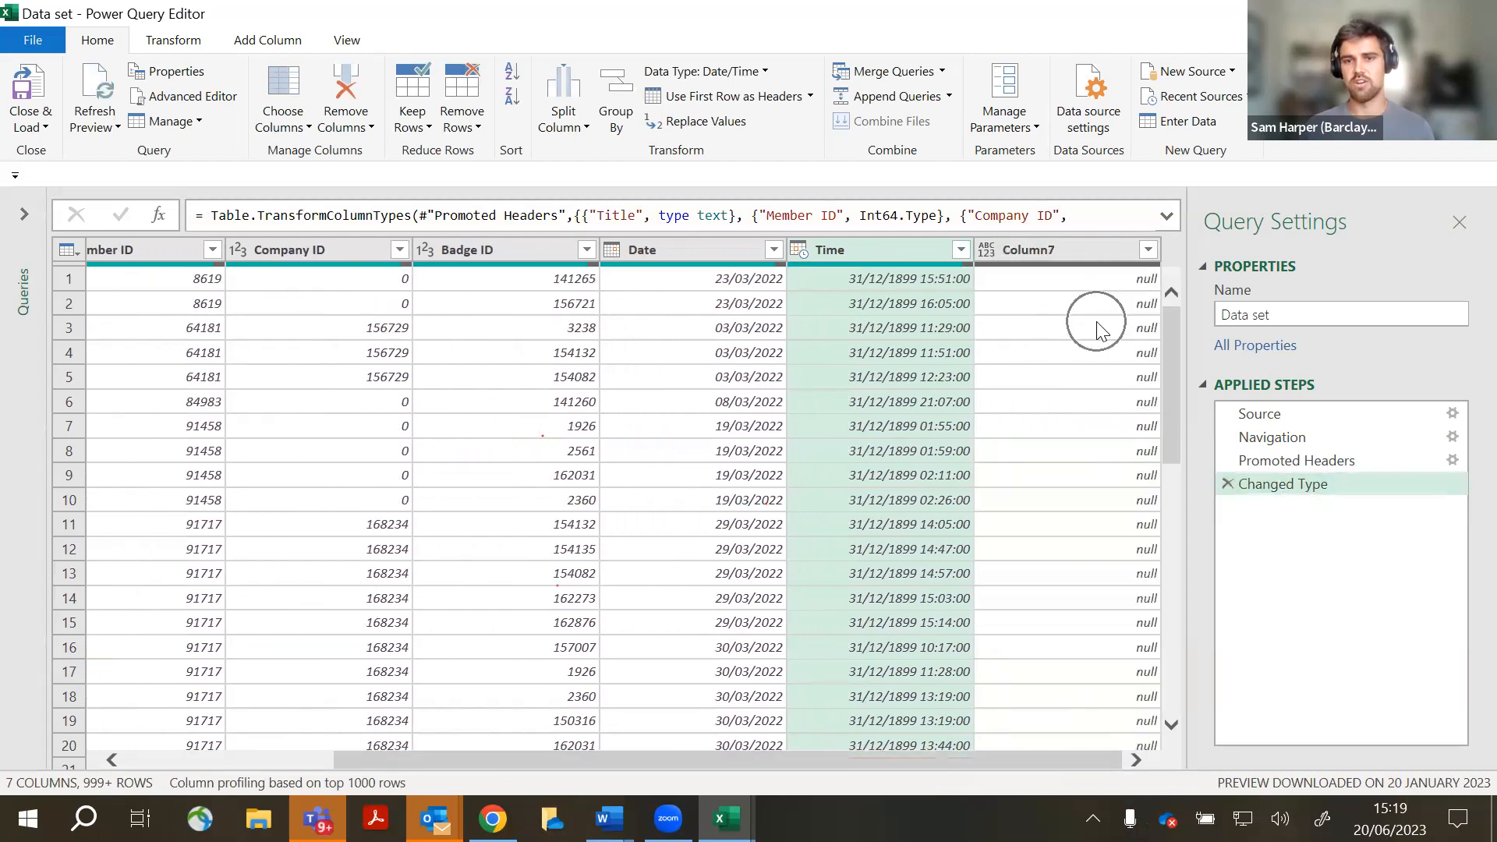
click(1071, 258)
click(357, 105)
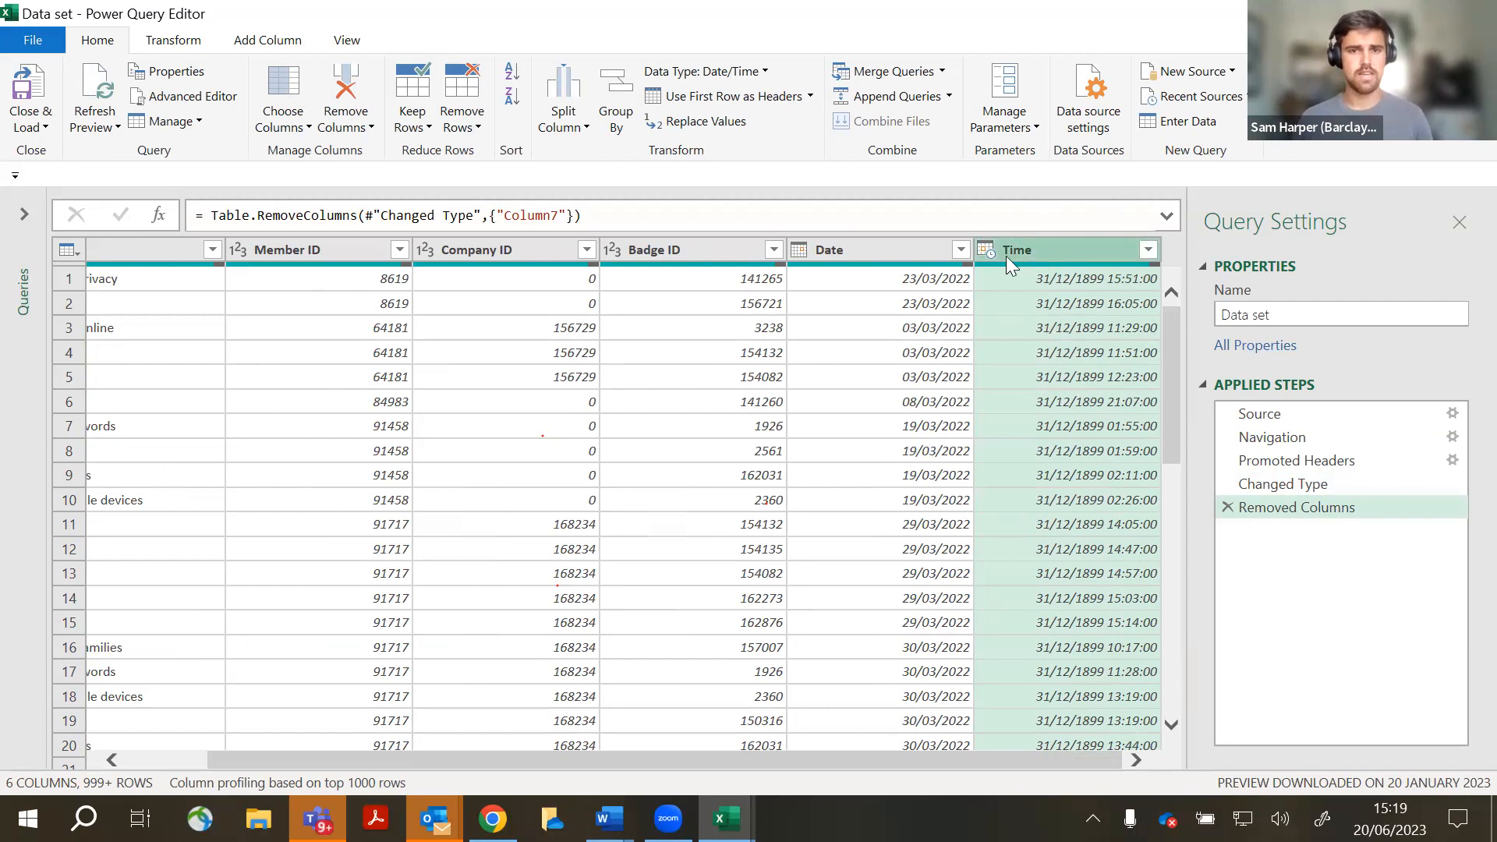
- Split Time by a space delimiter into Time.1 (date) and Time.2 (clock time)
click(578, 120)
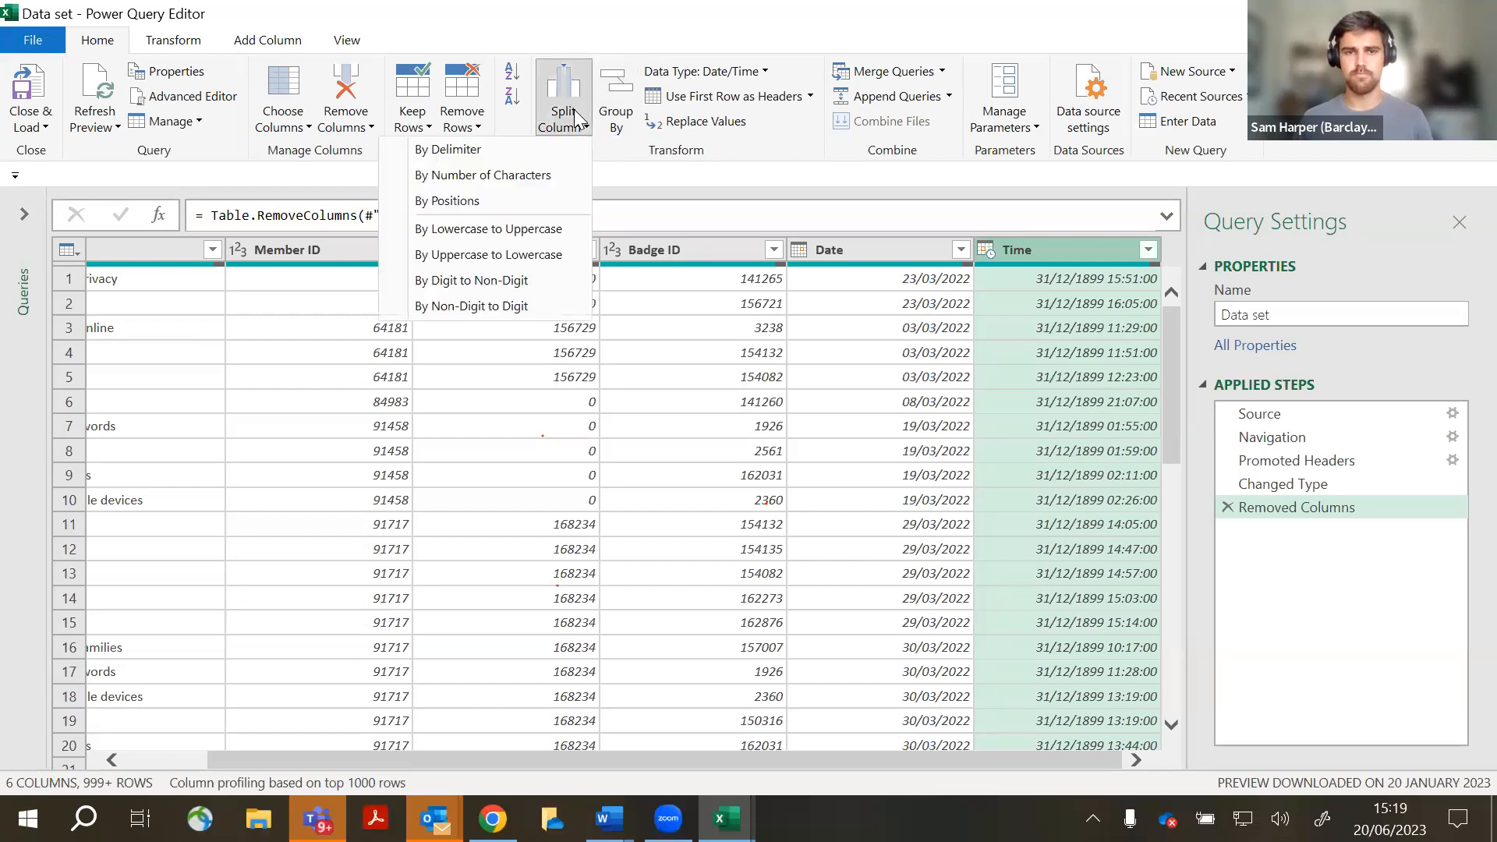
click(508, 151)
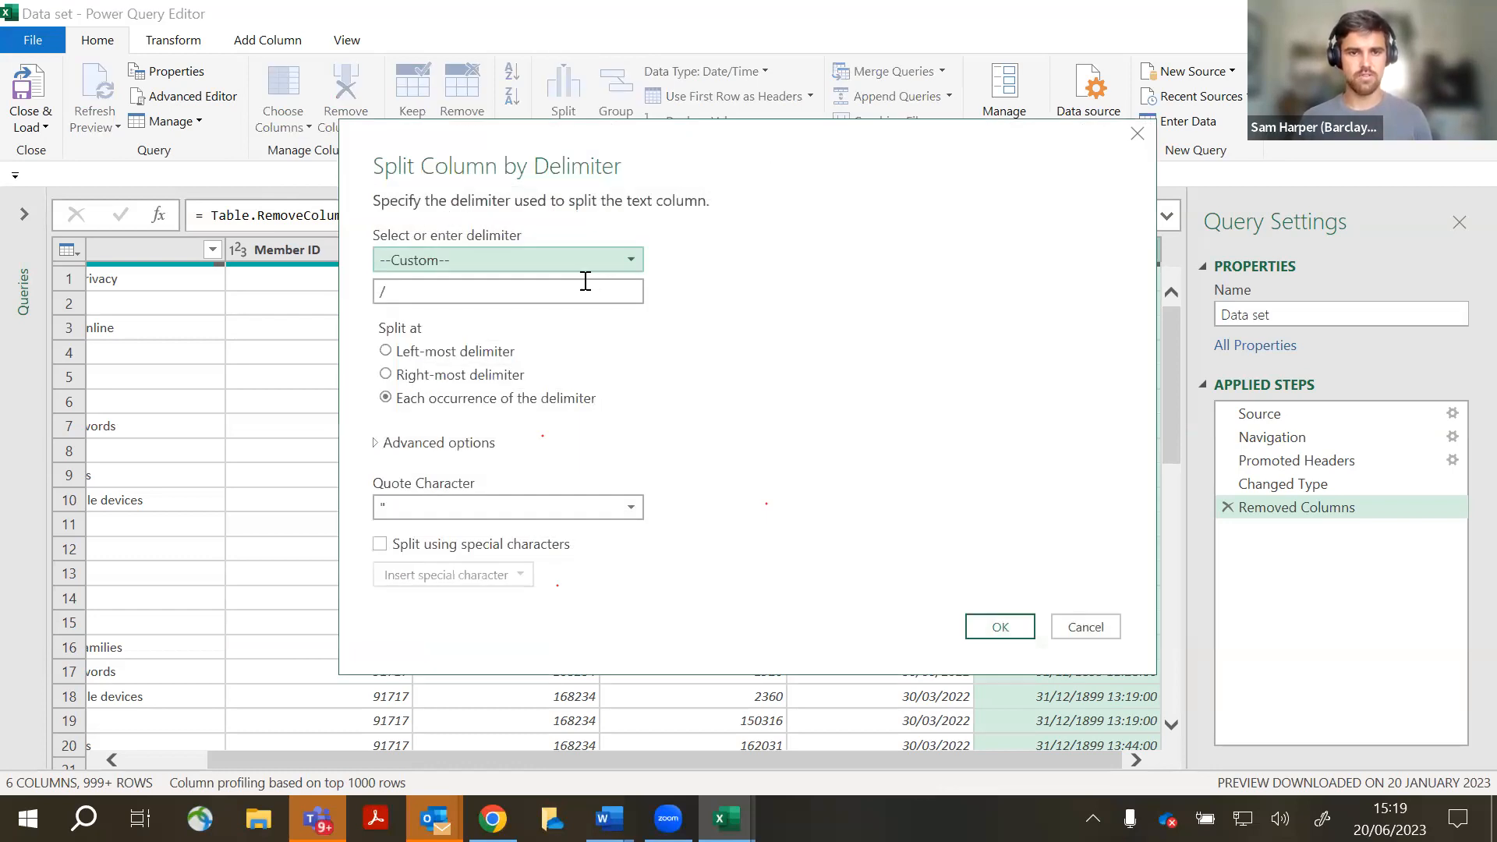
click(421, 290)
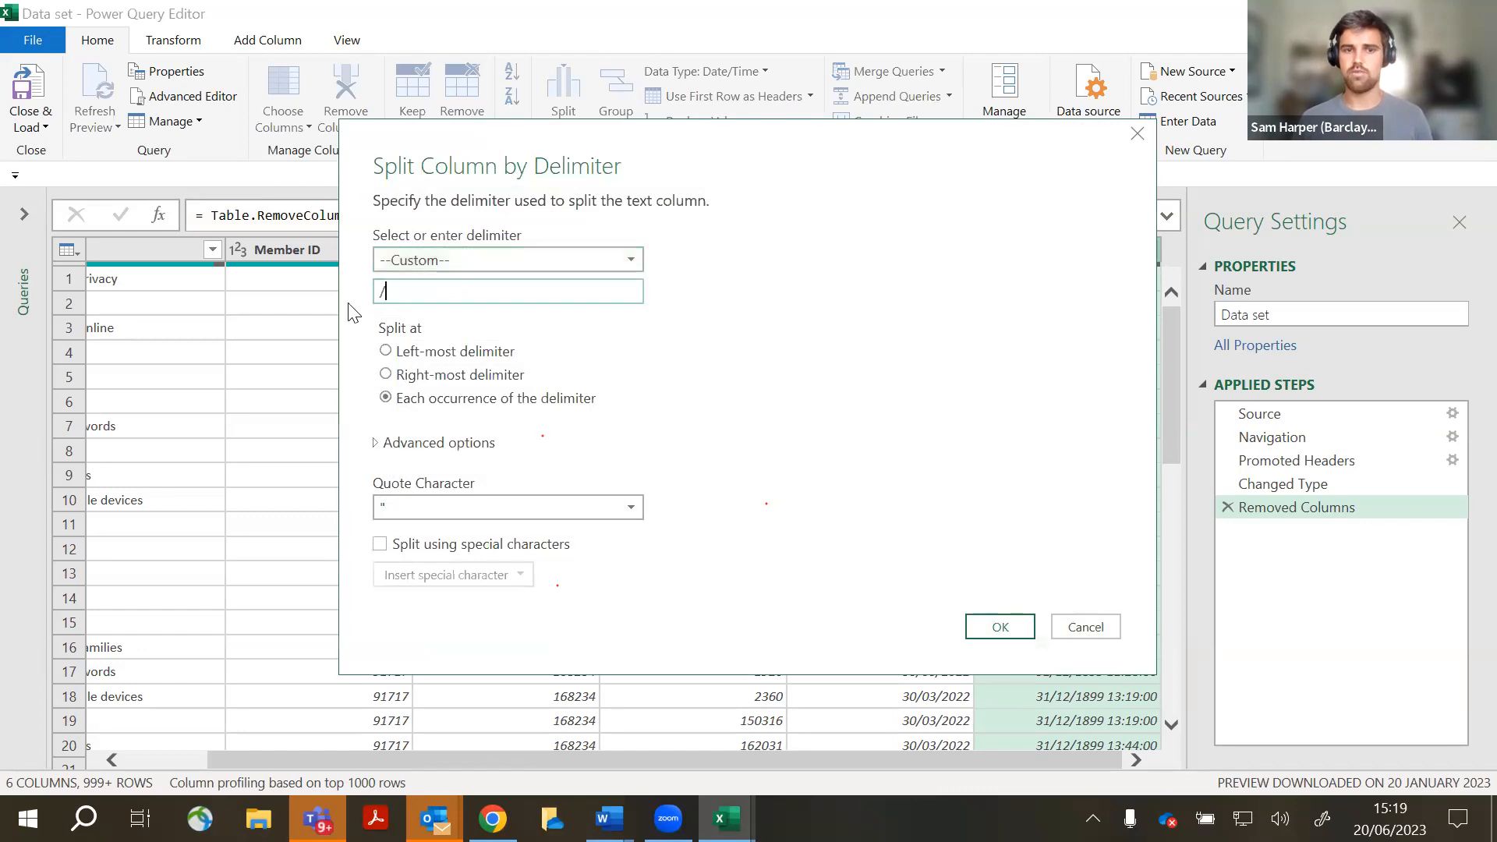
double_click(421, 301)
key(BackSpace)
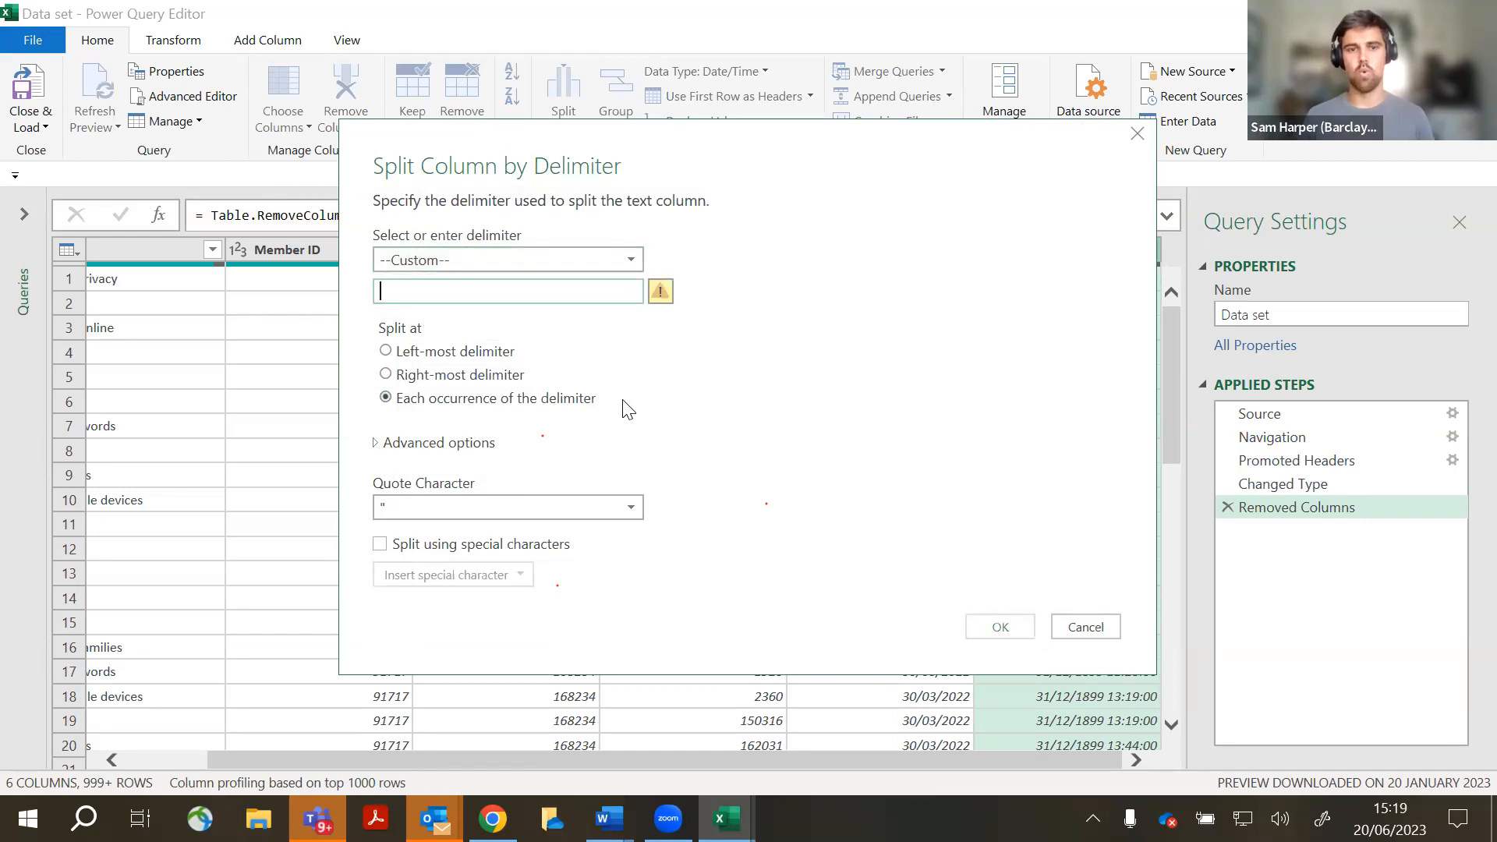
key(BackSpace)
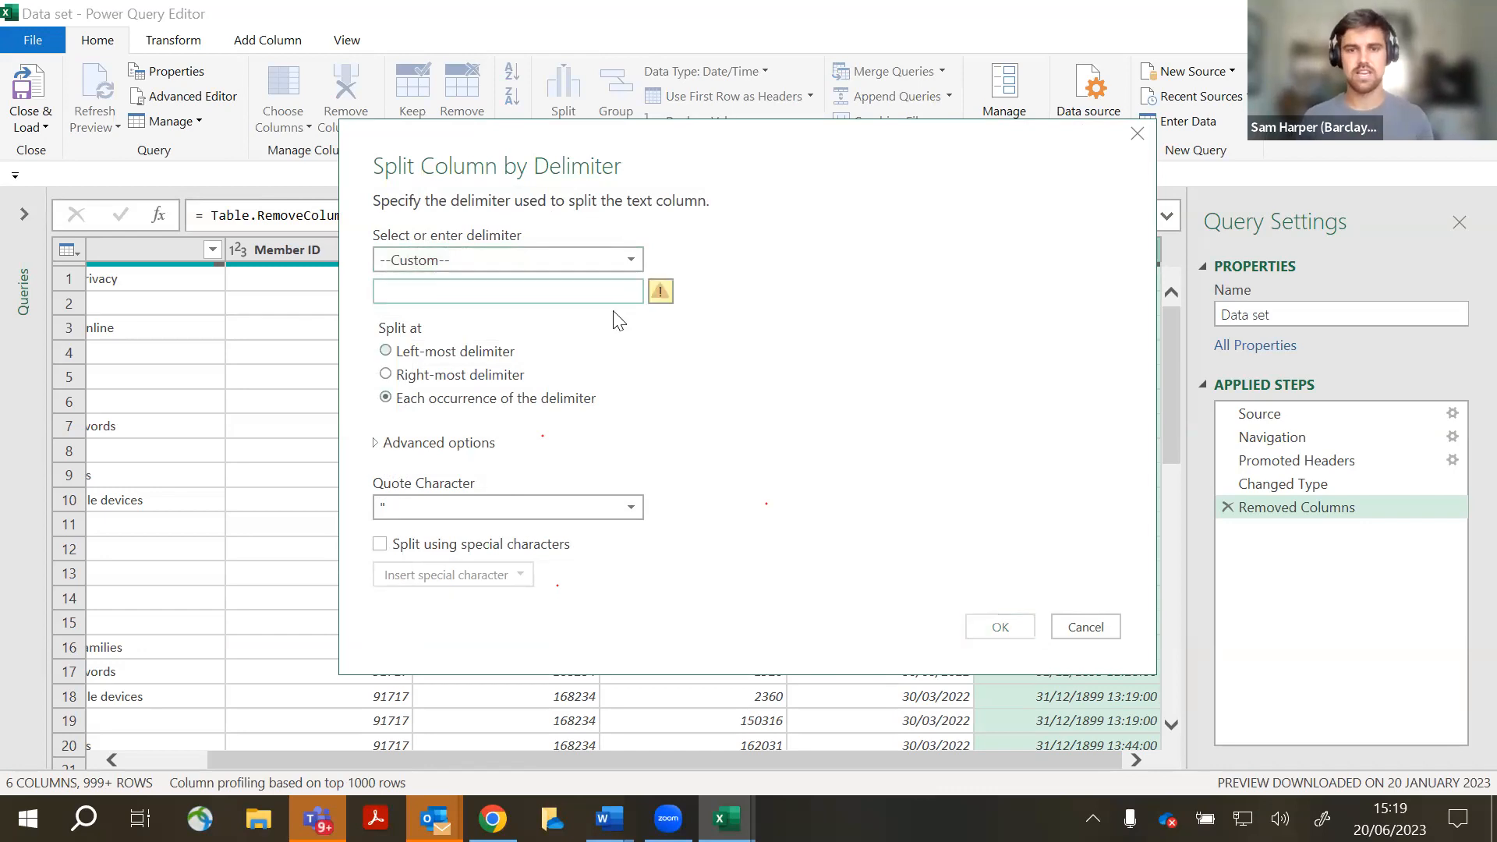
click(662, 294)
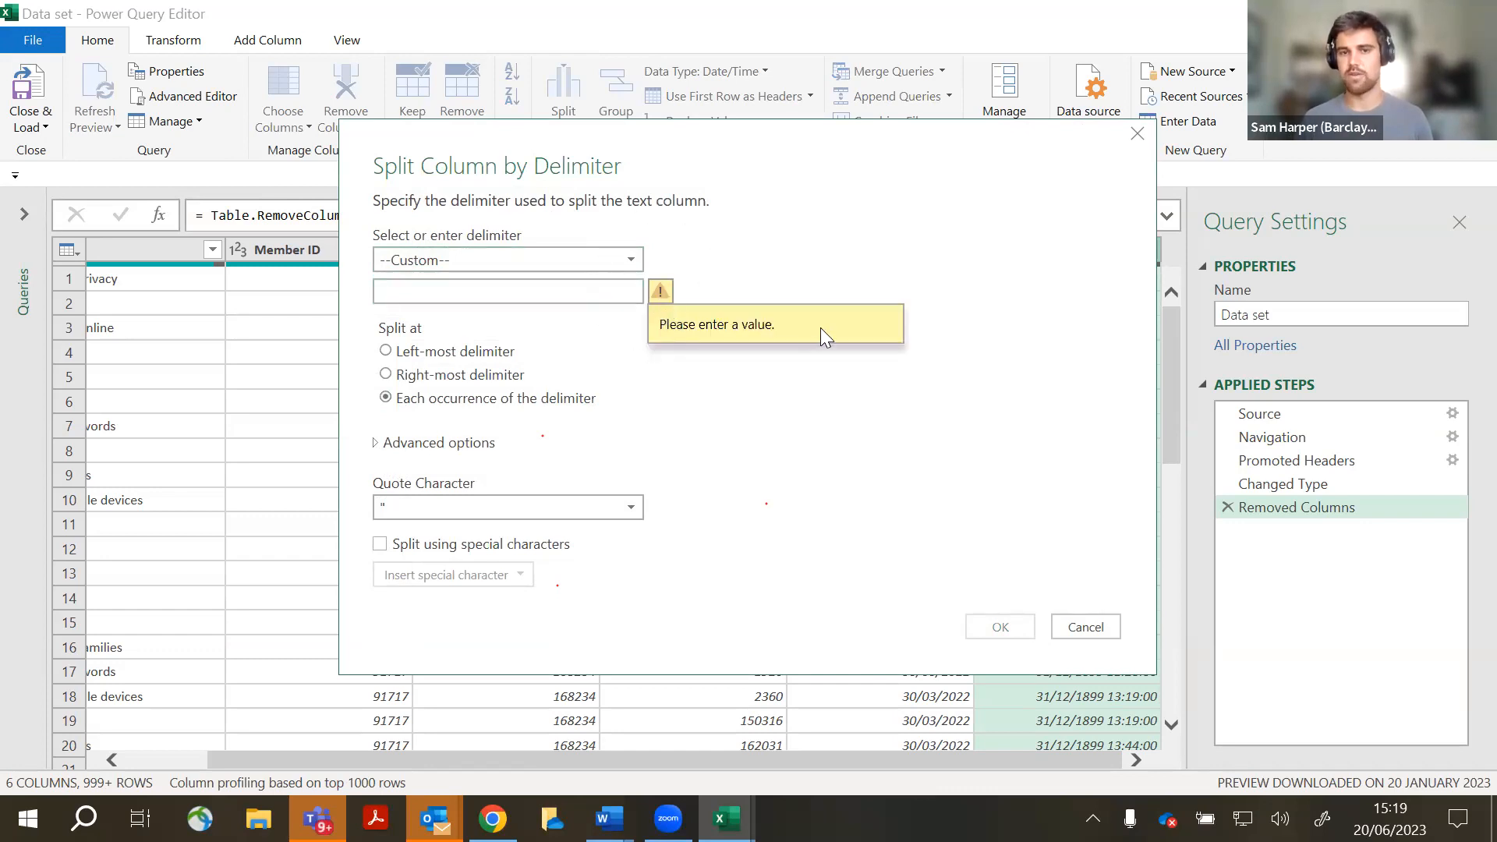
click(440, 297)
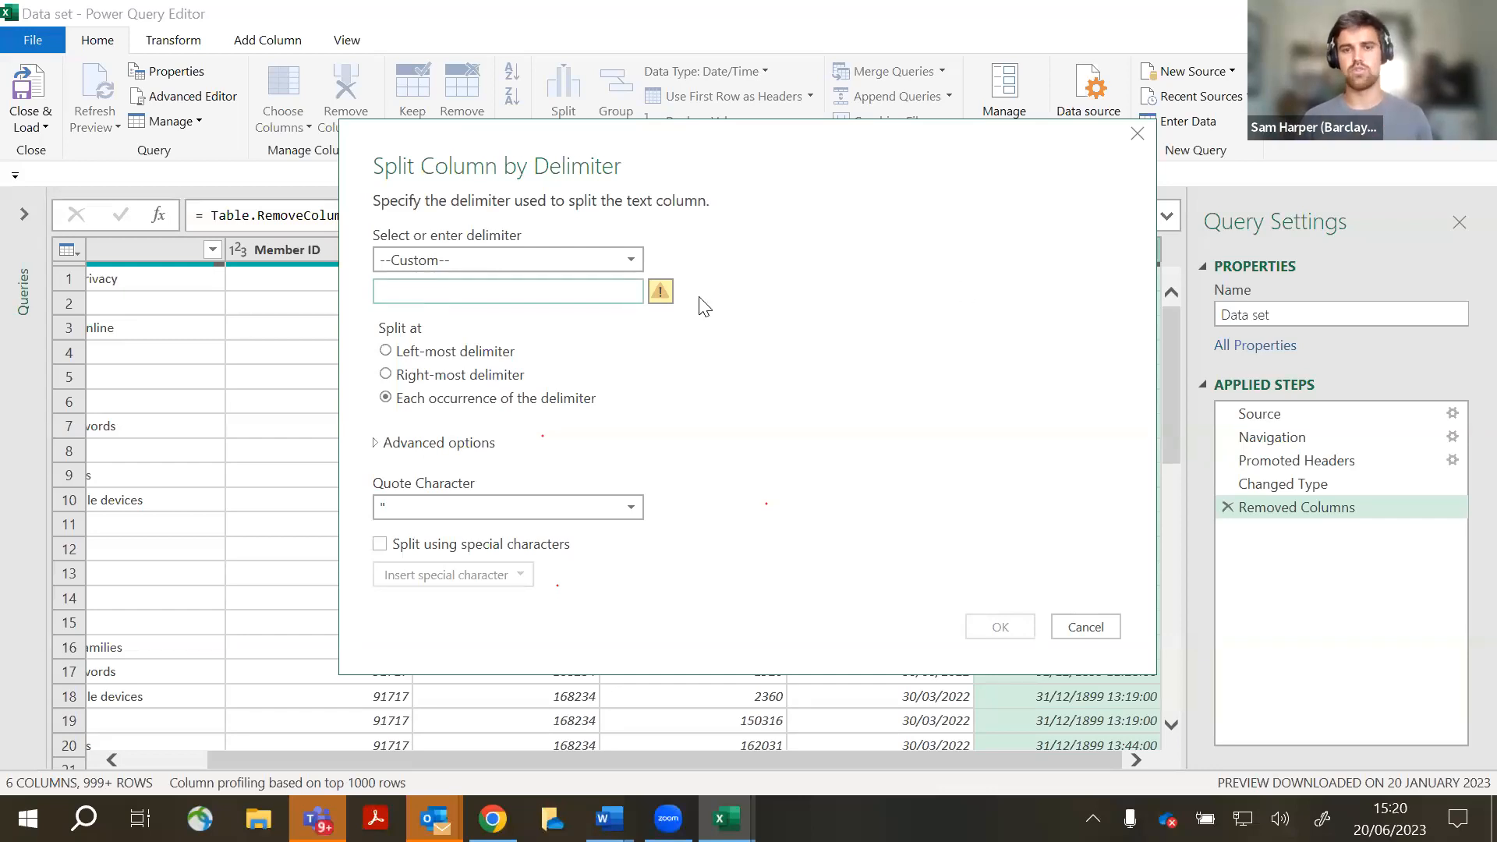
click(663, 311)
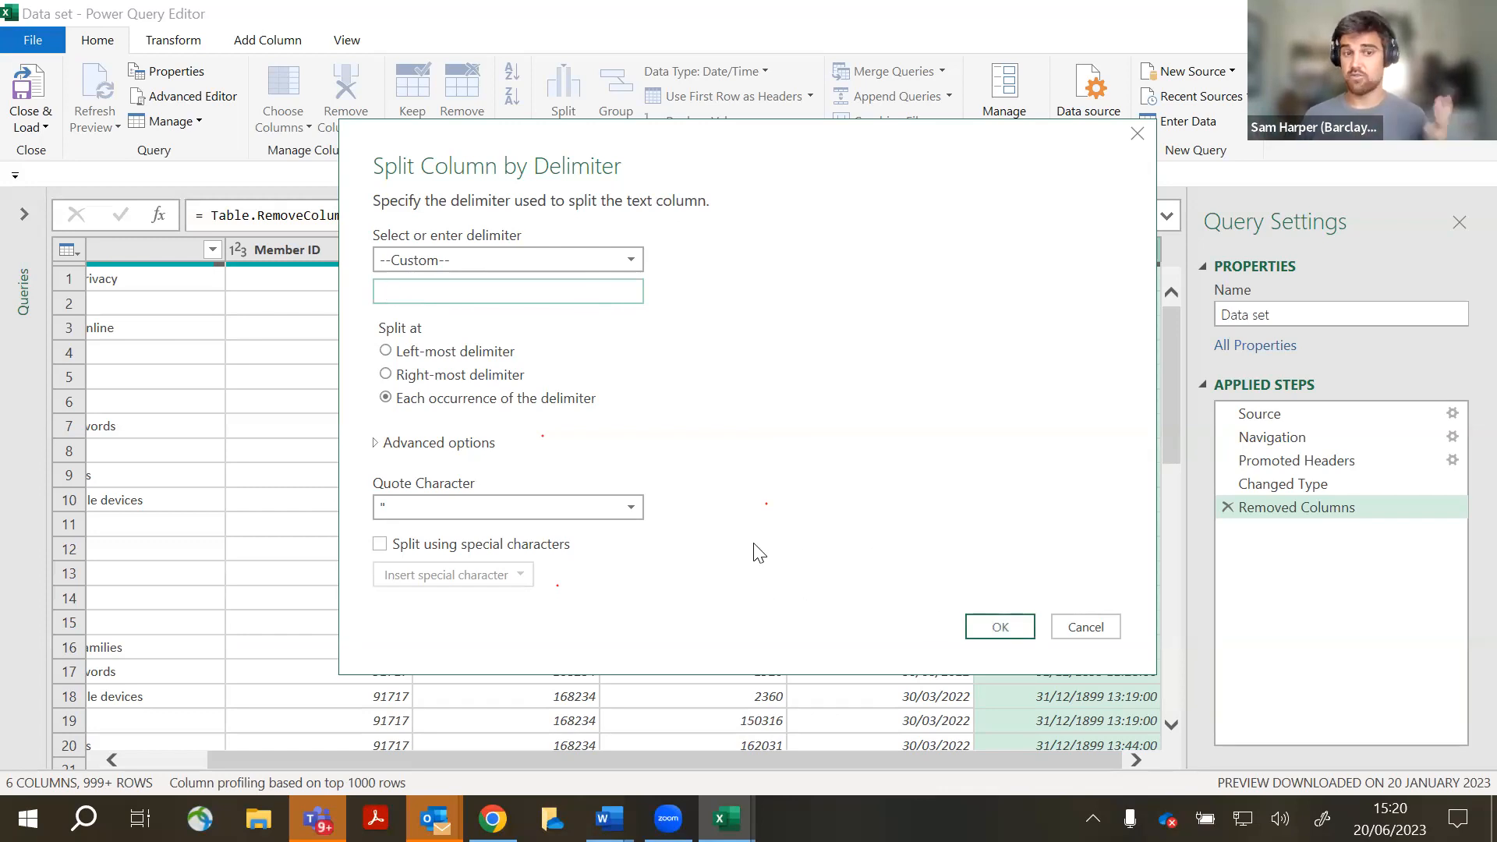
click(993, 620)
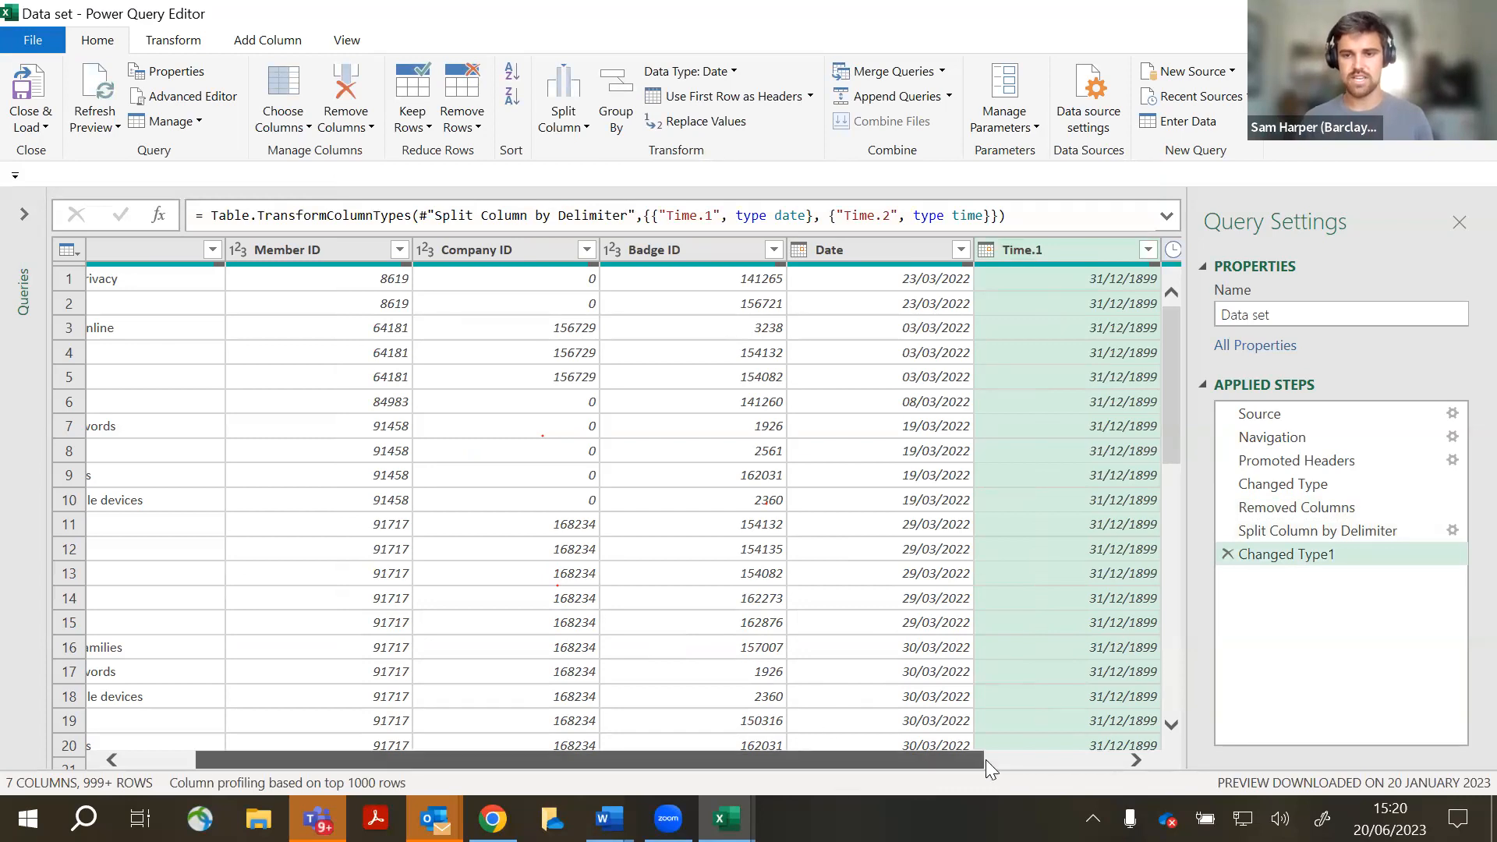
drag(986, 759, 1137, 755)
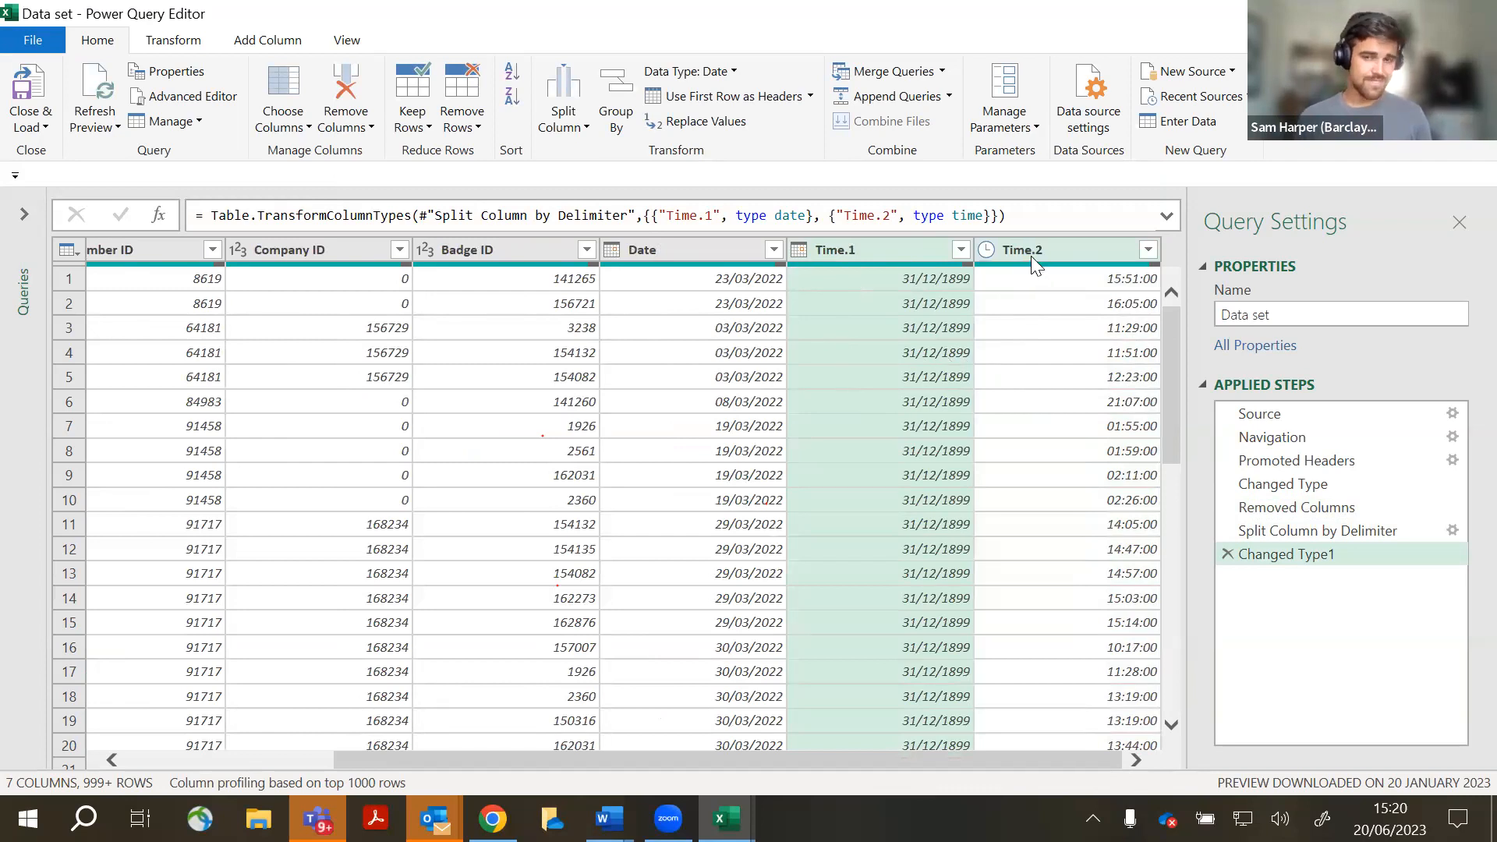
- Remove both Time.1 and Time.2, leaving five columns ending with Date
drag(909, 754, 981, 727)
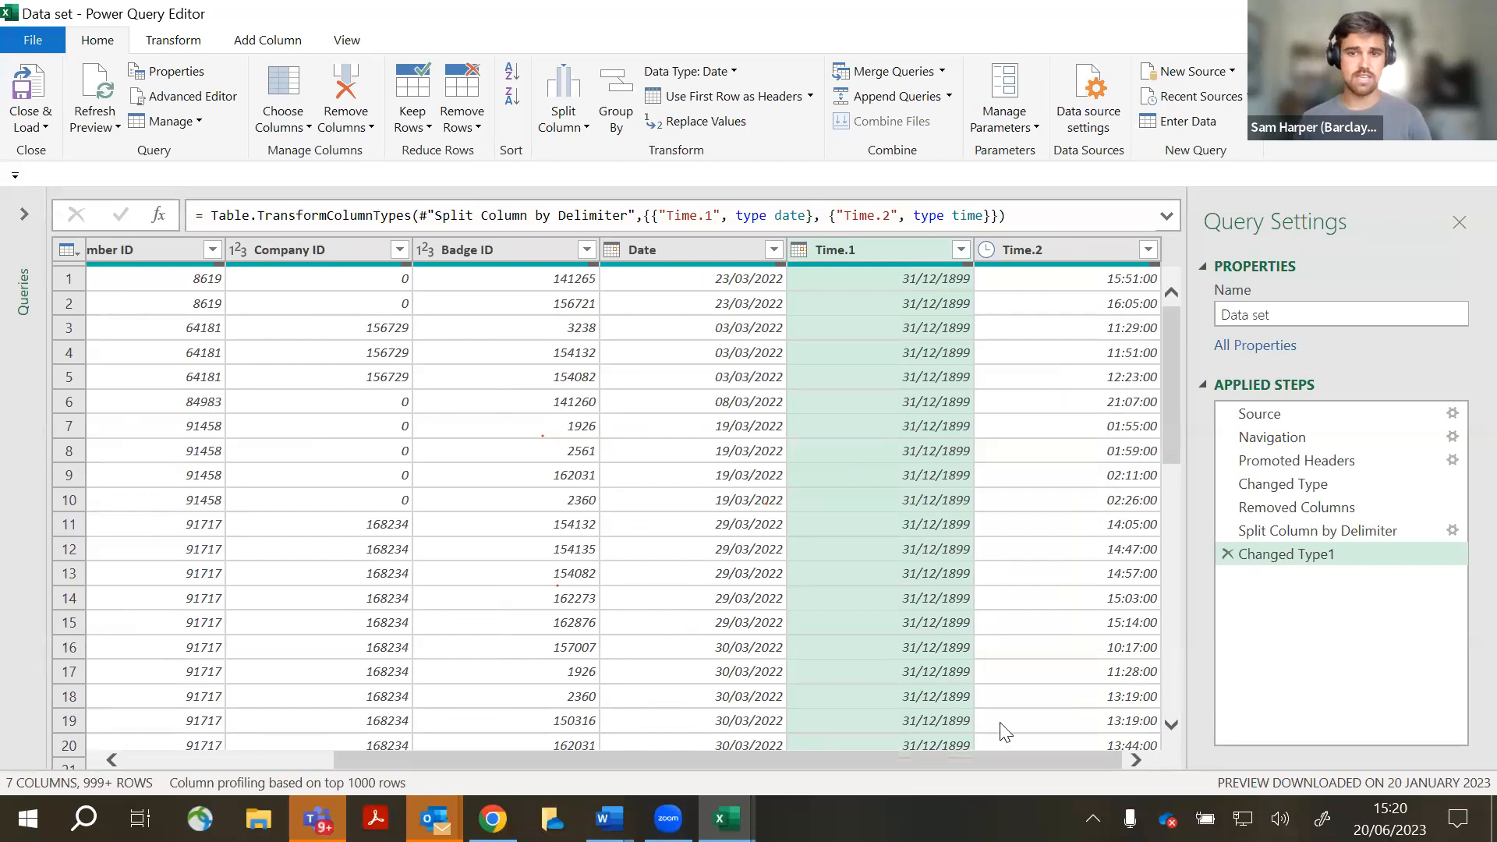
scroll(931, 600, down, 5)
scroll(931, 601, up, 5)
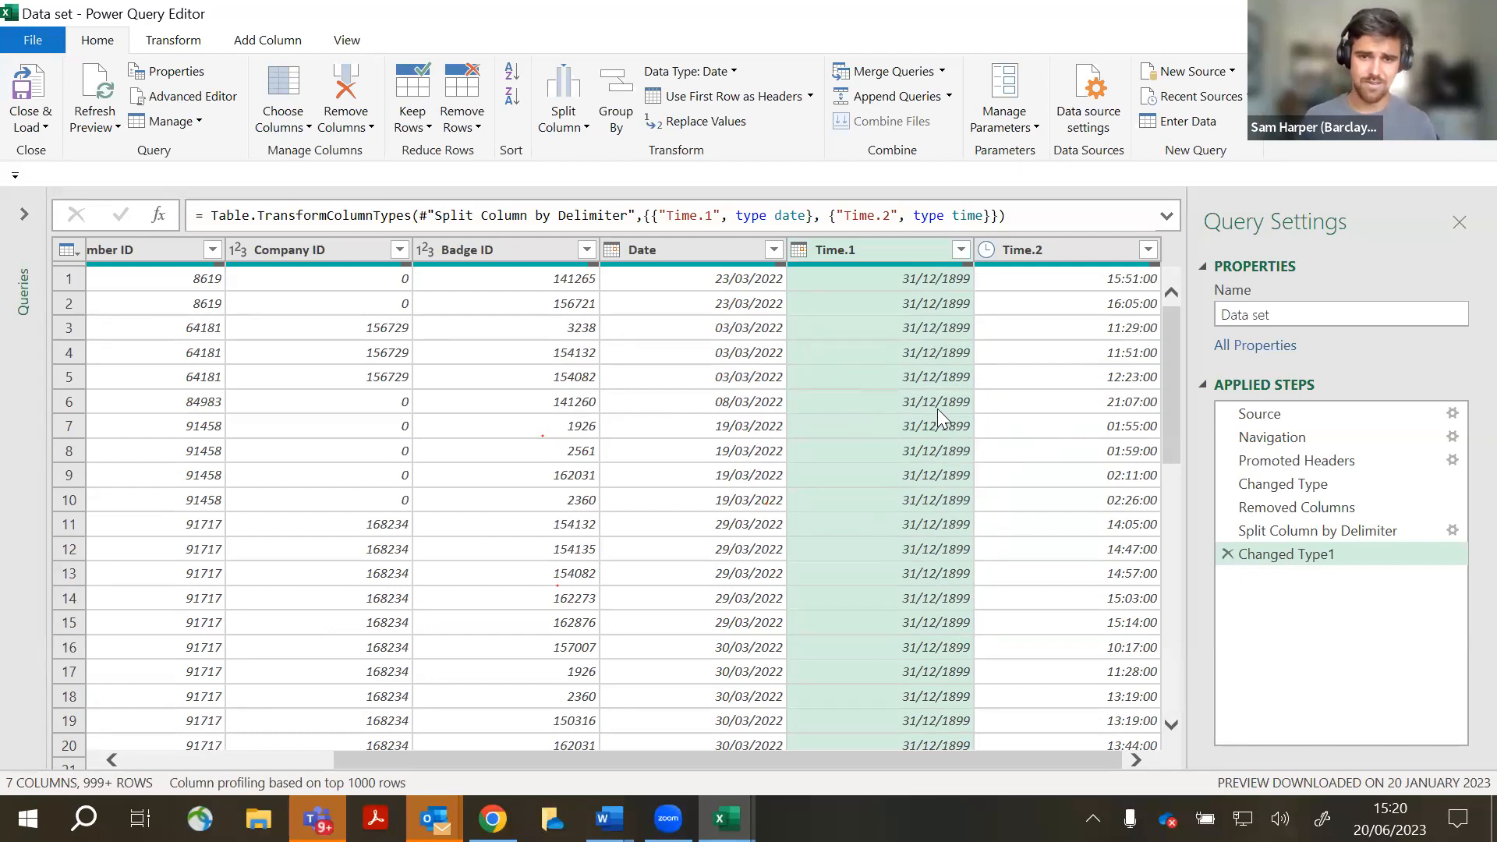
click(359, 101)
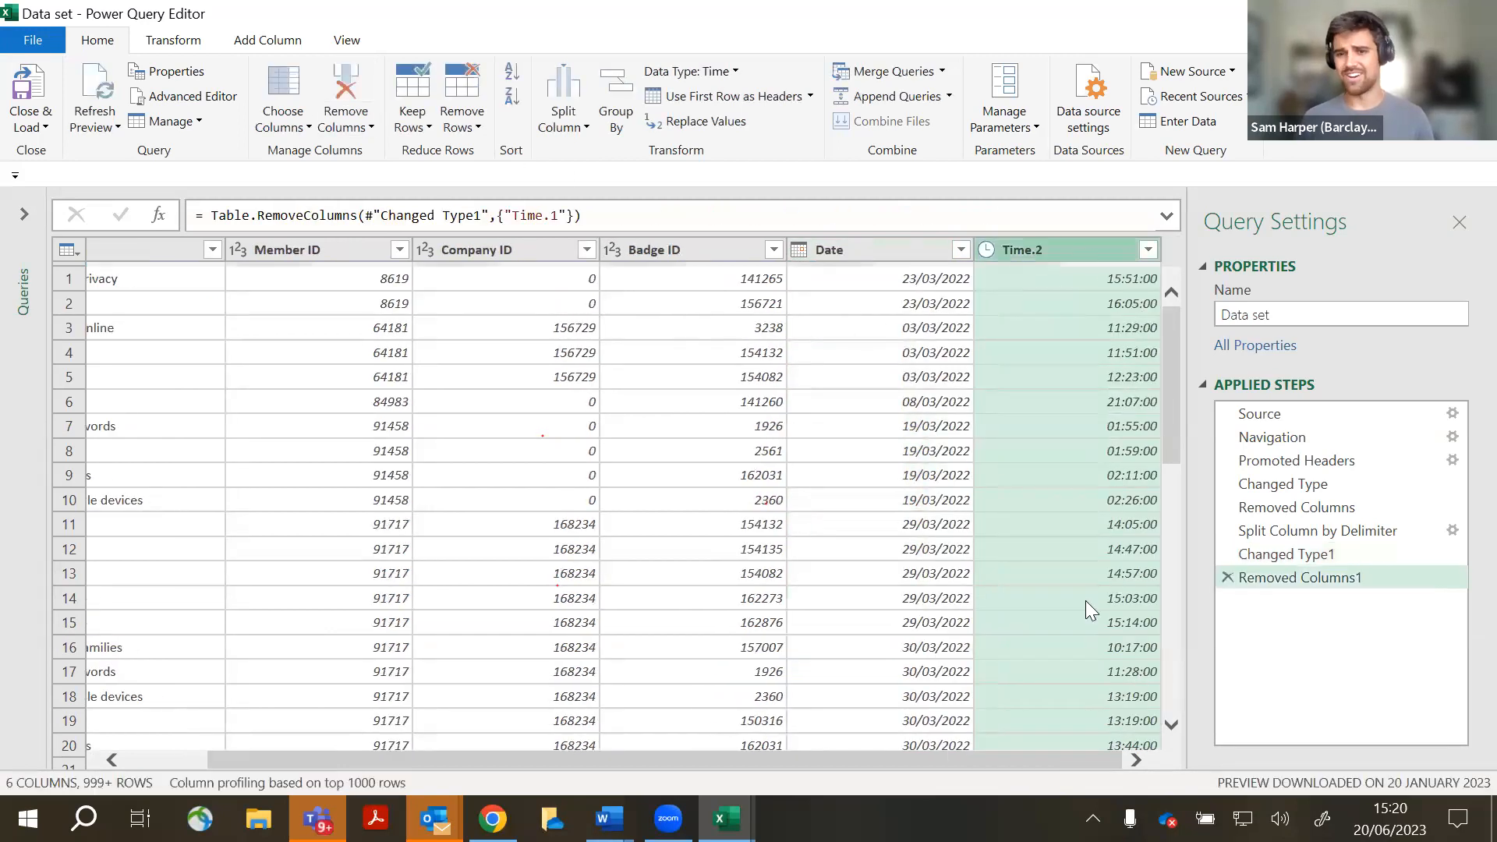
click(346, 90)
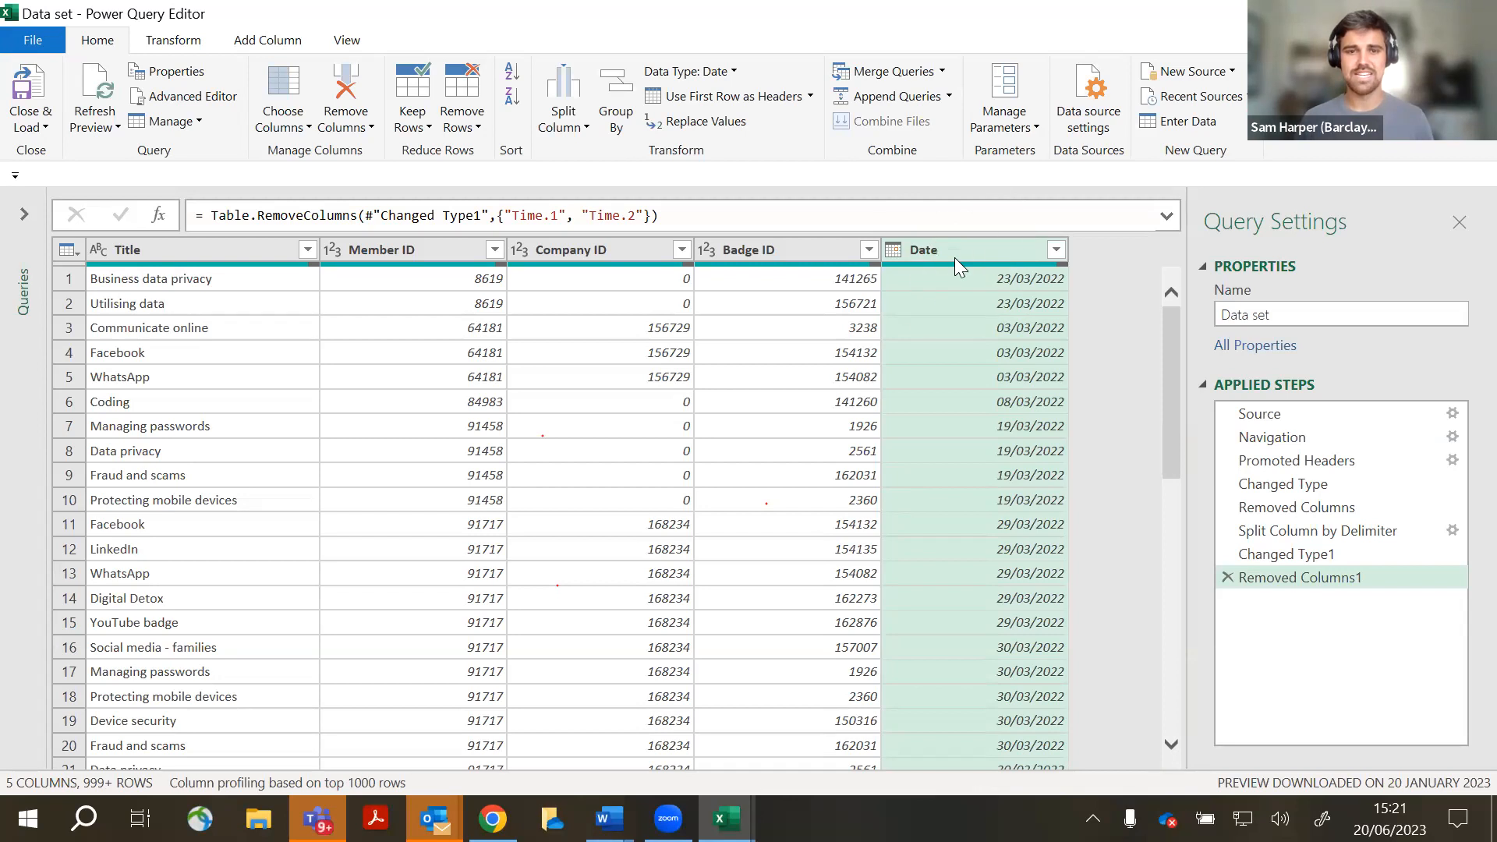
- Drag Date beside Title and Badge ID before Company ID, then refresh the preview
drag(954, 257, 335, 250)
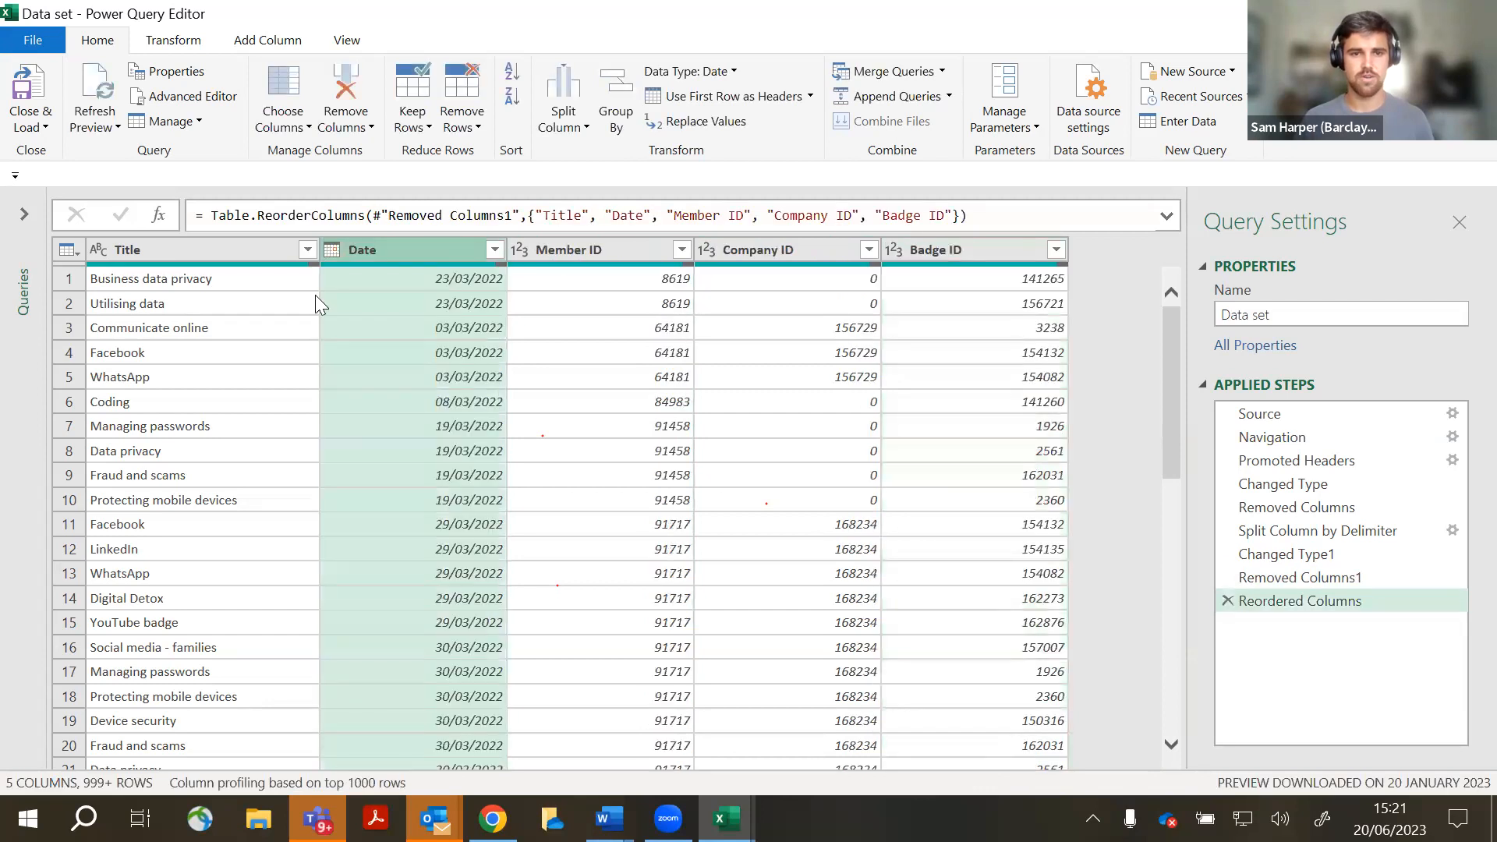
drag(956, 253, 791, 505)
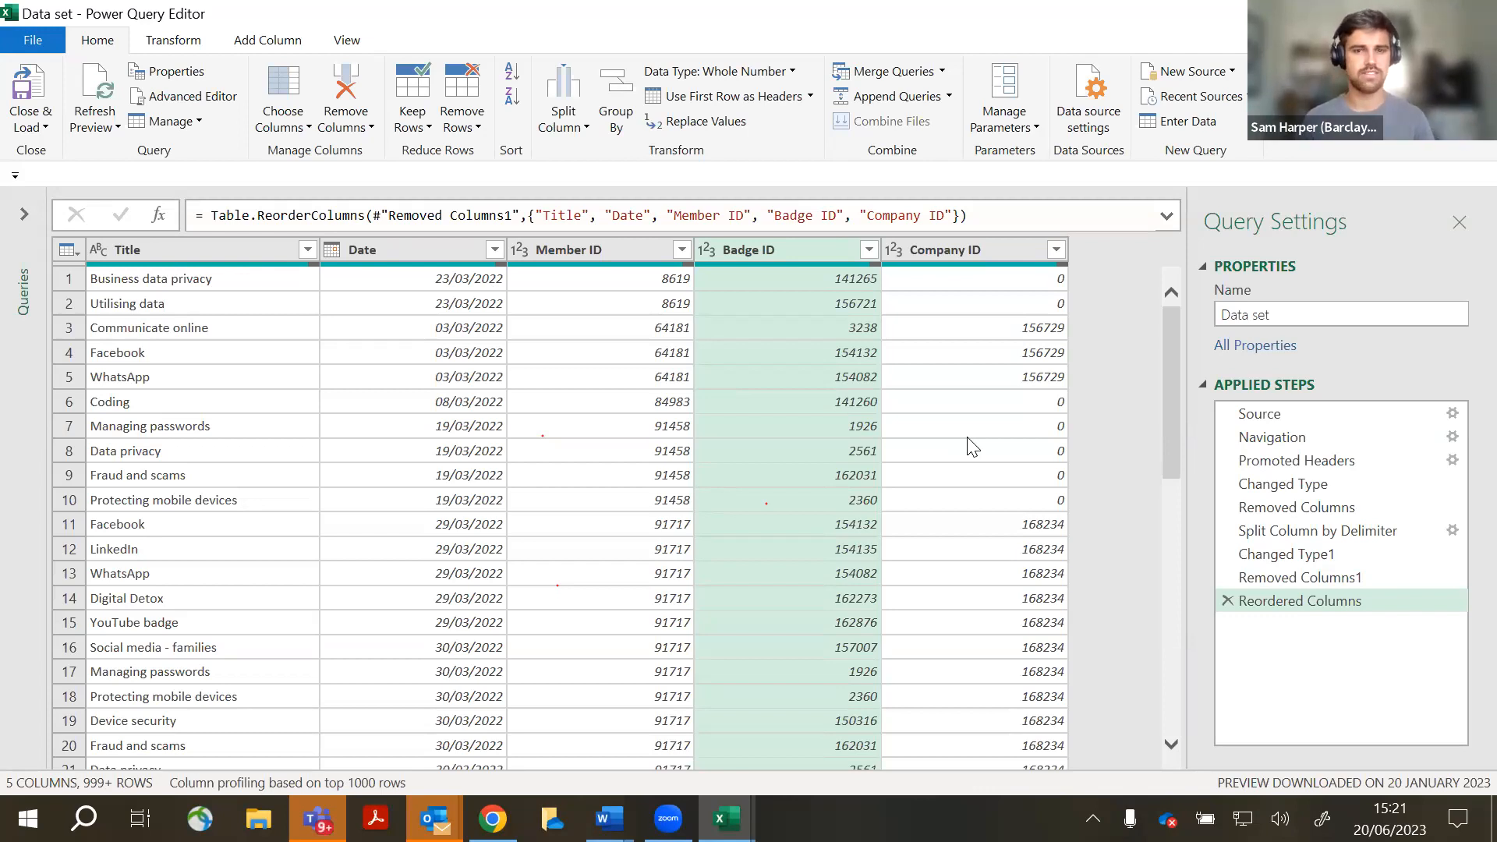
click(97, 111)
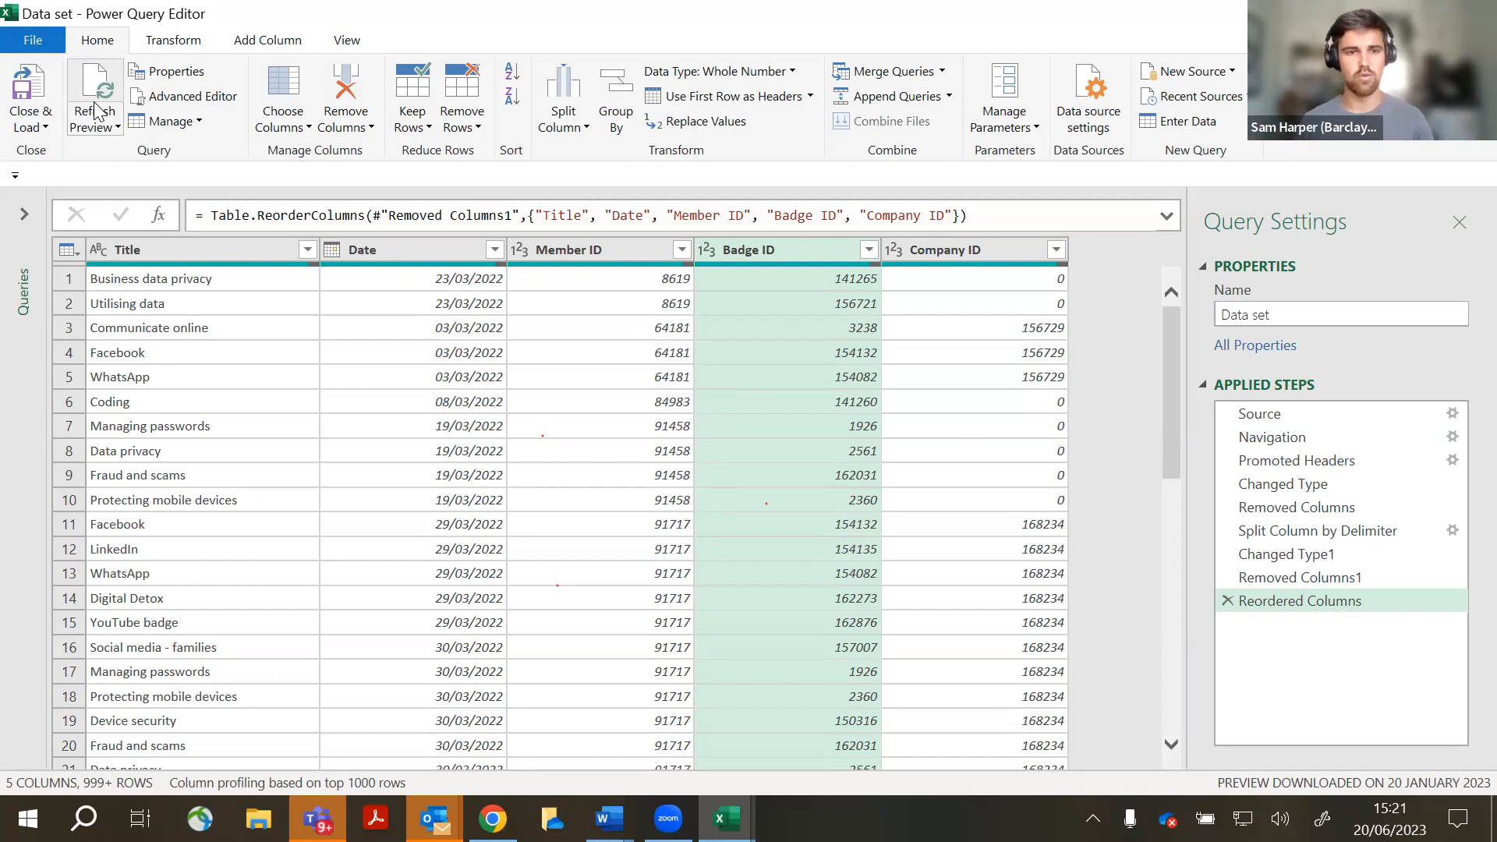
key(ctrl)
key(ctrl)
key(ctrl)
key(ctrl)
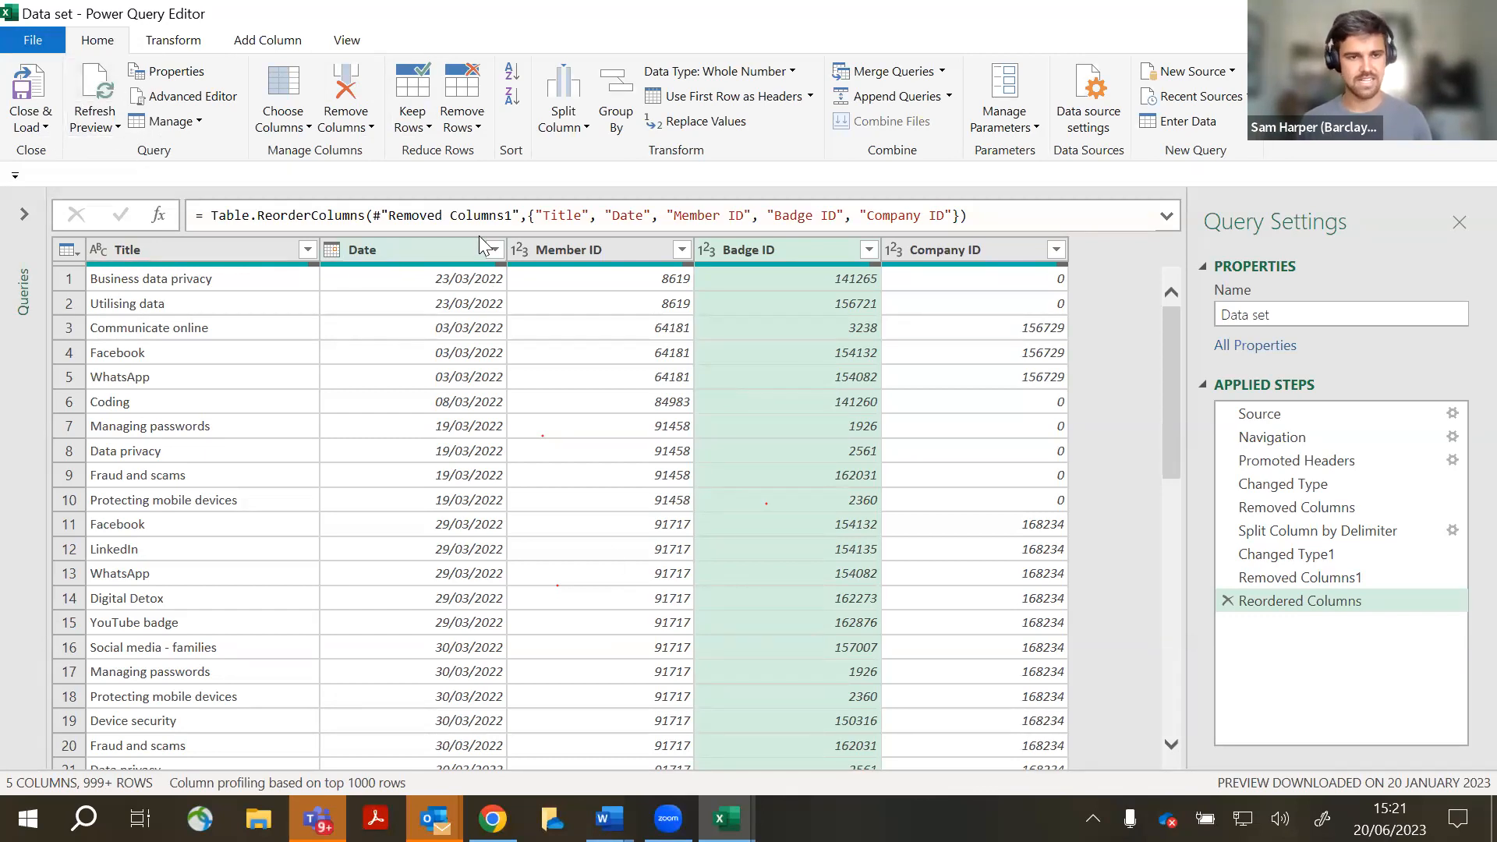
scroll(1150, 370, down, 4)
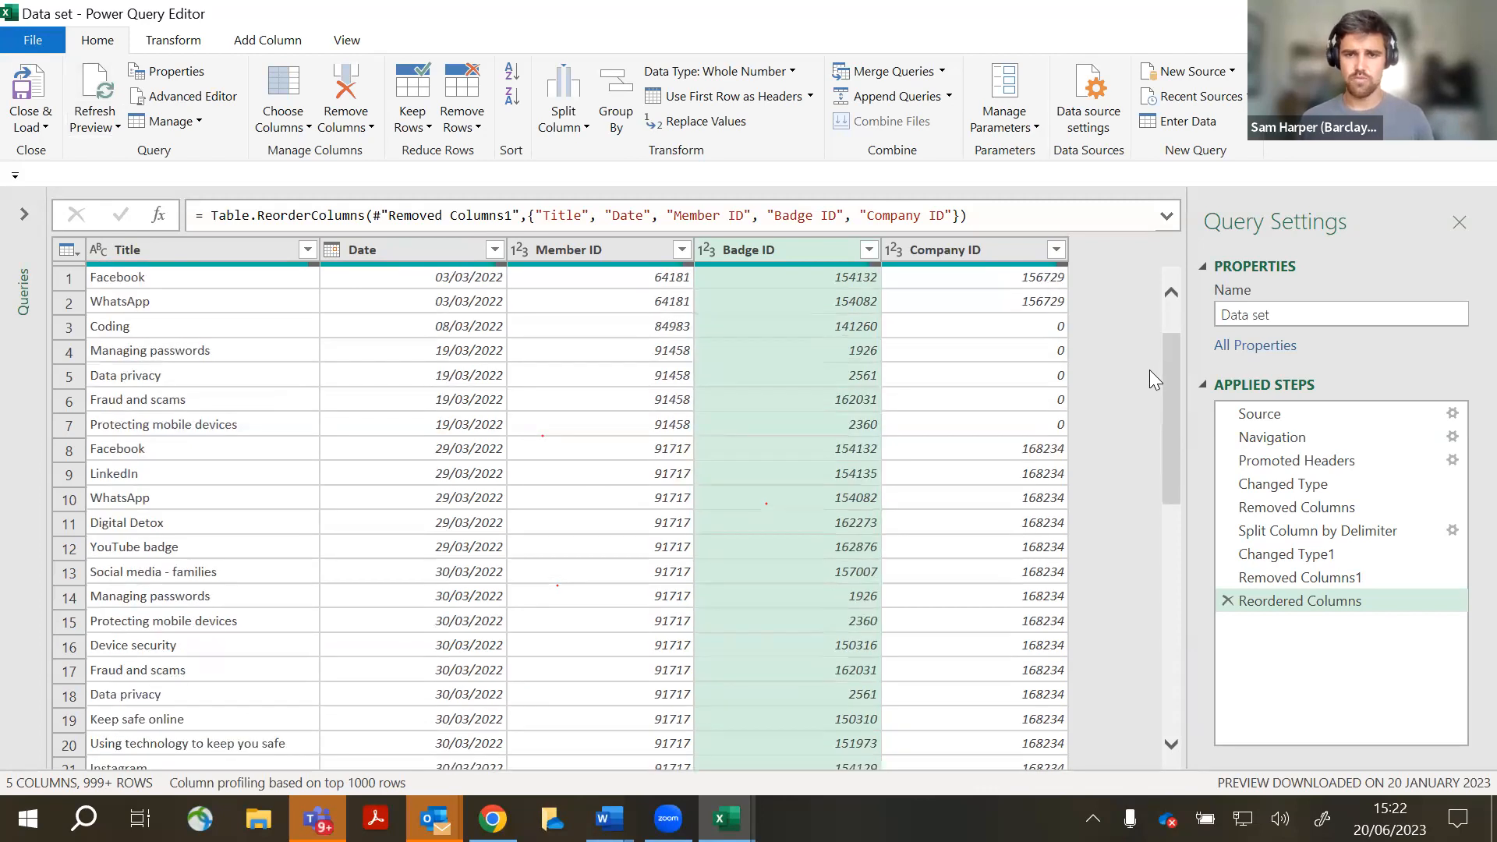
scroll(1140, 379, up, 4)
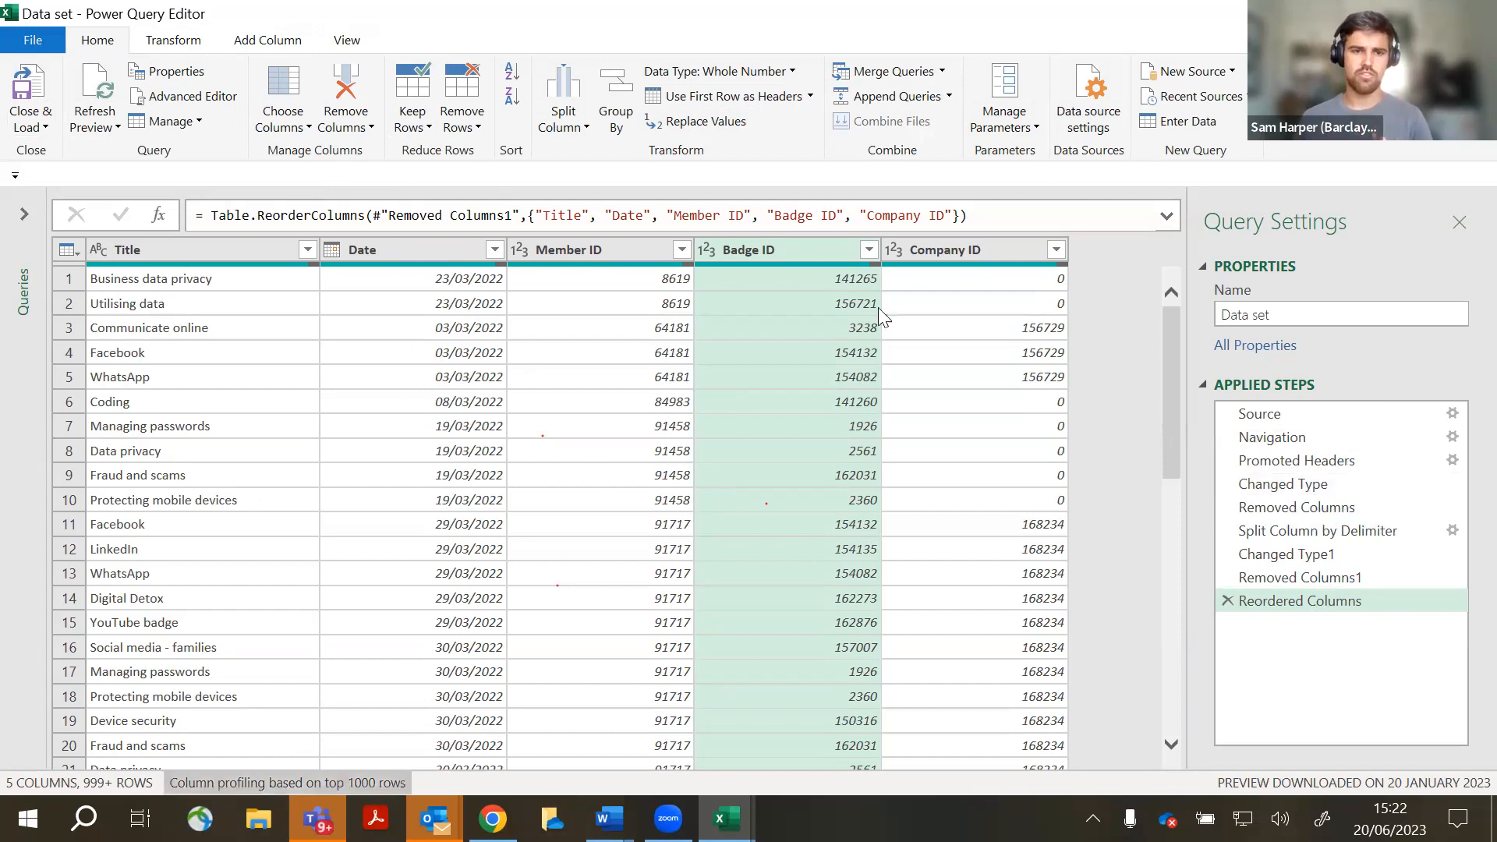
key(ctrl)
- Close & Load the query to the Data set sheet and close the Queries & Connections pane
click(38, 97)
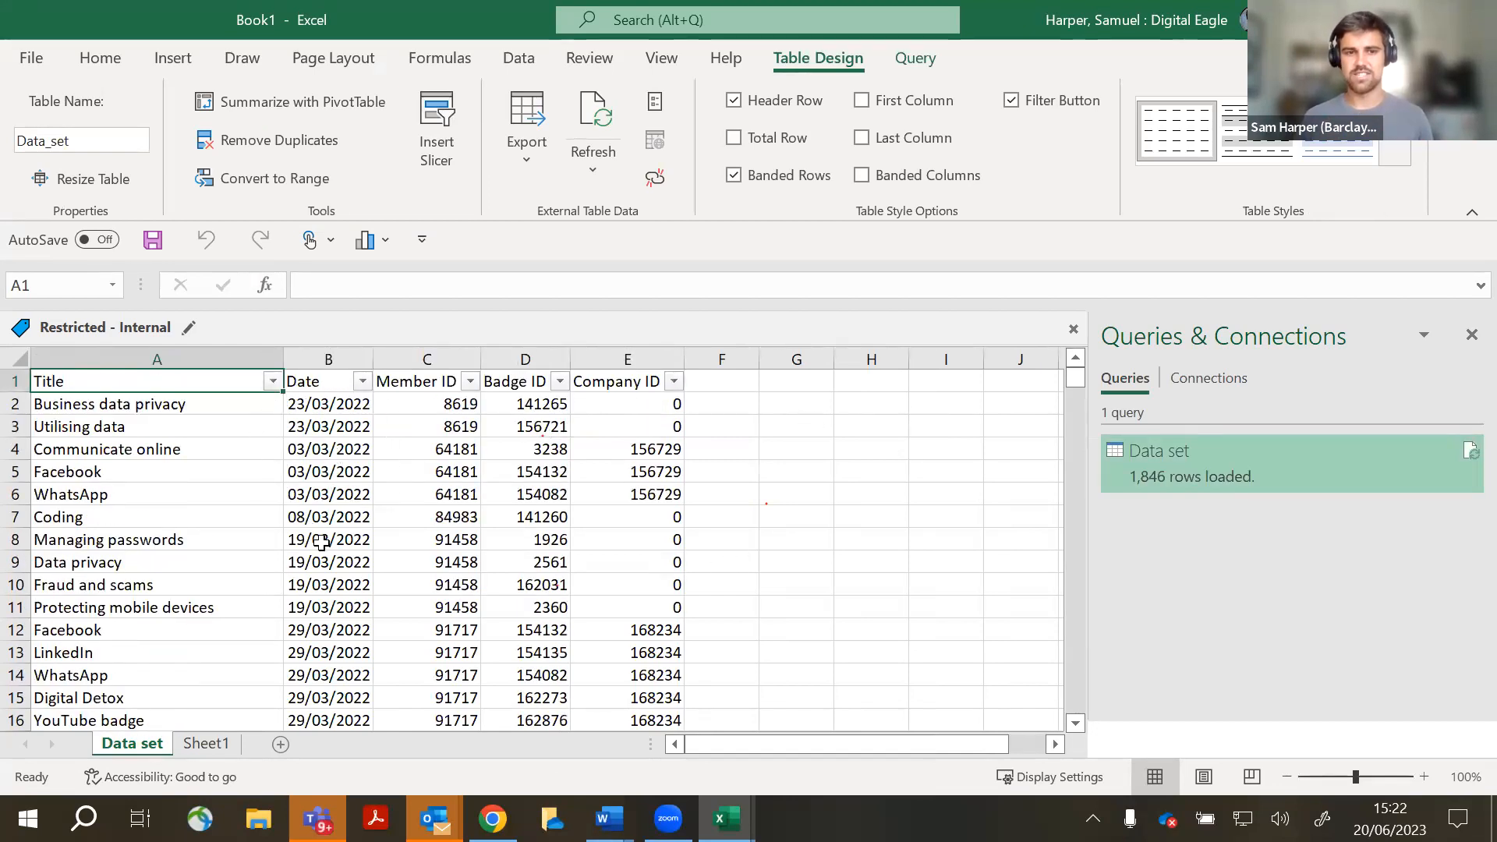
scroll(733, 421, down, 7)
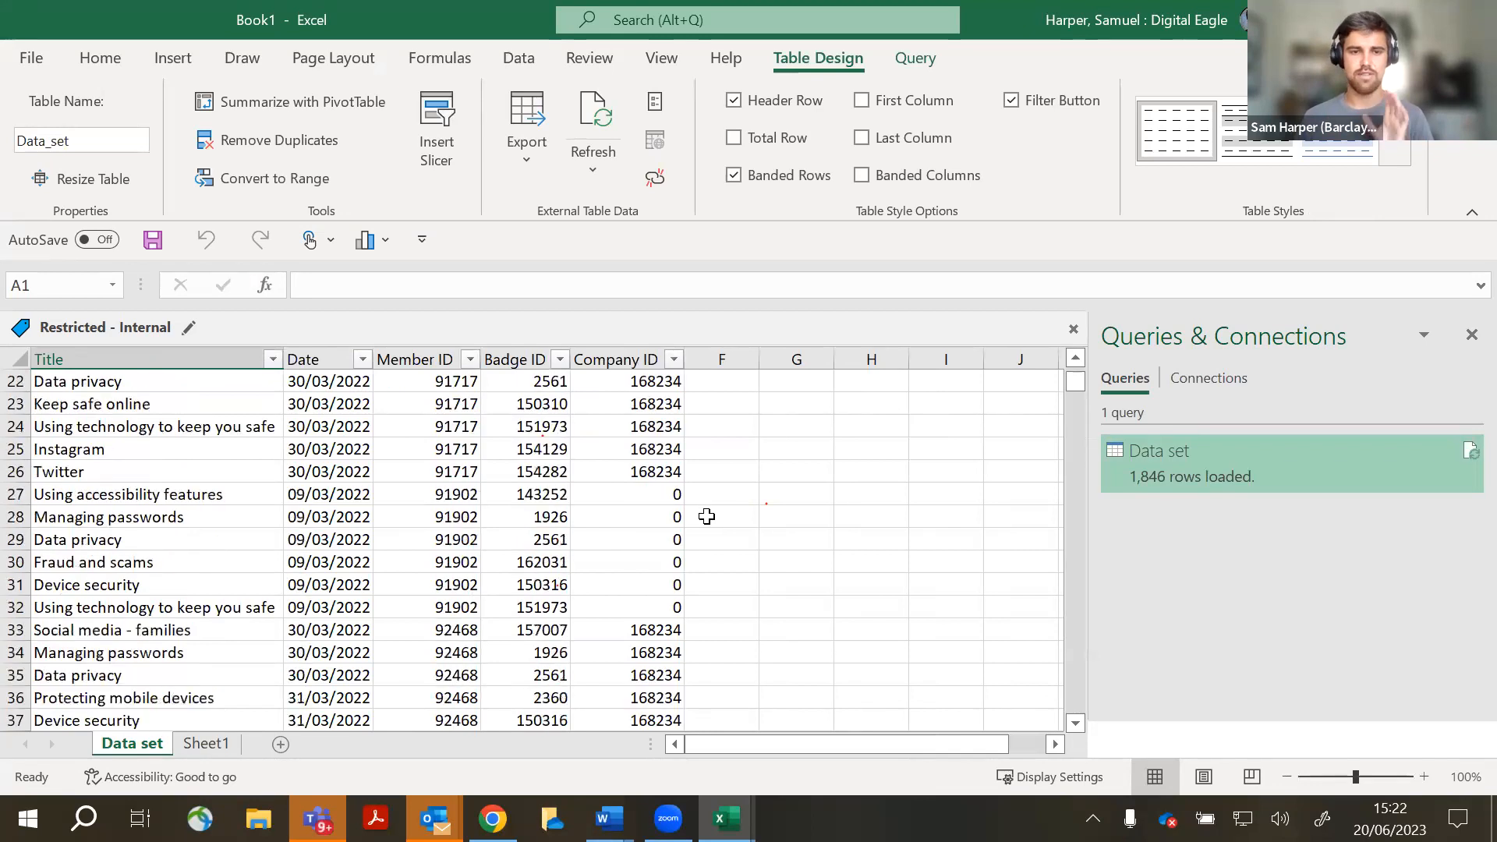
scroll(709, 515, up, 7)
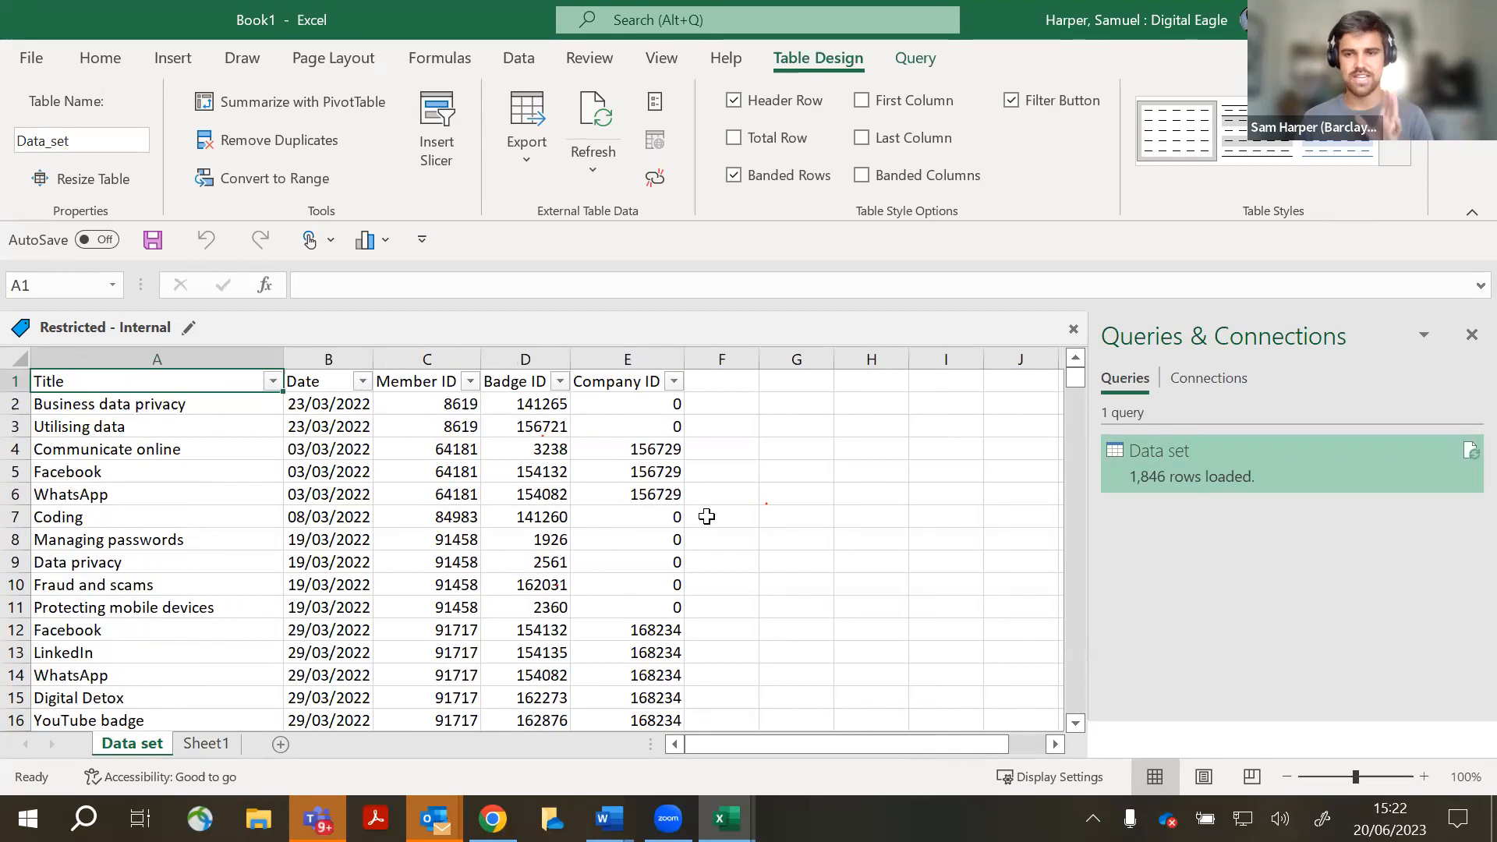
click(1465, 340)
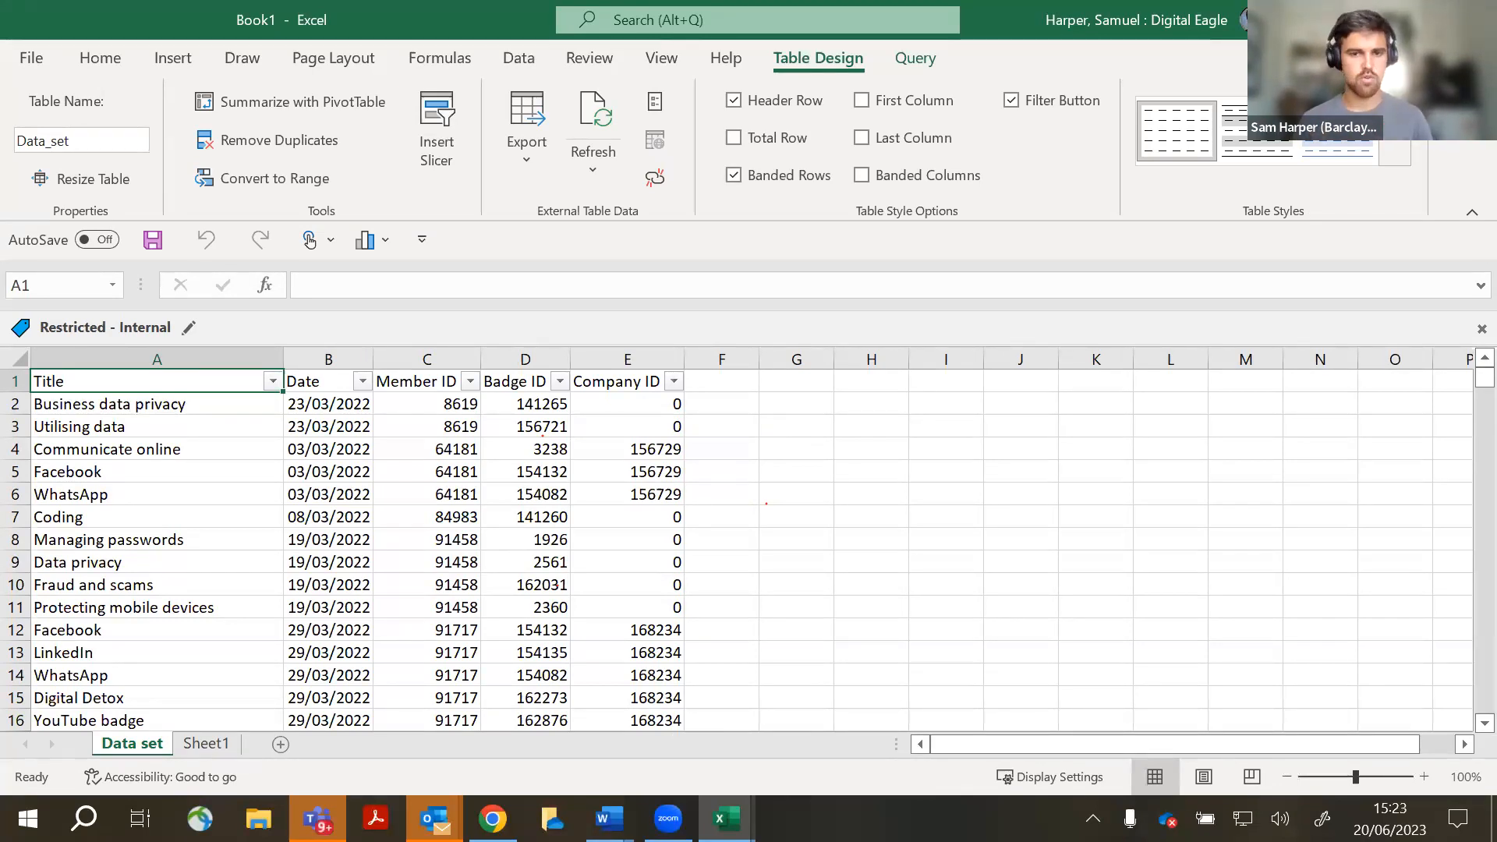
- Scroll through the loaded 1,846-row table, click outside it, then select its top rows
scroll(315, 508, down, 20)
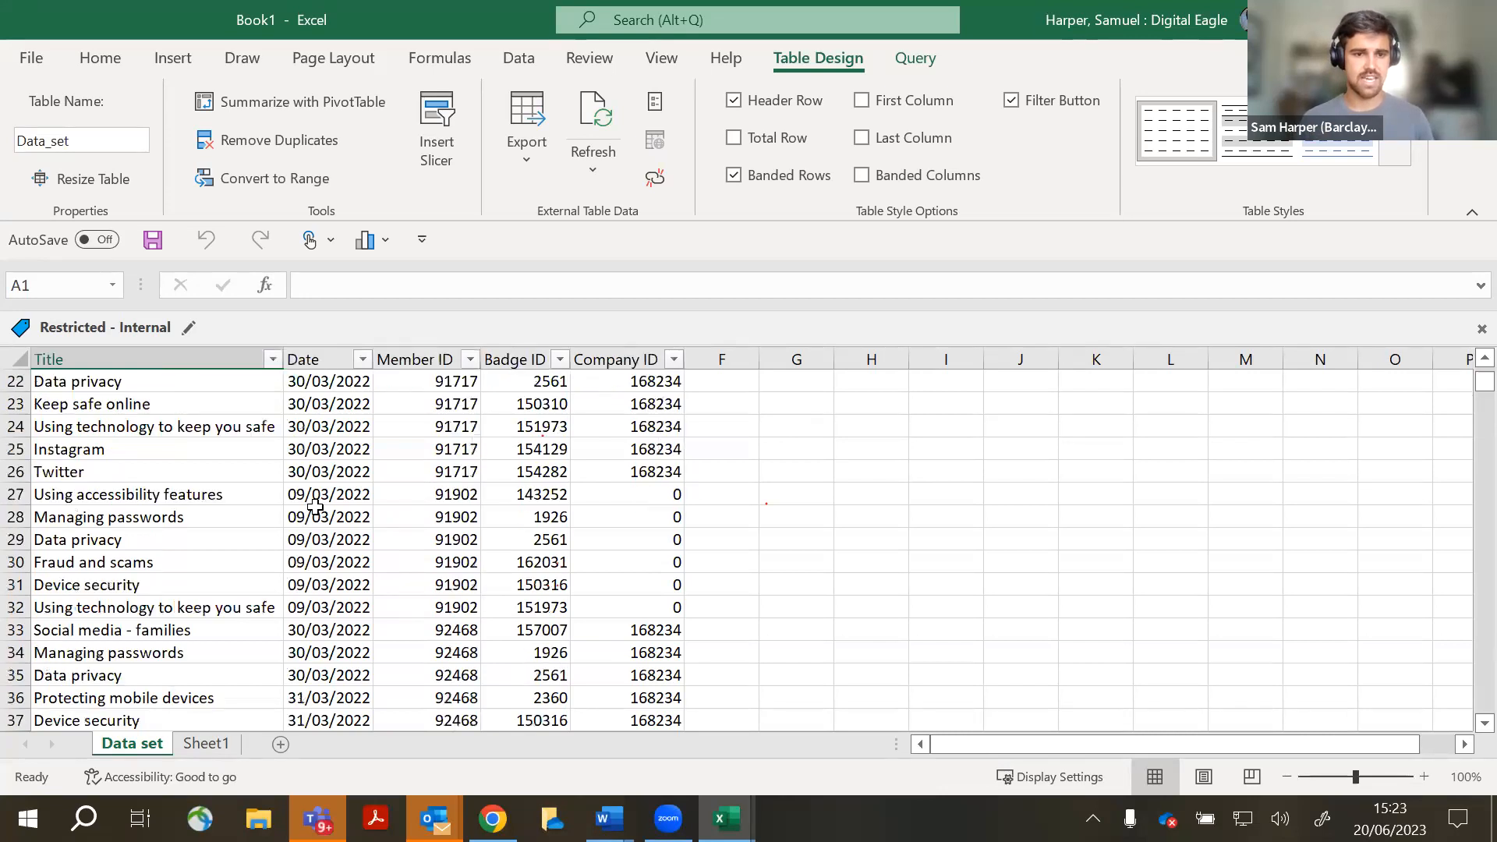
scroll(315, 507, down, 13)
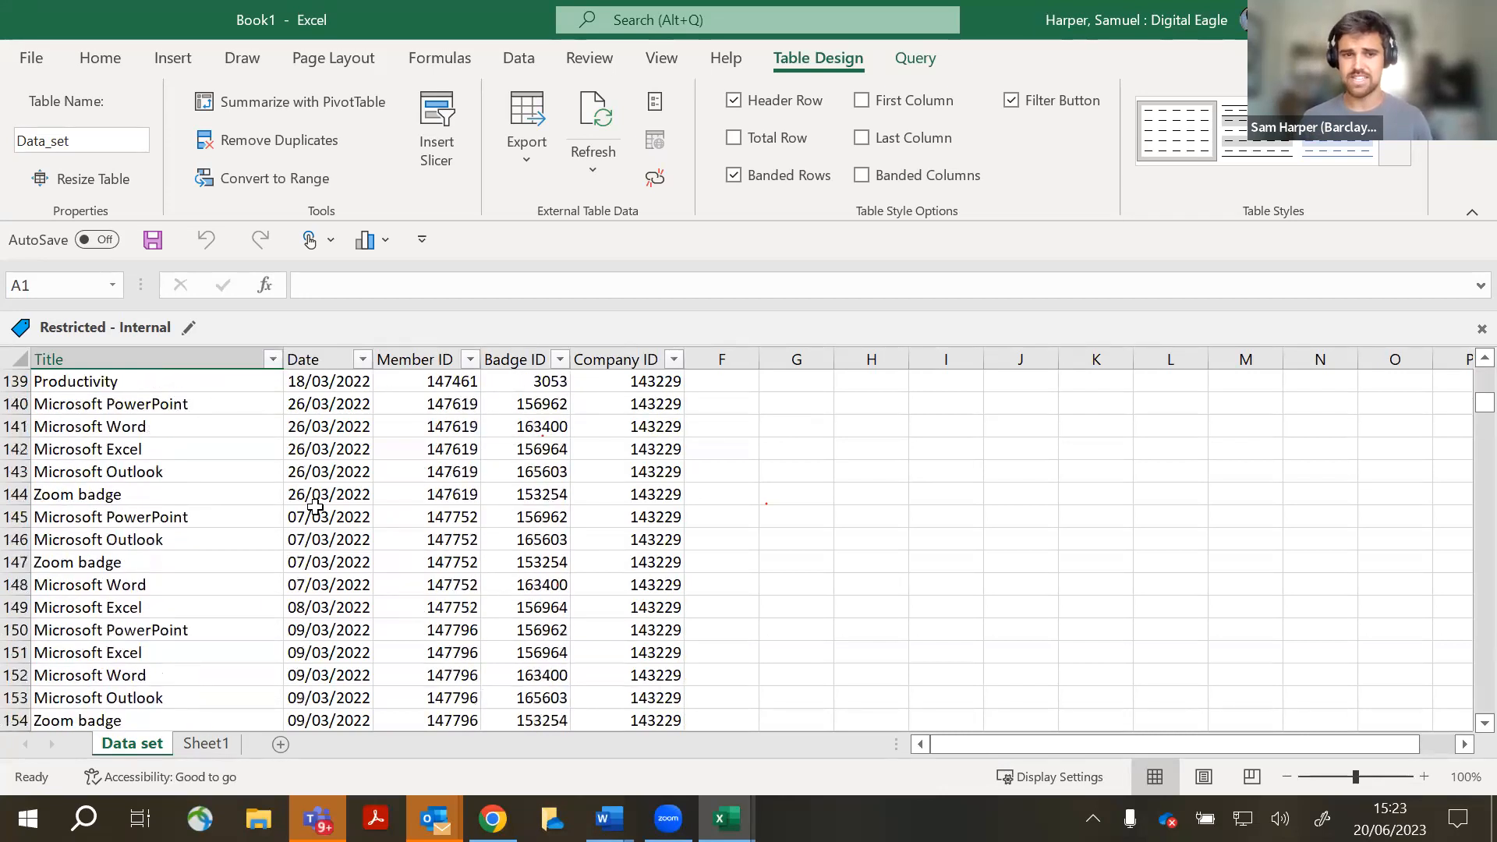
scroll(315, 507, up, 20)
scroll(315, 508, up, 1)
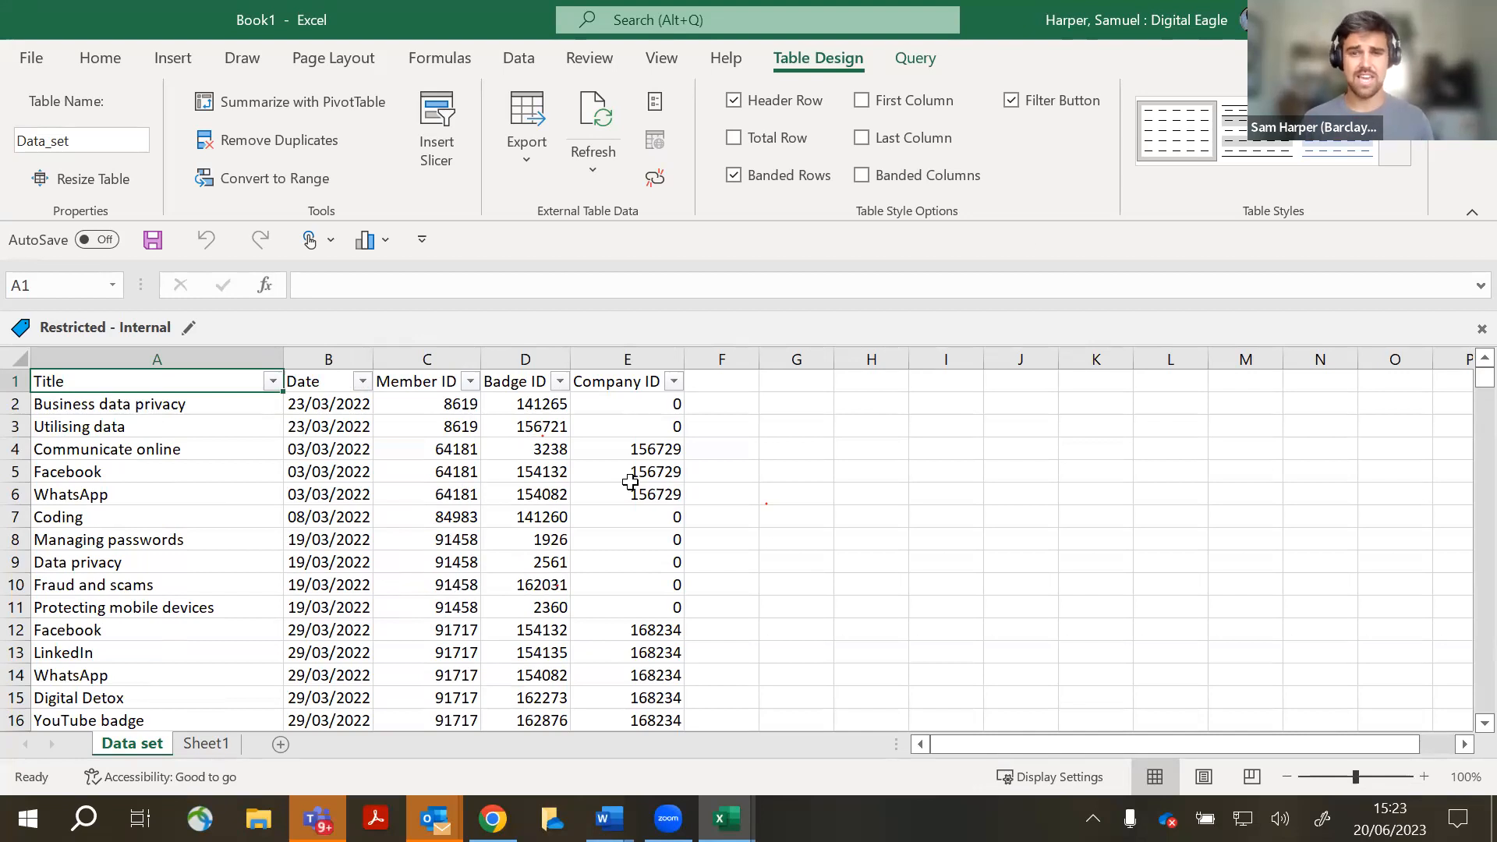
click(822, 375)
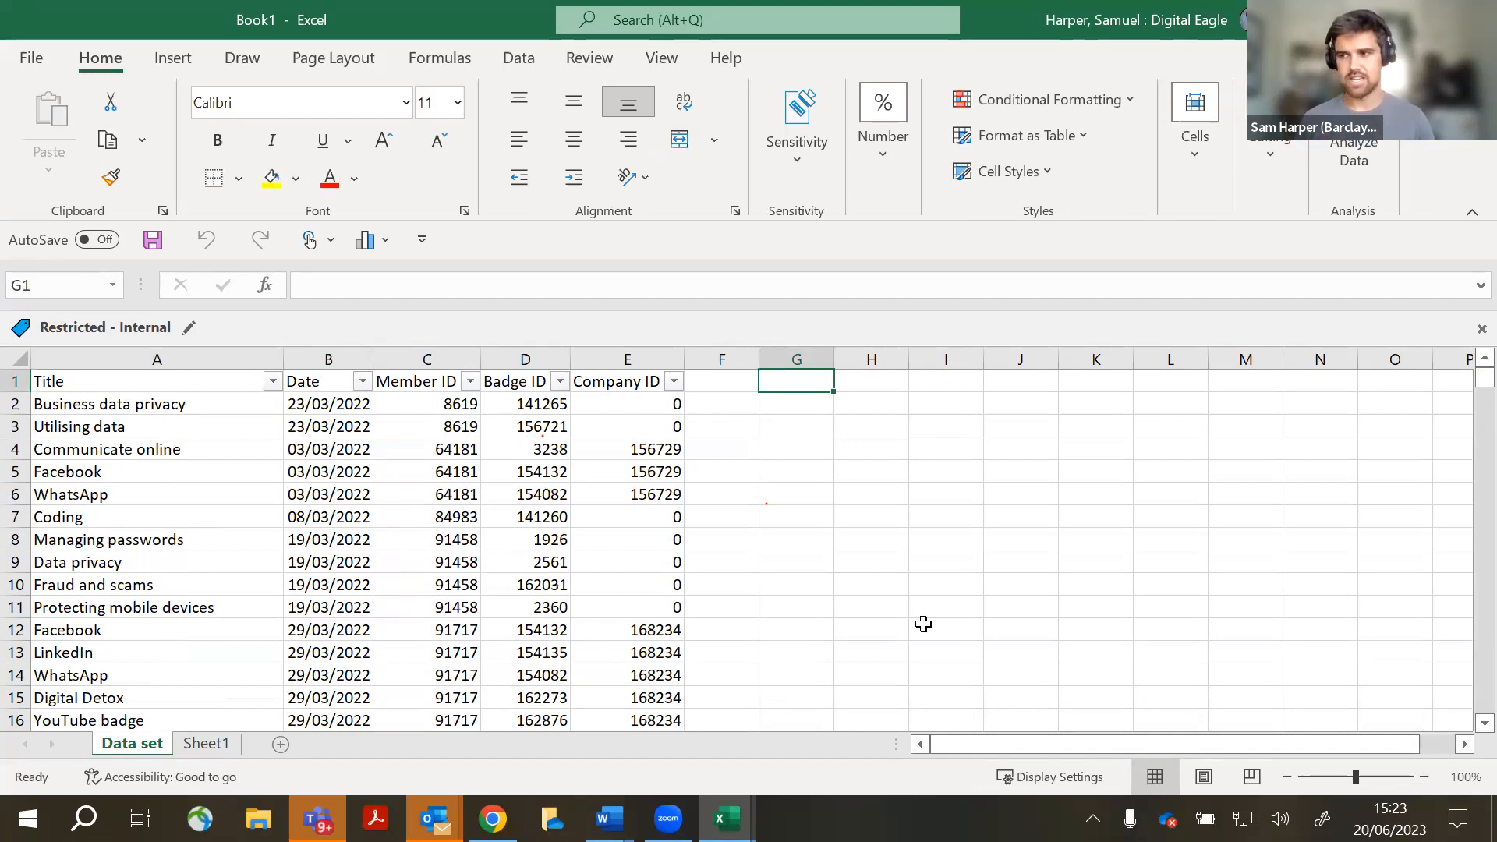
drag(110, 391, 691, 648)
- Insert a PivotTable from the Data_set table on a new worksheet
click(838, 578)
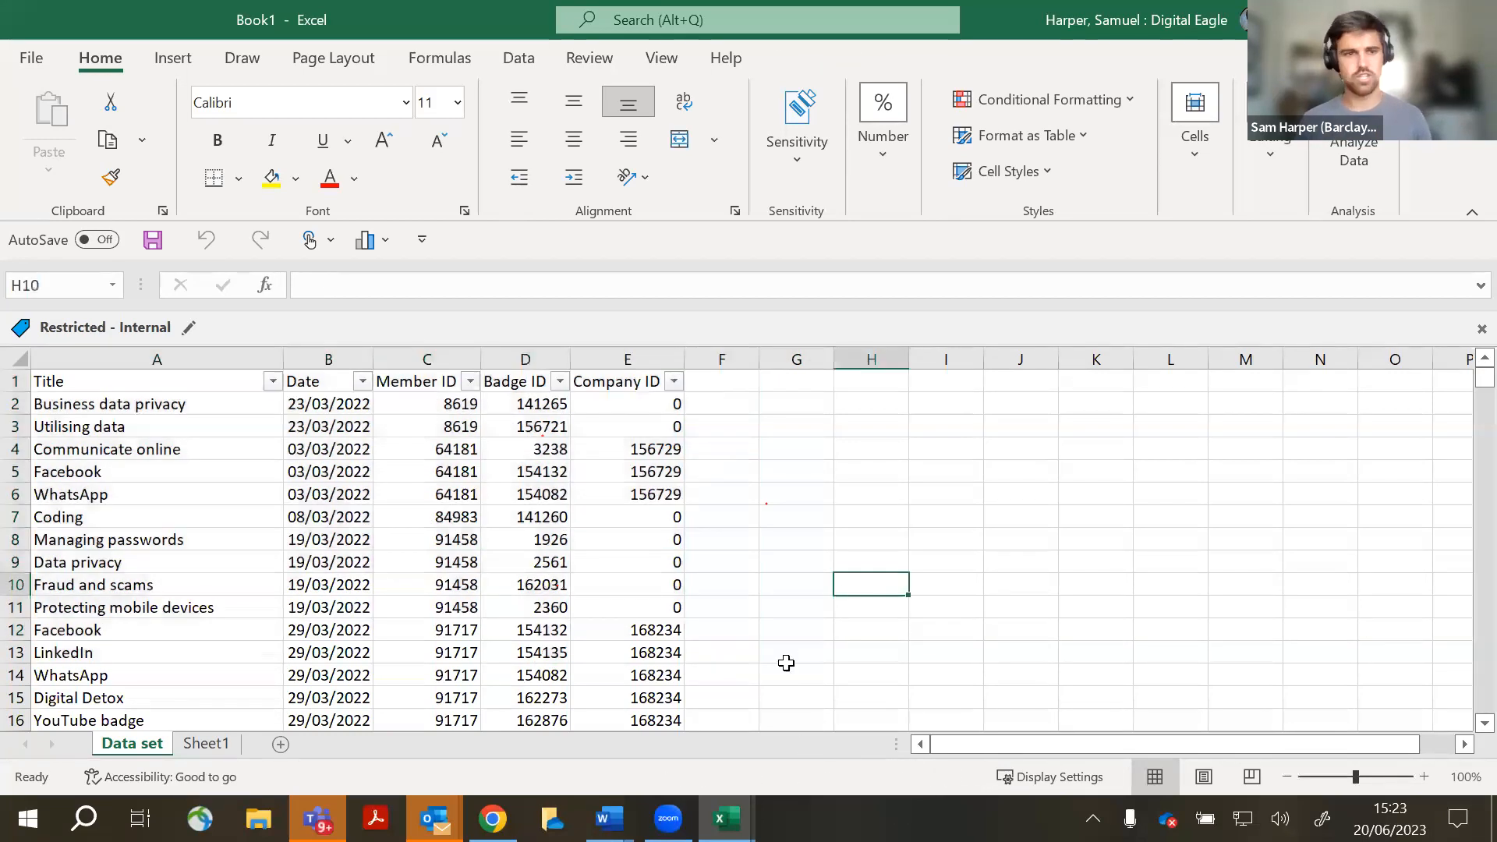
click(162, 404)
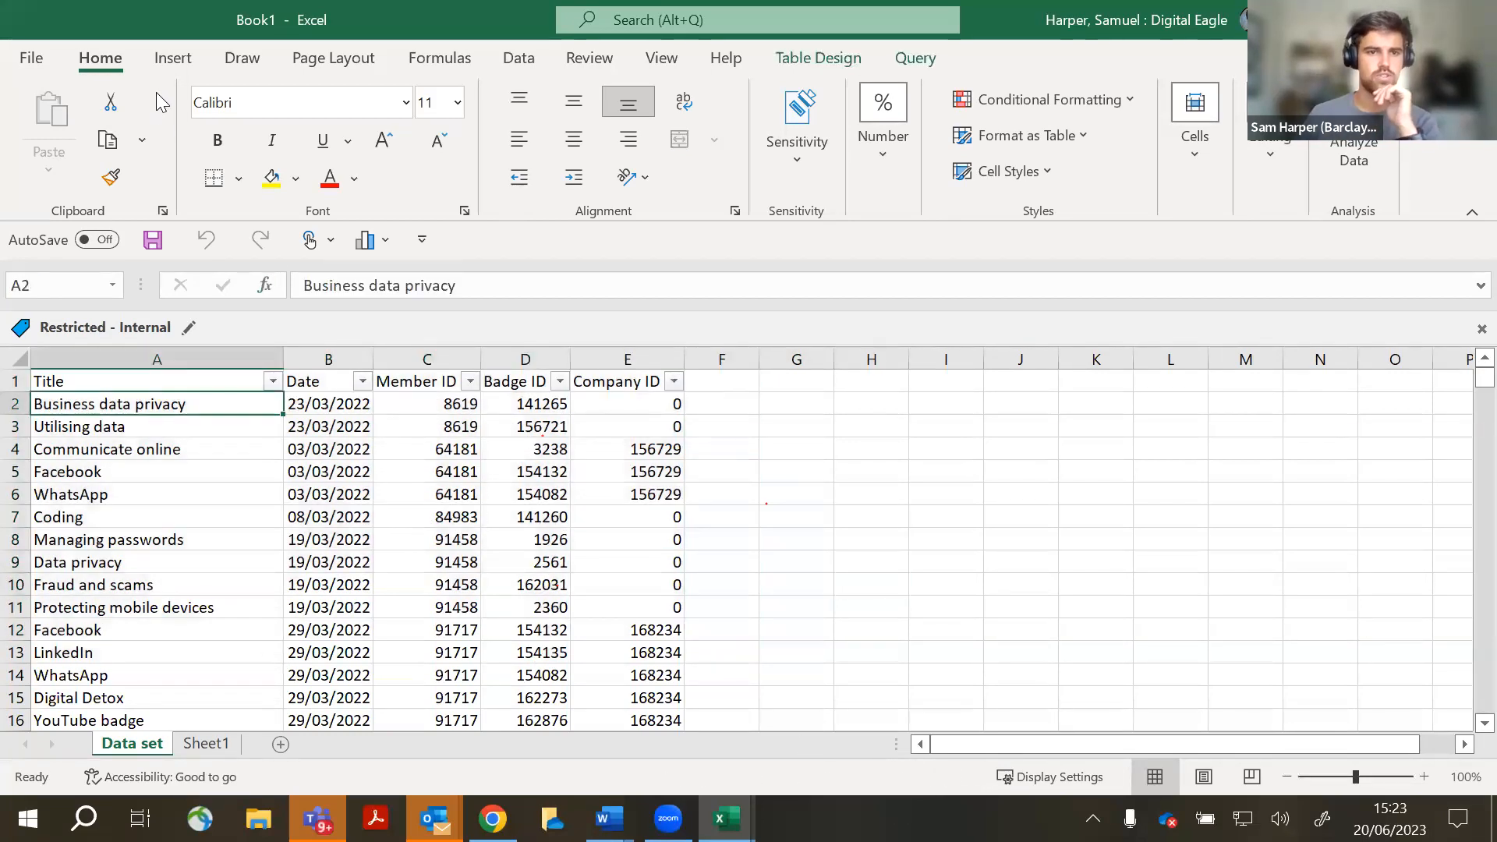
click(166, 66)
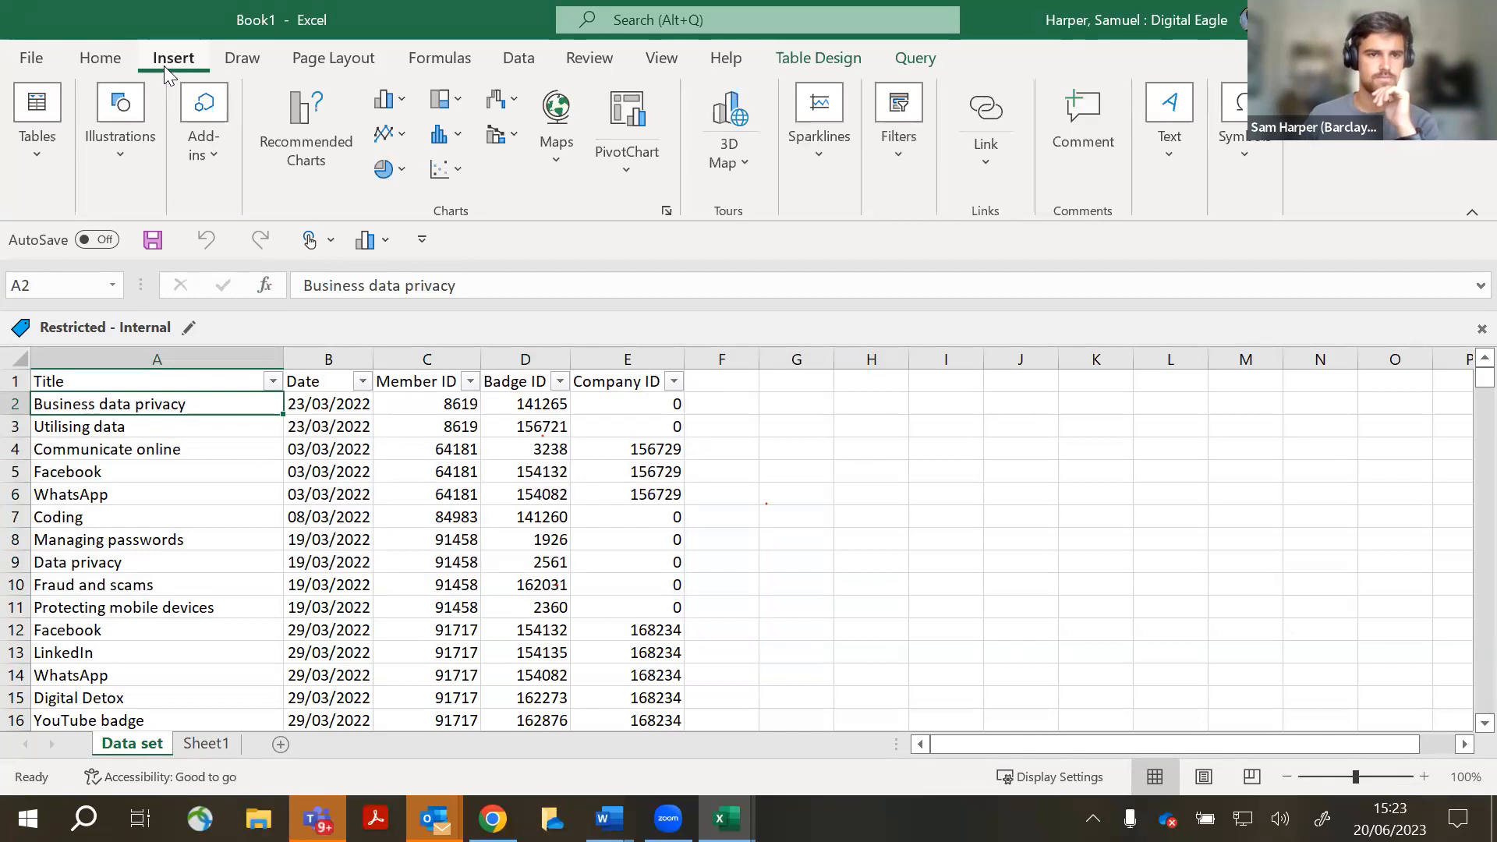
click(28, 163)
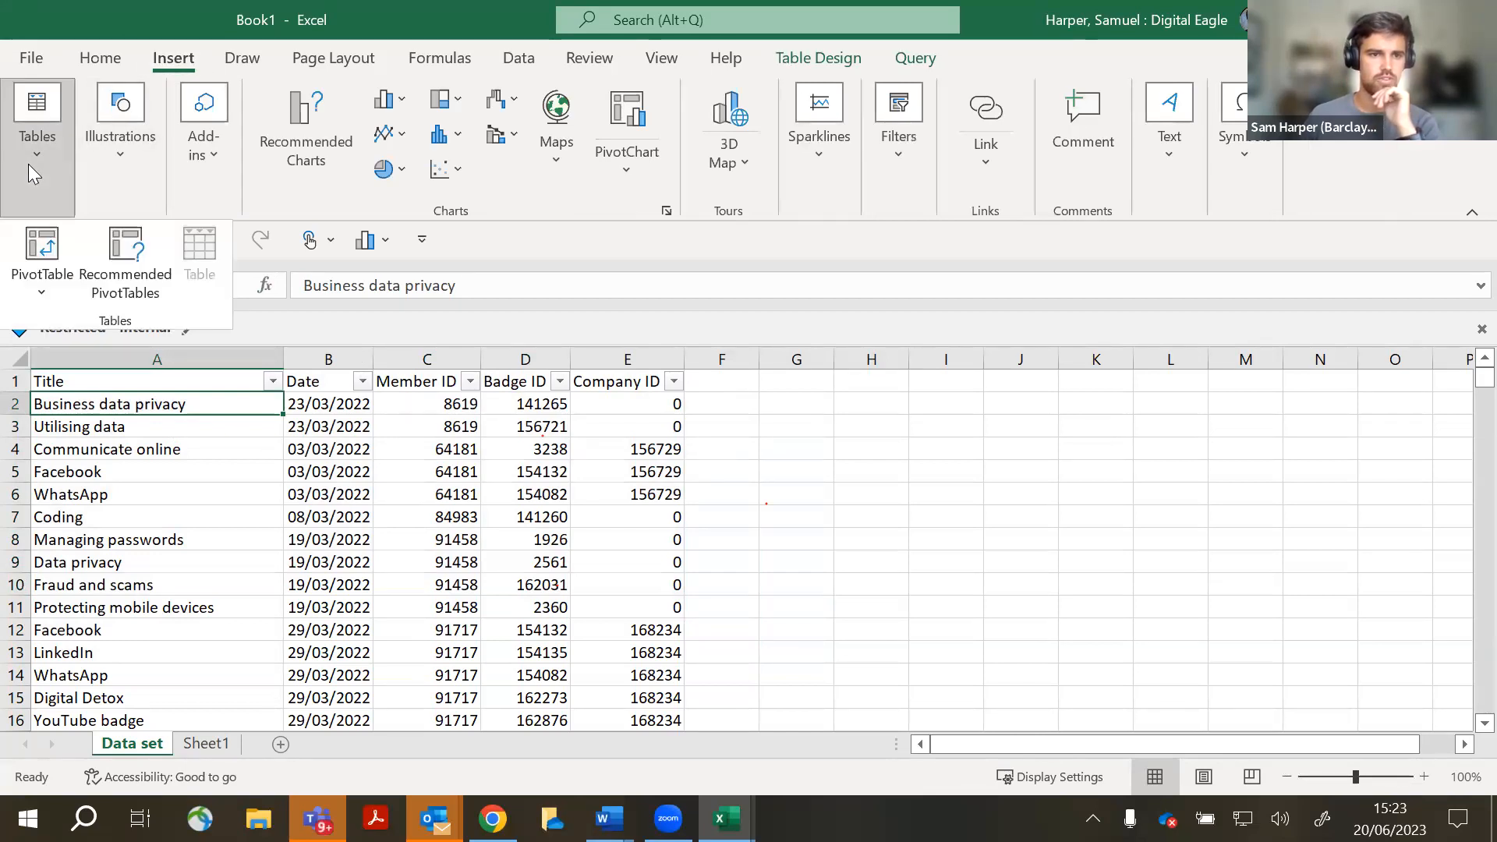
click(47, 268)
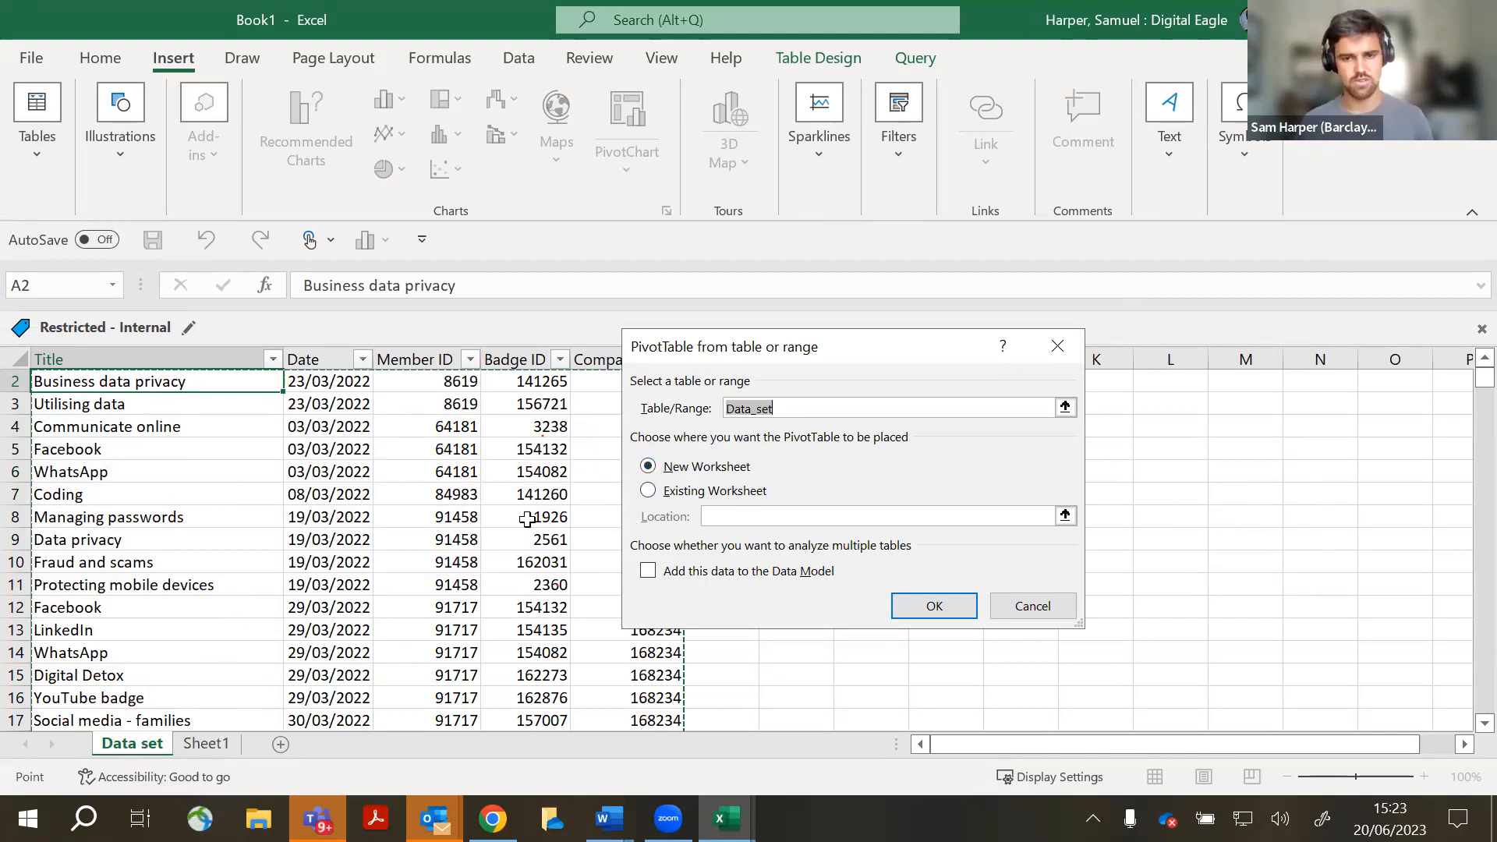
click(928, 608)
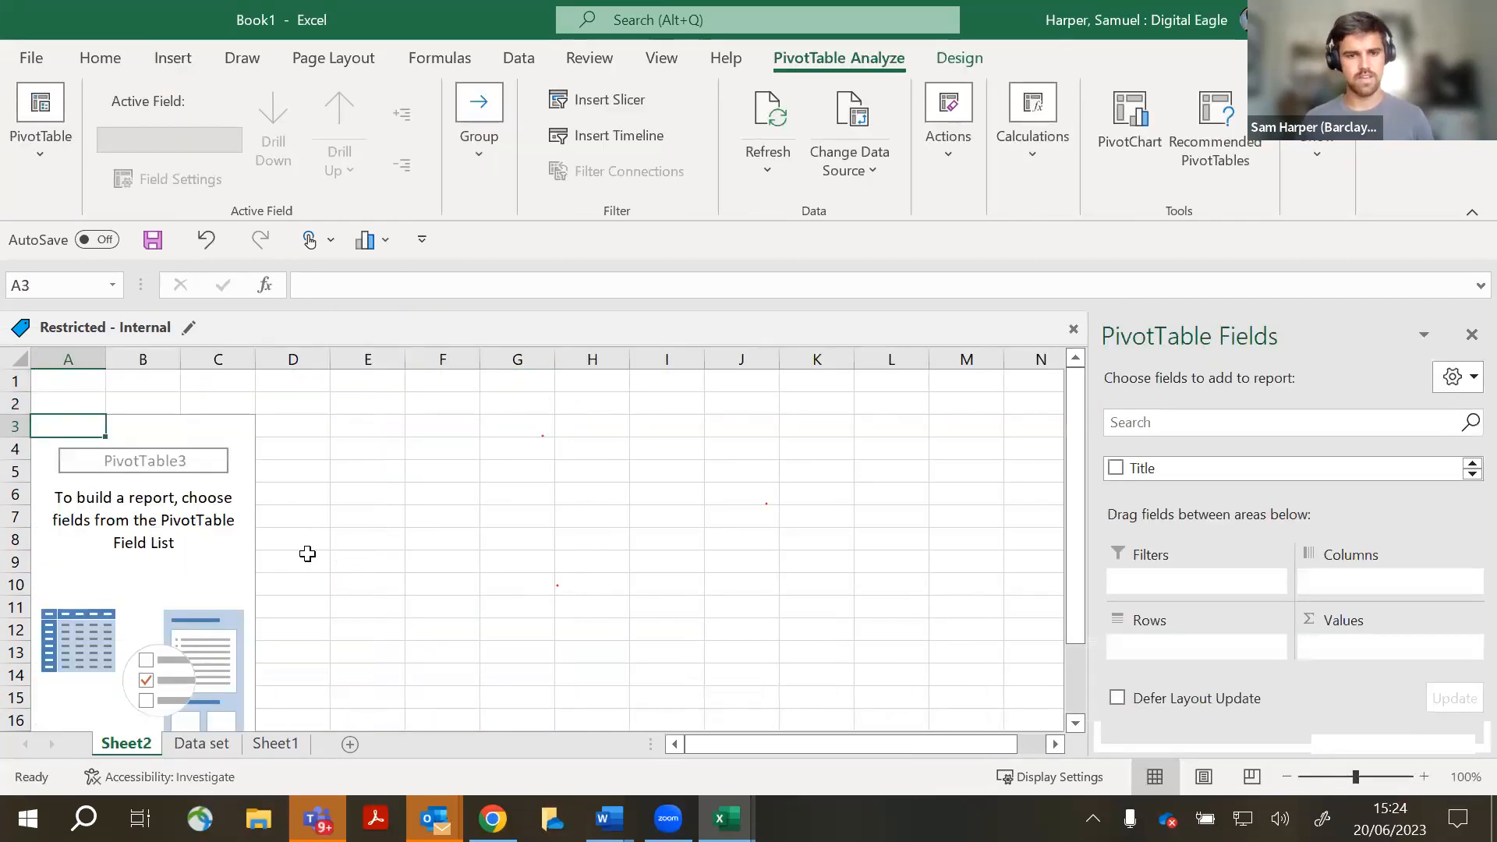
- Click in and out of the empty PivotTable3 on Sheet2 to toggle its field list
scroll(304, 555, down, 3)
scroll(78, 413, up, 2)
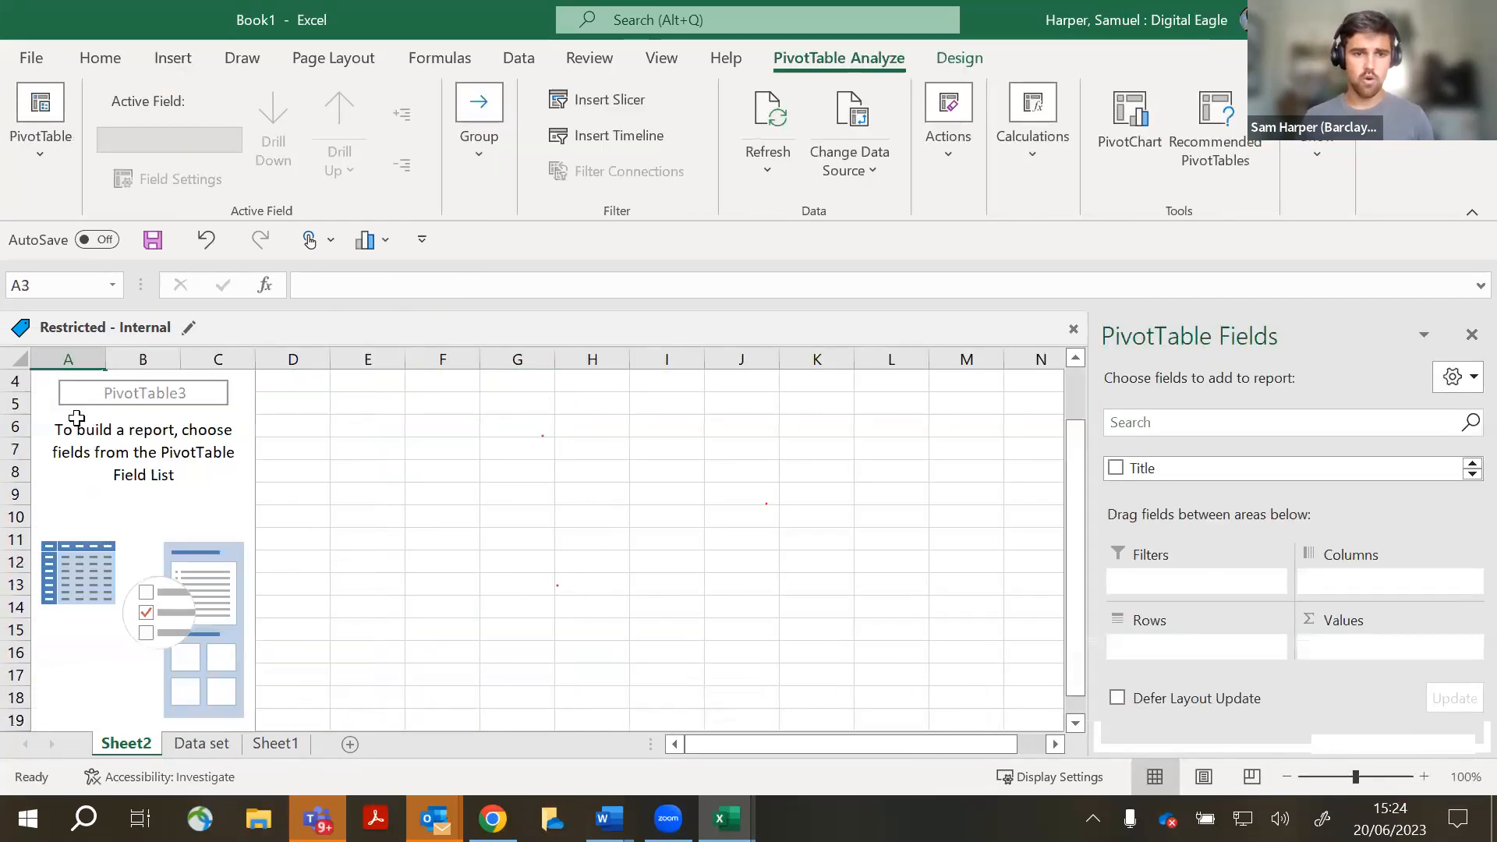
click(156, 472)
scroll(208, 462, up, 1)
click(237, 442)
click(451, 518)
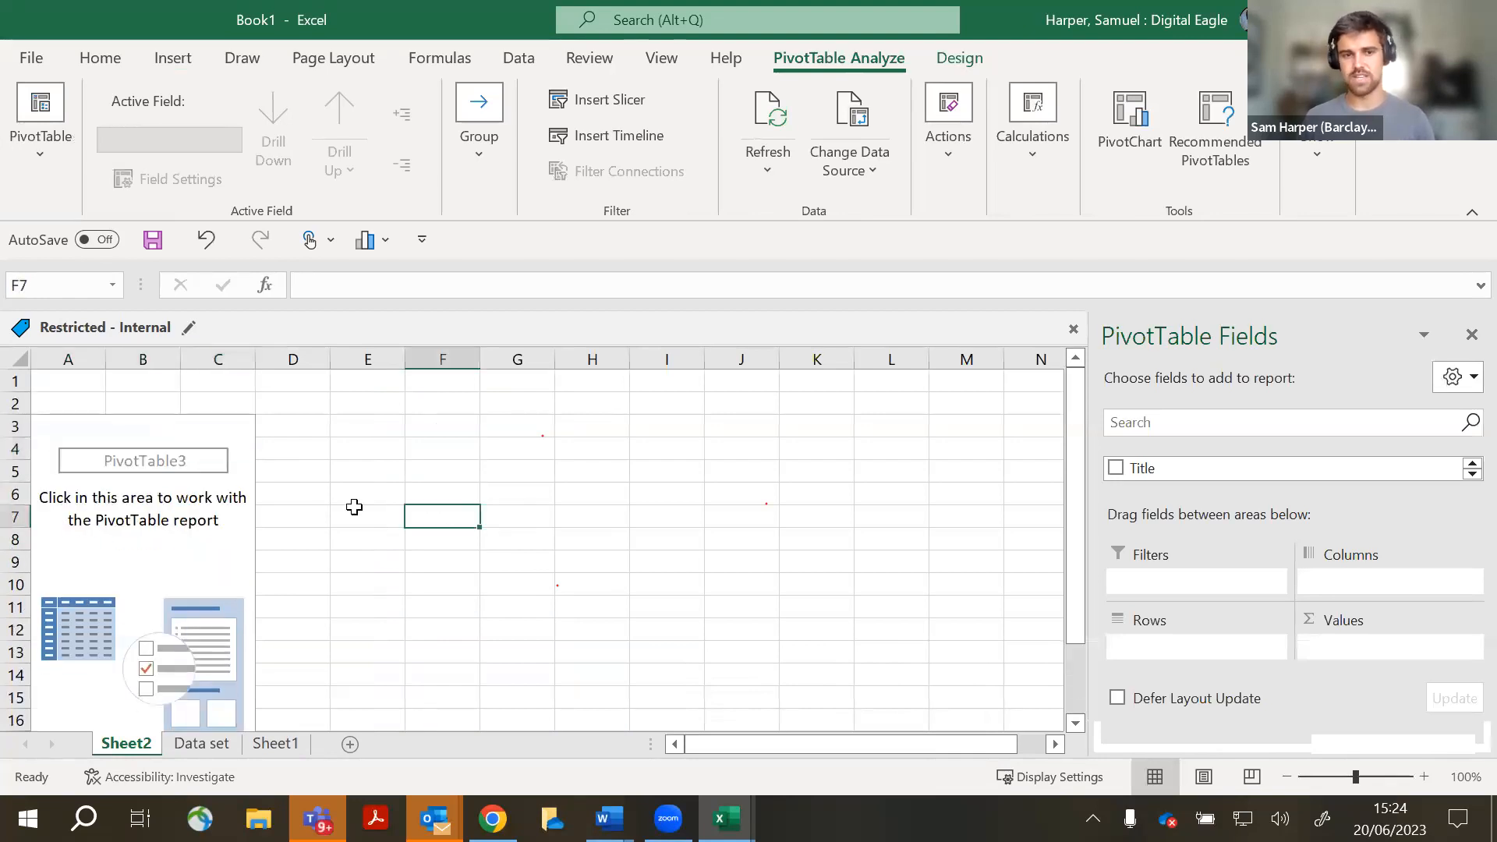
scroll(179, 538, down, 3)
scroll(170, 502, up, 3)
scroll(170, 502, down, 3)
scroll(170, 499, up, 3)
click(177, 444)
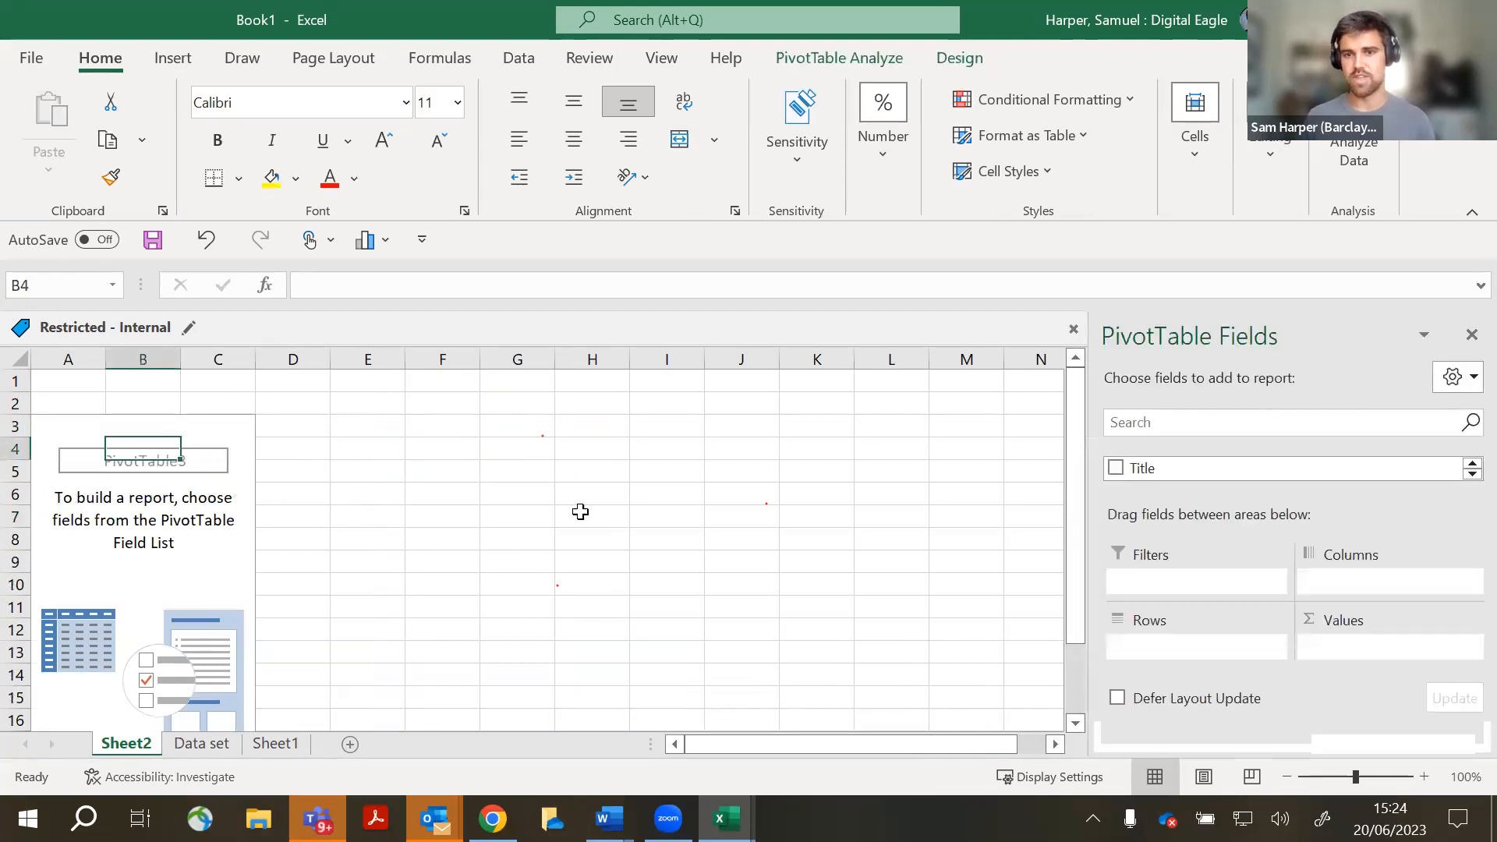
click(416, 503)
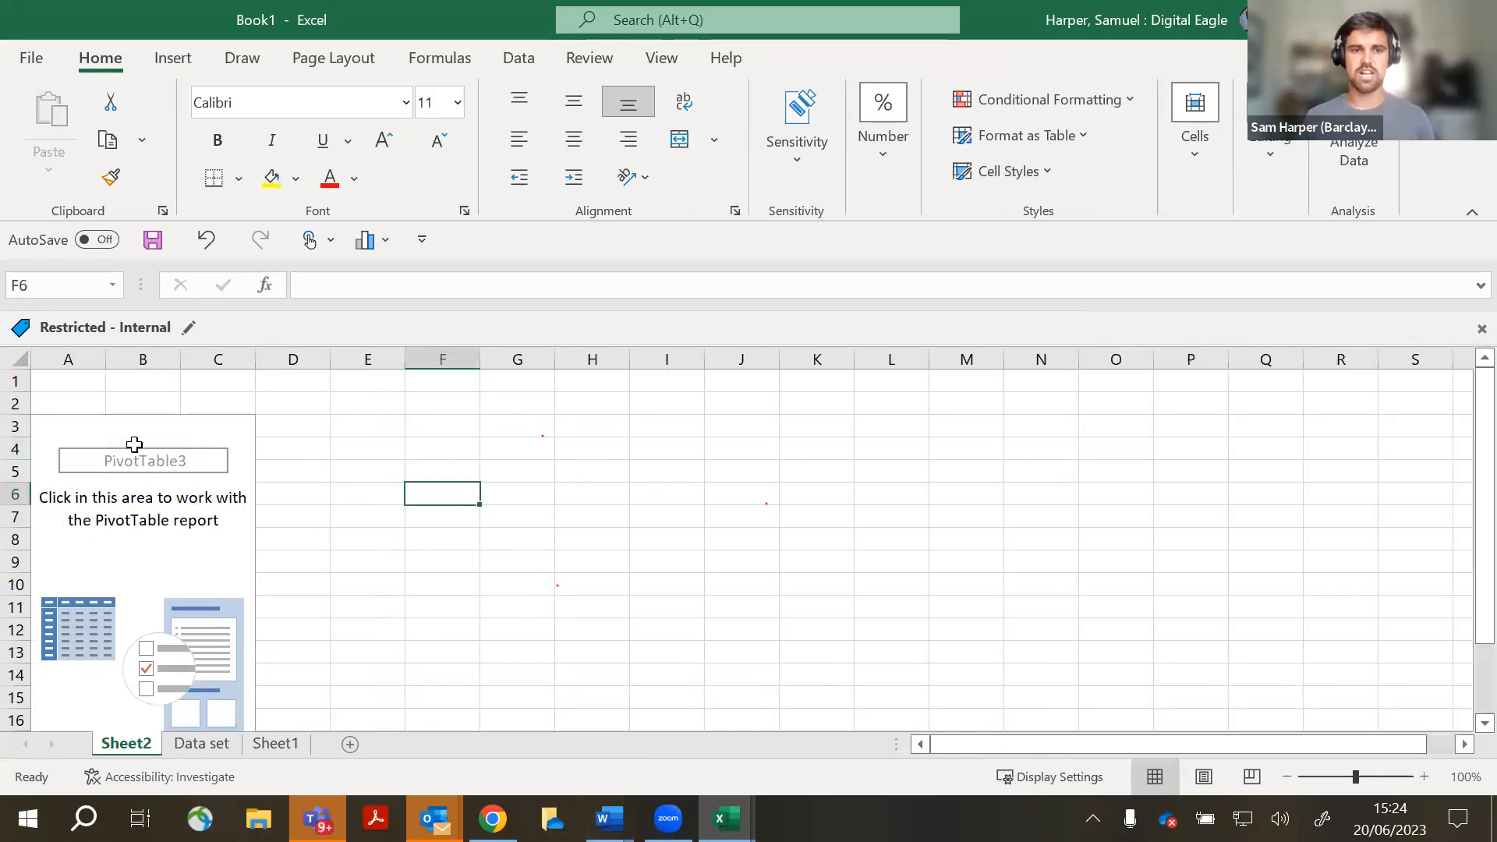
click(134, 443)
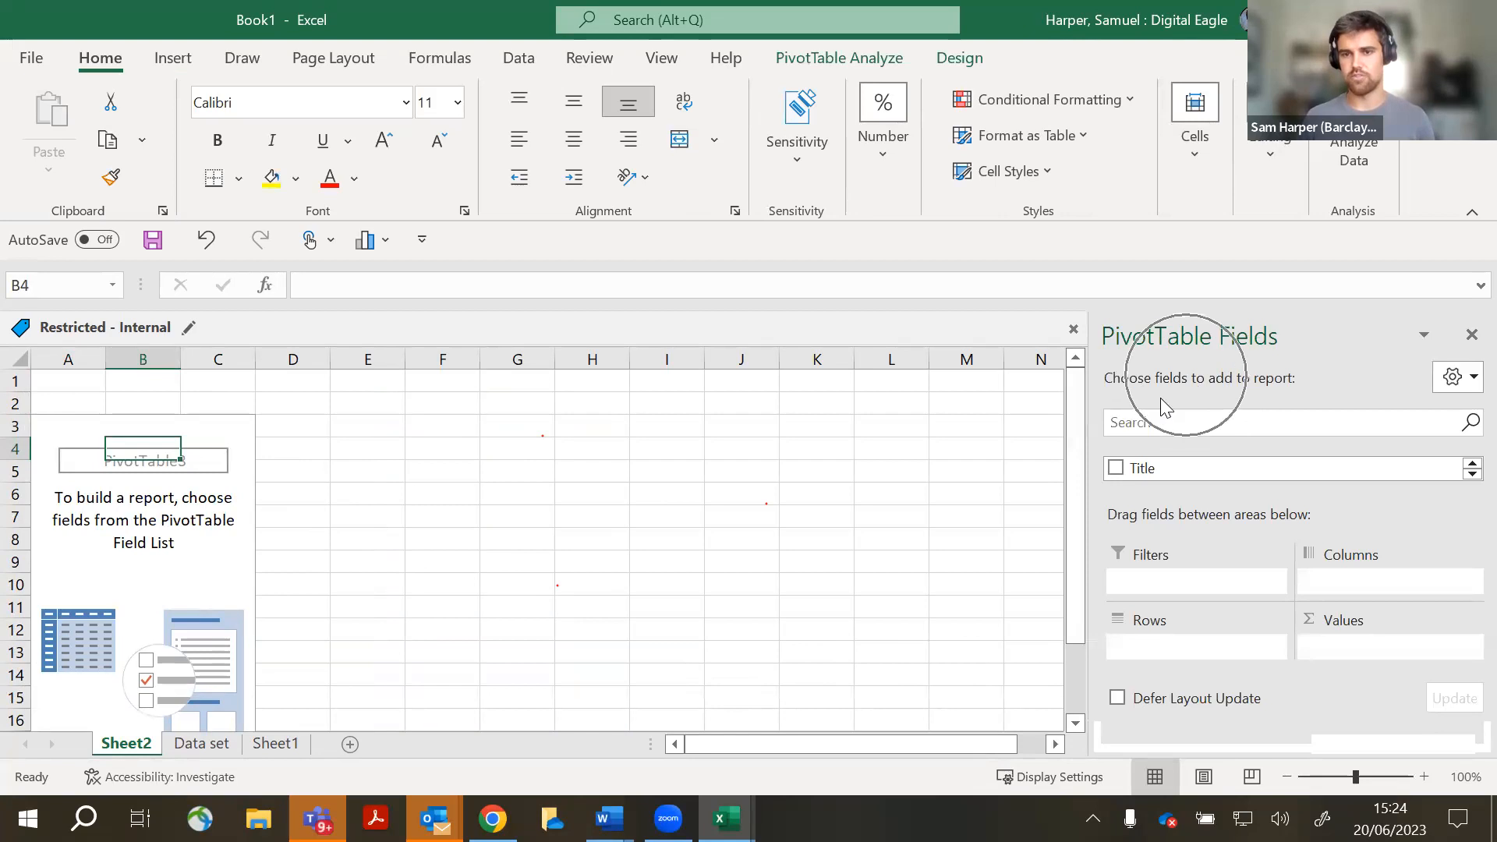
- Put Title in Rows and Date in Columns, giving one column per day from 01/03/2022
drag(1090, 452, 555, 468)
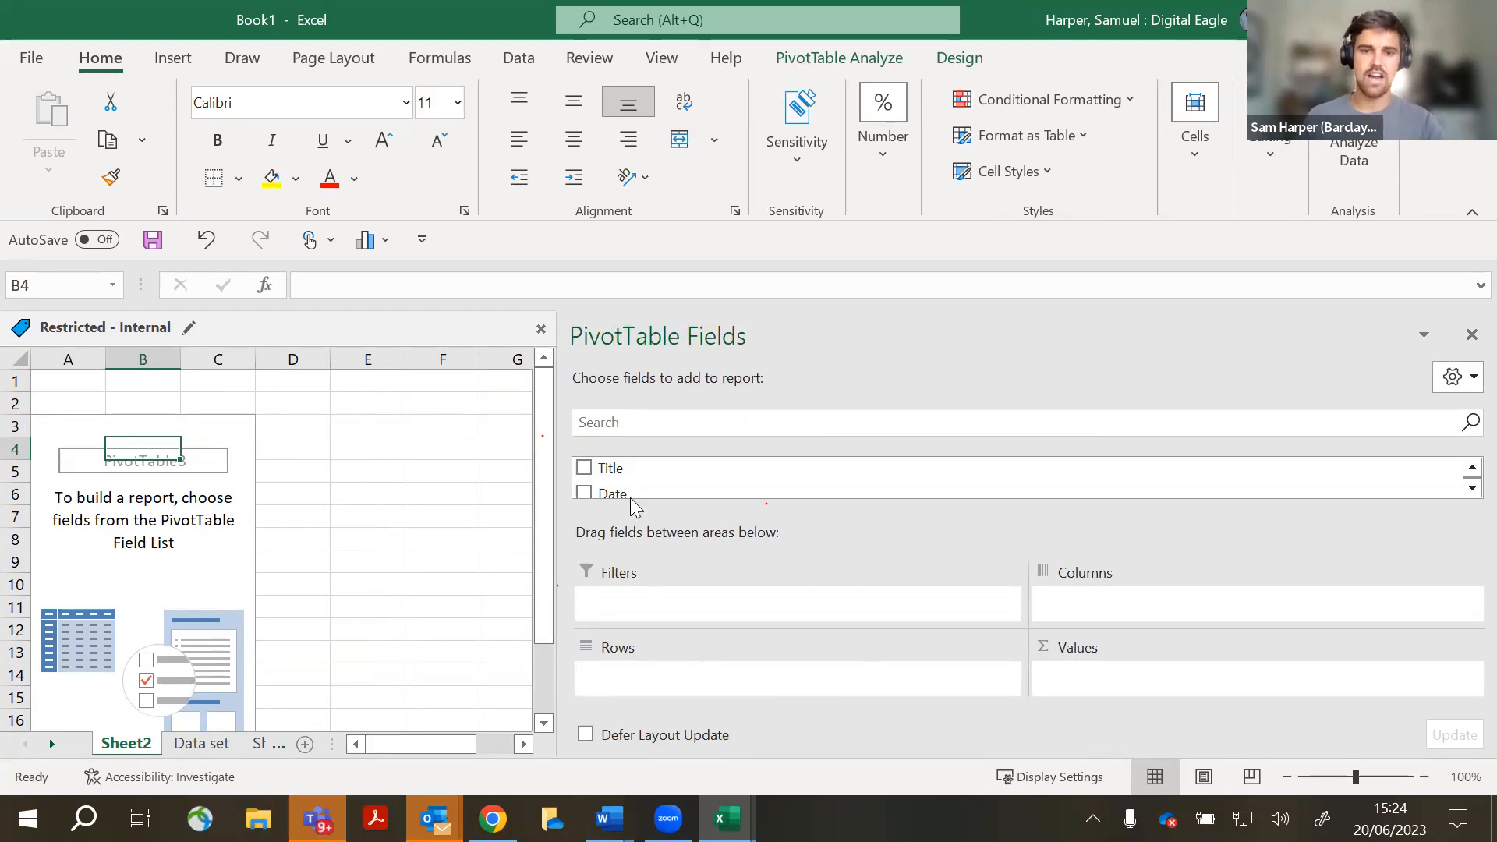
drag(638, 472, 623, 690)
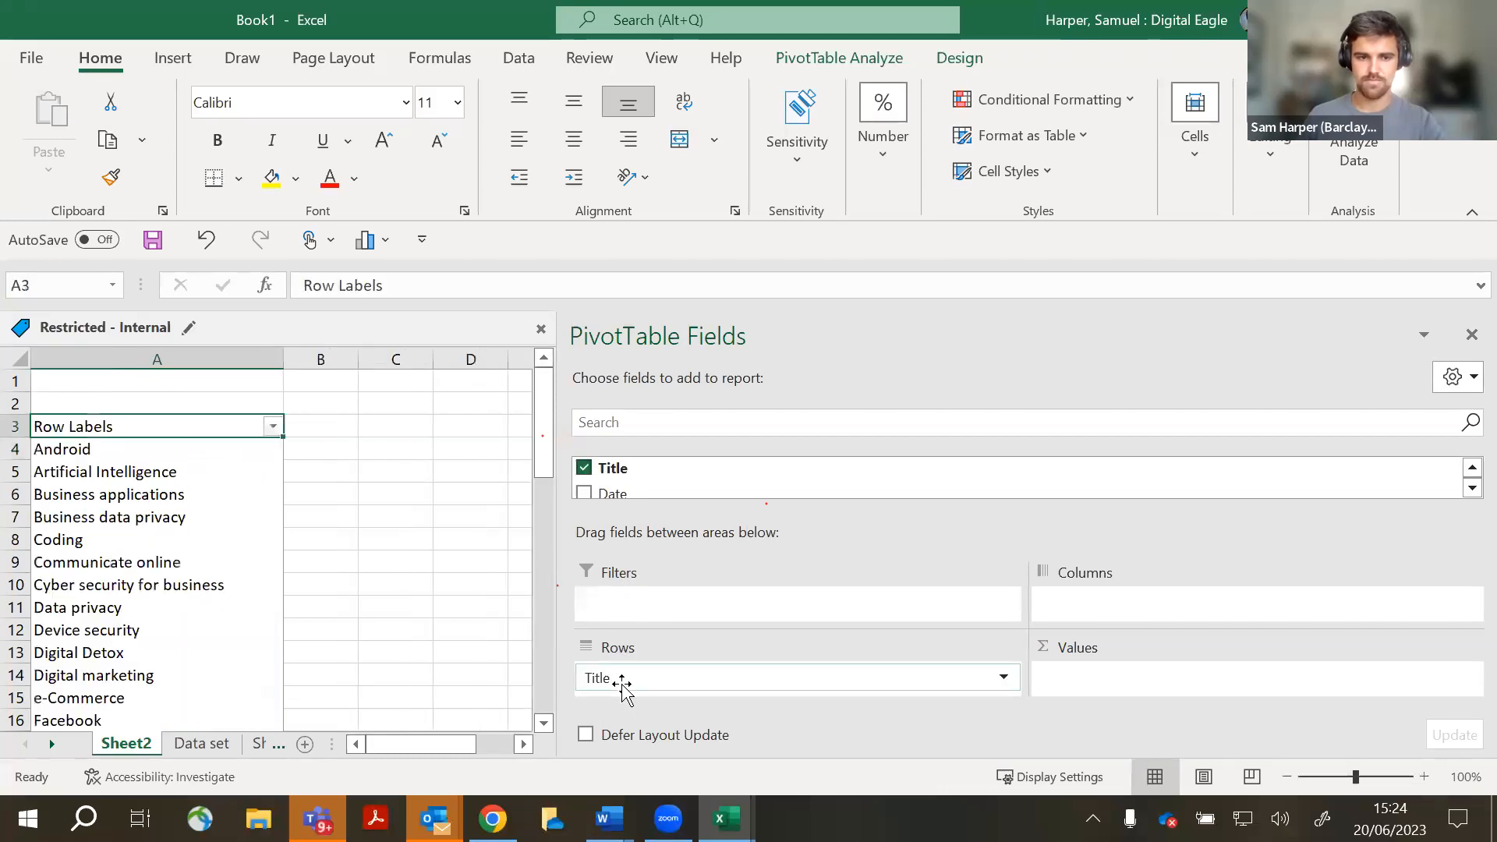
scroll(102, 431, down, 11)
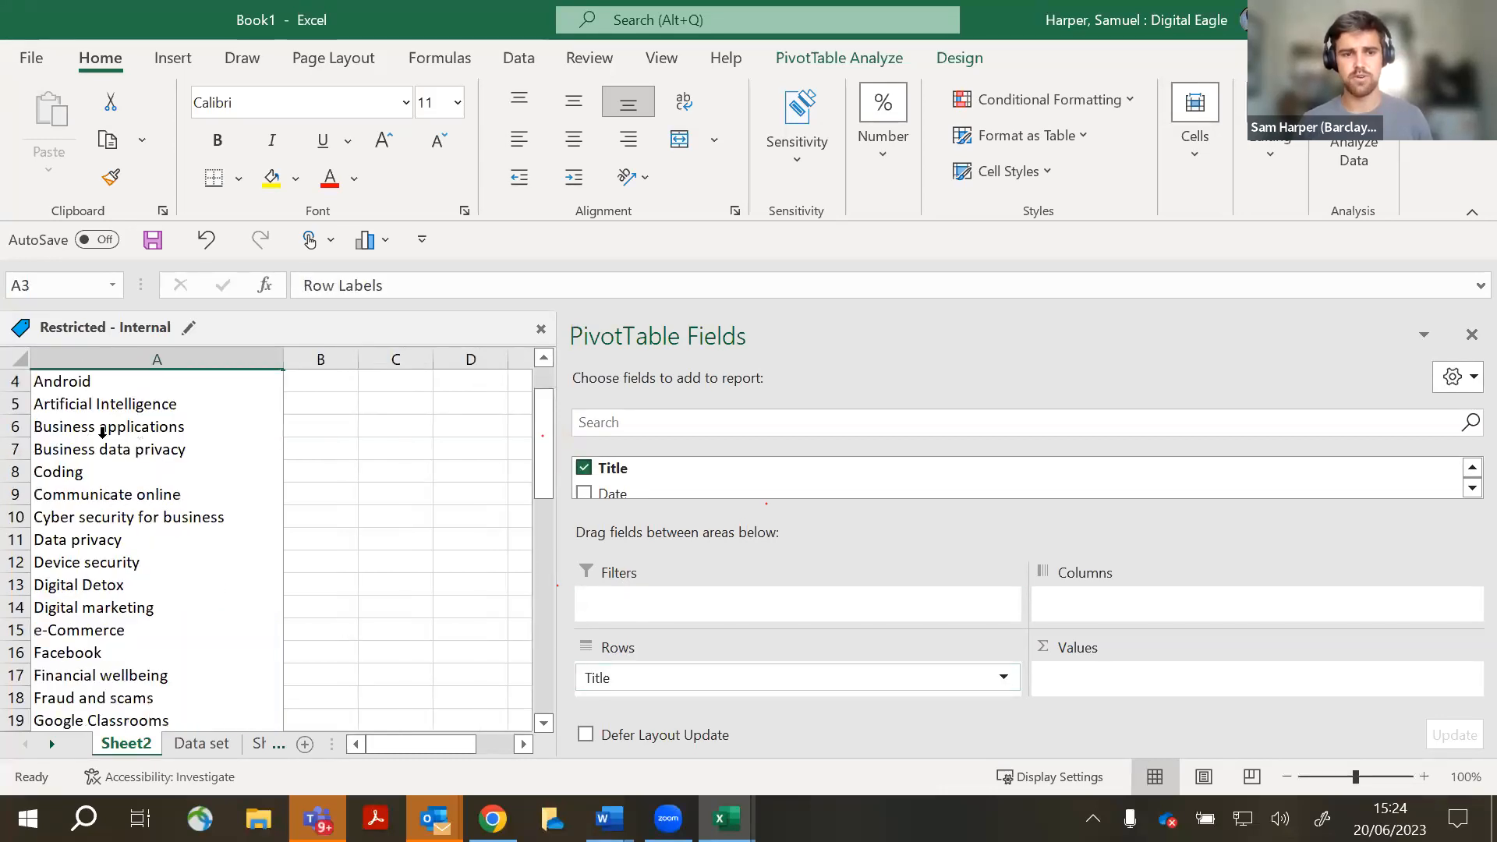
scroll(91, 523, down, 1)
scroll(91, 530, up, 12)
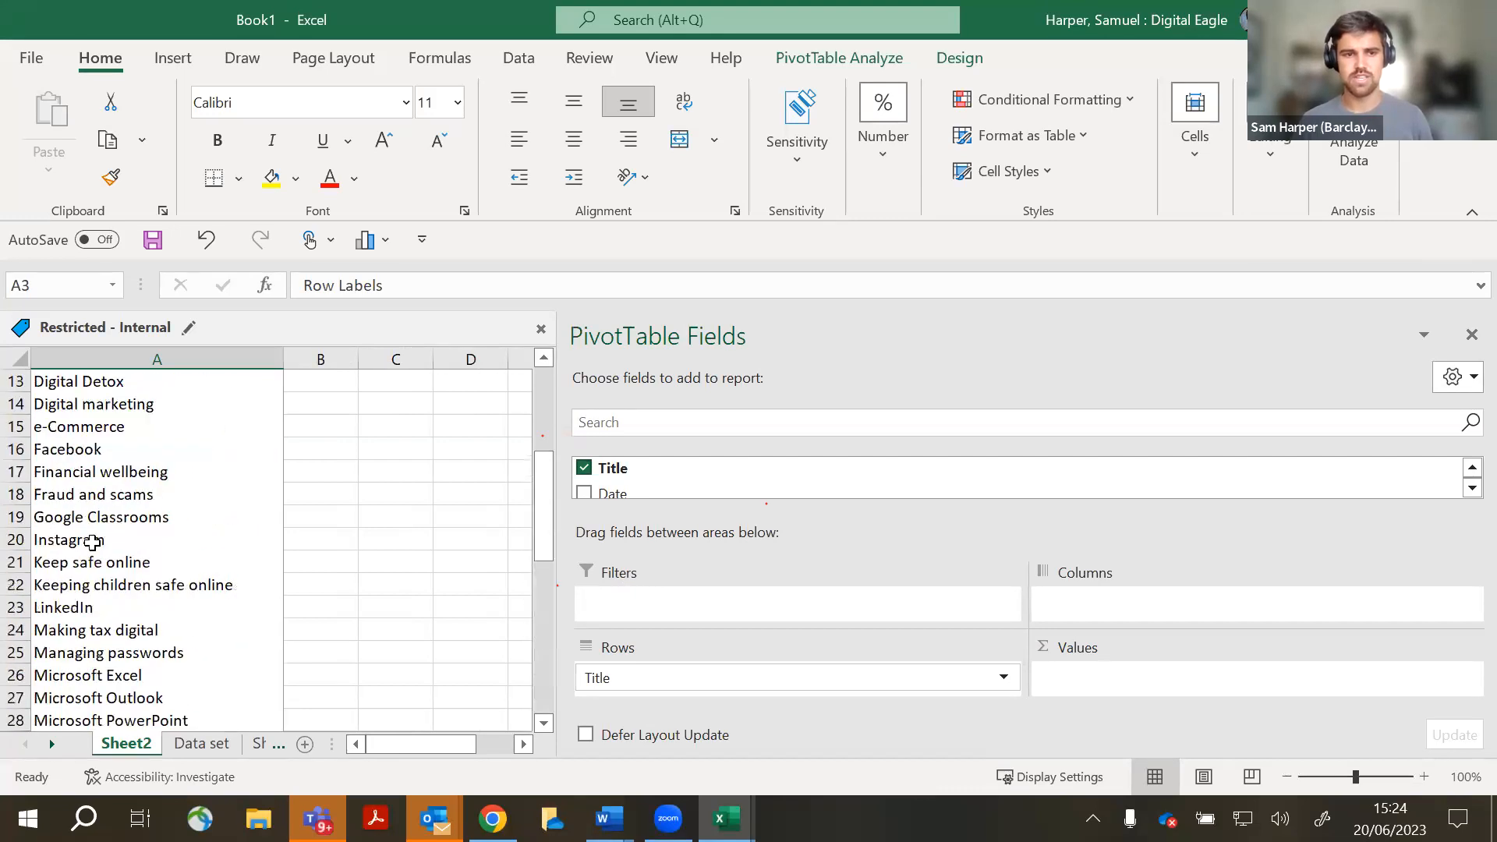
scroll(203, 659, down, 12)
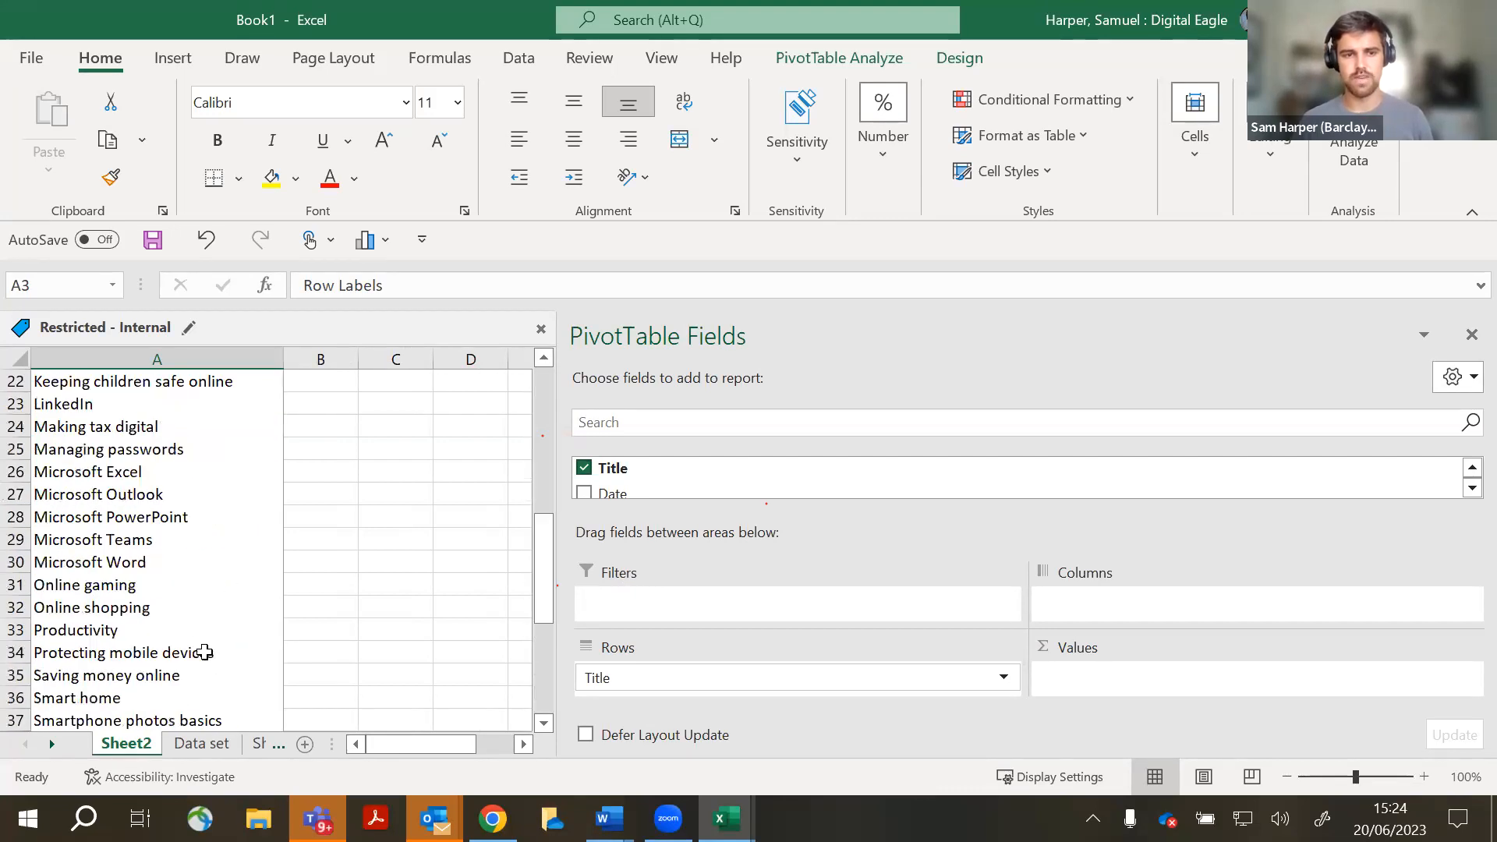
scroll(203, 657, up, 11)
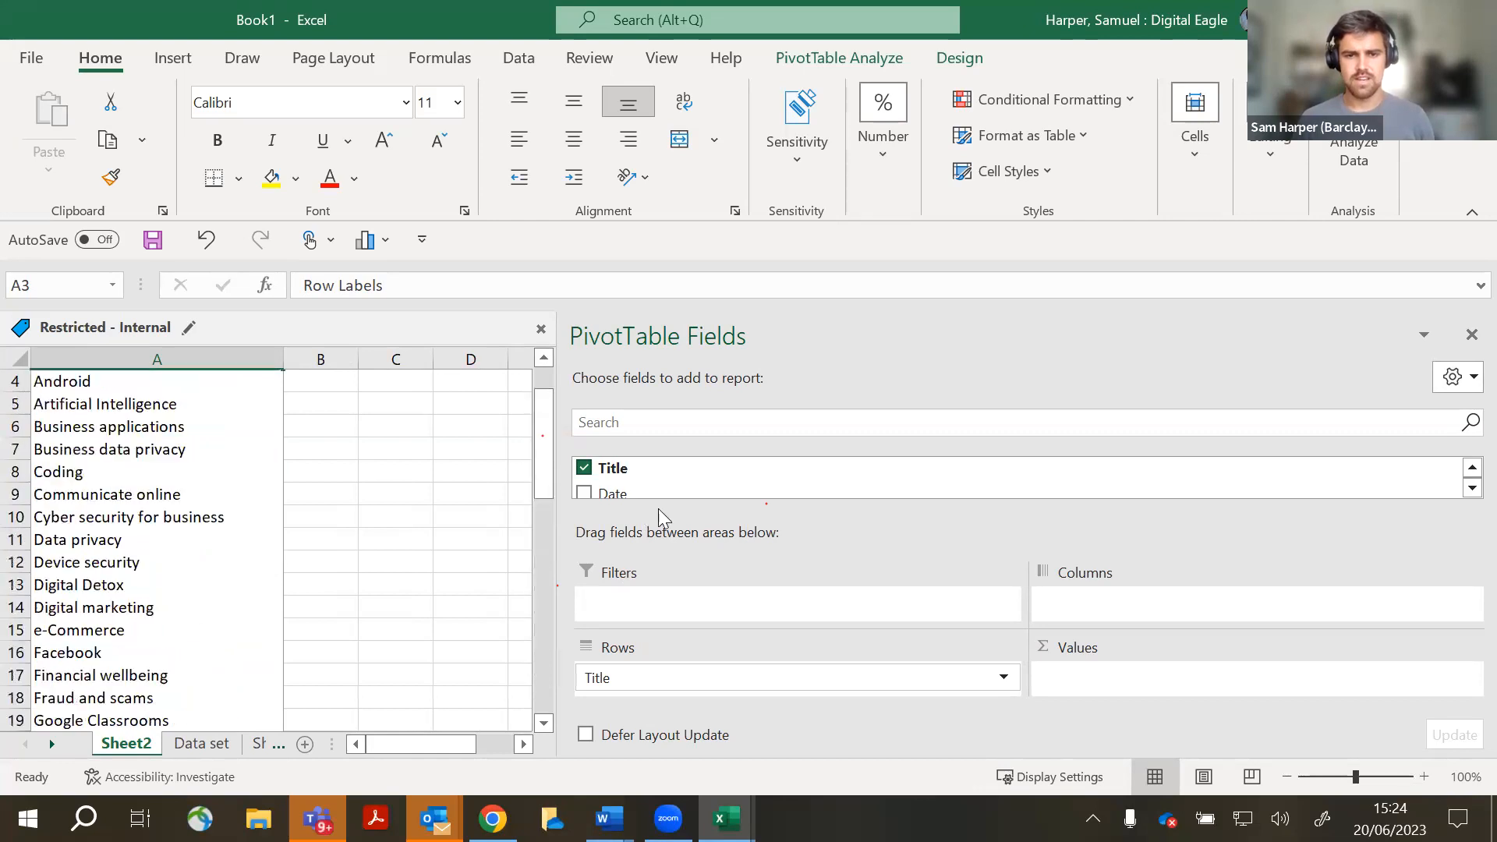
key(ctrl)
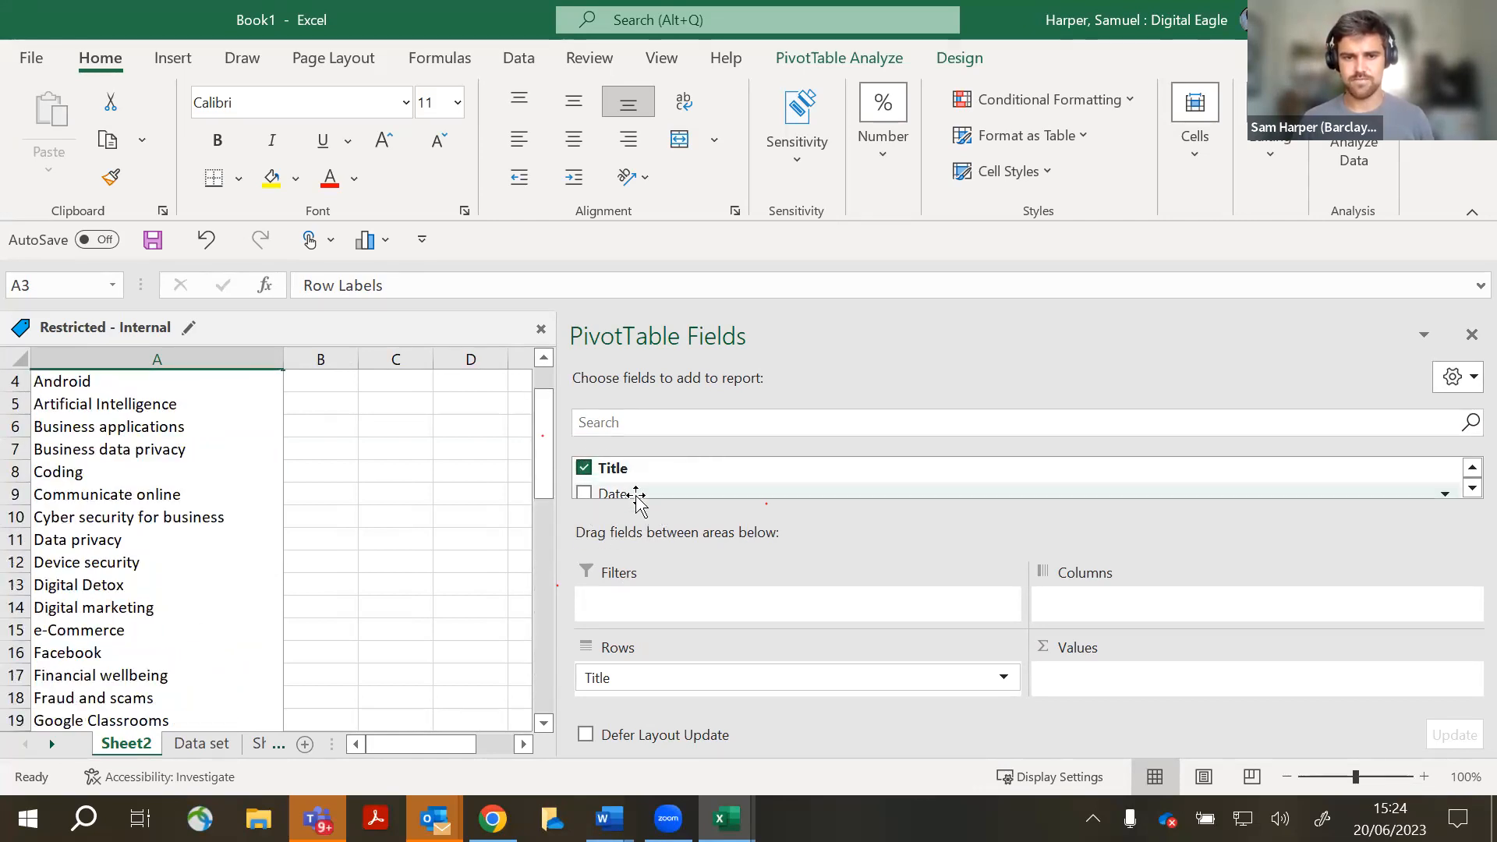
drag(679, 490, 1105, 613)
drag(553, 605, 1271, 577)
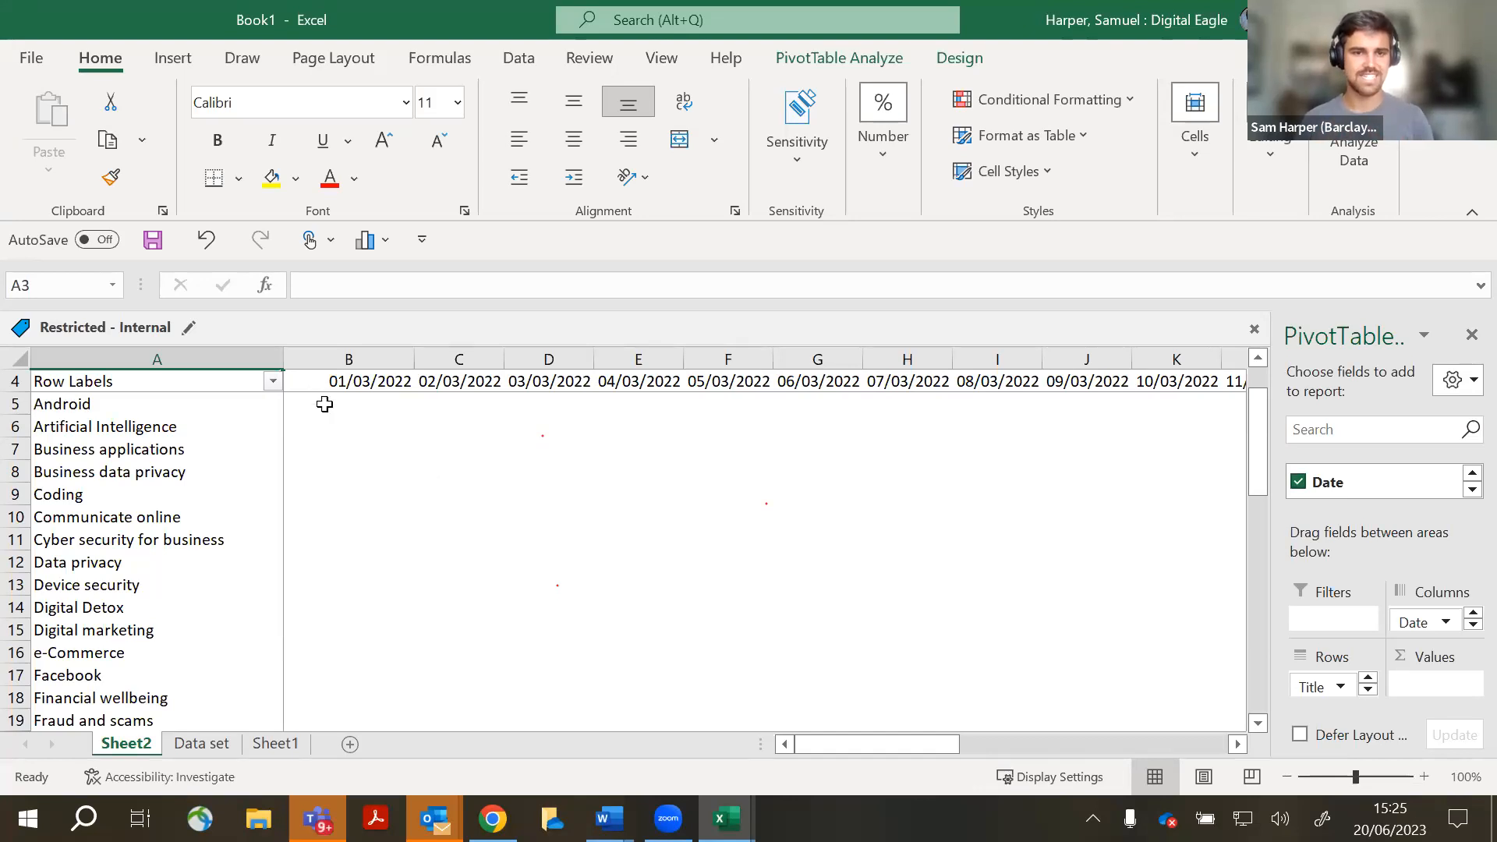
- Add Badge ID to the Values area so each title and date shows a summed value
click(324, 404)
click(354, 445)
click(363, 502)
click(348, 559)
drag(1276, 537, 595, 495)
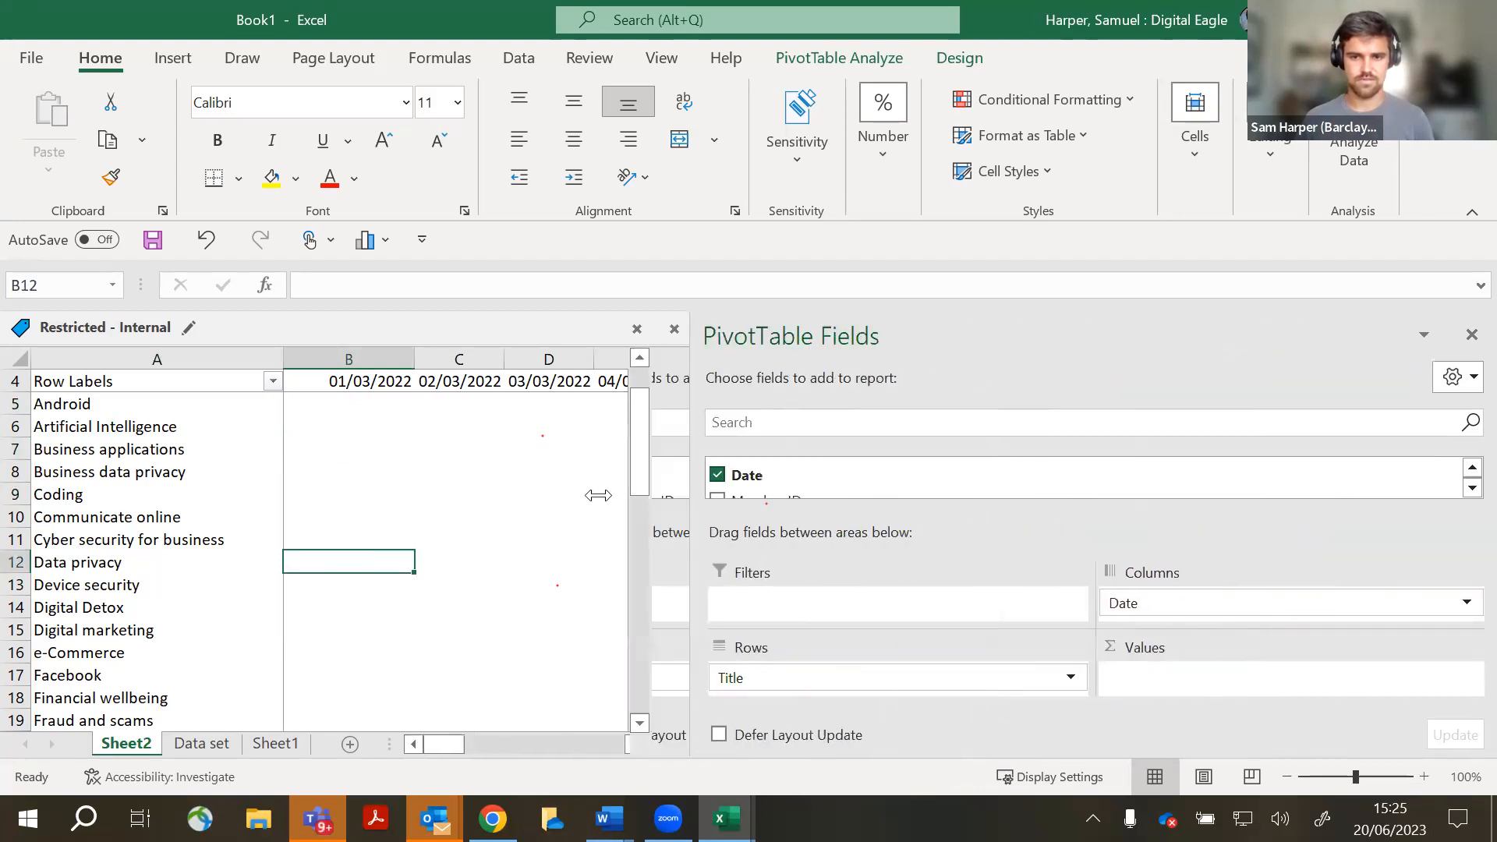
click(1464, 488)
click(1470, 488)
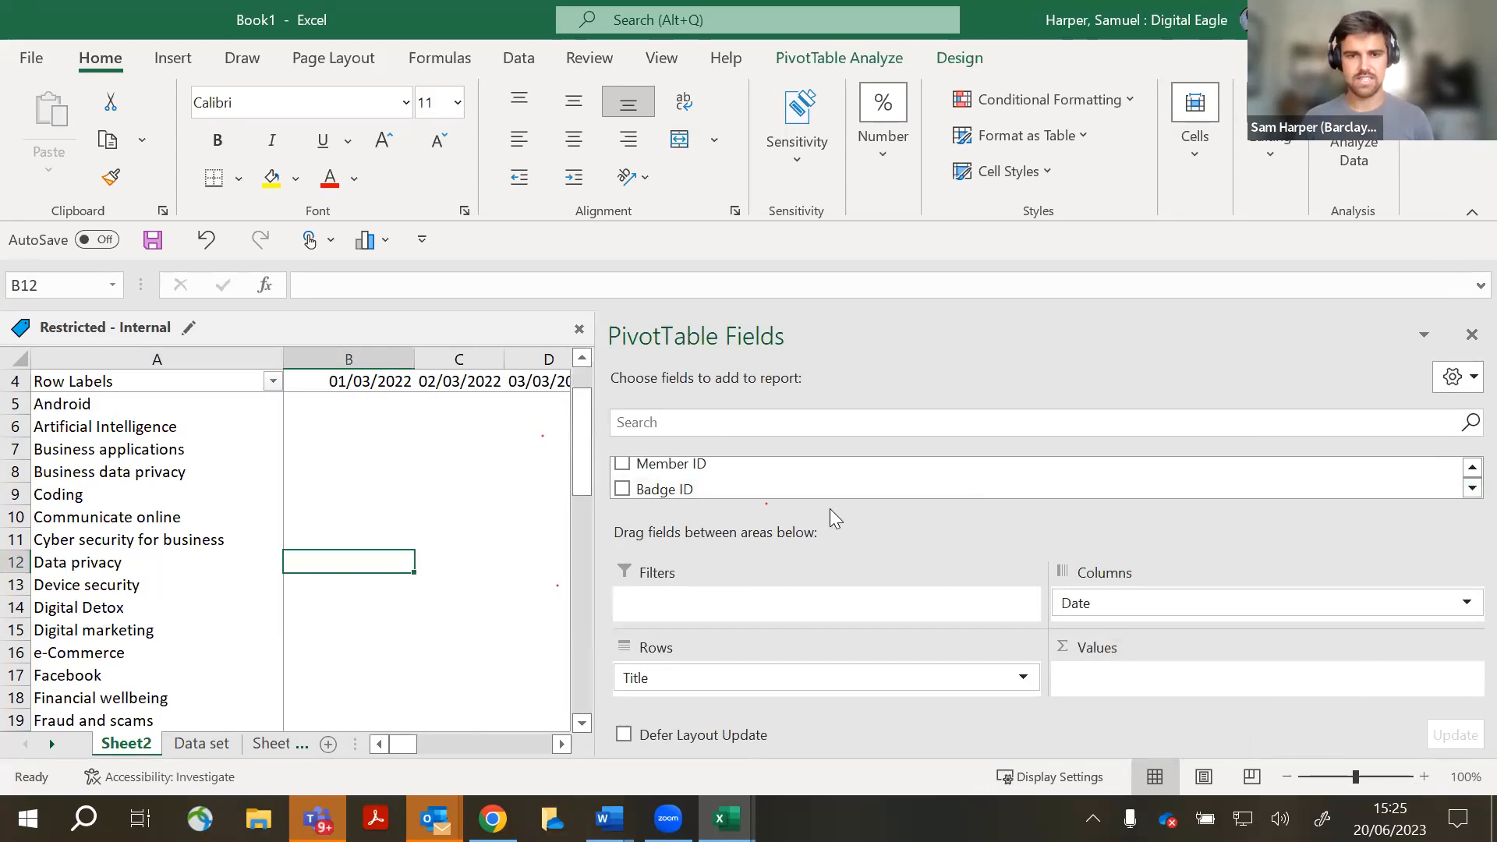
drag(718, 489, 1101, 681)
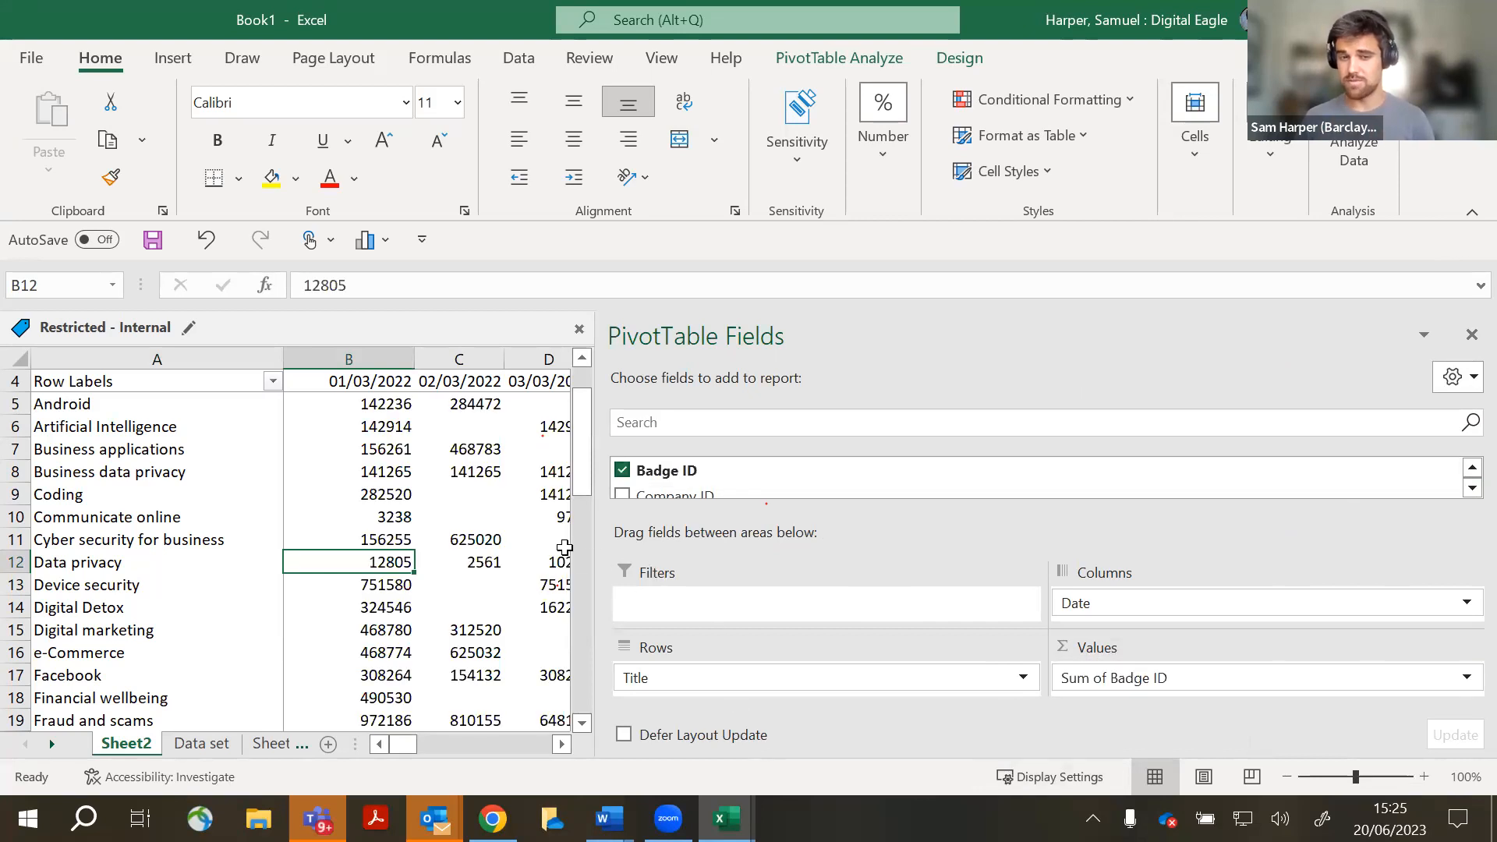
drag(593, 550, 1205, 540)
- Check the 01/03/2022 sums, the Android grand total and the overall grand total 231638757
drag(396, 406, 378, 517)
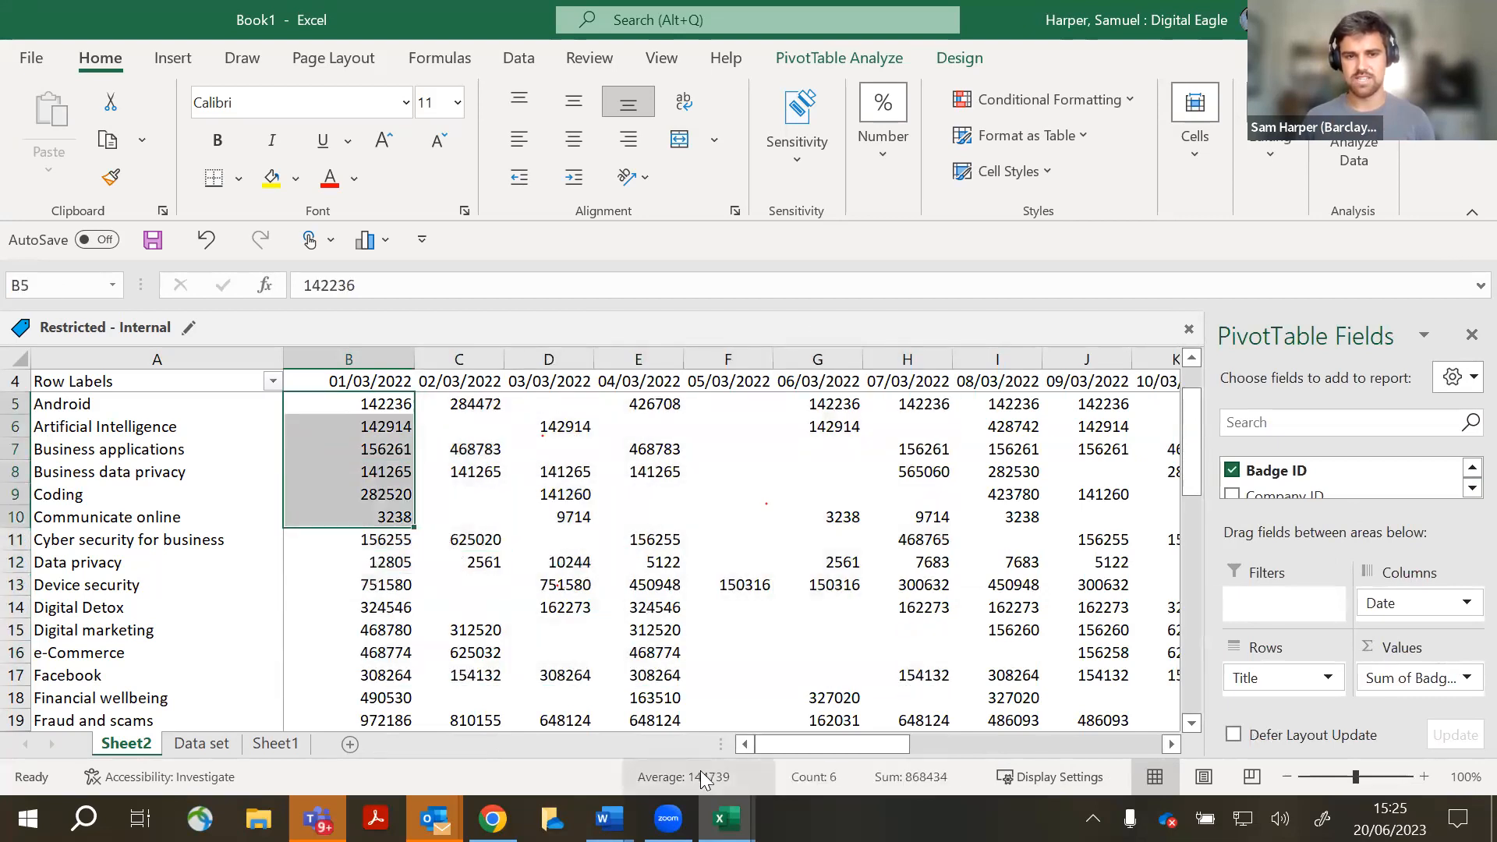
drag(783, 741, 1123, 743)
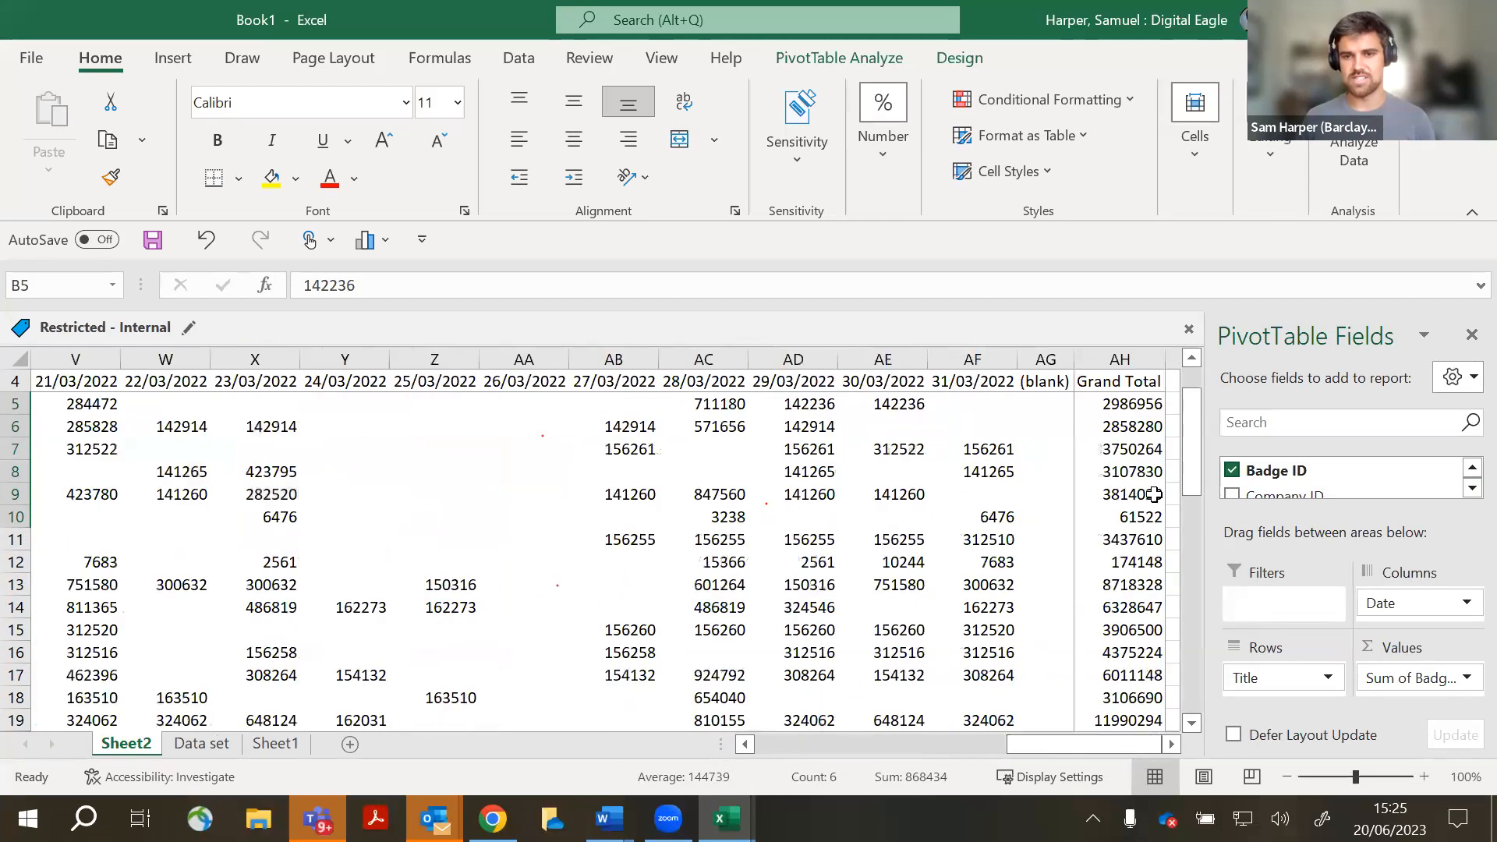
click(1133, 404)
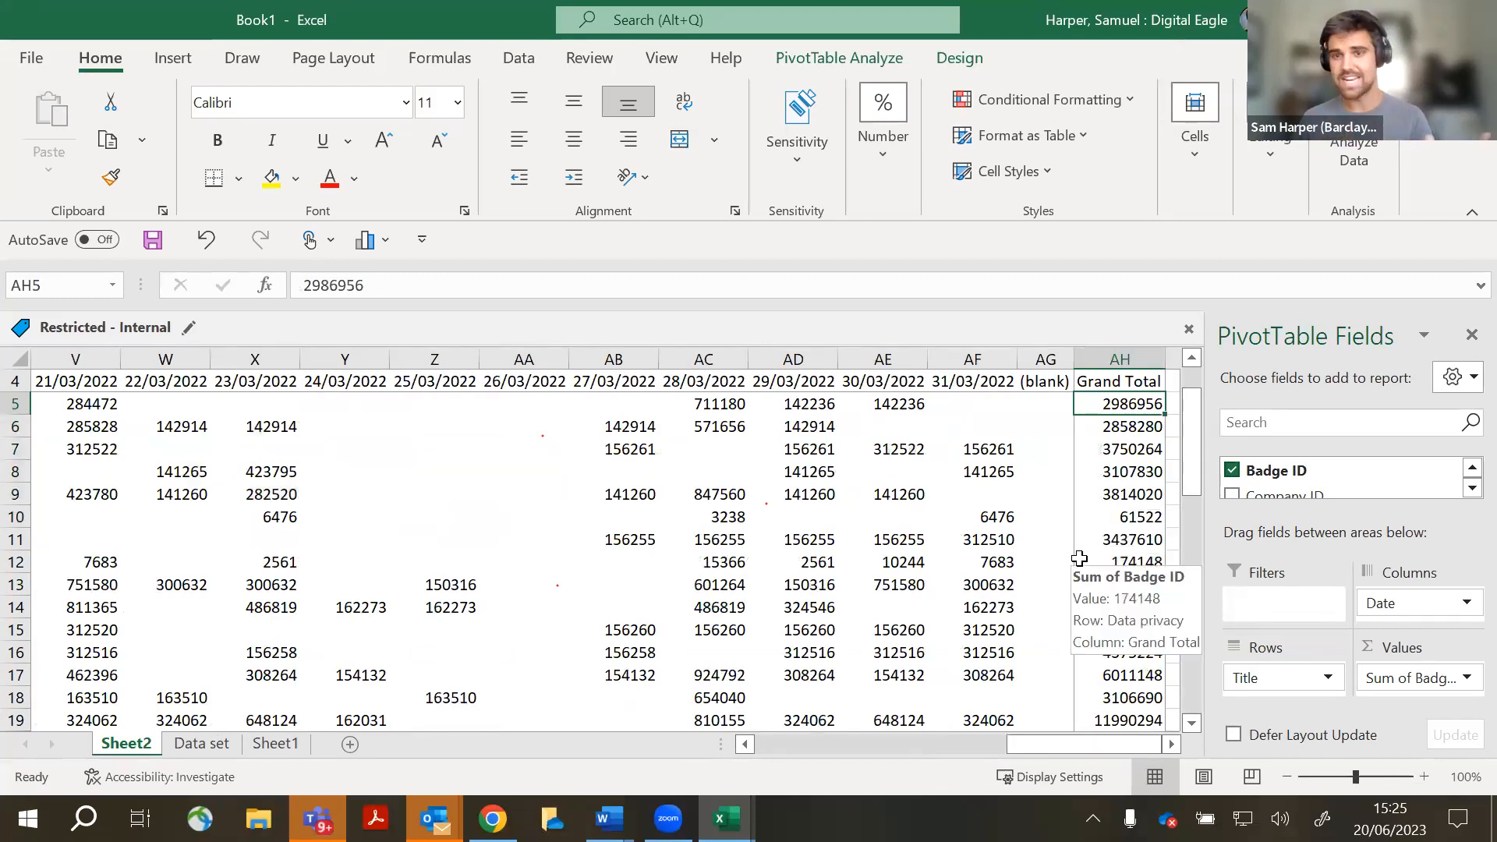
scroll(1079, 559, down, 13)
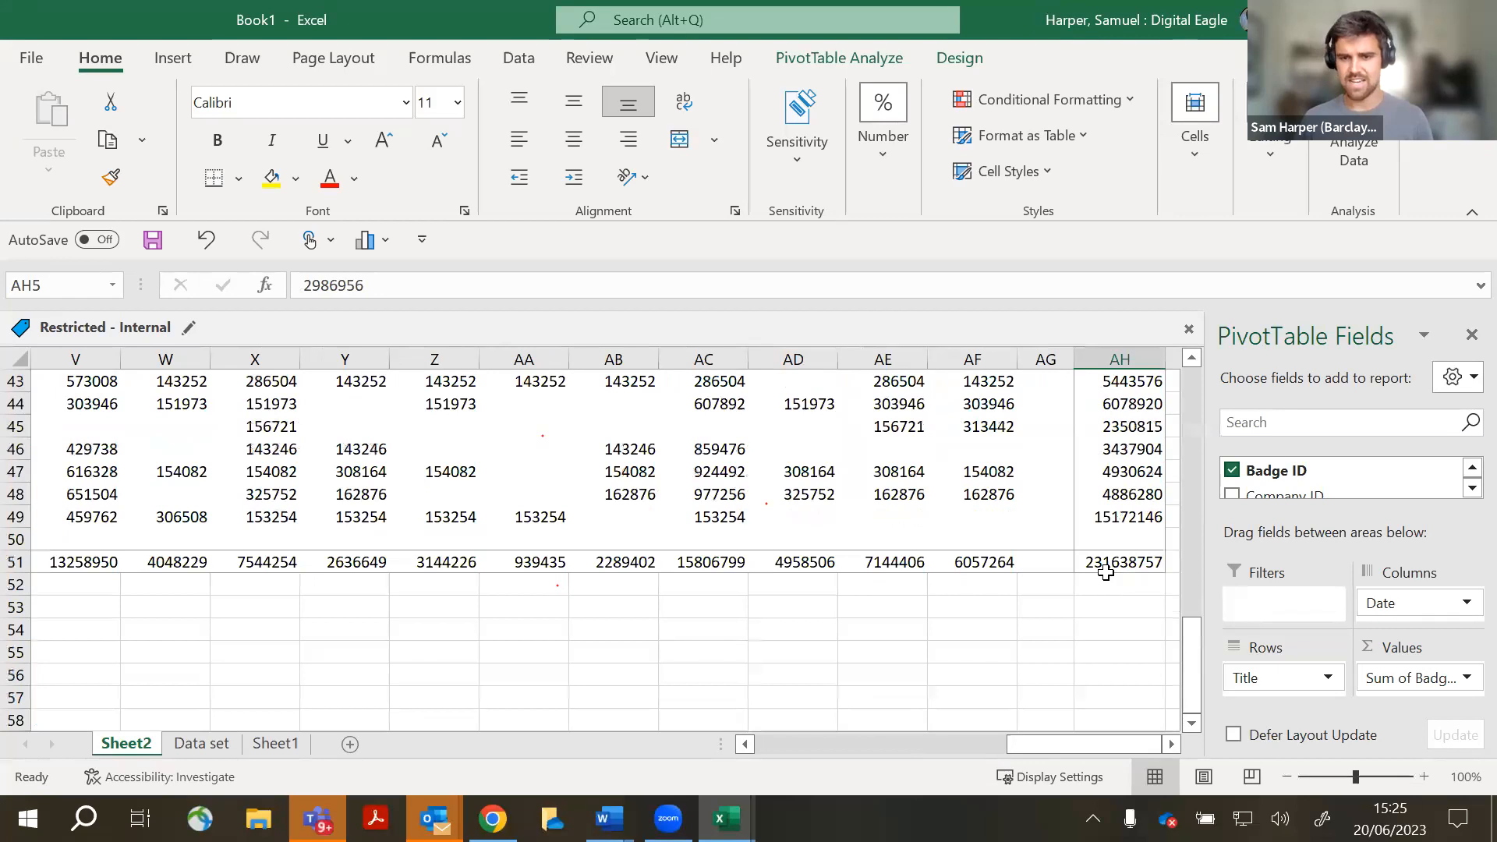
click(1106, 571)
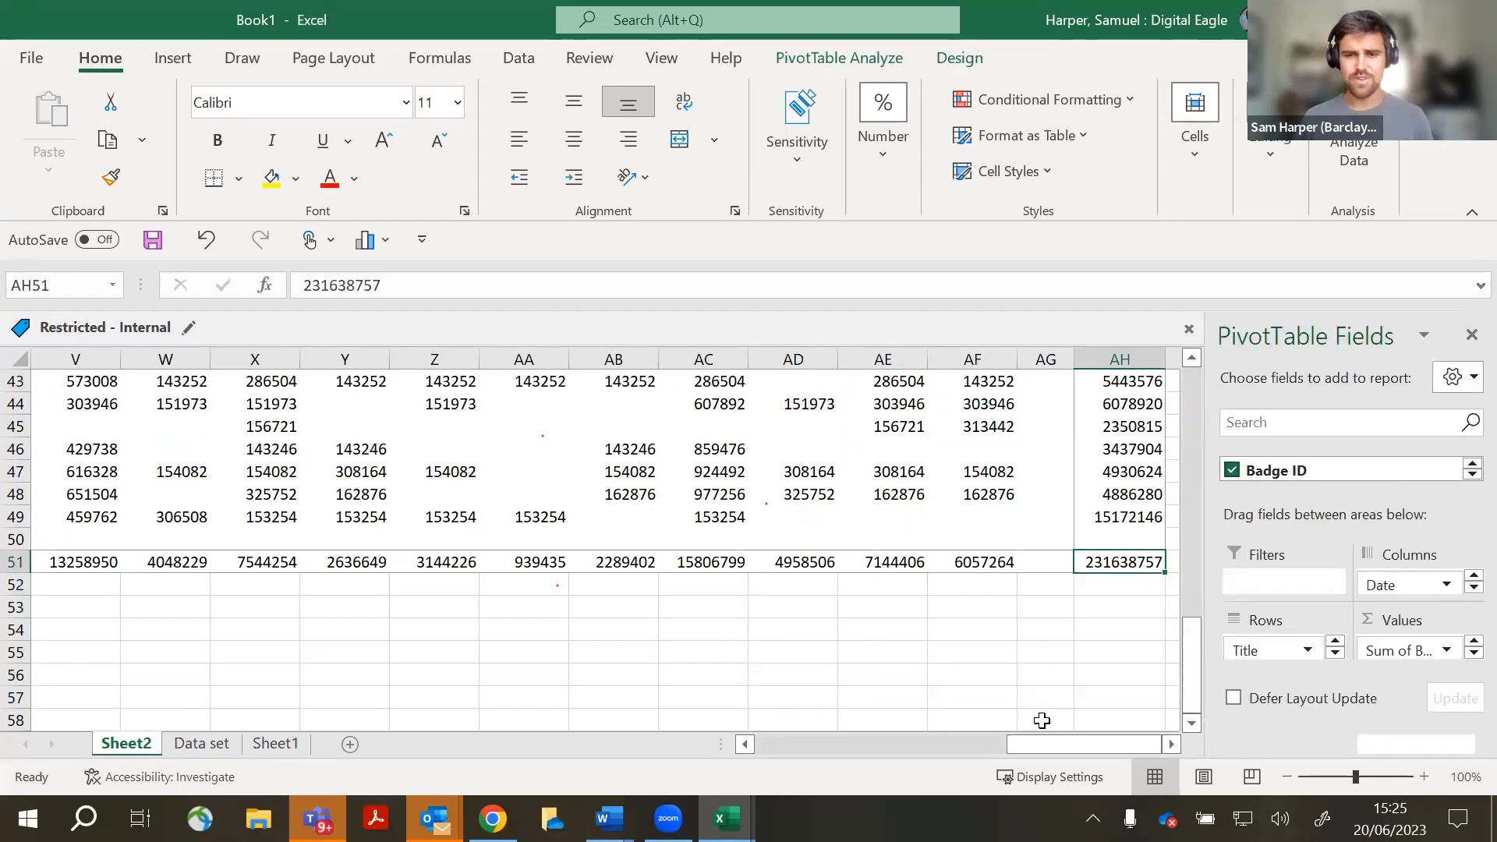
drag(1048, 750, 405, 593)
scroll(679, 623, up, 14)
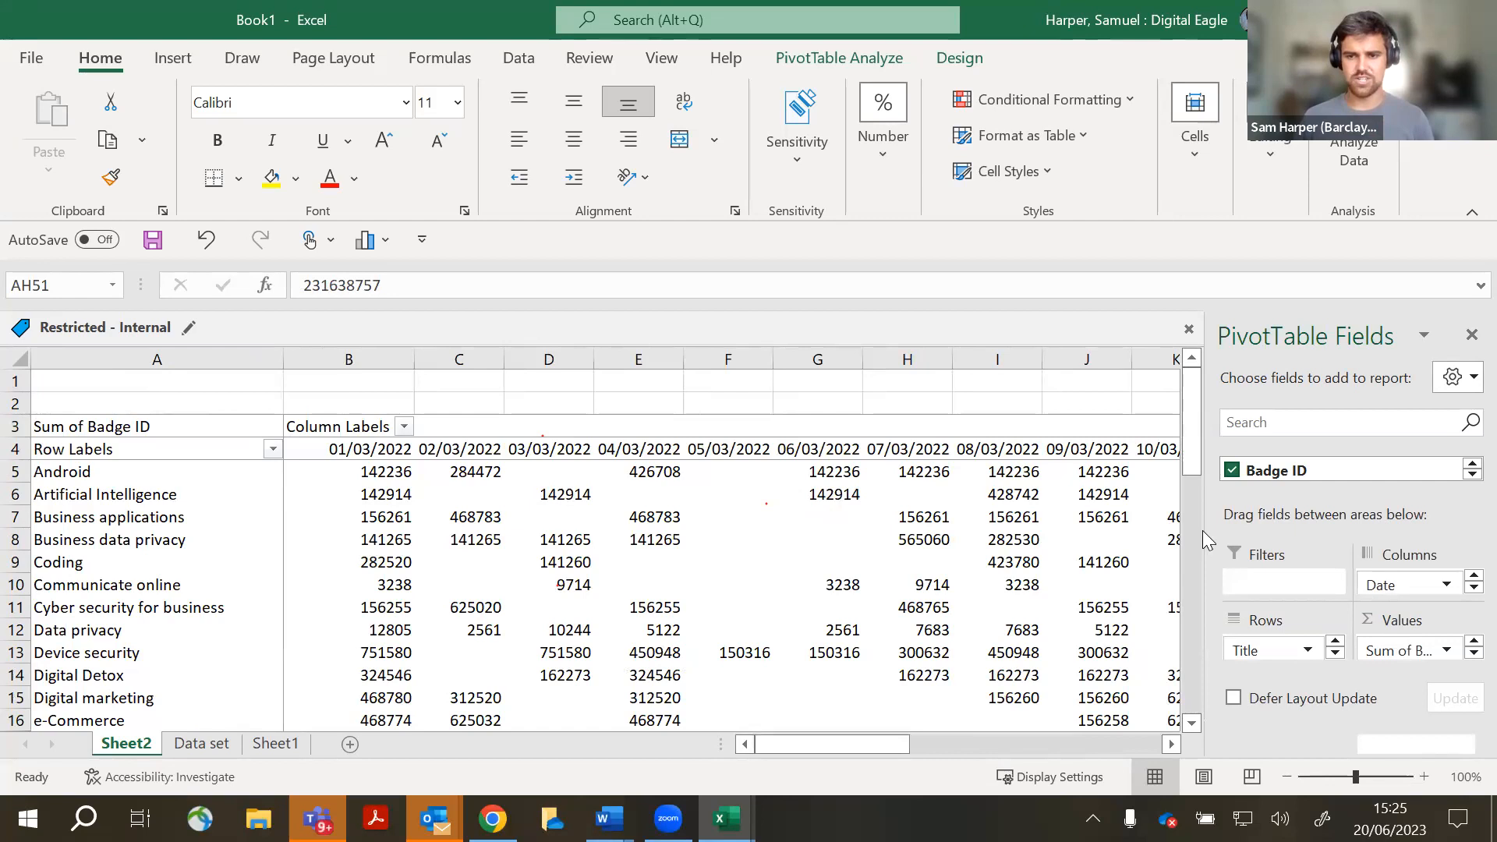
- Change the Badge ID value field summary from Sum to Count in Value Field Settings
drag(1202, 531, 474, 481)
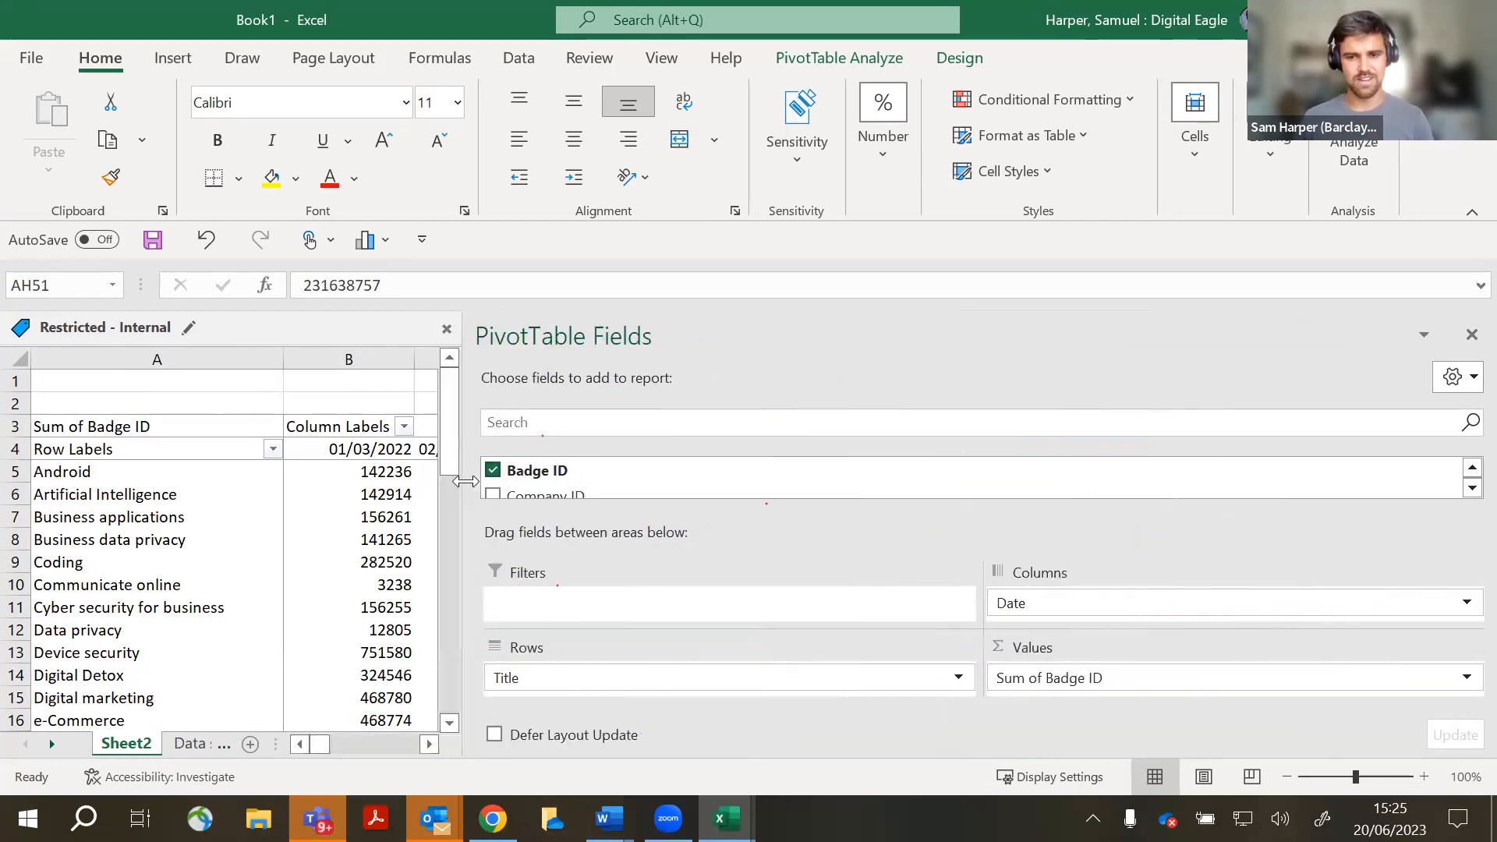
key(ctrl)
key(ctrl)
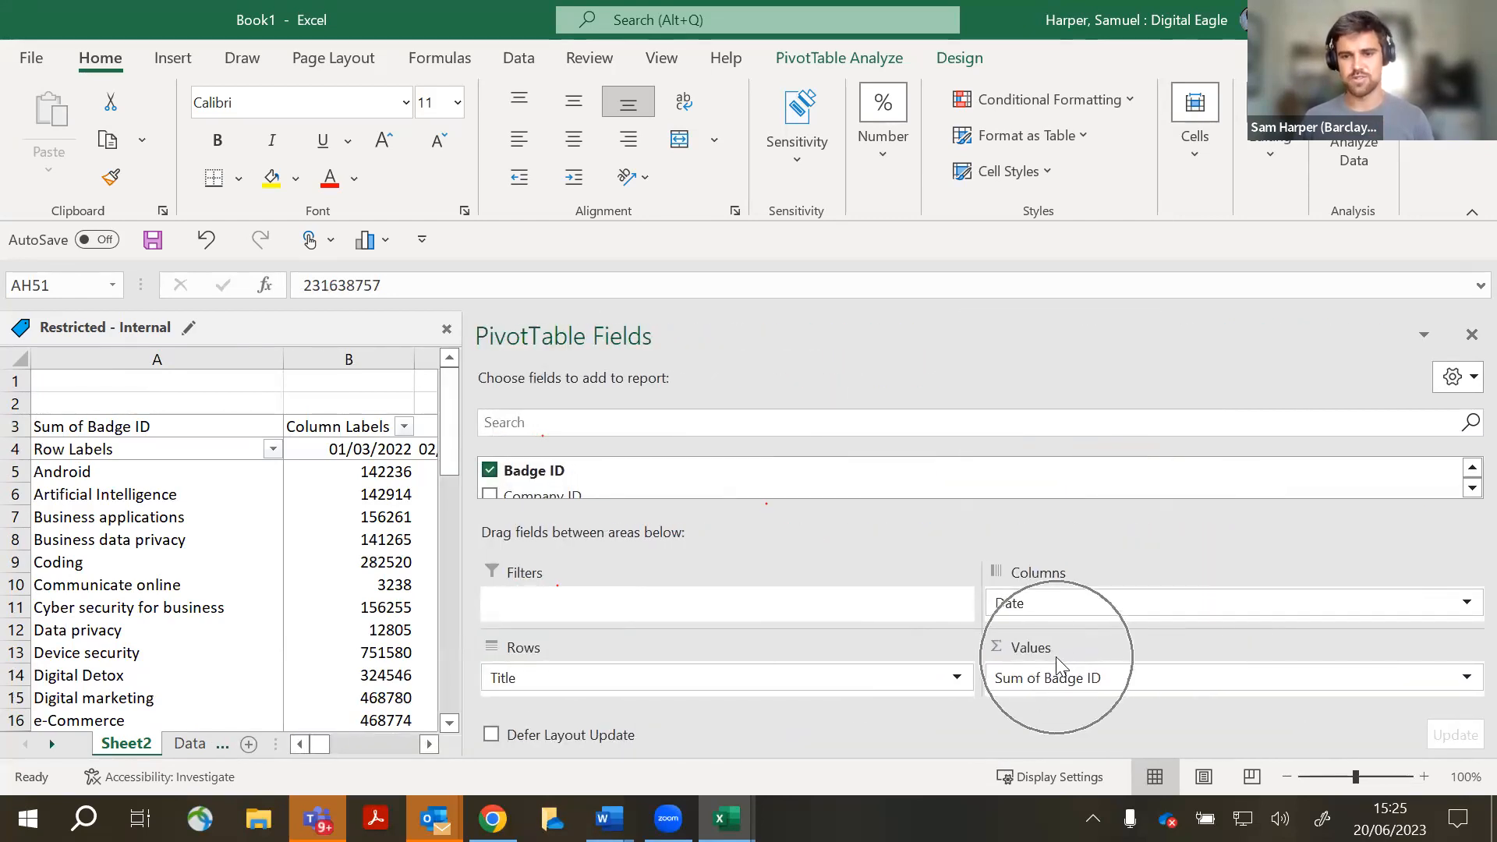
click(1465, 678)
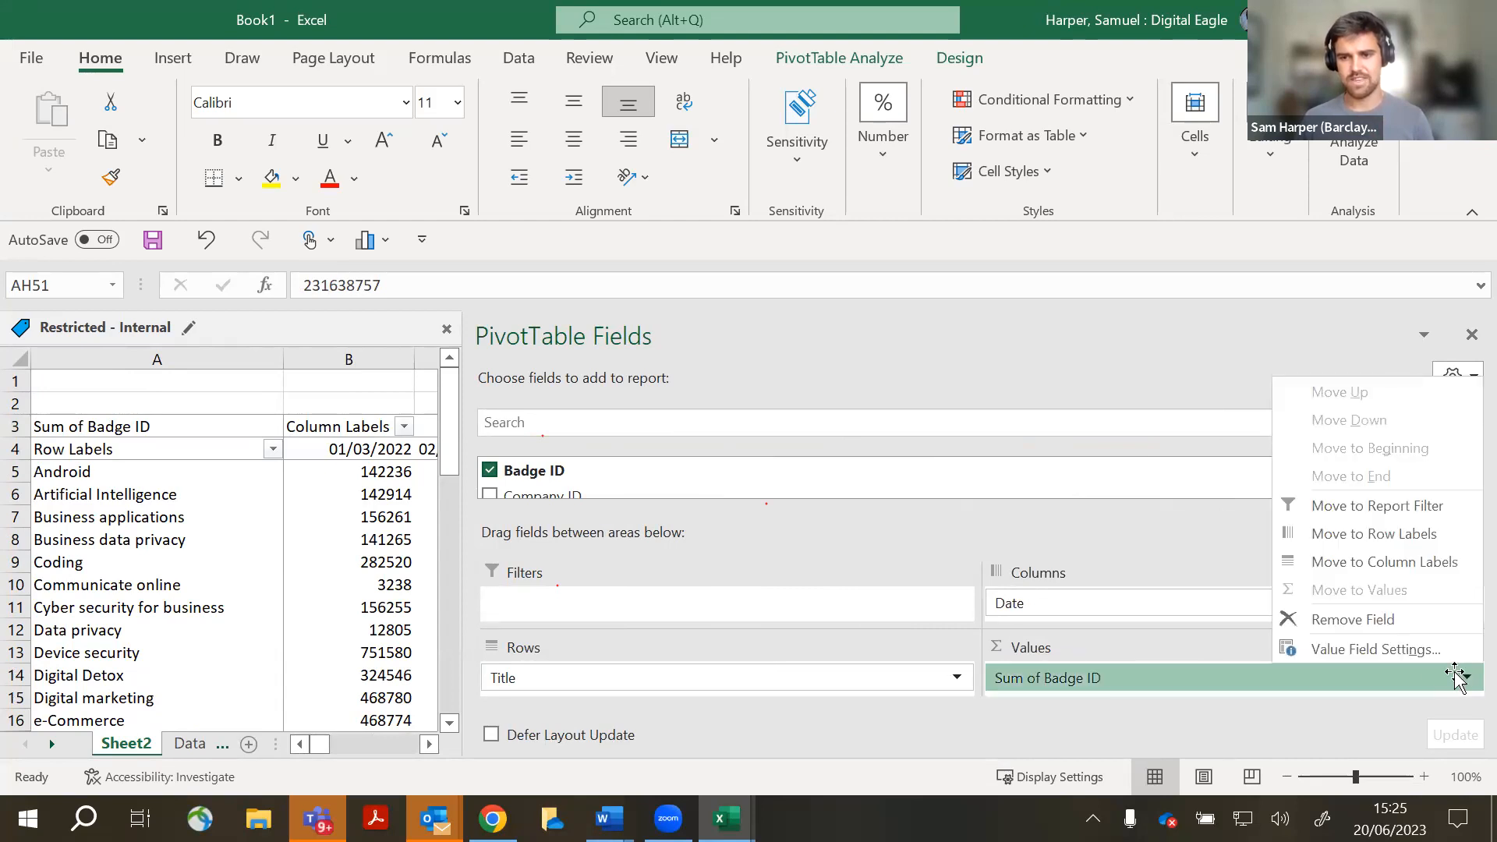
click(1341, 649)
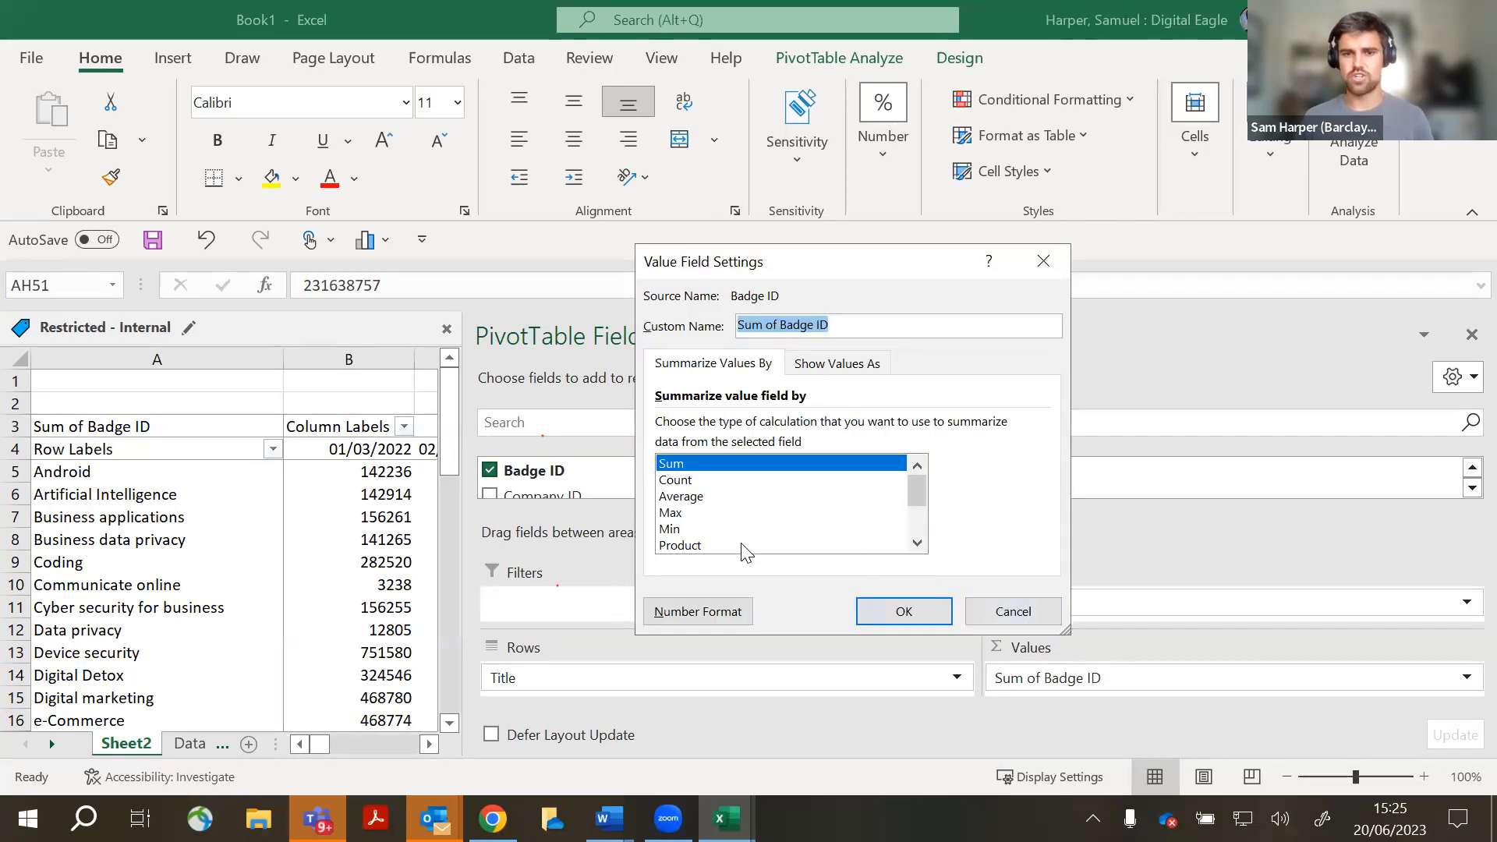
click(686, 481)
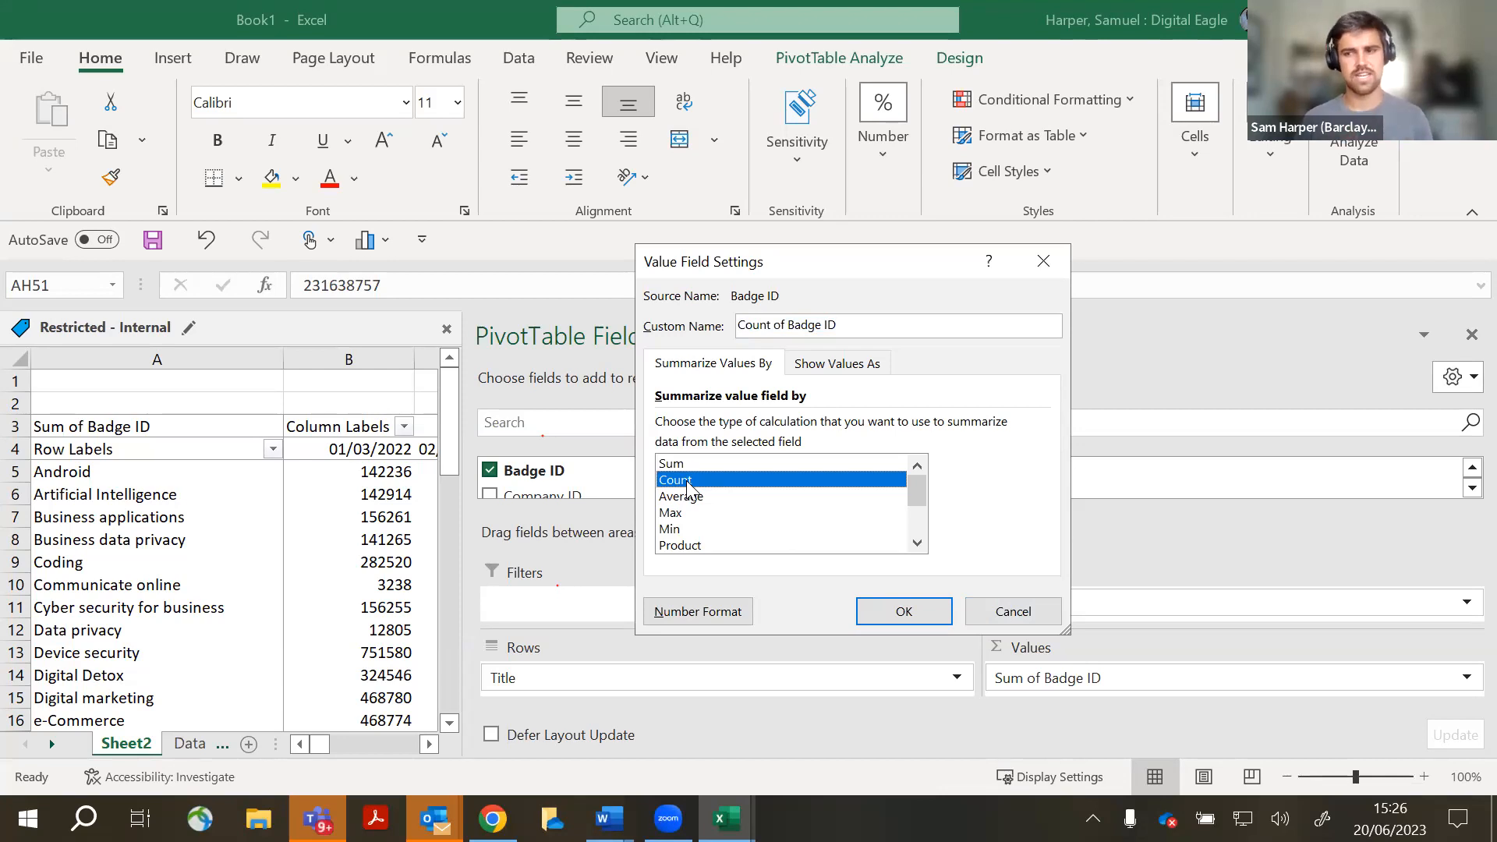
click(908, 613)
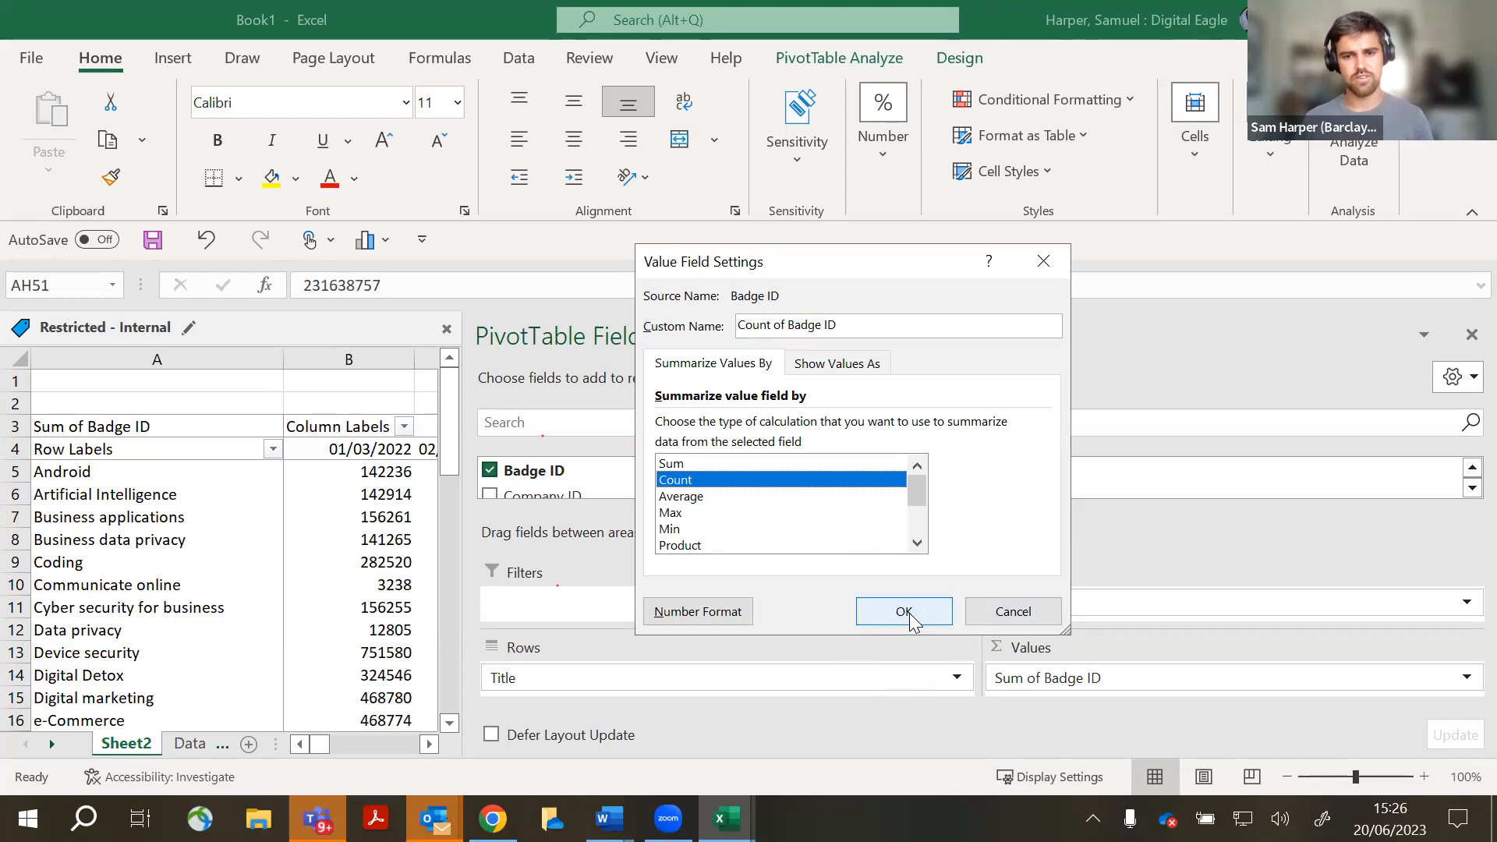
click(904, 613)
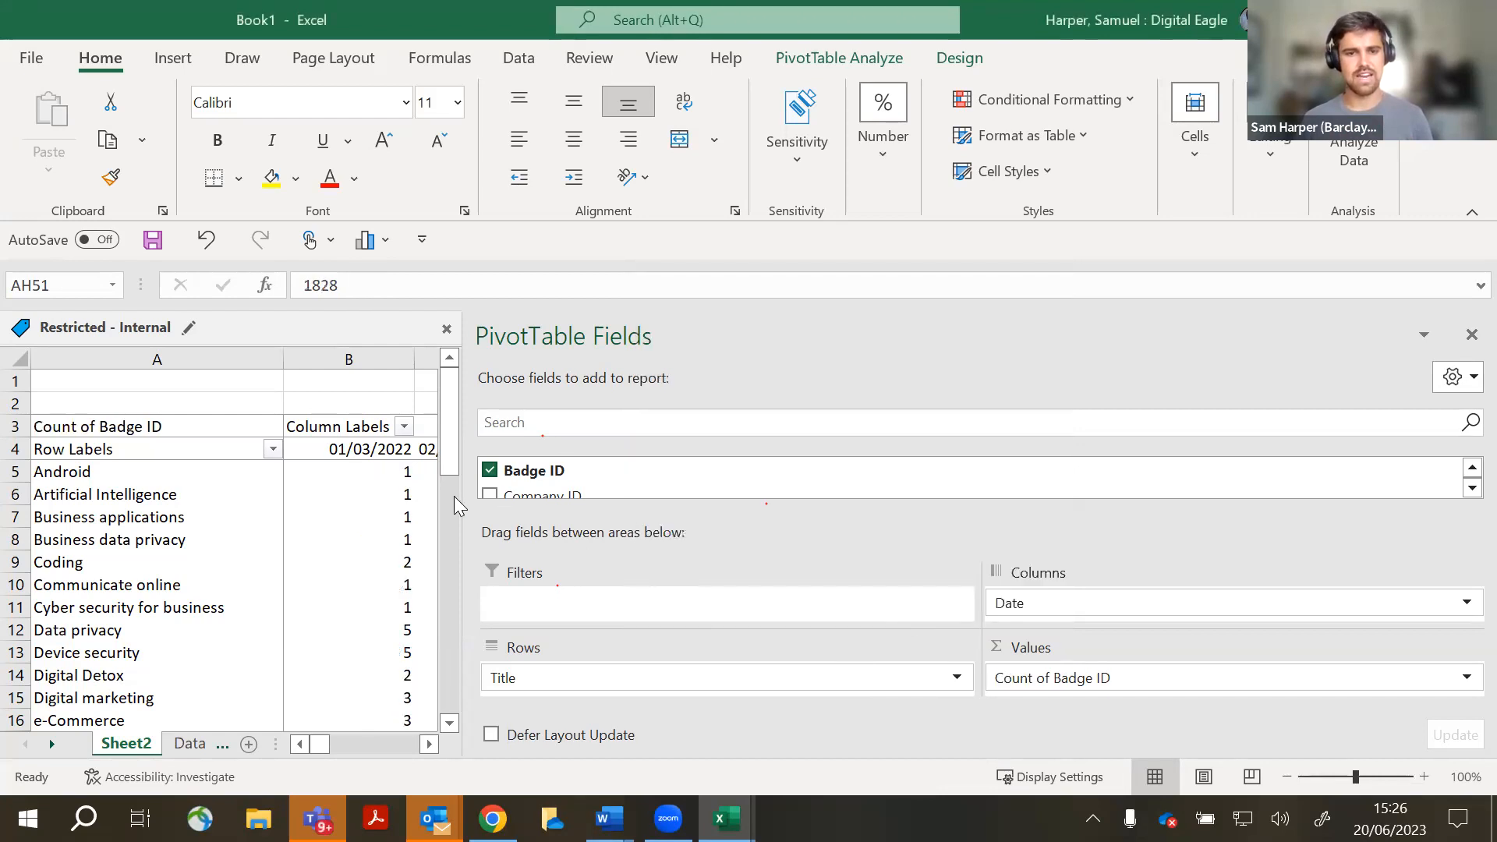
drag(464, 496, 1287, 531)
scroll(429, 571, down, 4)
scroll(429, 572, up, 3)
scroll(429, 571, up, 3)
click(396, 474)
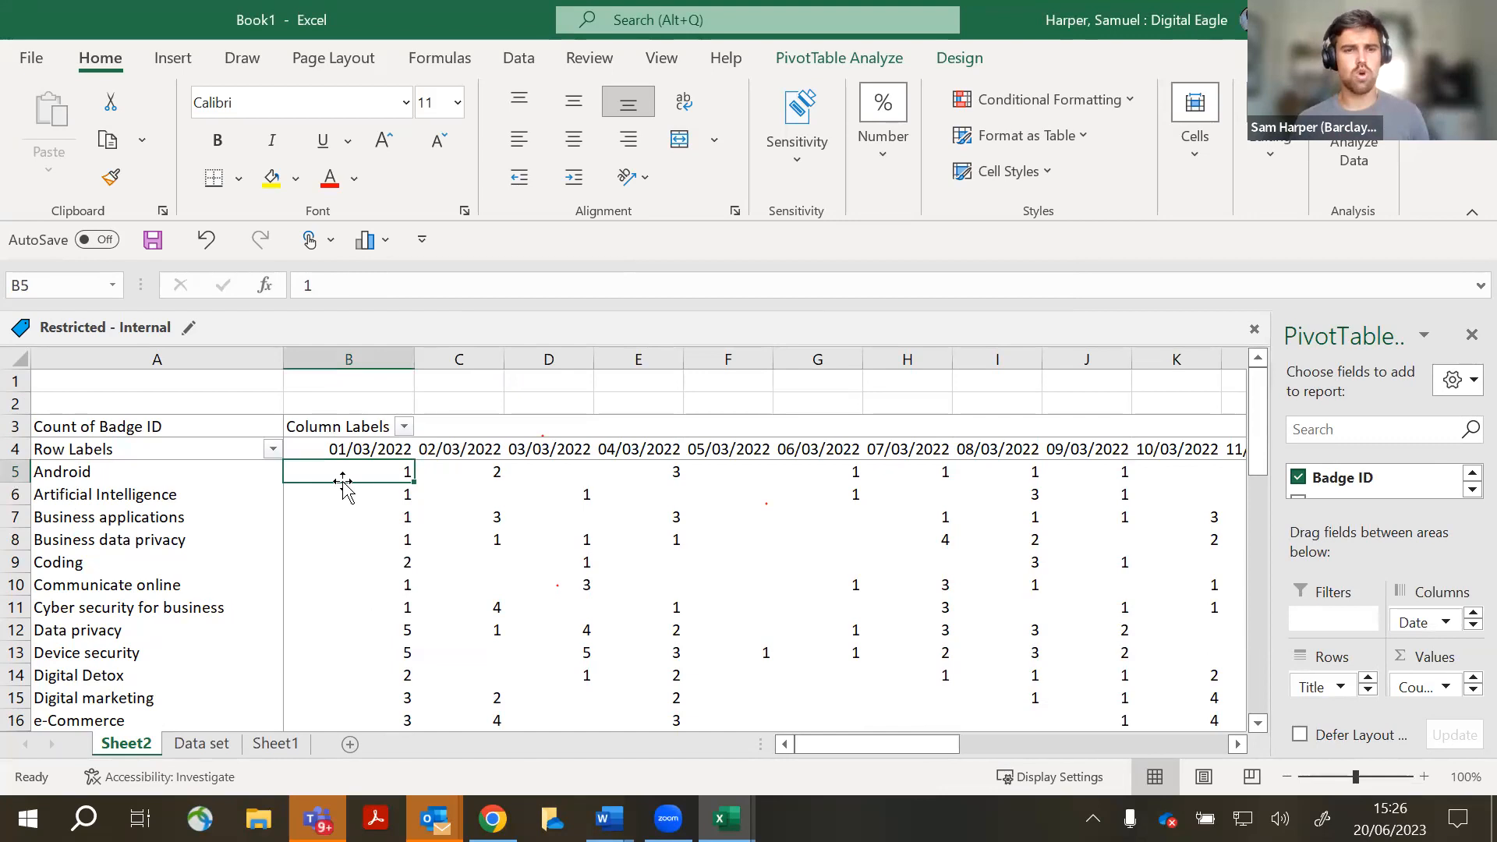
click(468, 473)
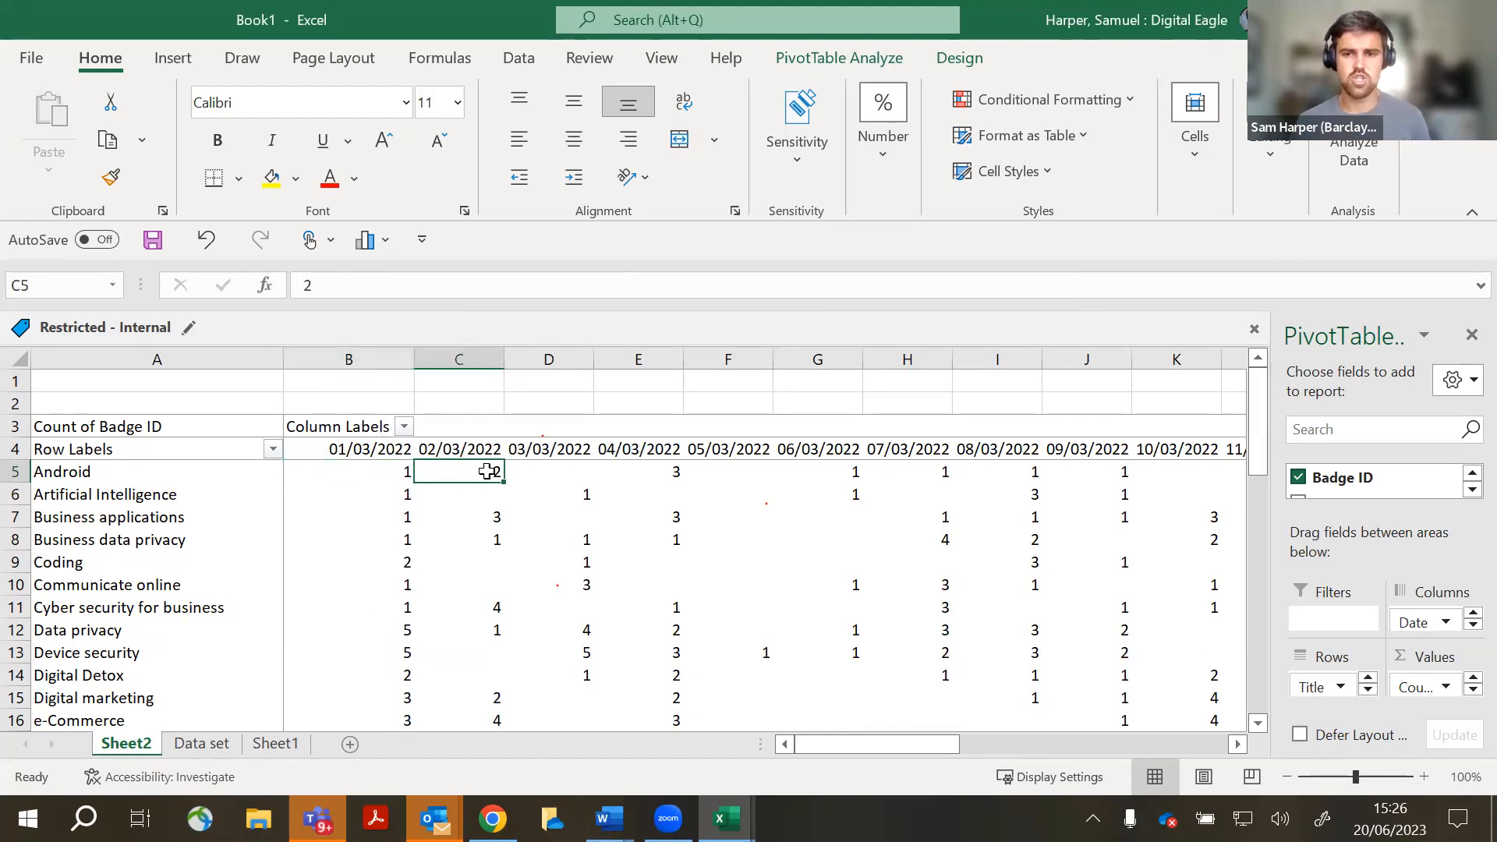
click(670, 470)
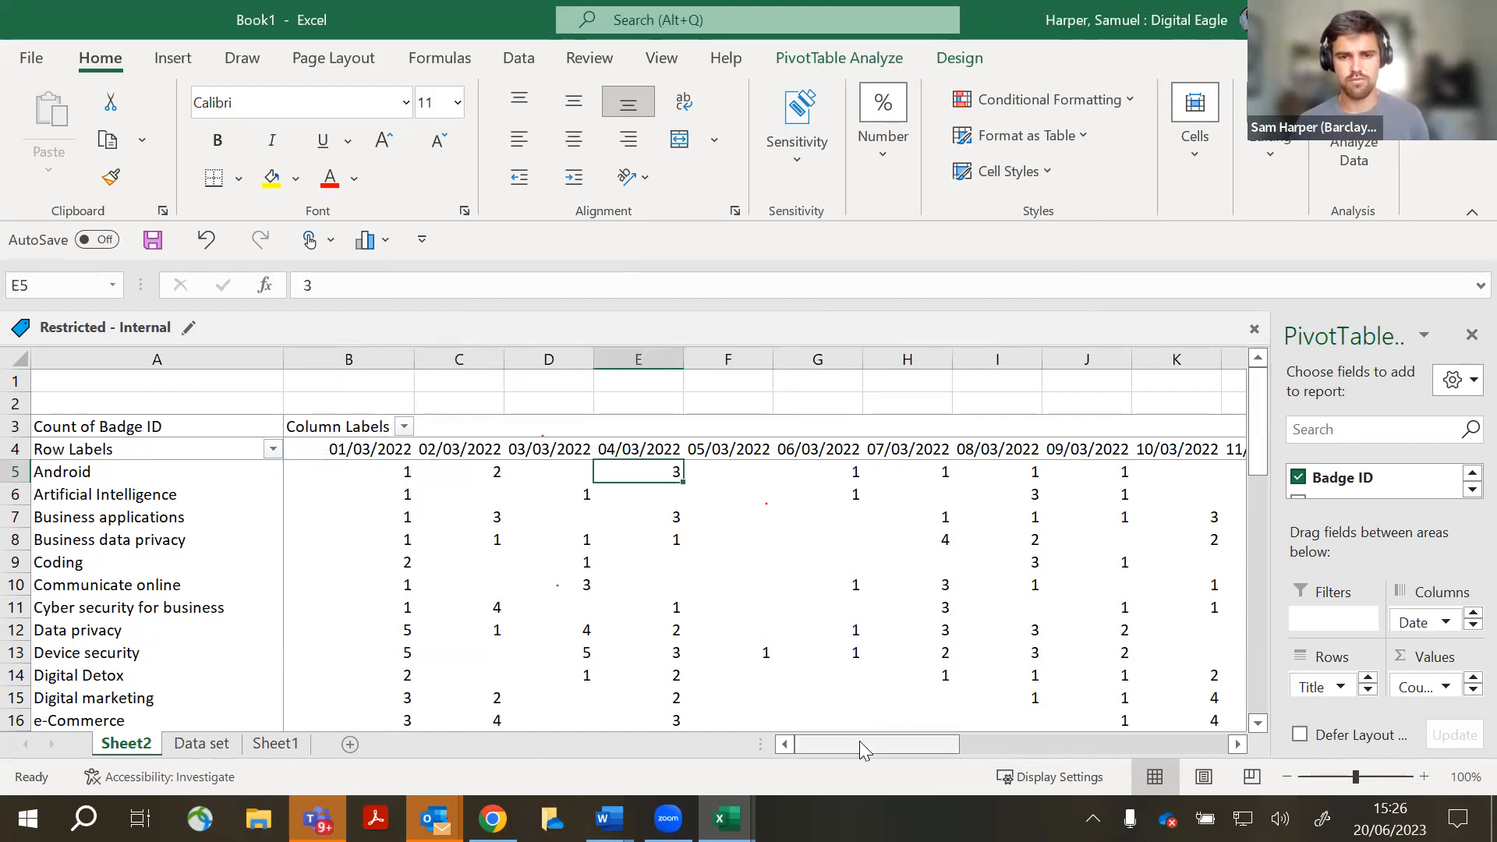
click(741, 474)
click(803, 474)
click(803, 546)
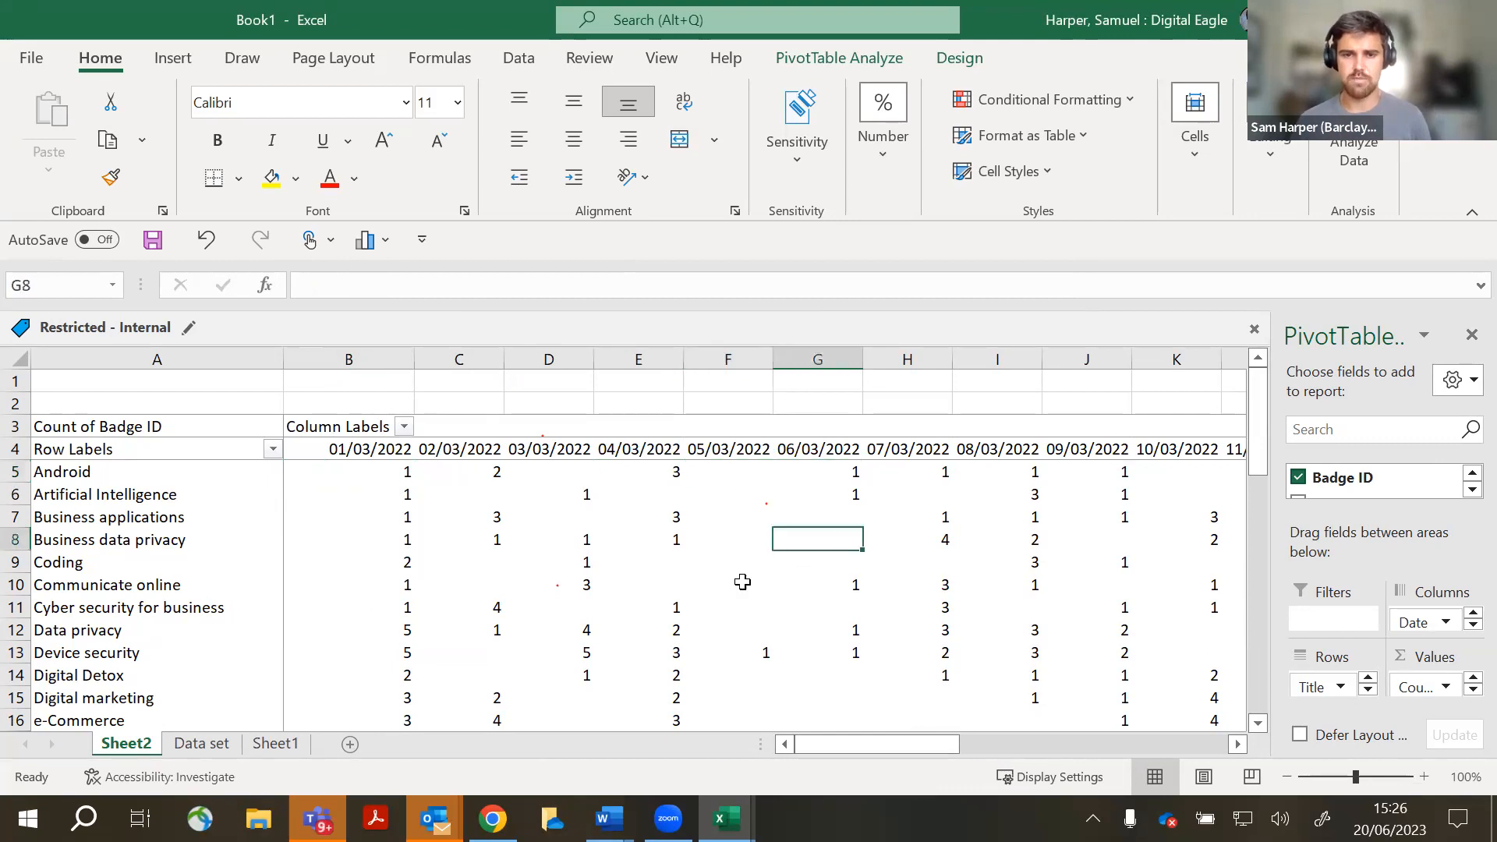
scroll(736, 608, down, 6)
scroll(568, 585, up, 6)
scroll(399, 511, down, 18)
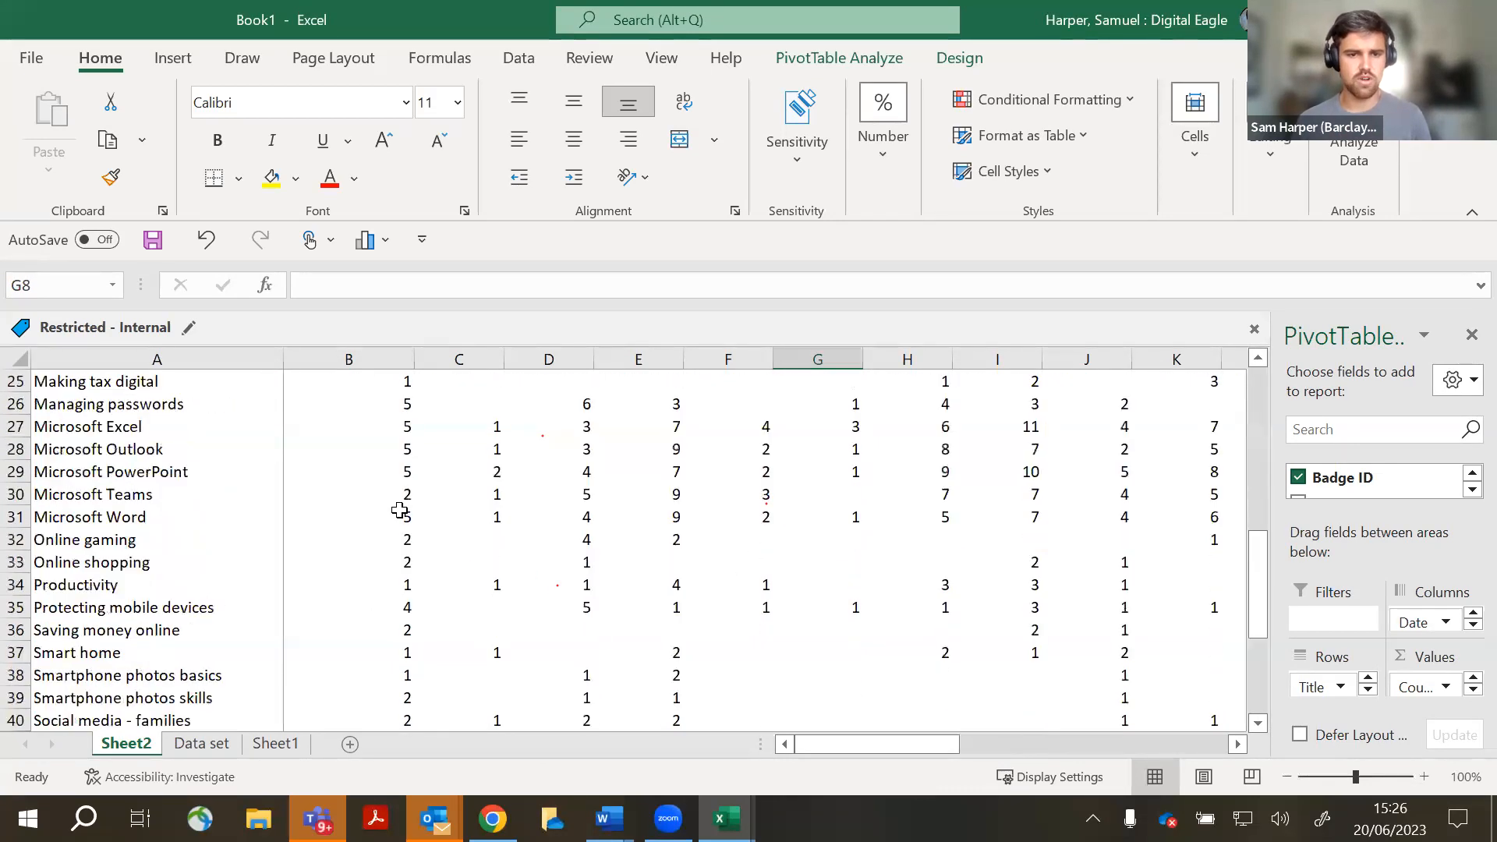
scroll(397, 511, up, 3)
click(382, 515)
click(379, 497)
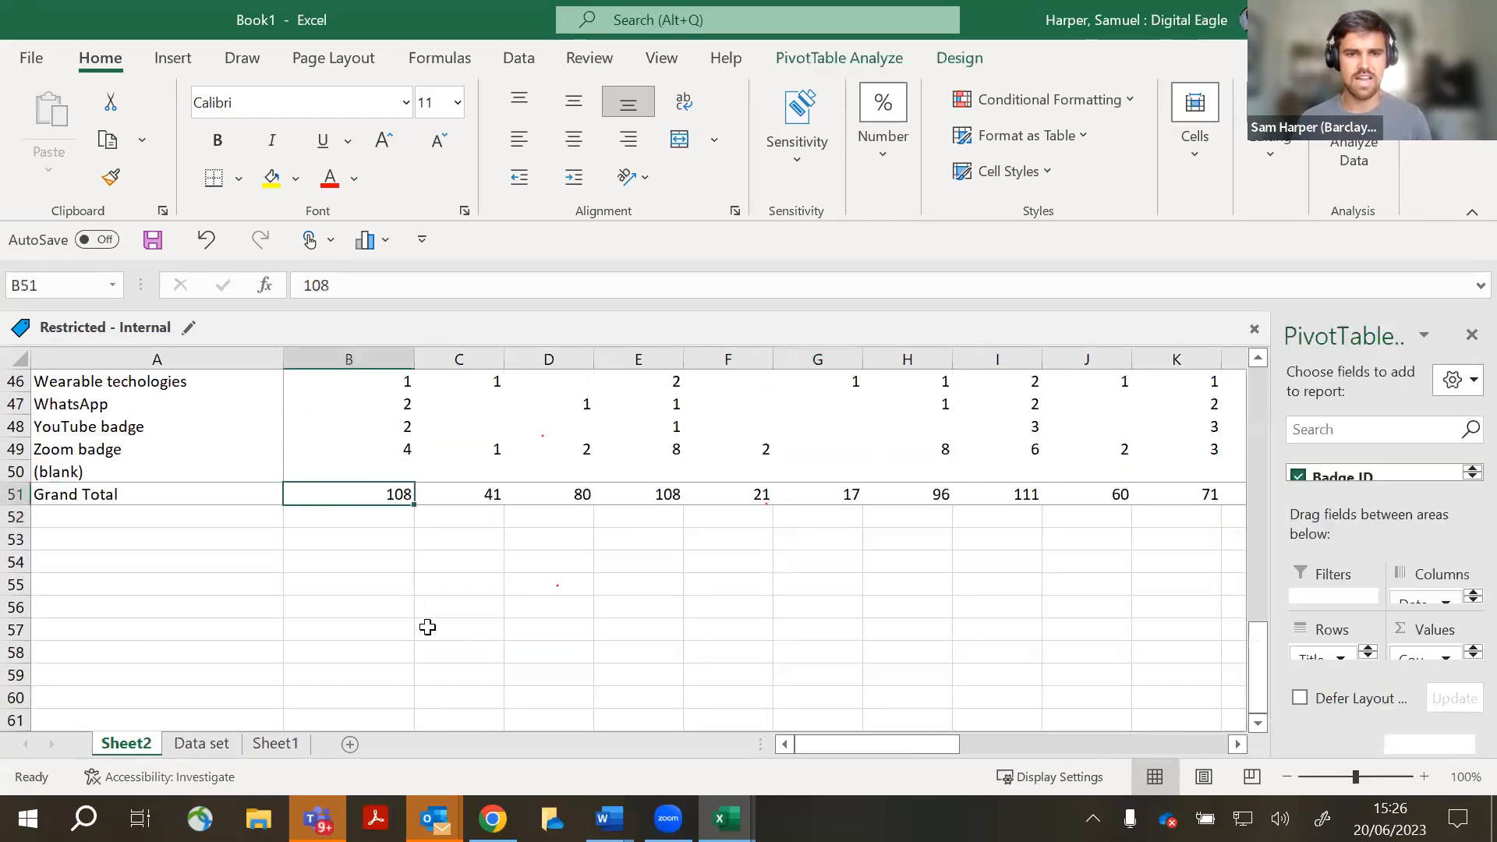
click(465, 516)
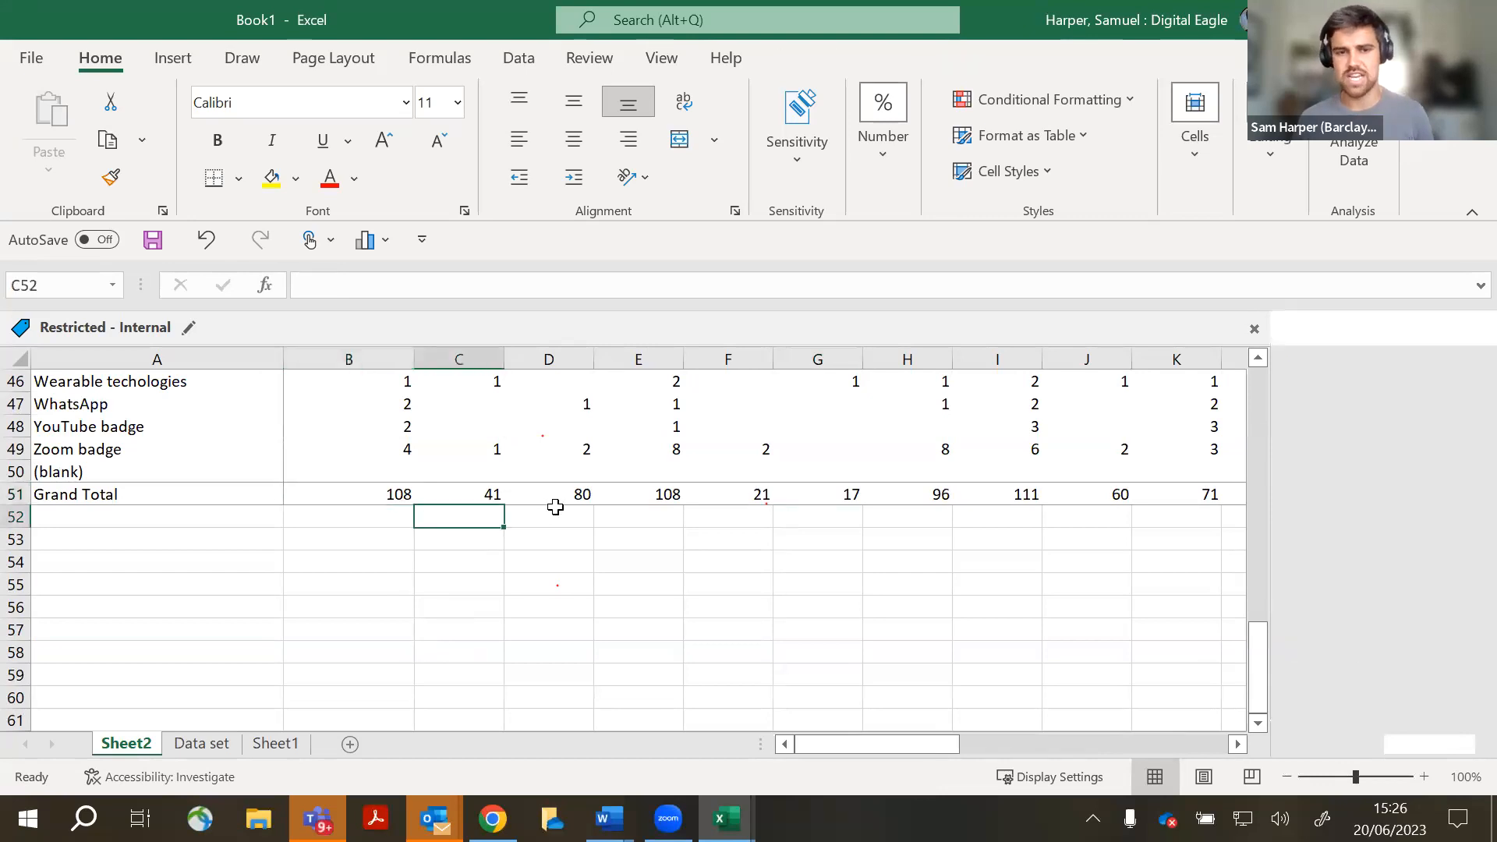
click(555, 513)
drag(1057, 747, 1337, 733)
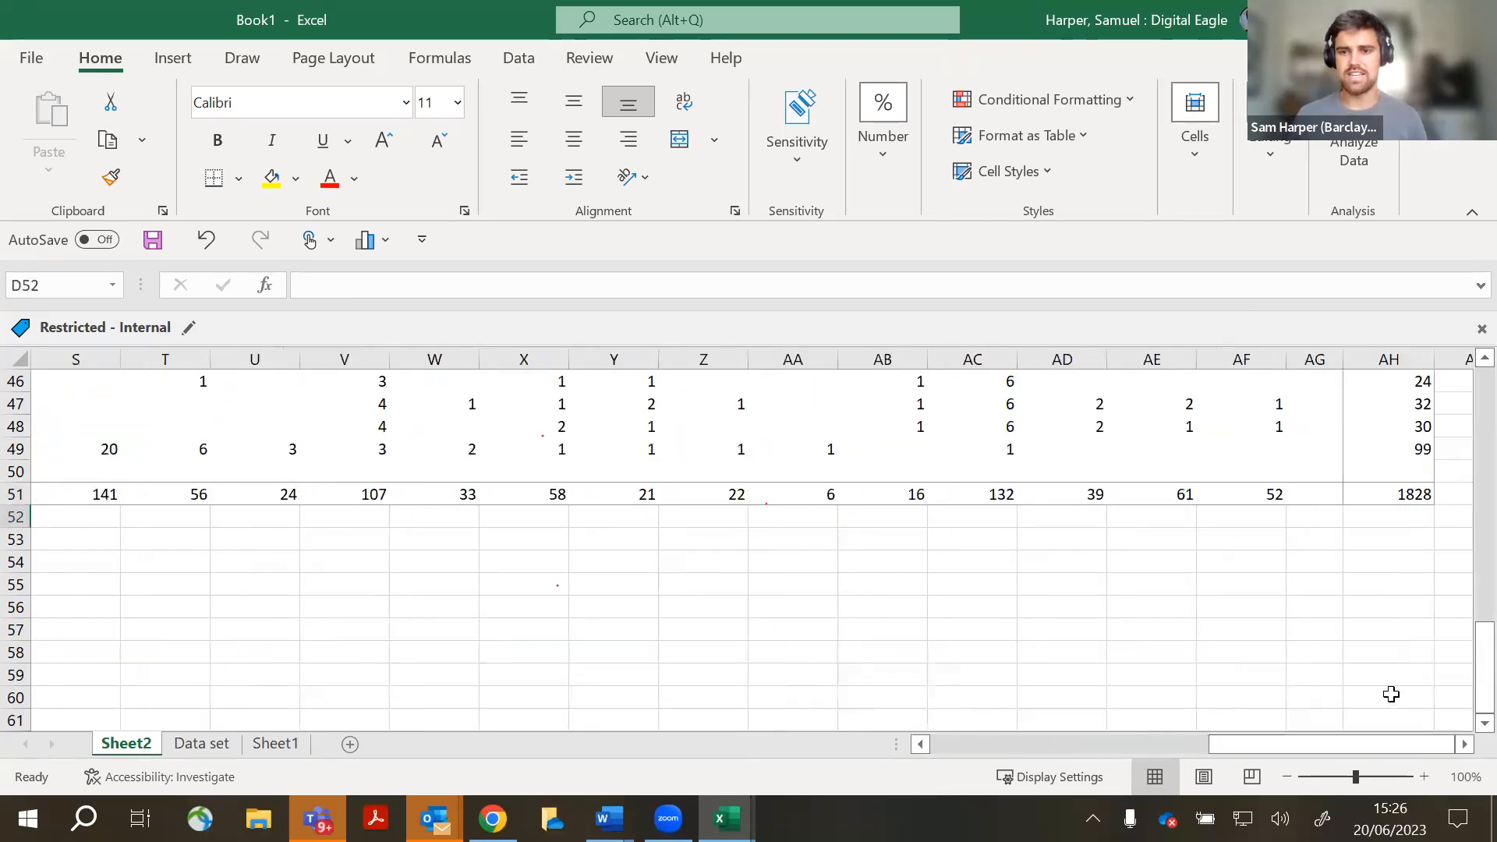
scroll(1377, 616, up, 15)
click(1397, 474)
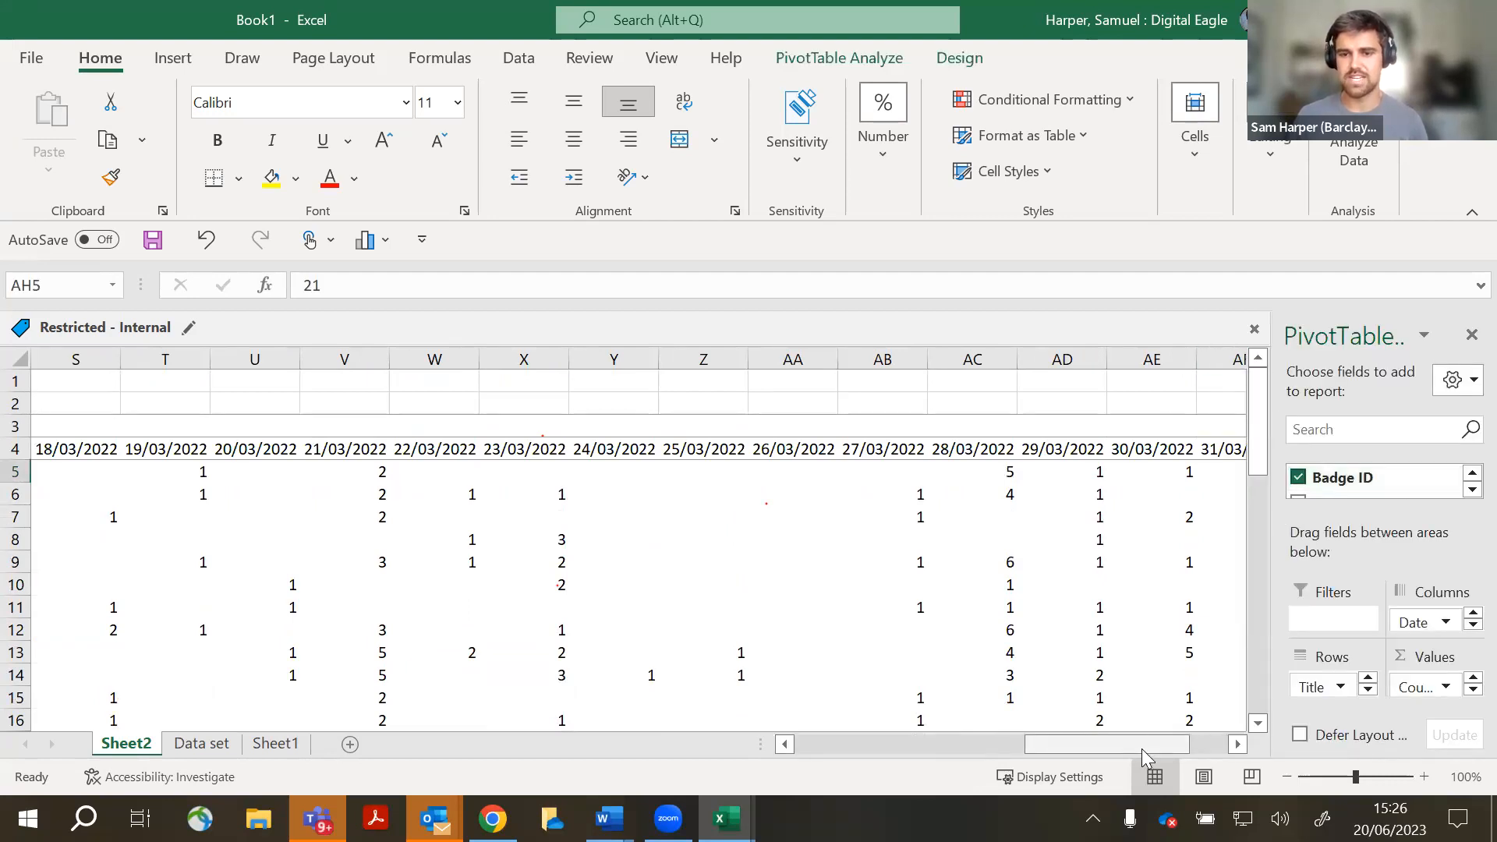
drag(1141, 746, 1235, 679)
scroll(1139, 652, down, 14)
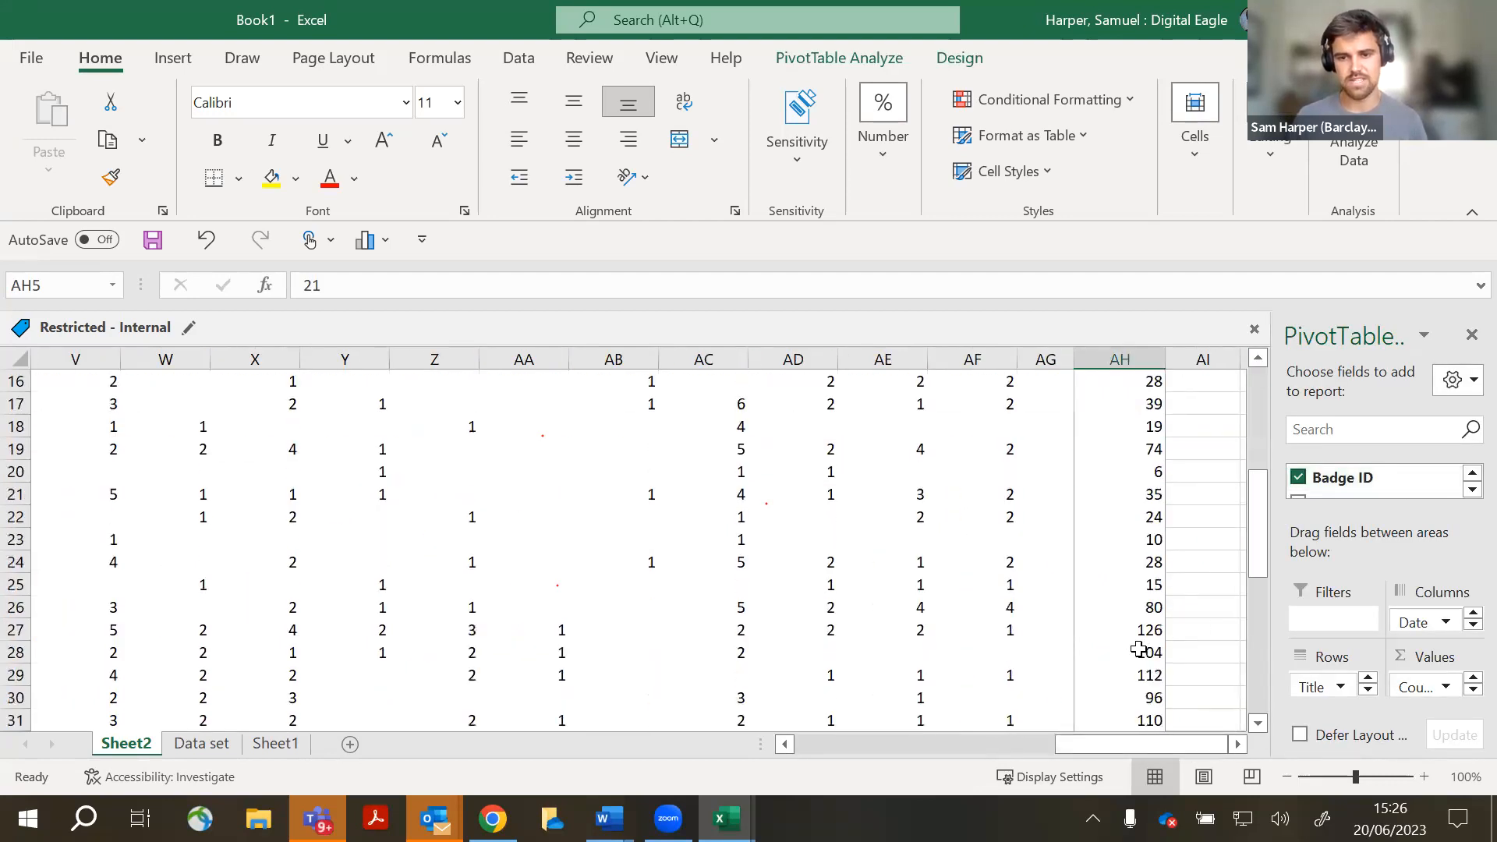
drag(1133, 753, 1088, 746)
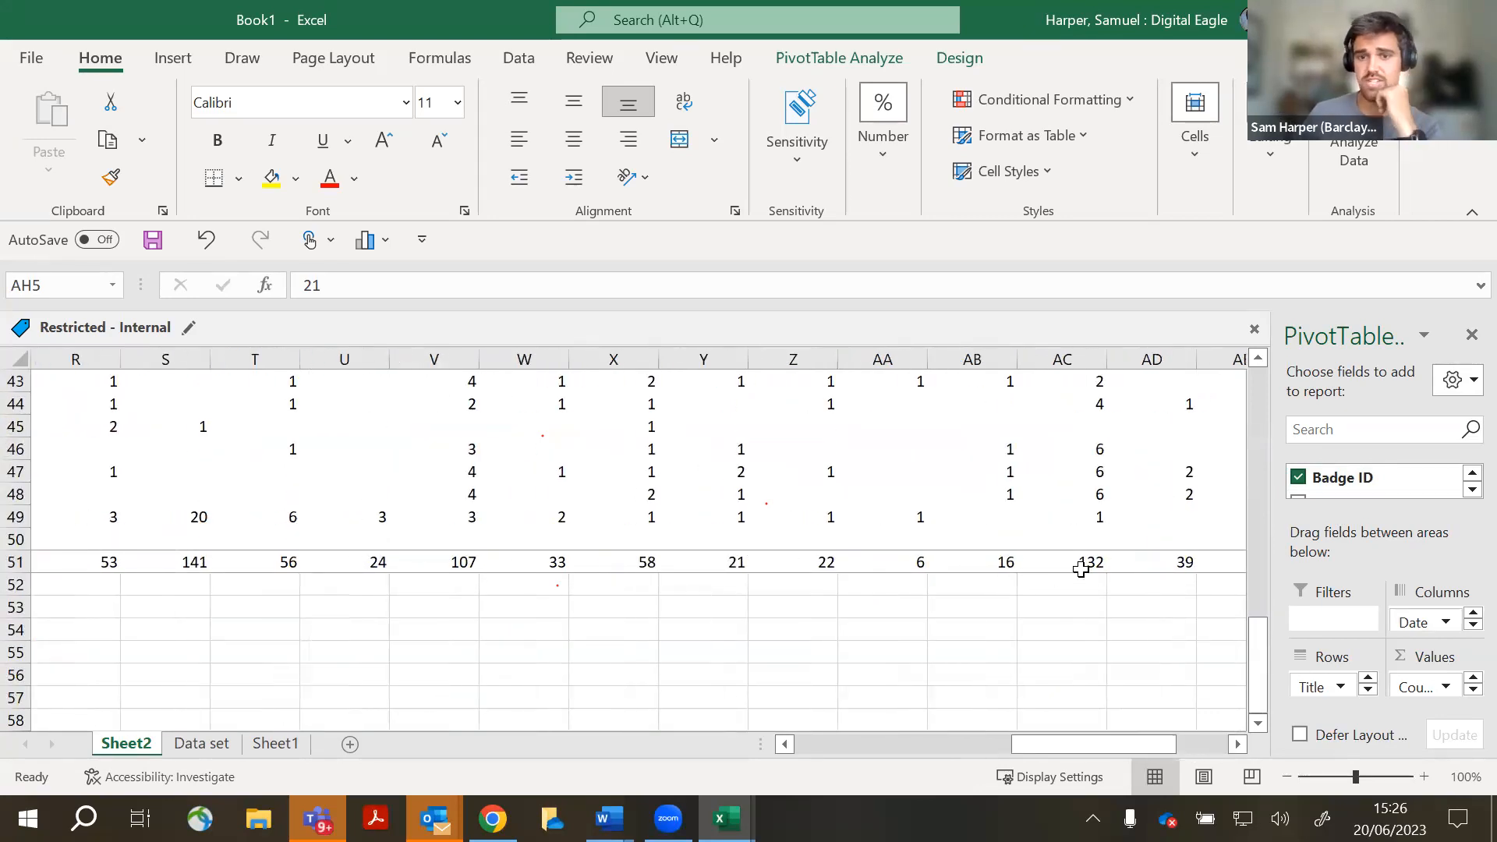
mouse_move(1081, 569)
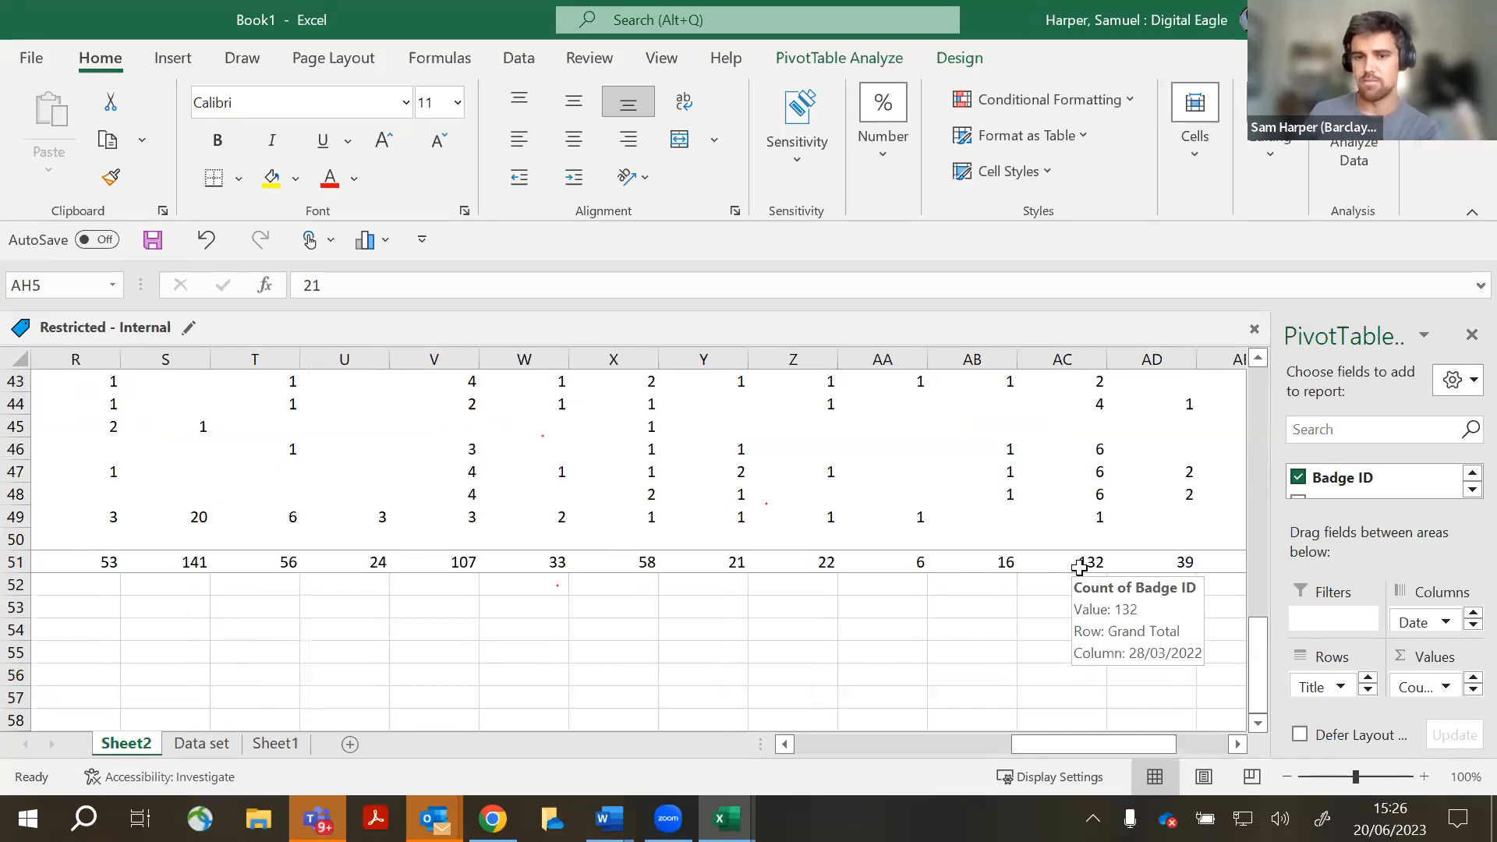
click(1075, 565)
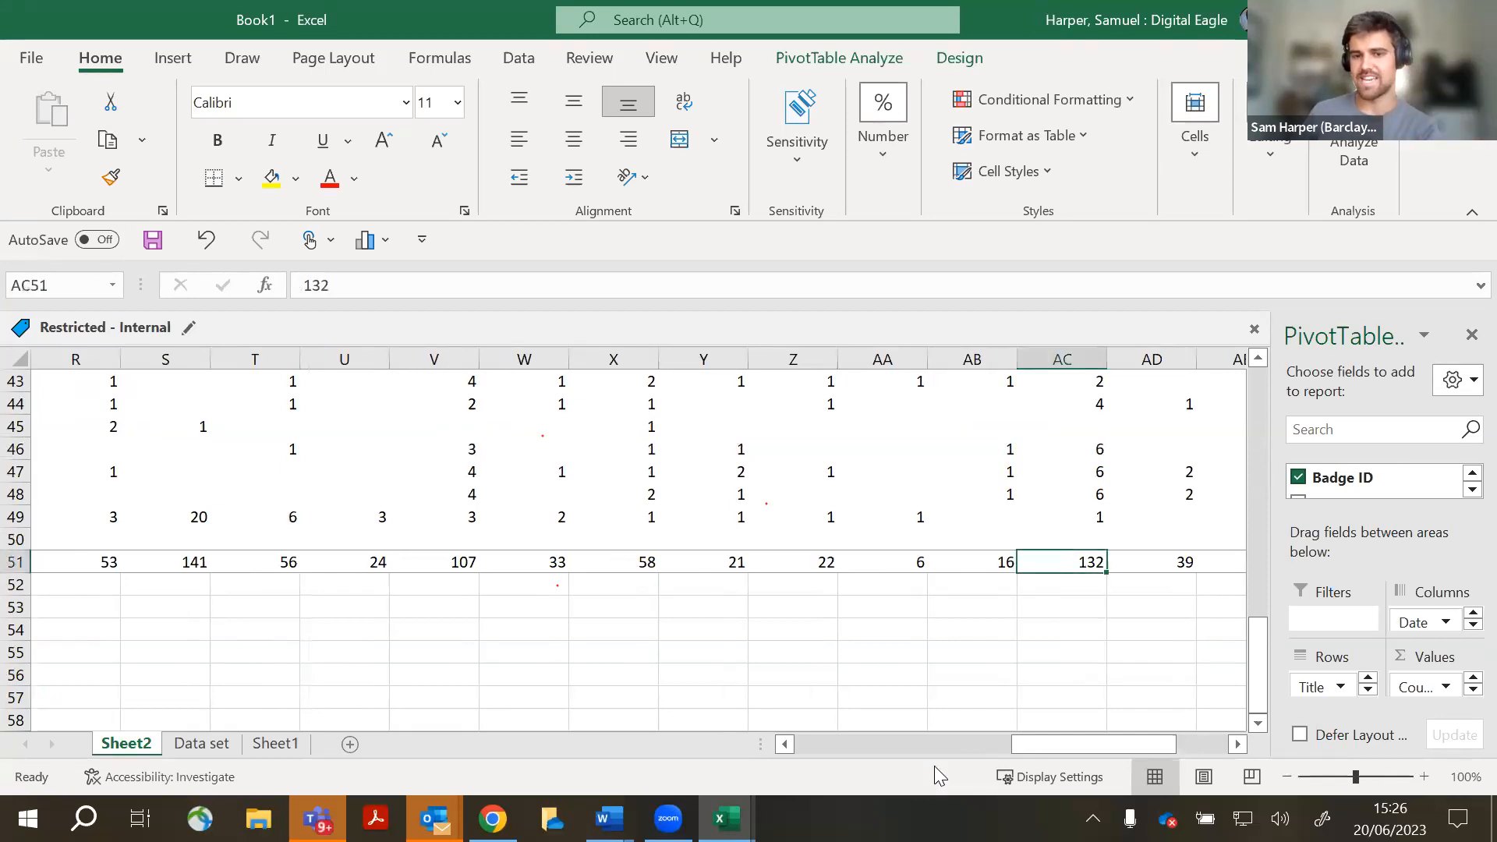
key(Left)
key(Left)
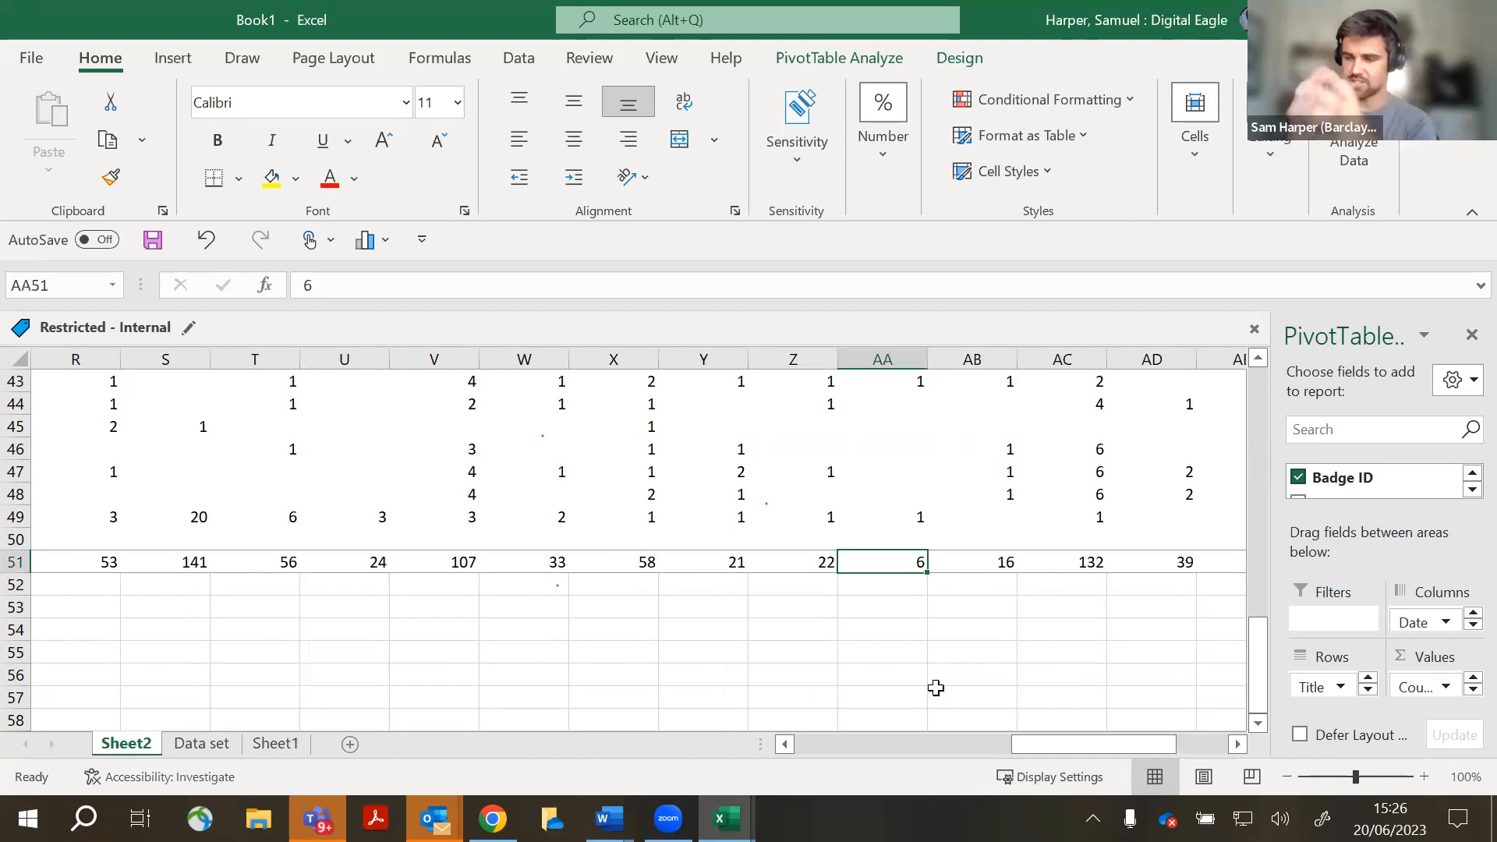
drag(1106, 751, 1210, 750)
scroll(1198, 622, up, 8)
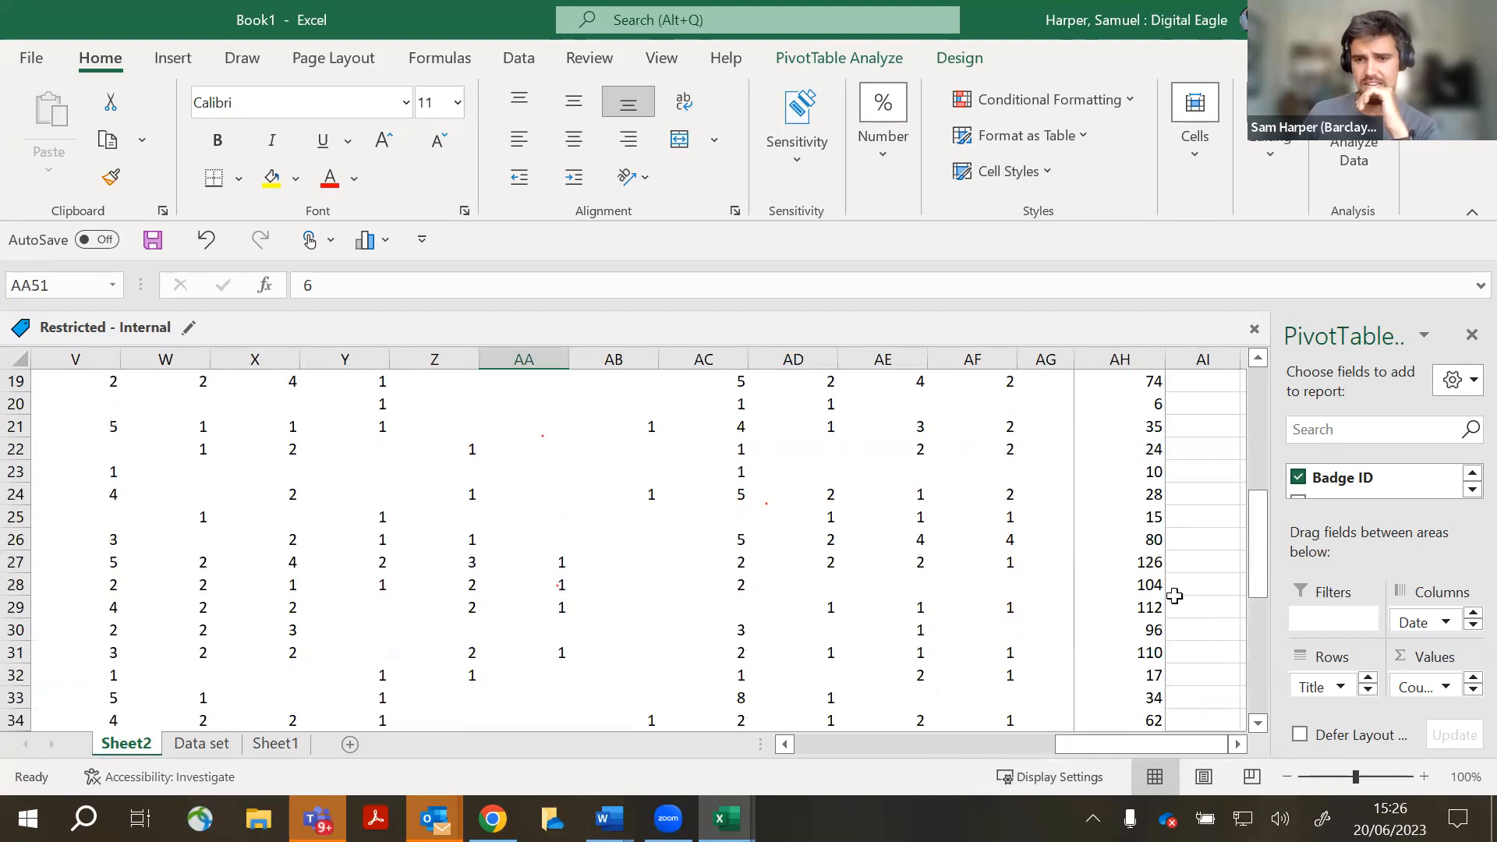
click(1160, 567)
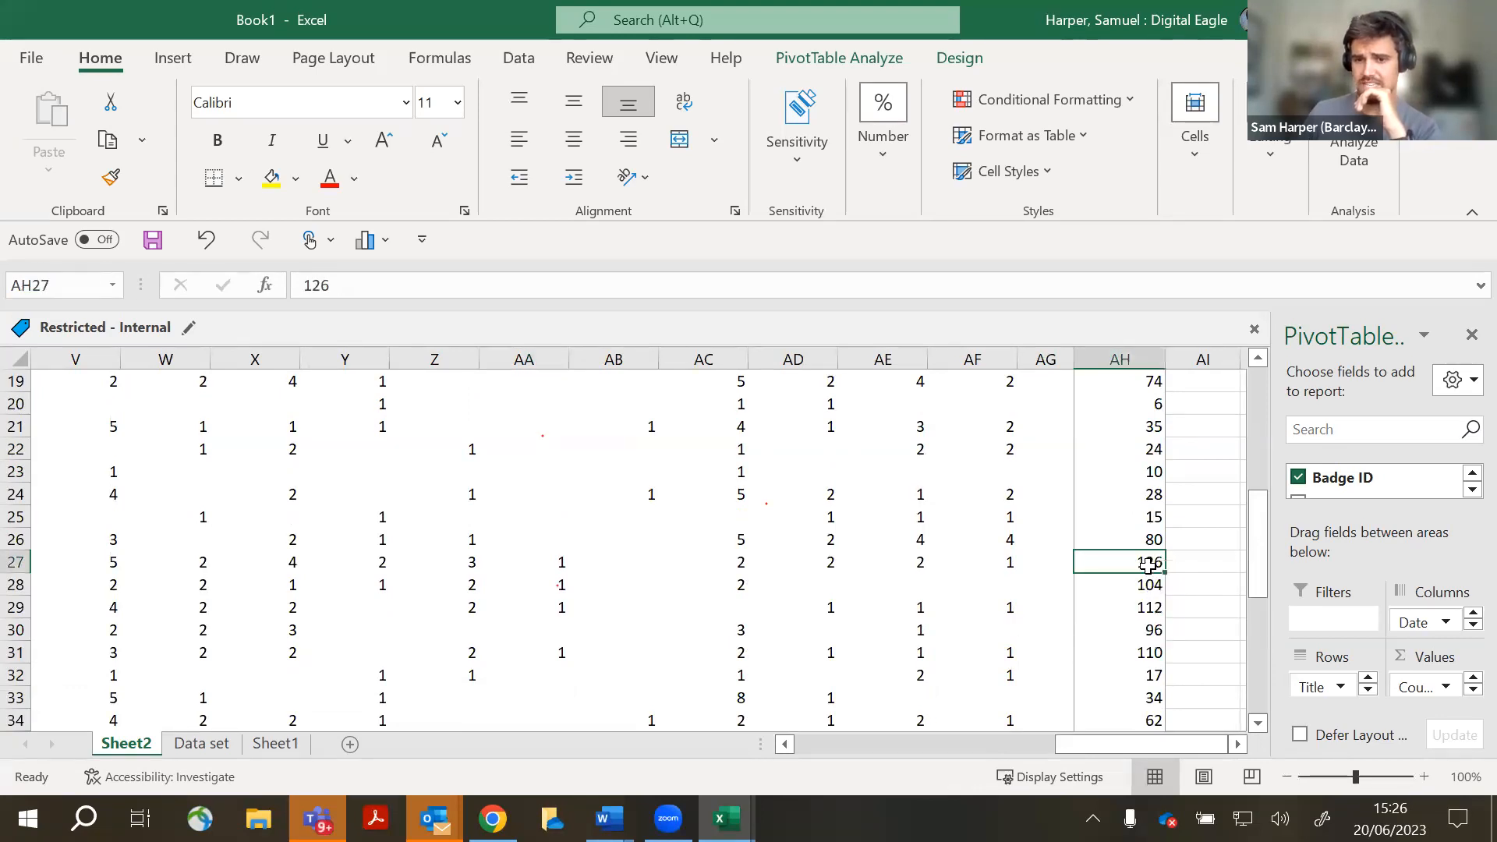
drag(1156, 569, 1154, 659)
scroll(1178, 546, up, 1)
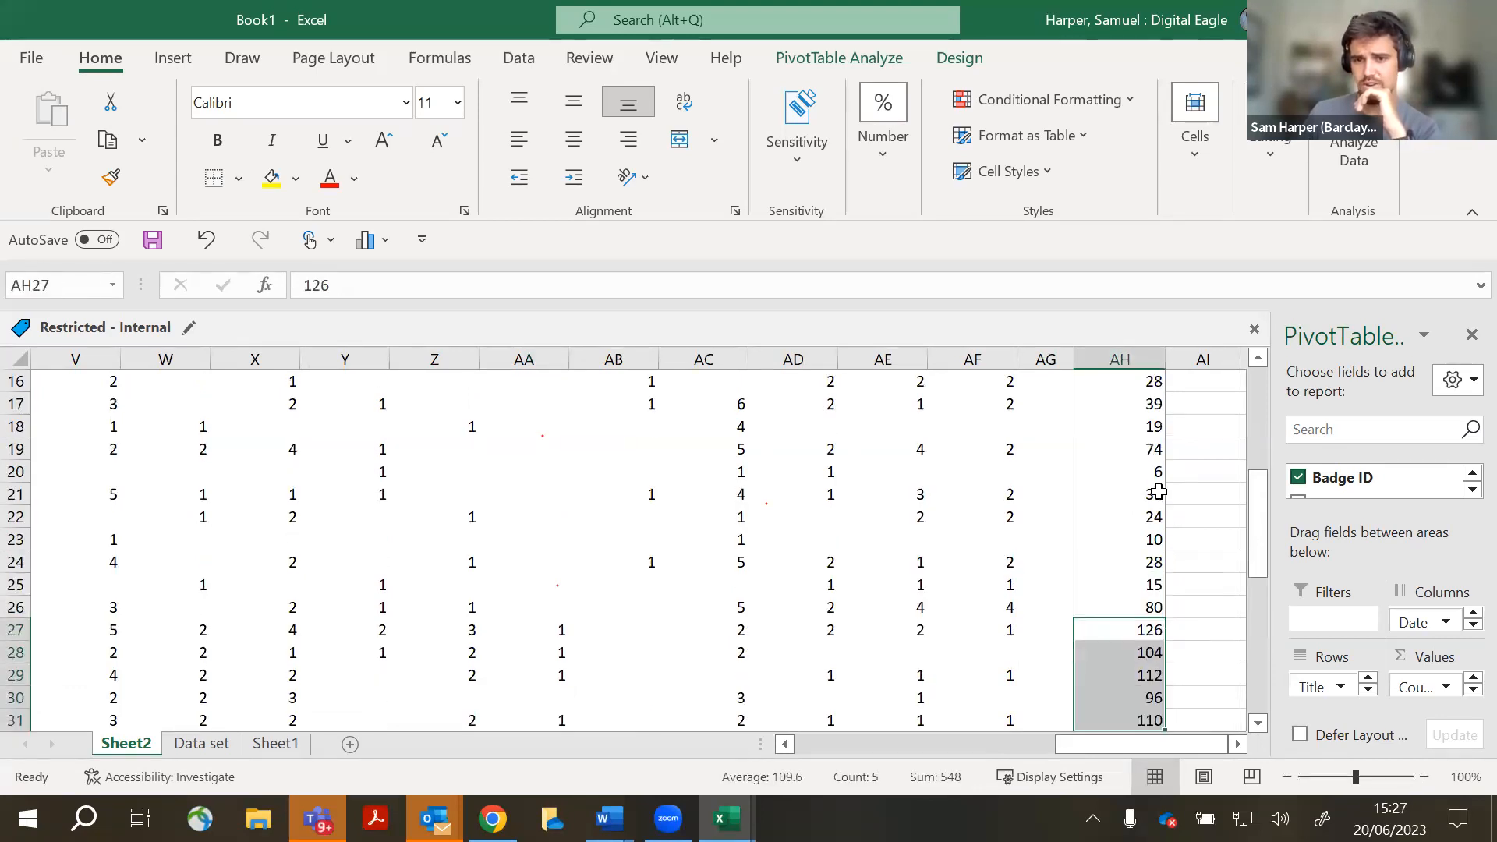
click(1153, 477)
drag(1092, 745, 788, 741)
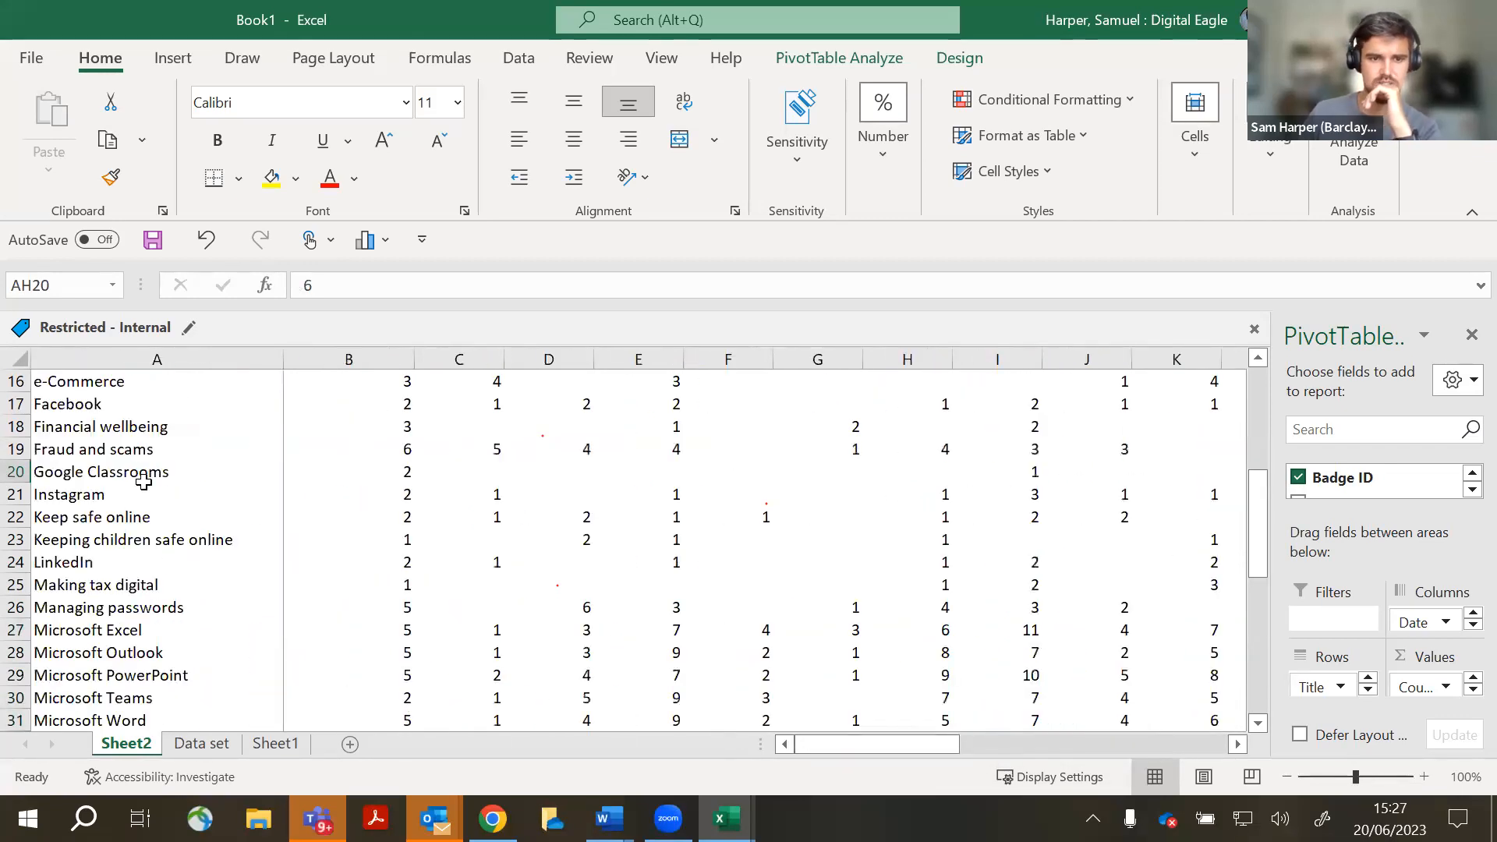
click(143, 477)
drag(932, 747, 1125, 753)
scroll(1120, 634, down, 2)
drag(1153, 494, 1154, 607)
scroll(1204, 698, down, 5)
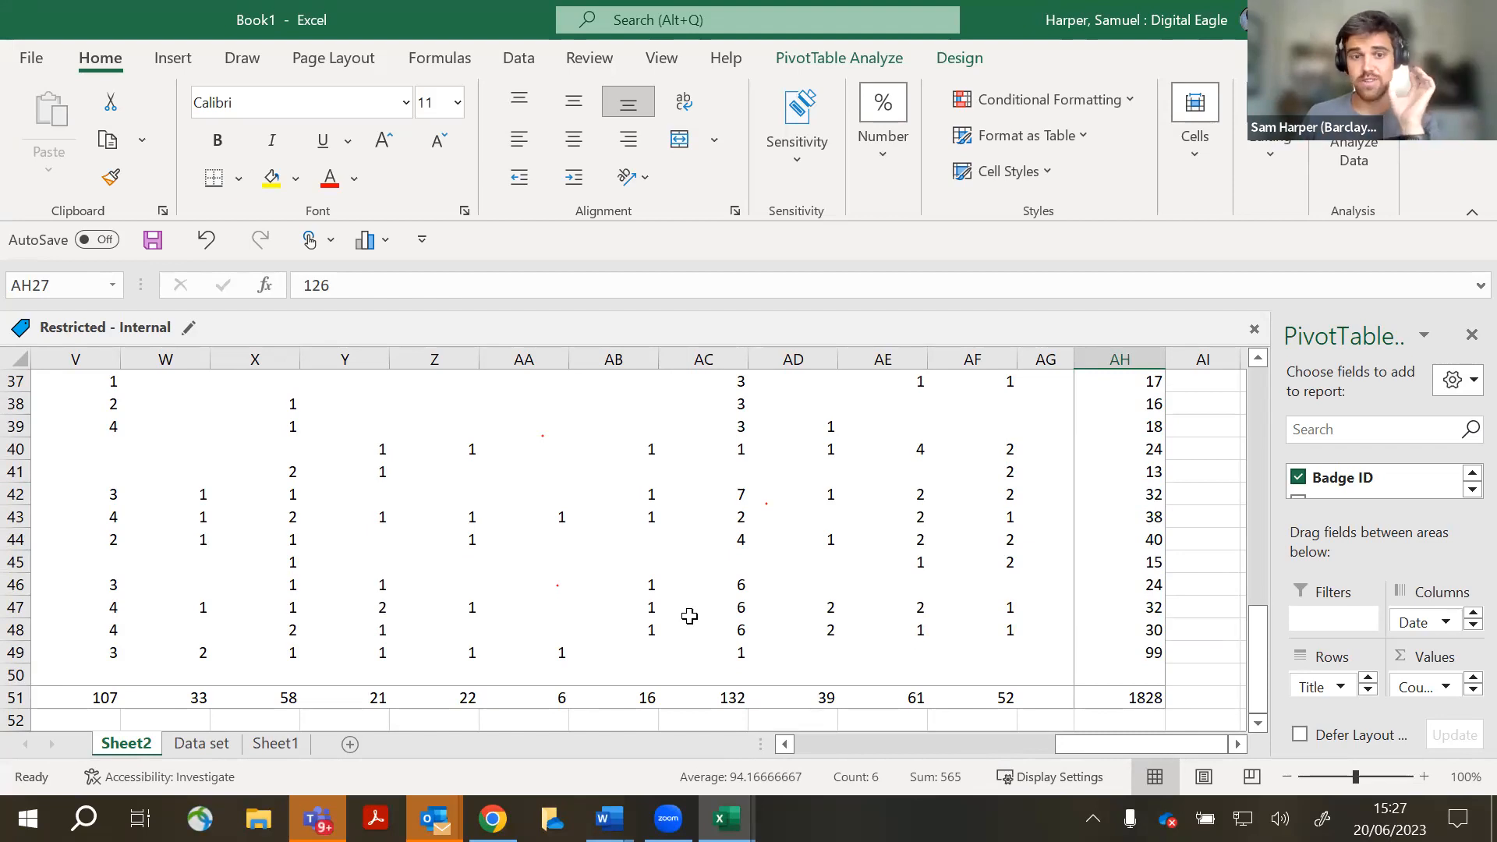
mouse_move(689, 617)
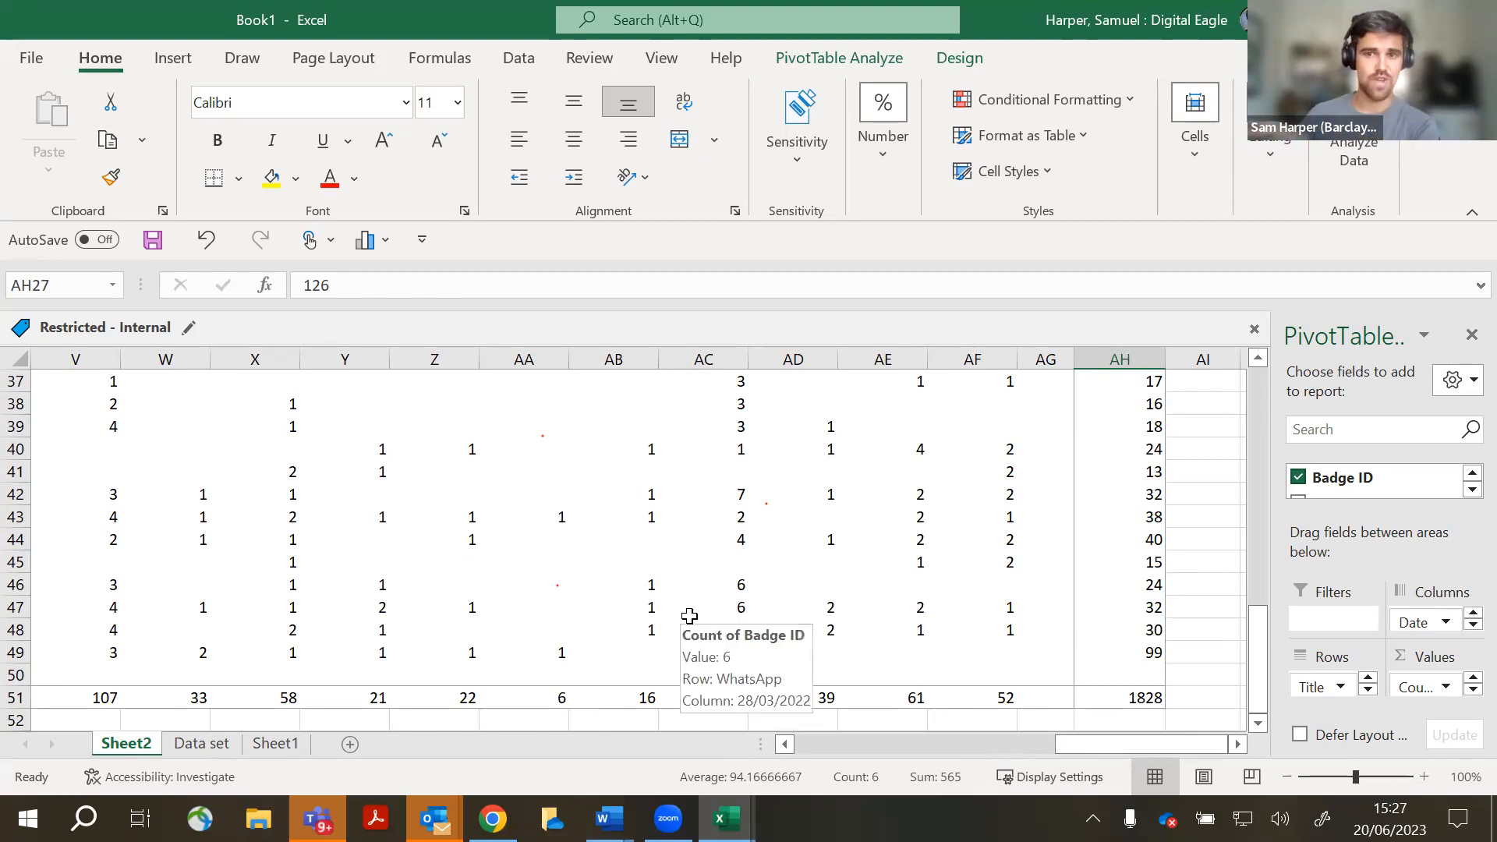
- Insert a Clustered Column PivotChart from the pivot table
click(185, 63)
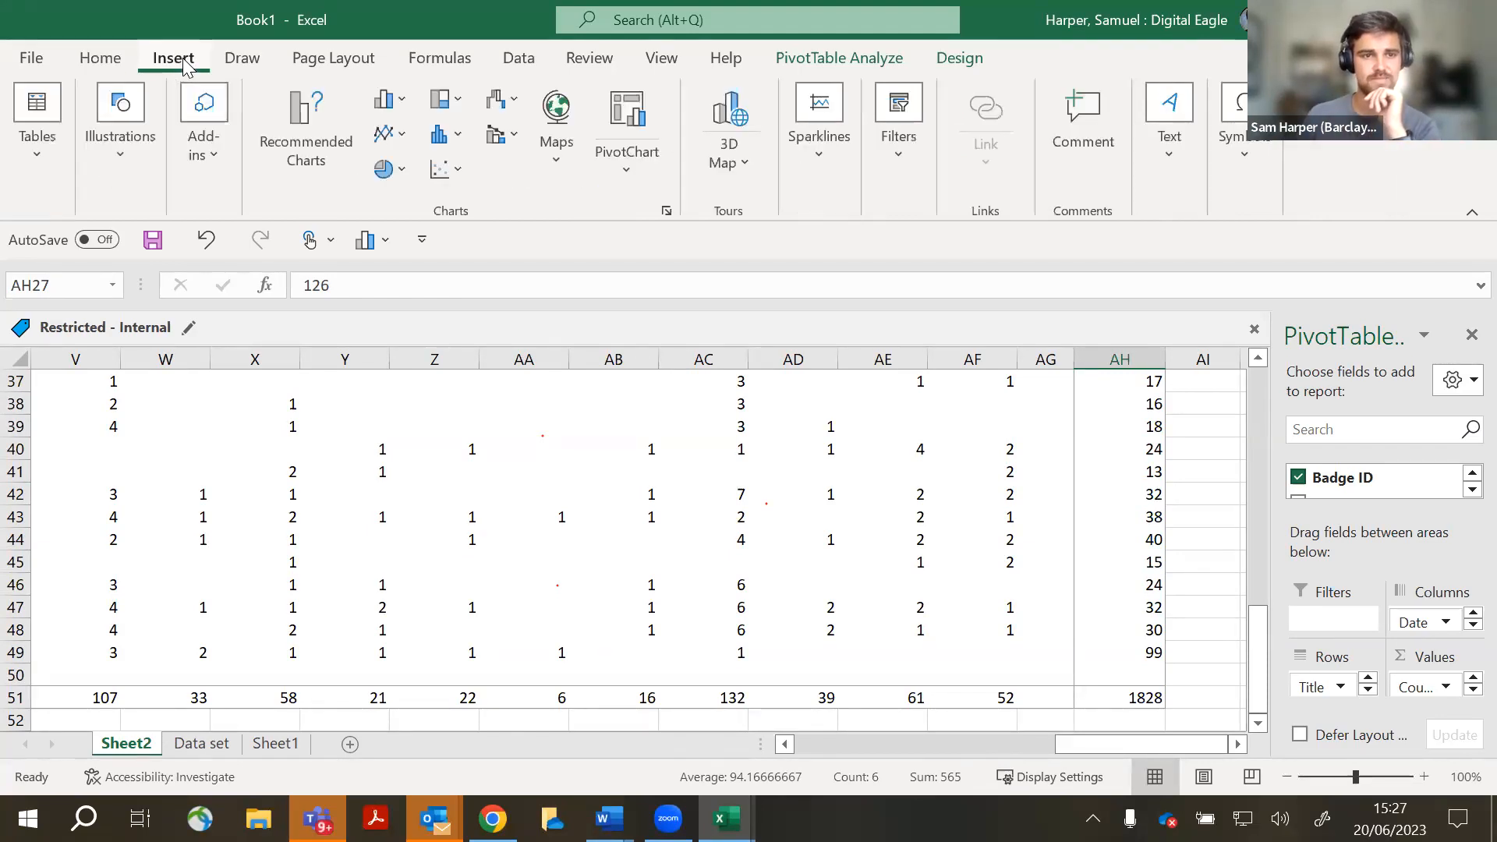
click(602, 190)
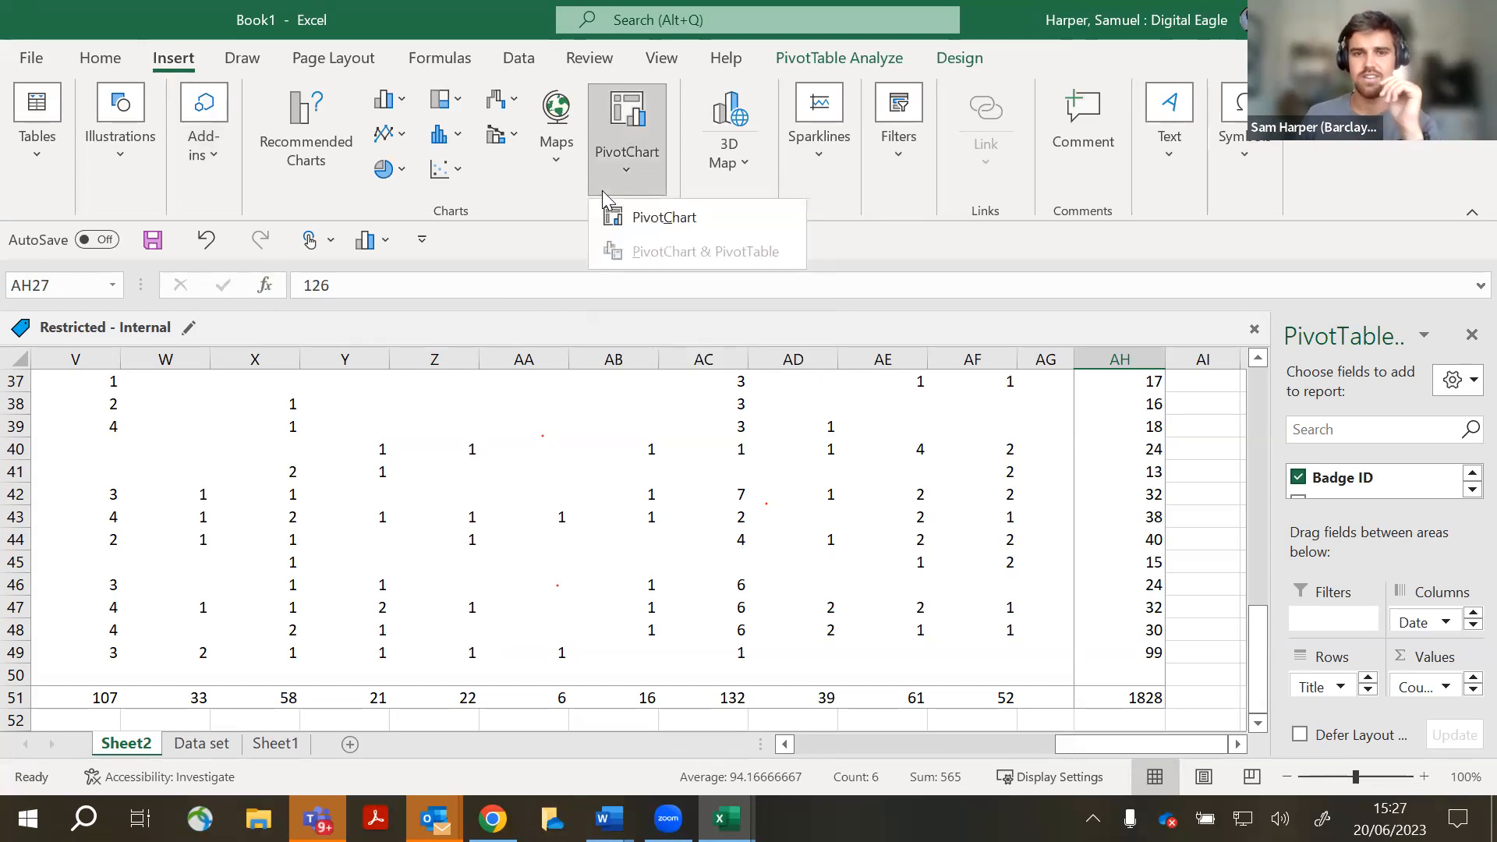
click(639, 214)
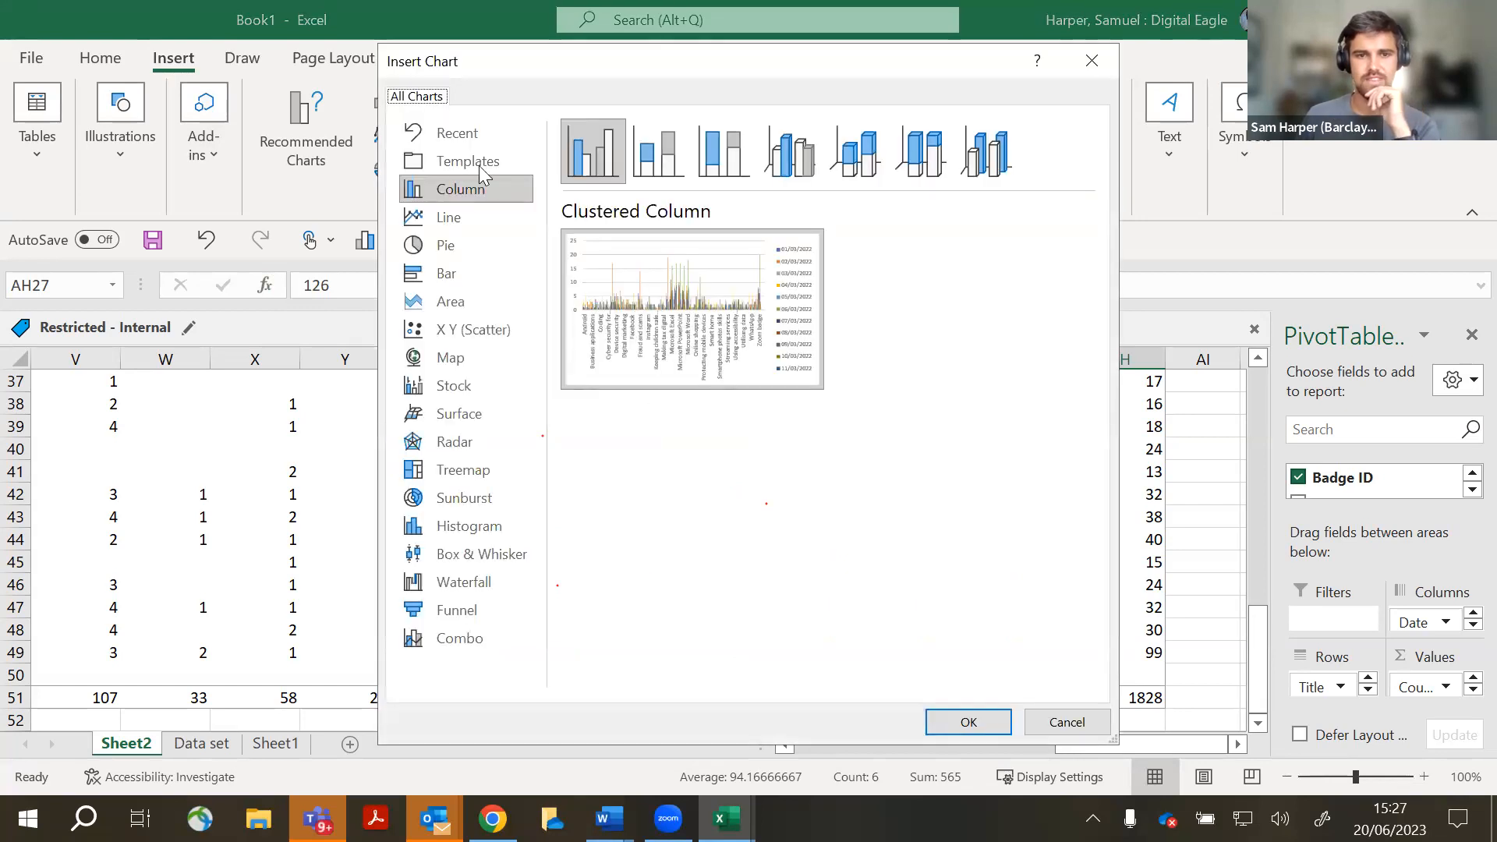
click(967, 720)
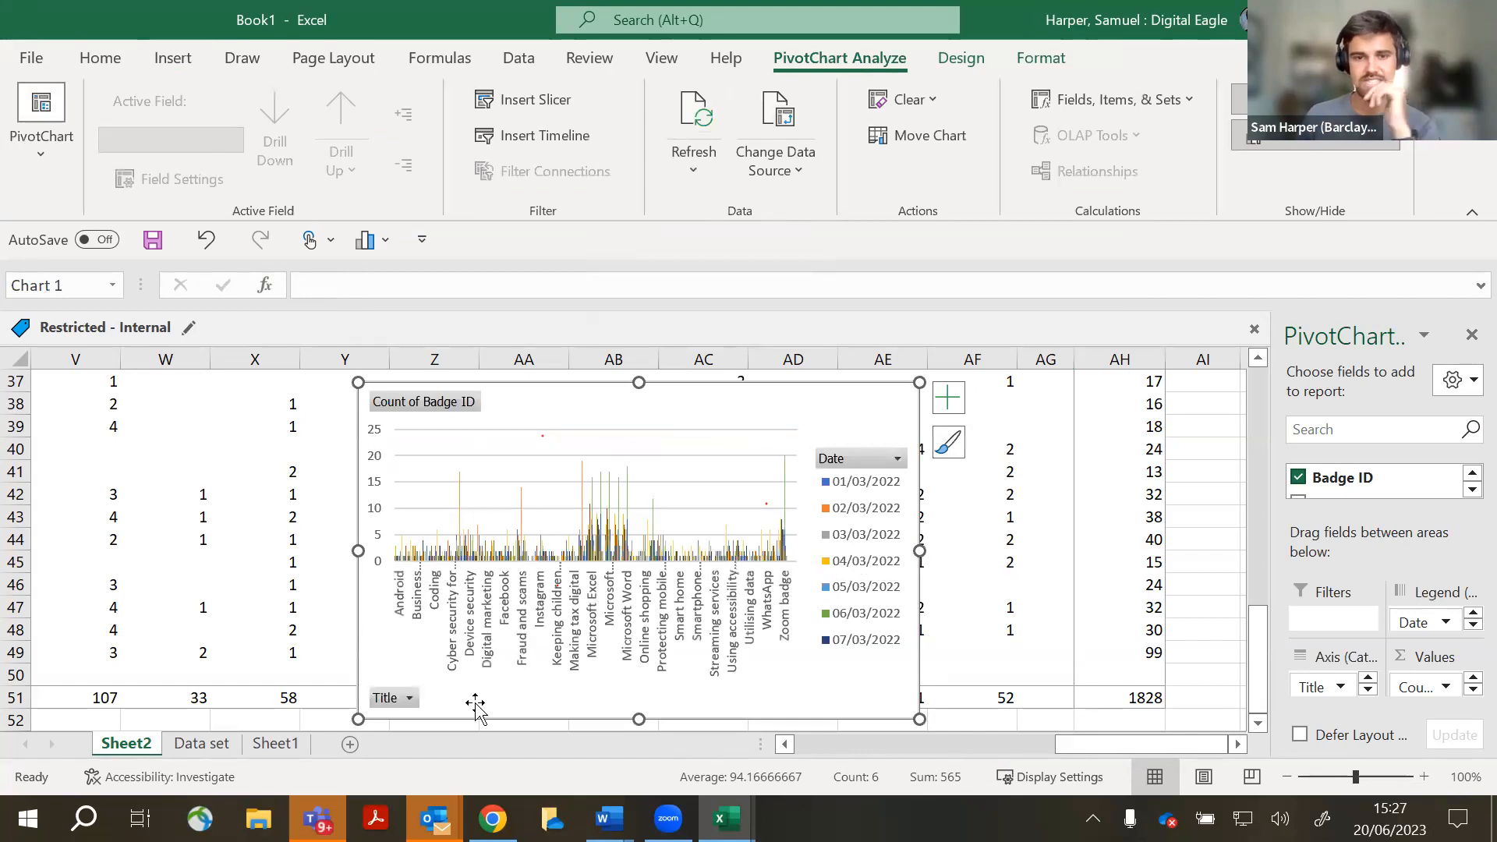
- Filter the chart's Title field to Microsoft Excel, Outlook, PowerPoint, Teams and Word only
click(405, 692)
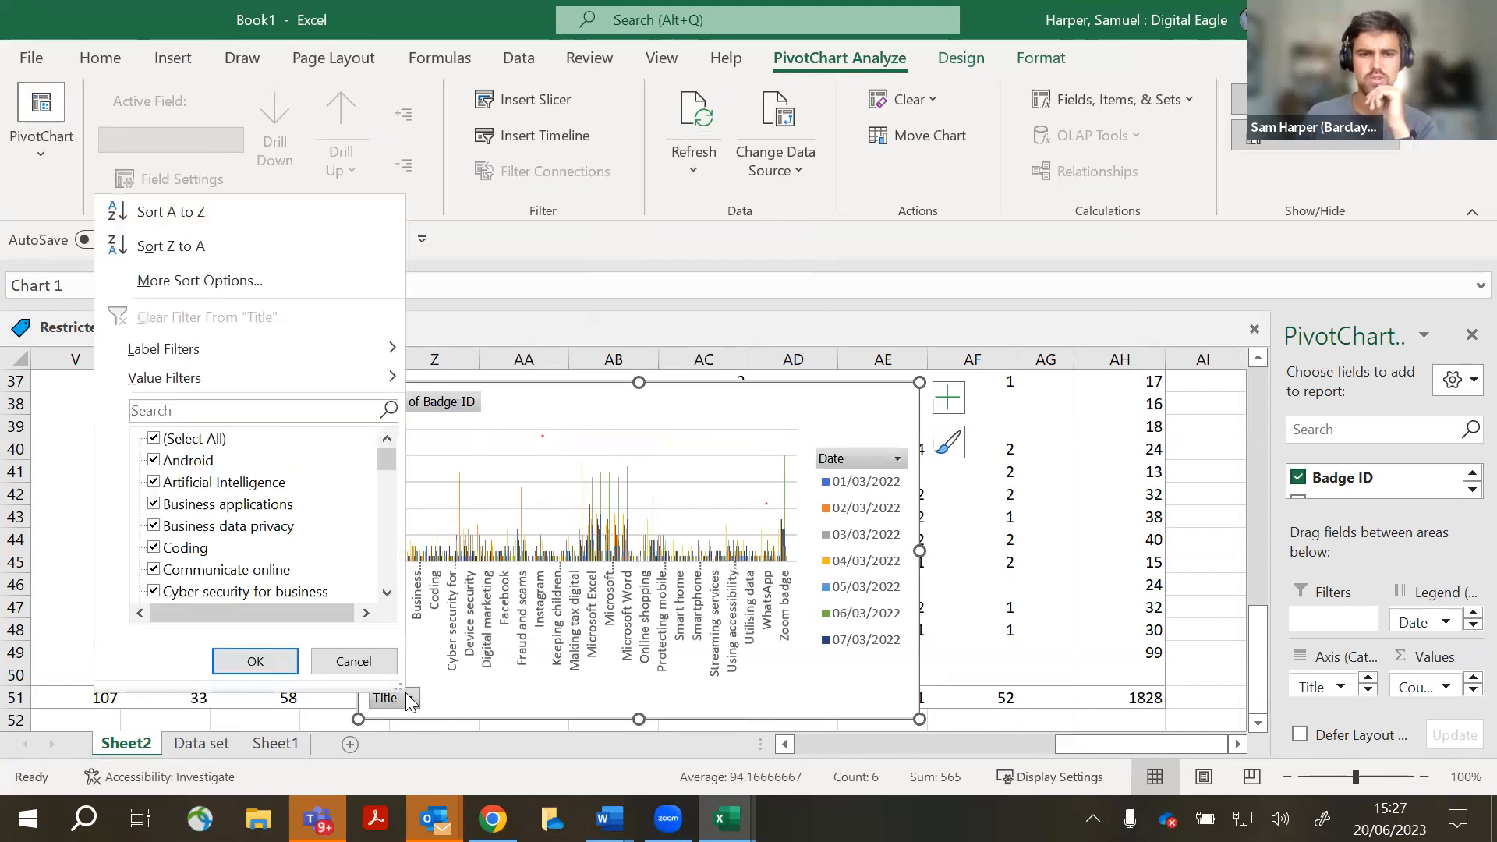
click(154, 439)
scroll(186, 510, down, 6)
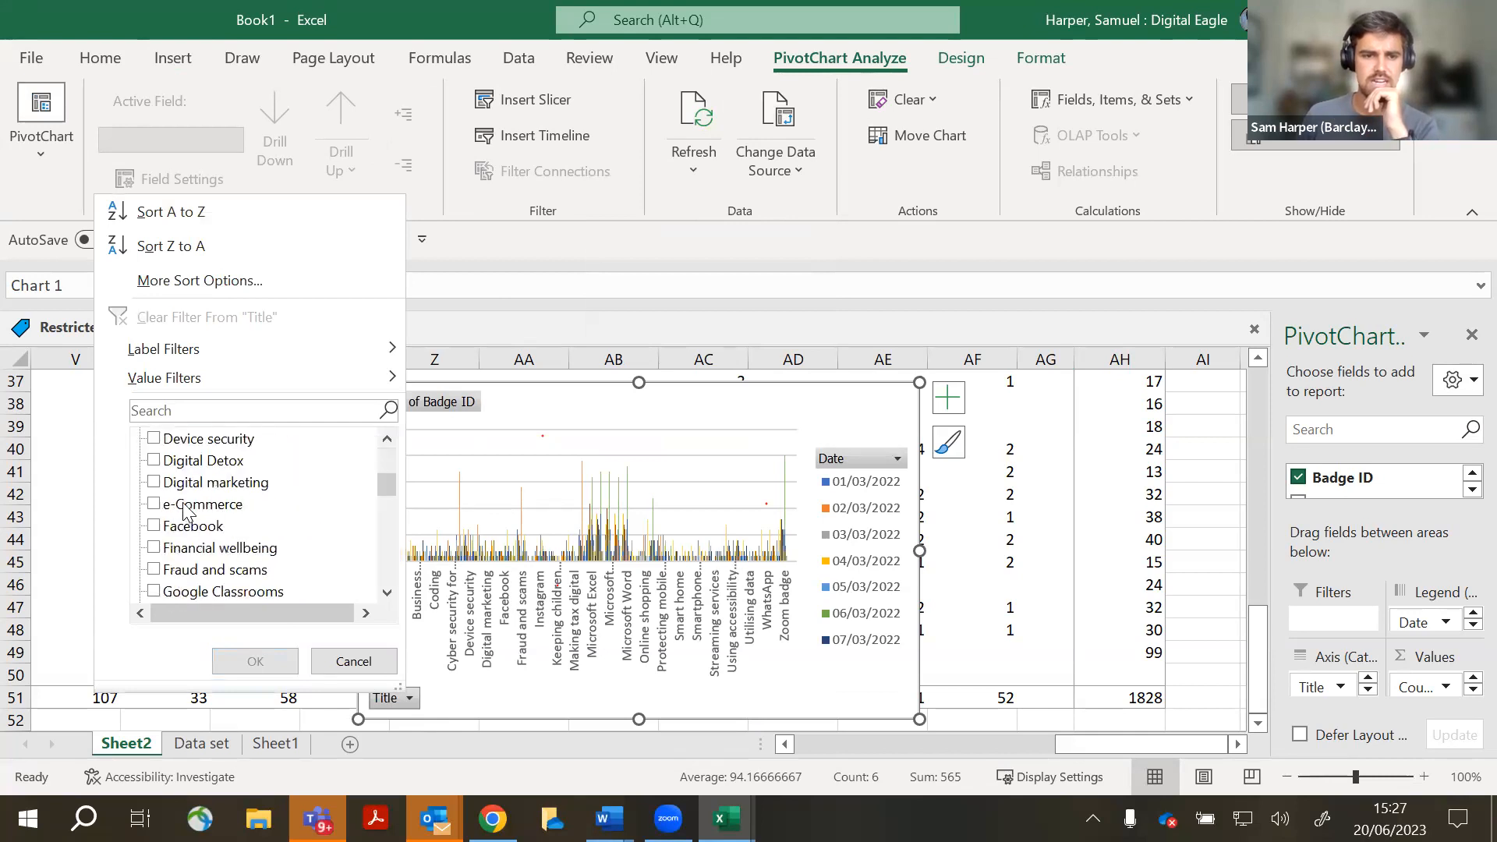
scroll(186, 511, down, 2)
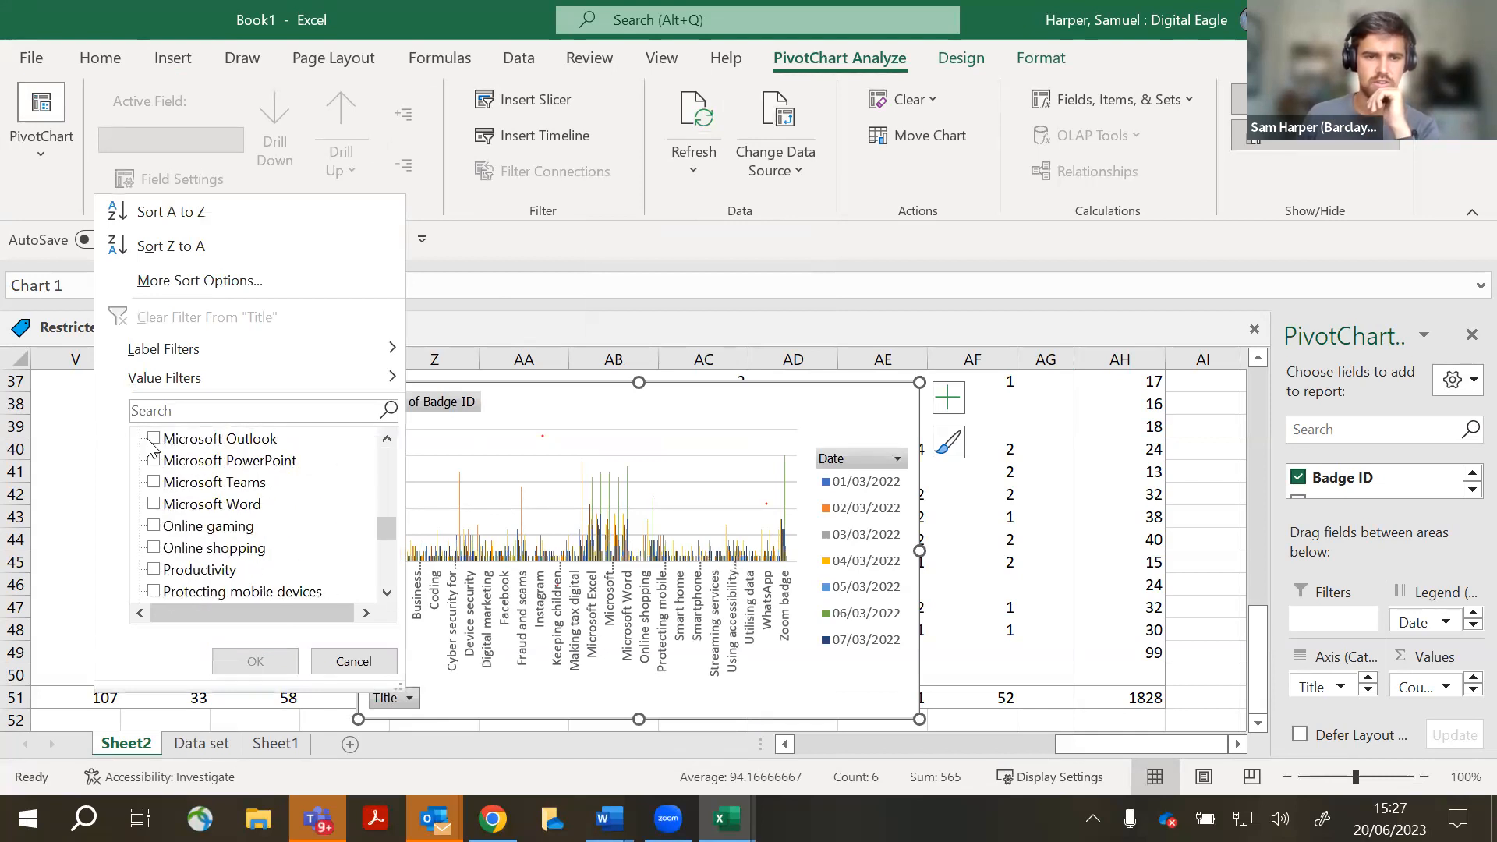
click(154, 439)
click(154, 461)
click(153, 482)
click(154, 505)
scroll(156, 502, up, 1)
click(154, 483)
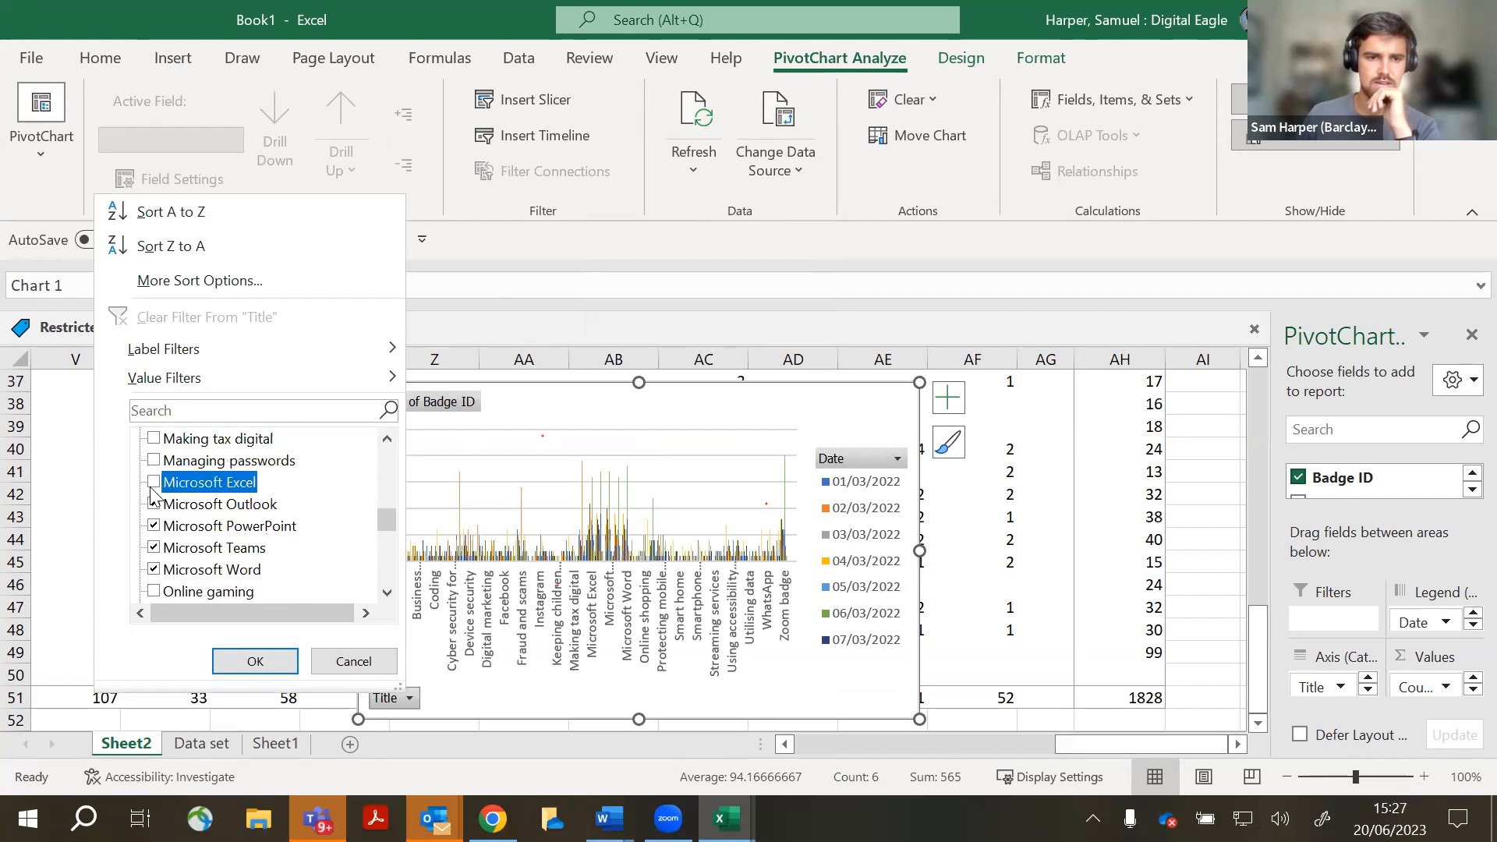
click(255, 661)
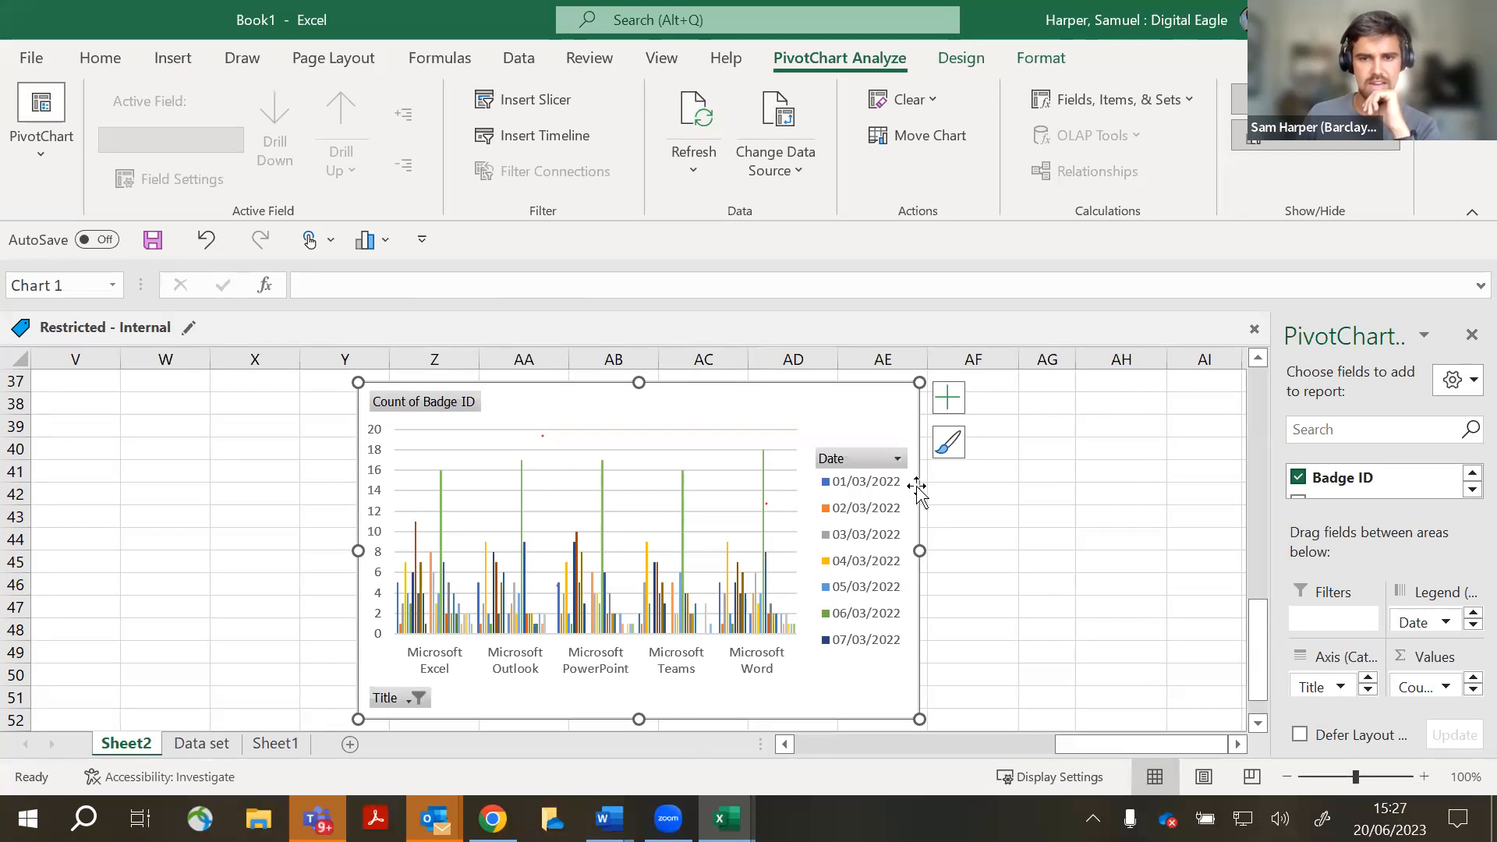
- Restrict the chart's Date filter to the seven days 01/03/2022 through 07/03/2022
click(897, 459)
click(638, 541)
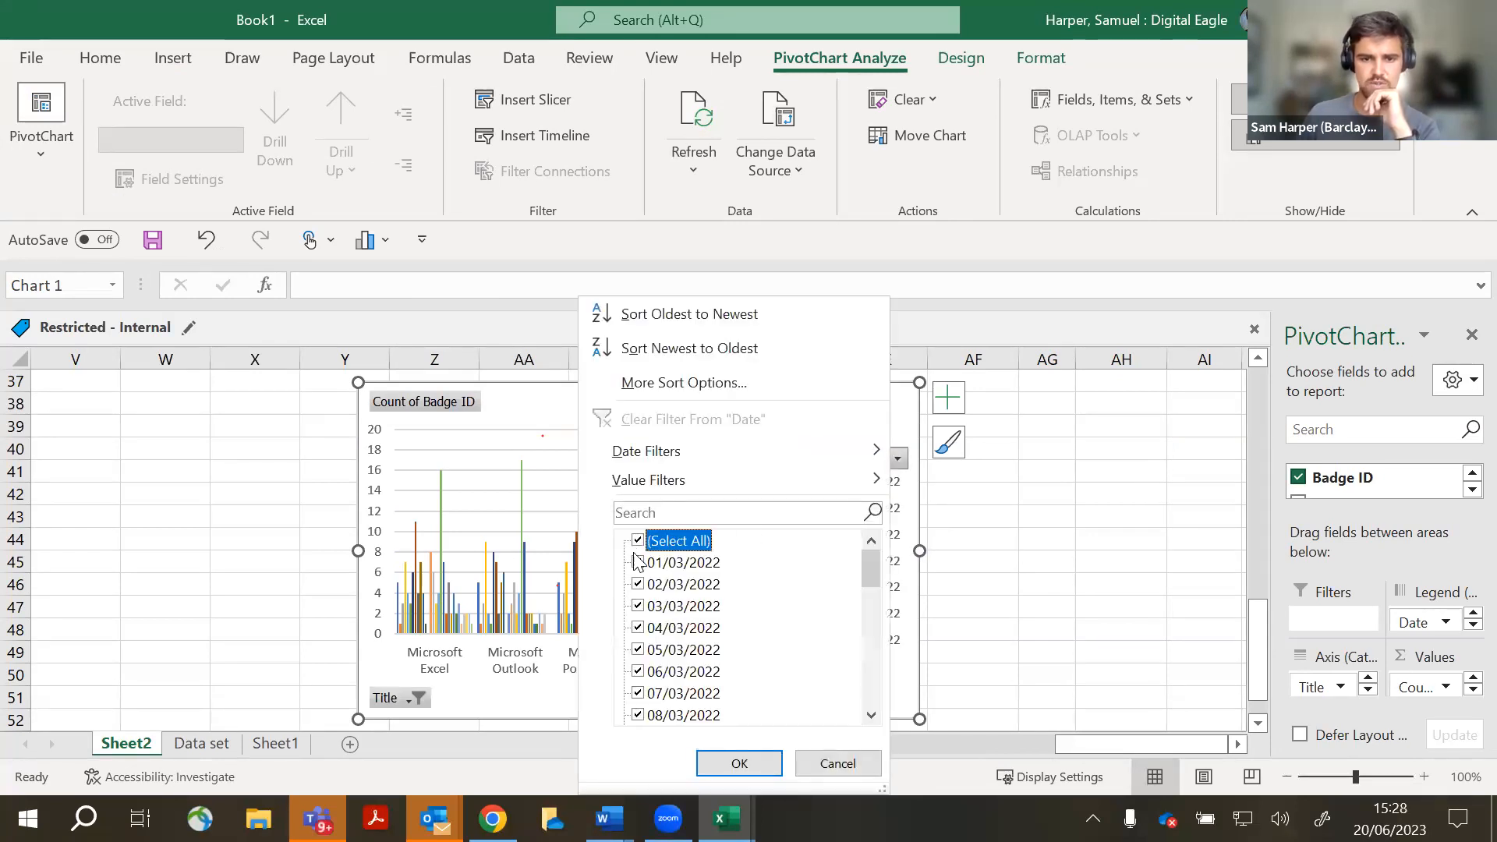
click(638, 563)
click(638, 584)
click(638, 606)
click(638, 627)
click(638, 650)
click(638, 671)
click(638, 694)
click(739, 763)
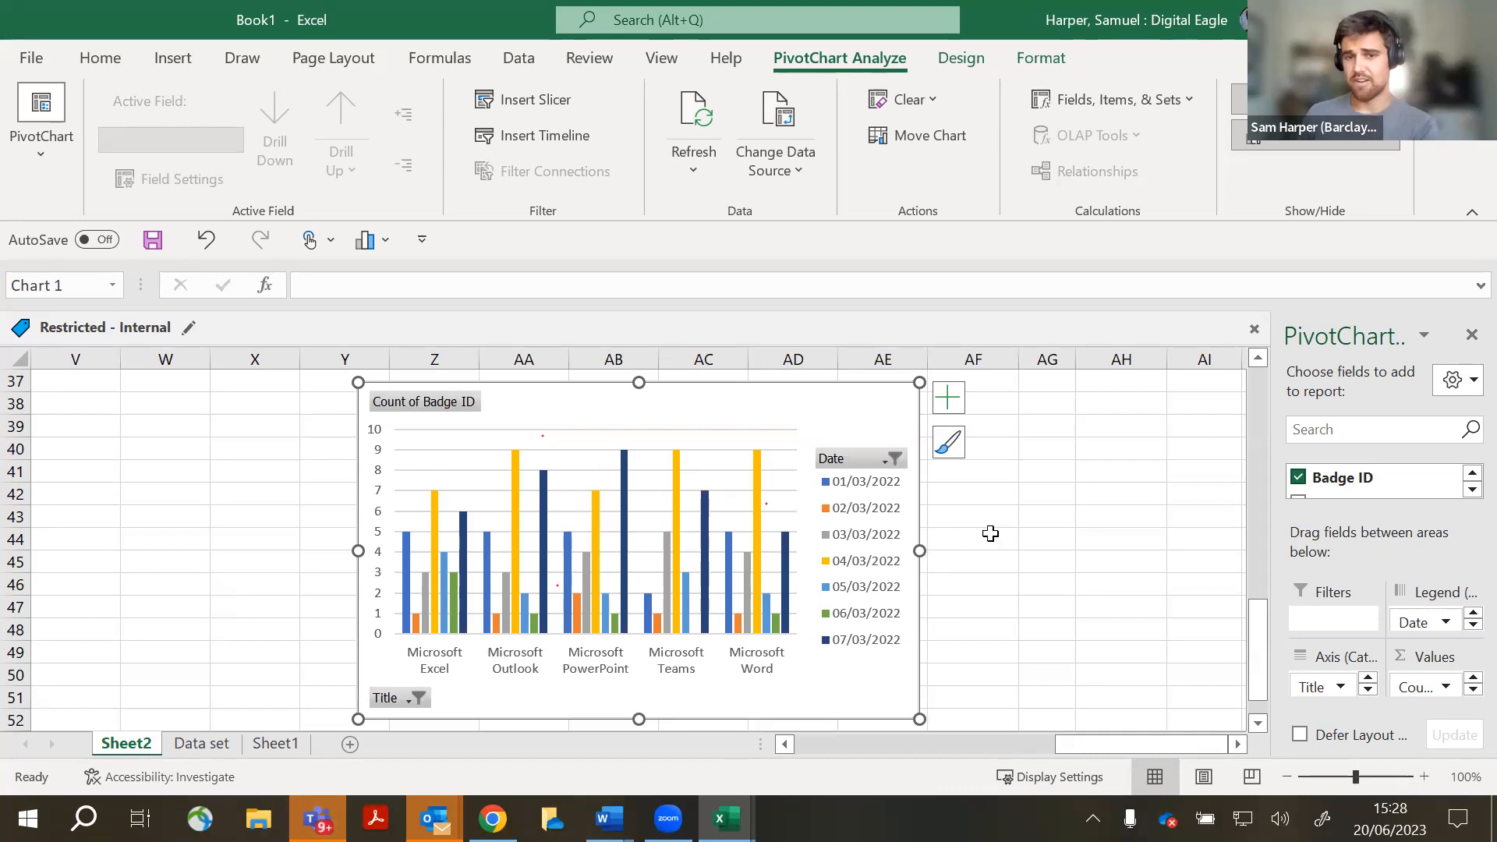
scroll(984, 528, up, 12)
scroll(983, 528, down, 19)
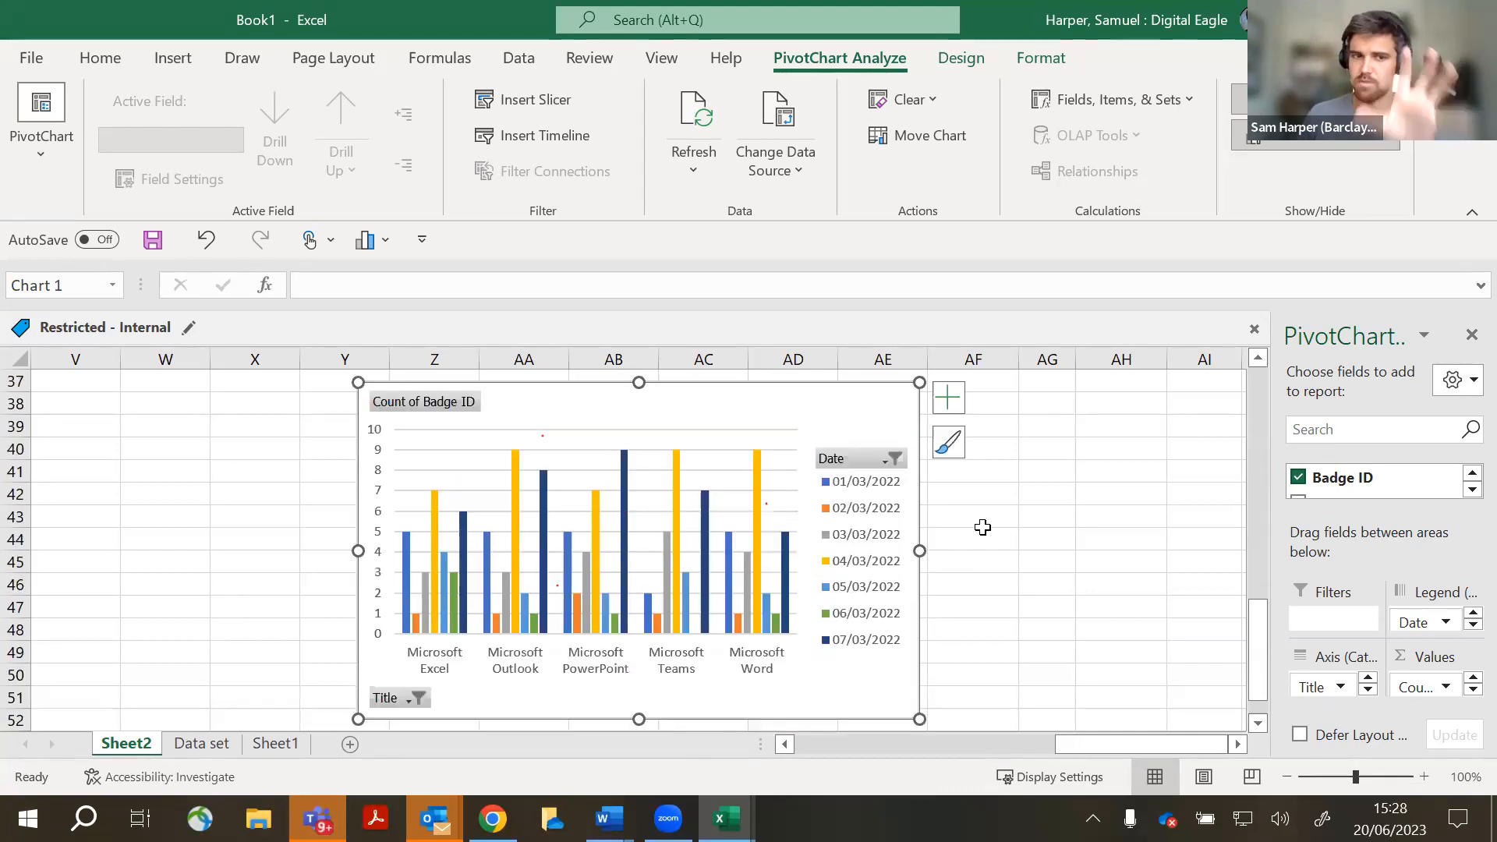
scroll(984, 538, up, 4)
scroll(984, 540, up, 3)
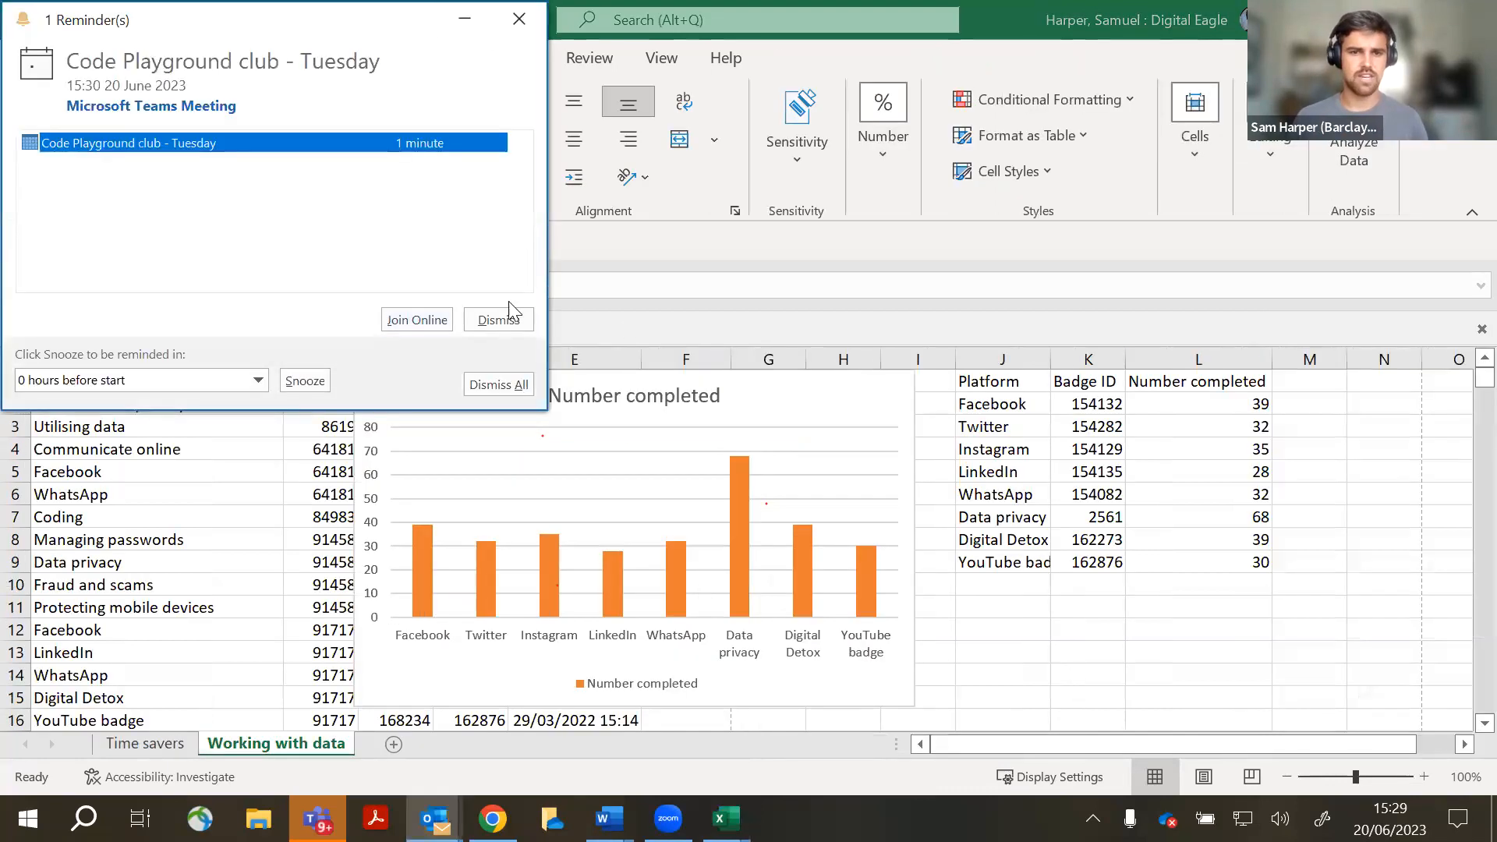
- Dismiss the Teams reminder and select the company code on the Digital Wings registration page
click(498, 319)
click(1384, 607)
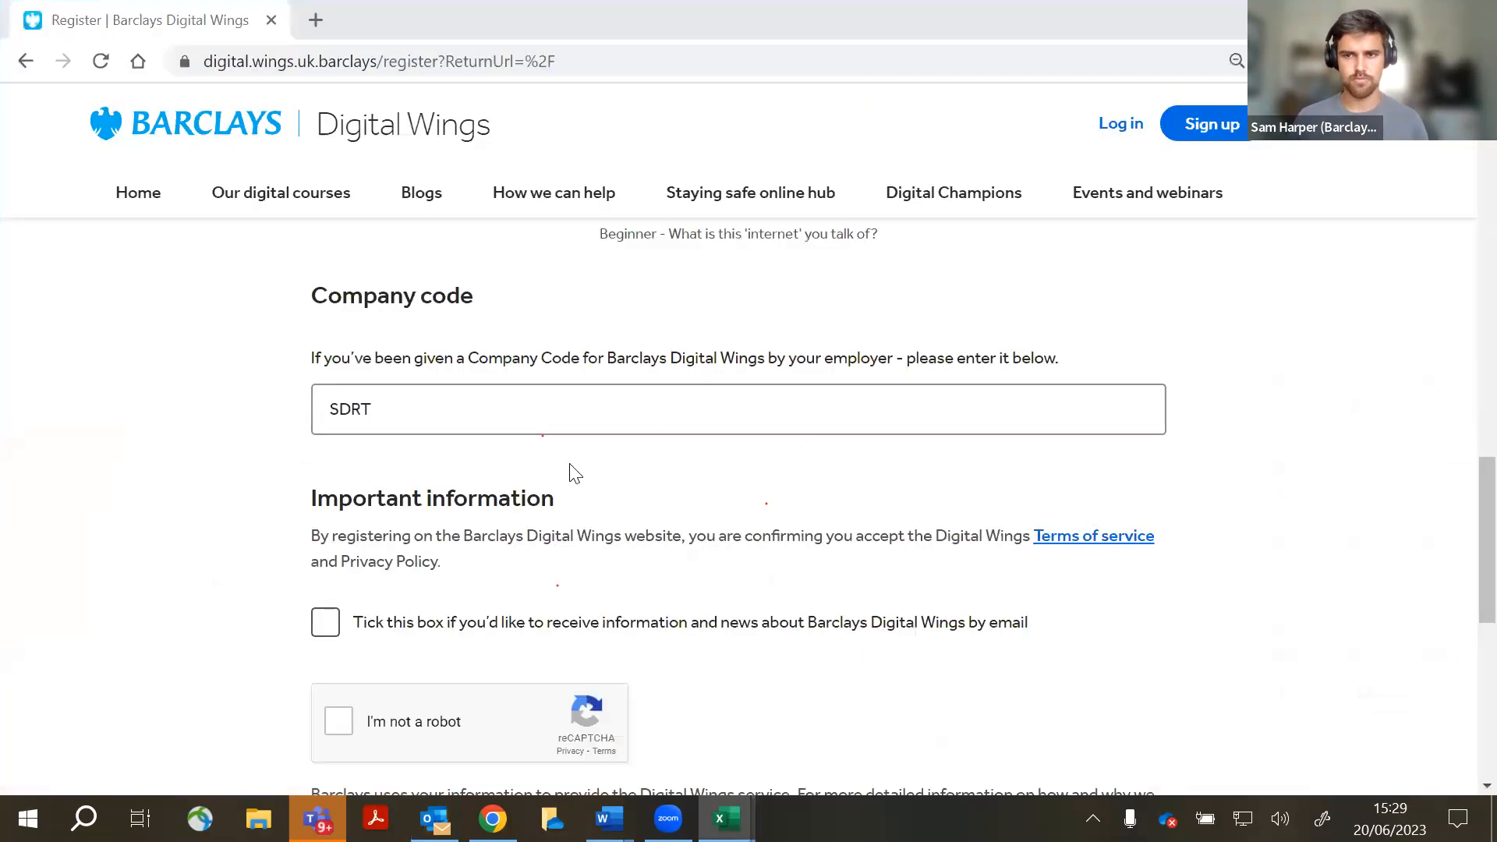
double_click(377, 414)
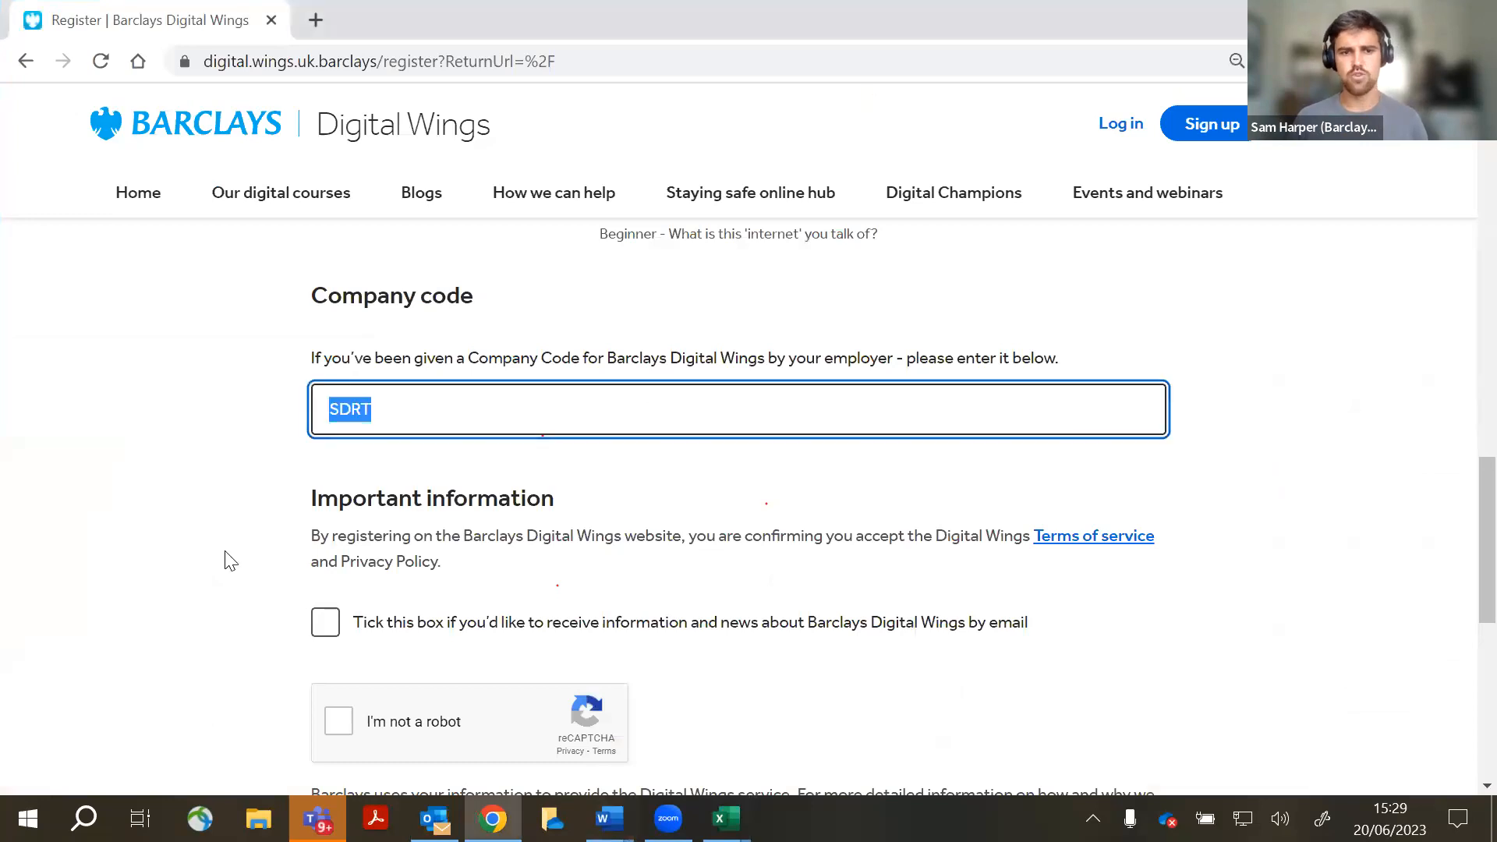